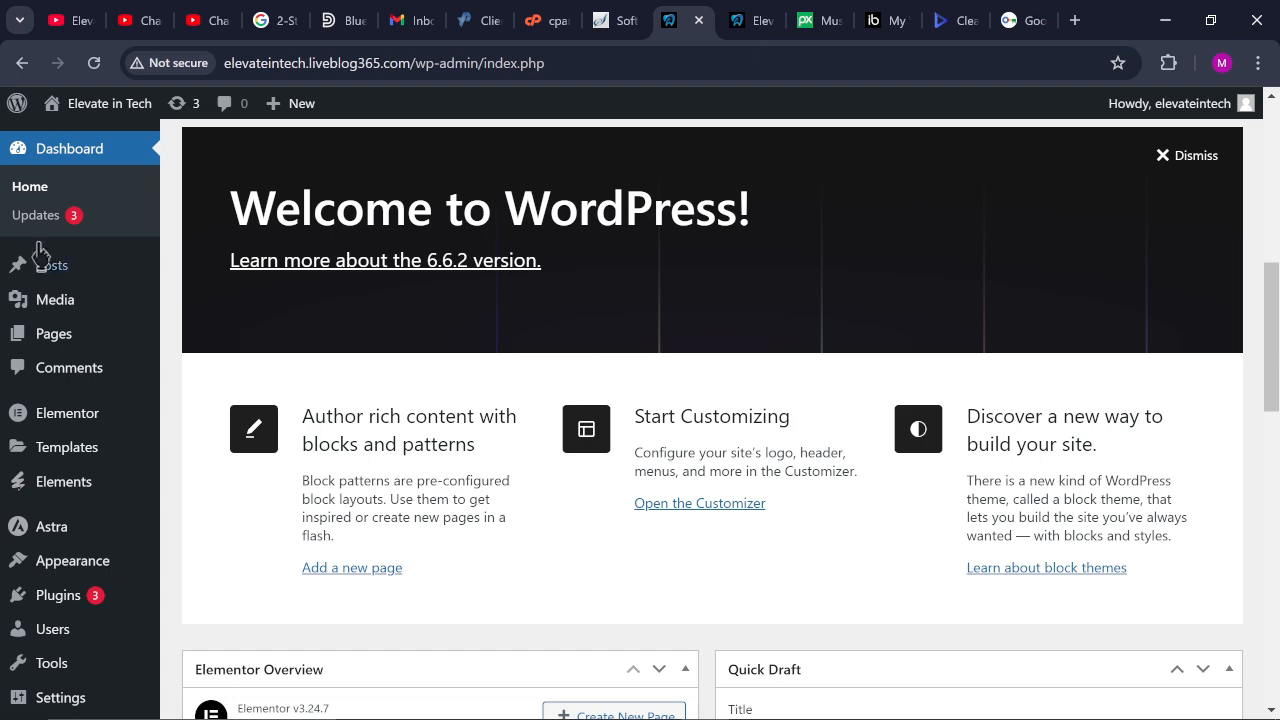
Start a new page from the Pages section and step through the block editor's welcome guide until it closes
click(56, 340)
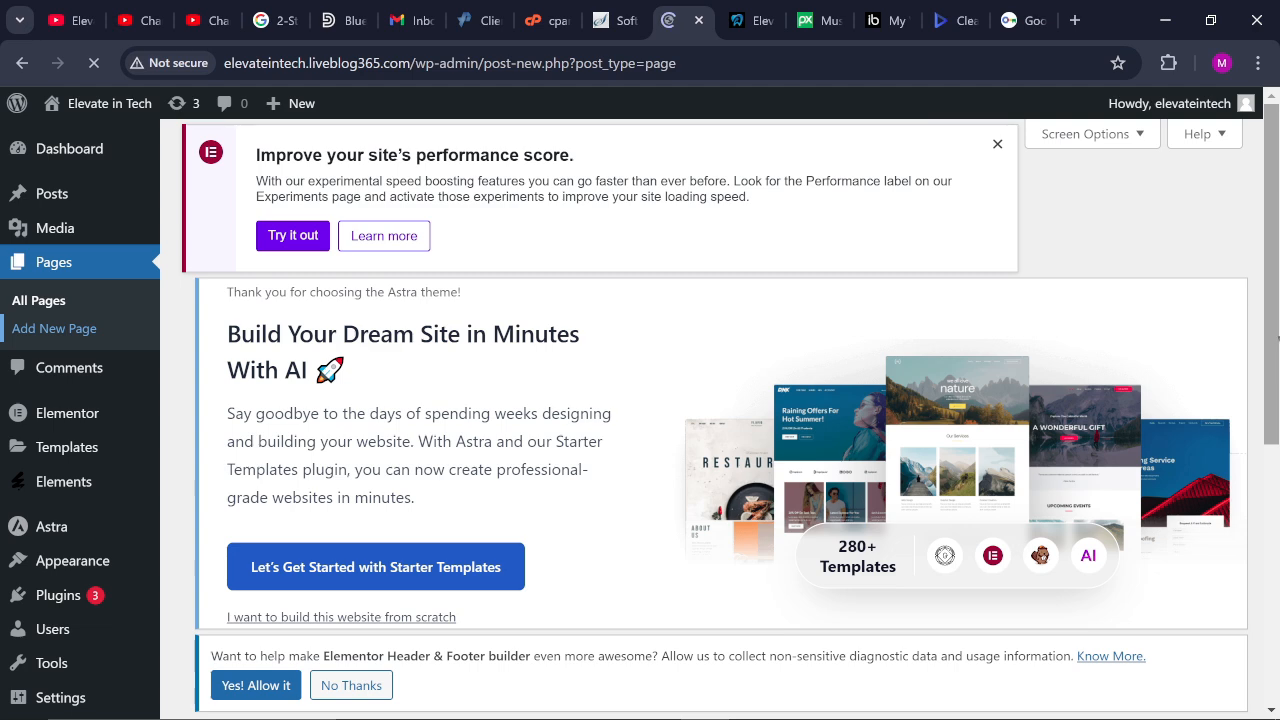
scroll(1277, 338, down, 3)
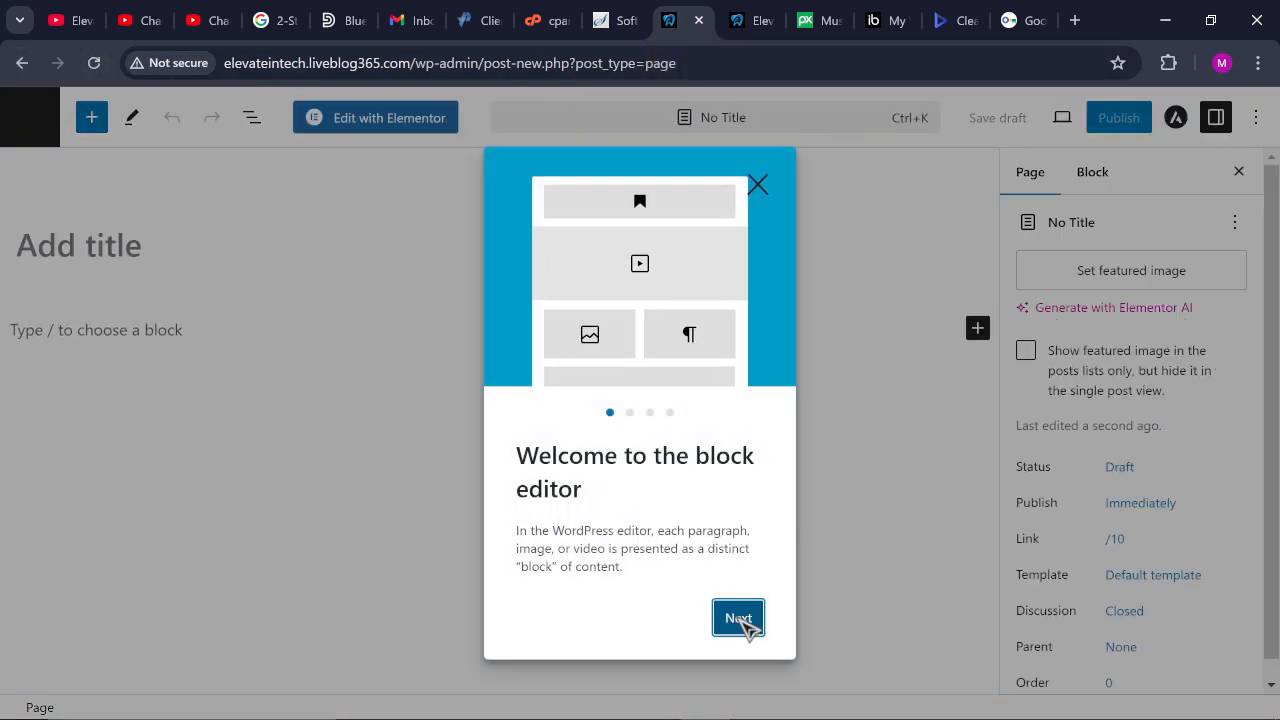
click(738, 620)
click(730, 634)
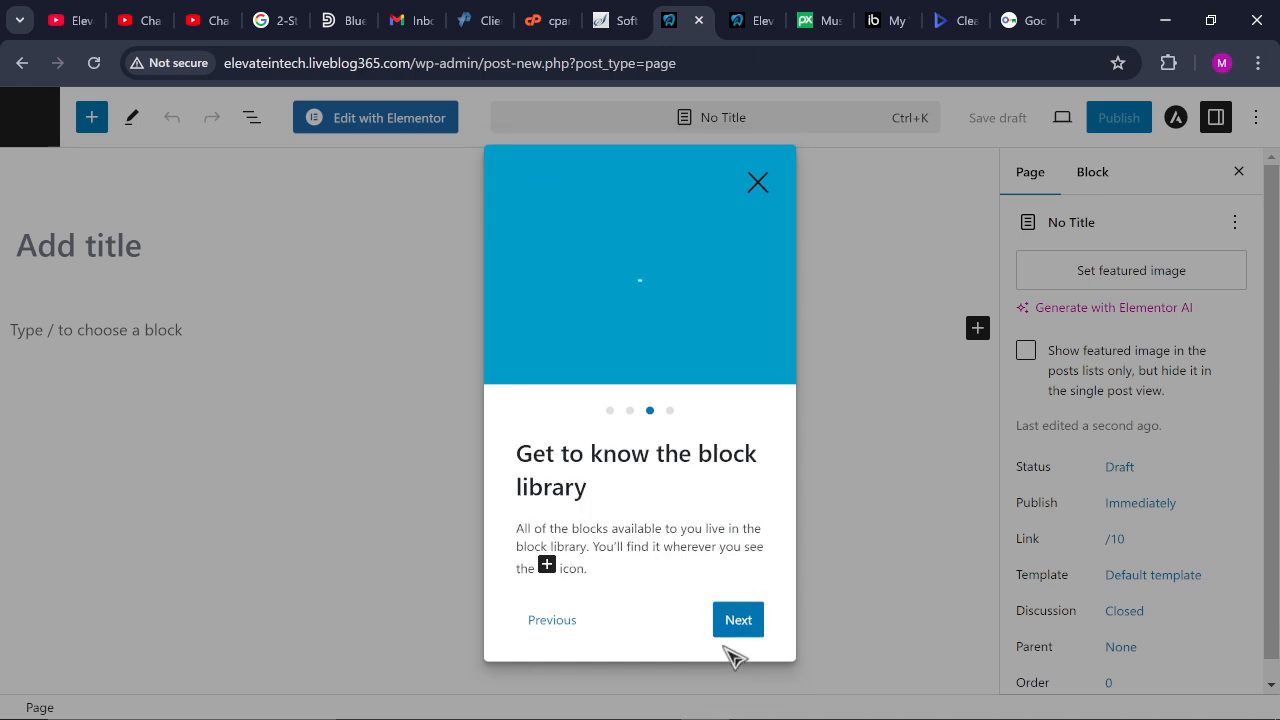
click(738, 620)
click(738, 620)
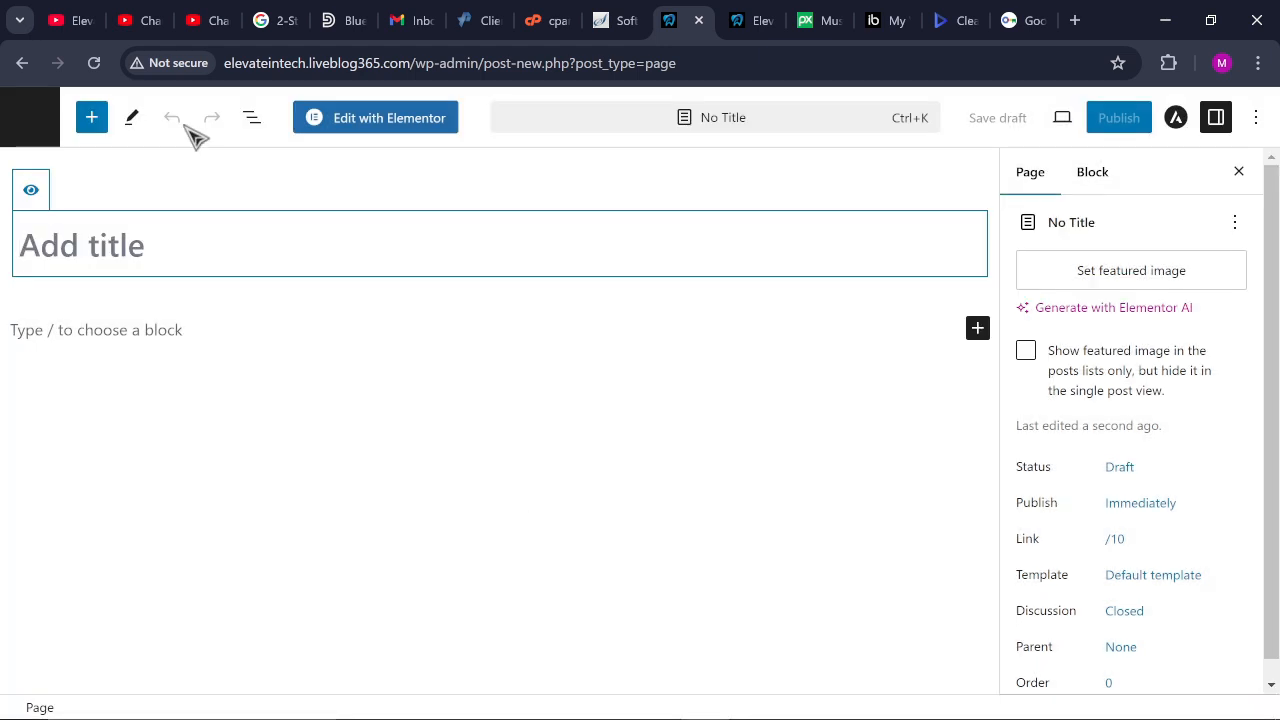
Return to the list of all pages and move both the Privacy Policy and Sample Page entries to the trash
click(22, 63)
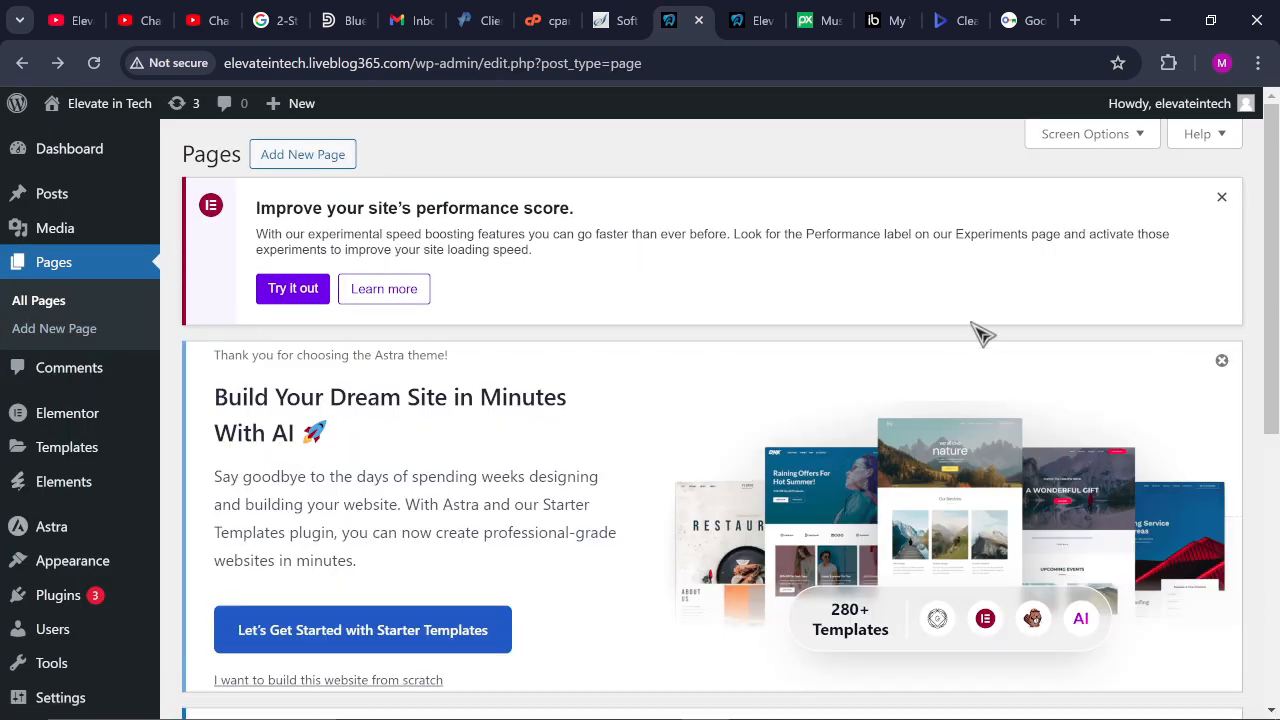
drag(1270, 226, 1270, 548)
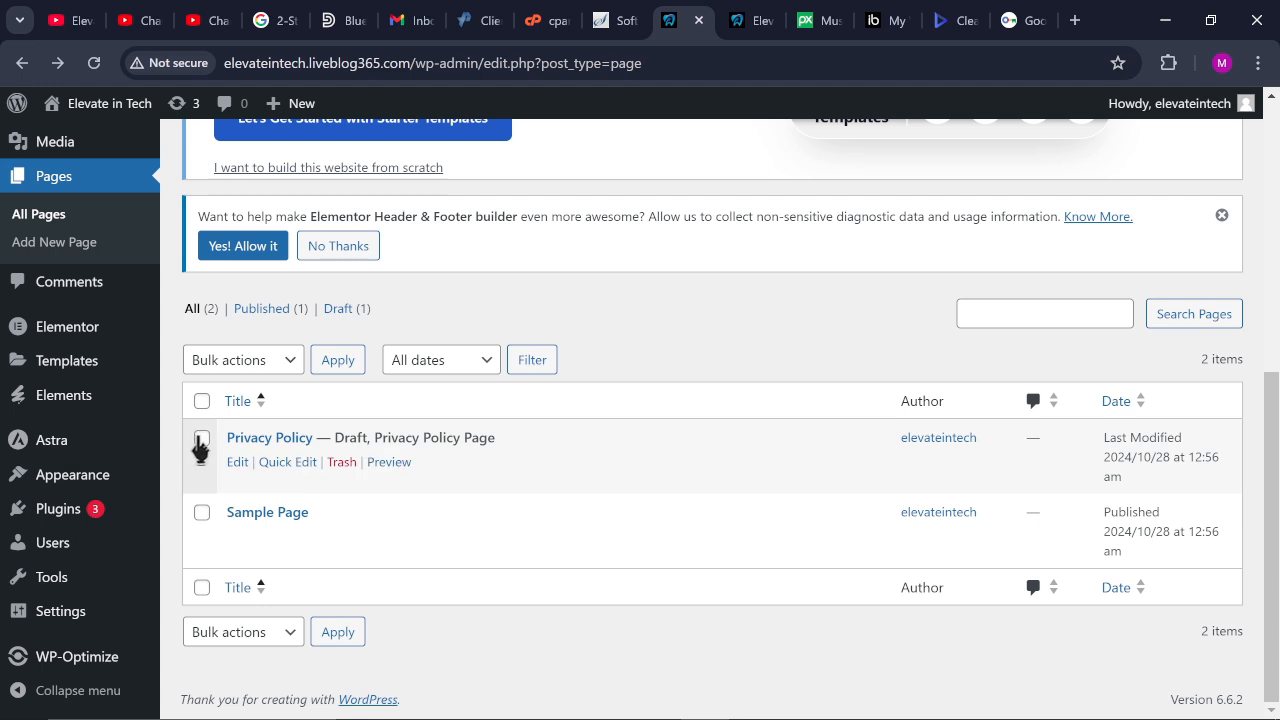
click(202, 401)
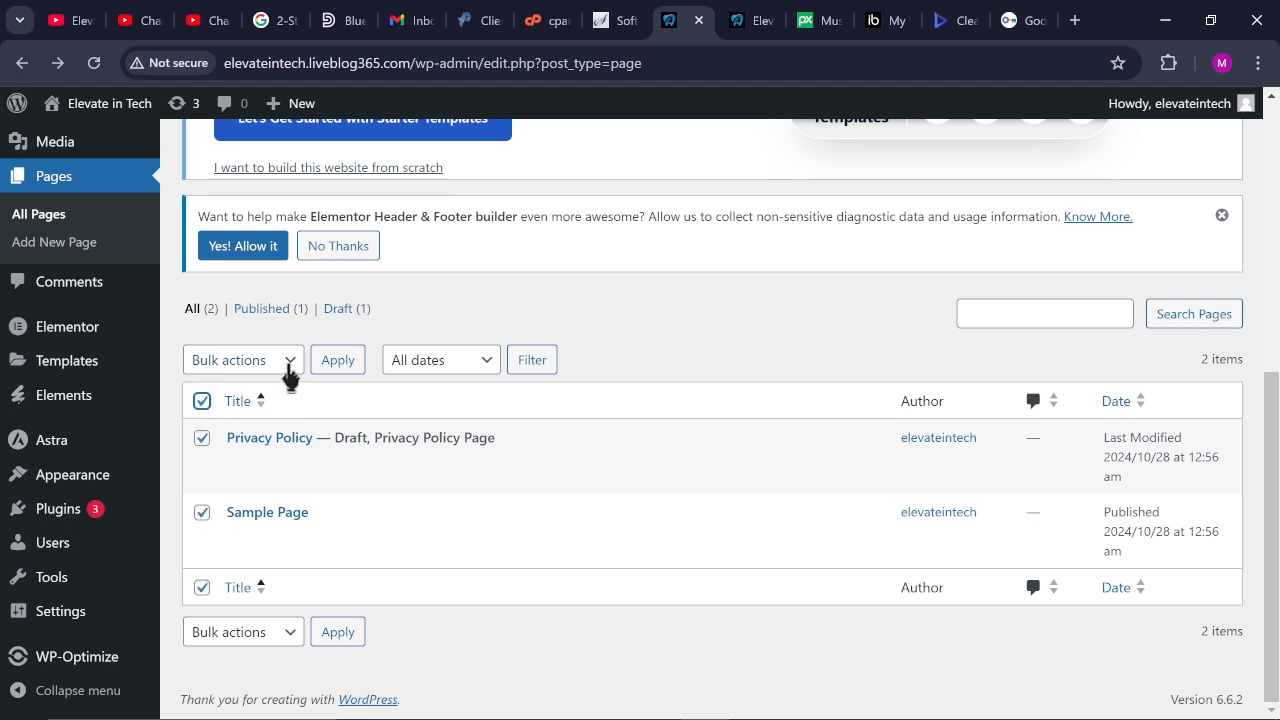
click(289, 362)
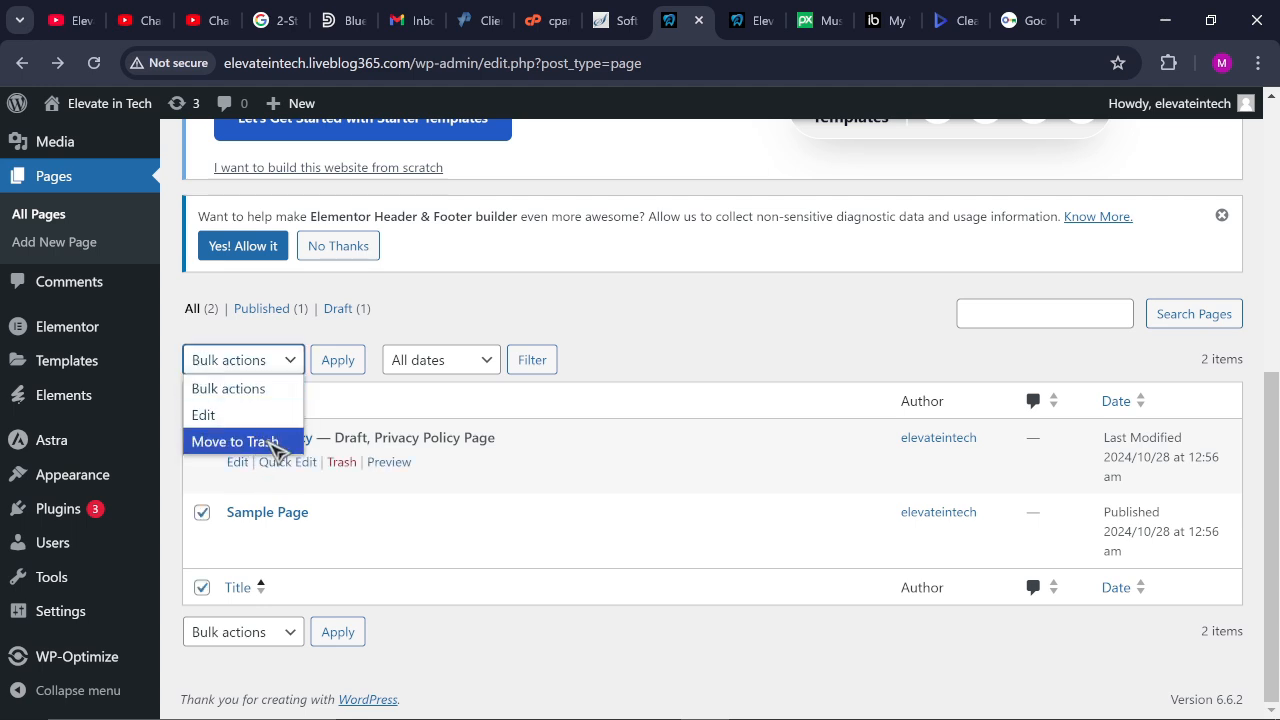
click(272, 444)
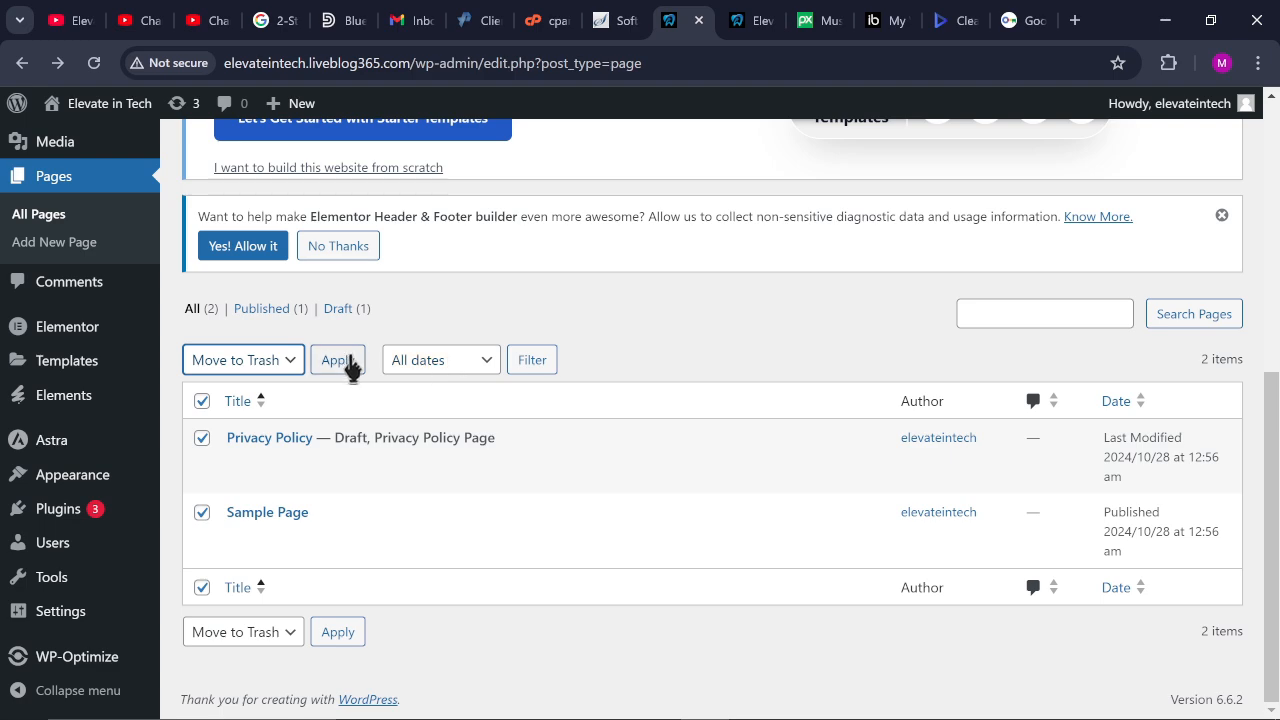
click(347, 362)
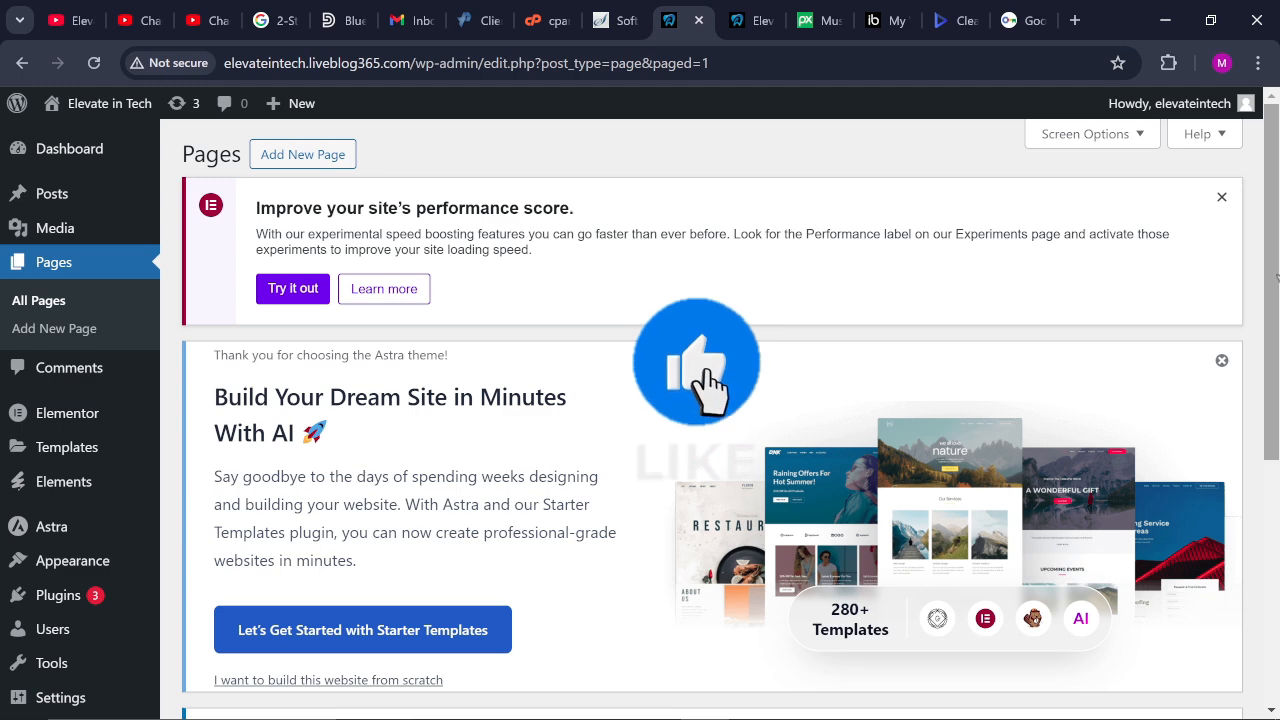
Create a new page titled "Home" and publish it with public visibility
scroll(822, 375, down, 3)
scroll(1270, 357, up, 3)
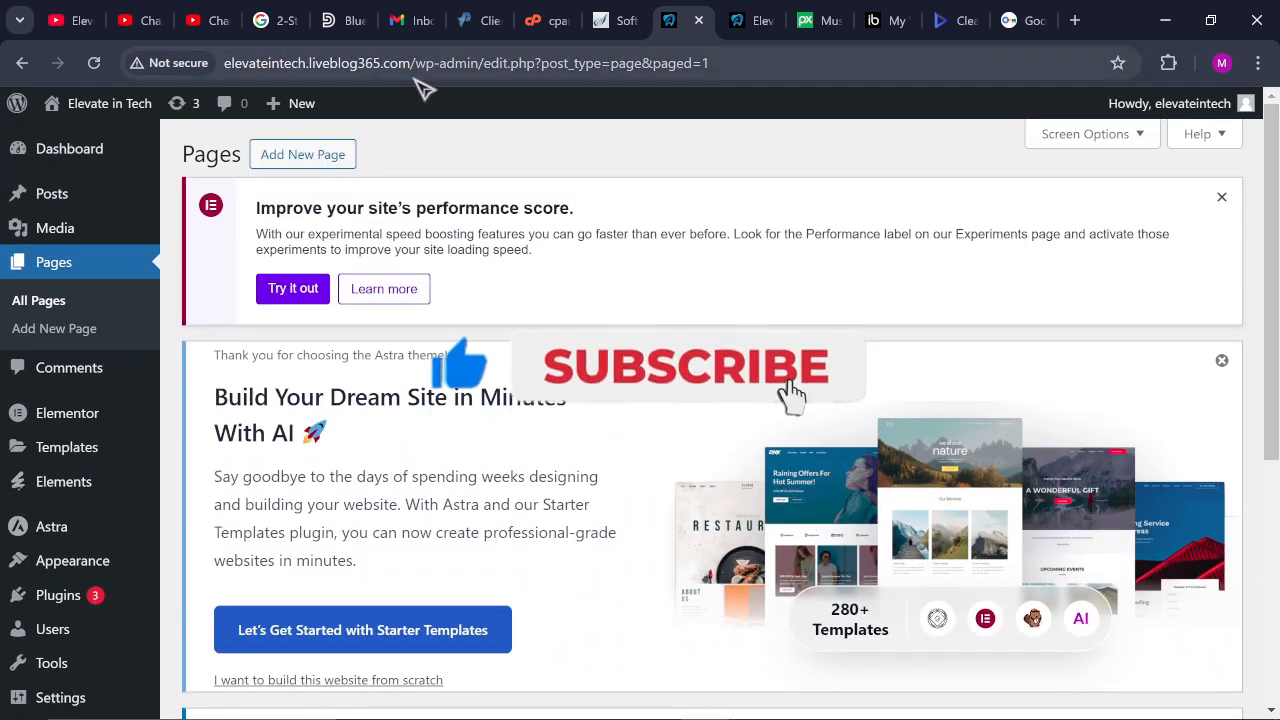
click(322, 165)
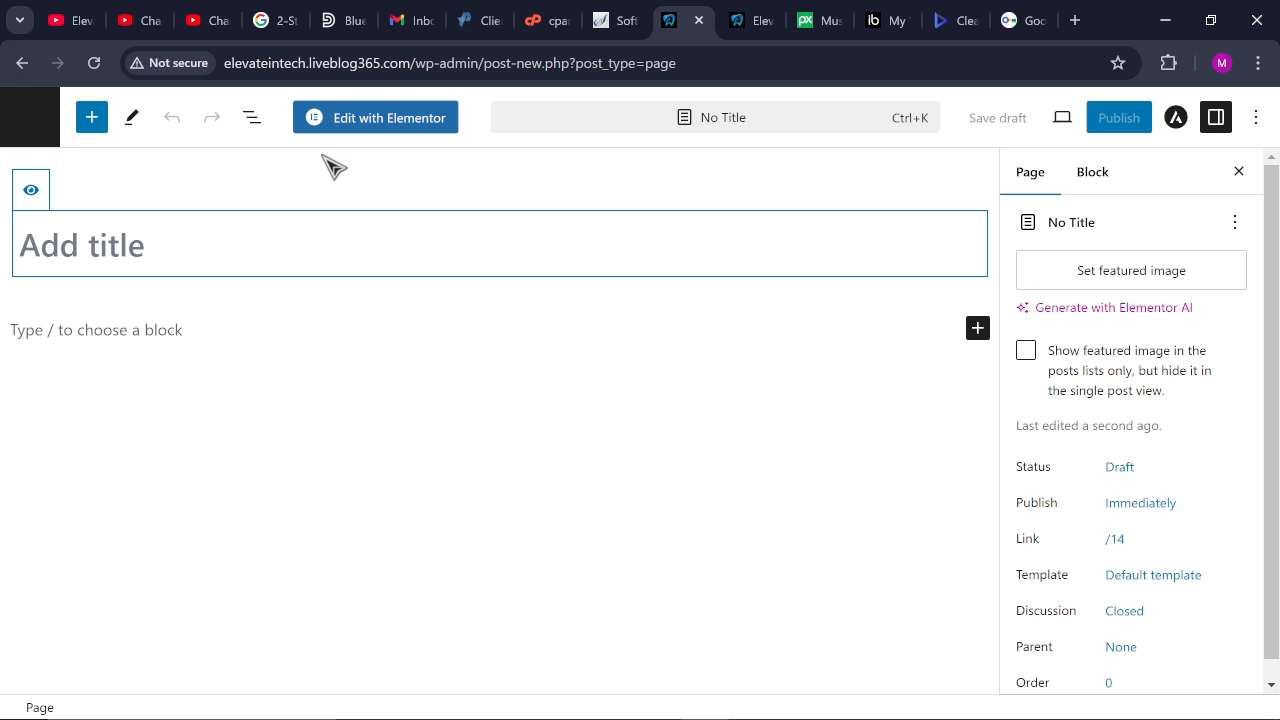
text(home)
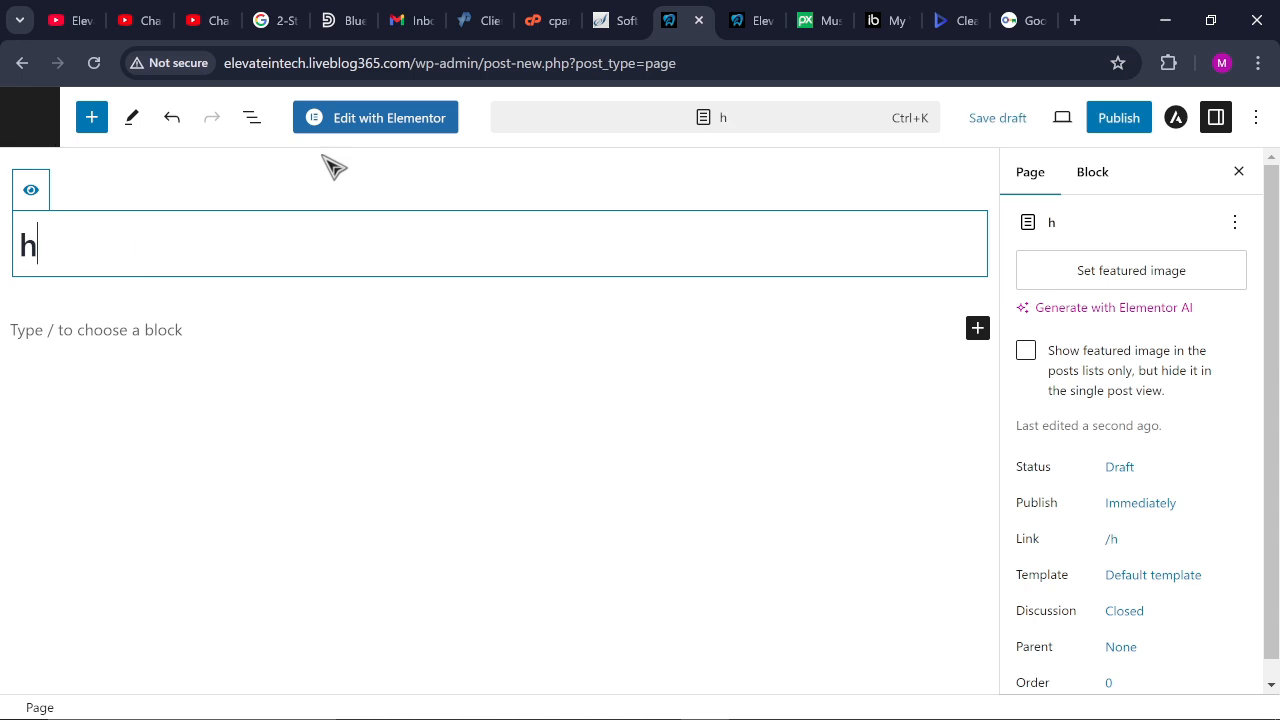
key(BackSpace)
key(BackSpace)
key(BackSpace)
key(BackSpace)
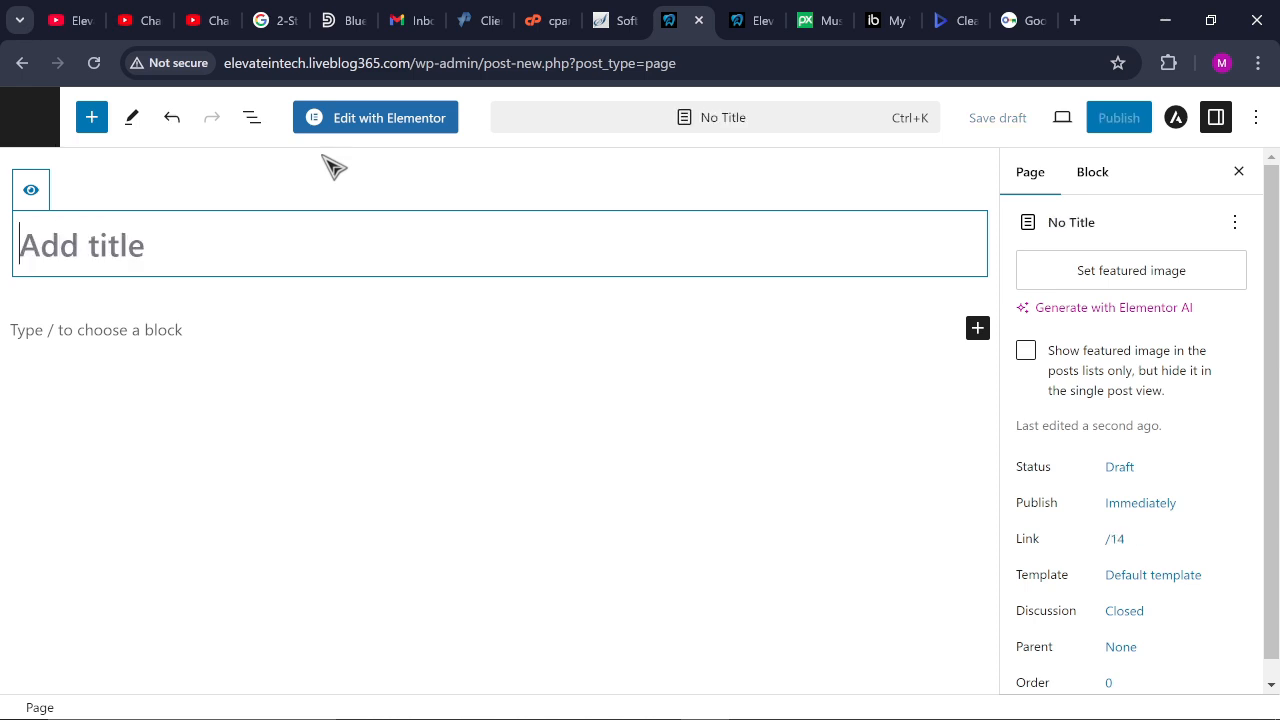
text(Home)
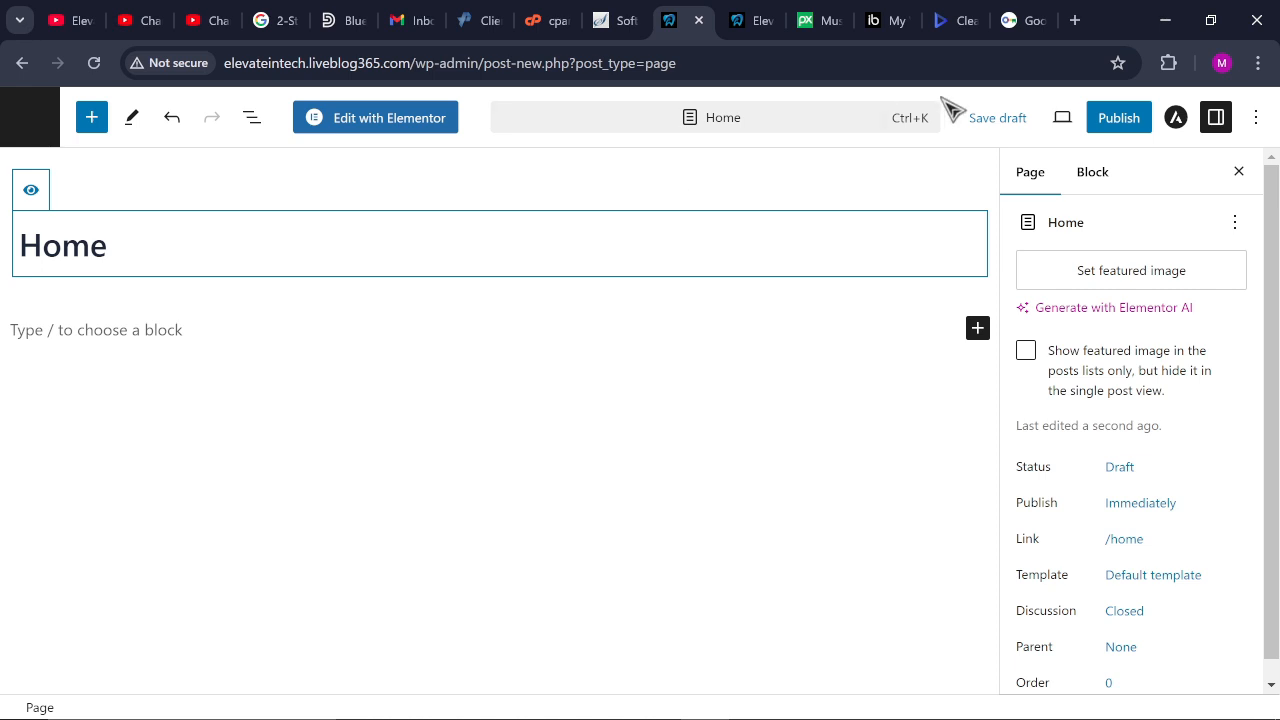
click(1120, 120)
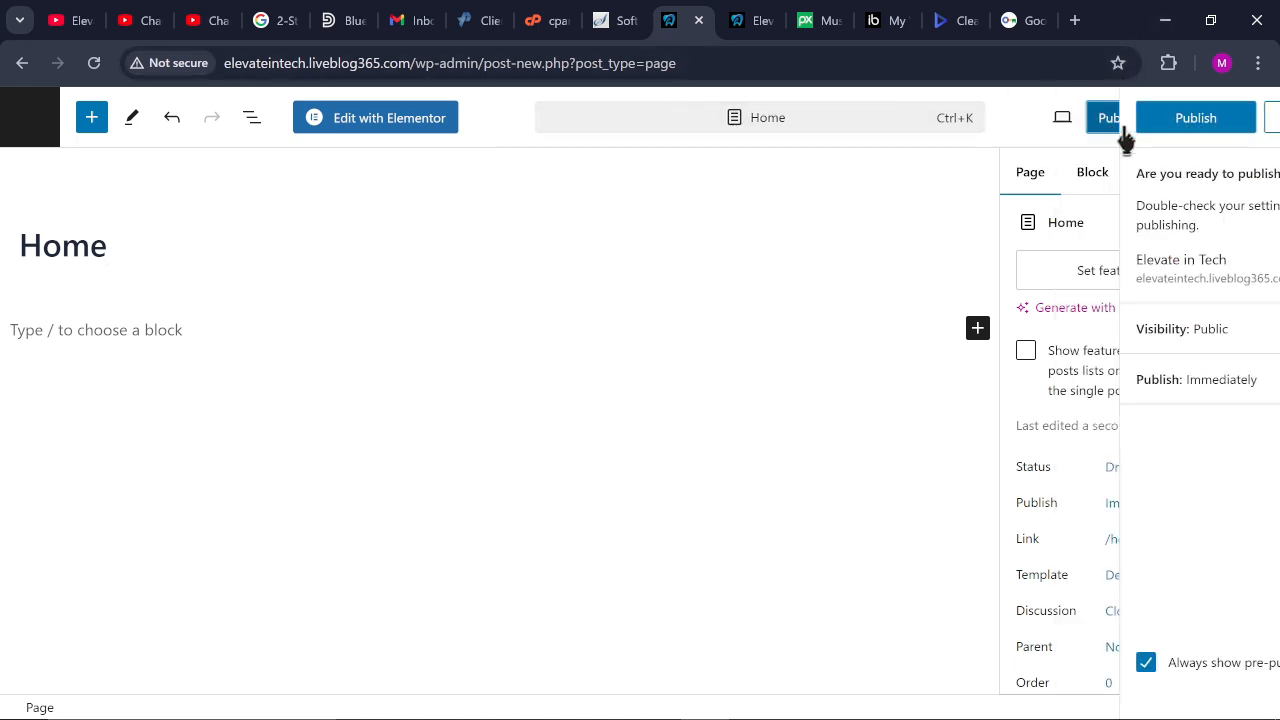
click(1102, 120)
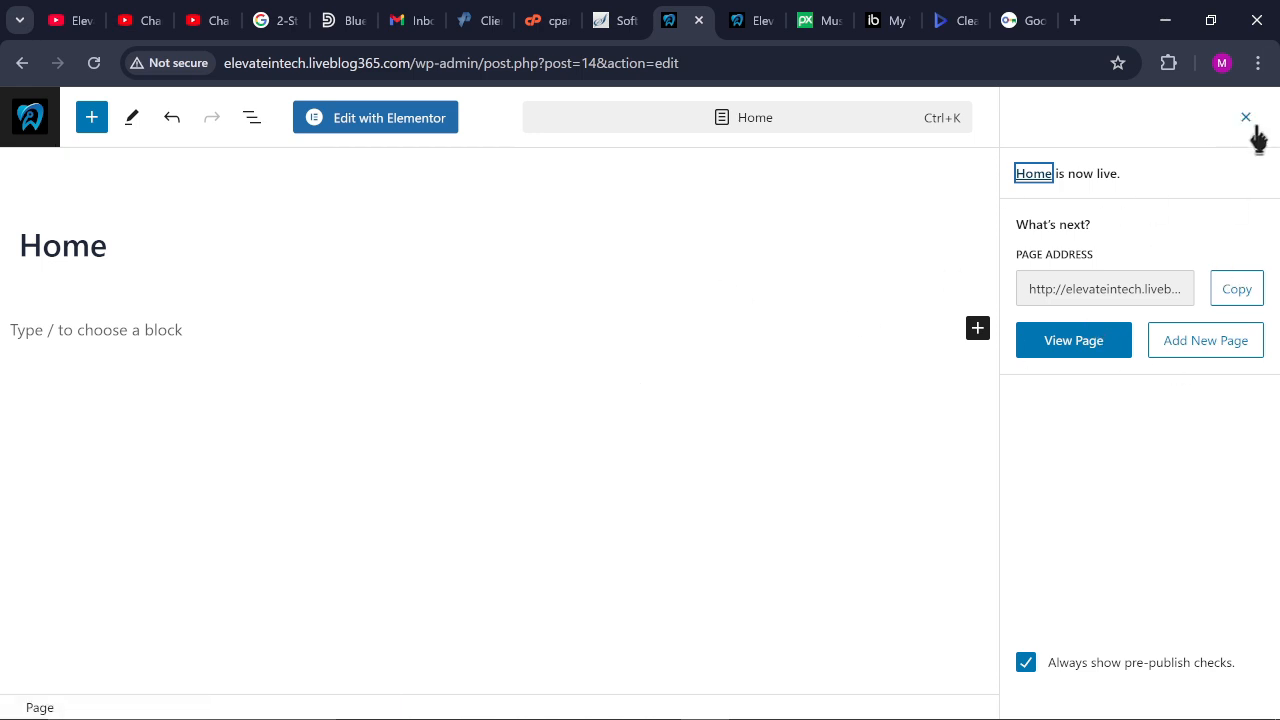
Create and publish a page titled "About us", and start another new page
click(1203, 342)
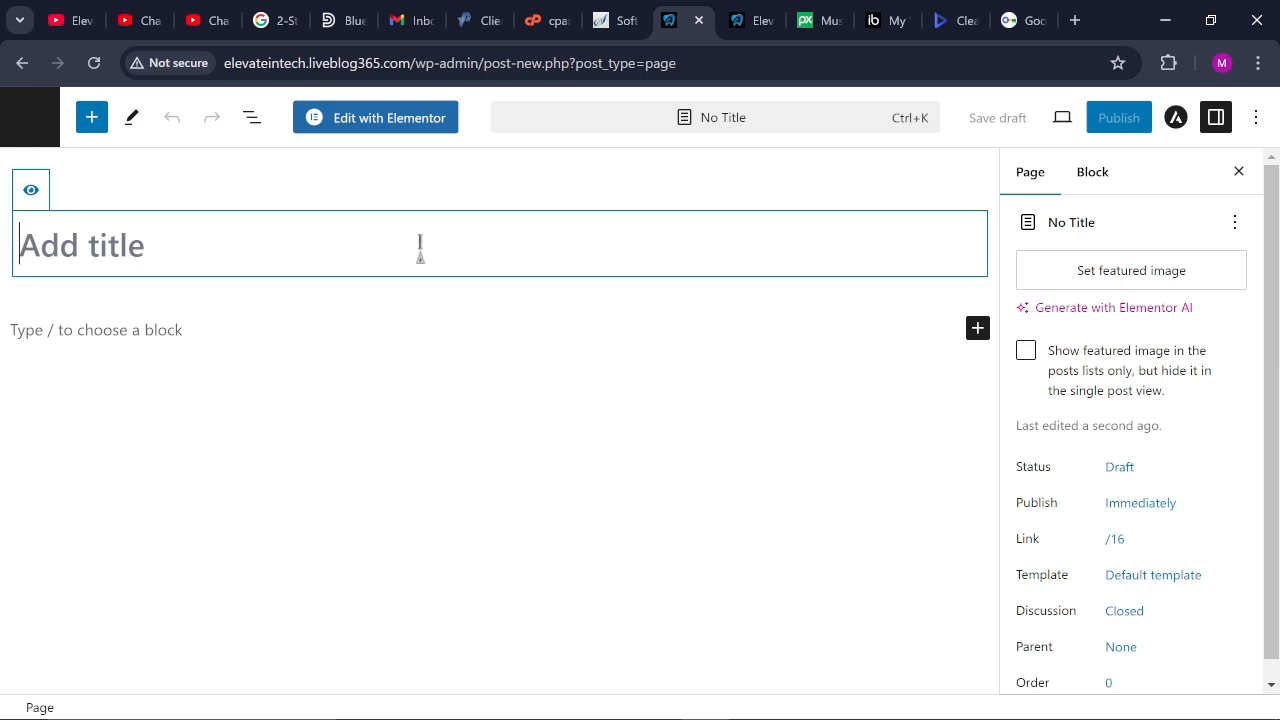
text(Abou)
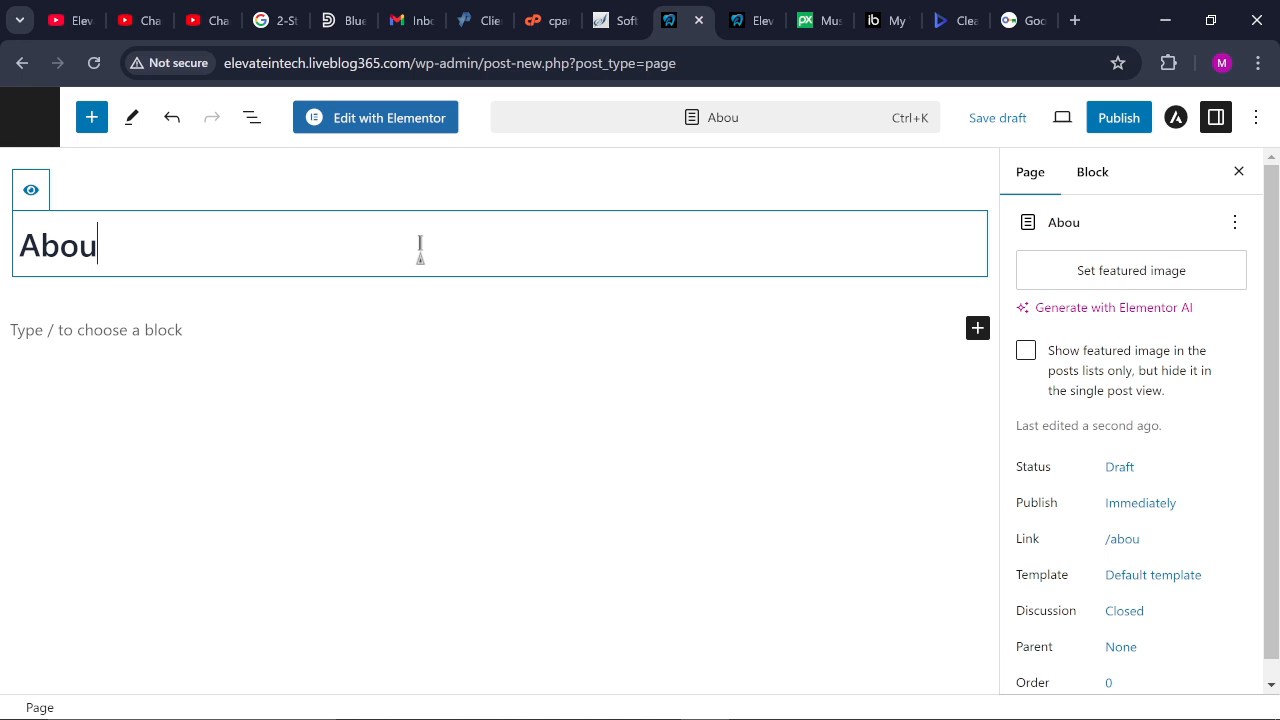
text(t us)
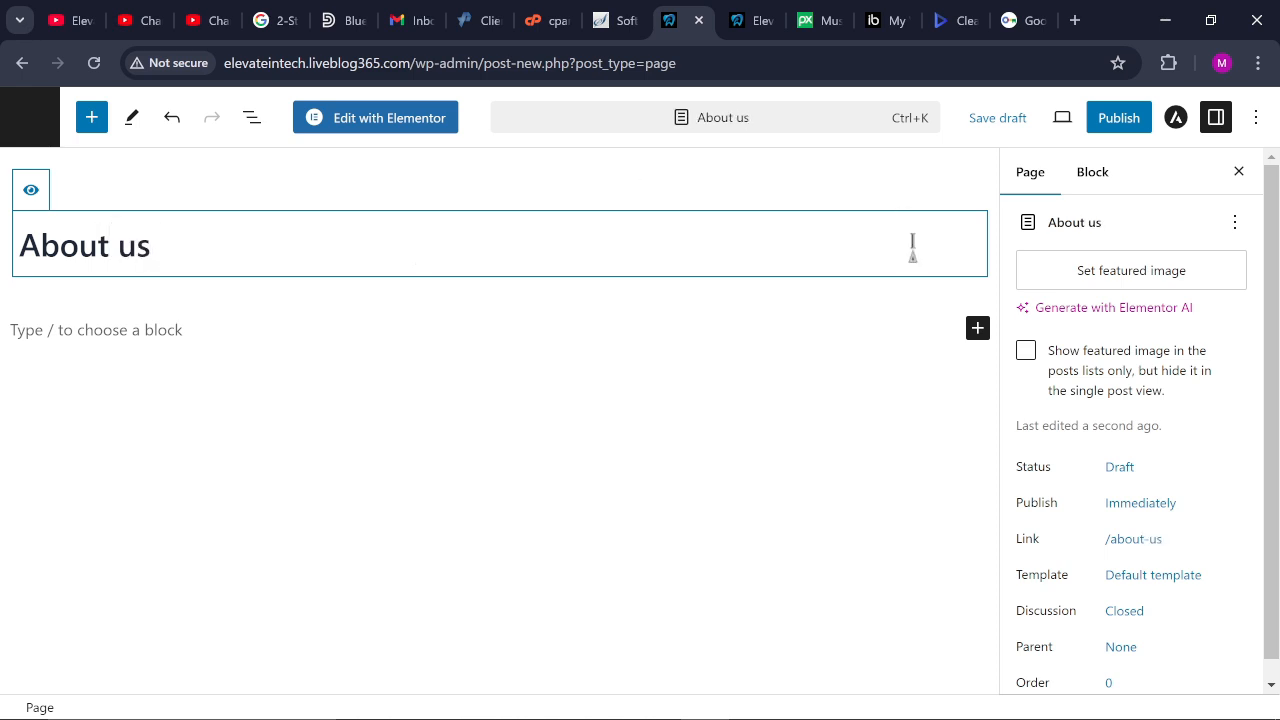
click(1107, 124)
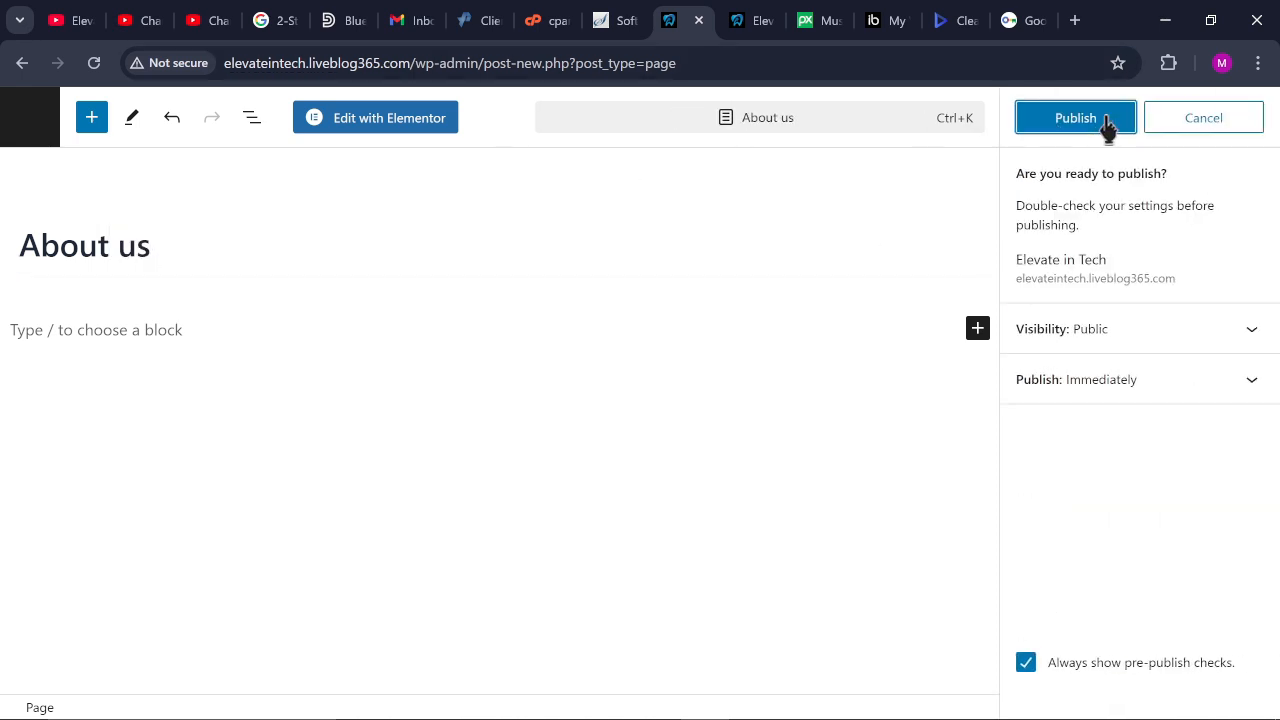
click(1107, 122)
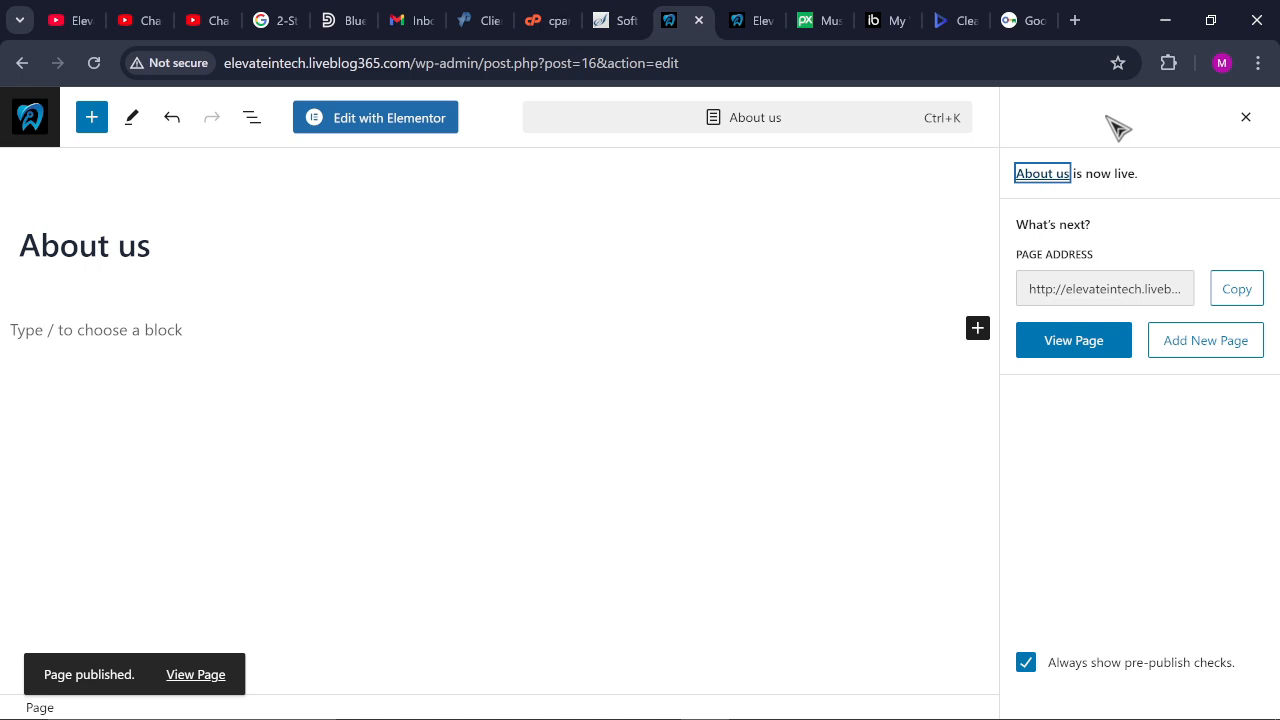
click(1228, 346)
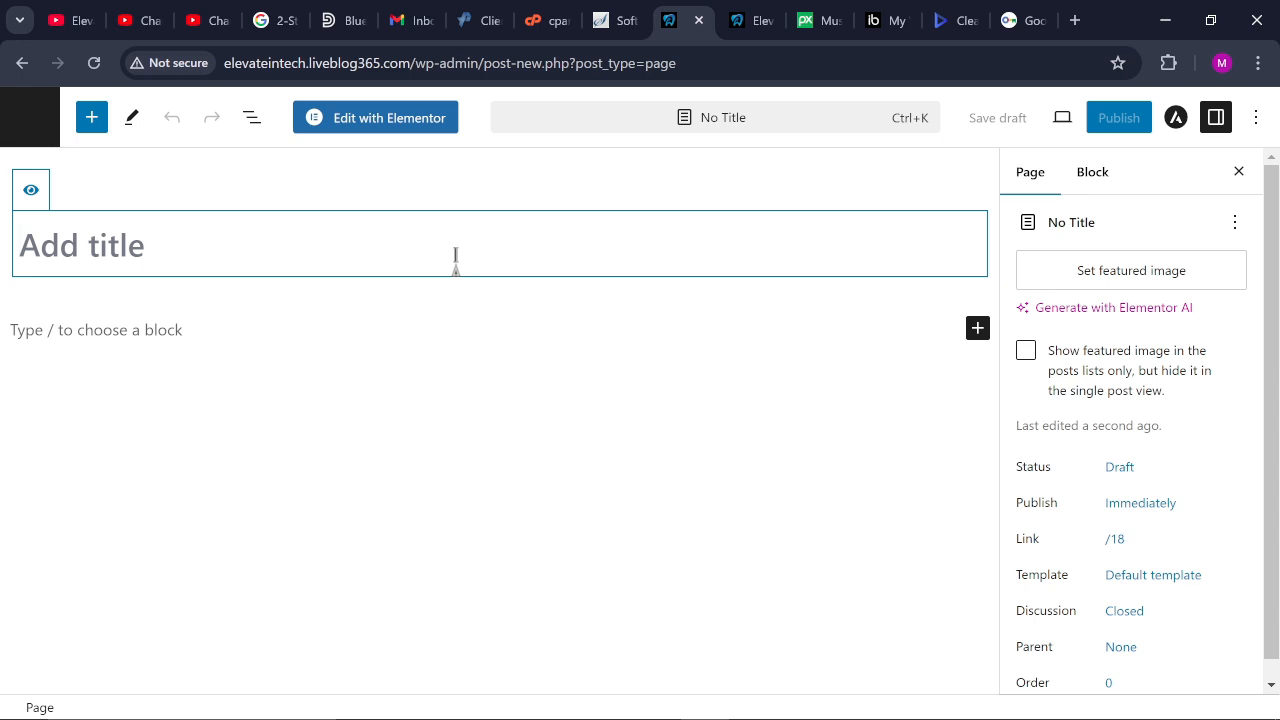
text(Cont)
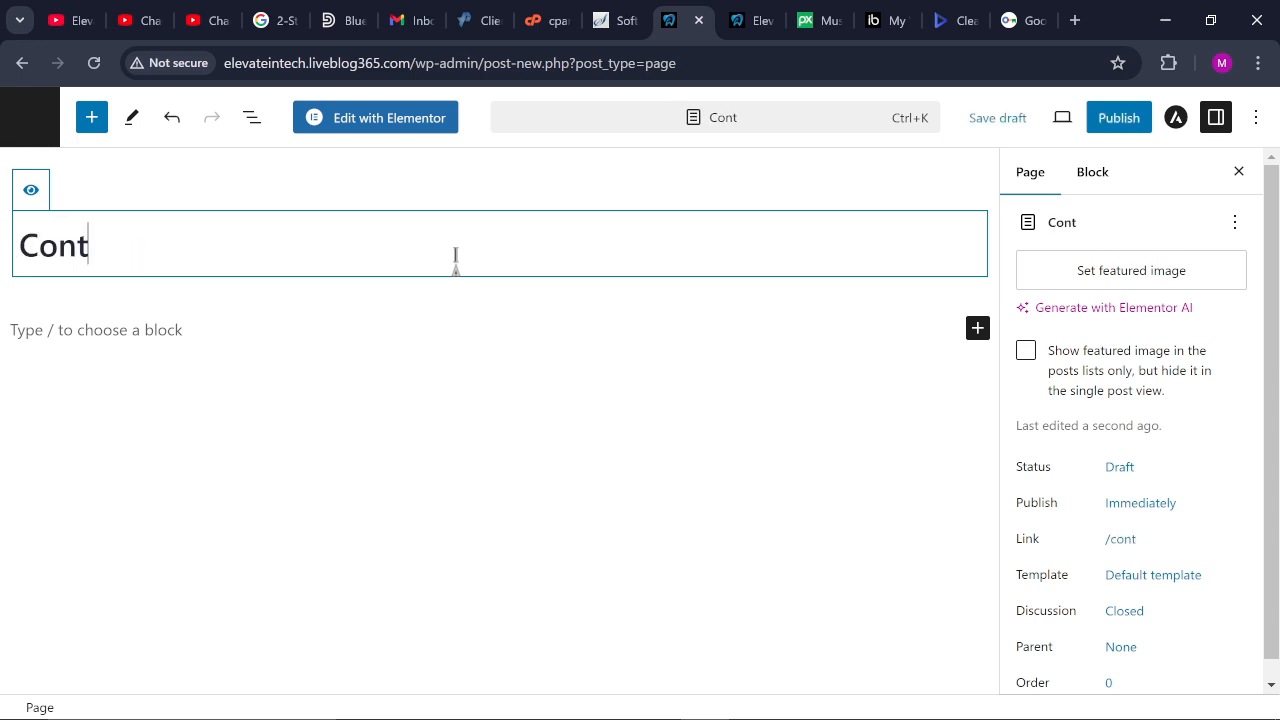
text(act us)
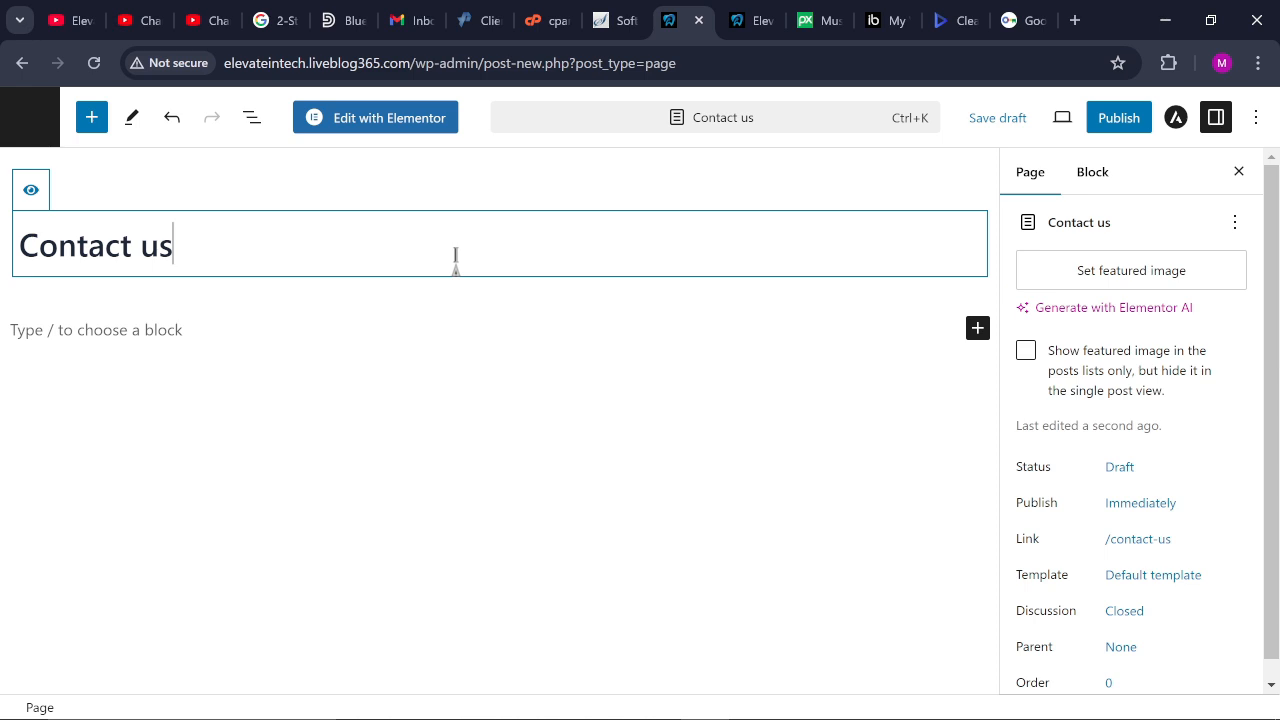
key(BackSpace)
key(BackSpace)
key(BackSpace)
key(BackSpace)
key(BackSpace)
key(BackSpace)
key(BackSpace)
key(BackSpace)
key(BackSpace)
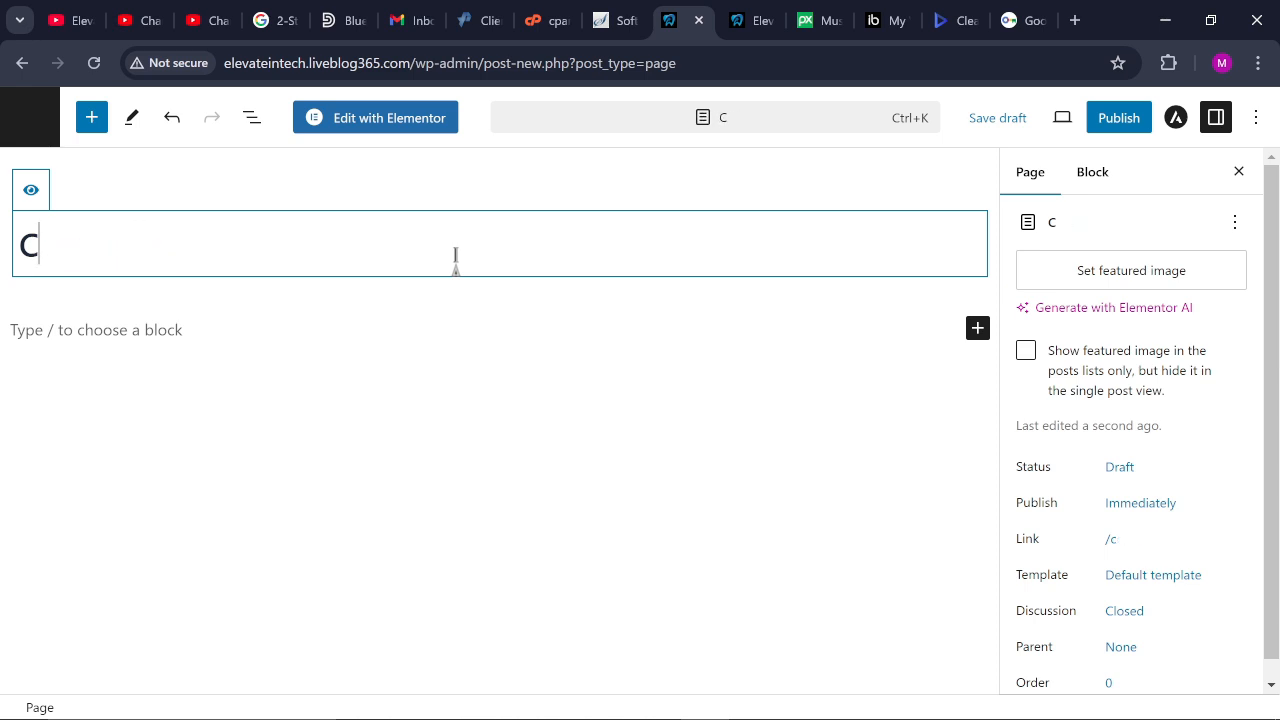
key(BackSpace)
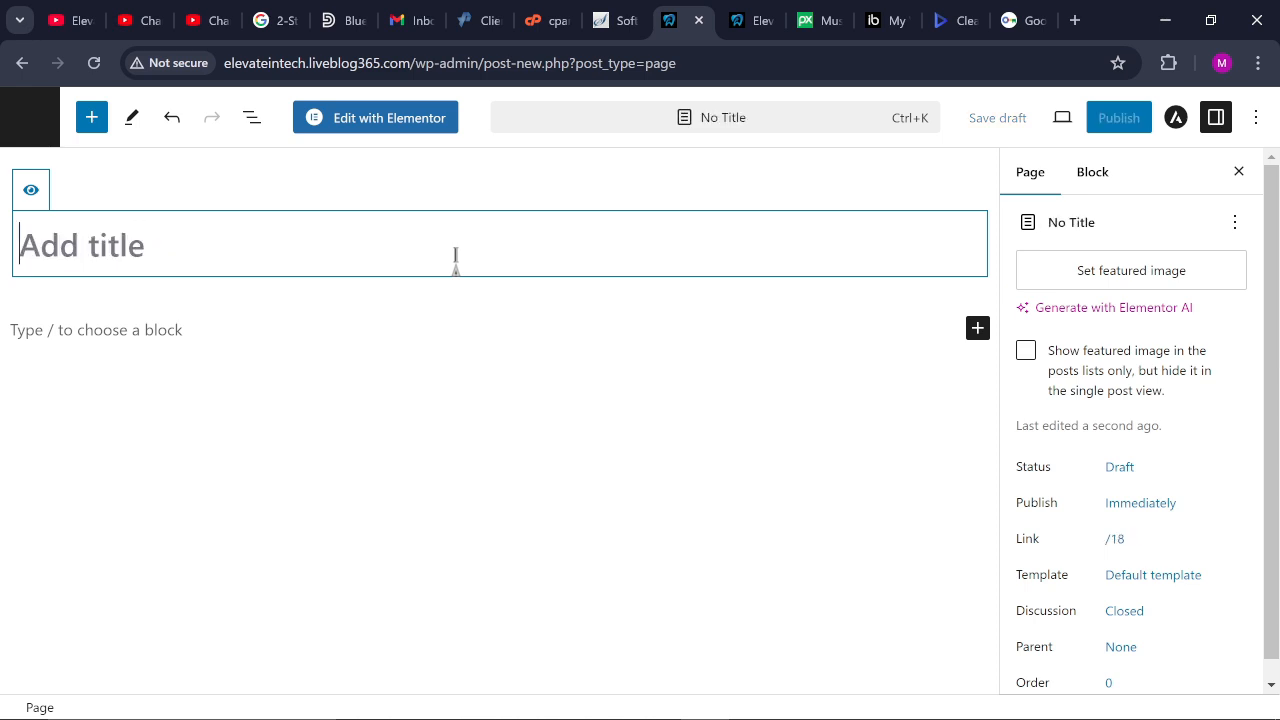
Title the new page "Porfolio" and publish it
text(POr)
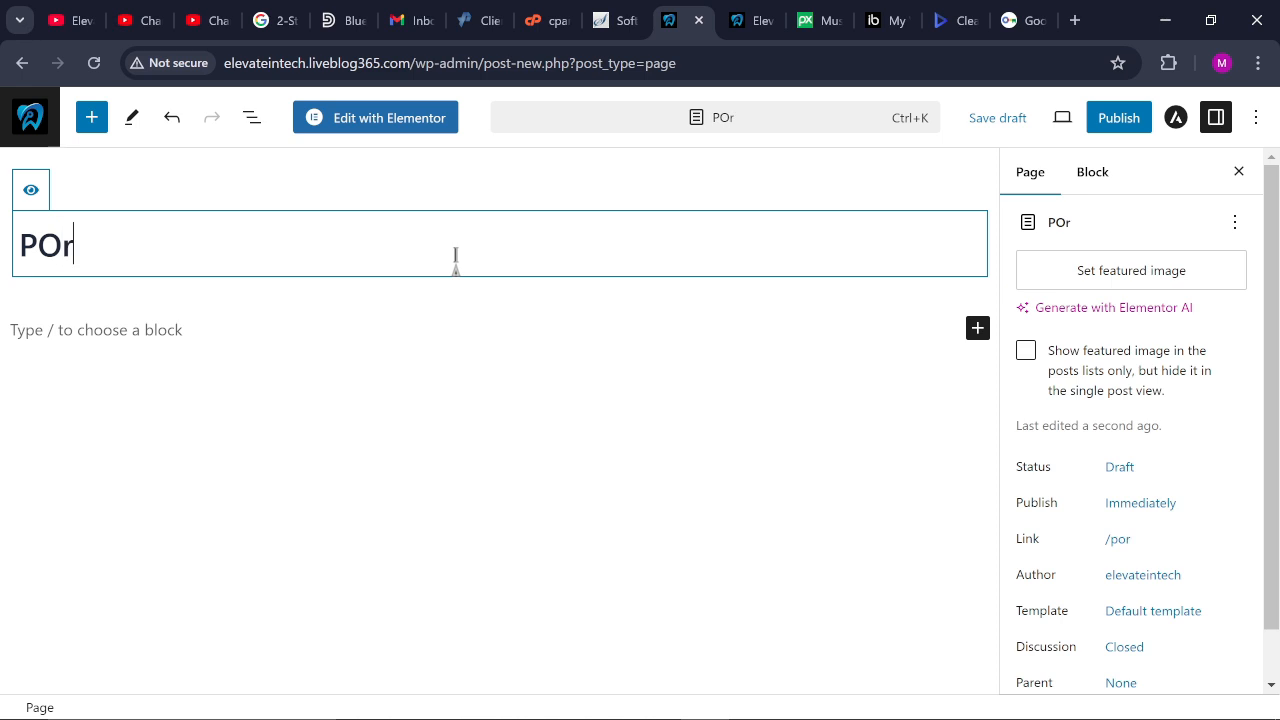
key(BackSpace)
key(BackSpace)
text(r)
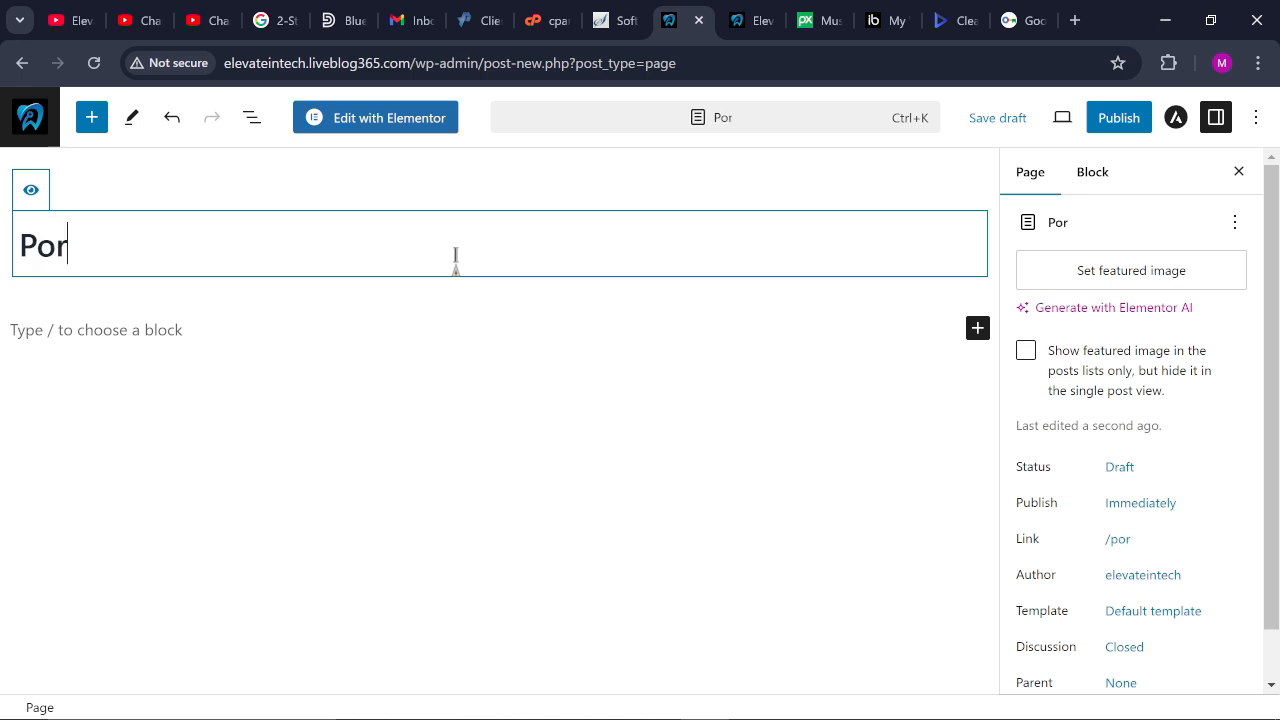
text(folio)
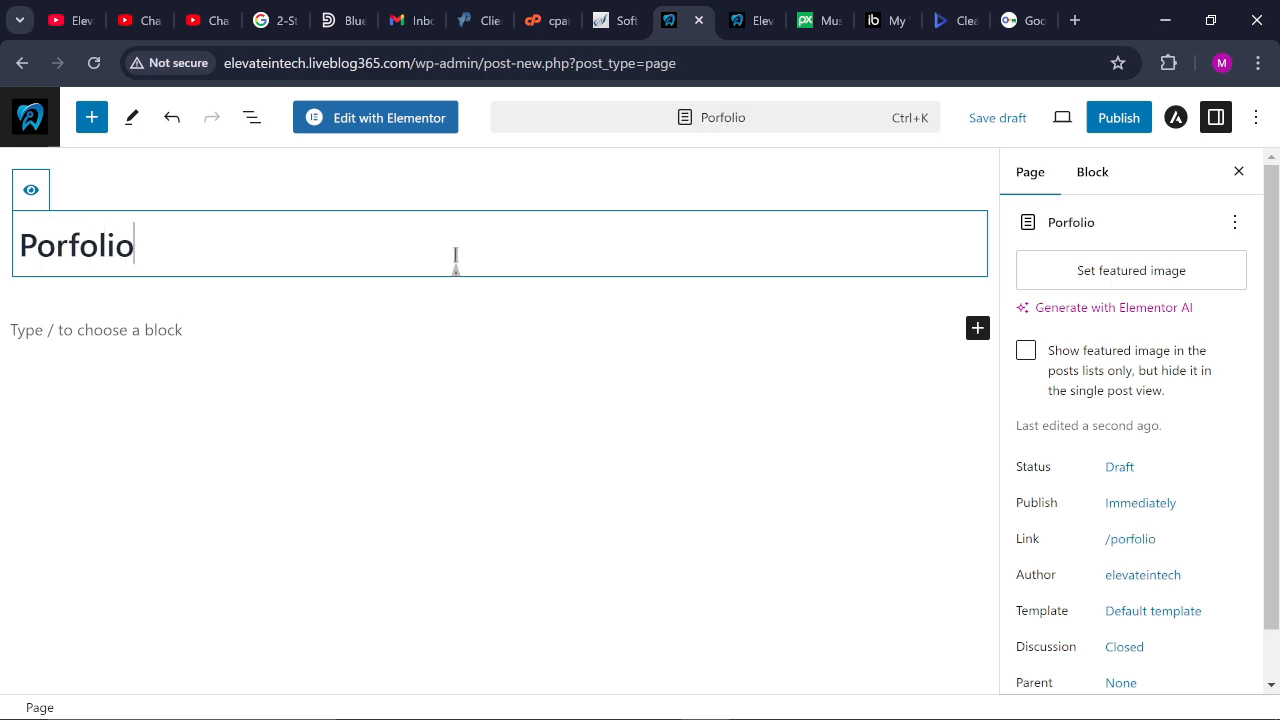
click(1120, 118)
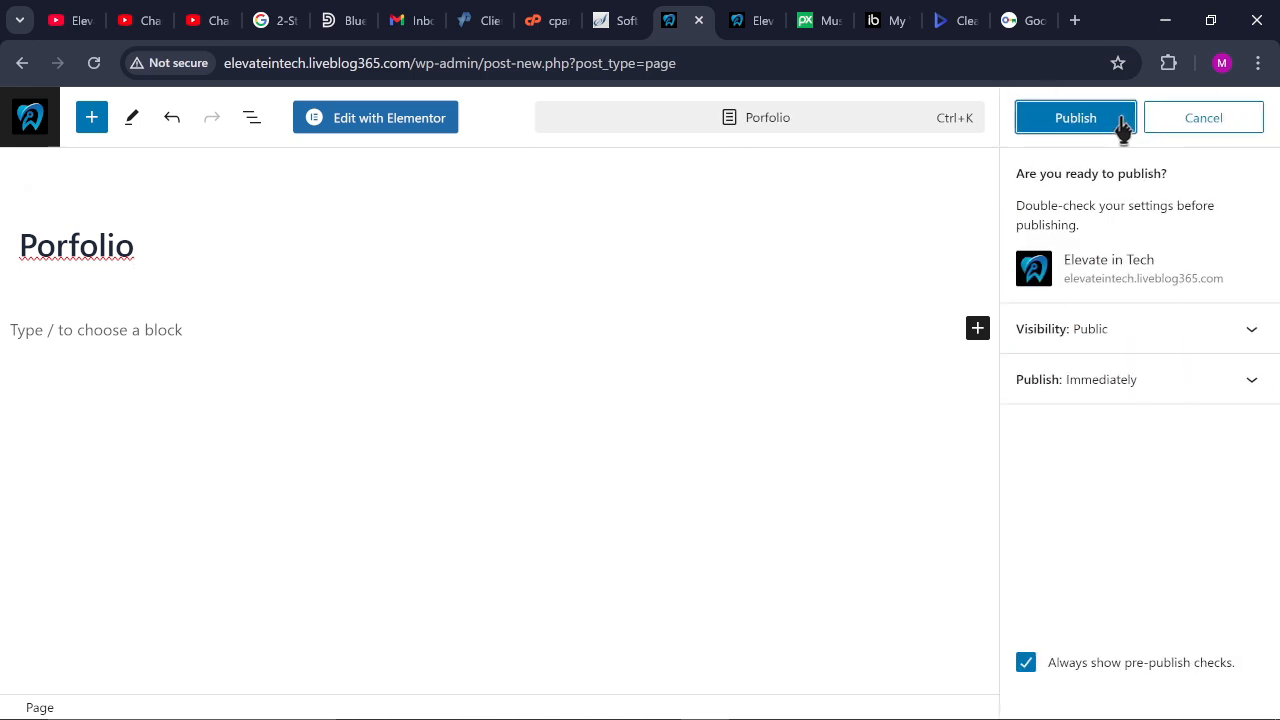
click(1110, 118)
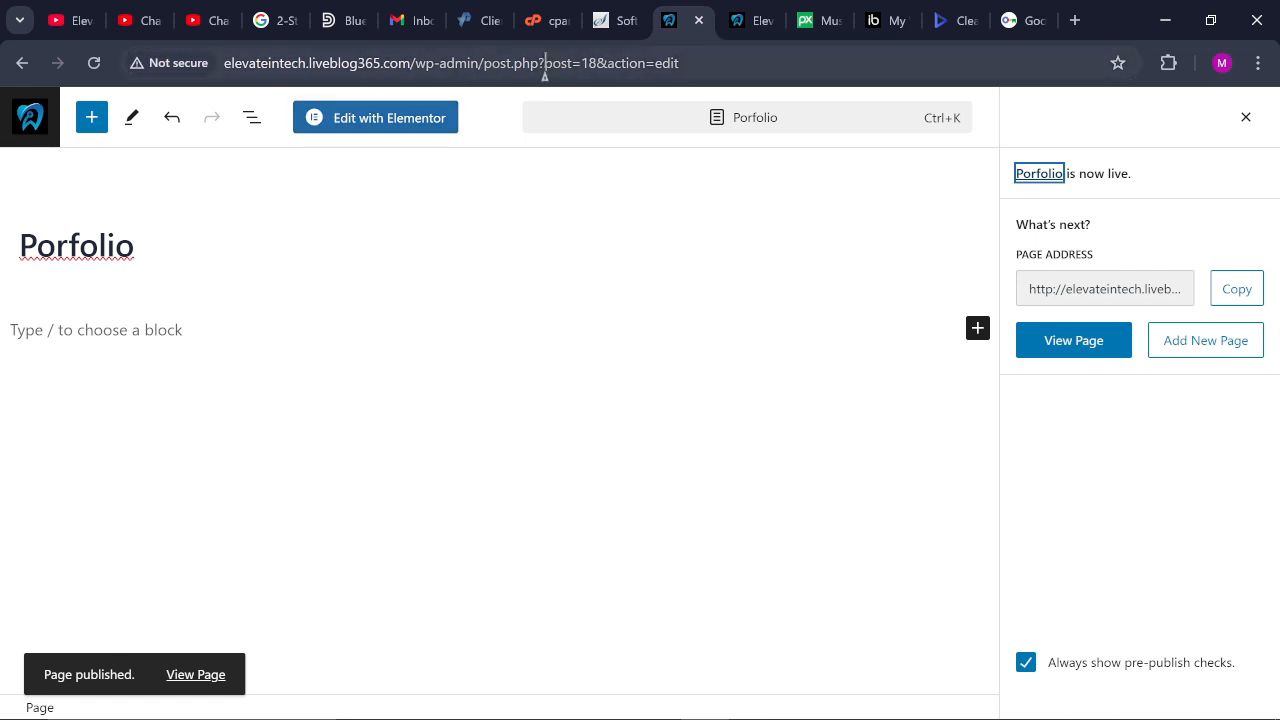
Leave the Porfolio page and go back to the About us page in the editor
click(715, 62)
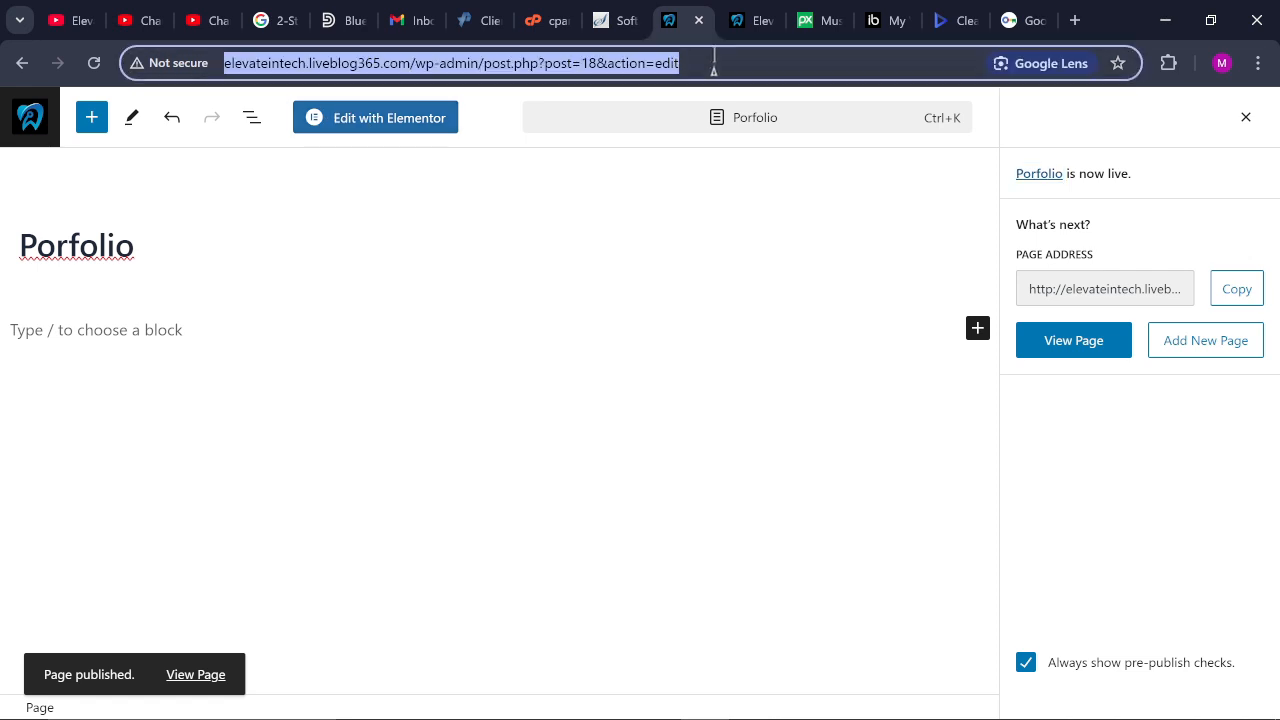
click(594, 249)
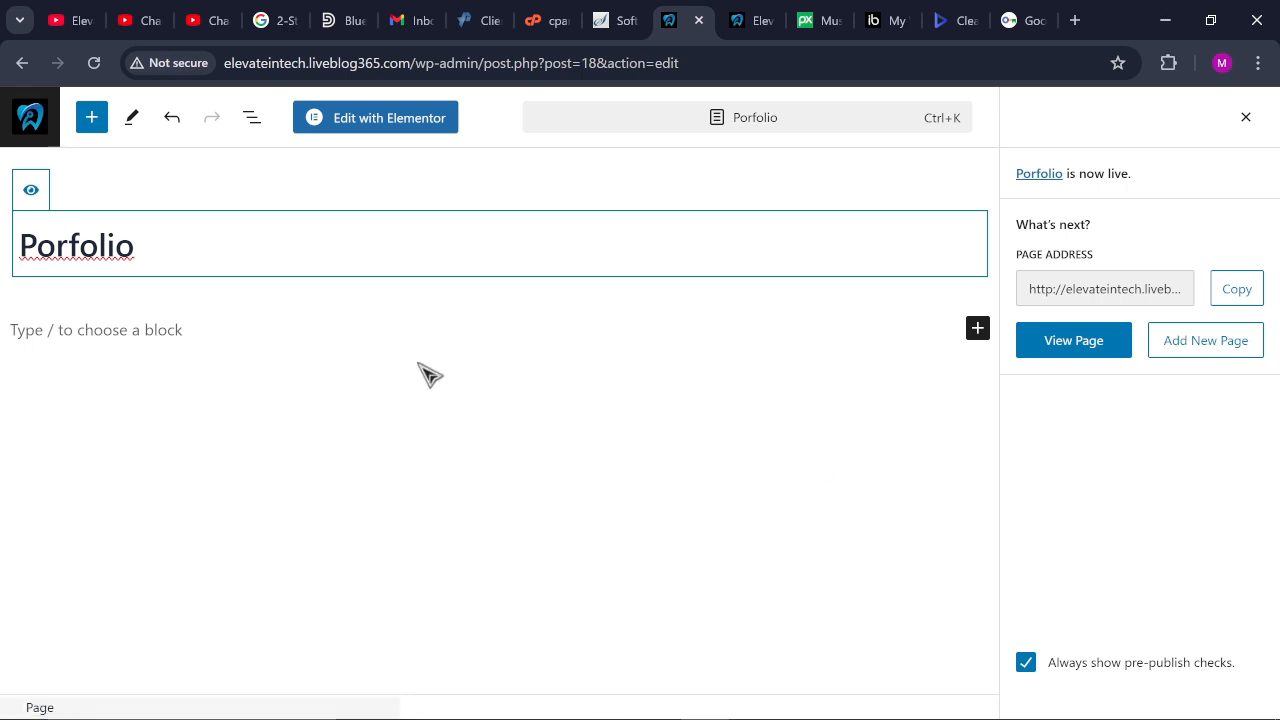
click(30, 66)
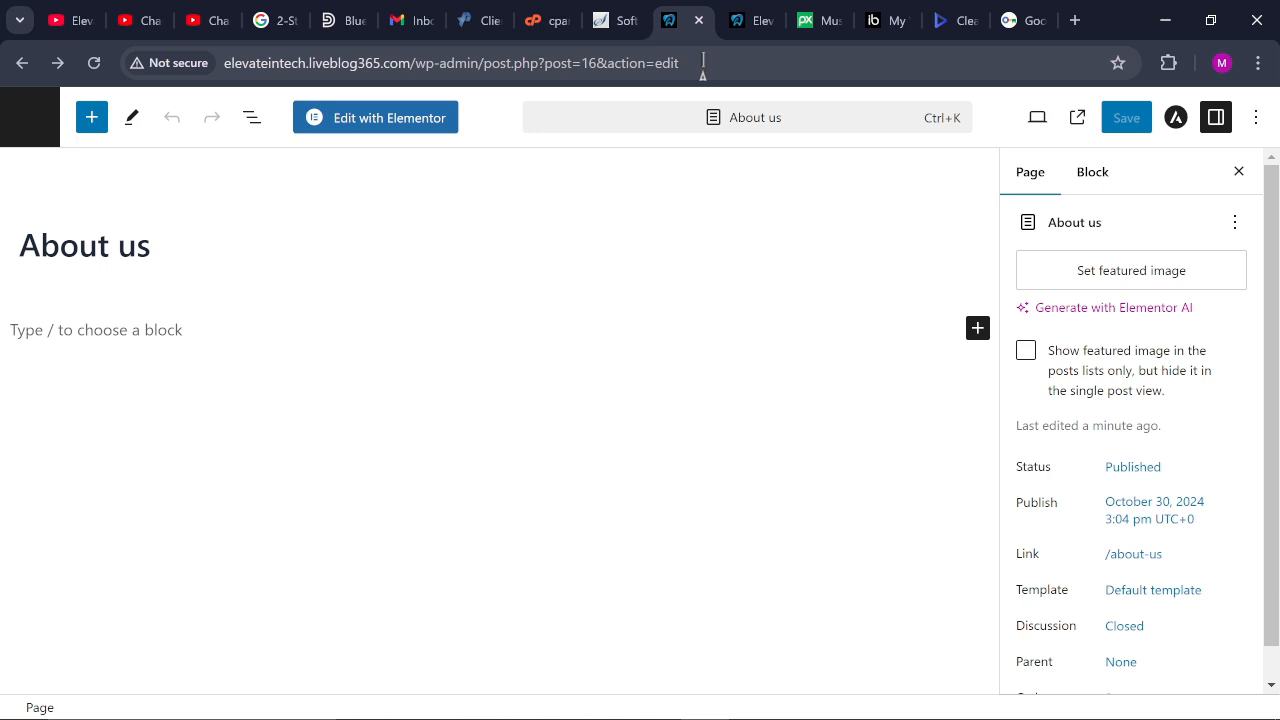
Shorten the page address to elevateintech.liveblog365.com/wp-admin/ and load the WordPress dashboard
click(703, 61)
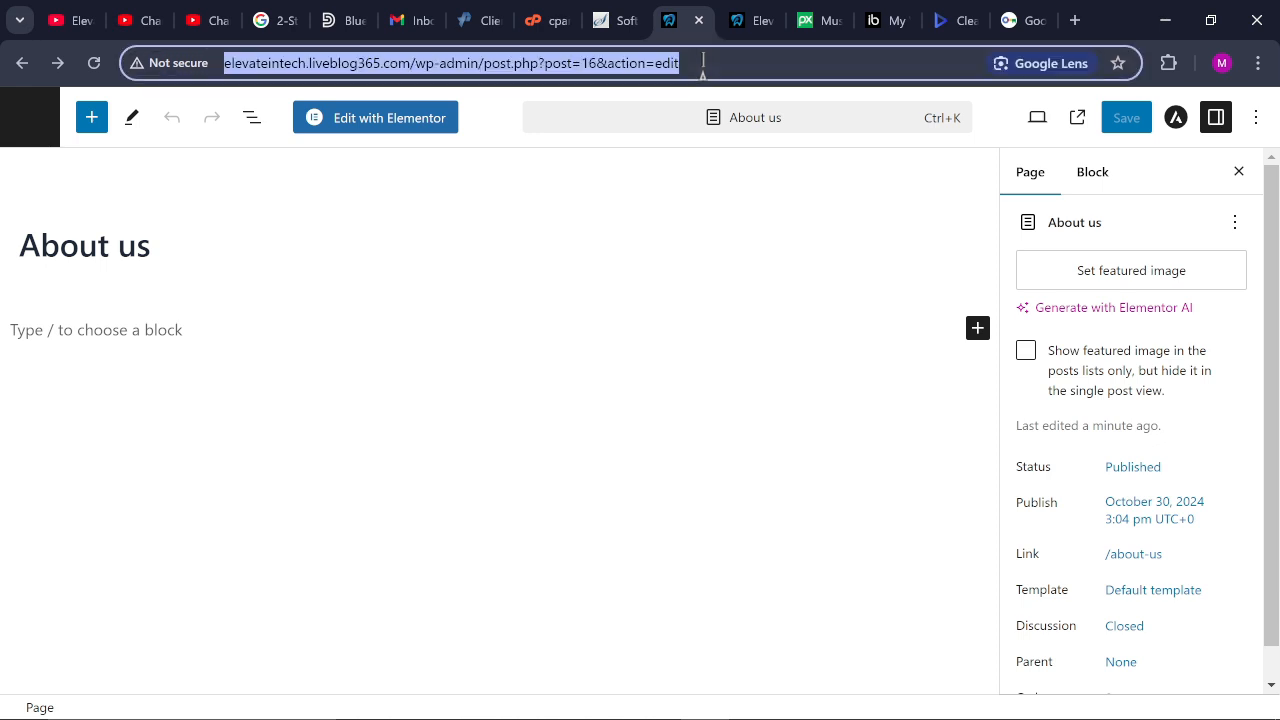
click(703, 61)
key(BackSpace)
key(BackSpace)
key(BackSpace)
key(BackSpace)
key(BackSpace)
key(BackSpace)
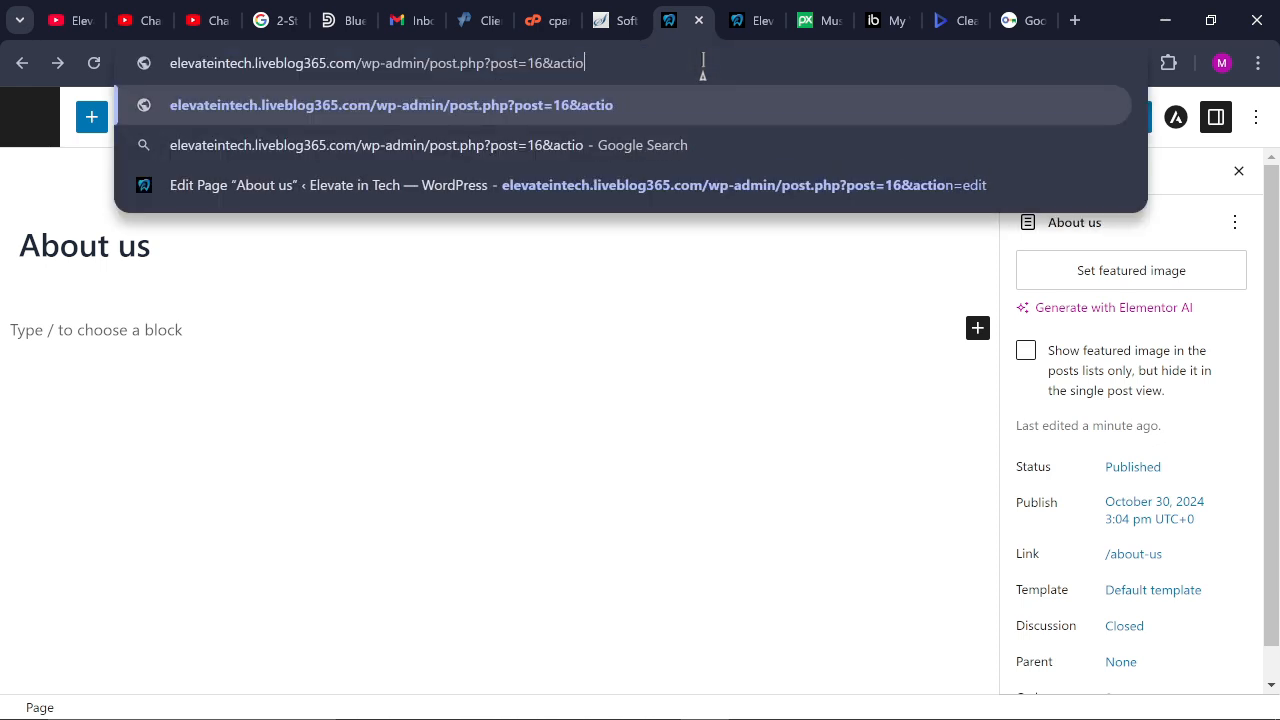
key(BackSpace)
key(BackSpace)
key(BackSpace)
key(BackSpace)
key(BackSpace)
key(BackSpace)
key(BackSpace)
key(BackSpace)
key(BackSpace)
key(BackSpace)
key(BackSpace)
key(BackSpace)
key(BackSpace)
key(BackSpace)
key(BackSpace)
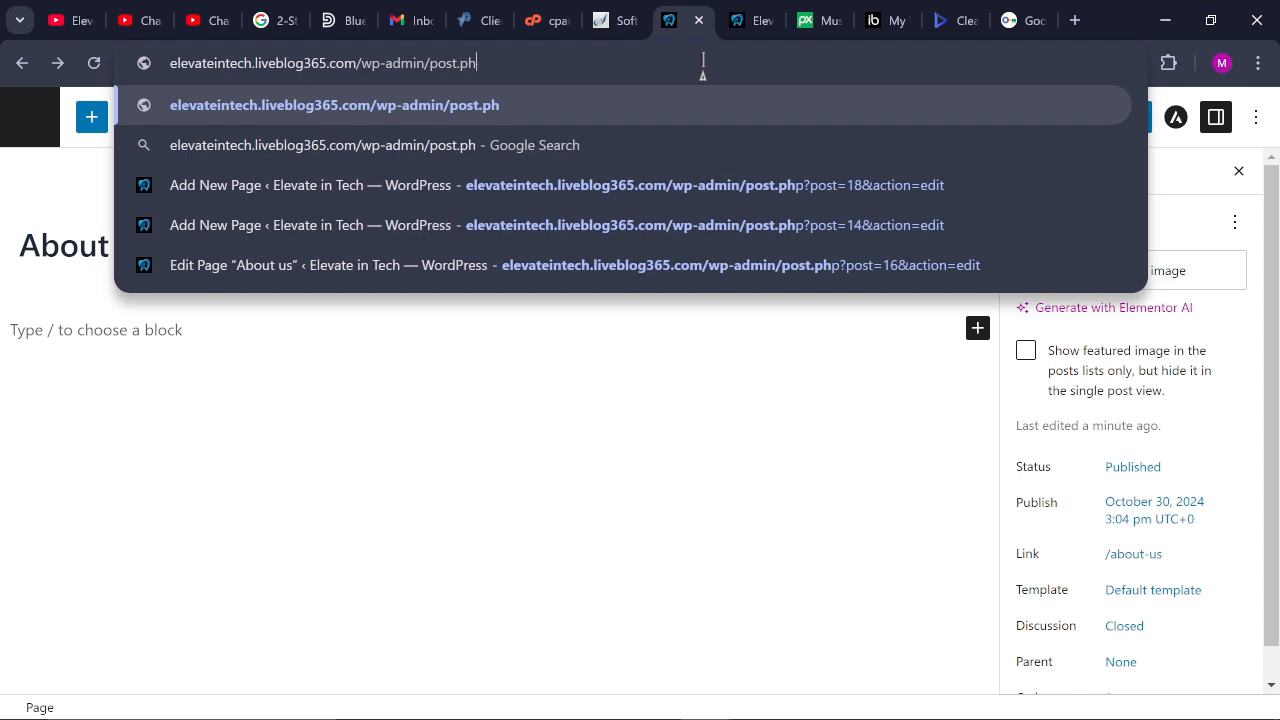
key(BackSpace)
key(BackSpace)
key(BackSpace)
key(BackSpace)
key(BackSpace)
key(BackSpace)
key(BackSpace)
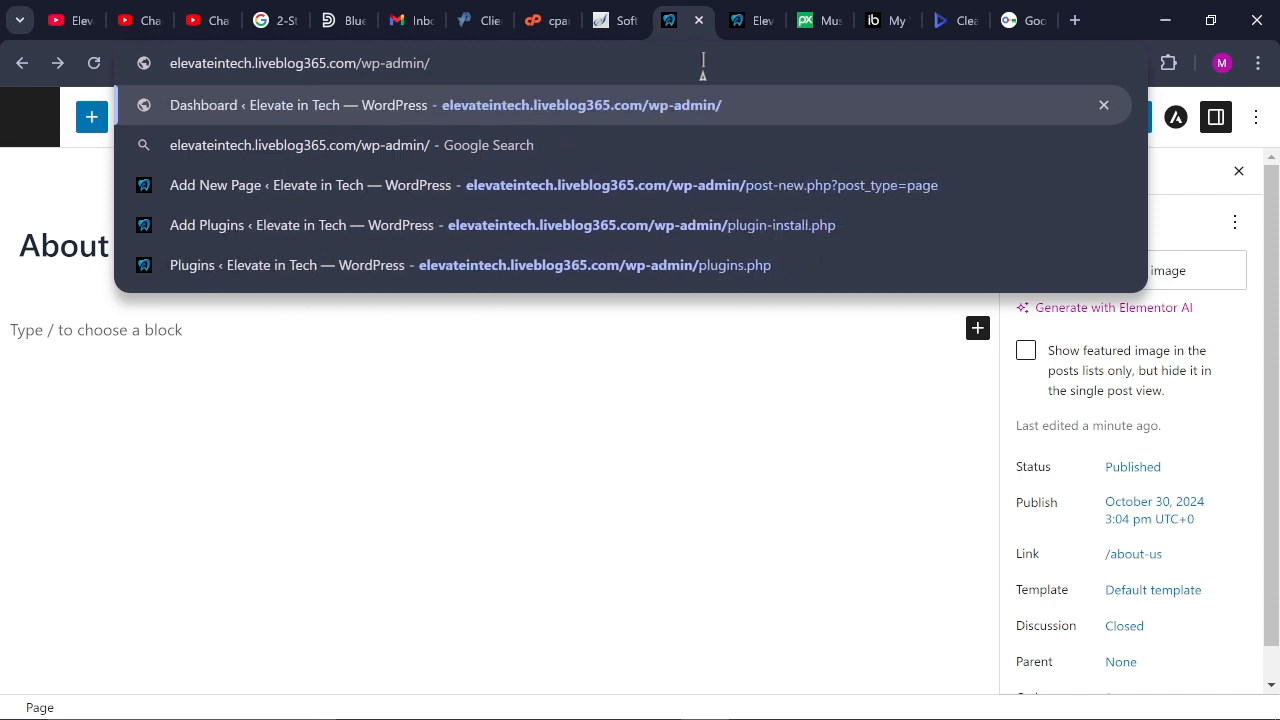
key(Return)
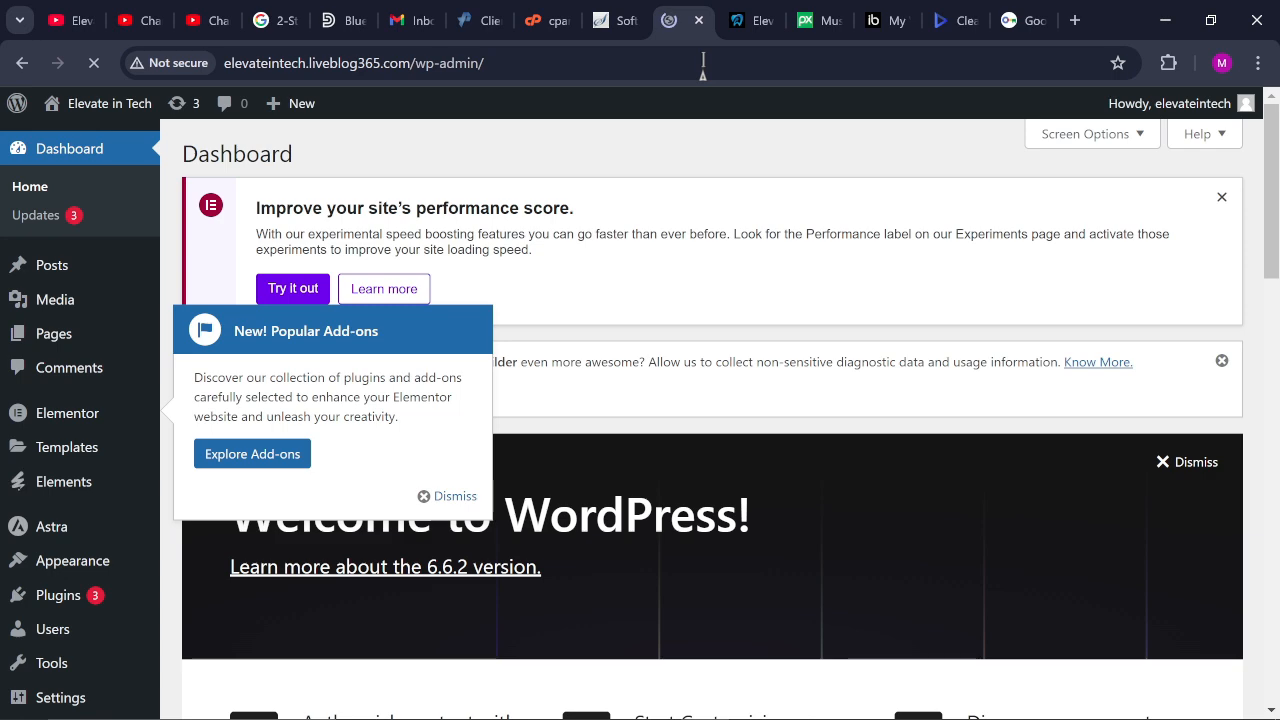
Dismiss the Popular Add-ons notice and open the list of all pages
click(448, 497)
triple_click(1266, 230)
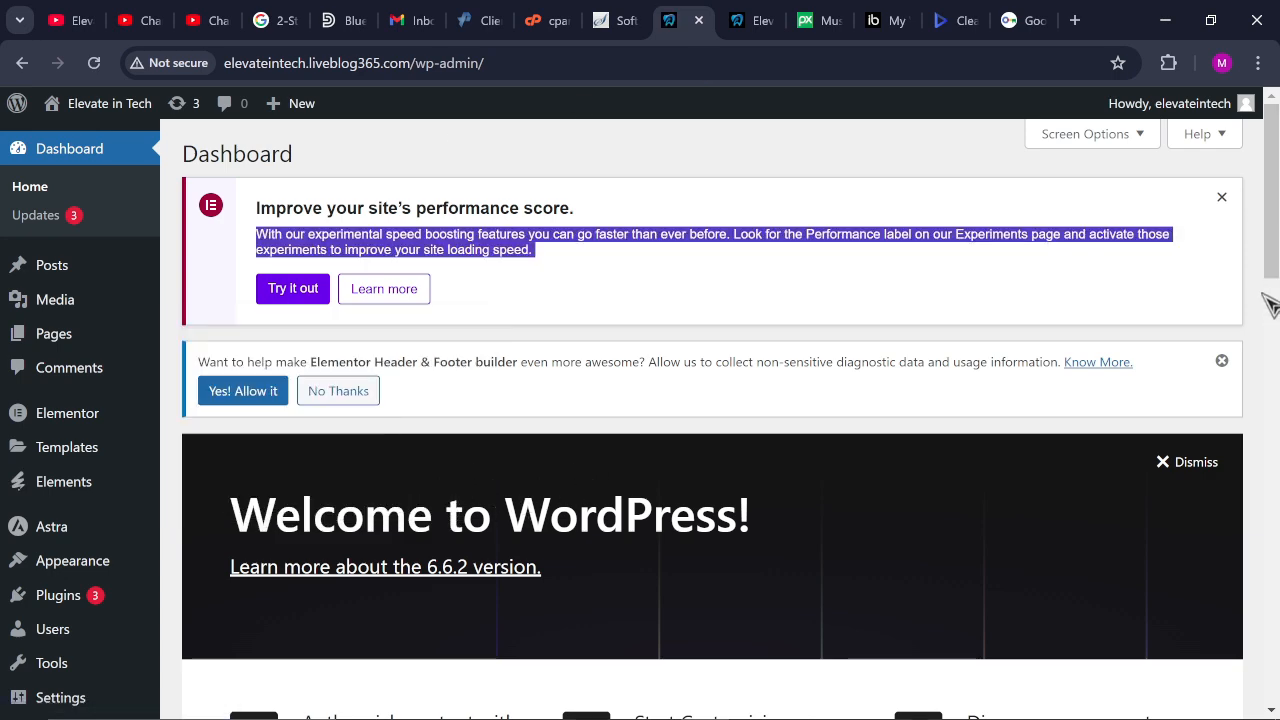
scroll(1276, 262, down, 7)
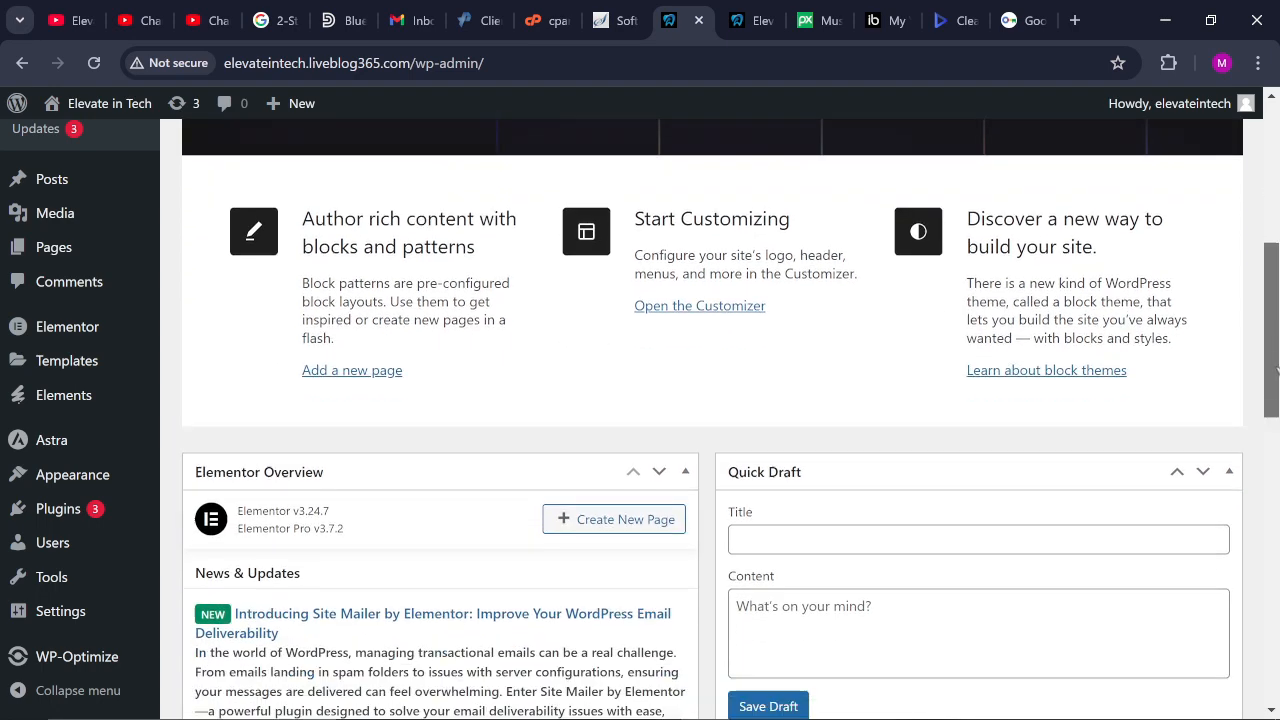
mouse_move(1276, 413)
mouse_down()
mouse_move(1276, 453)
mouse_move(1276, 414)
mouse_up()
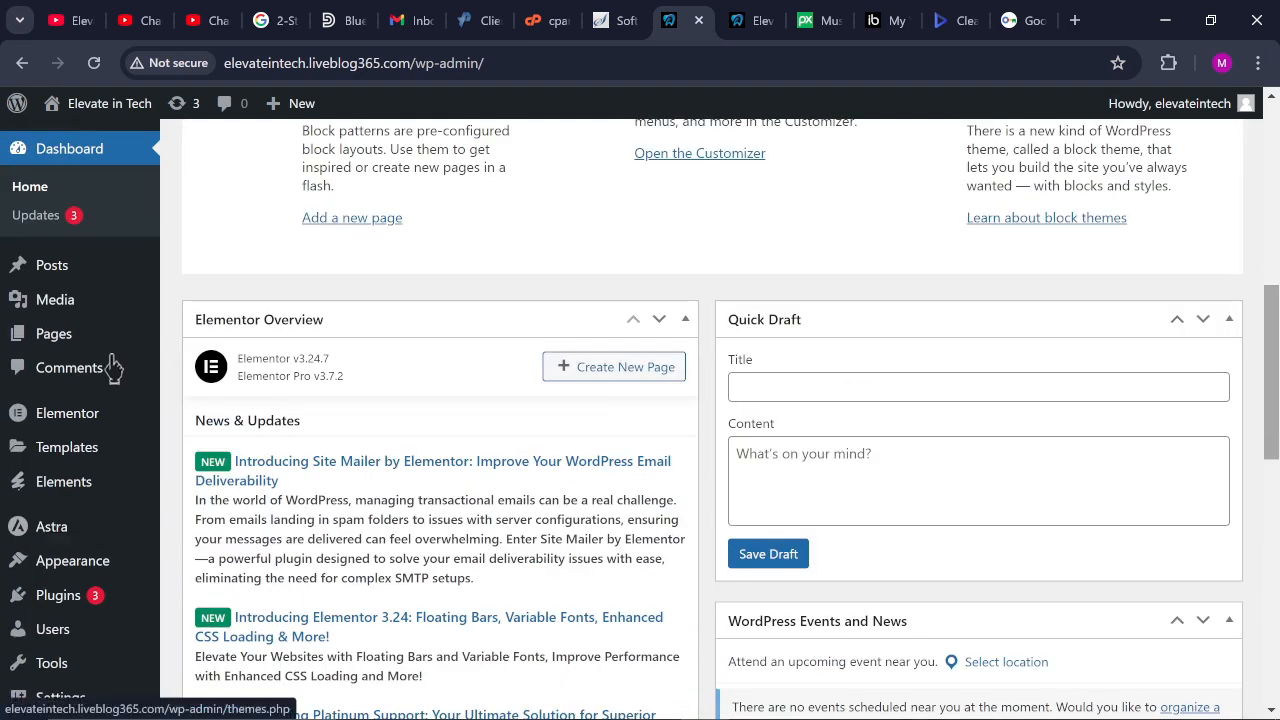
click(55, 335)
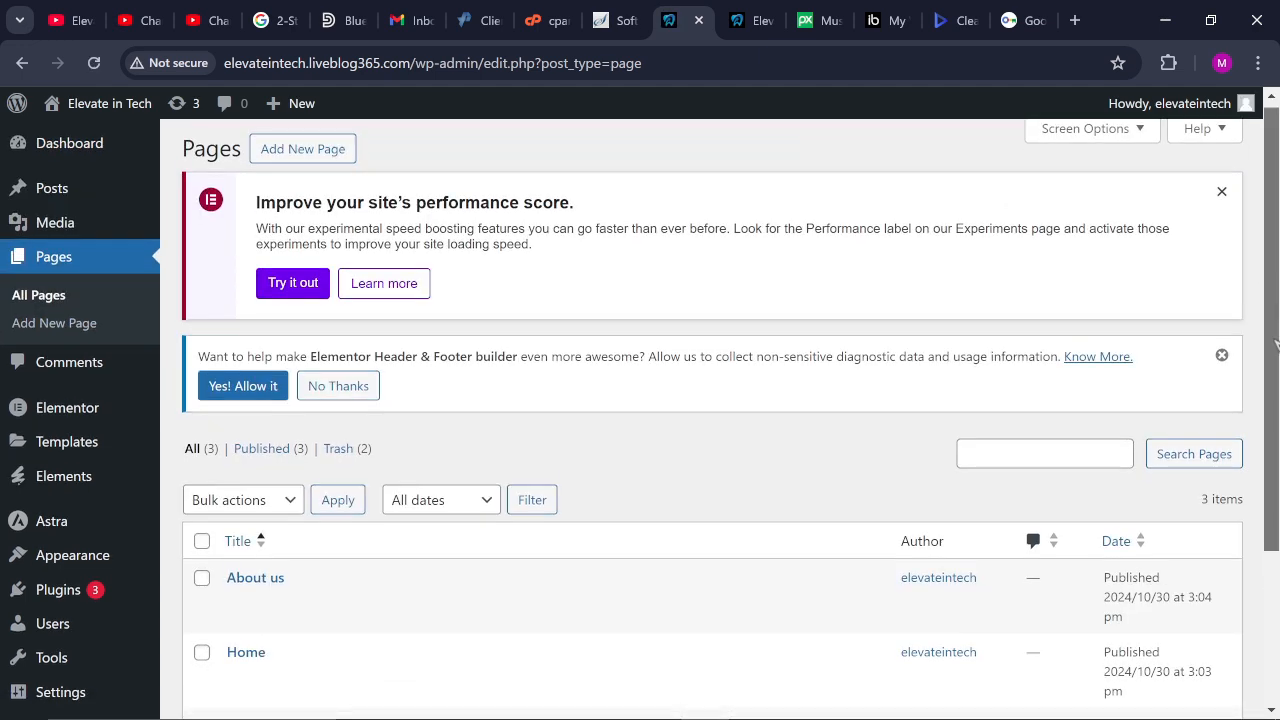
drag(1266, 295, 1265, 467)
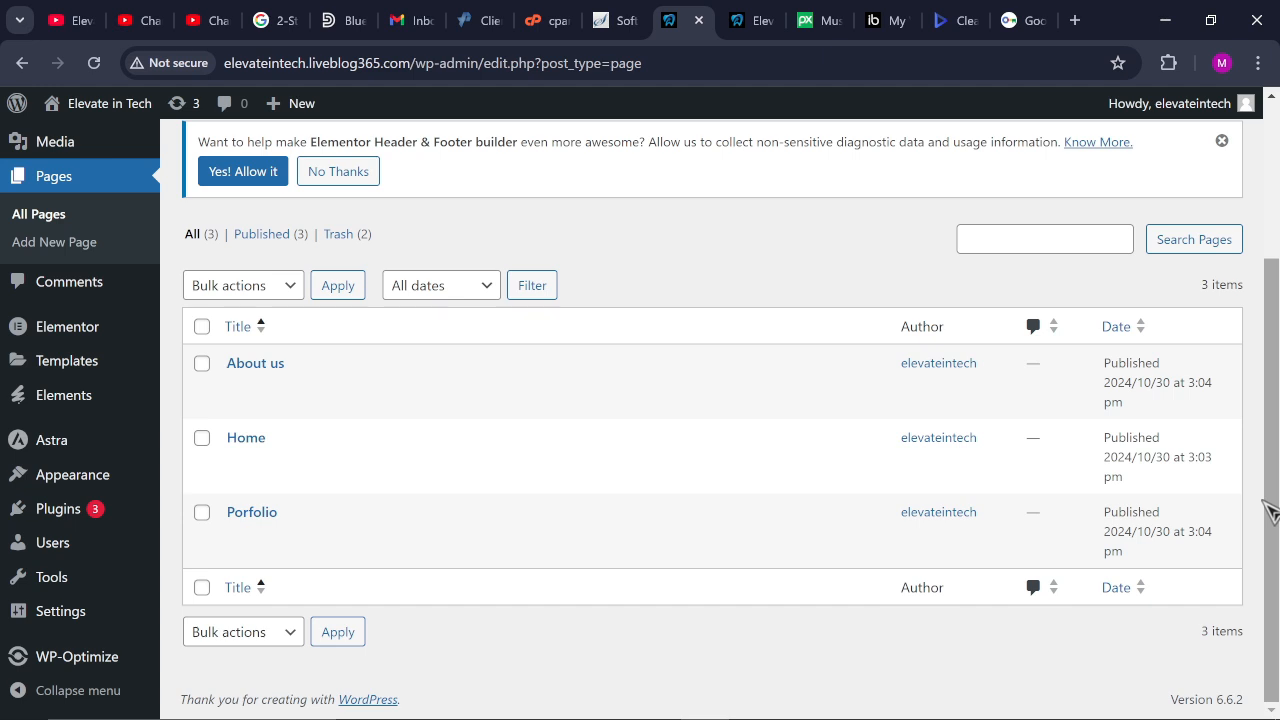
Open the Appearance Menus screen in a new browser tab and switch to it
mouse_move(88, 482)
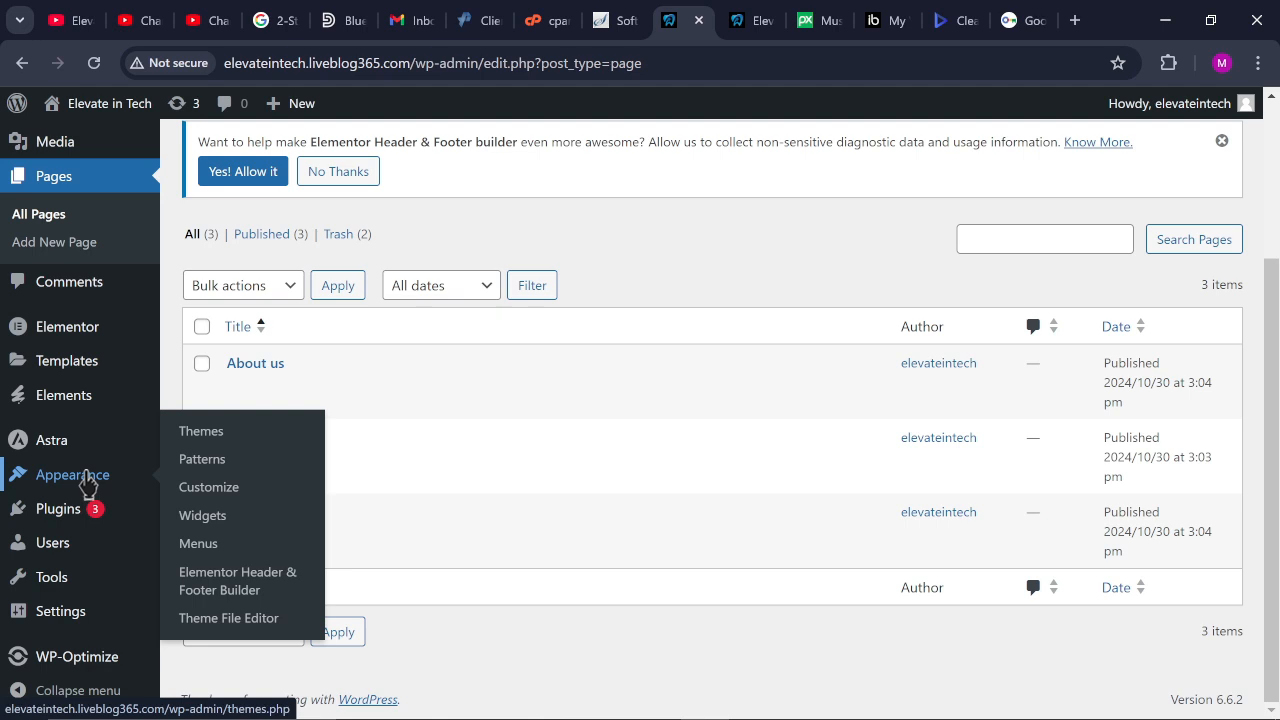
click(200, 546)
right_click(200, 546)
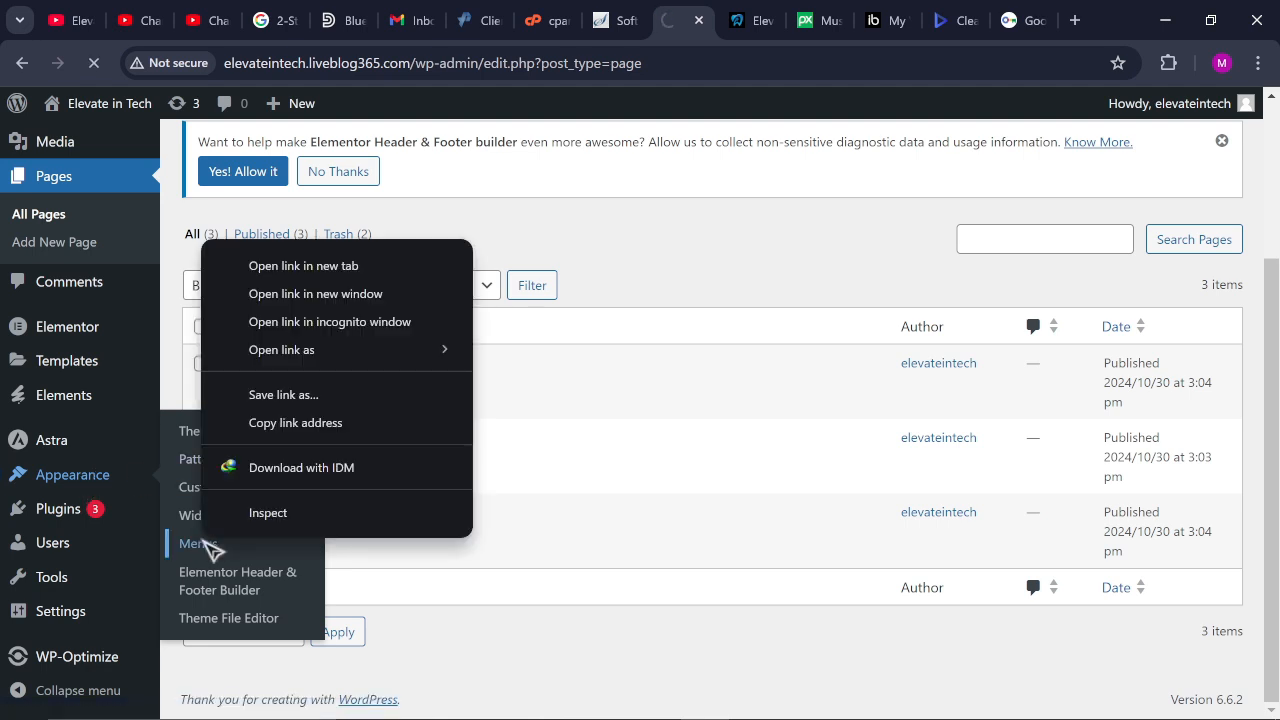
click(378, 272)
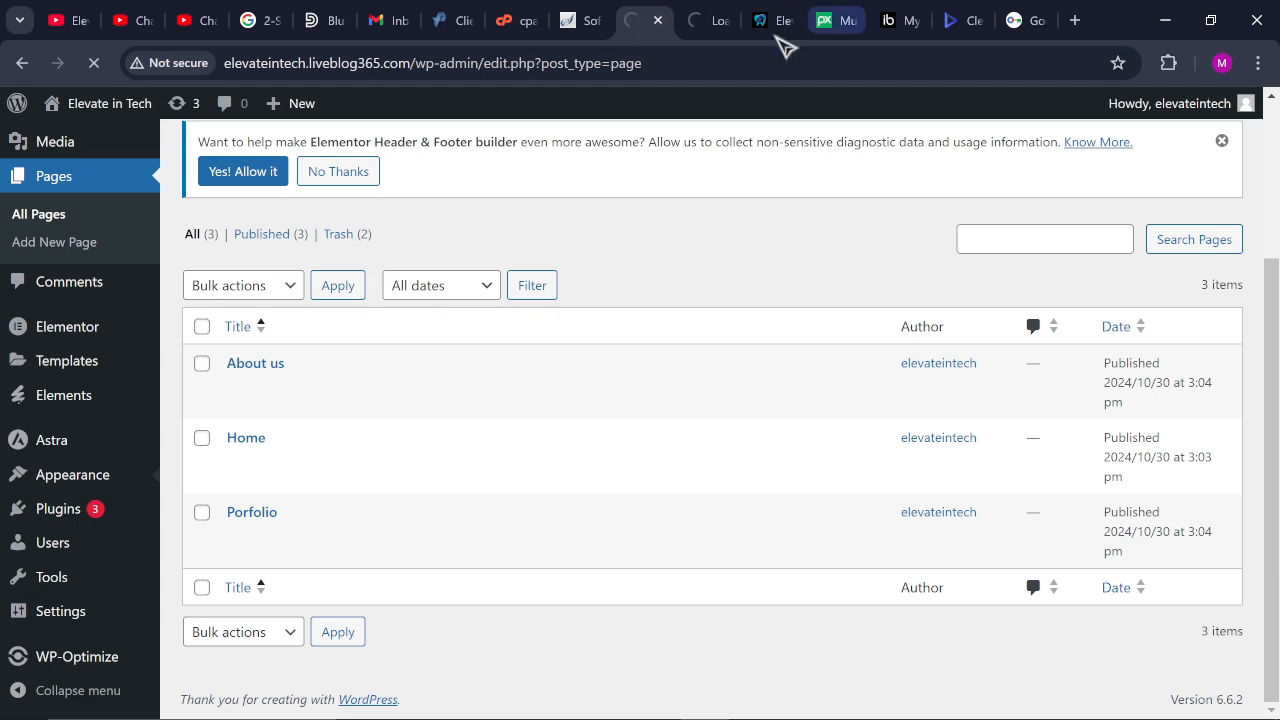
click(716, 28)
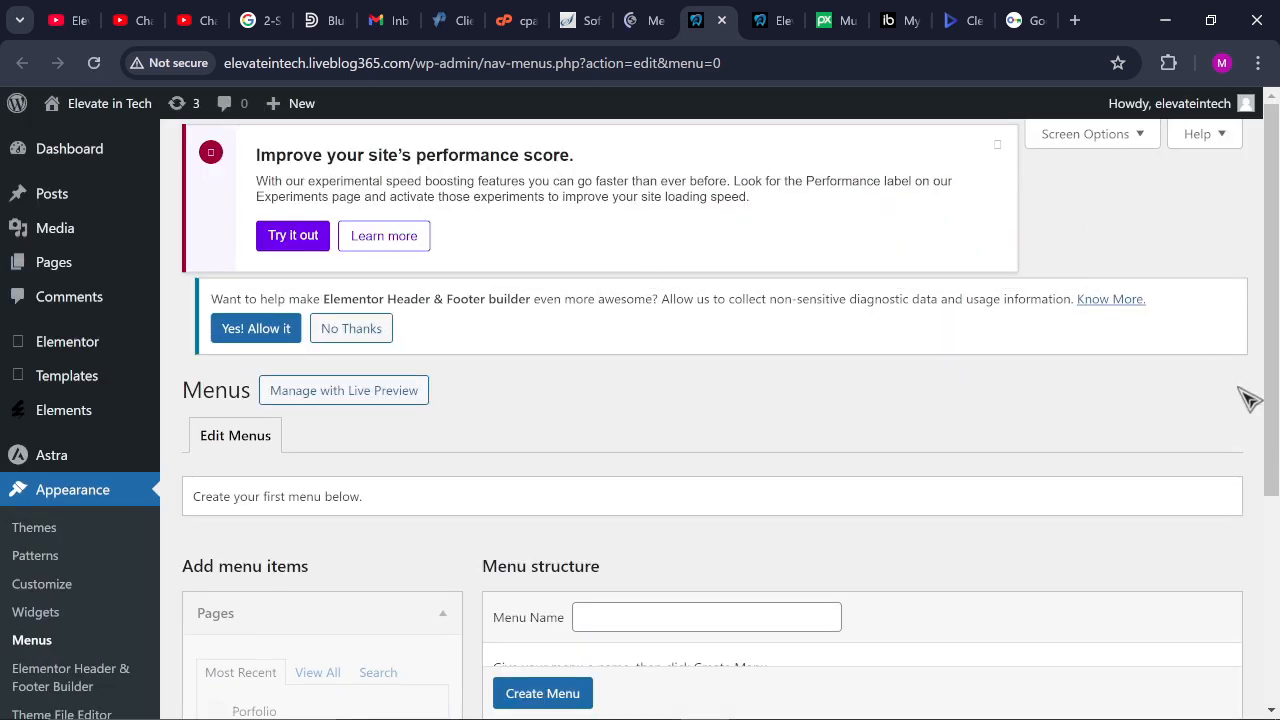
Create a navigation menu named "main menu"
scroll(1277, 215, down, 3)
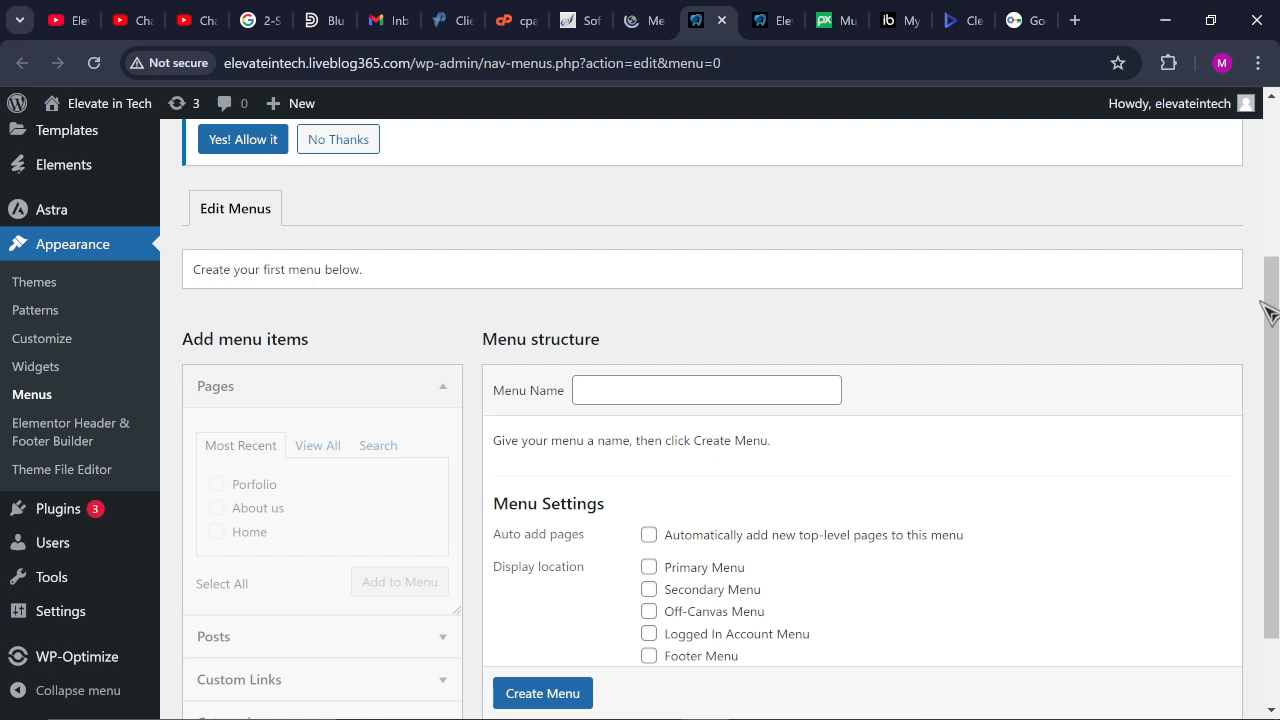
click(675, 387)
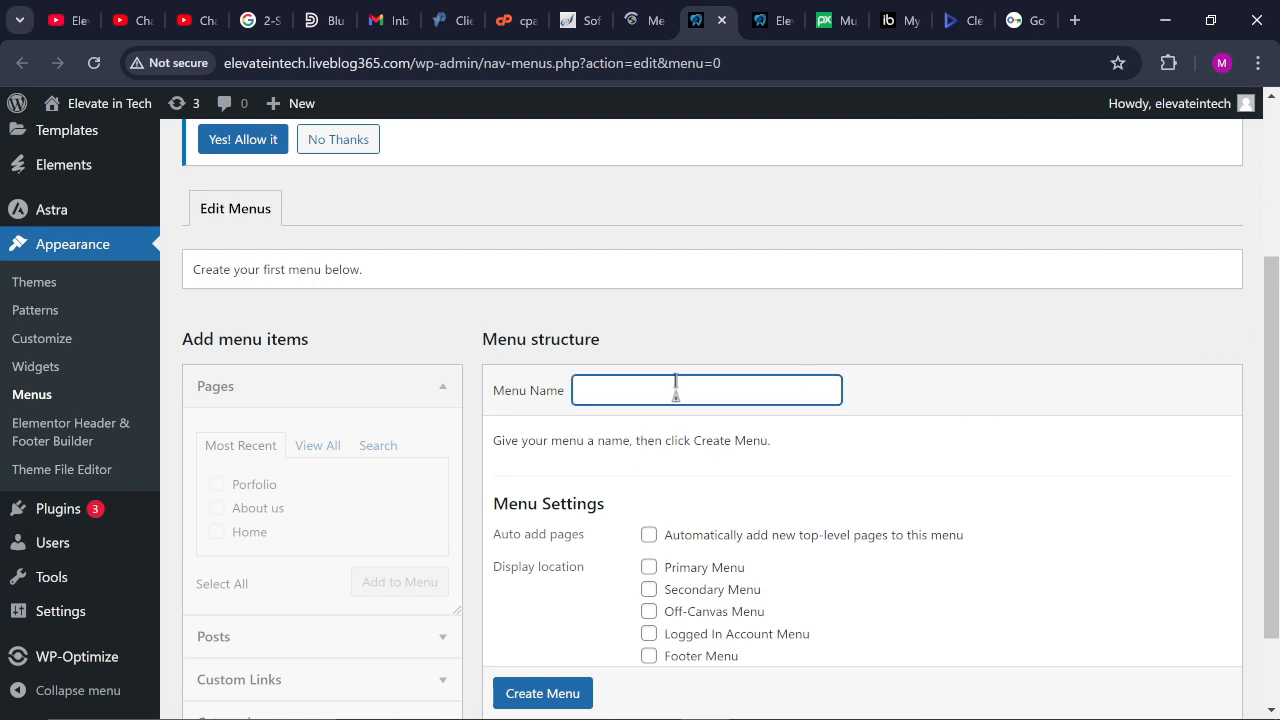
text(main menu)
scroll(1268, 410, down, 2)
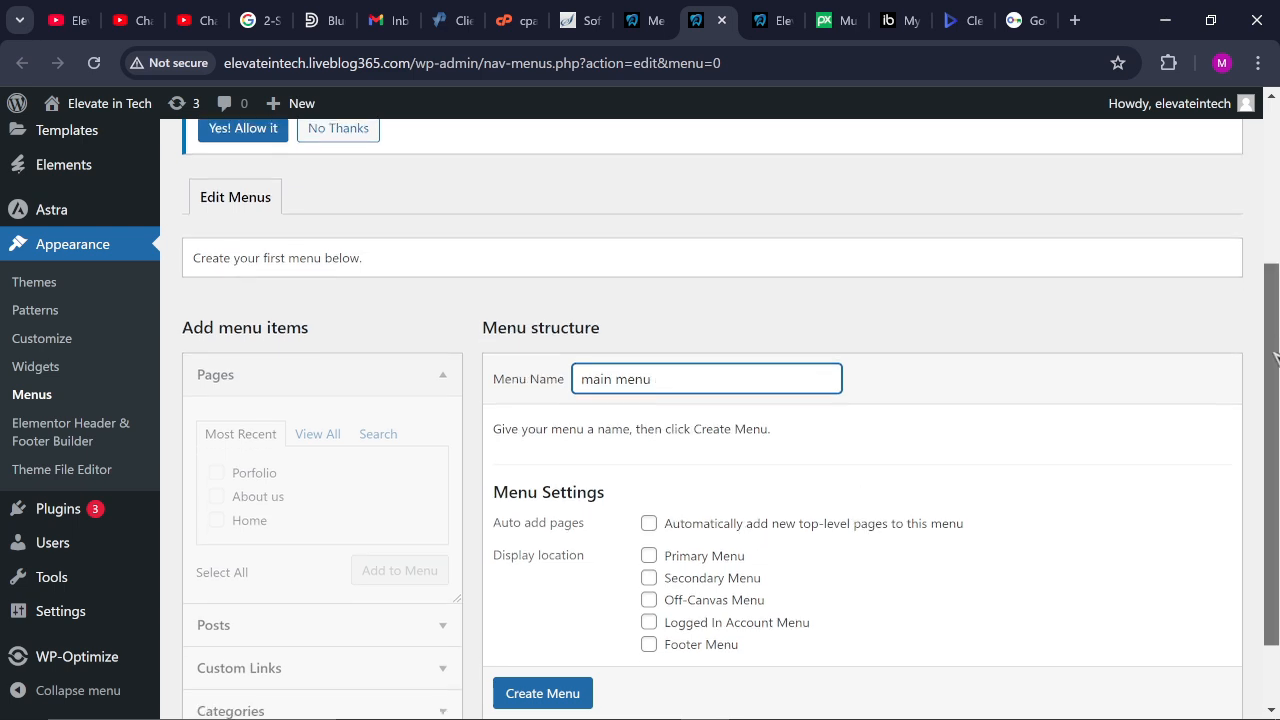
click(555, 616)
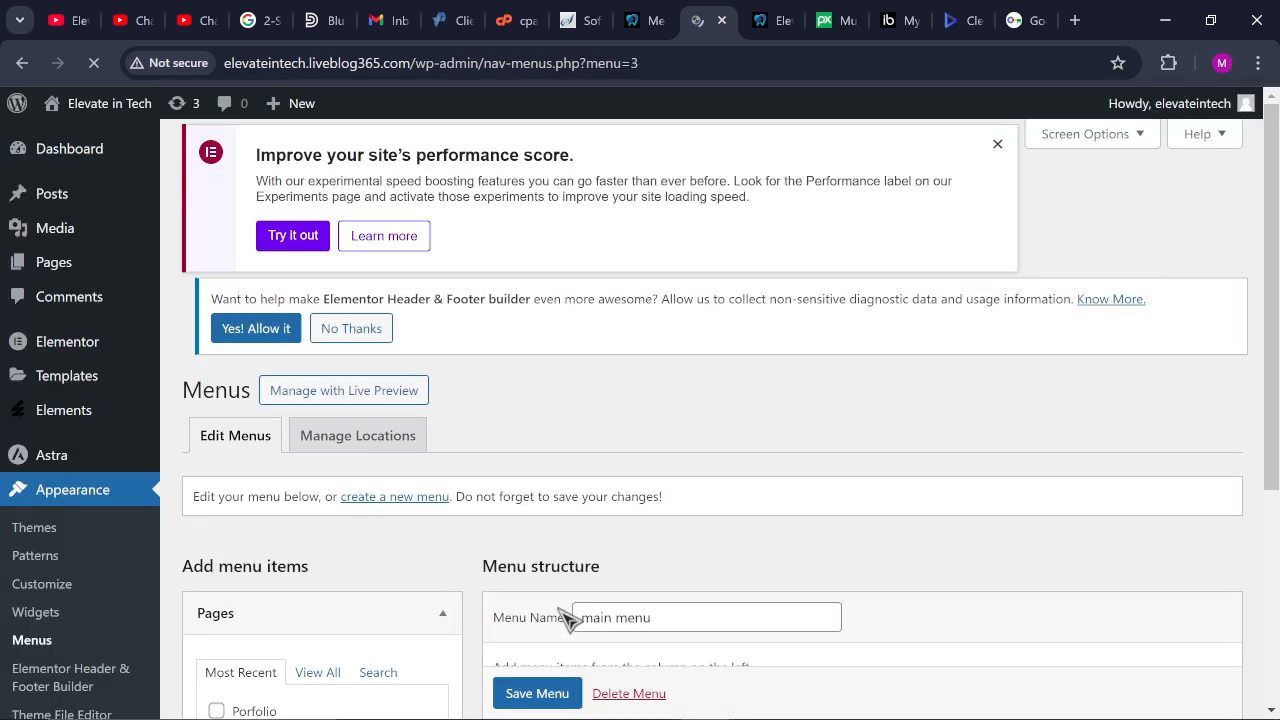
Add the Porfolio, About us and Home pages to main menu
scroll(620, 620, down, 3)
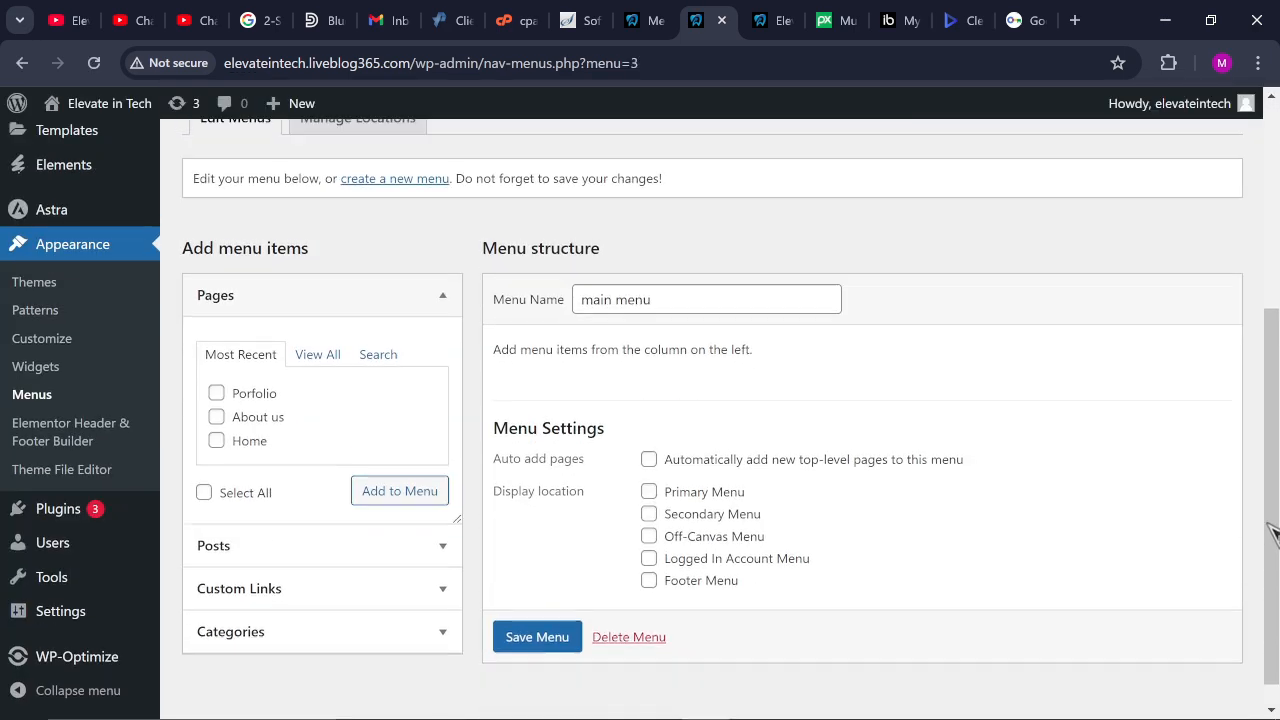
click(219, 395)
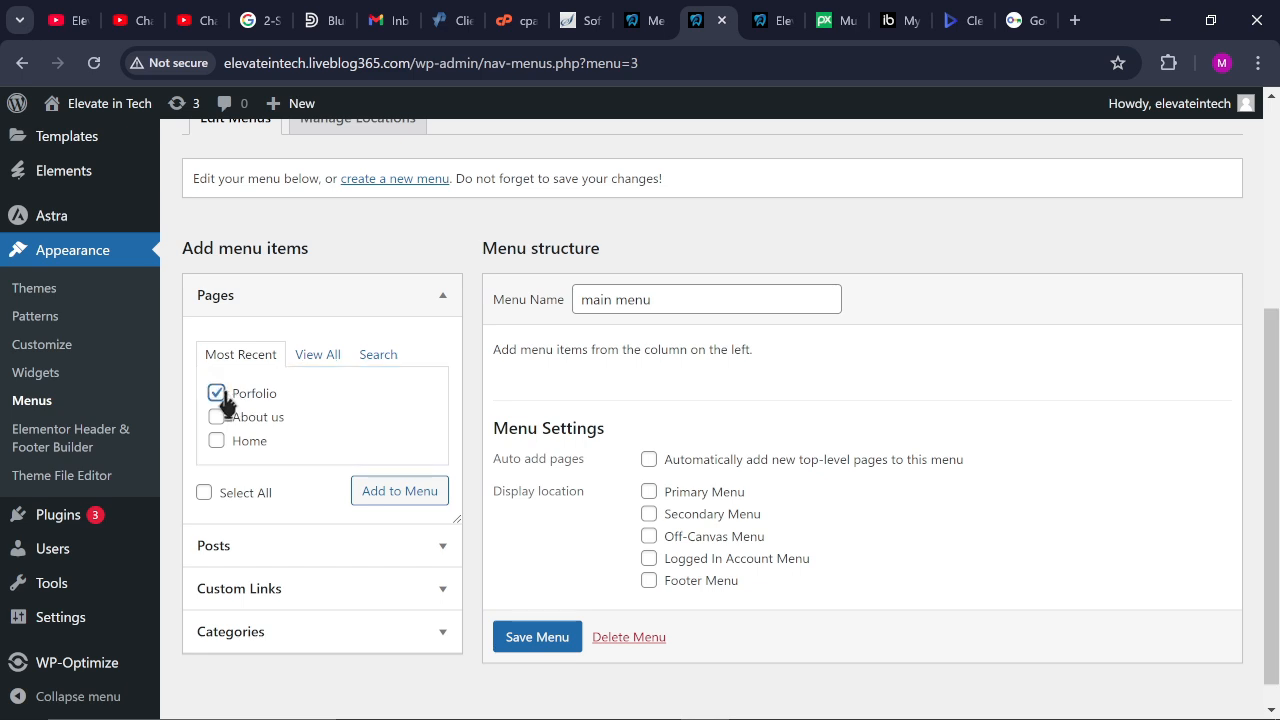
click(216, 417)
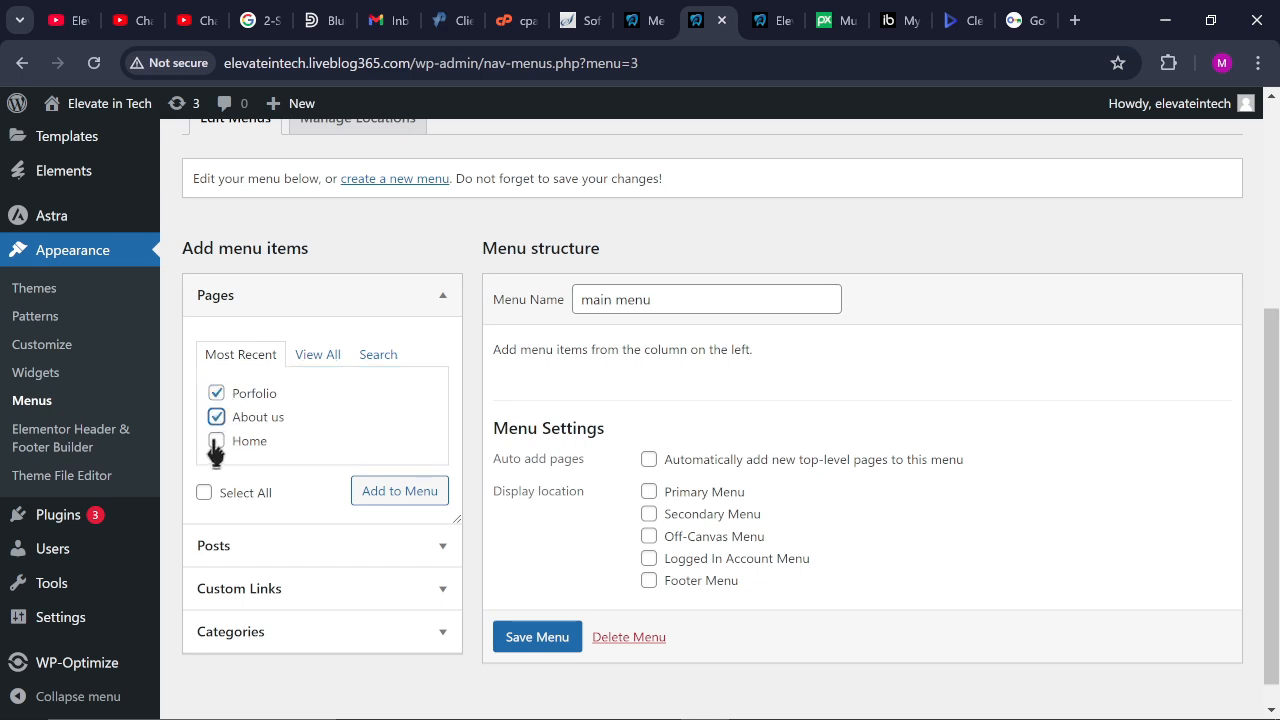
click(216, 441)
click(424, 495)
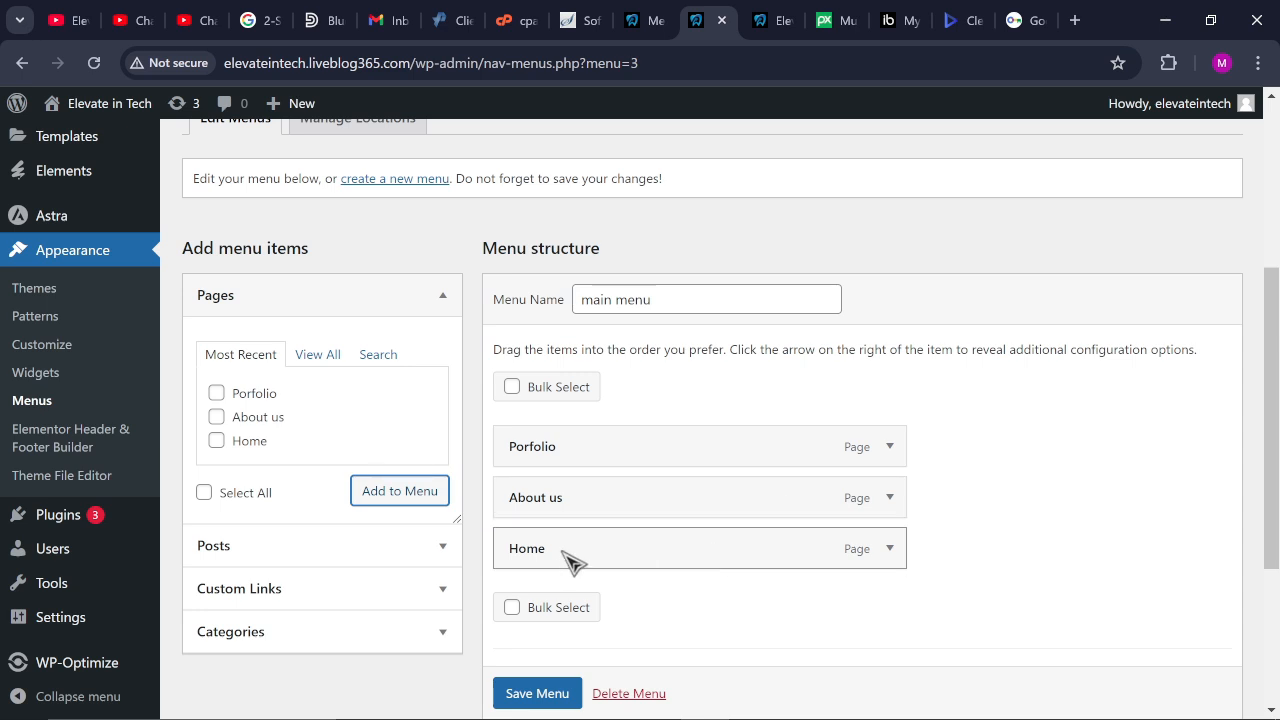
Try Home as a sub item of About us, return it to the top level, and save the menu
drag(534, 557, 612, 552)
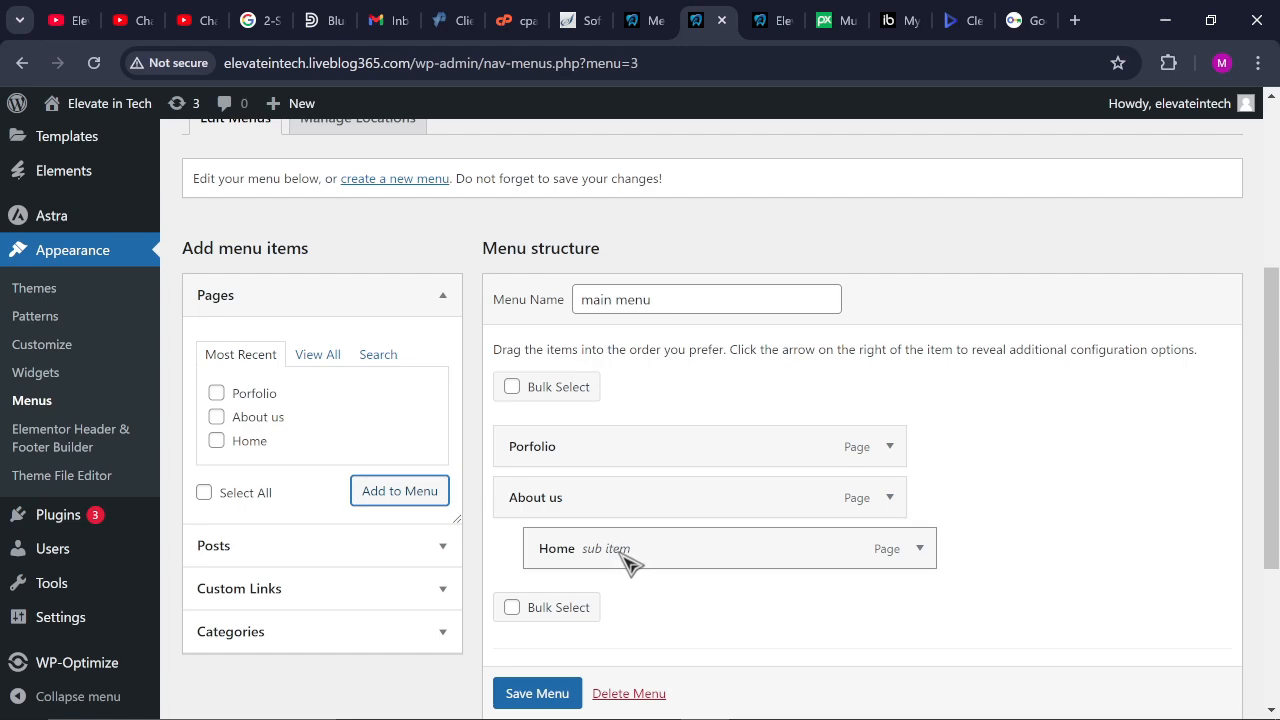
drag(628, 557, 598, 552)
scroll(540, 692, down, 1)
click(520, 700)
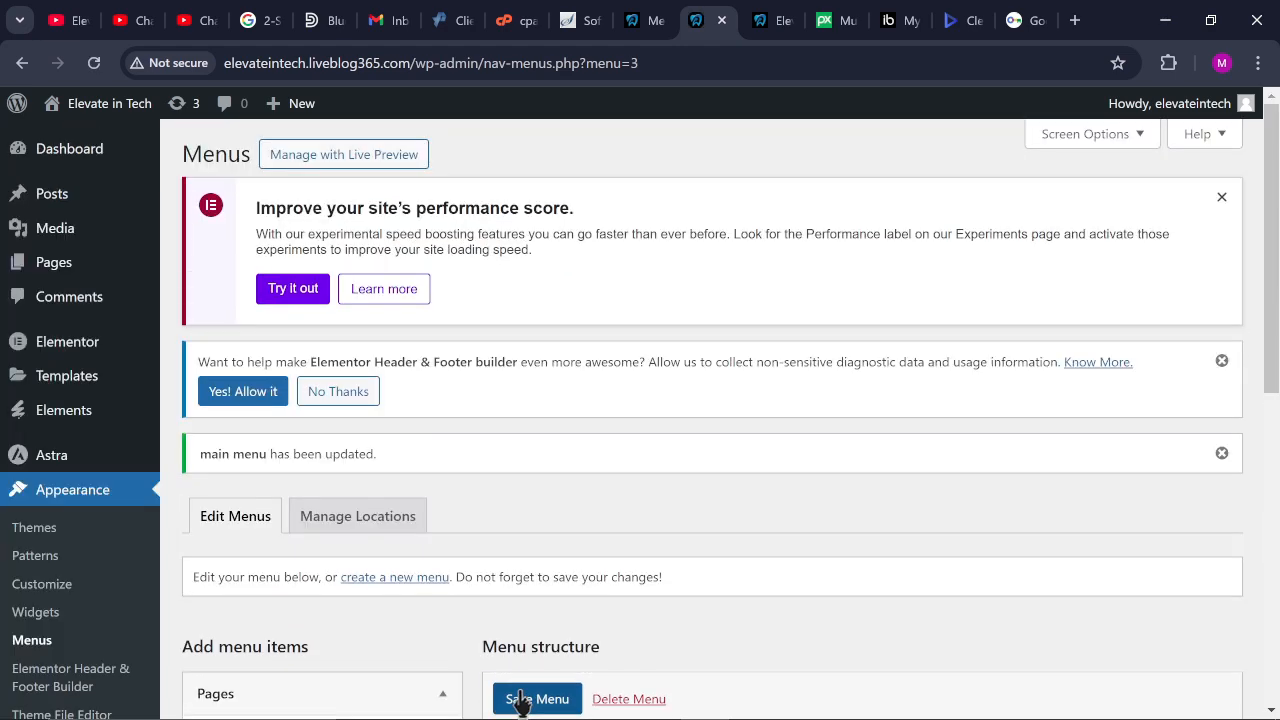
Look through the open menu tabs and view the site's front page
mouse_move(1275, 280)
mouse_down()
mouse_move(1275, 407)
mouse_move(1277, 255)
mouse_up()
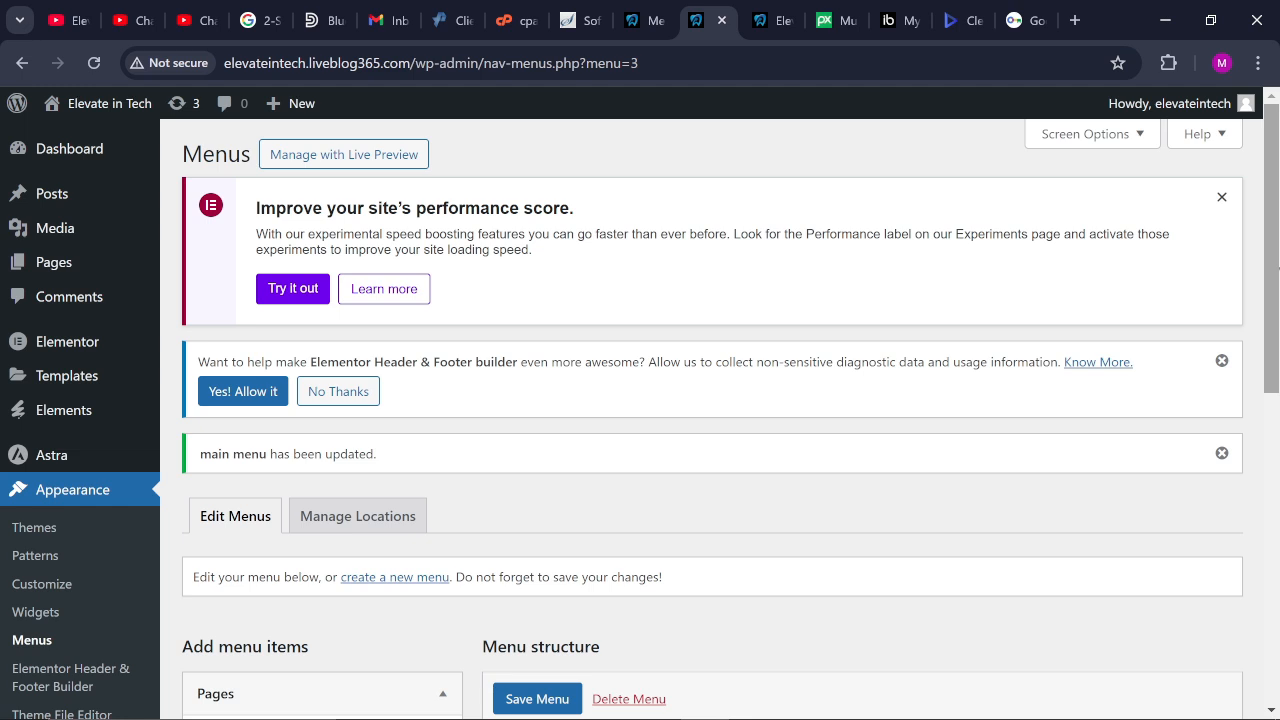
click(641, 22)
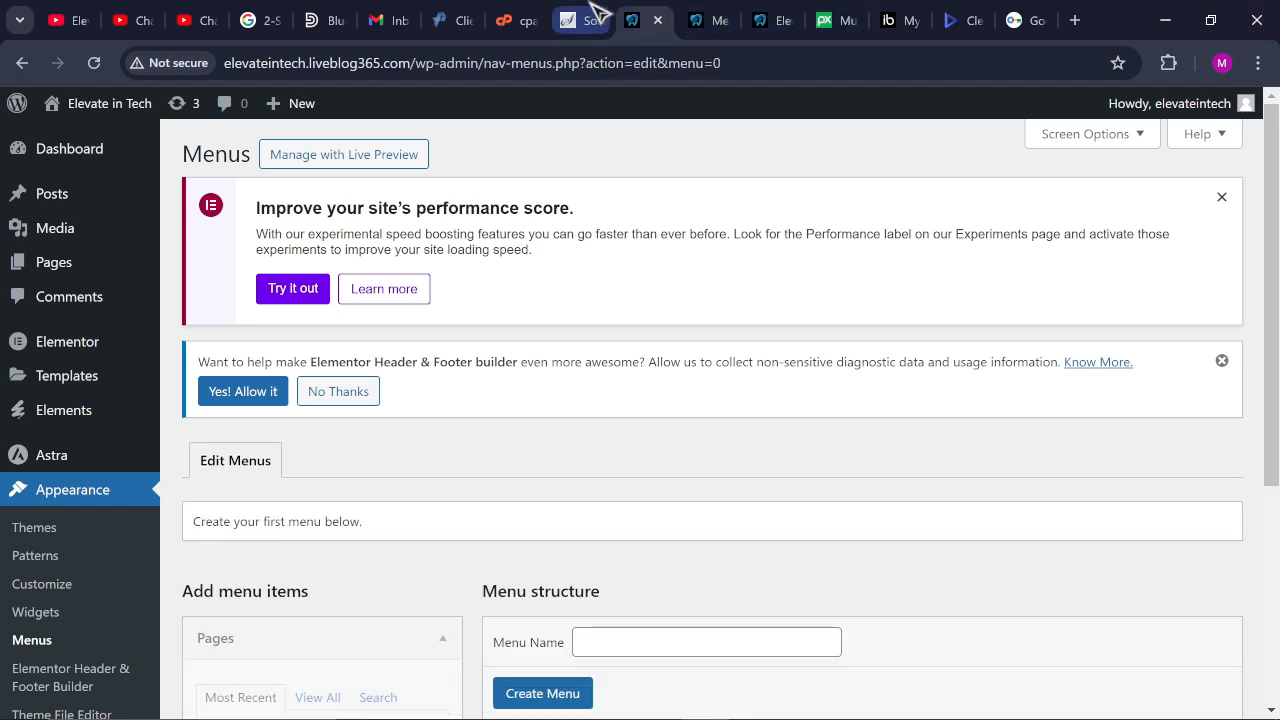
click(722, 22)
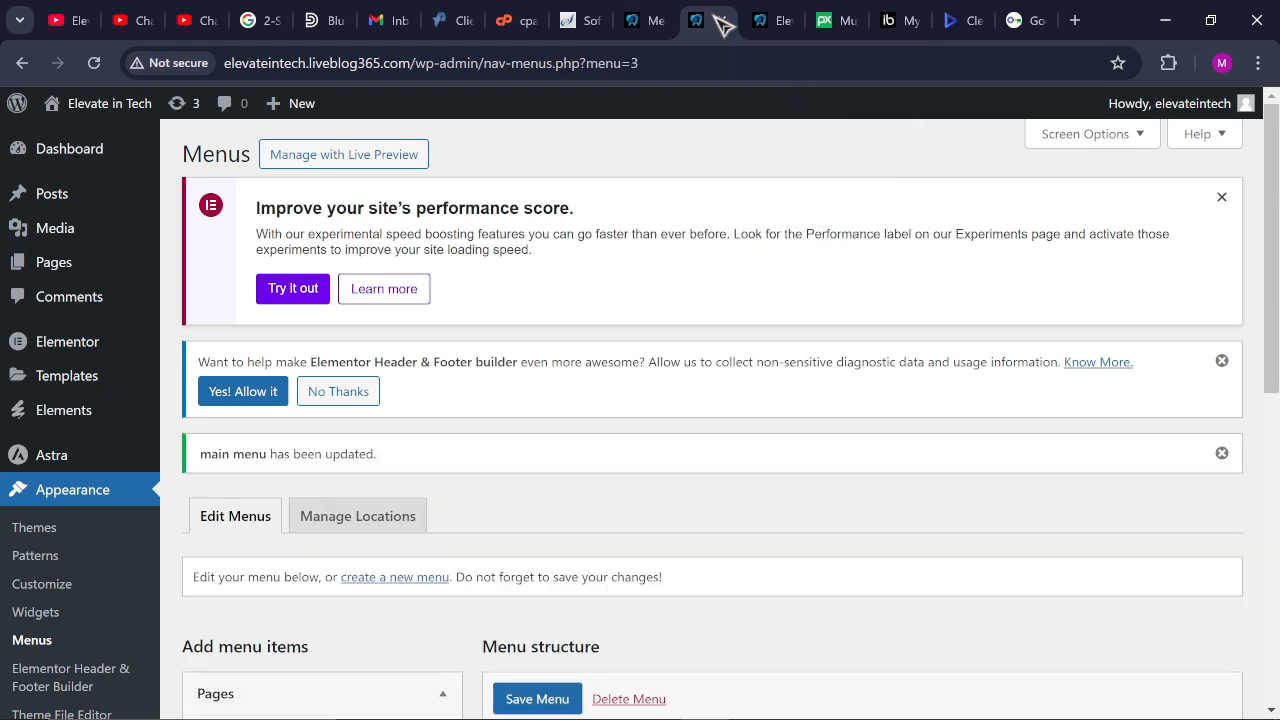
click(778, 20)
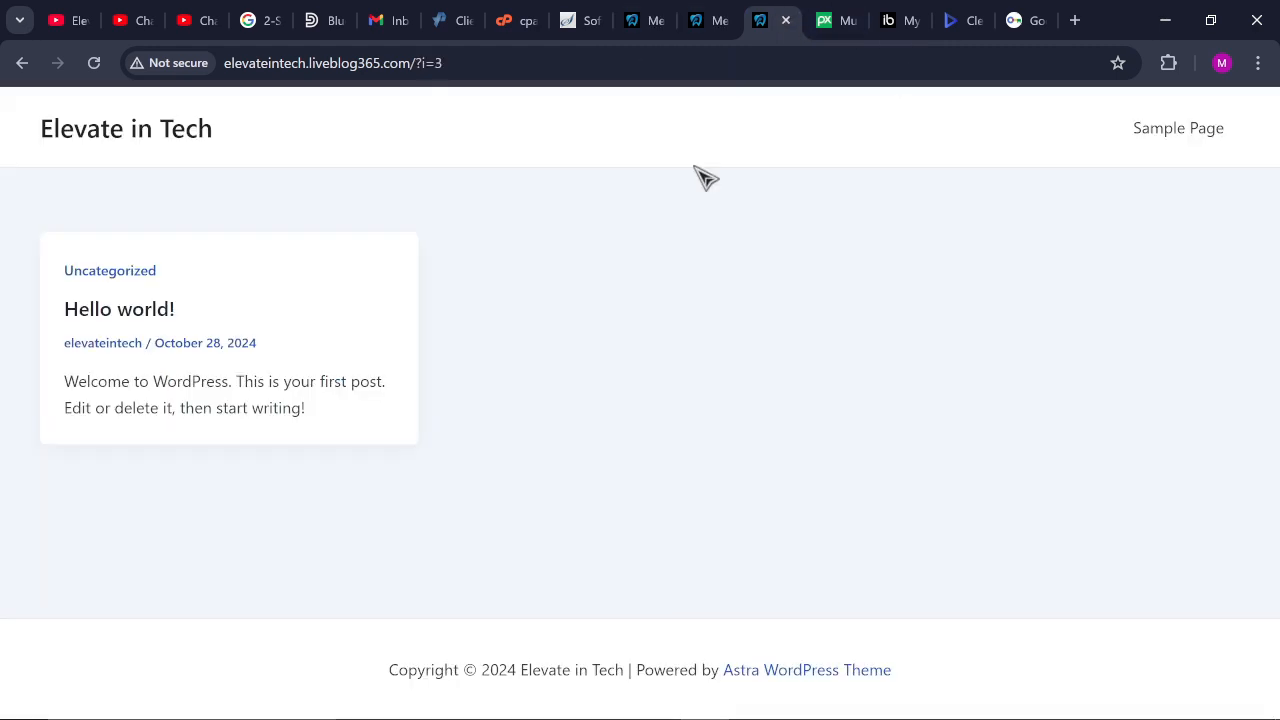
click(706, 20)
Open the Astra theme customizer in a new browser tab and switch to it
click(655, 22)
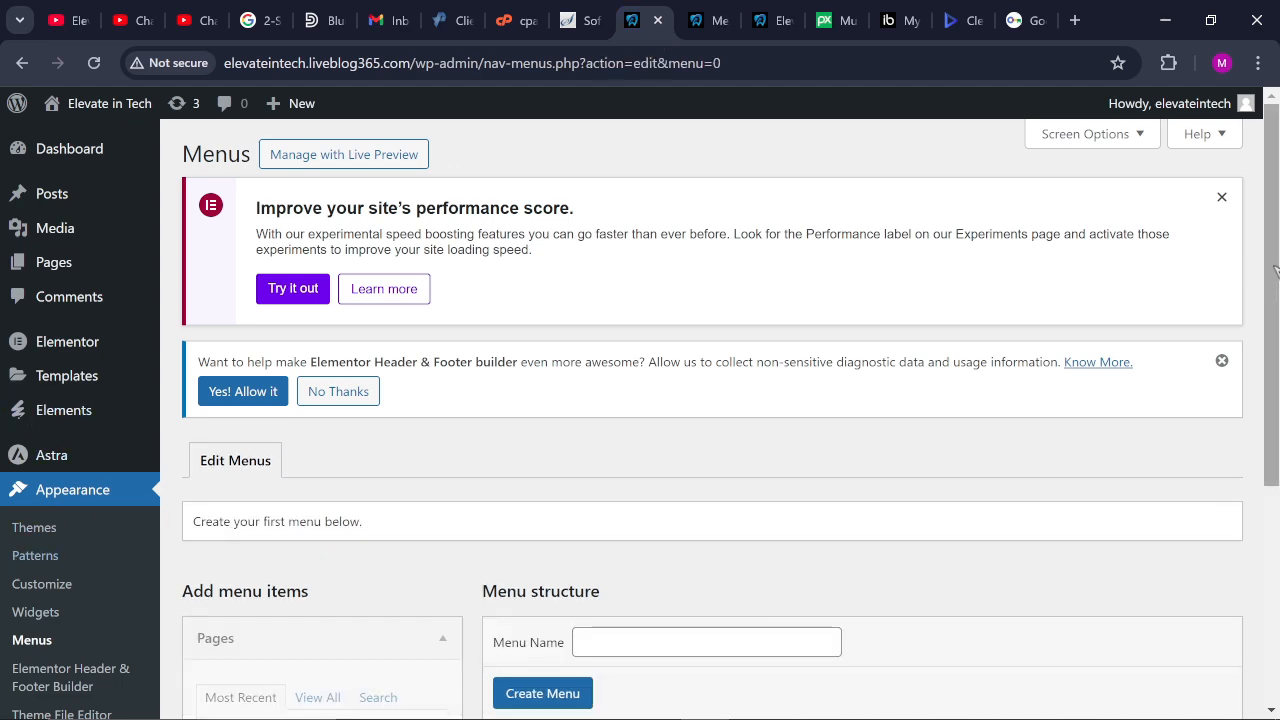
drag(1272, 277, 1260, 434)
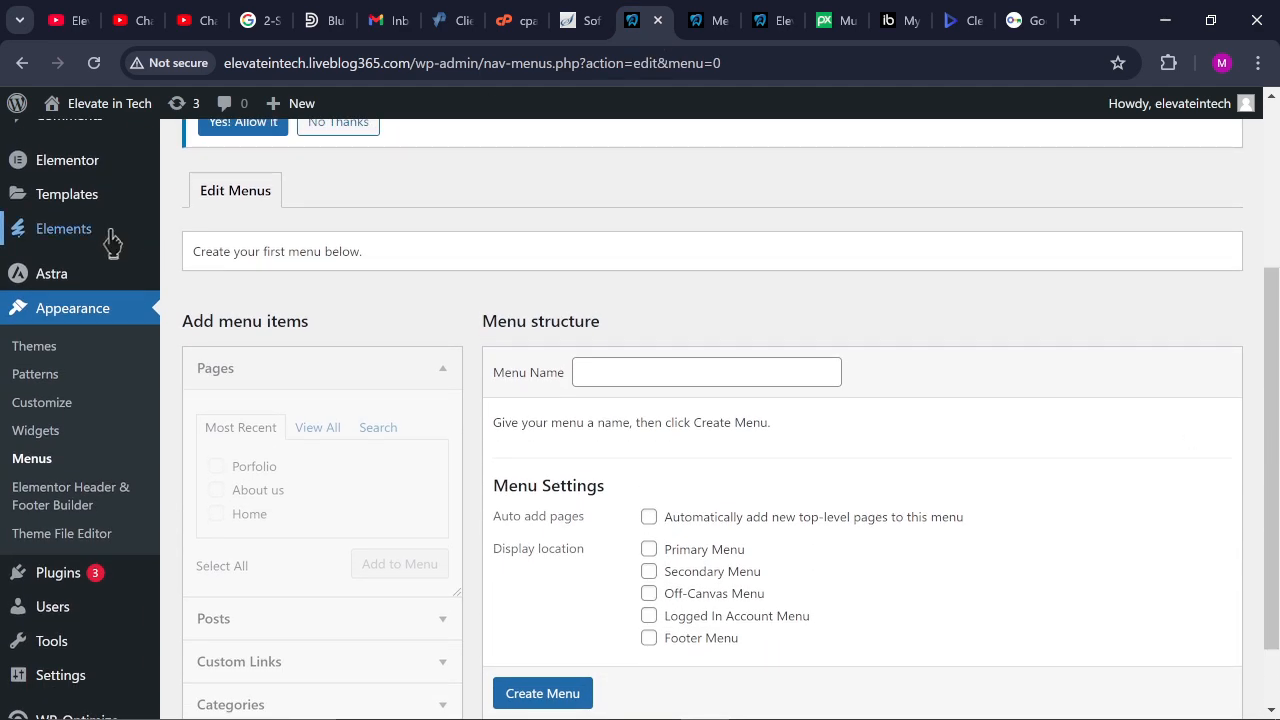
mouse_move(70, 285)
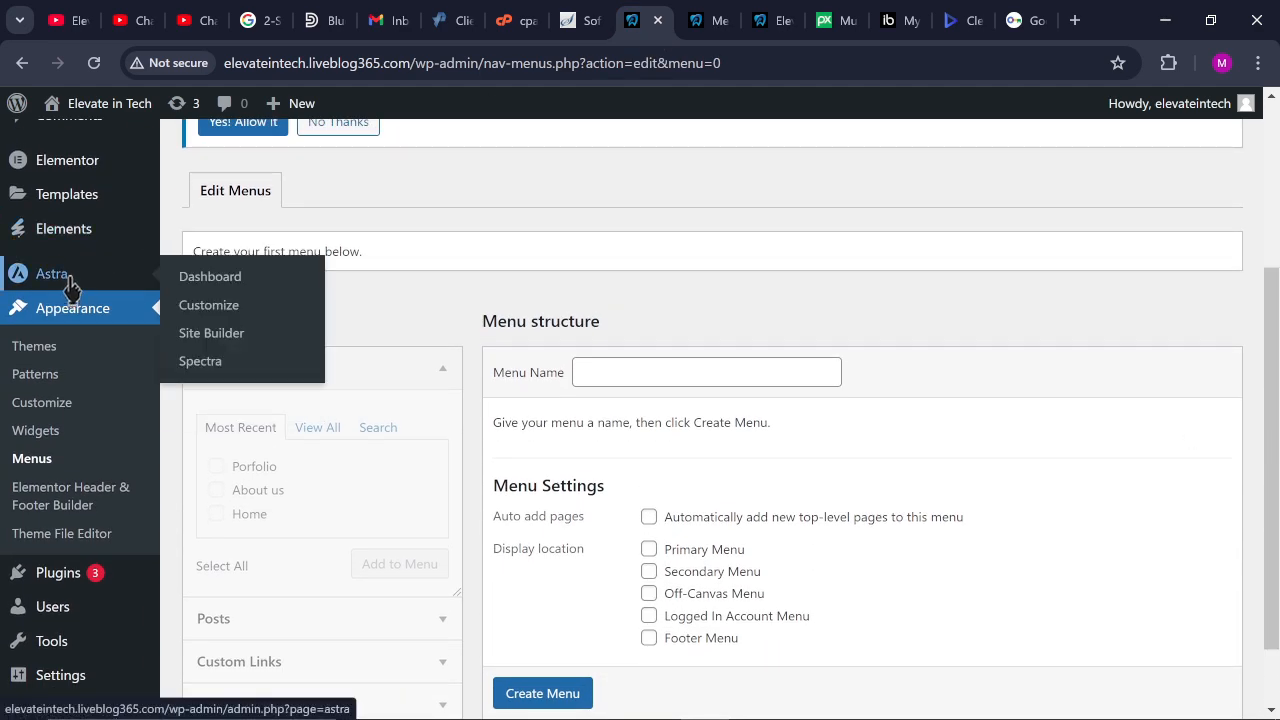
right_click(204, 309)
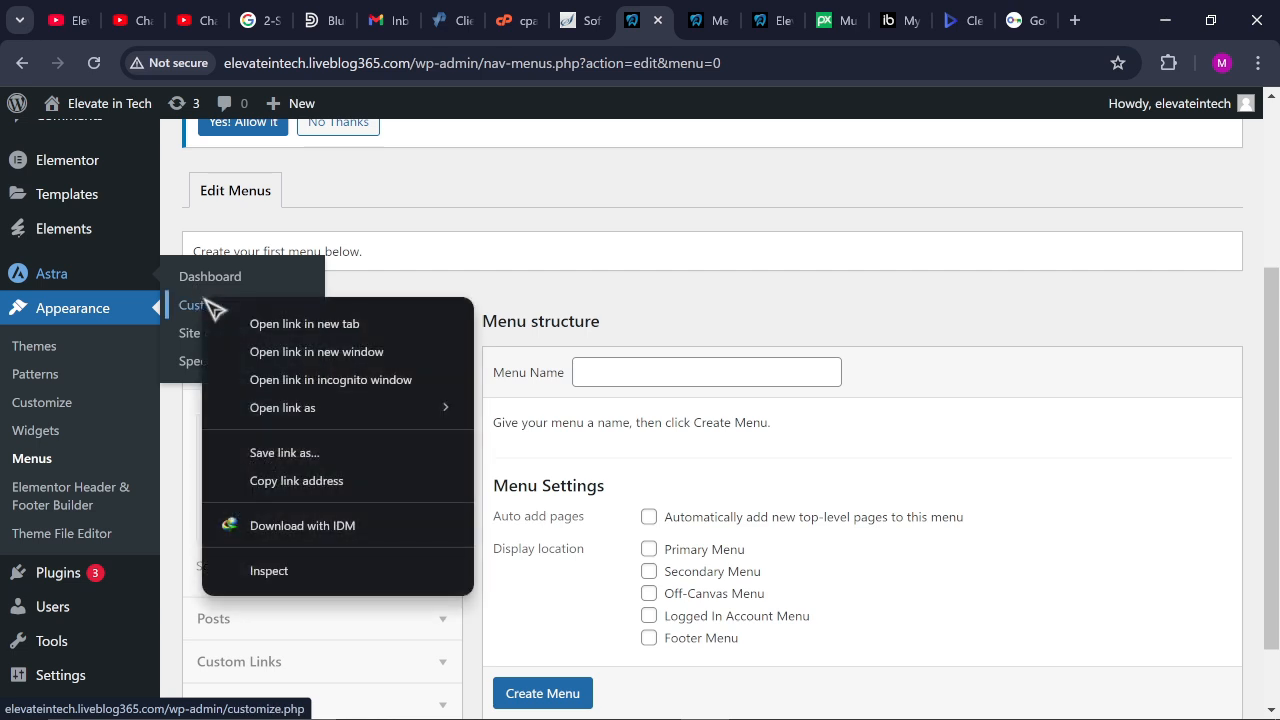
click(366, 330)
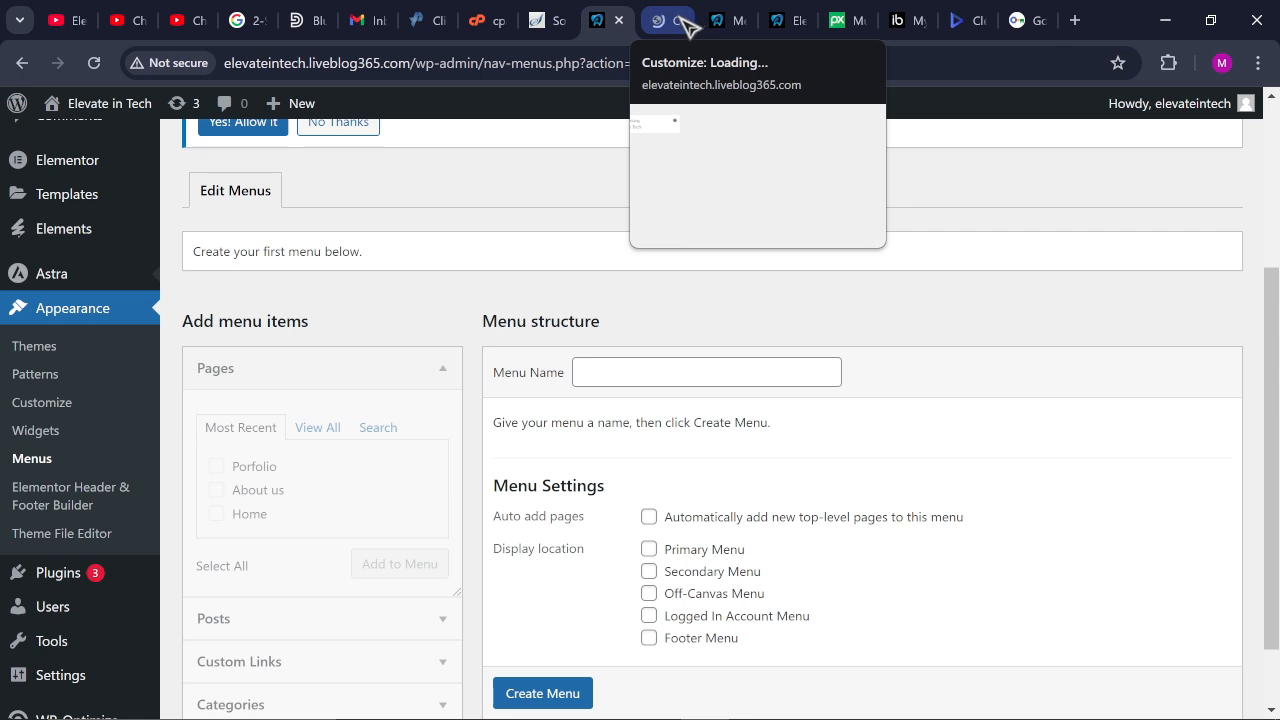
click(687, 22)
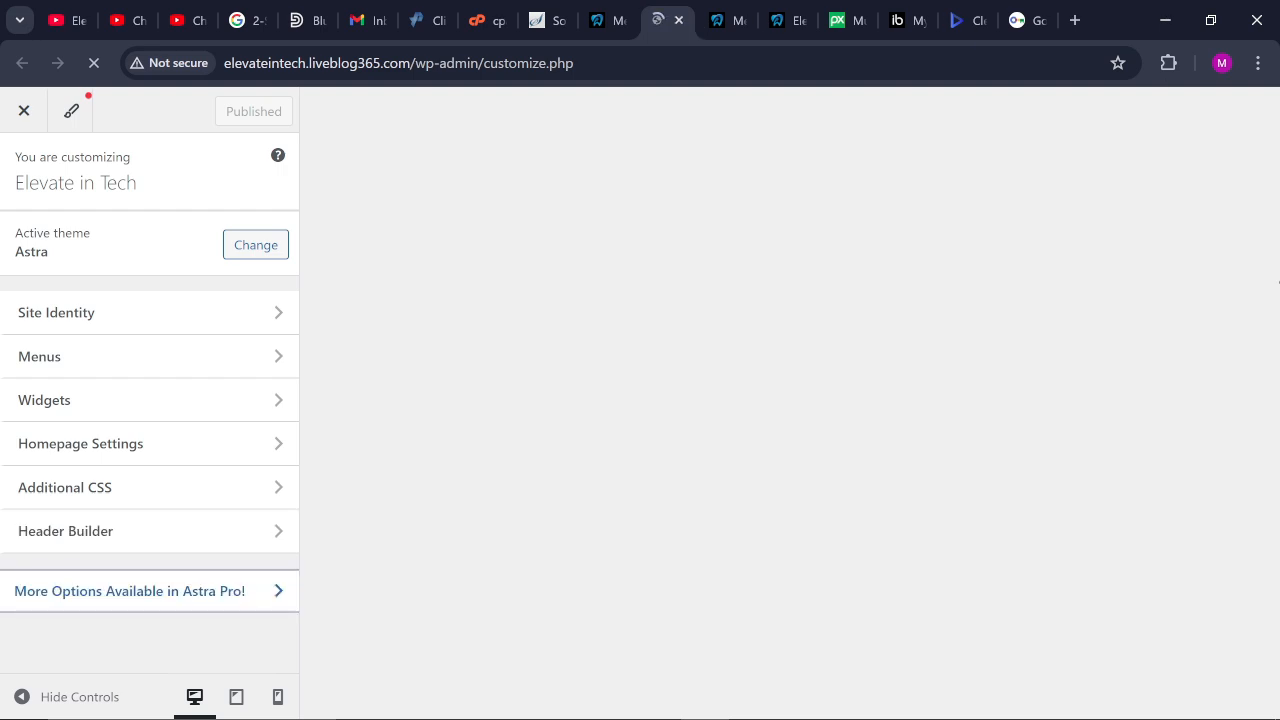
mouse_move(1015, 715)
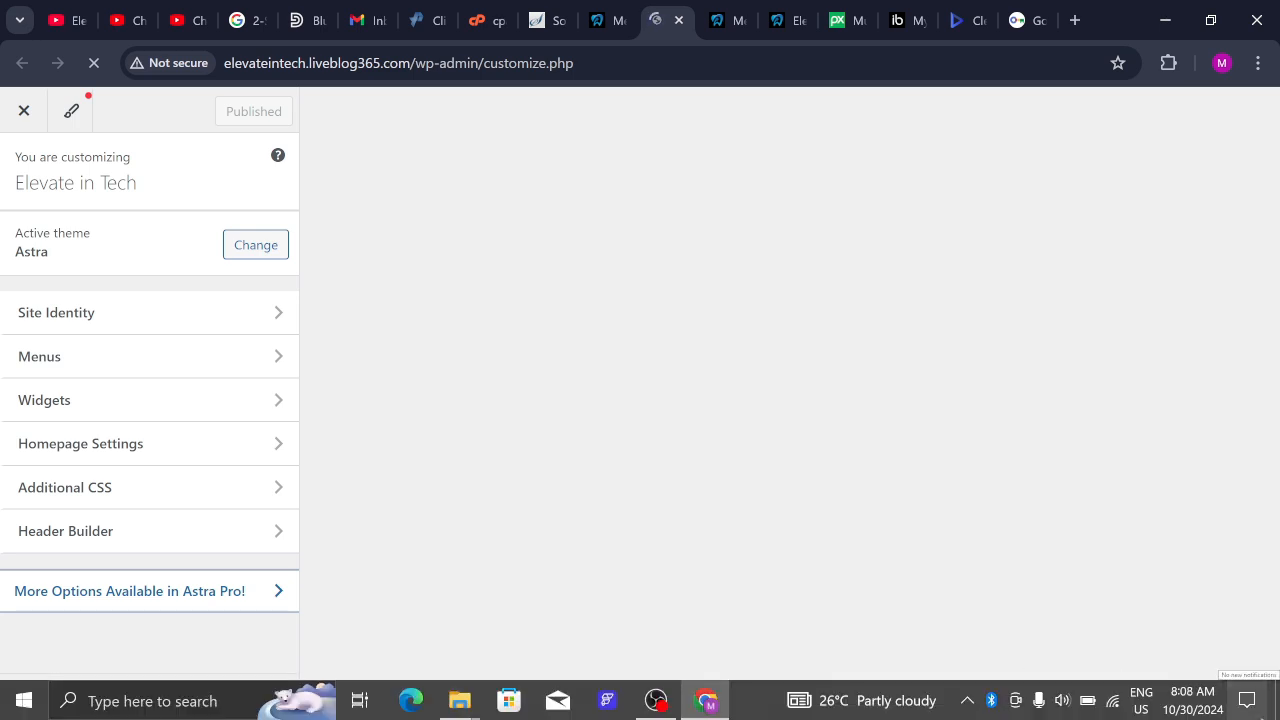
click(1247, 700)
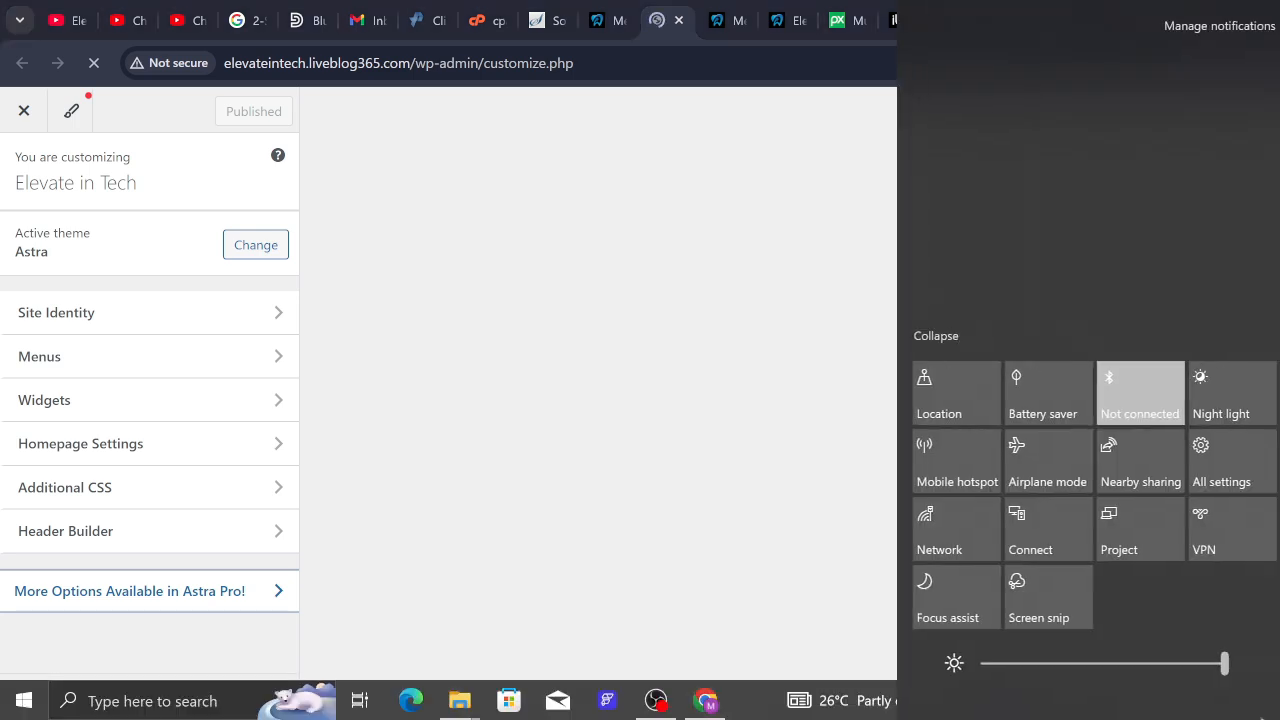
click(638, 470)
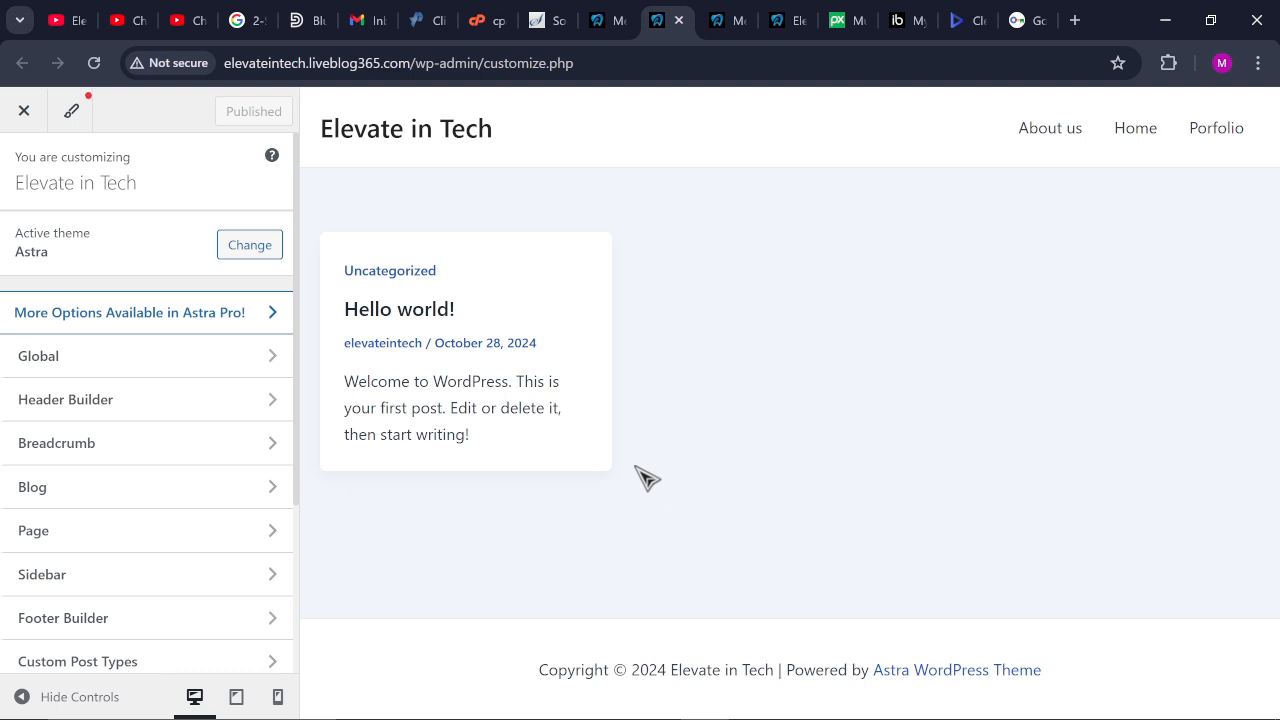
drag(484, 470, 186, 451)
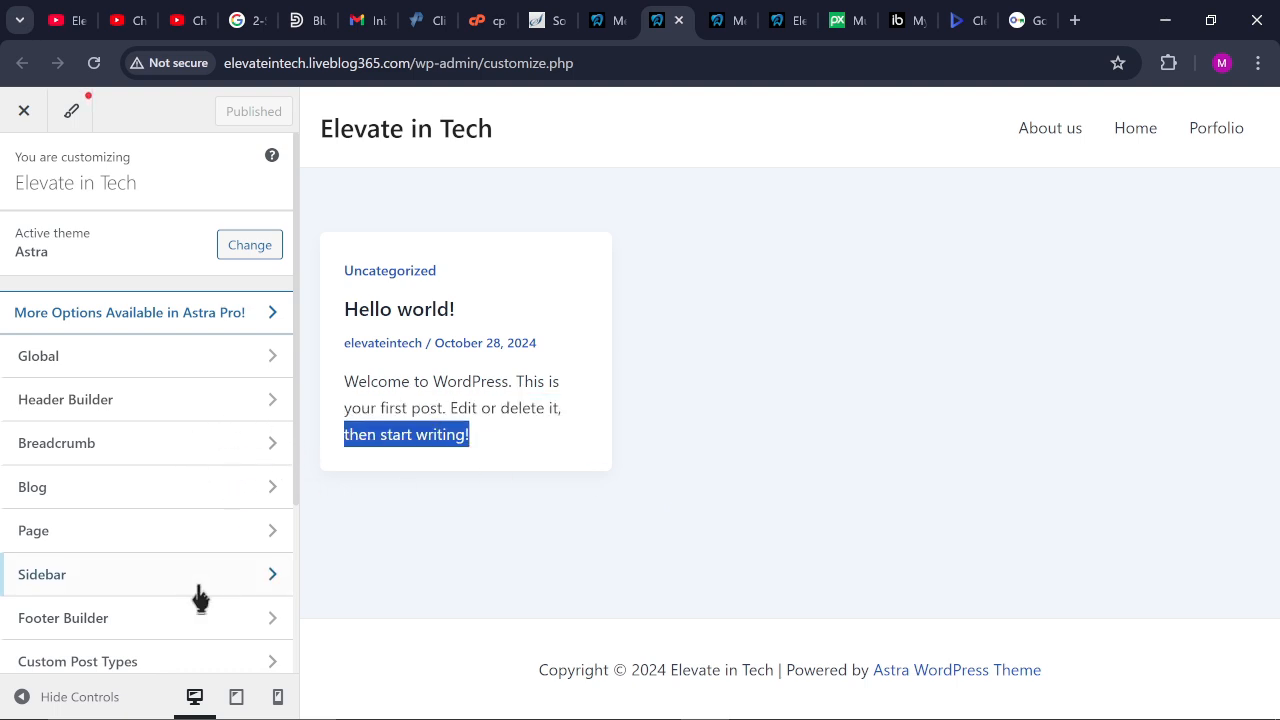
Open the Primary Menu element's settings in the Header Builder and look through its general options
click(129, 402)
scroll(129, 402, down, 2)
scroll(129, 402, up, 2)
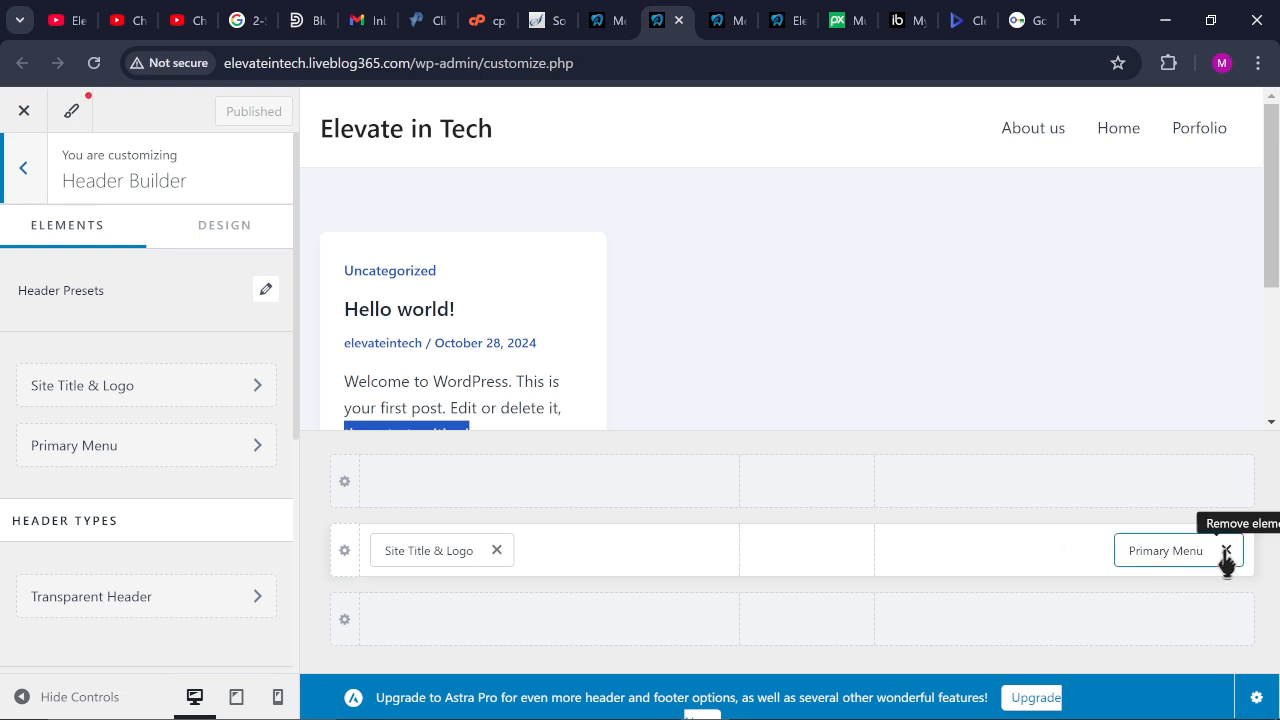
click(1166, 553)
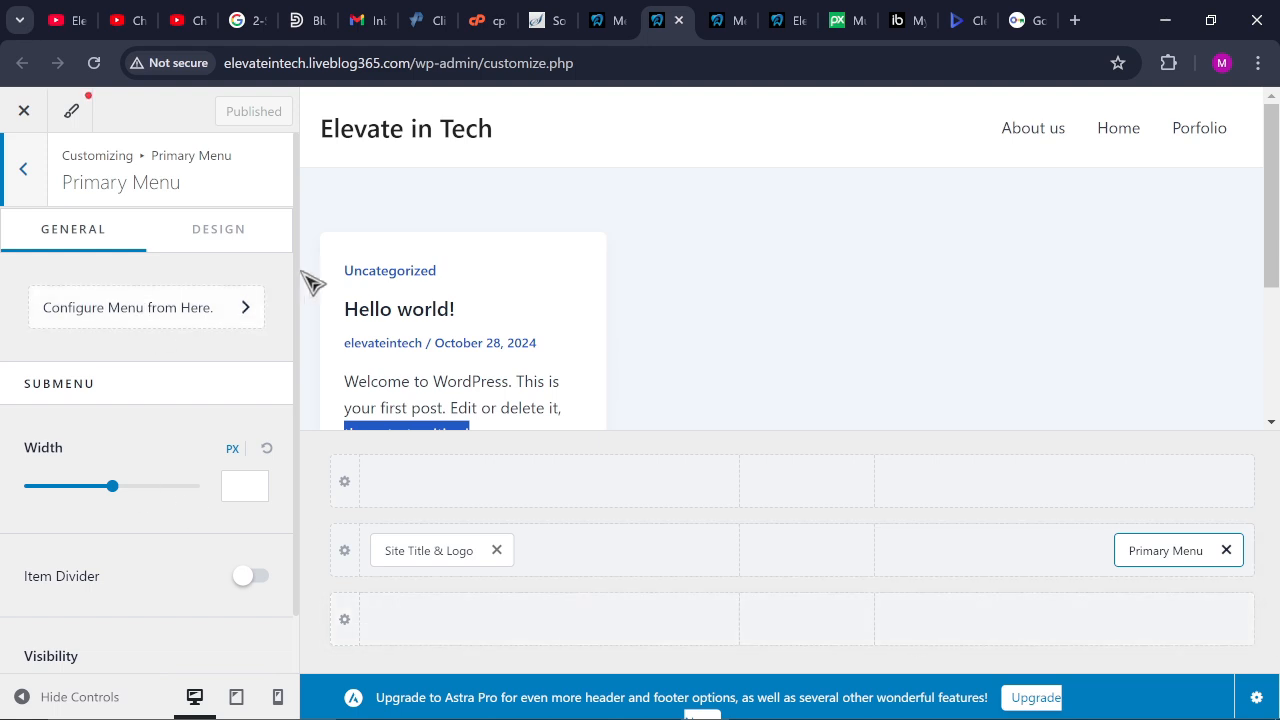
scroll(287, 462, down, 1)
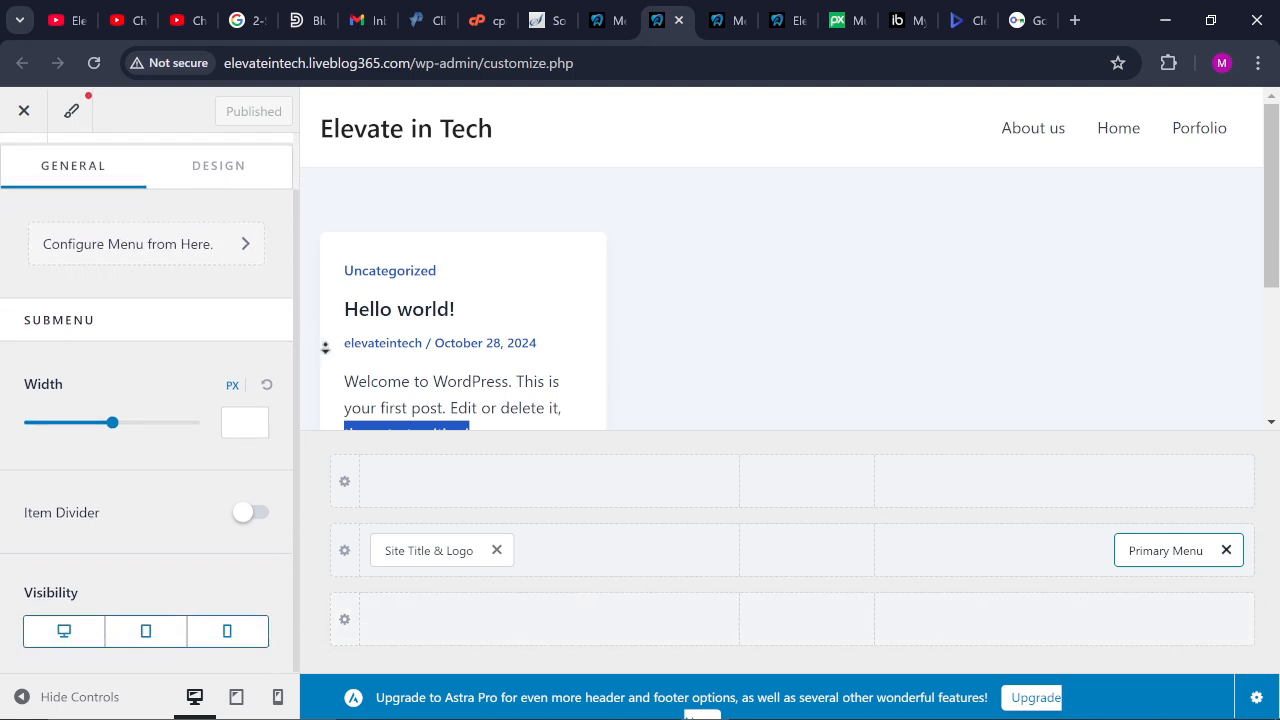
scroll(295, 300, up, 1)
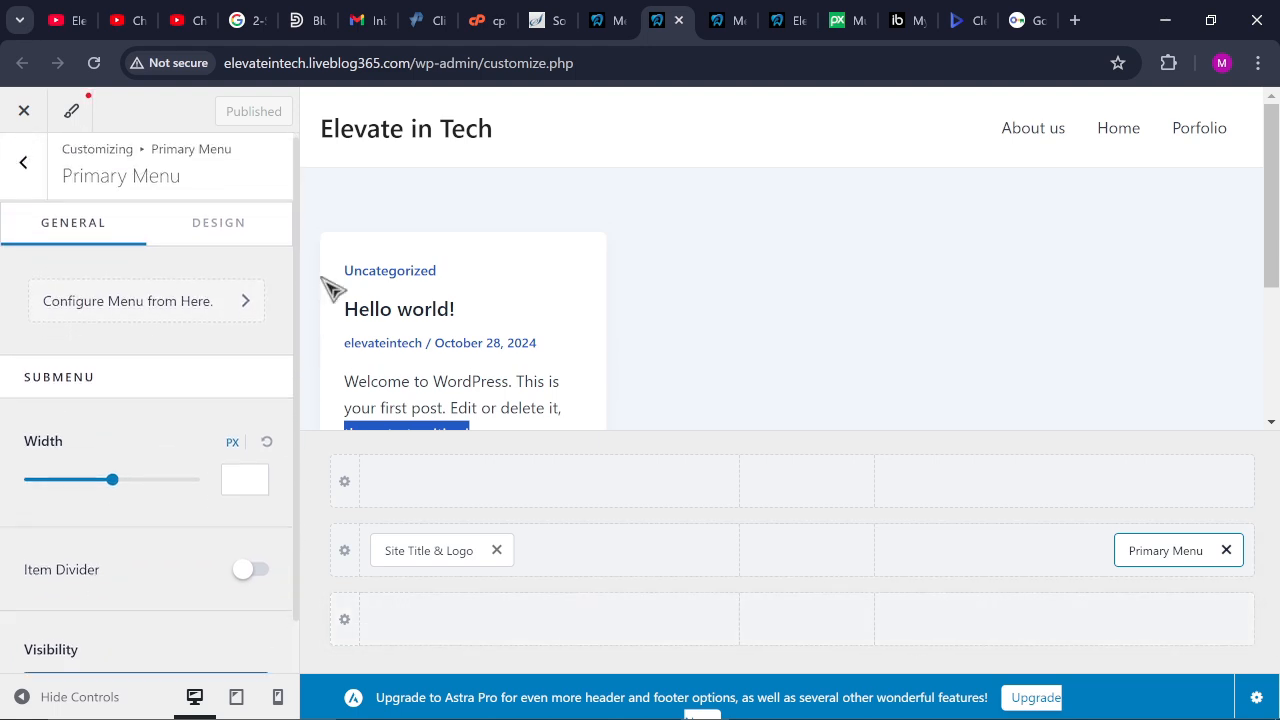
Open the menu locations from the Primary Menu settings and assign main menu to the Primary Menu location
click(130, 300)
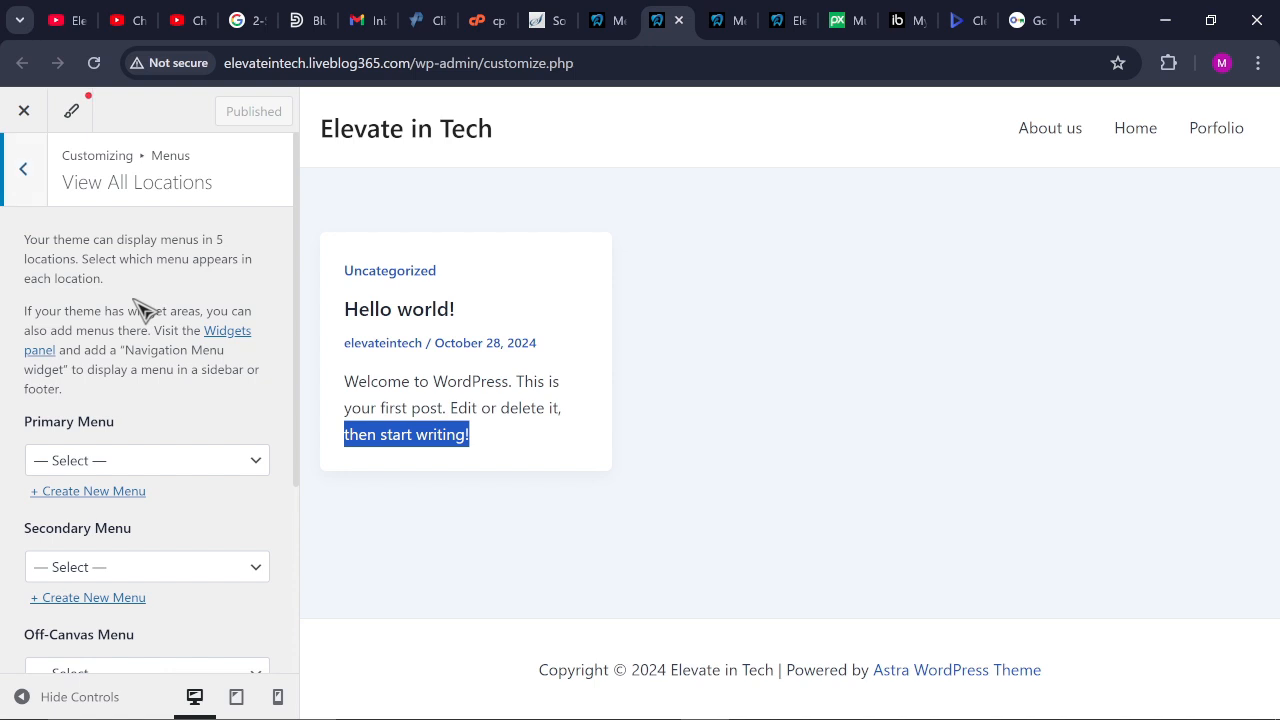
click(98, 462)
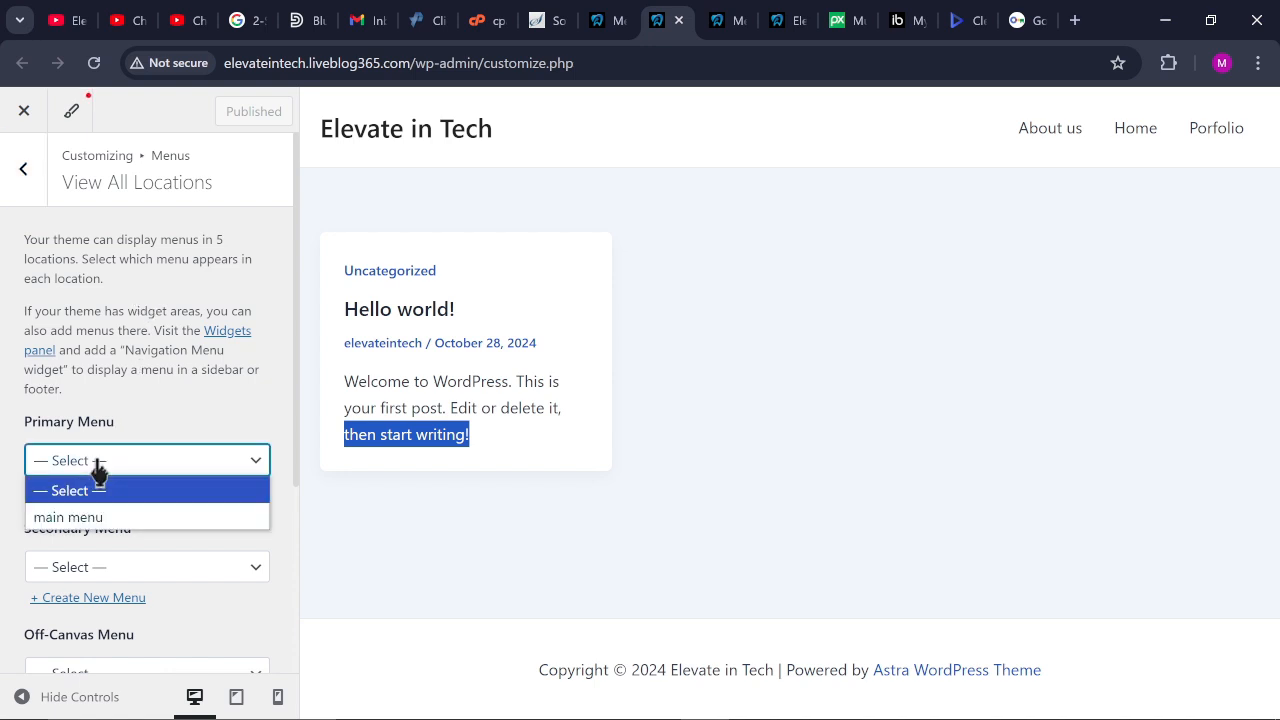
click(88, 518)
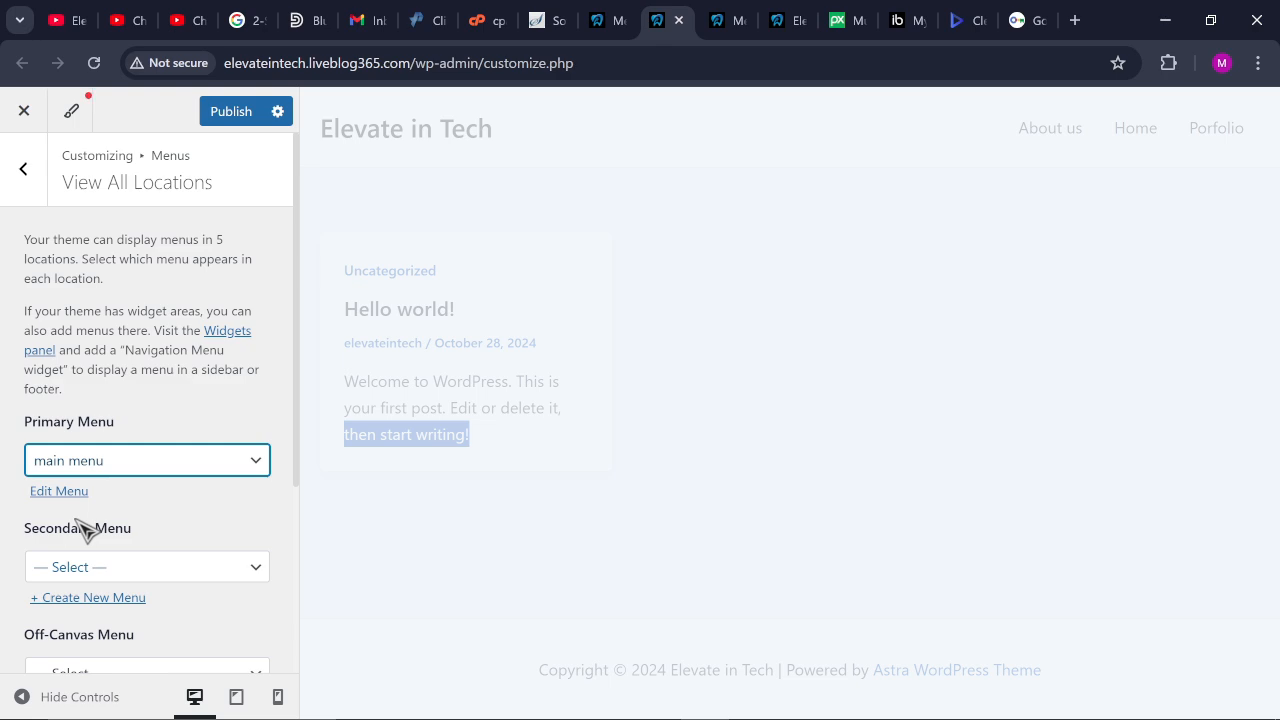
click(730, 20)
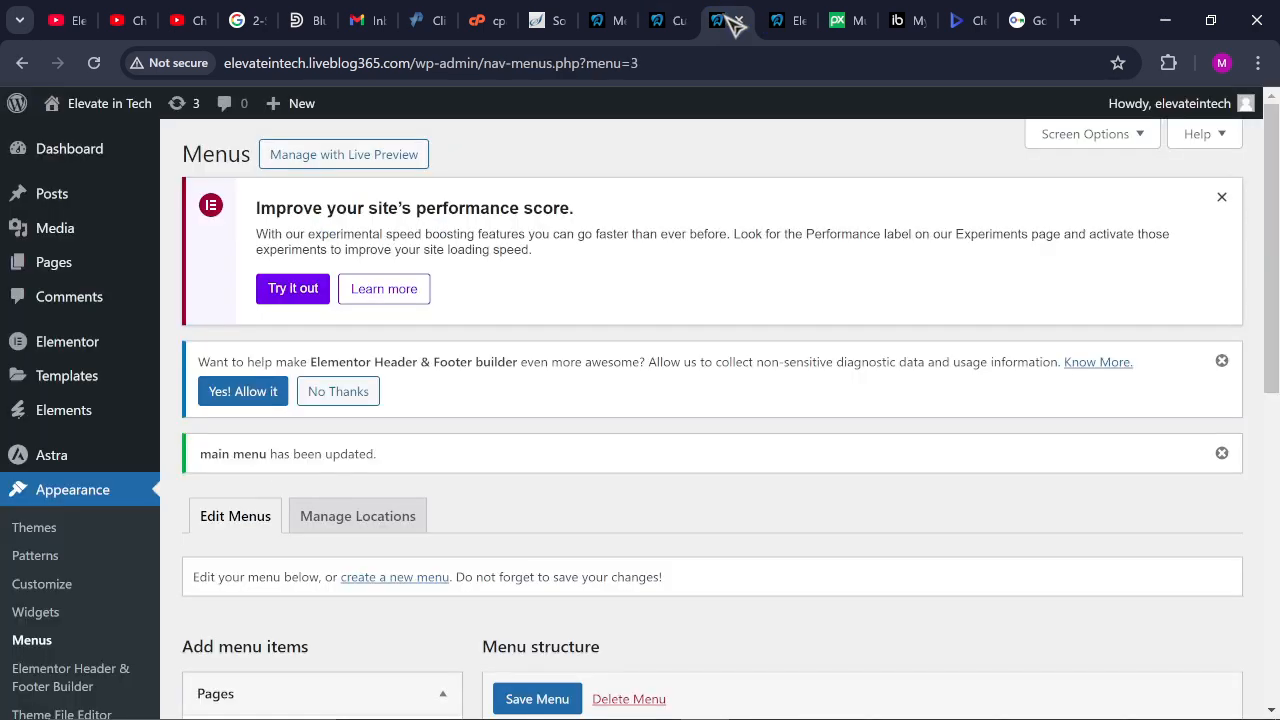
click(660, 20)
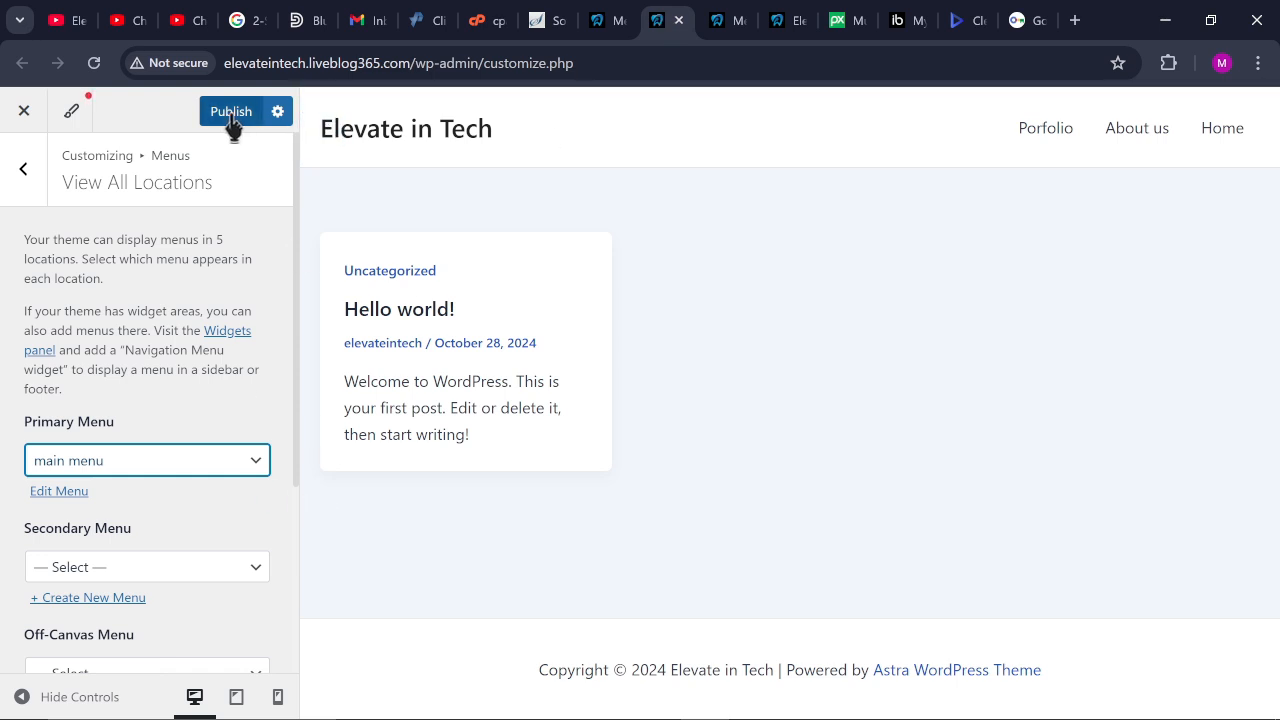
click(145, 578)
click(145, 578)
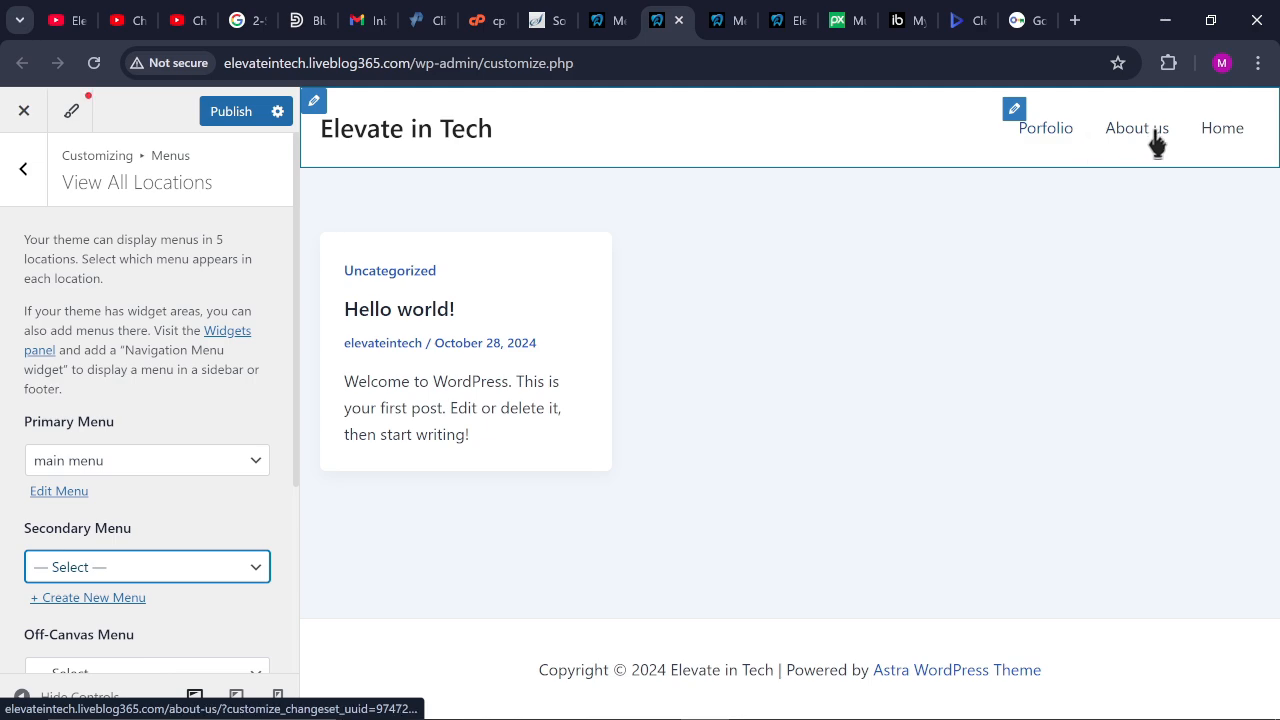
Return to the Menus admin page, move Home above Porfolio and About us in main menu, and save the menu
click(728, 21)
drag(1266, 297, 1255, 512)
drag(589, 557, 586, 455)
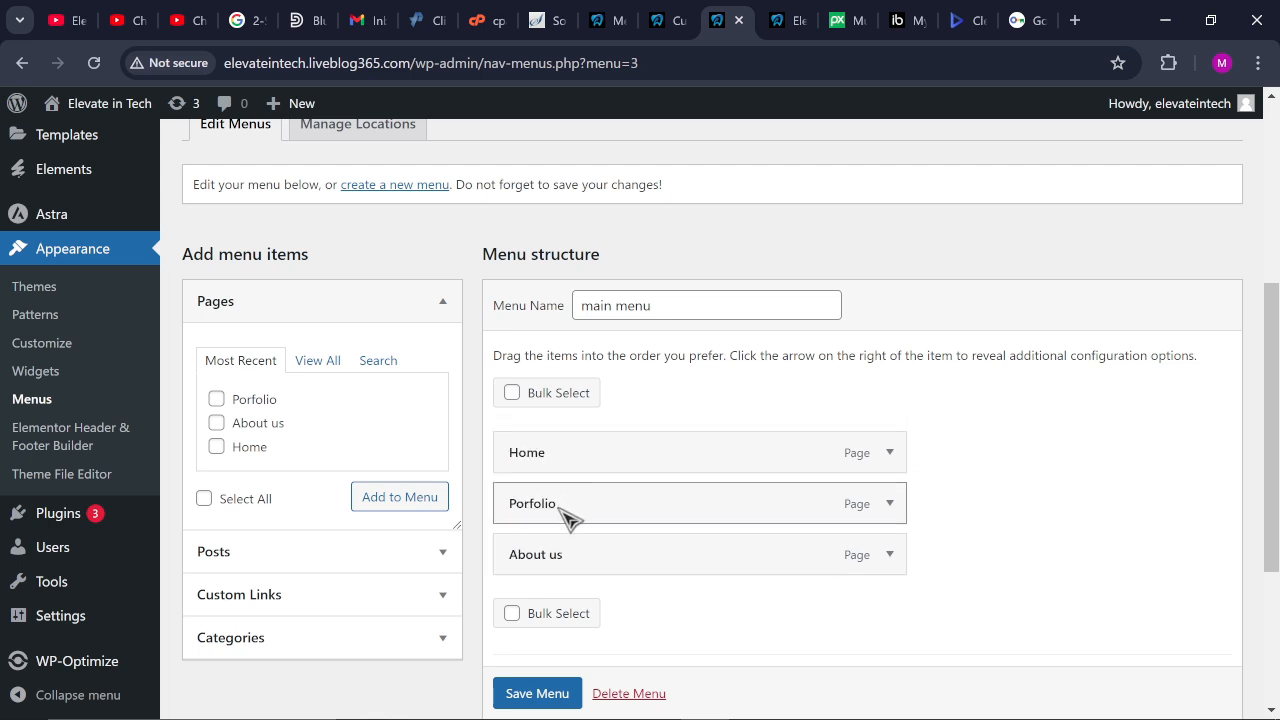
click(533, 697)
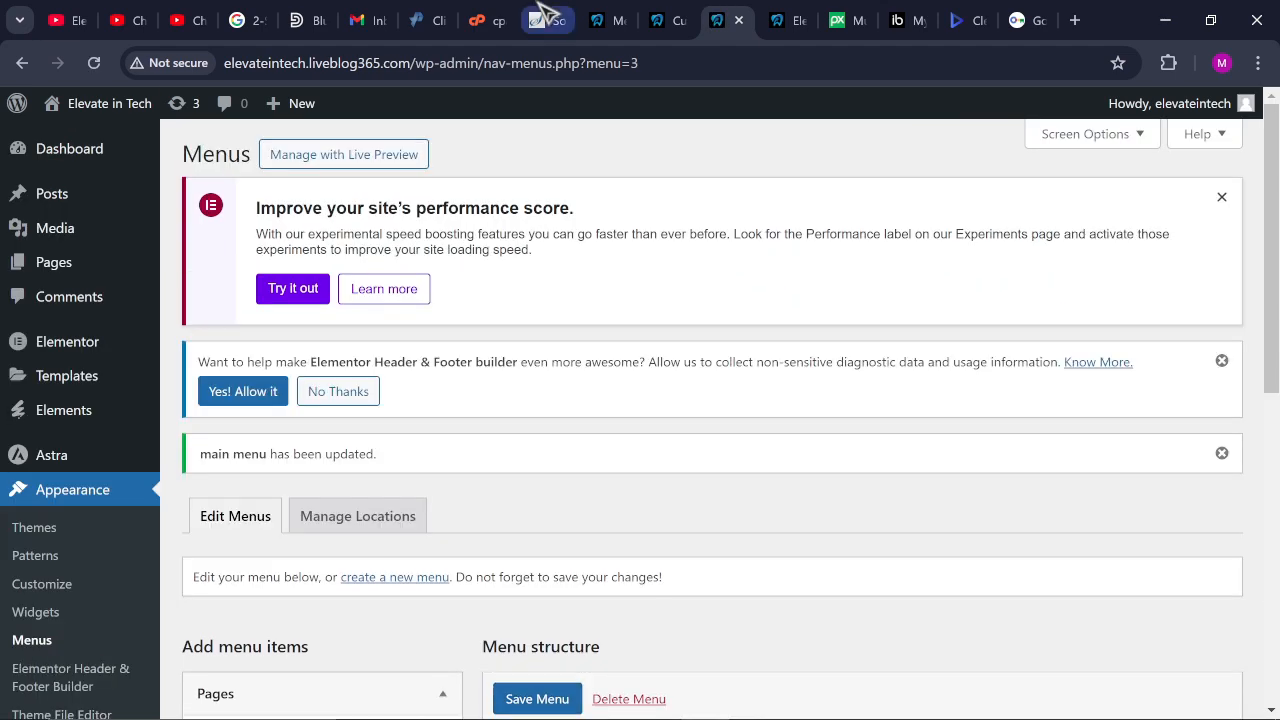
Back in the customizer, clear the Primary Menu location, assign main menu to it again, and publish the changes
click(612, 20)
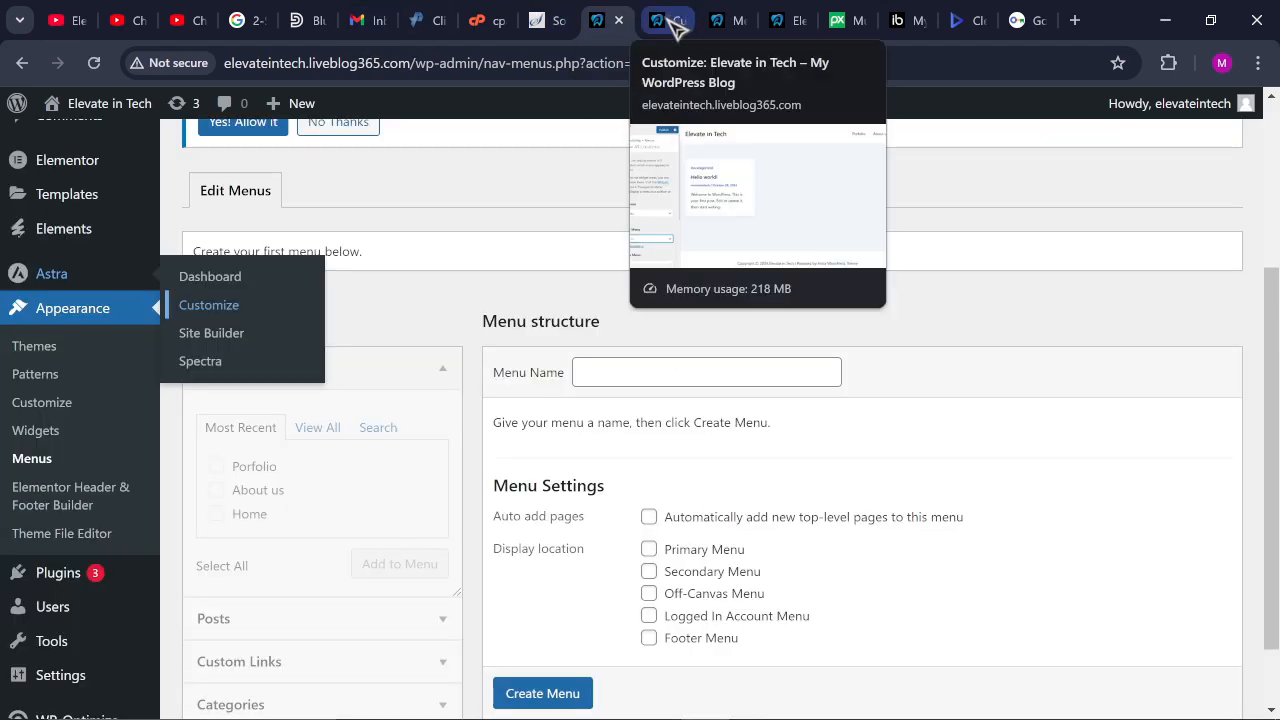
click(662, 20)
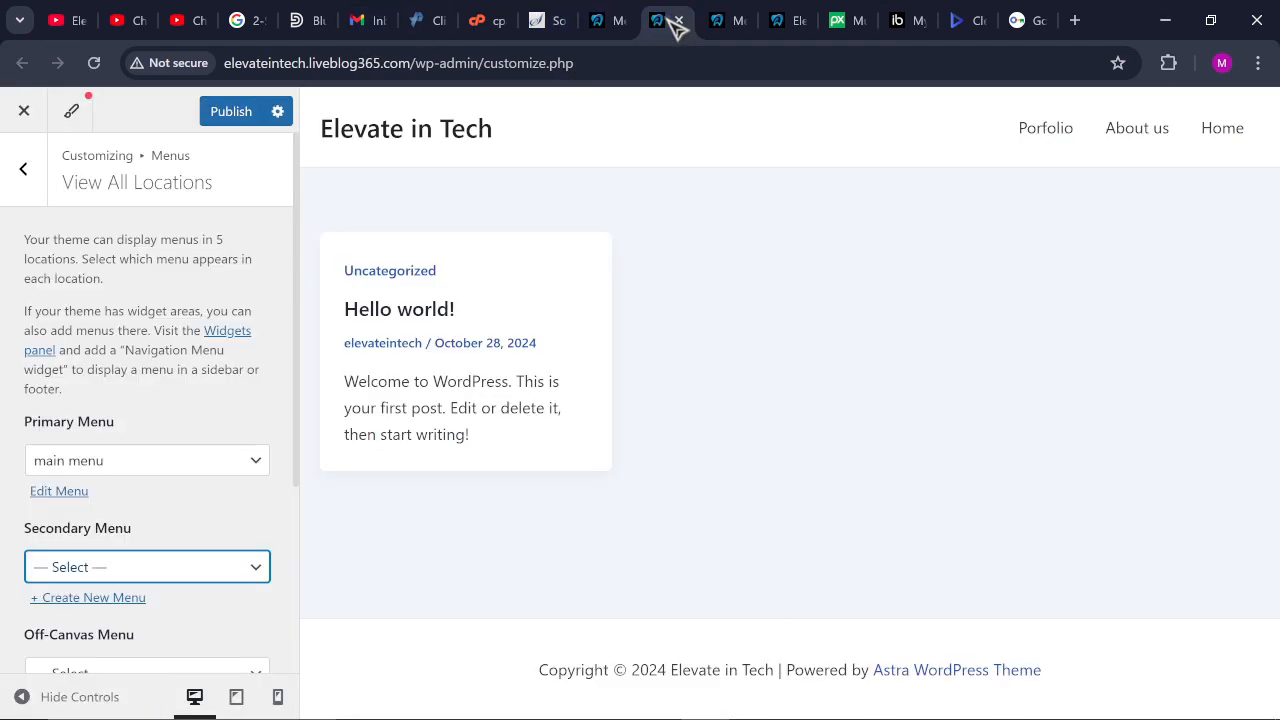
click(162, 468)
click(94, 517)
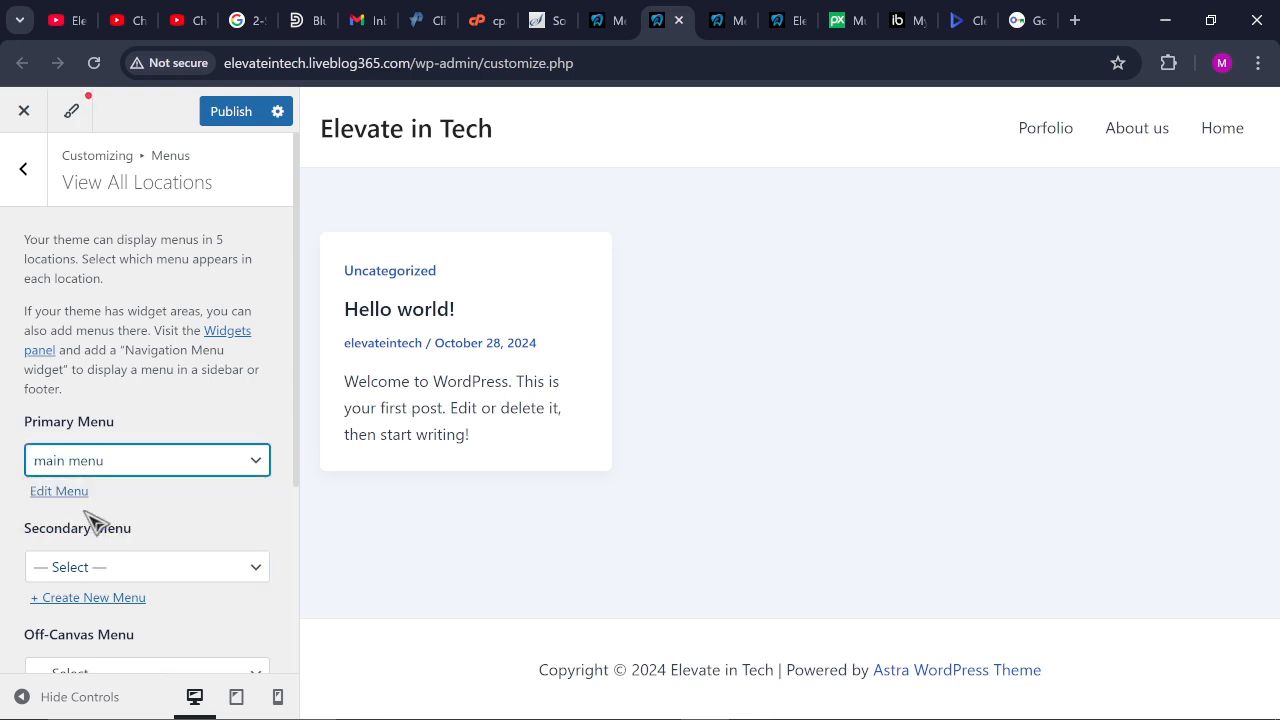
click(131, 459)
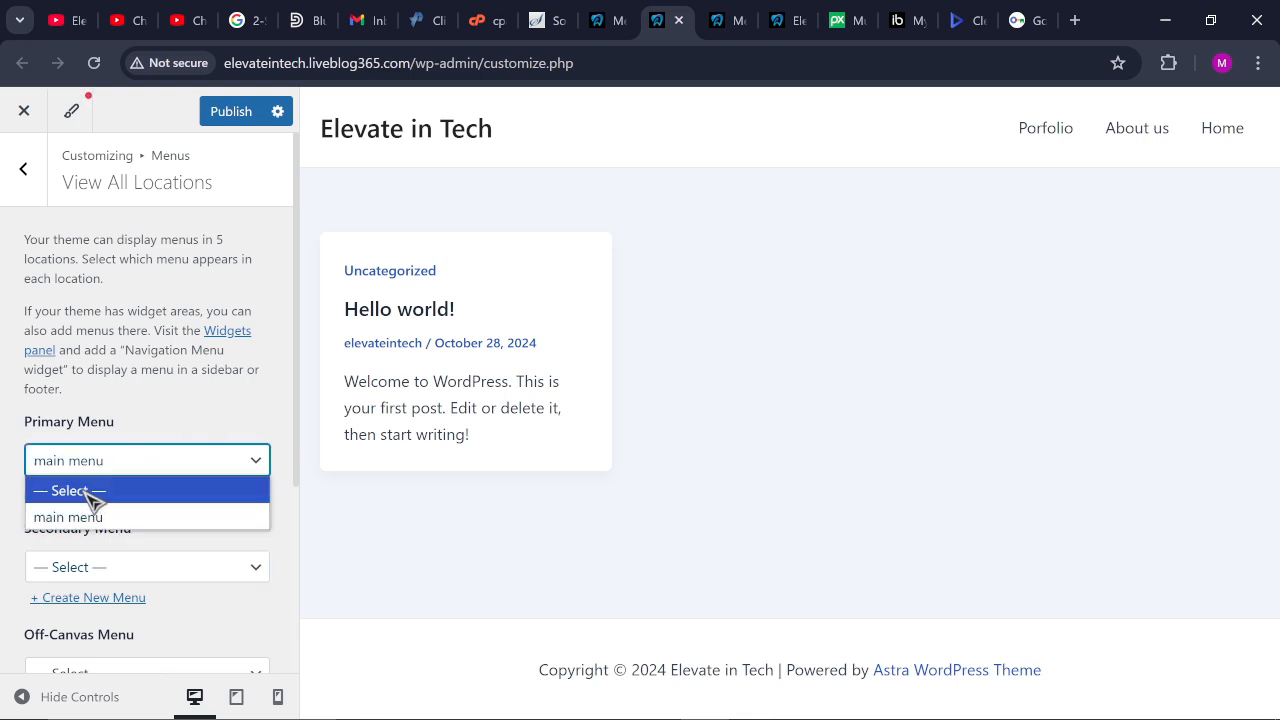
click(88, 492)
click(136, 466)
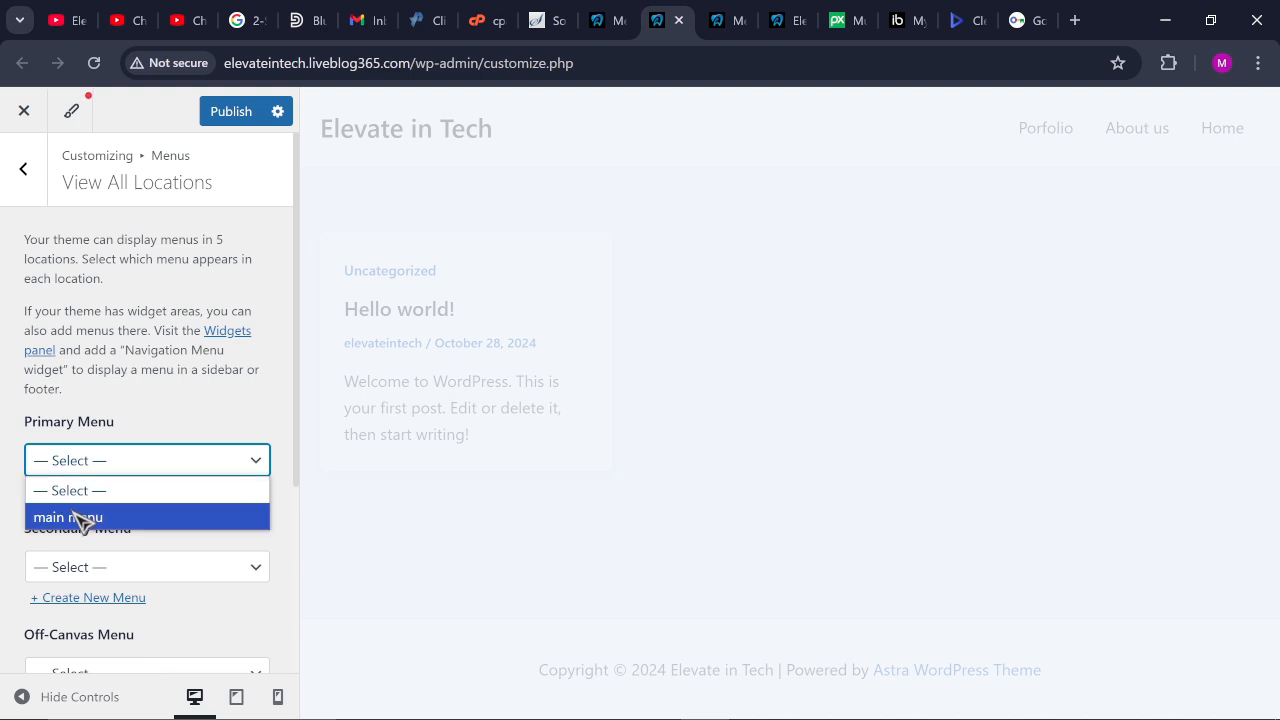
click(82, 517)
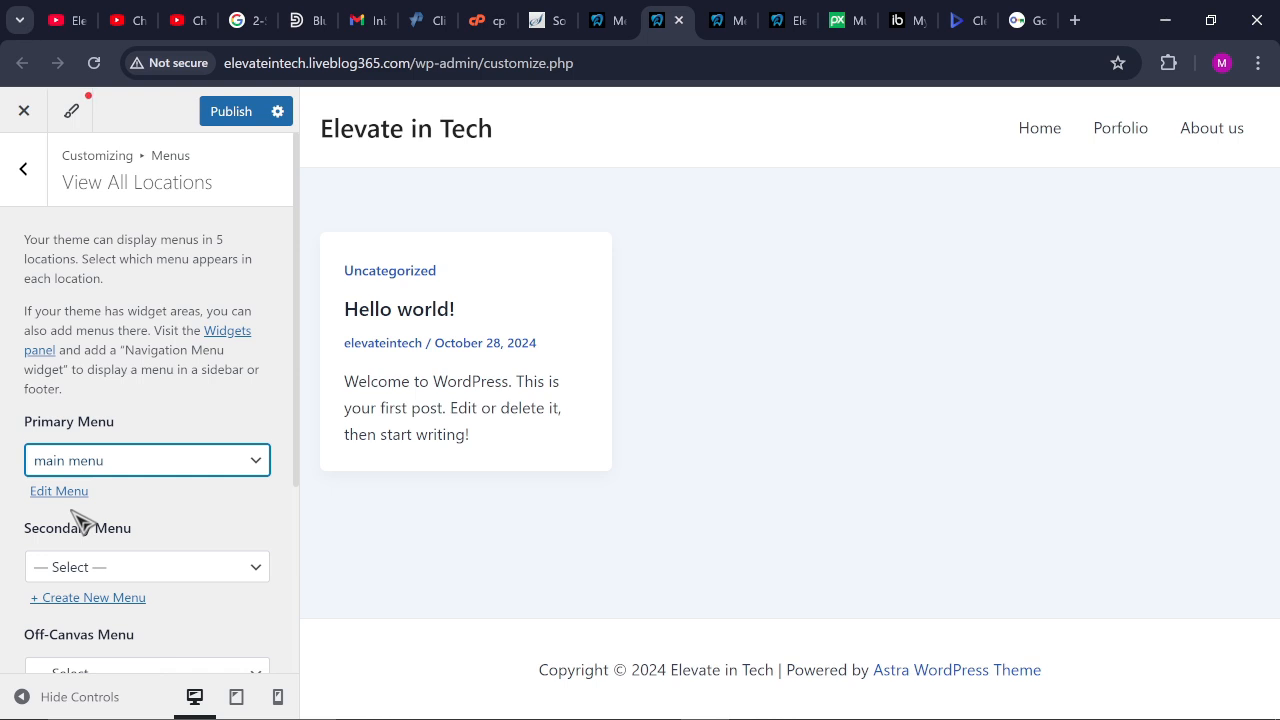
click(229, 112)
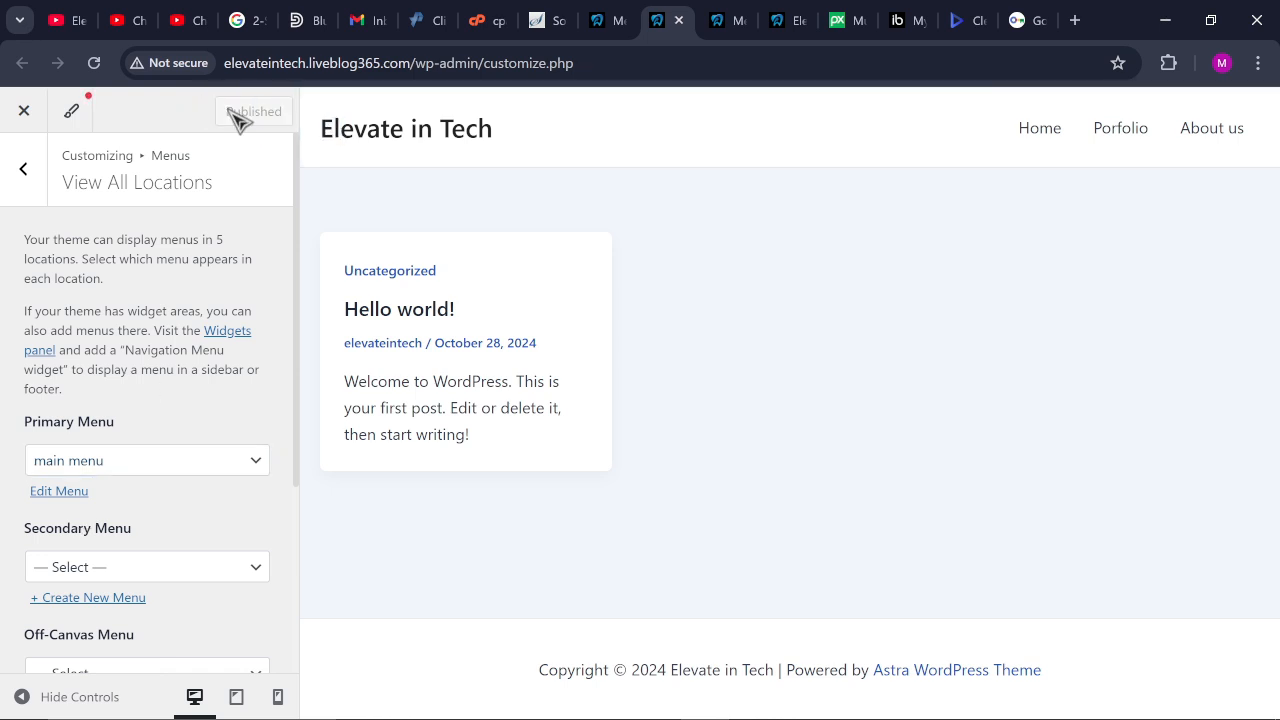
Open the Site Title & Logo element in the Header Builder and choose cropped-logo-only.png from the media library as the logo
click(21, 190)
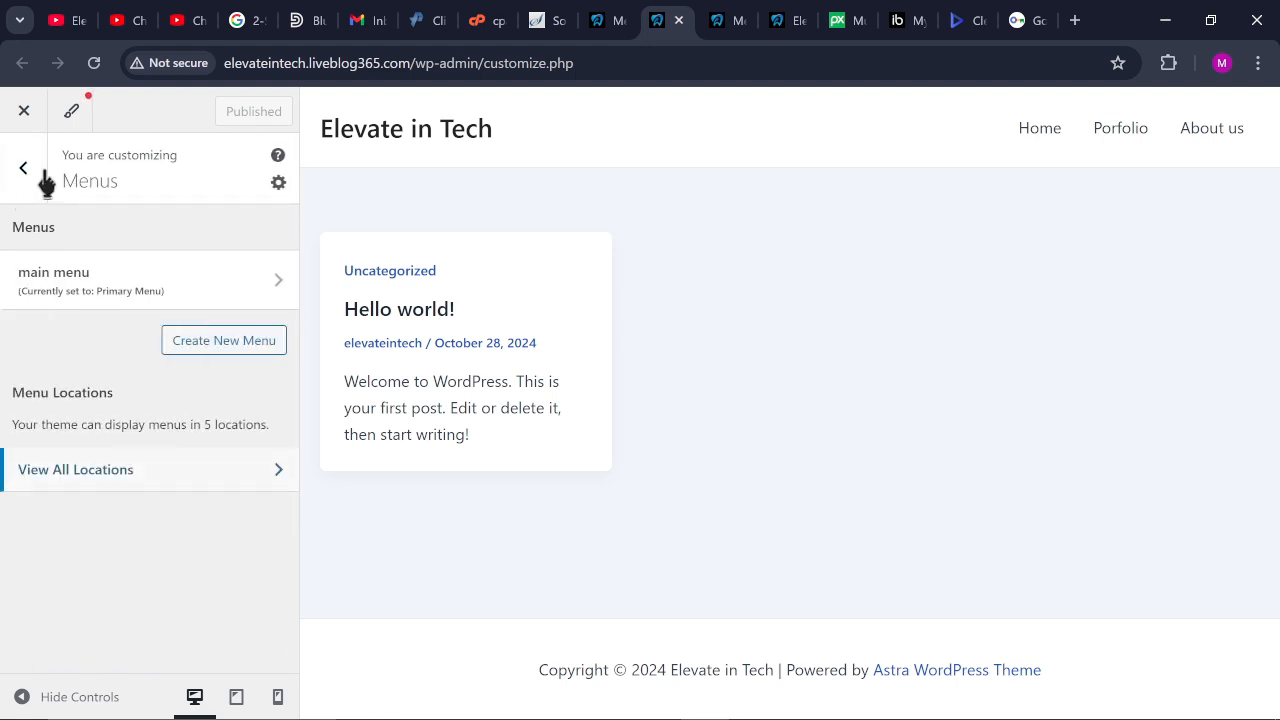
click(45, 183)
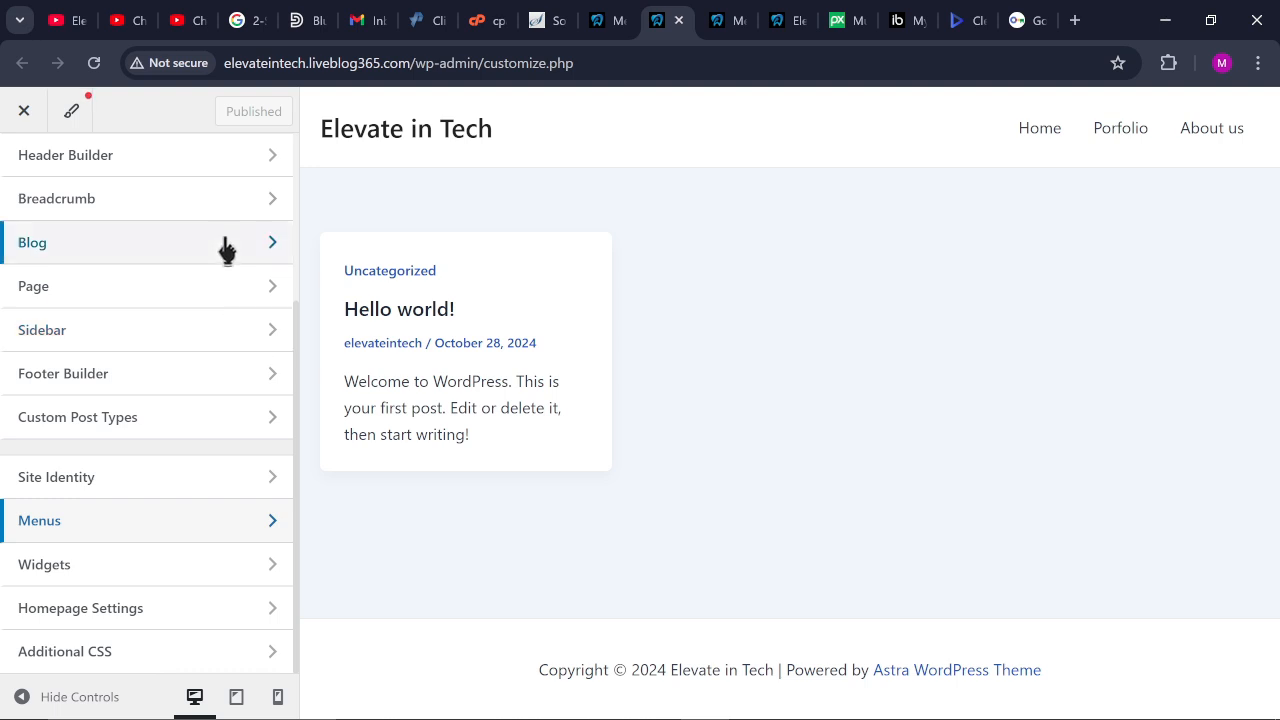
click(148, 160)
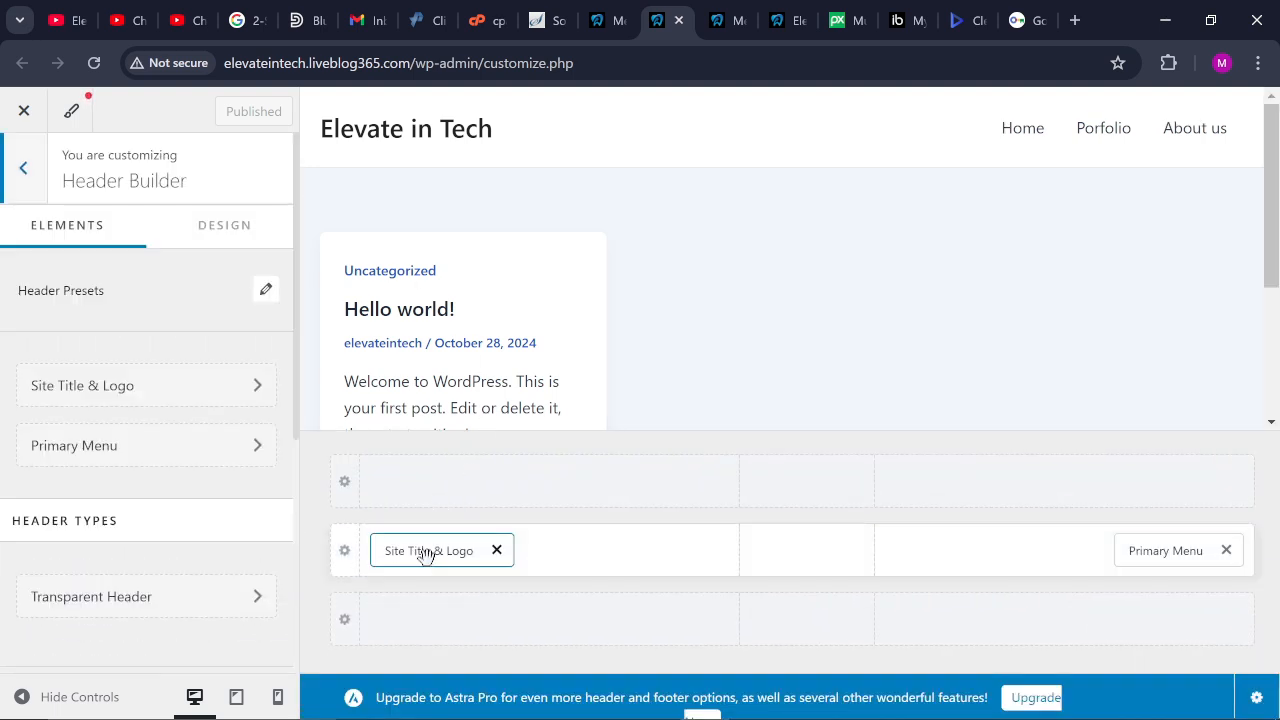
click(425, 551)
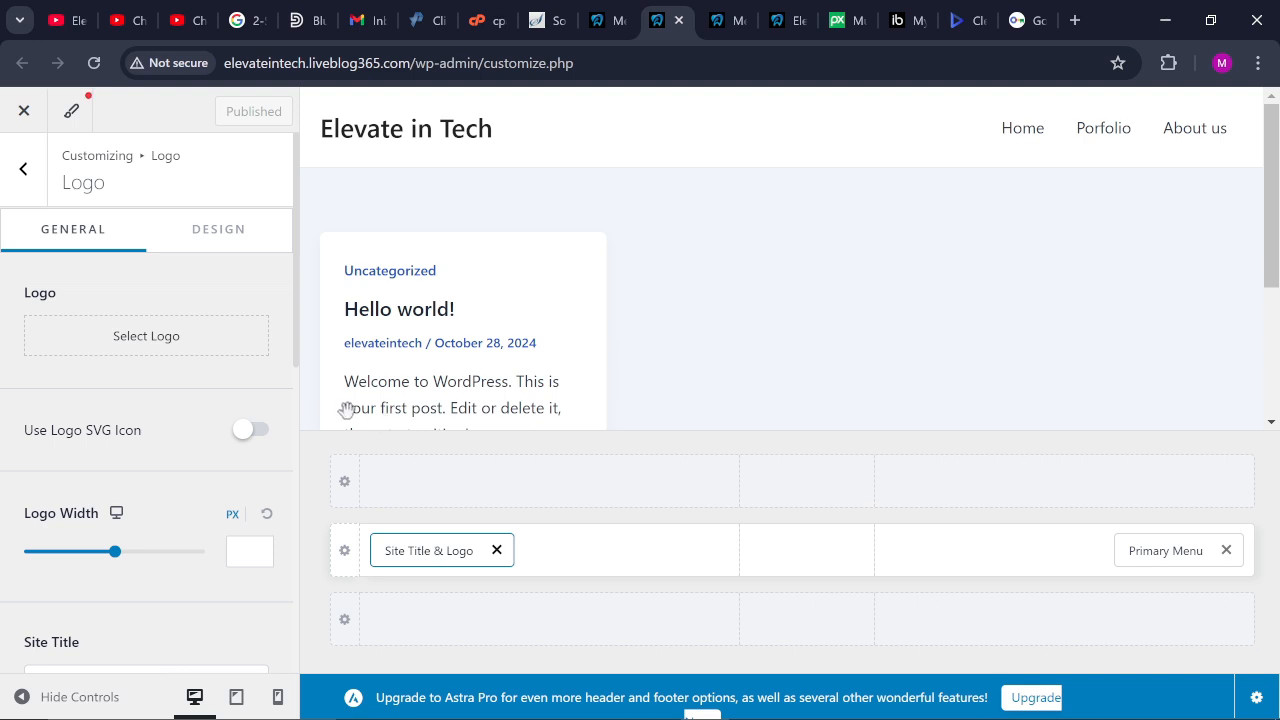
click(124, 338)
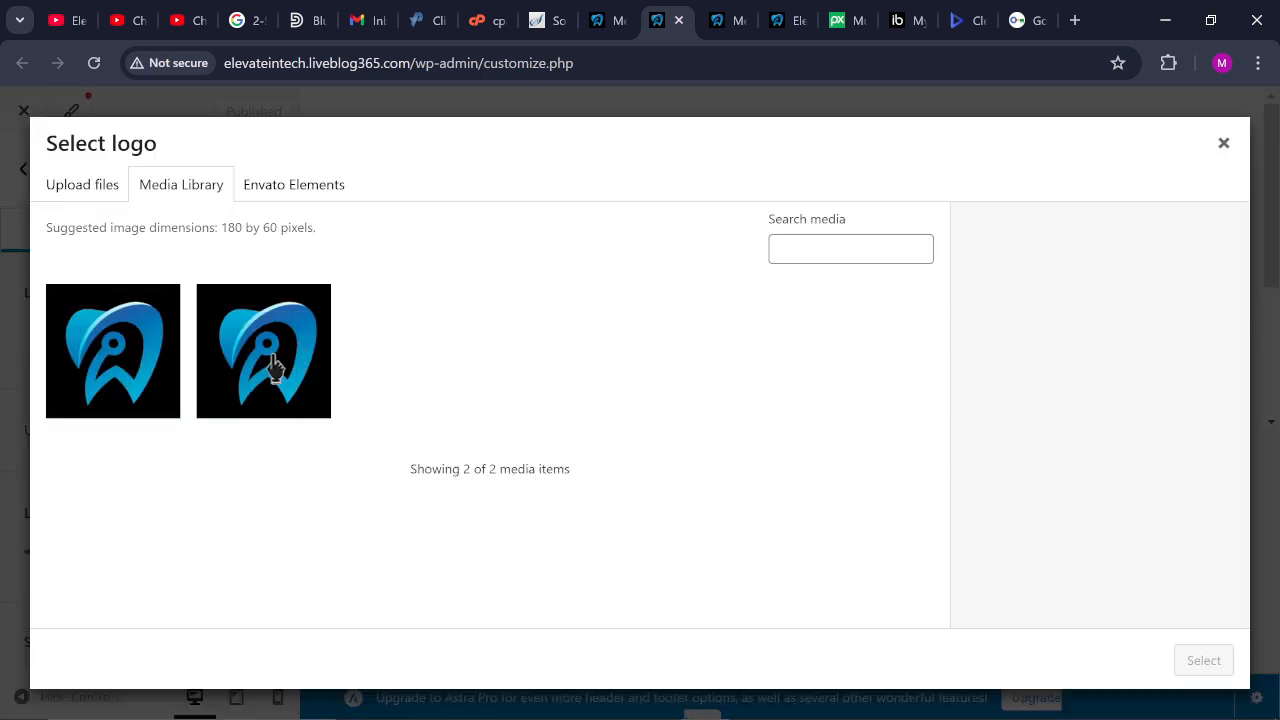
click(160, 374)
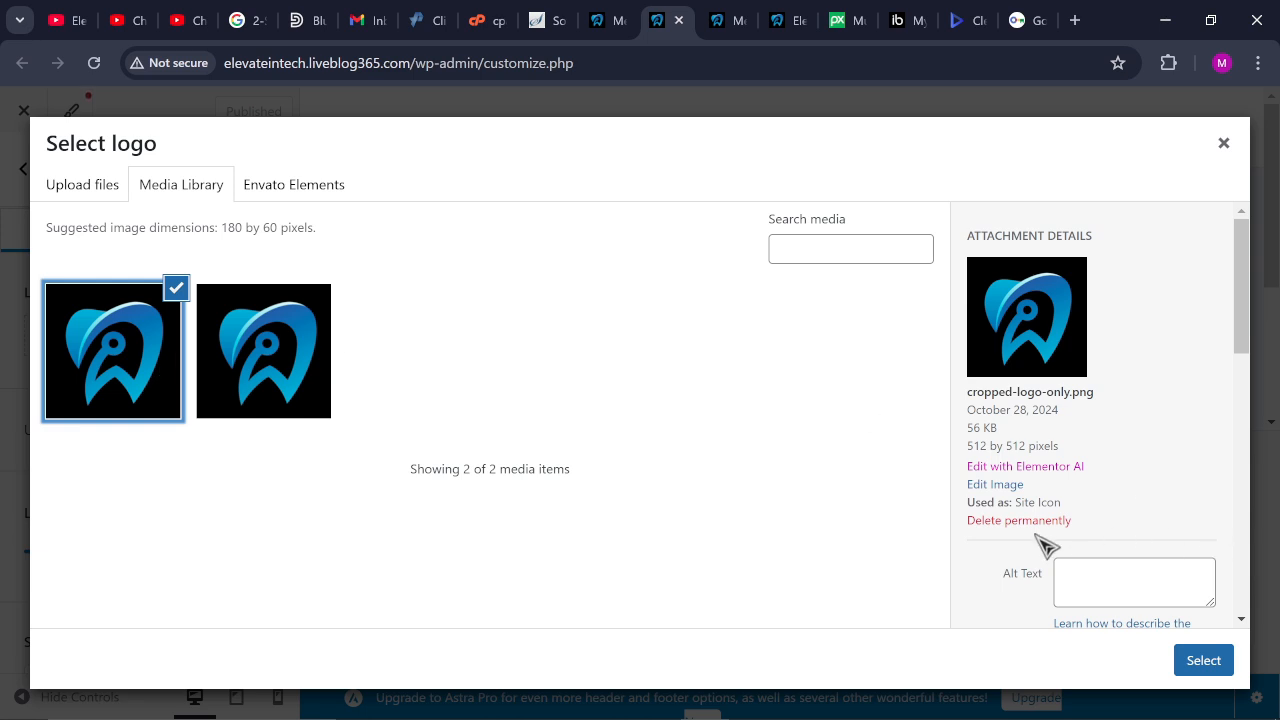
click(1204, 662)
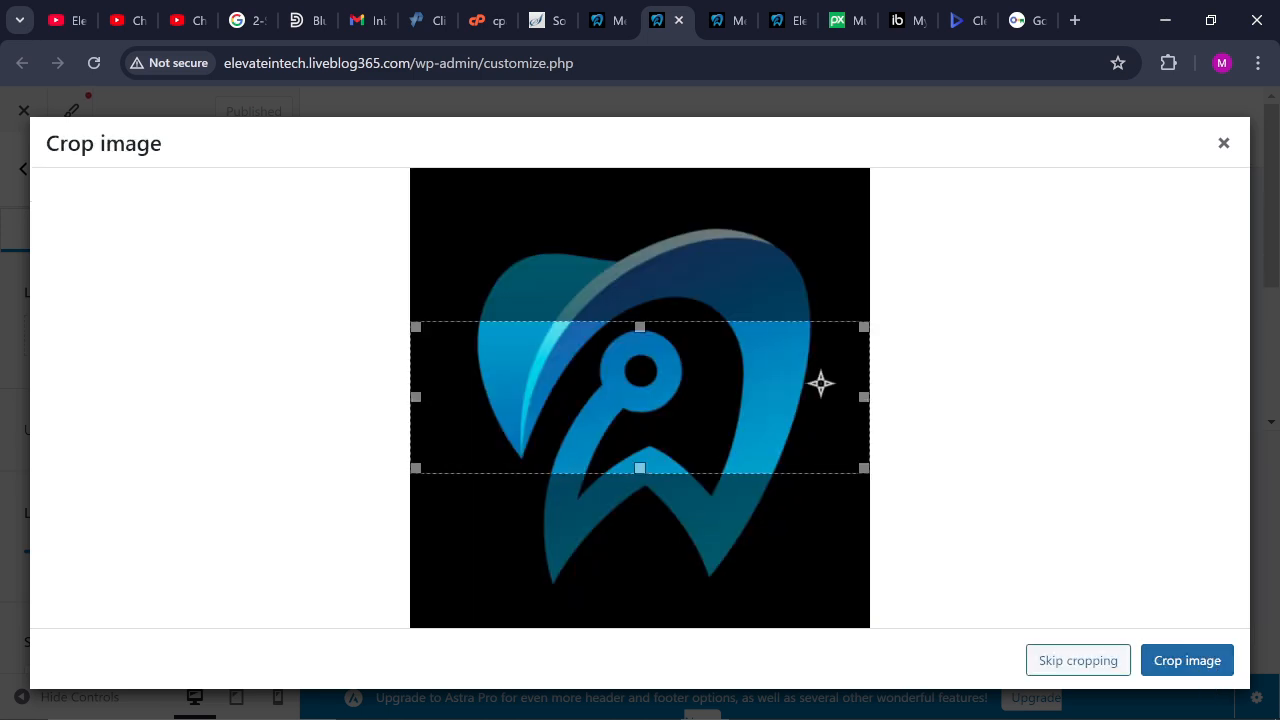
Enlarge the crop area to the image's full width and the emblem's full height, and crop the logo
drag(820, 380, 811, 299)
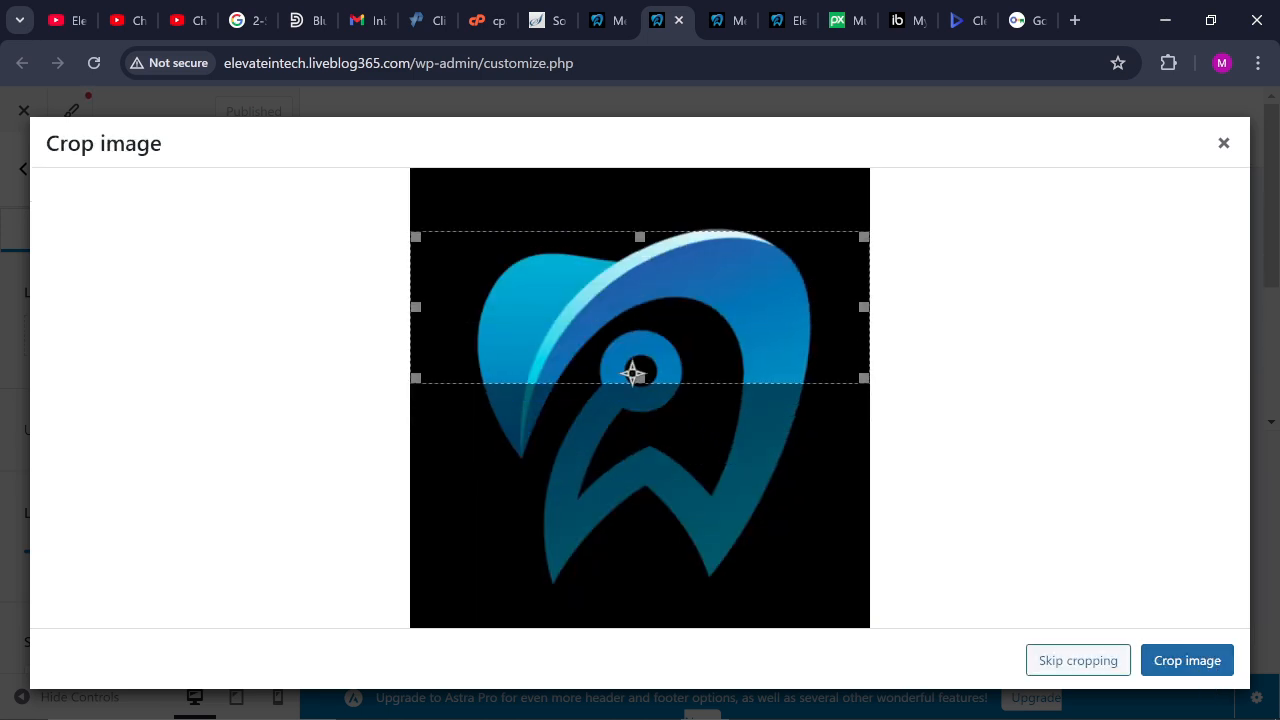
drag(638, 374, 672, 590)
drag(633, 237, 640, 212)
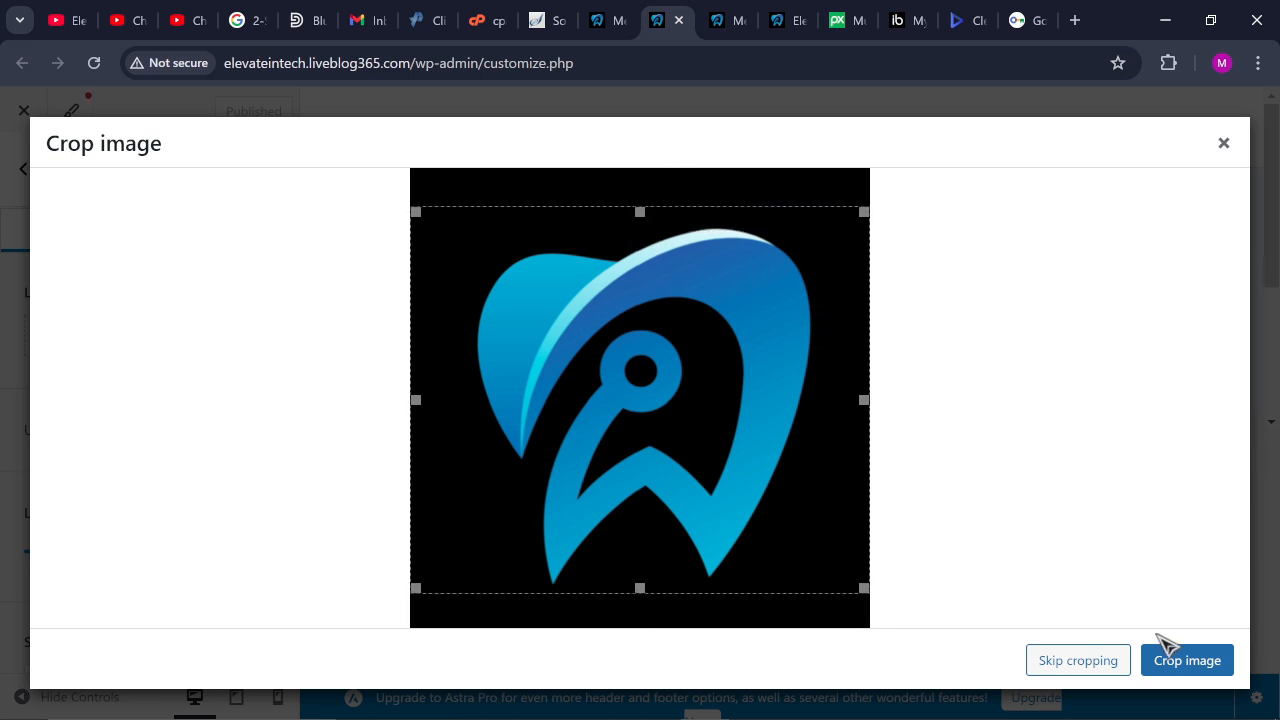
click(1168, 662)
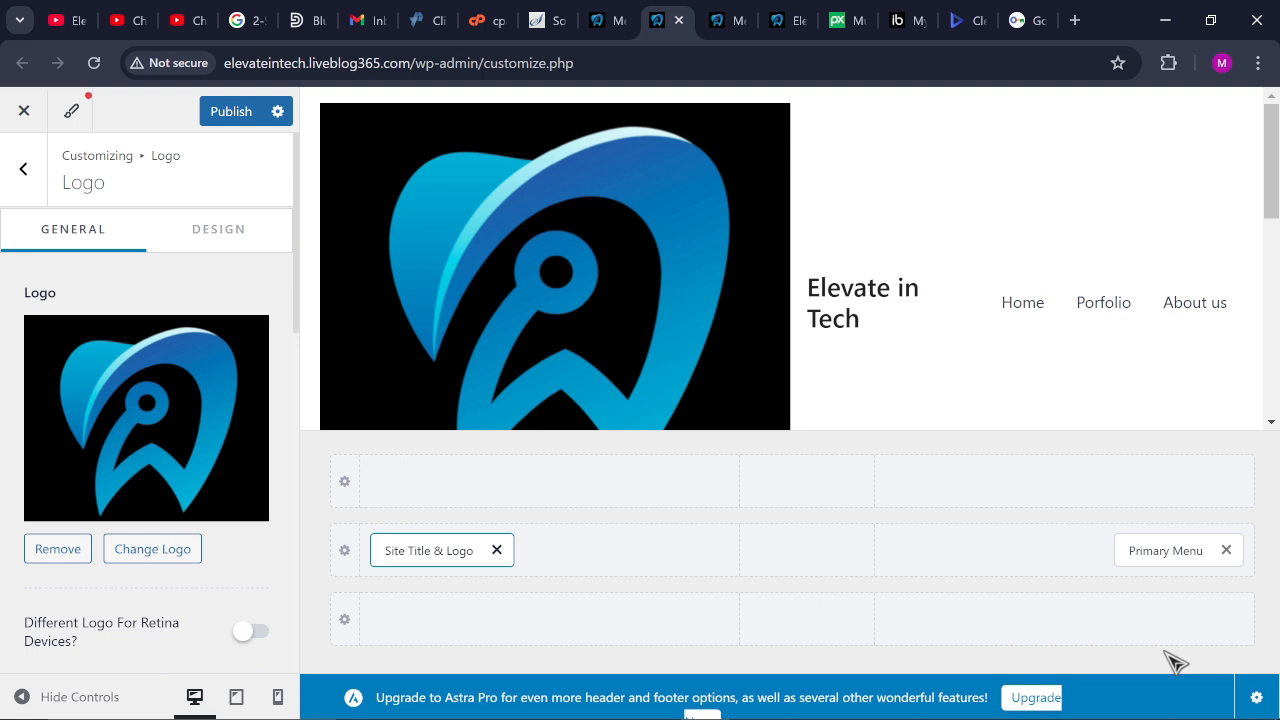
Change the logo by uploading logo_only-removebg-preview from the Downloads folder and selecting it
click(134, 558)
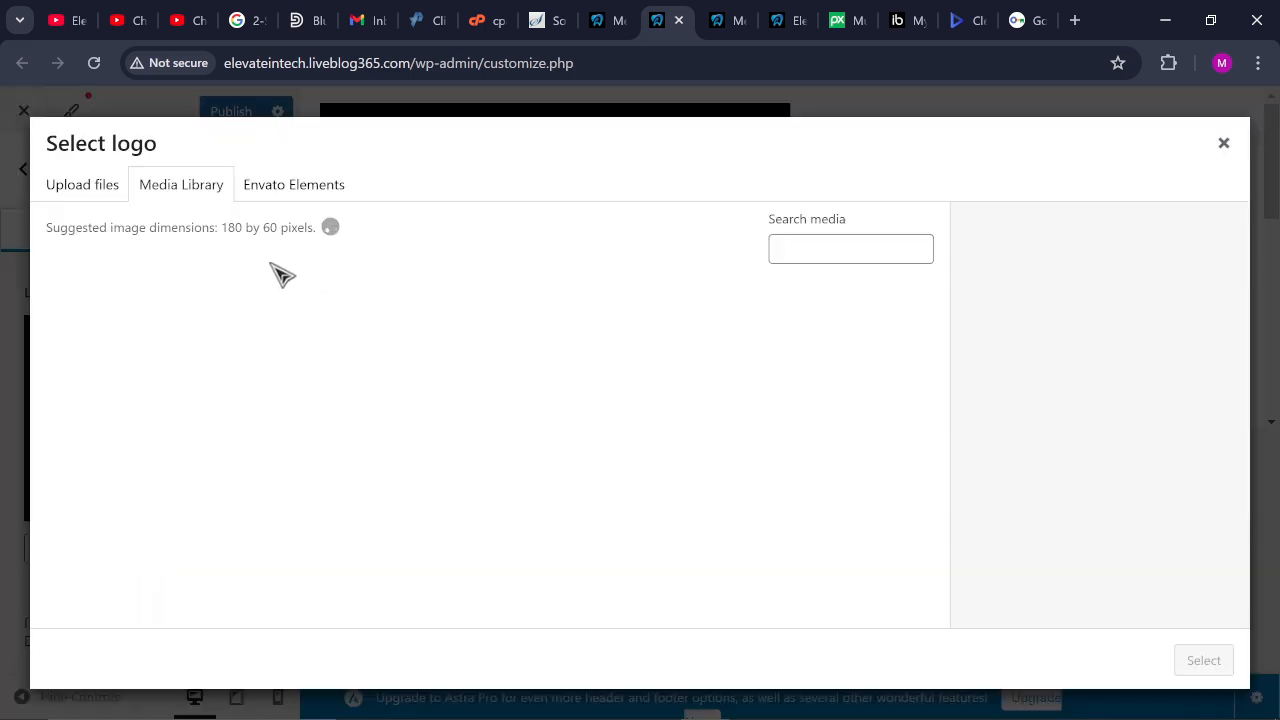
click(82, 190)
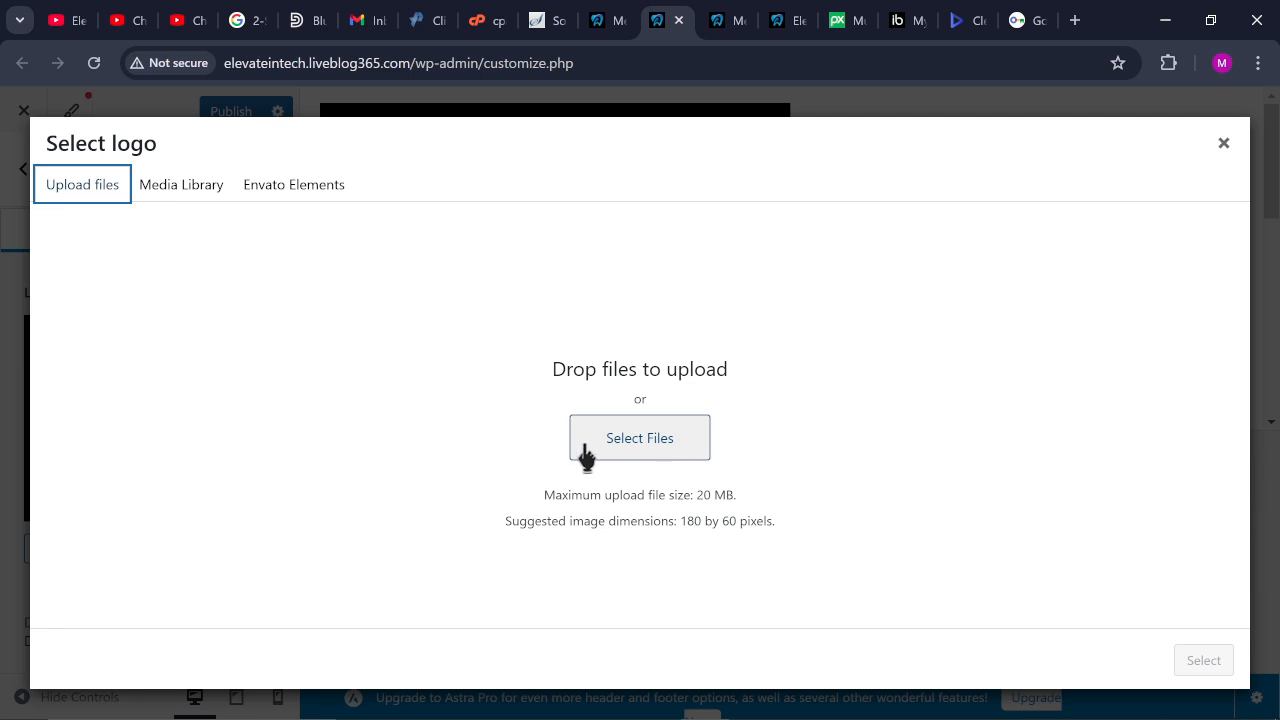
click(586, 447)
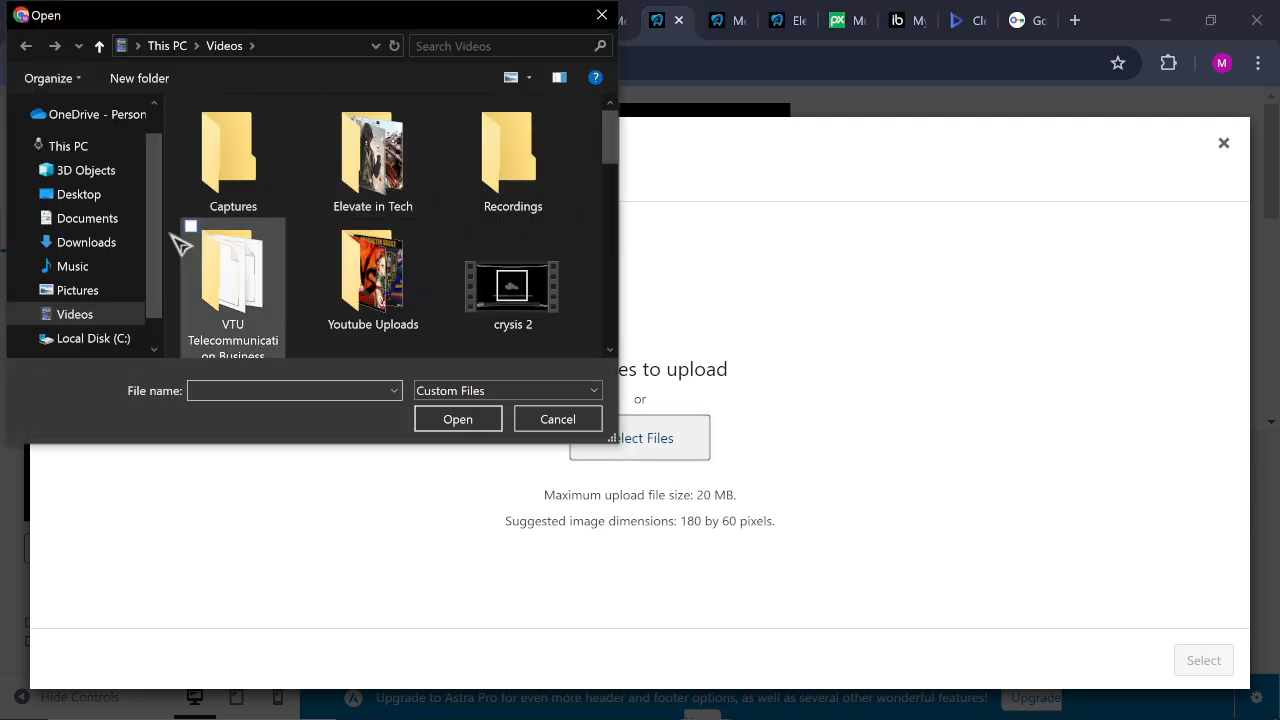
click(100, 246)
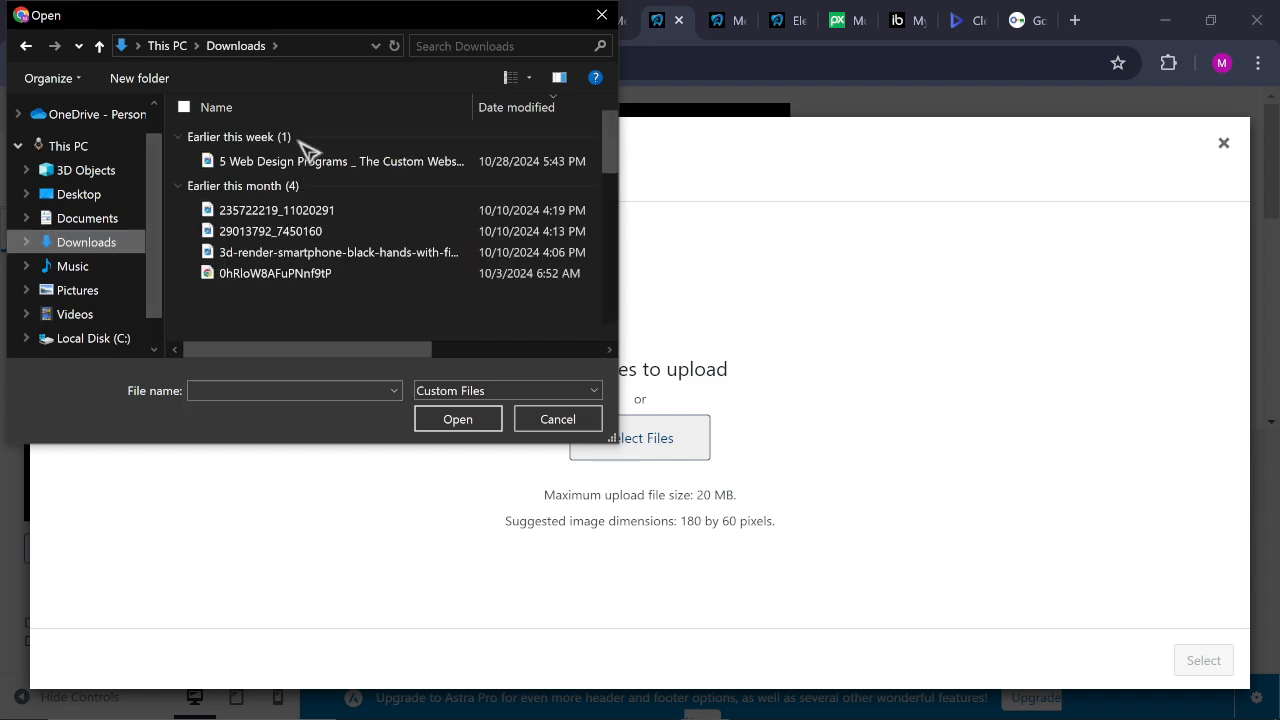
click(340, 178)
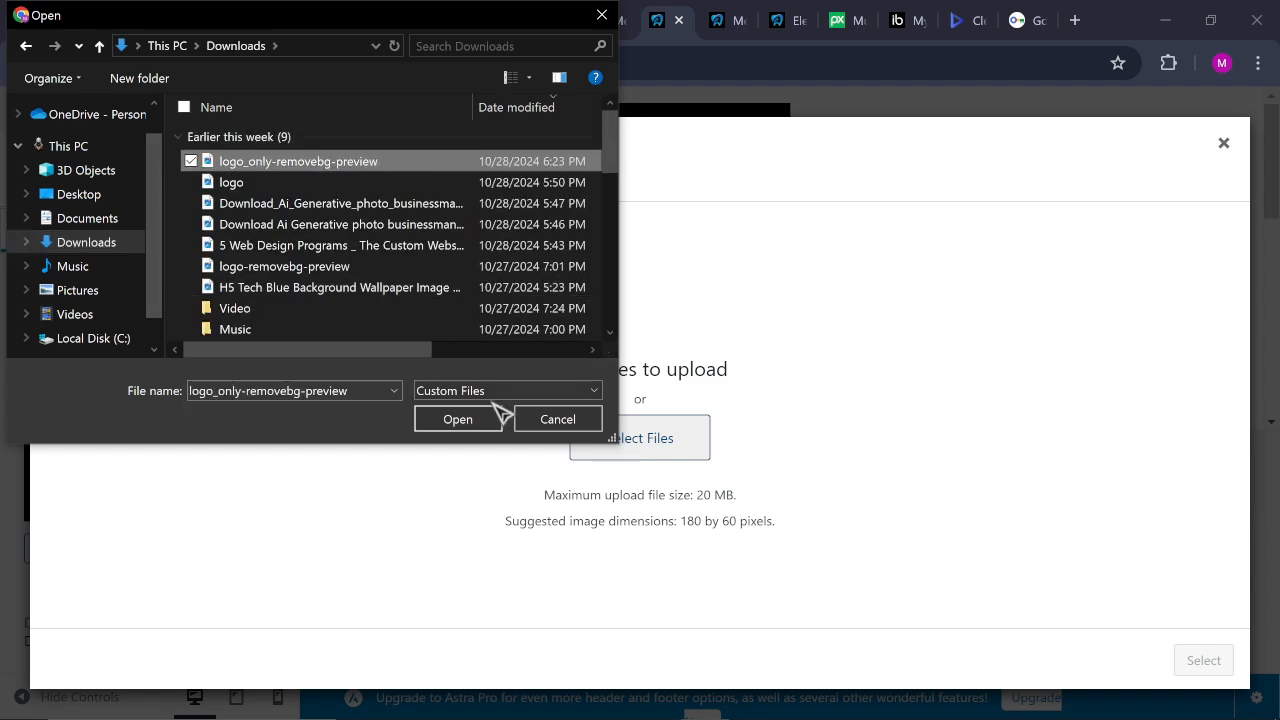
click(466, 427)
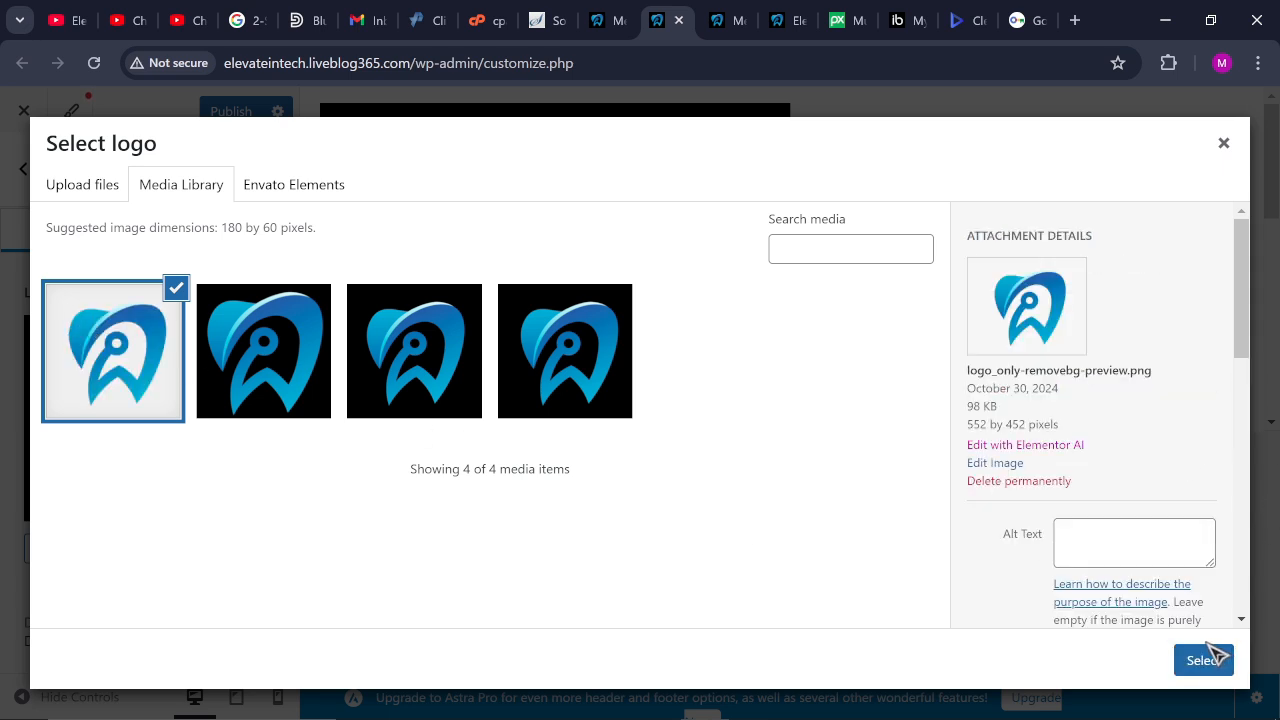
click(1210, 658)
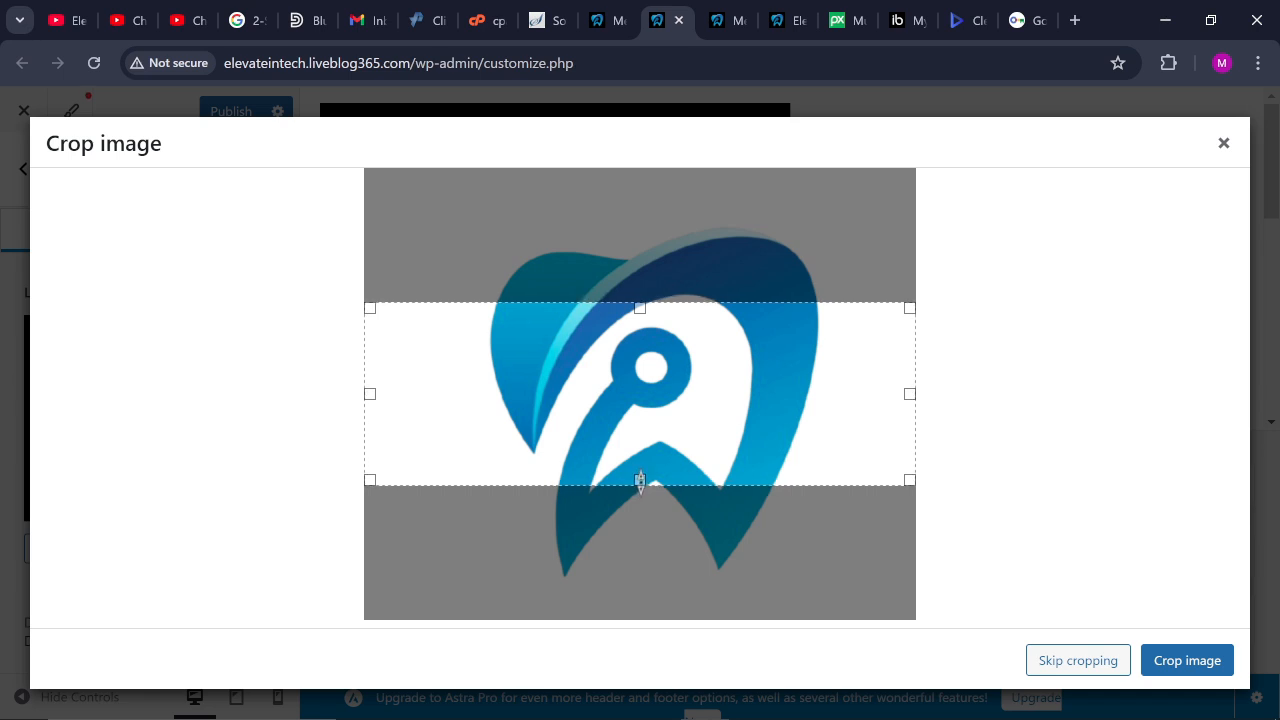
Extend the crop area below and above the emblem to cover its full height, and crop the logo
drag(646, 484, 646, 582)
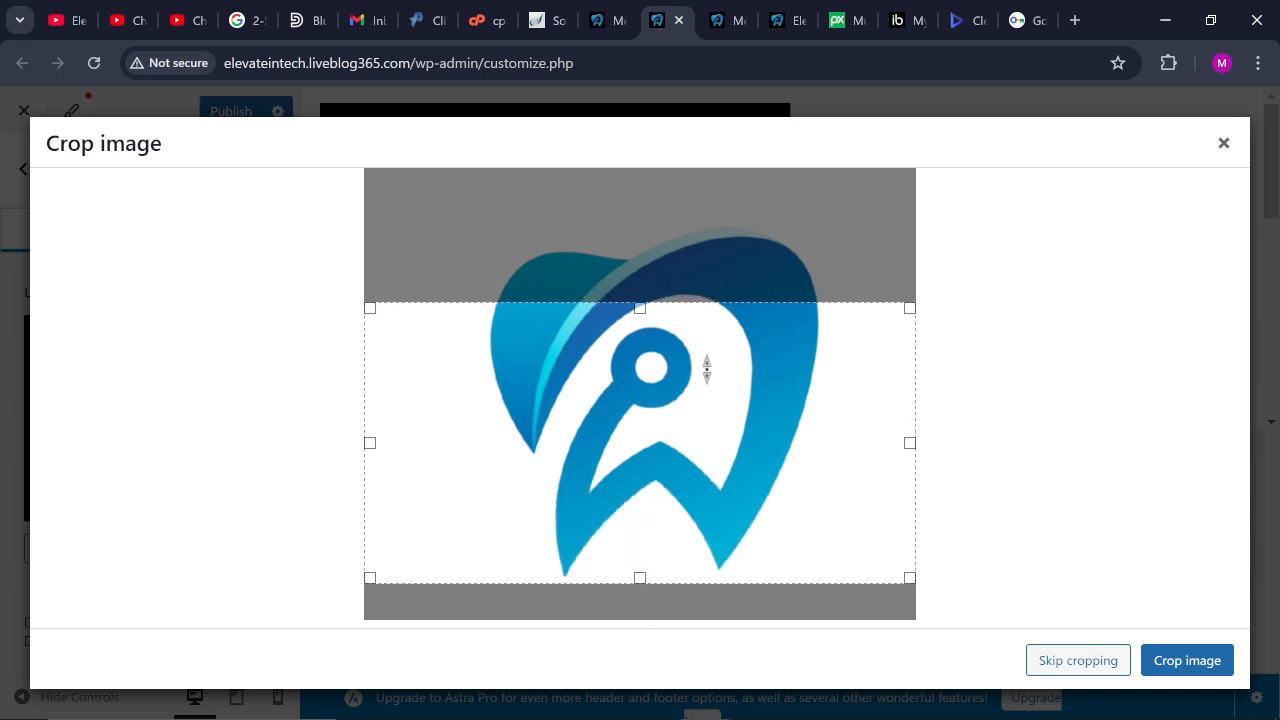
drag(640, 306, 640, 214)
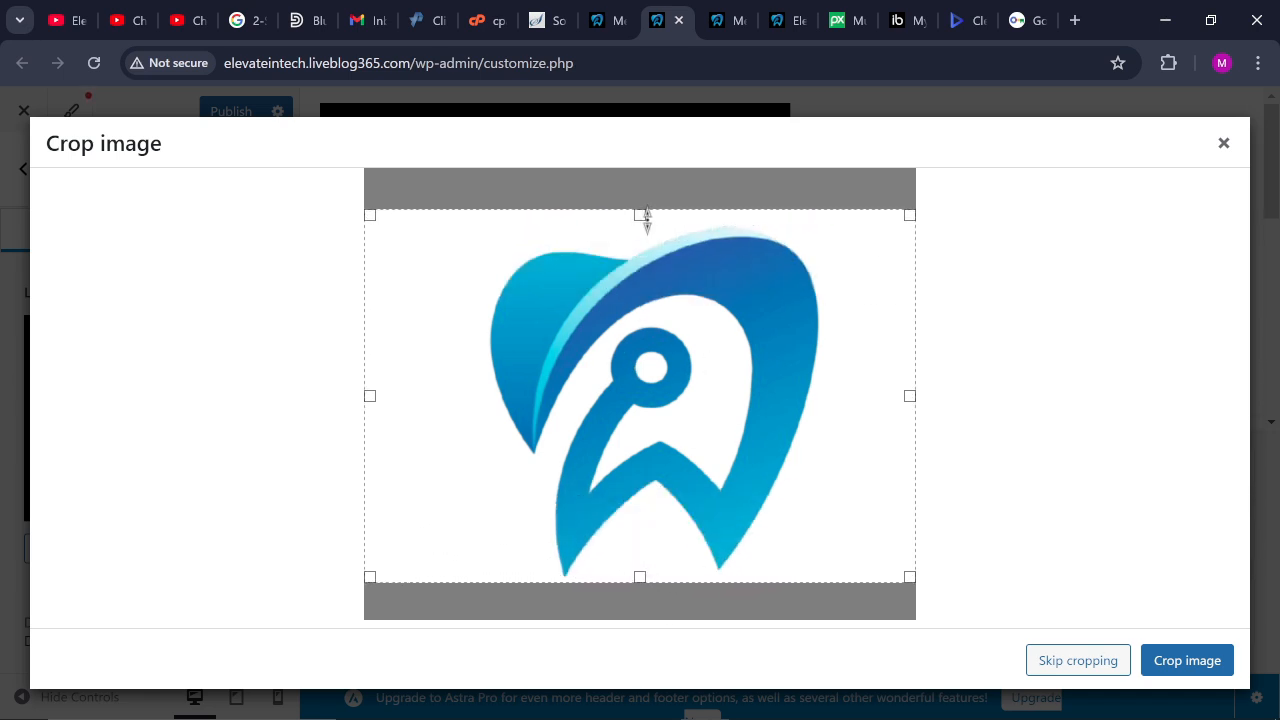
click(1176, 655)
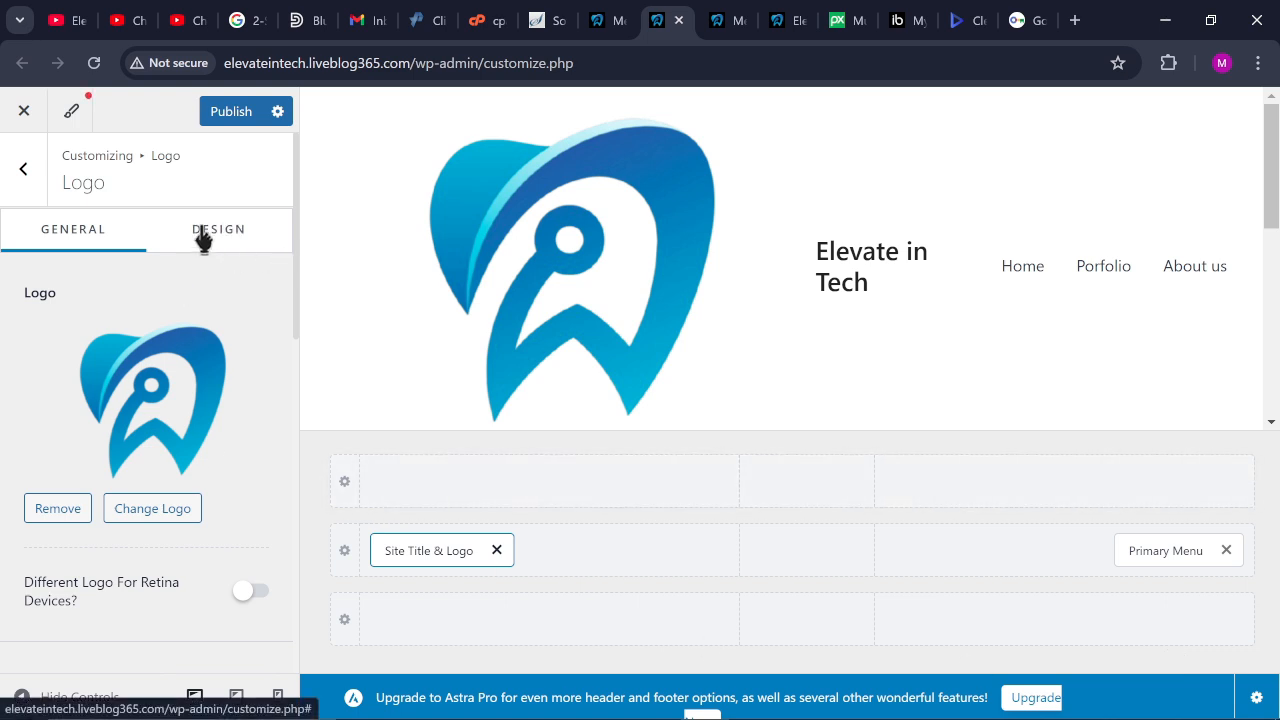
Set the desktop Logo Width to 58 px in the logo's general settings
click(203, 238)
click(88, 240)
drag(300, 243, 302, 376)
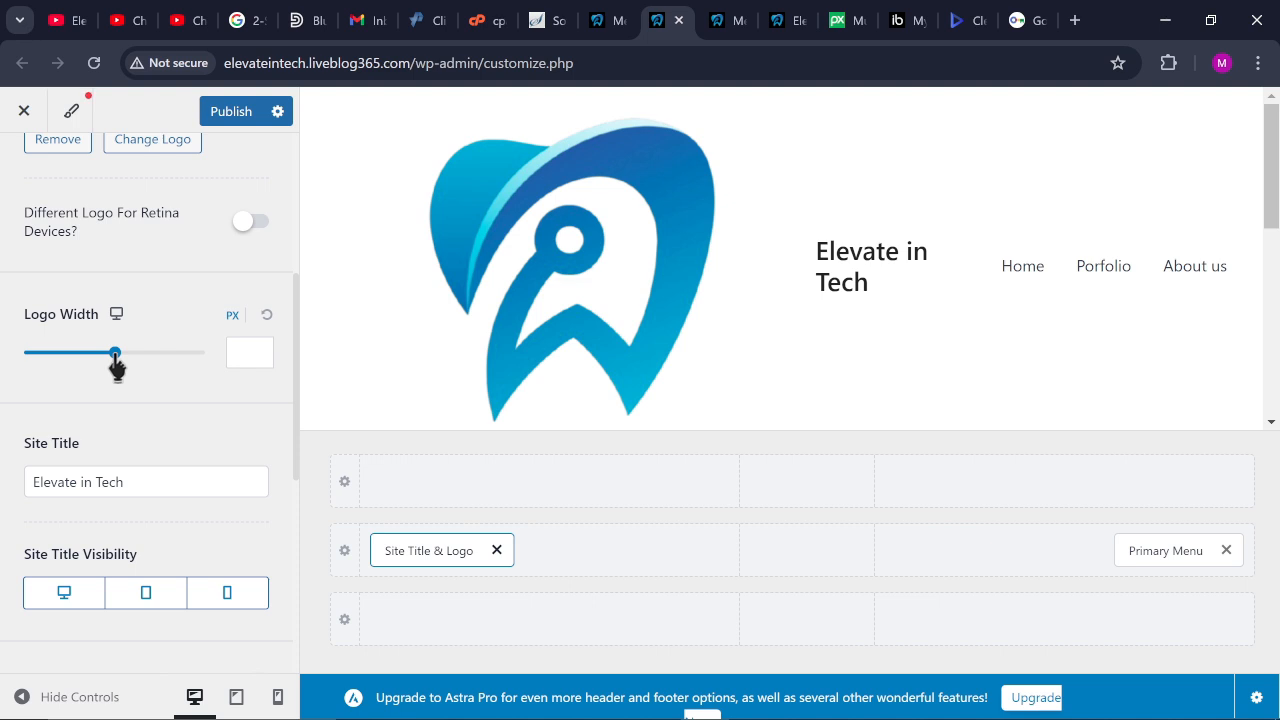
drag(117, 367, 49, 374)
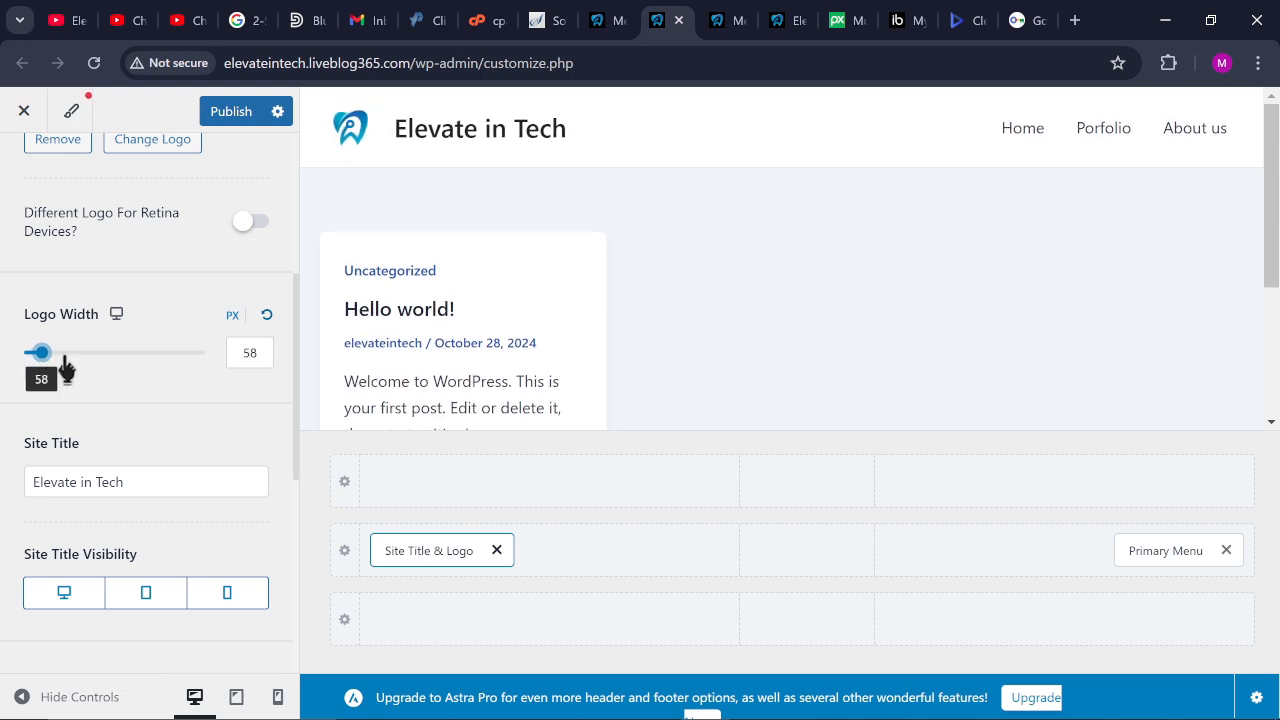
Switch the Logo Width setting to the mobile view, set it to 20 px, and publish the changes
click(117, 314)
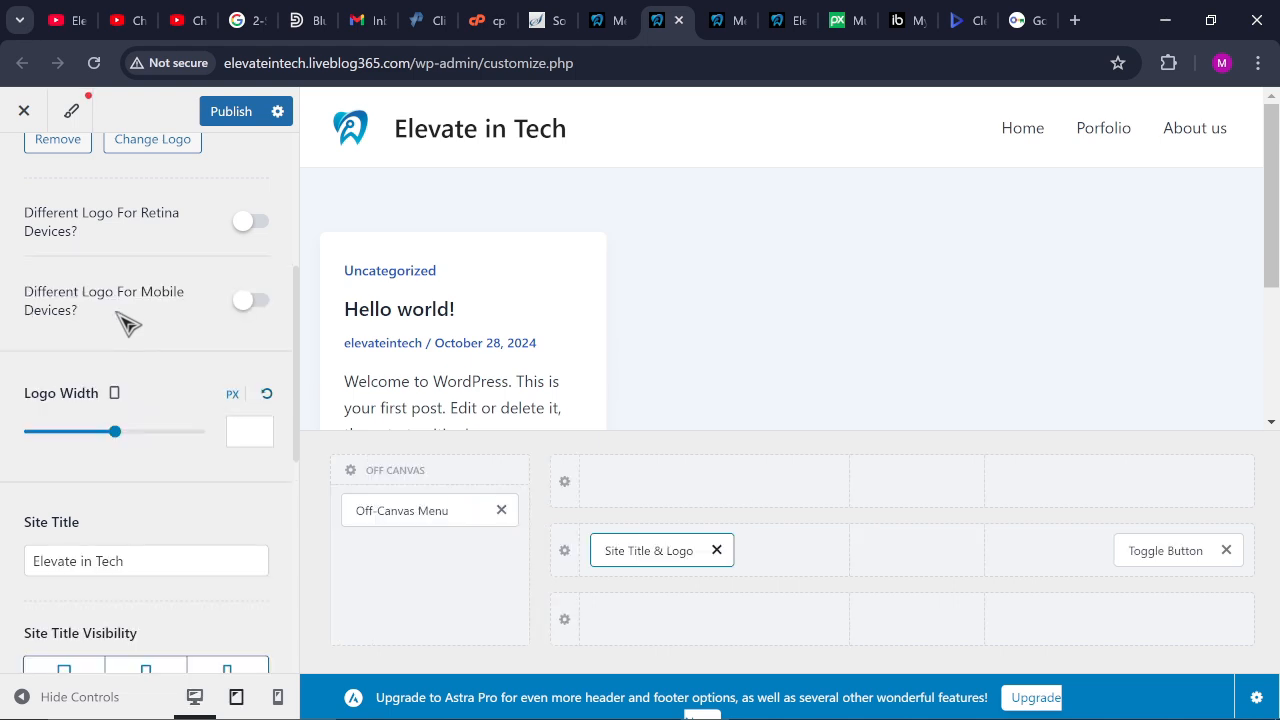
click(116, 396)
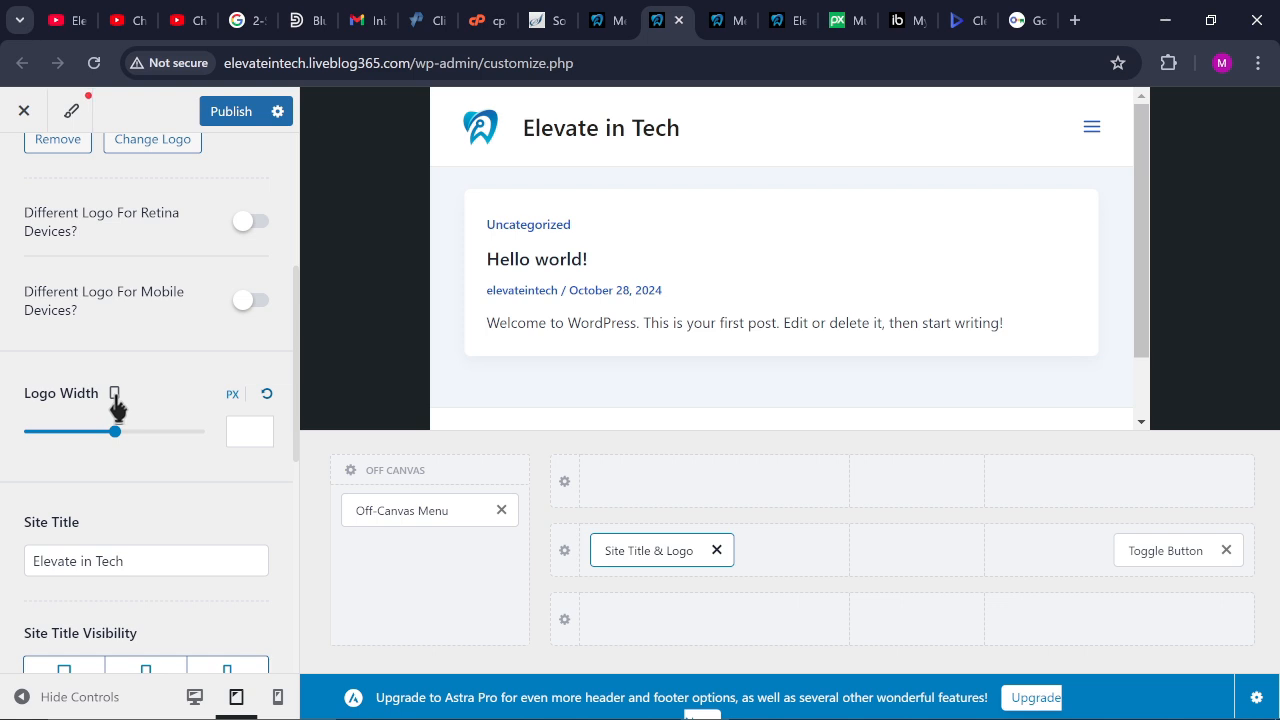
click(115, 396)
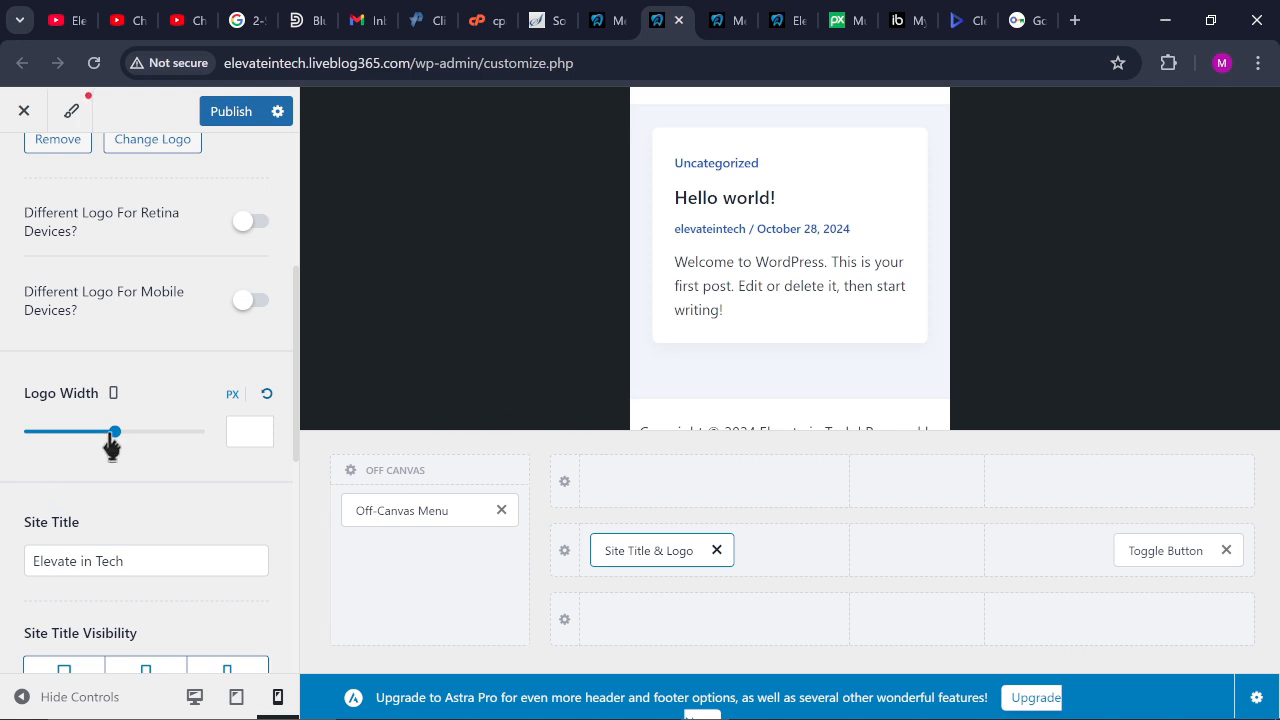
drag(114, 432, 30, 433)
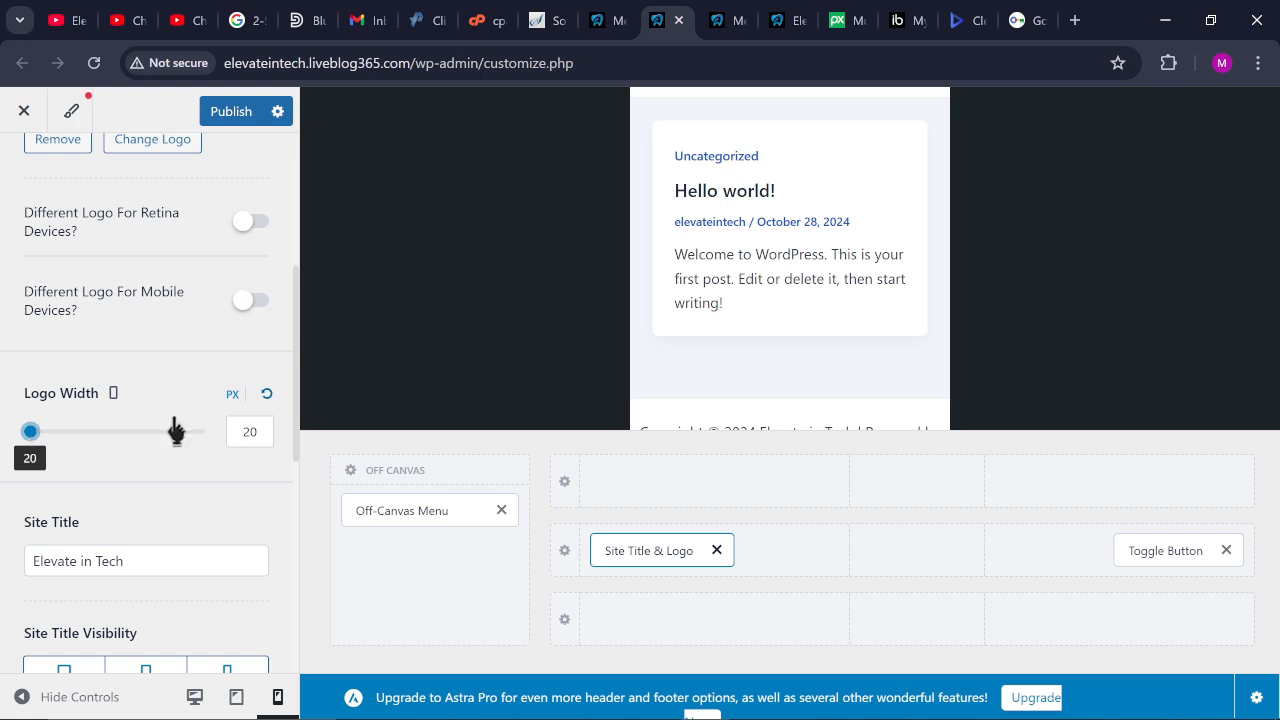
click(226, 115)
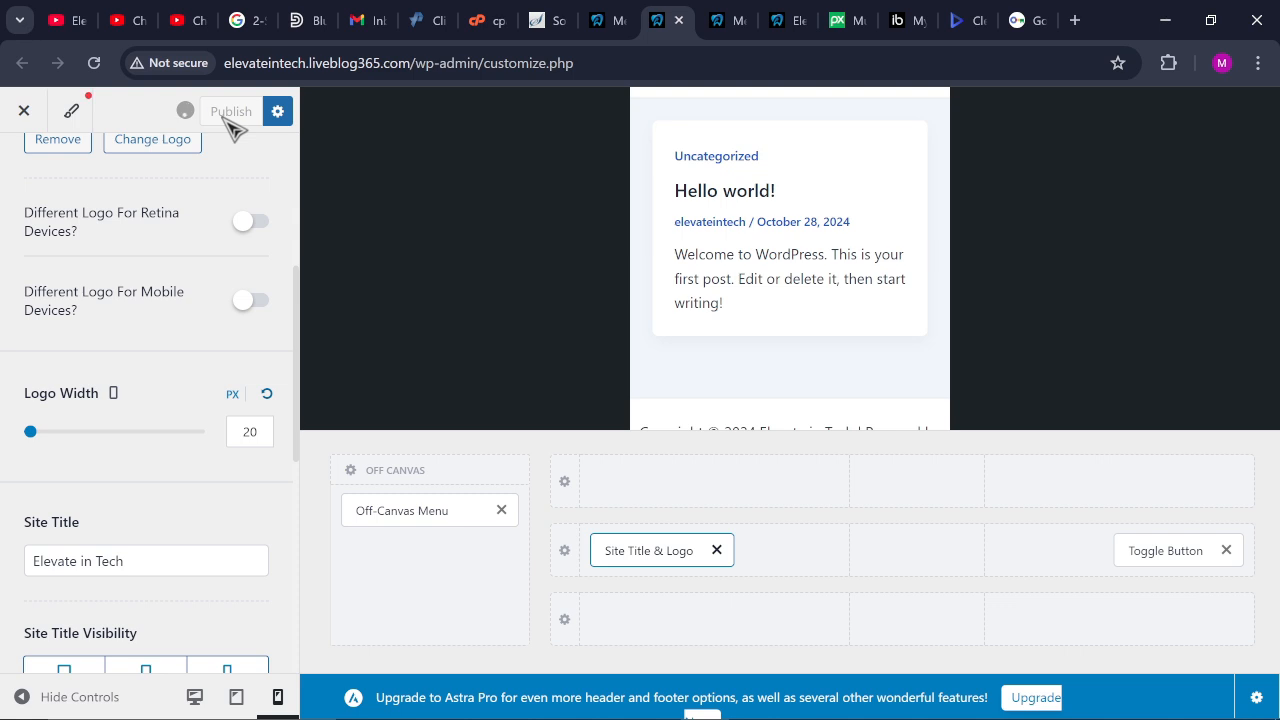
Reload the live site and check its header in the developer tools' iPhone 14 Pro Max emulation, closing the tools when done
click(788, 28)
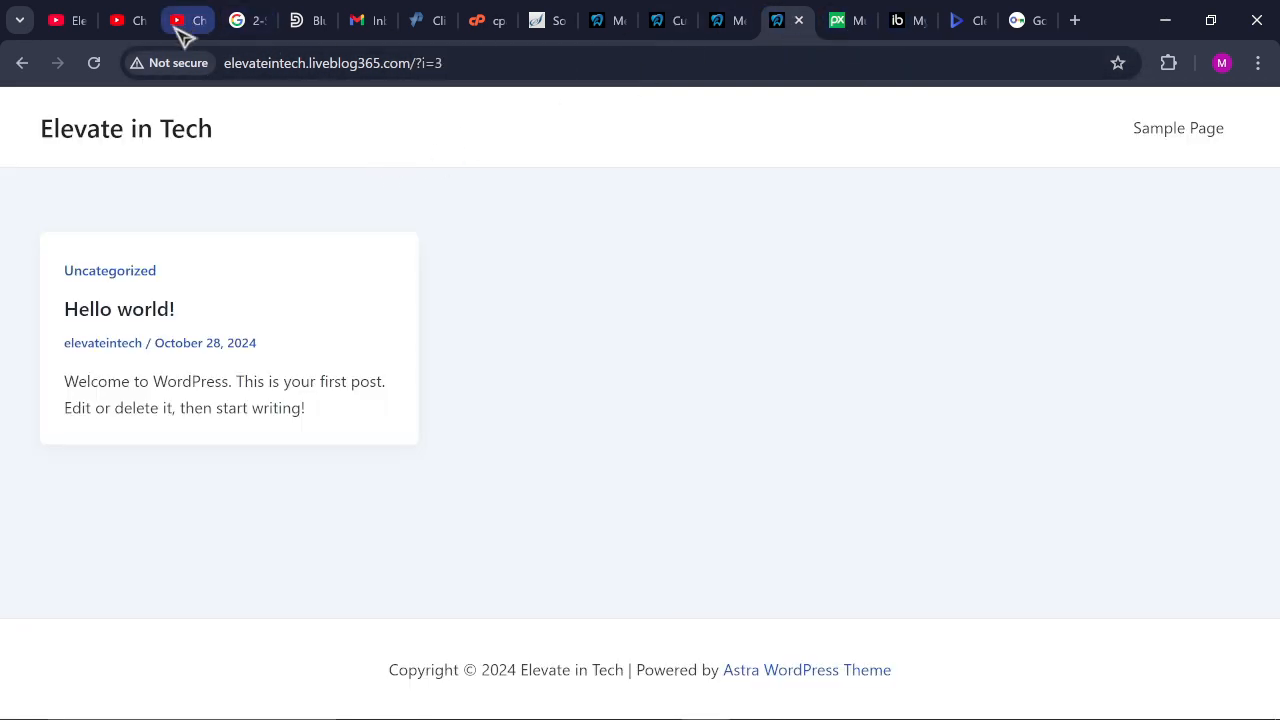
click(94, 63)
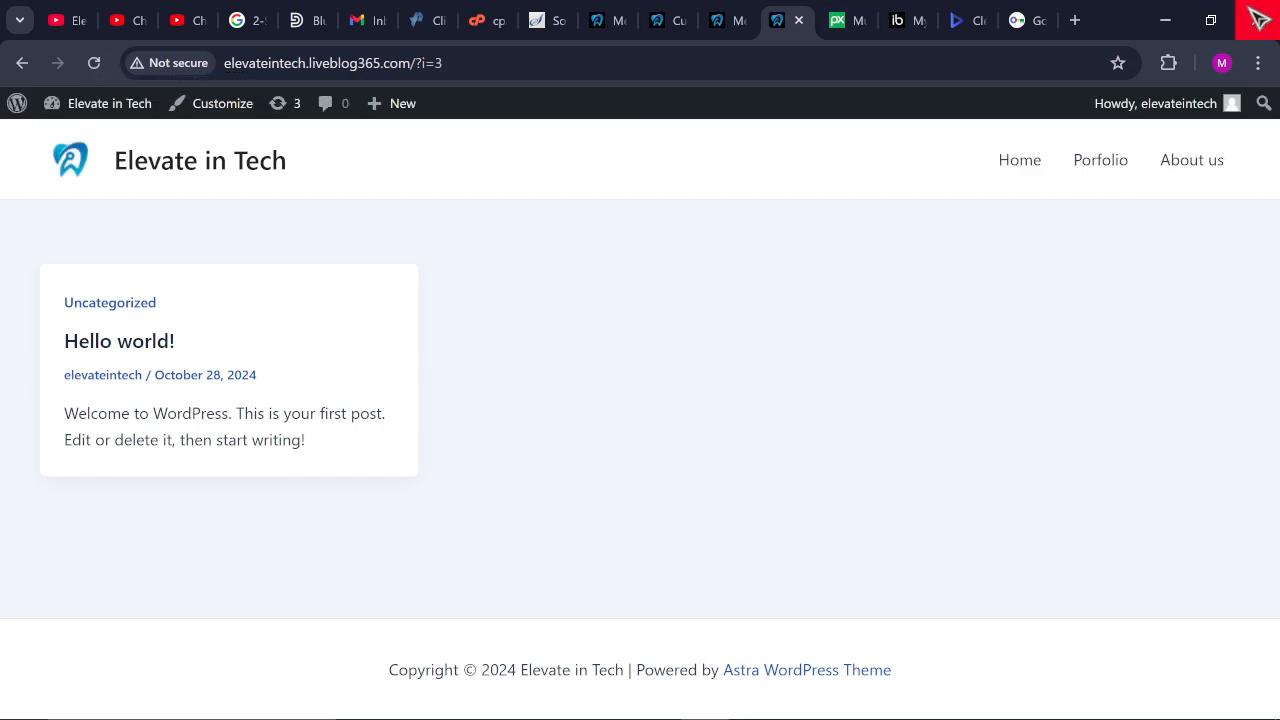
right_click(656, 374)
scroll(835, 330, down, 3)
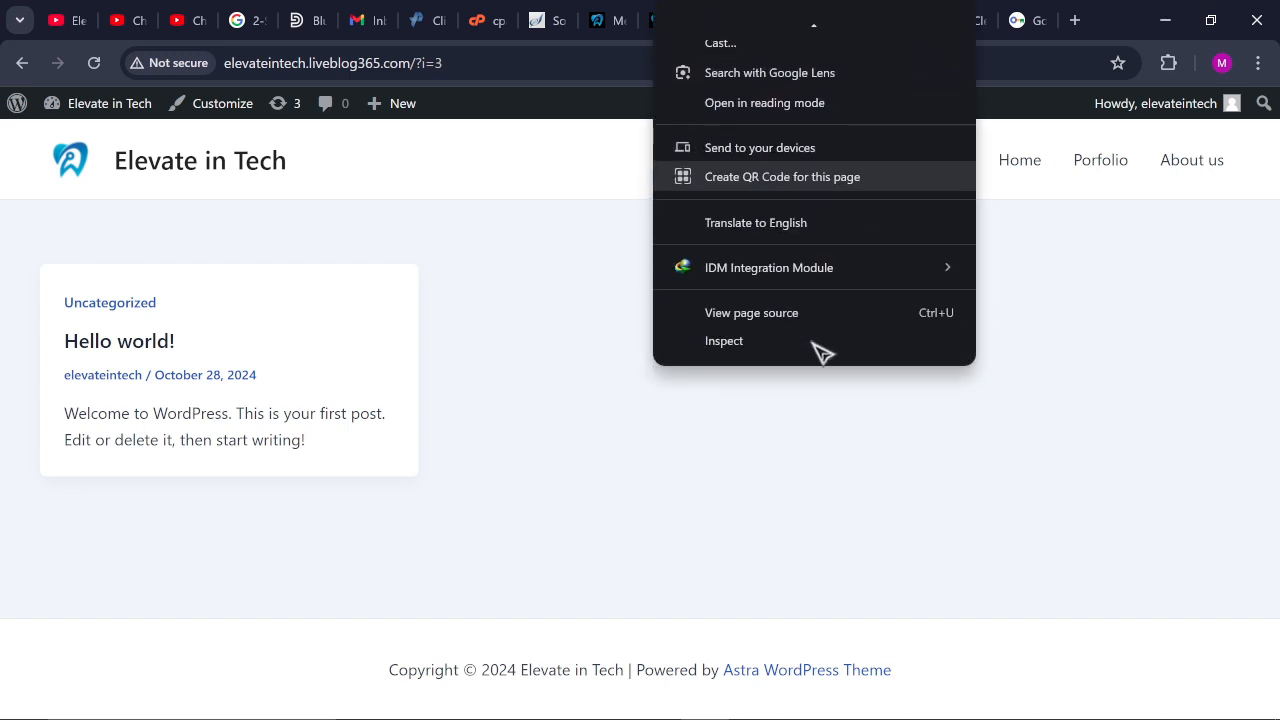
click(740, 341)
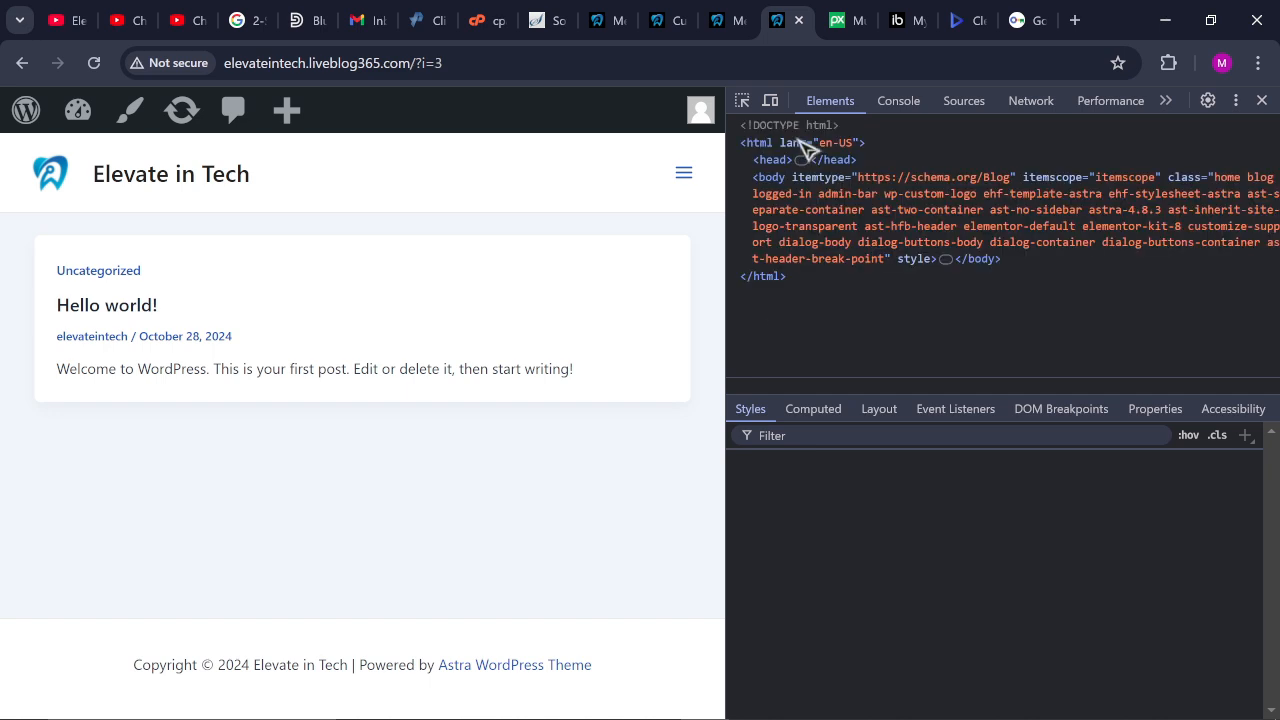
click(770, 100)
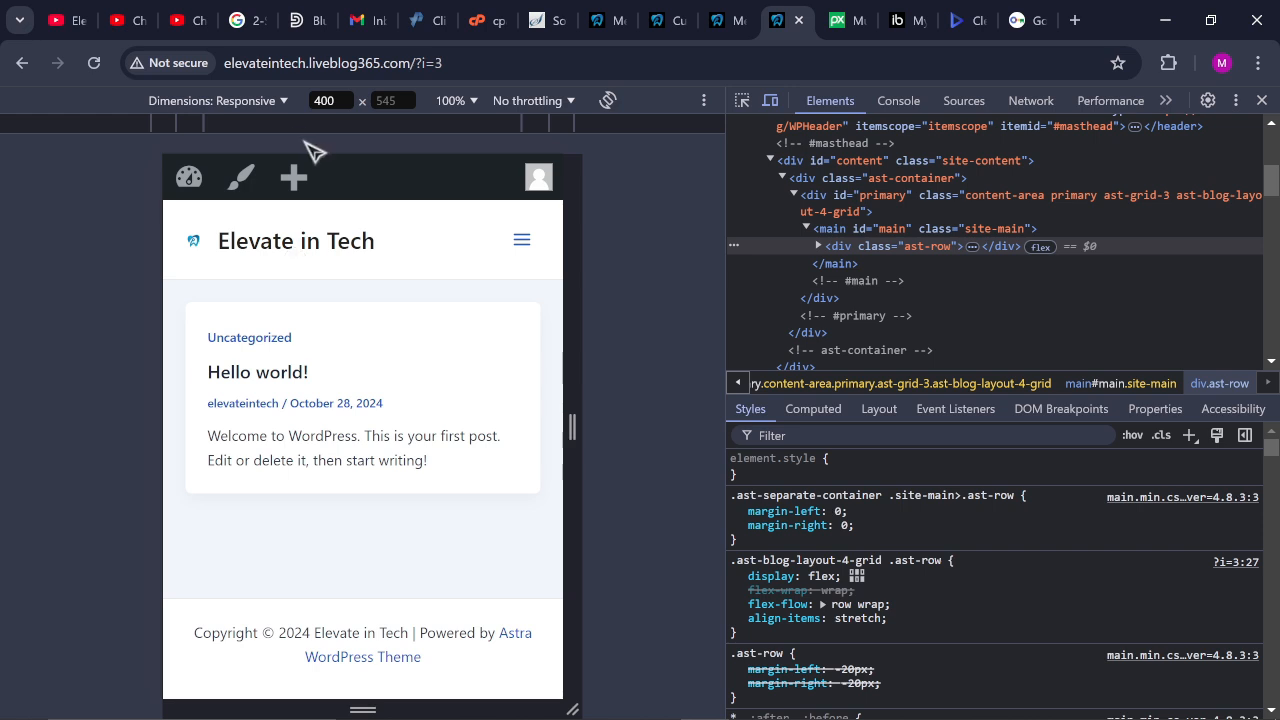
click(284, 103)
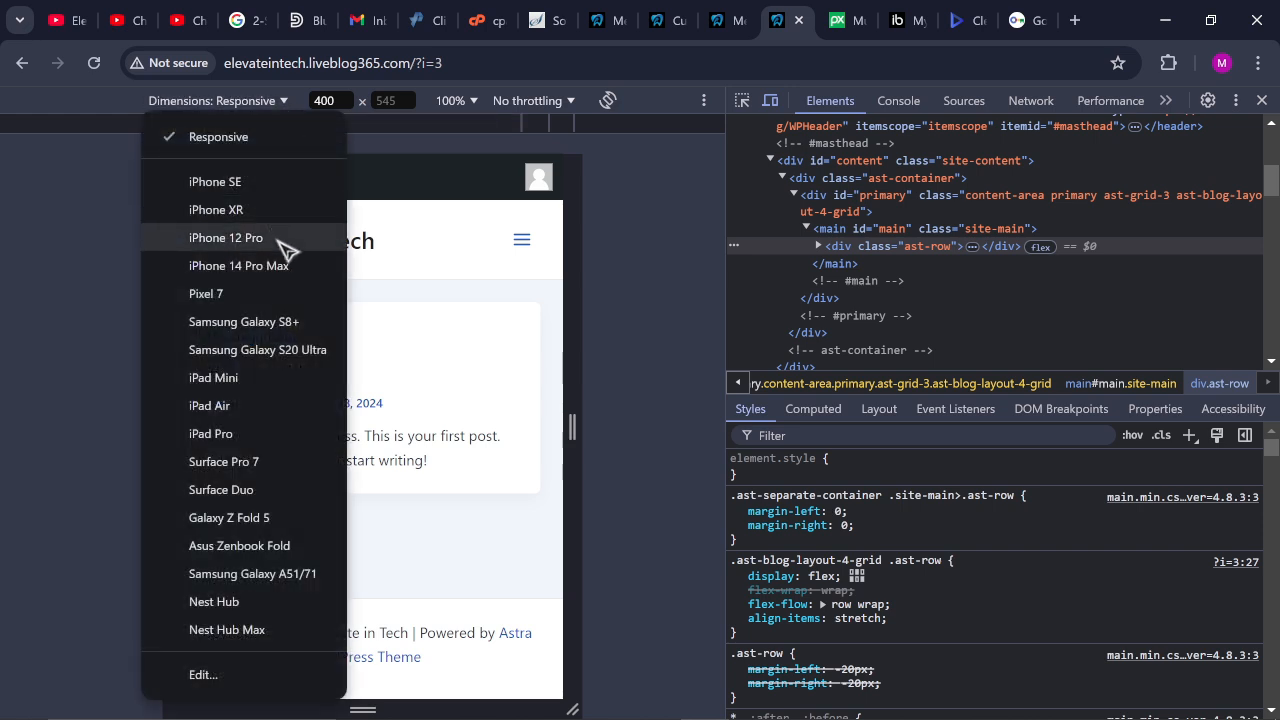
click(262, 265)
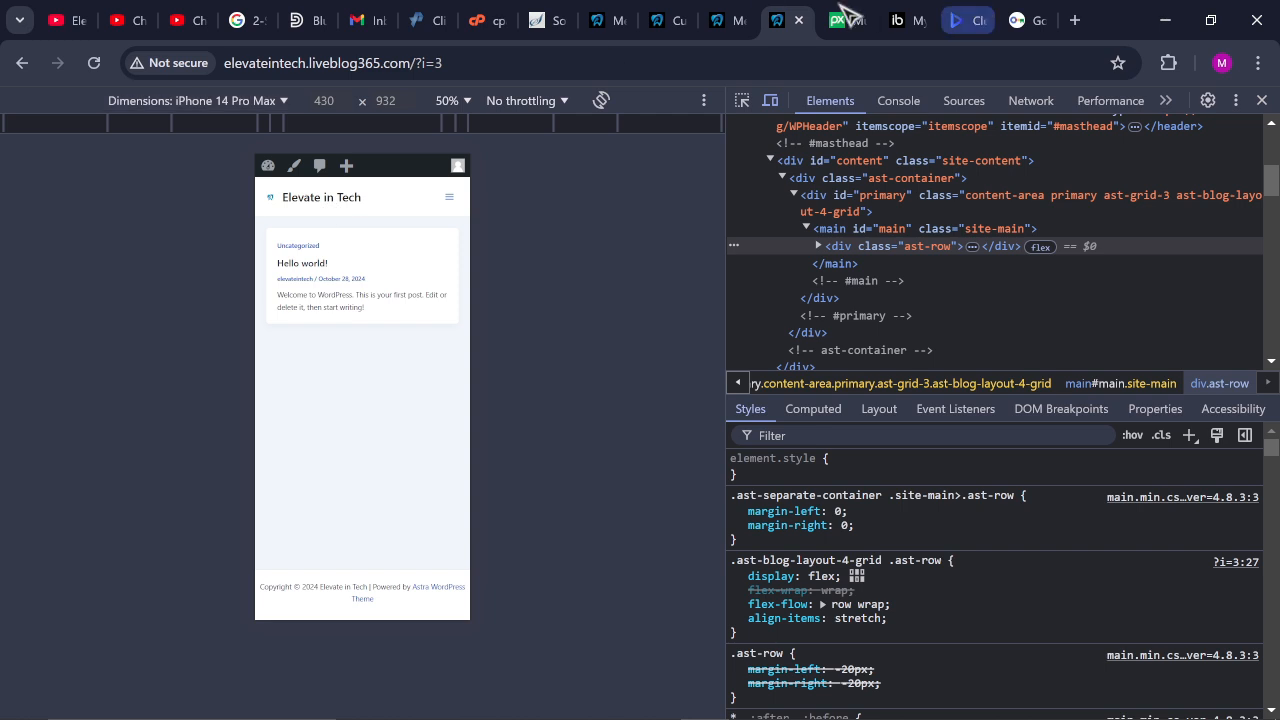
click(1263, 101)
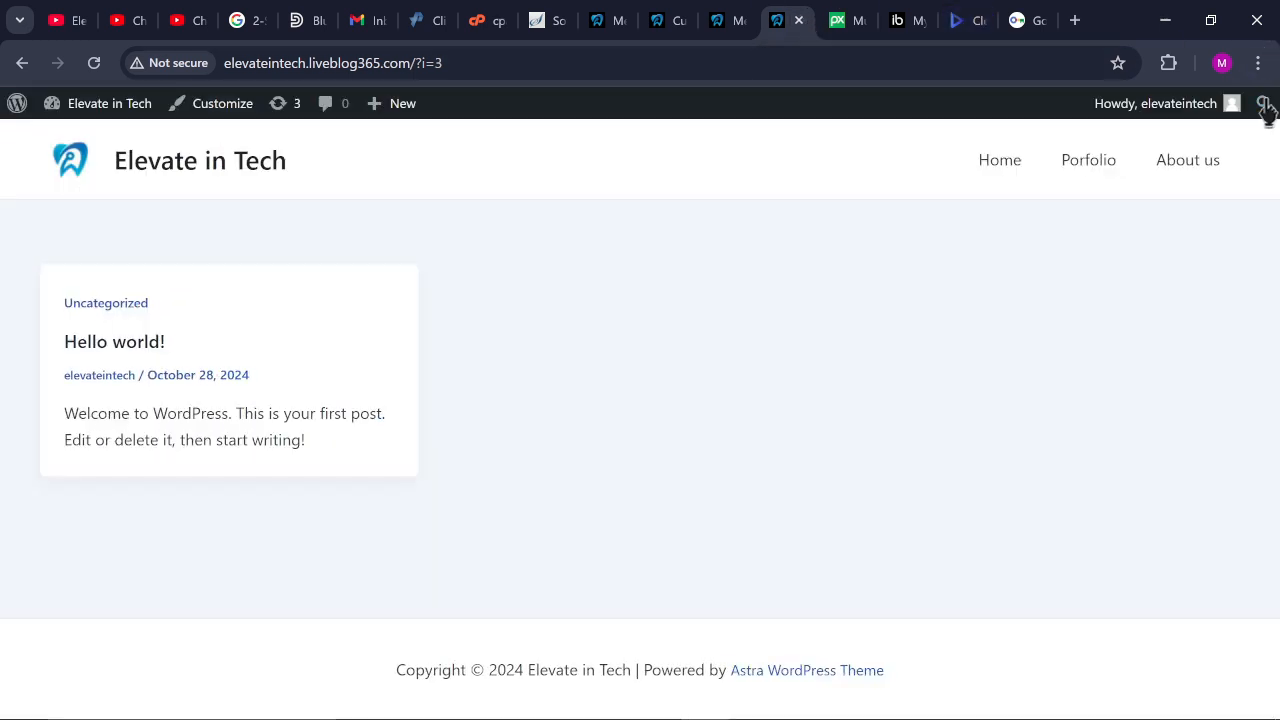
Back in the customizer, set the mobile Logo Width to 40 px and publish the changes
click(612, 20)
click(673, 21)
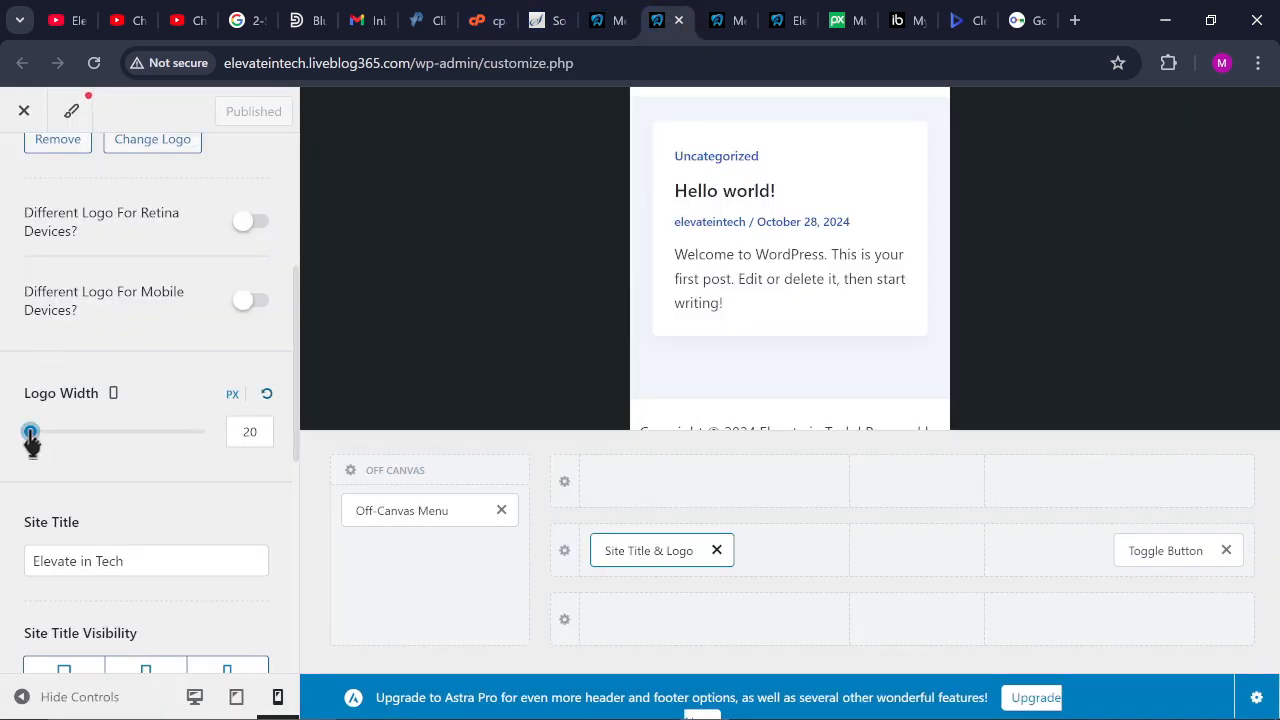
drag(31, 436, 42, 438)
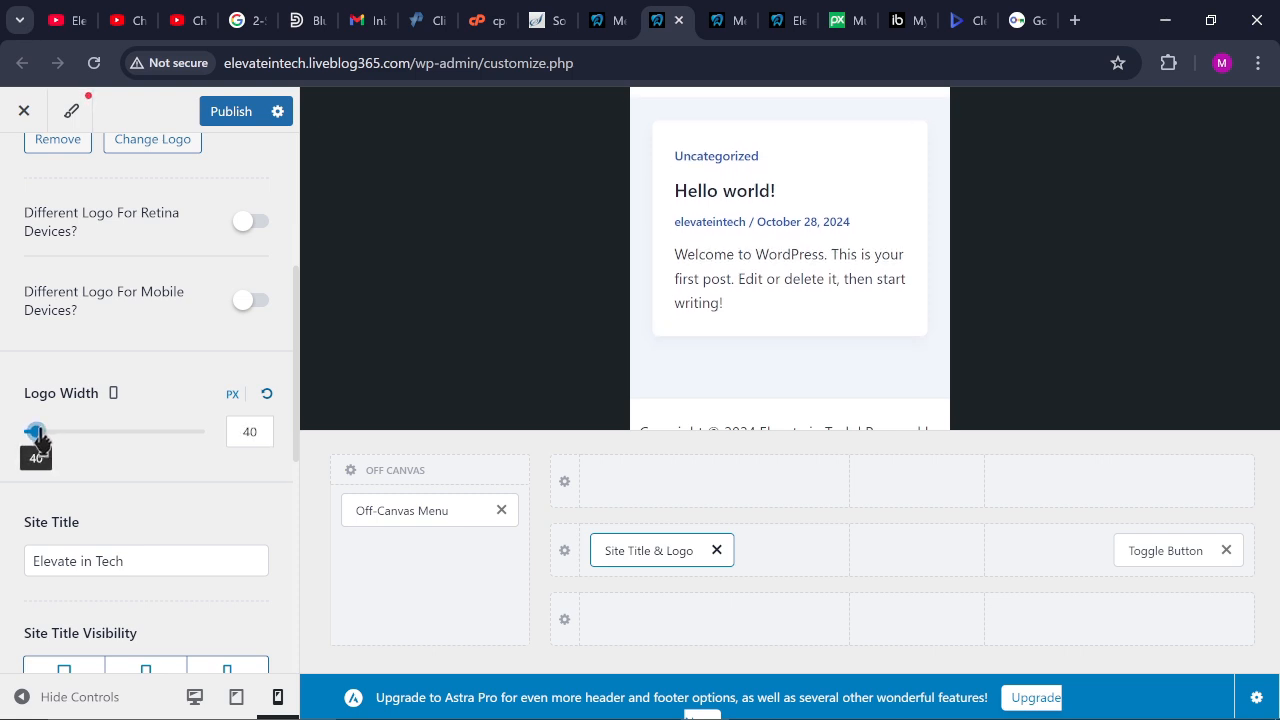
click(236, 115)
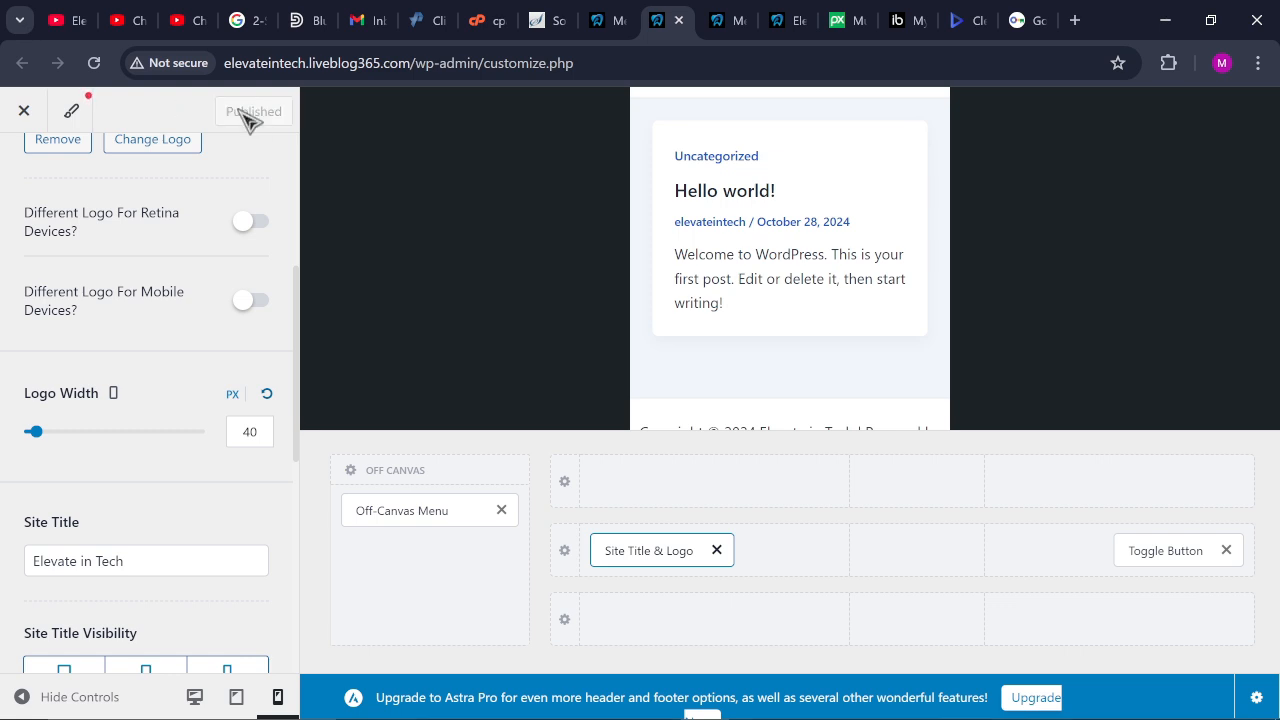
Reload the live site, check the mobile logo and expand and collapse the toggle menu in phone emulation, and return to the customizer
click(808, 20)
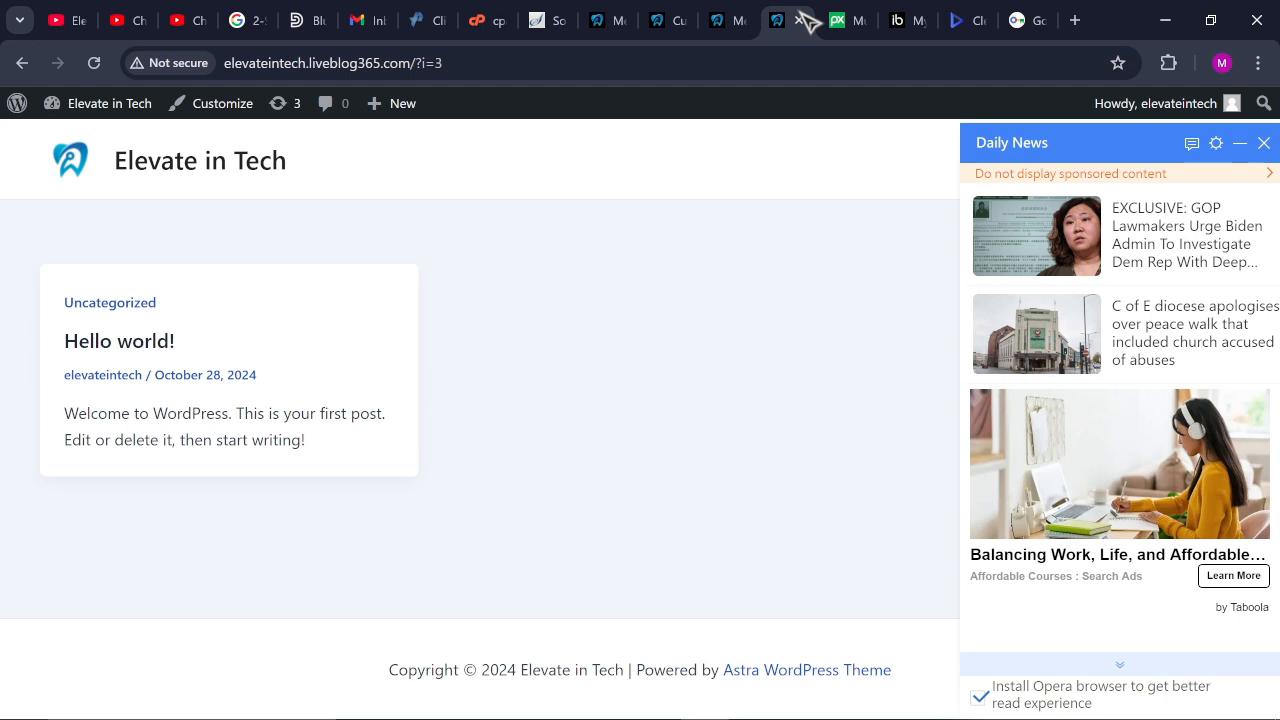
click(101, 66)
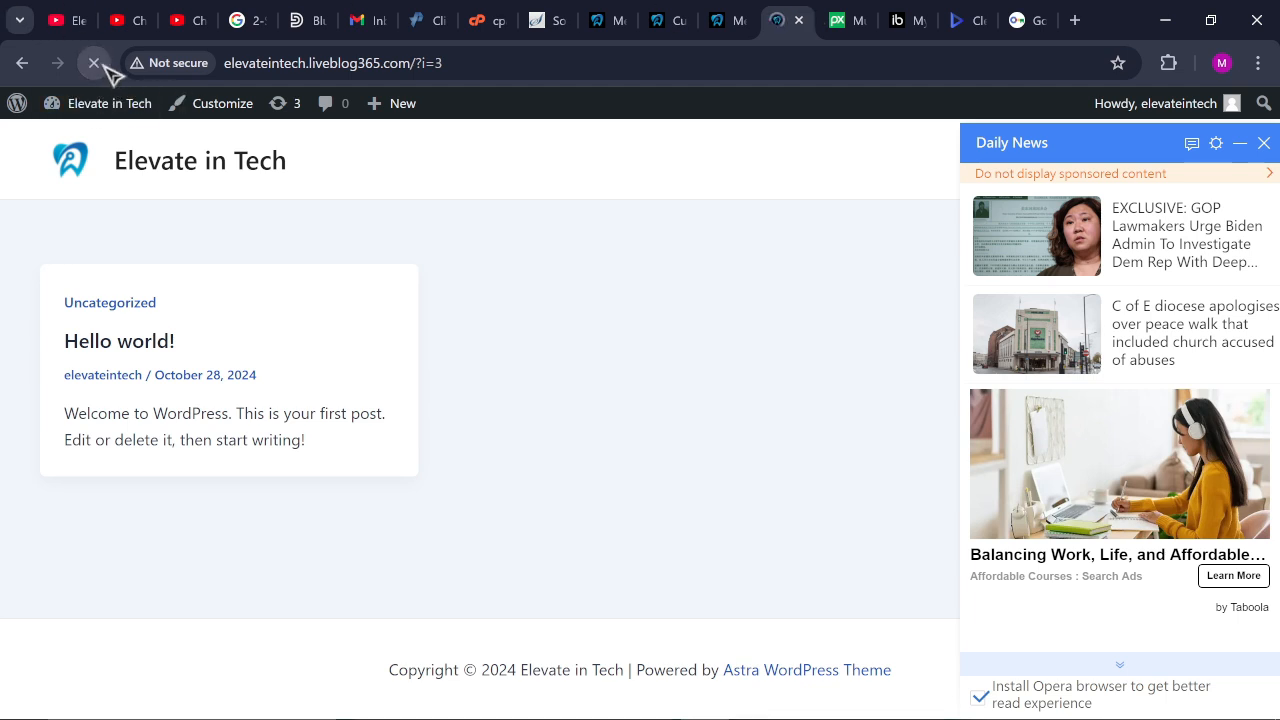
click(1264, 143)
right_click(718, 255)
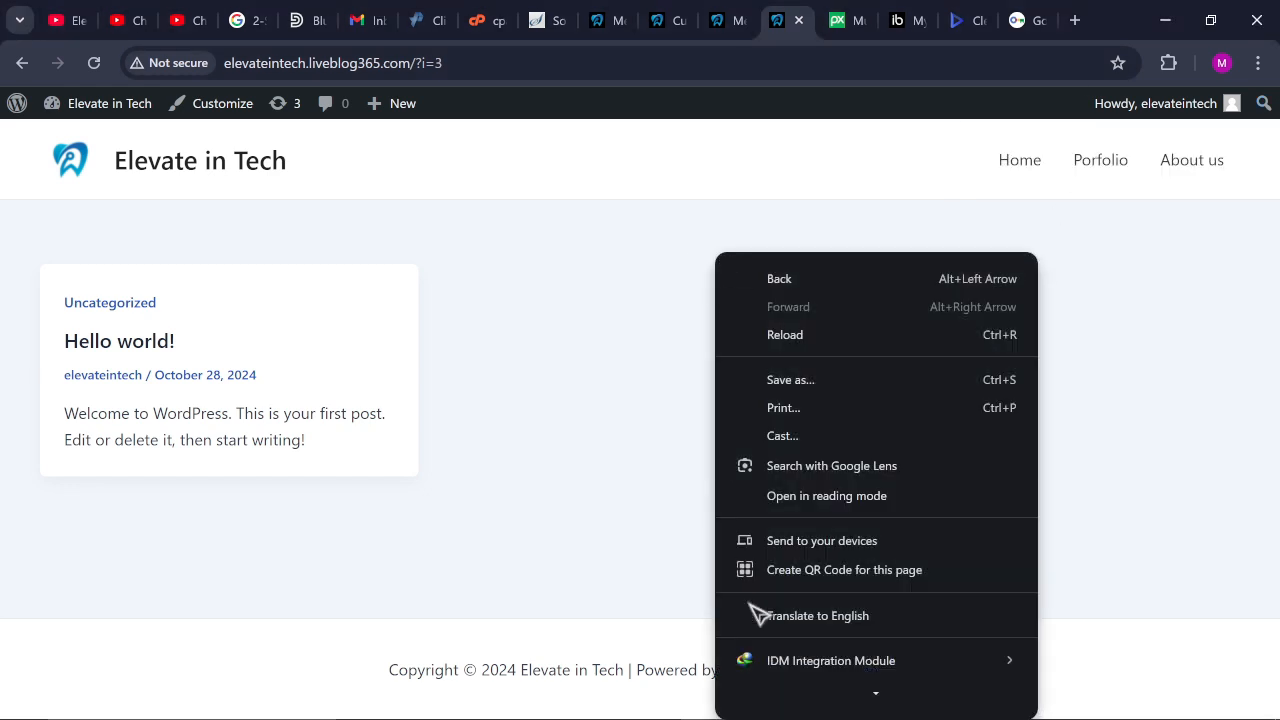
click(830, 692)
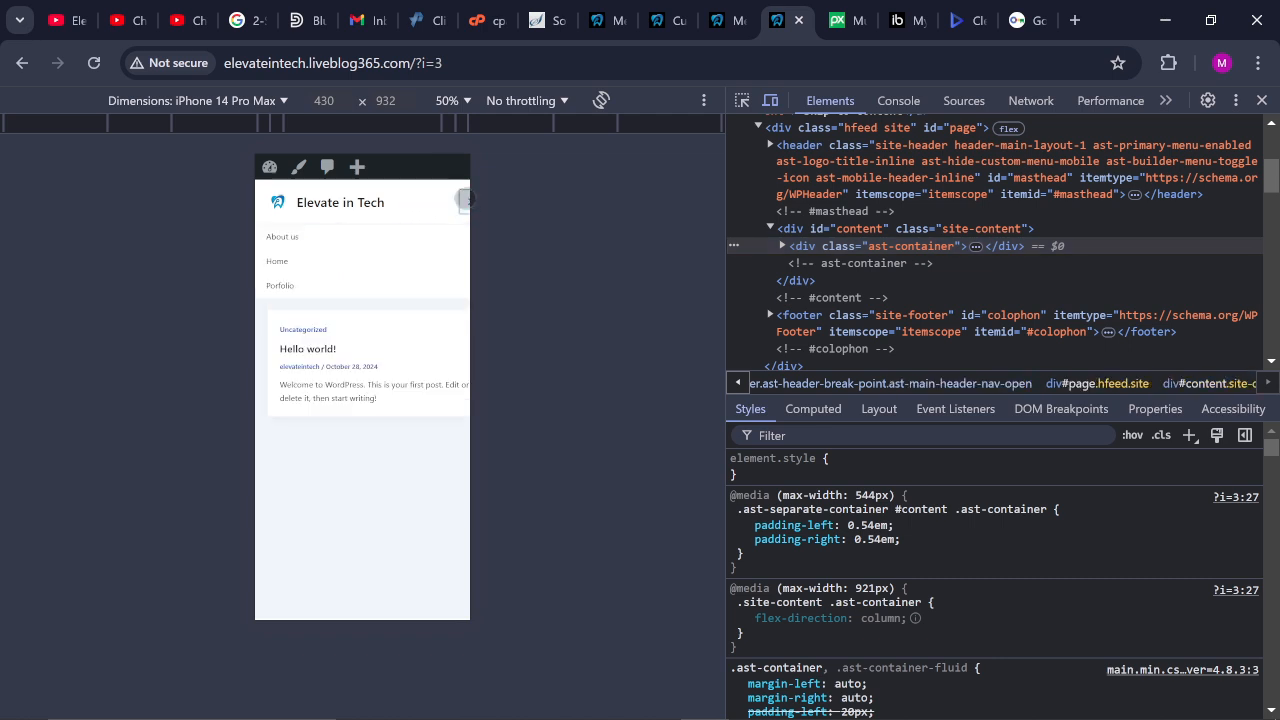
click(465, 200)
click(465, 200)
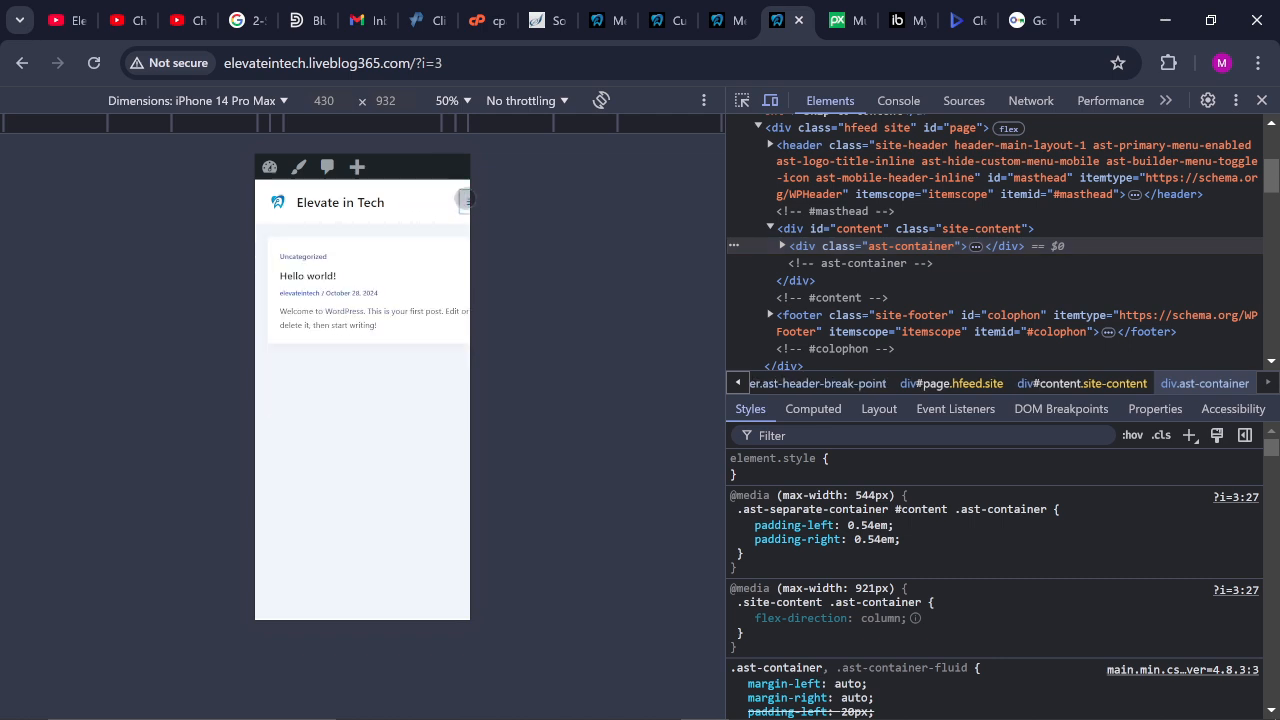
click(1261, 101)
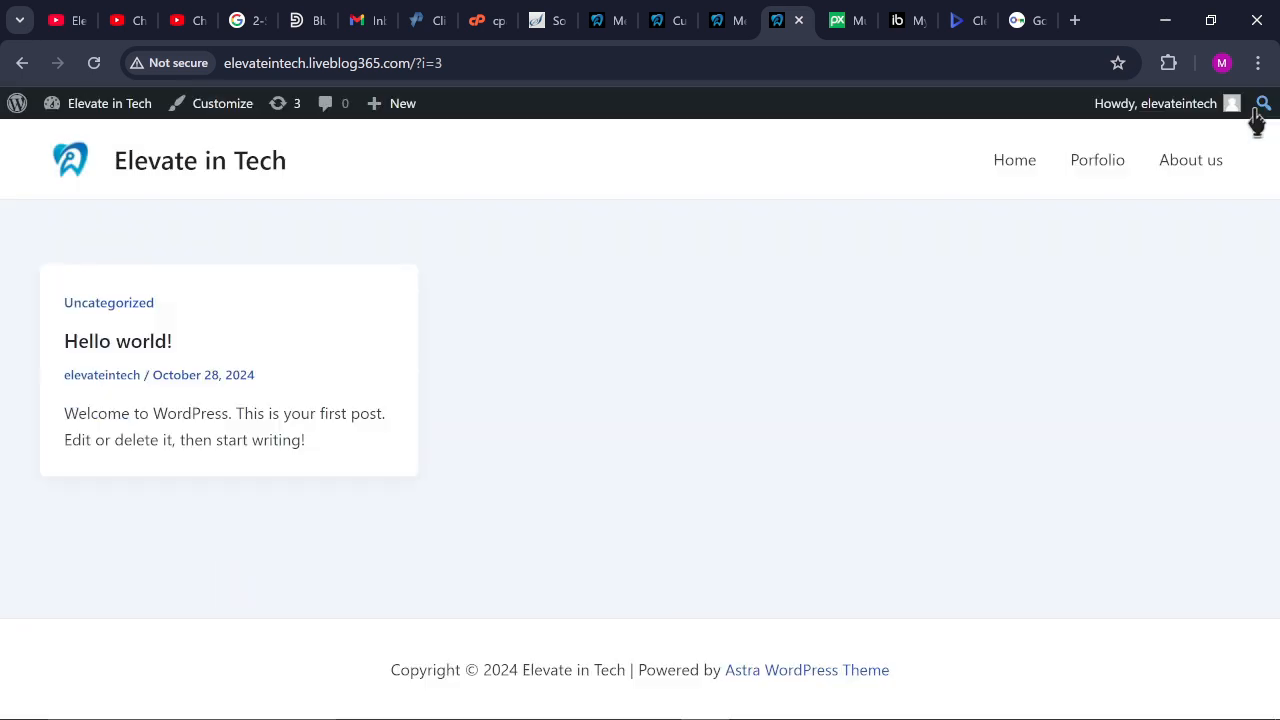
click(668, 14)
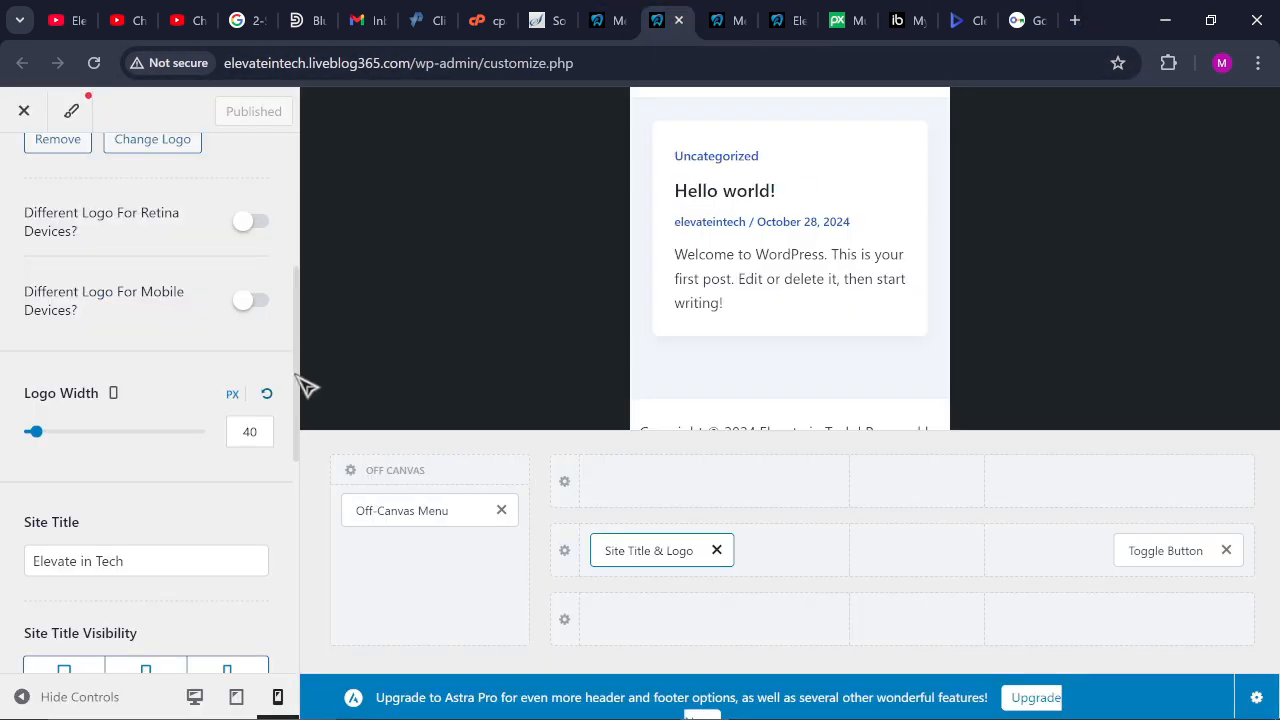
Switch the preview back to desktop and return from the logo settings to the Header Builder elements
drag(295, 376, 323, 366)
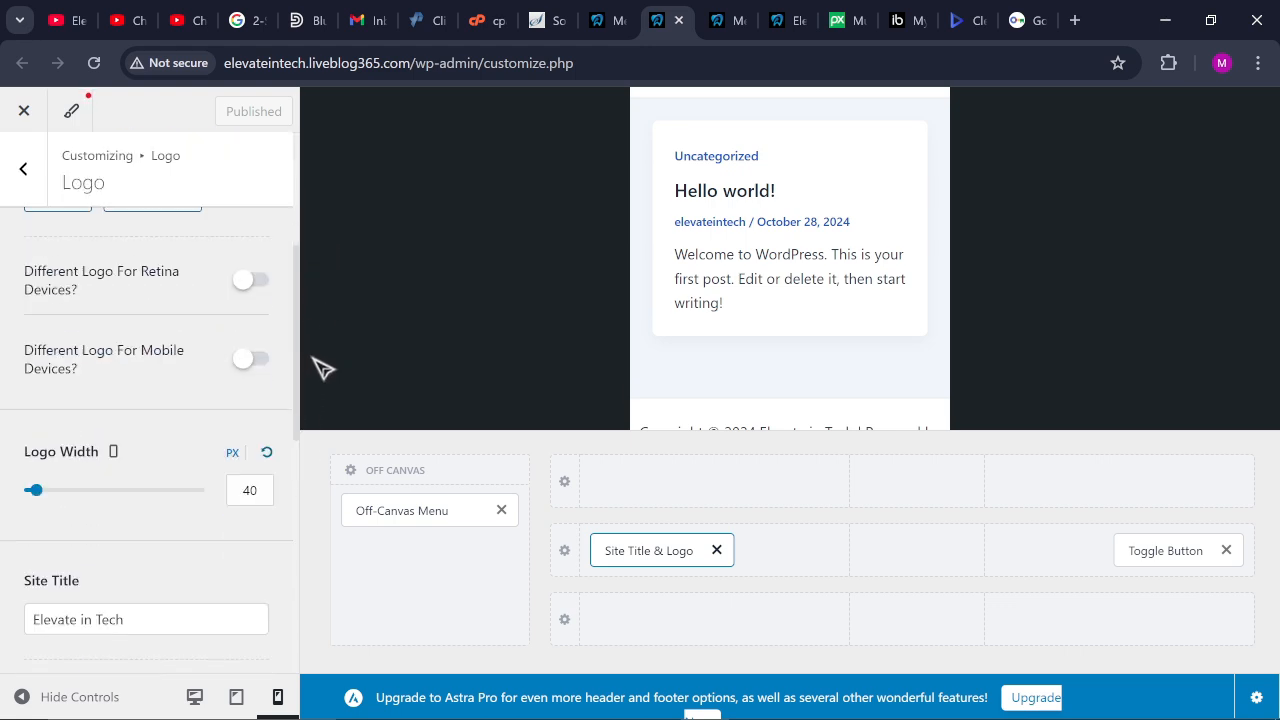
click(194, 698)
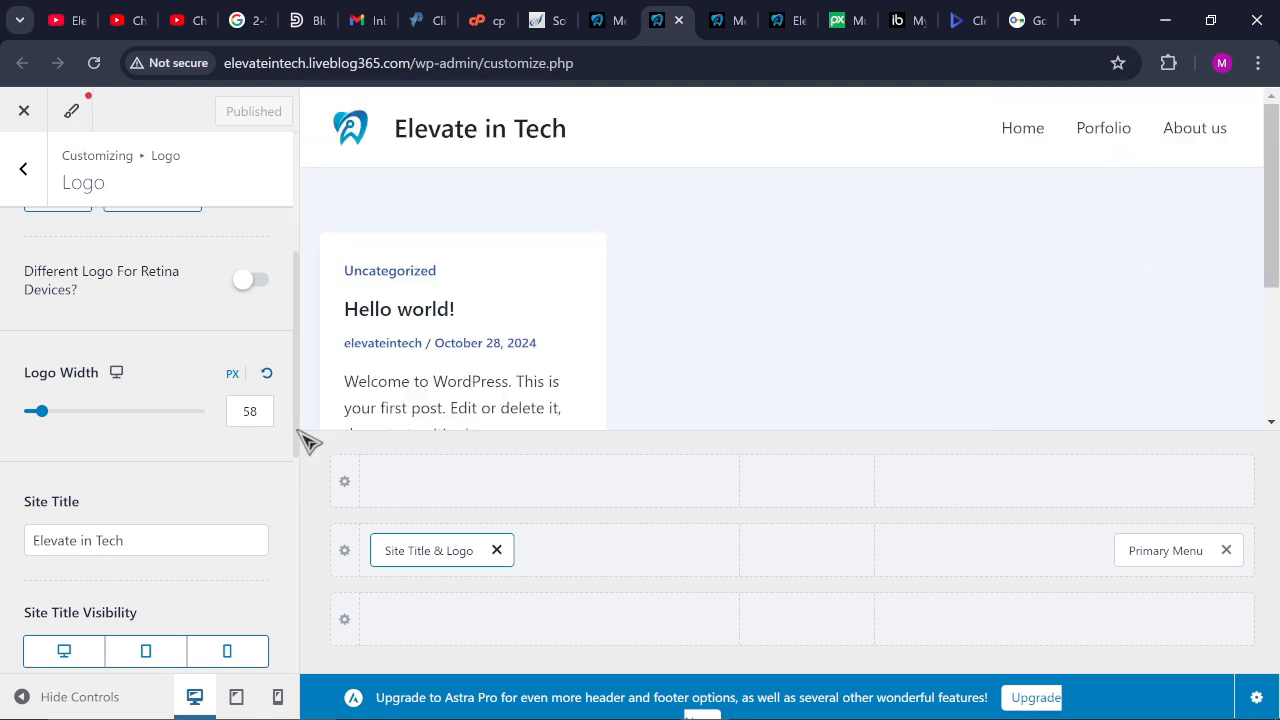
drag(300, 431, 303, 230)
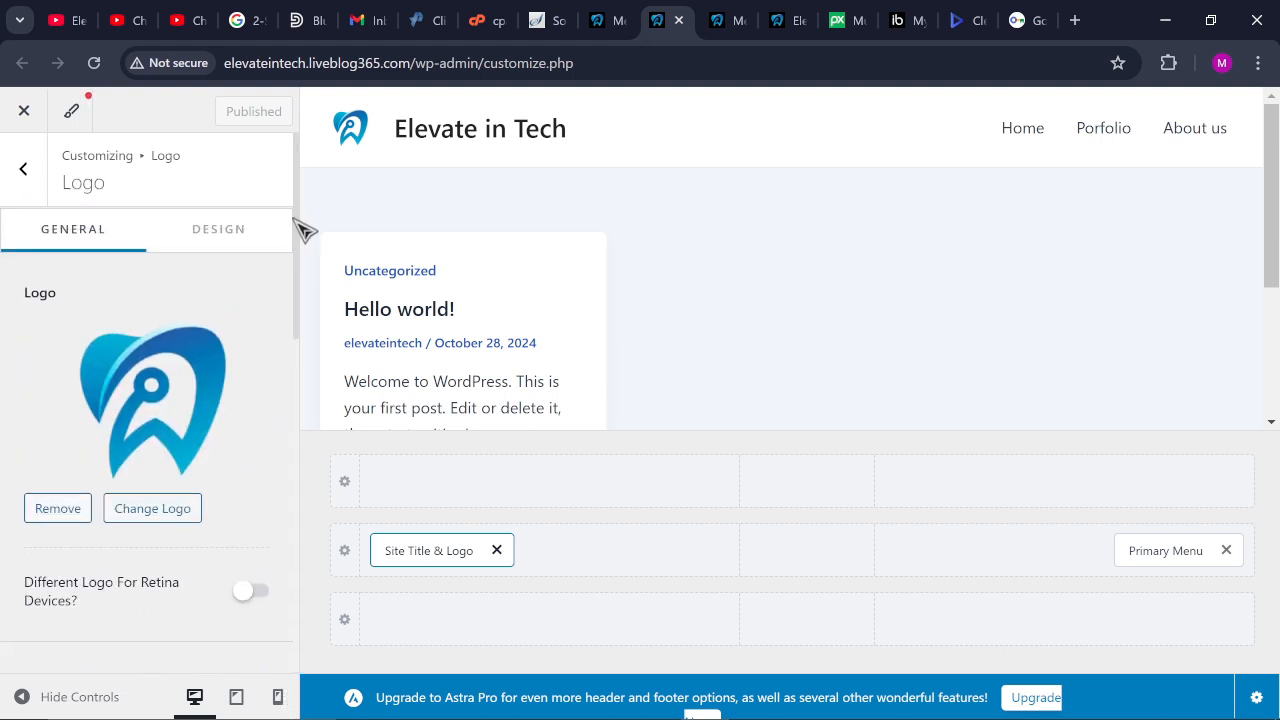
click(43, 199)
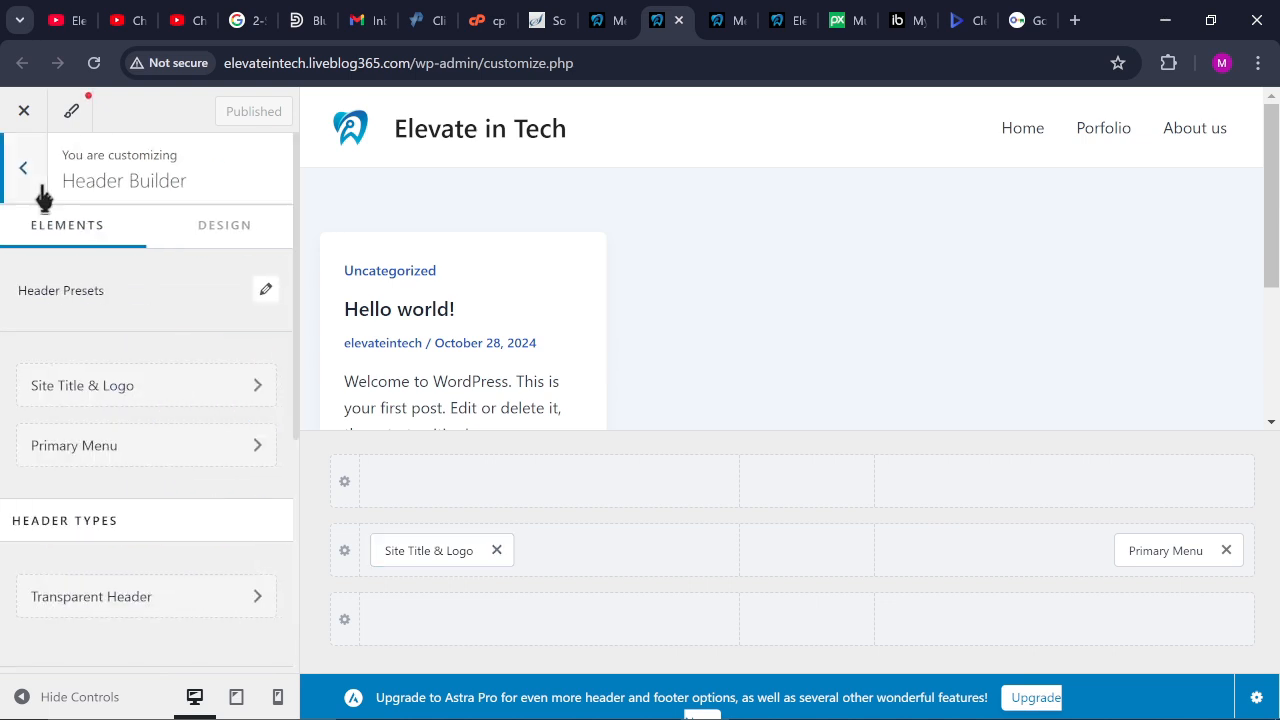
scroll(305, 255, down, 1)
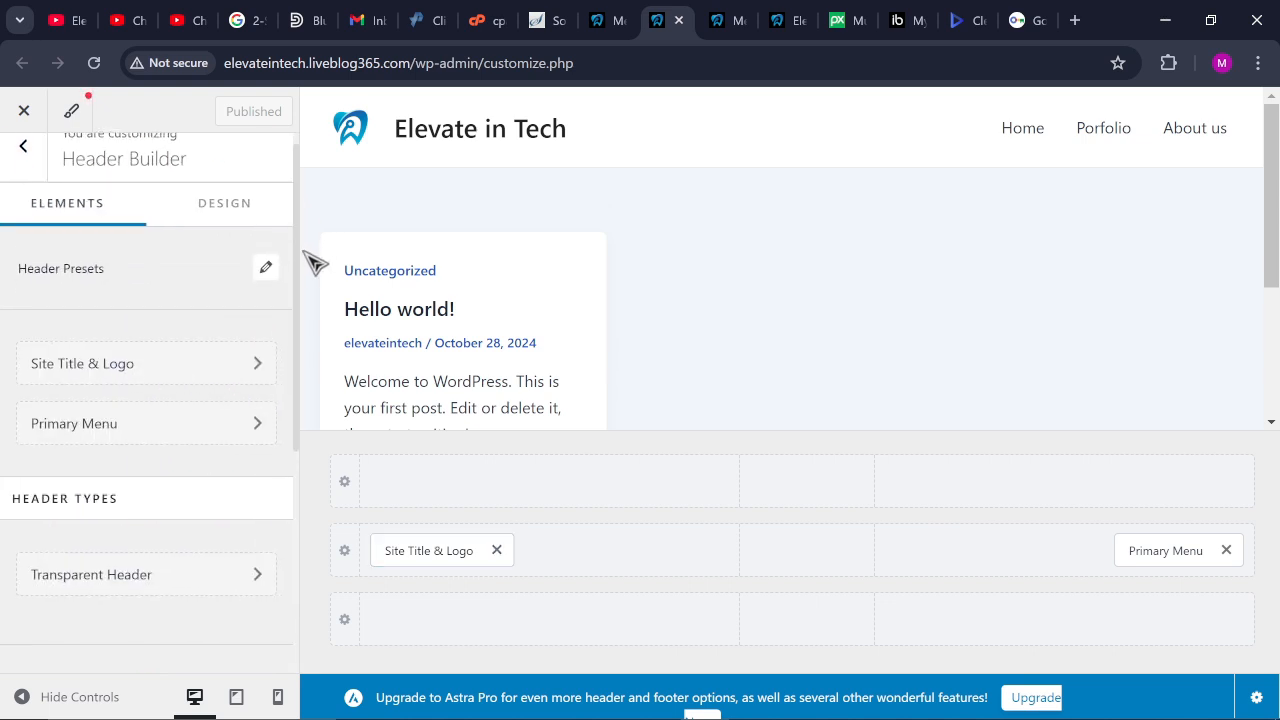
scroll(305, 245, up, 1)
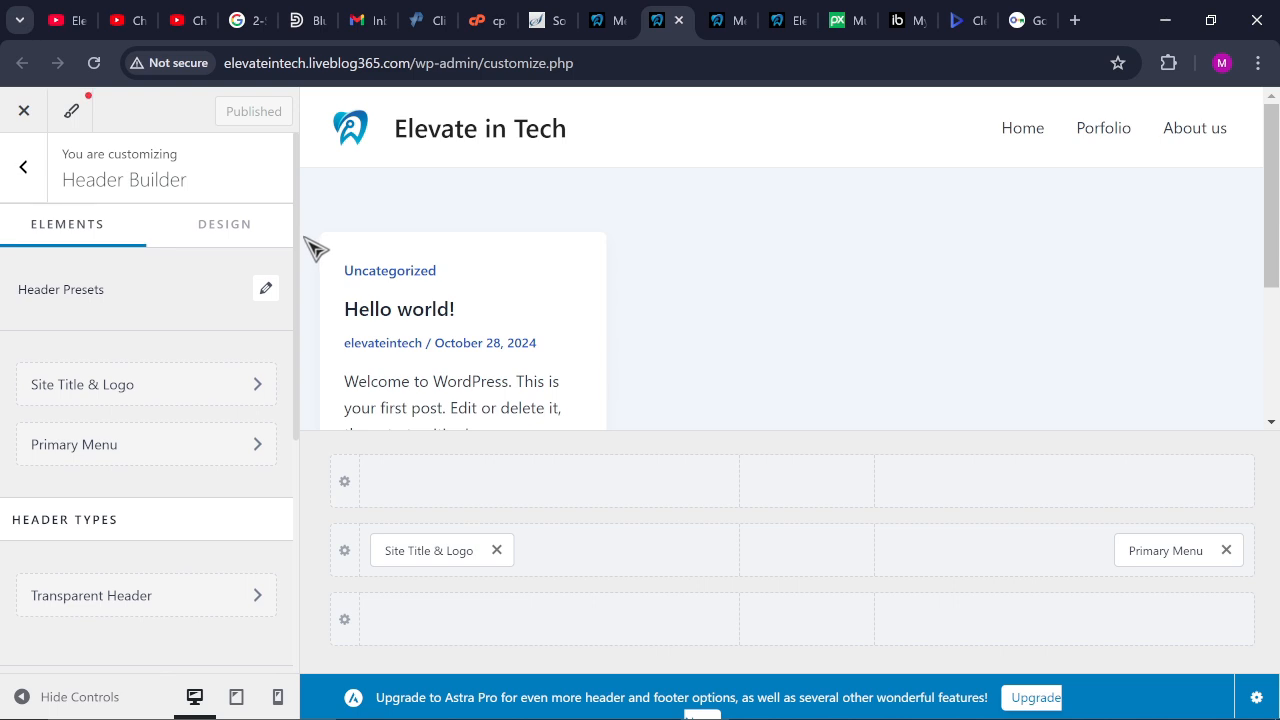
scroll(312, 275, down, 3)
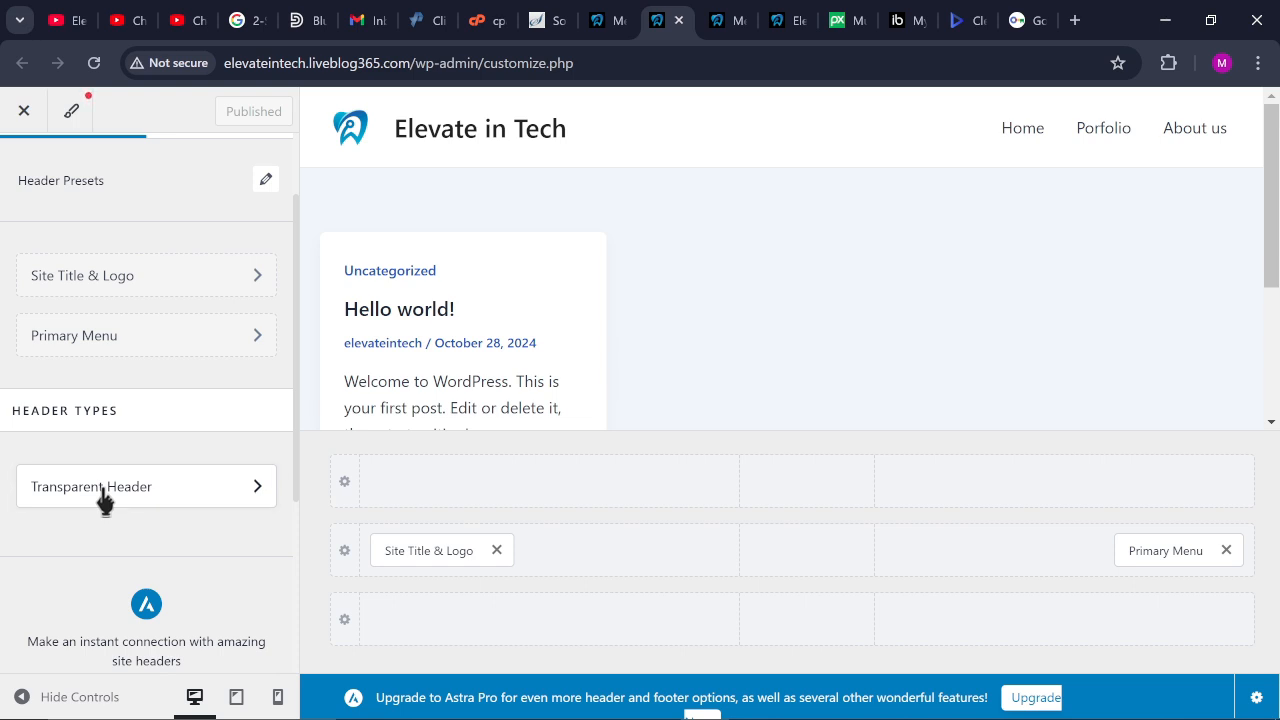
Enable the transparent header on the complete website and publish the change
click(213, 494)
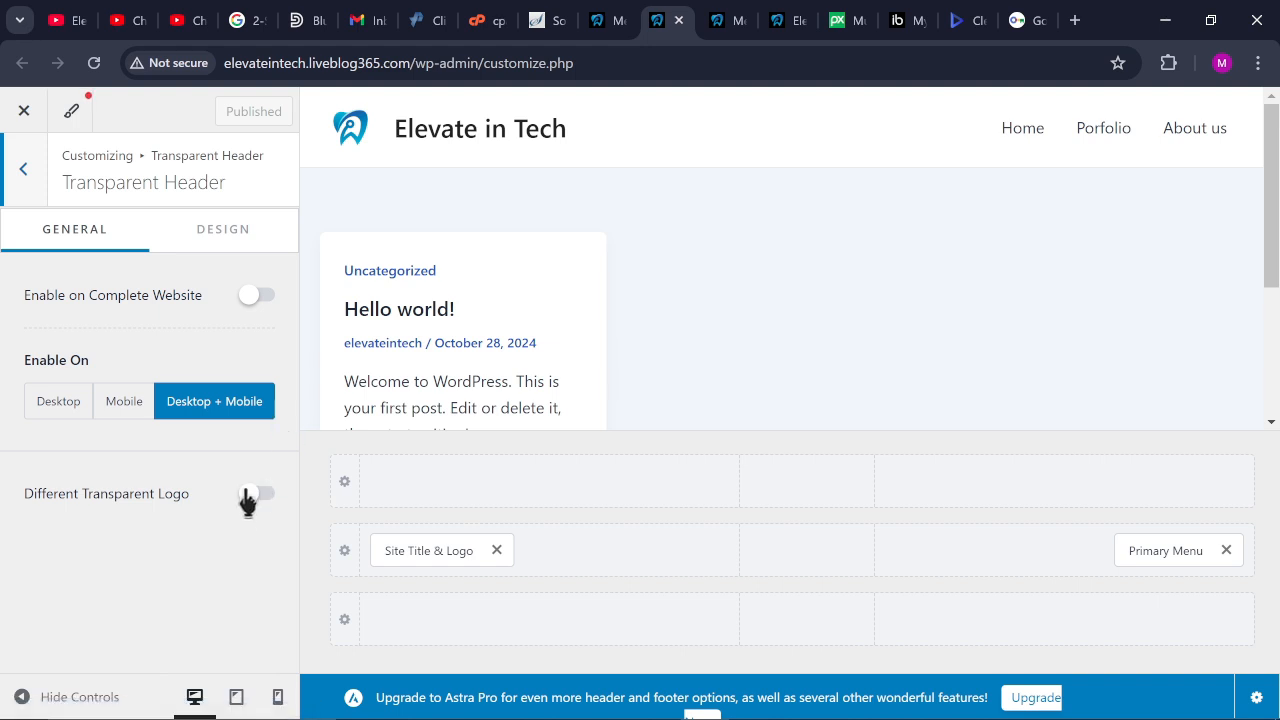
click(238, 238)
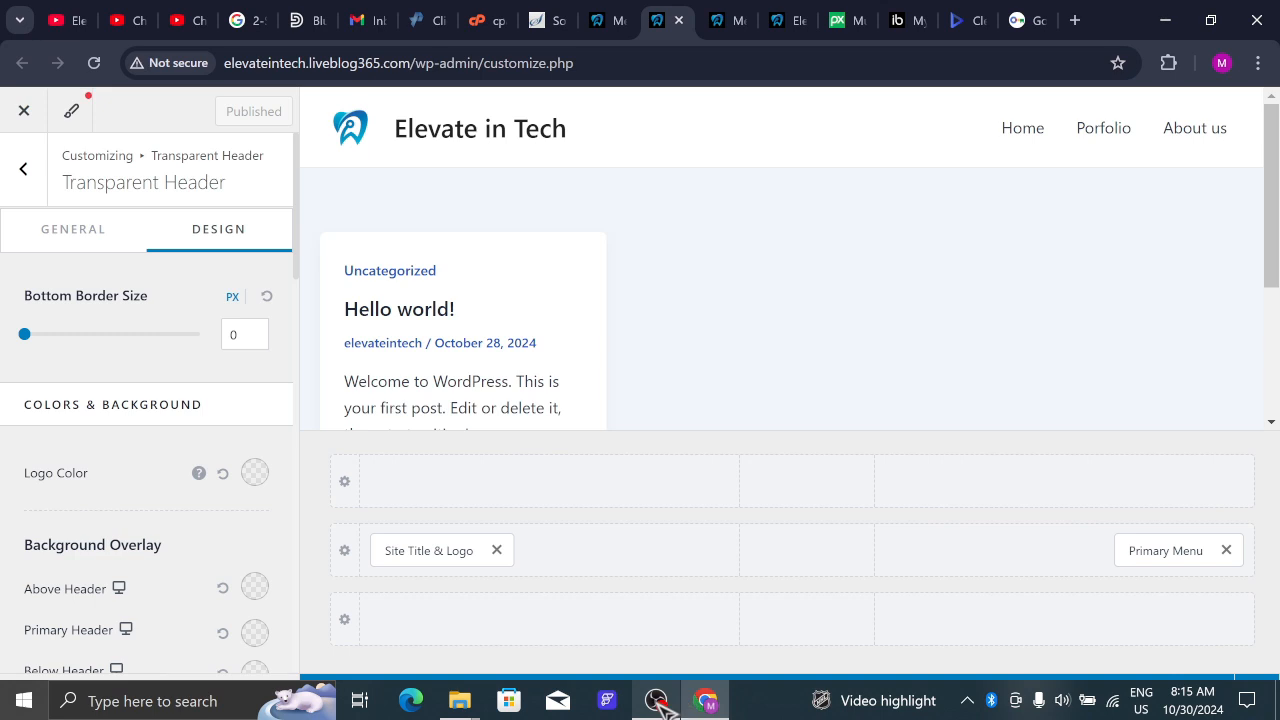
click(660, 698)
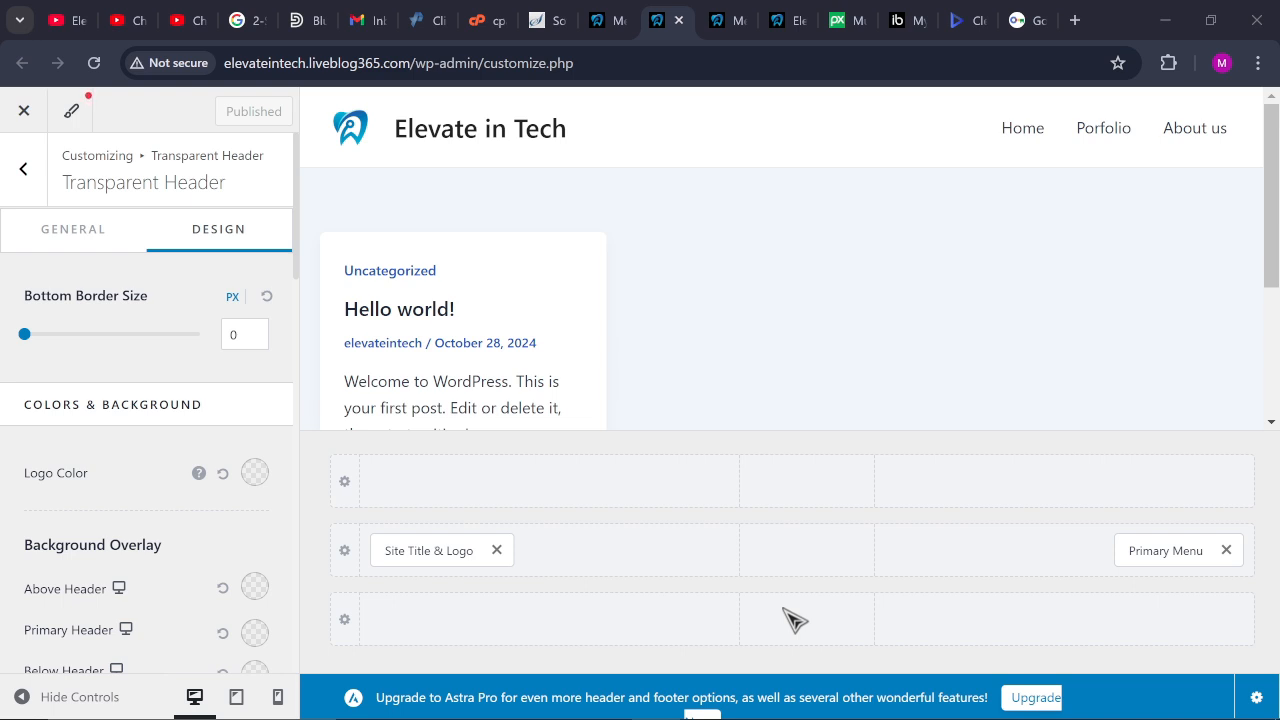
click(1170, 15)
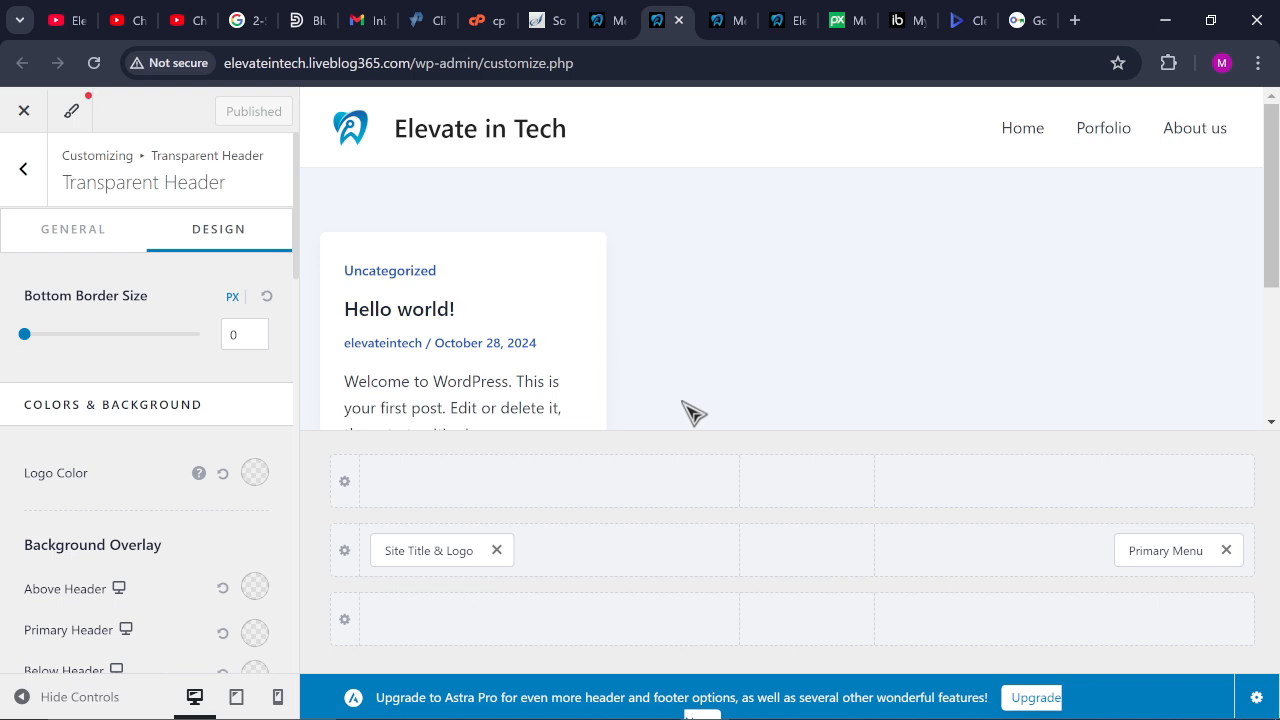
click(90, 250)
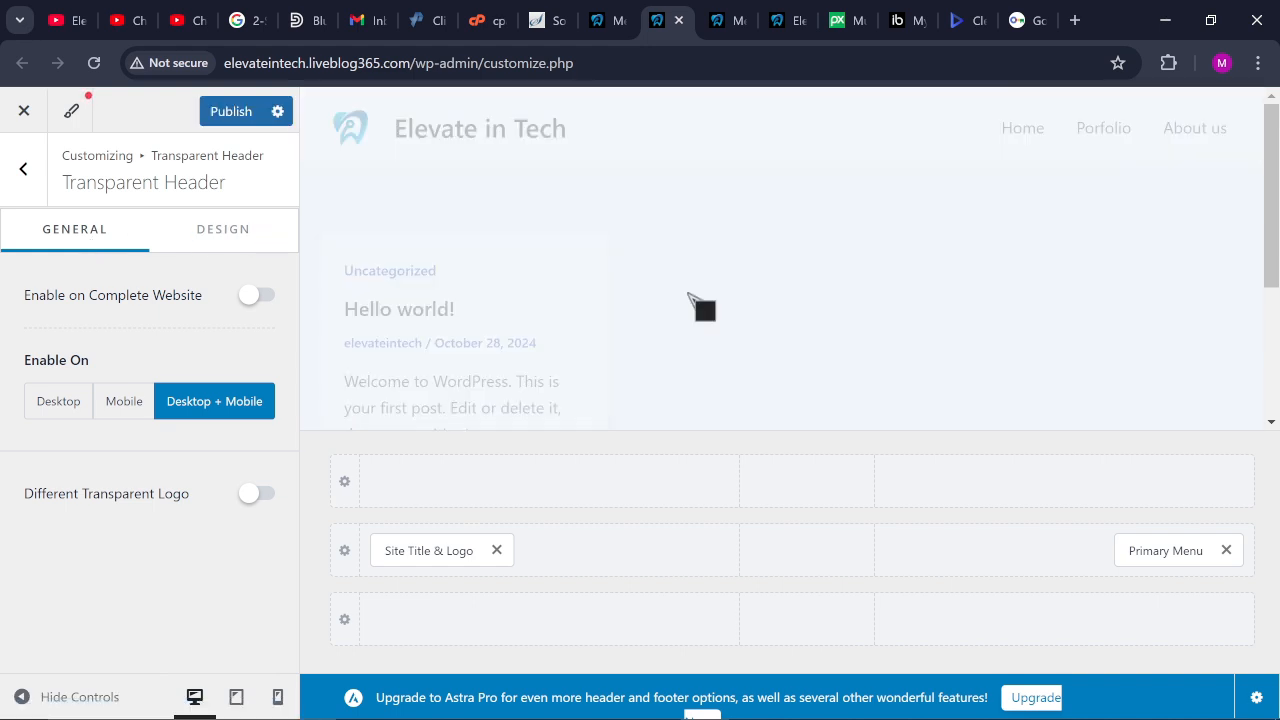
click(256, 300)
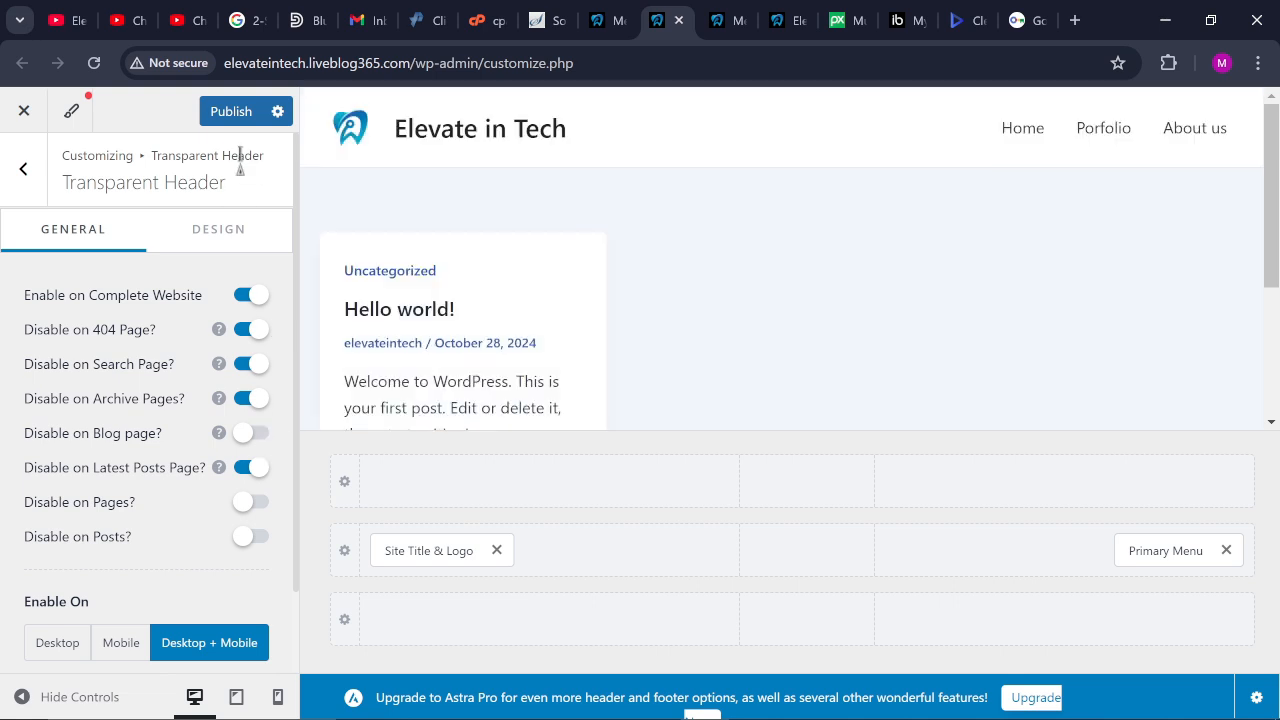
click(236, 128)
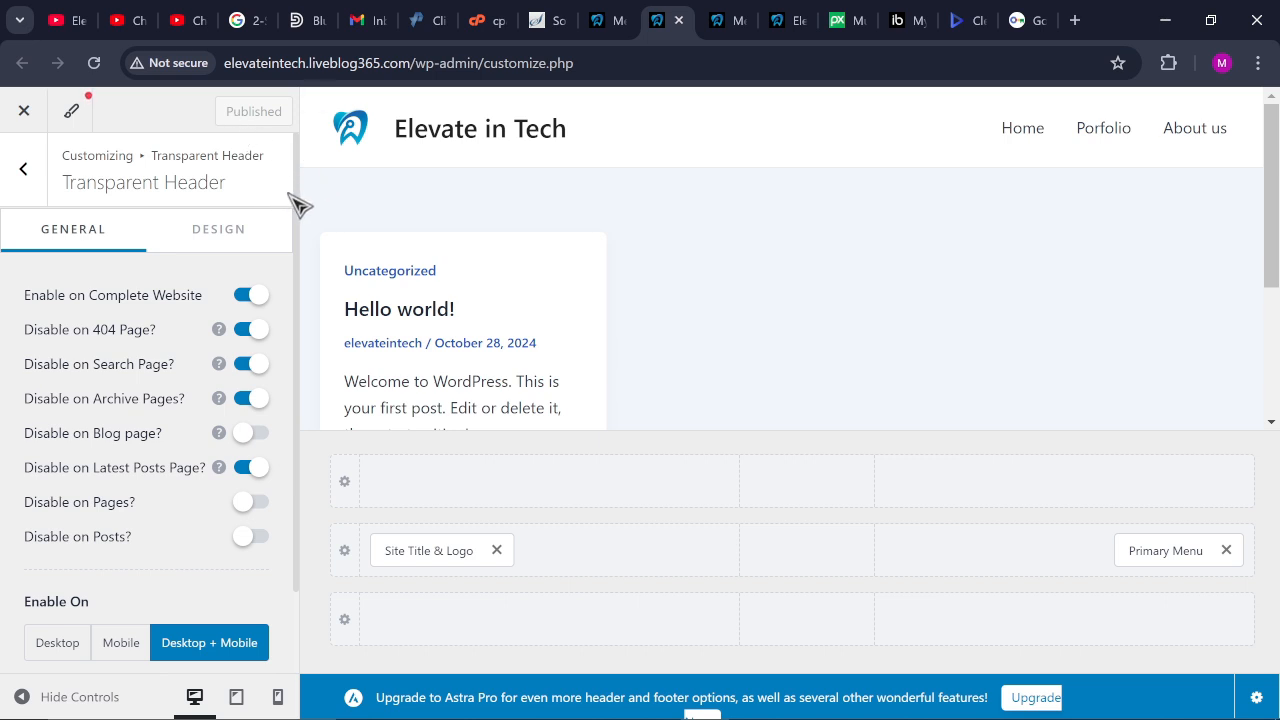
Review the transparent header's general and design options, and return to the Header Builder
scroll(296, 220, down, 1)
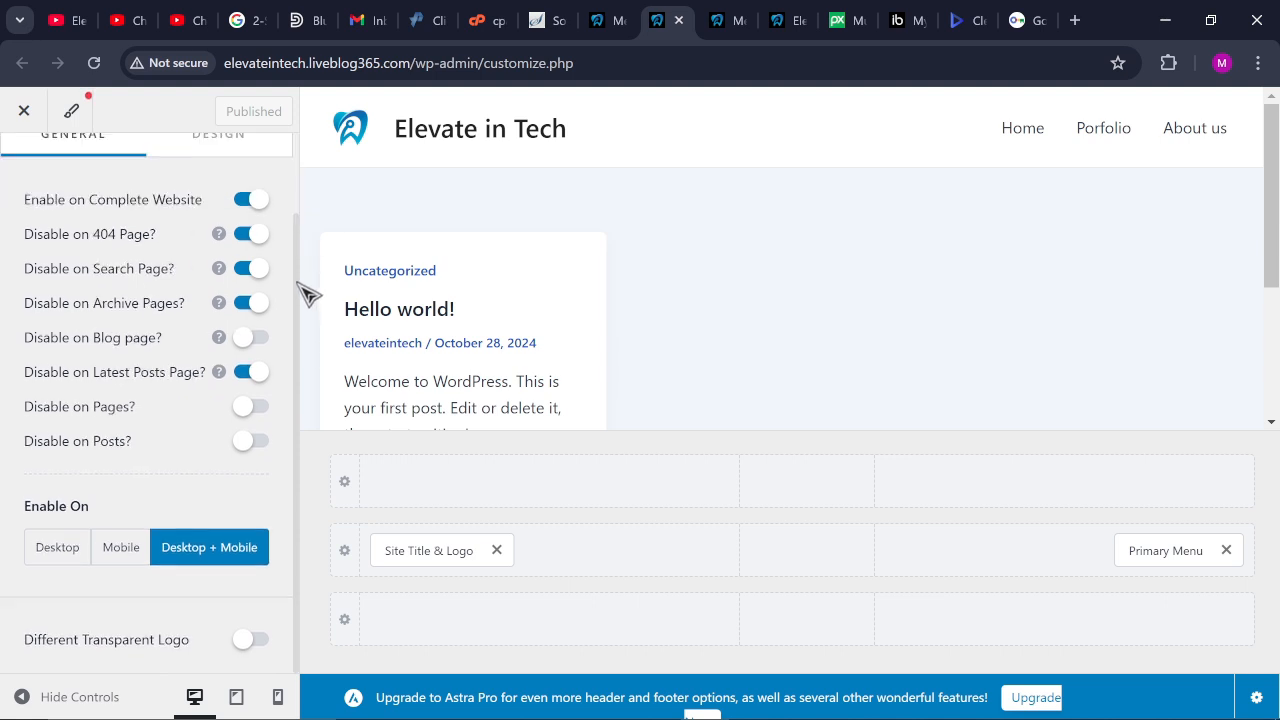
scroll(296, 250, up, 1)
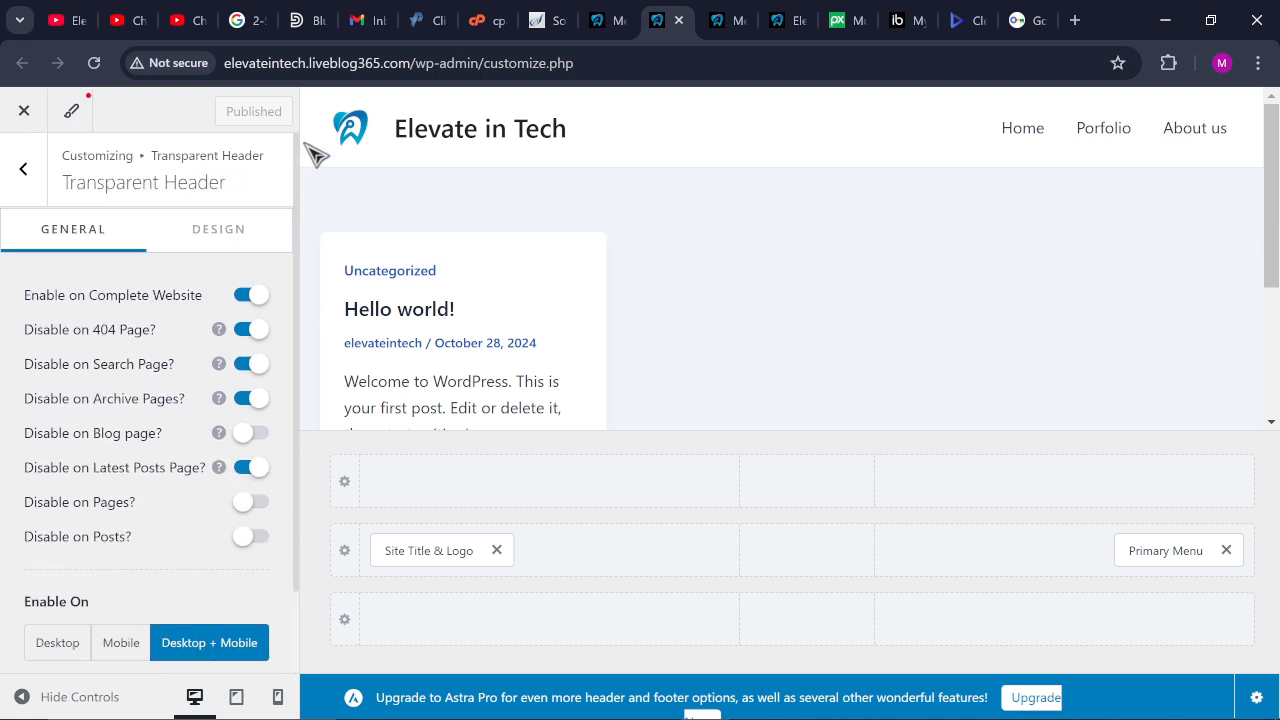
click(214, 240)
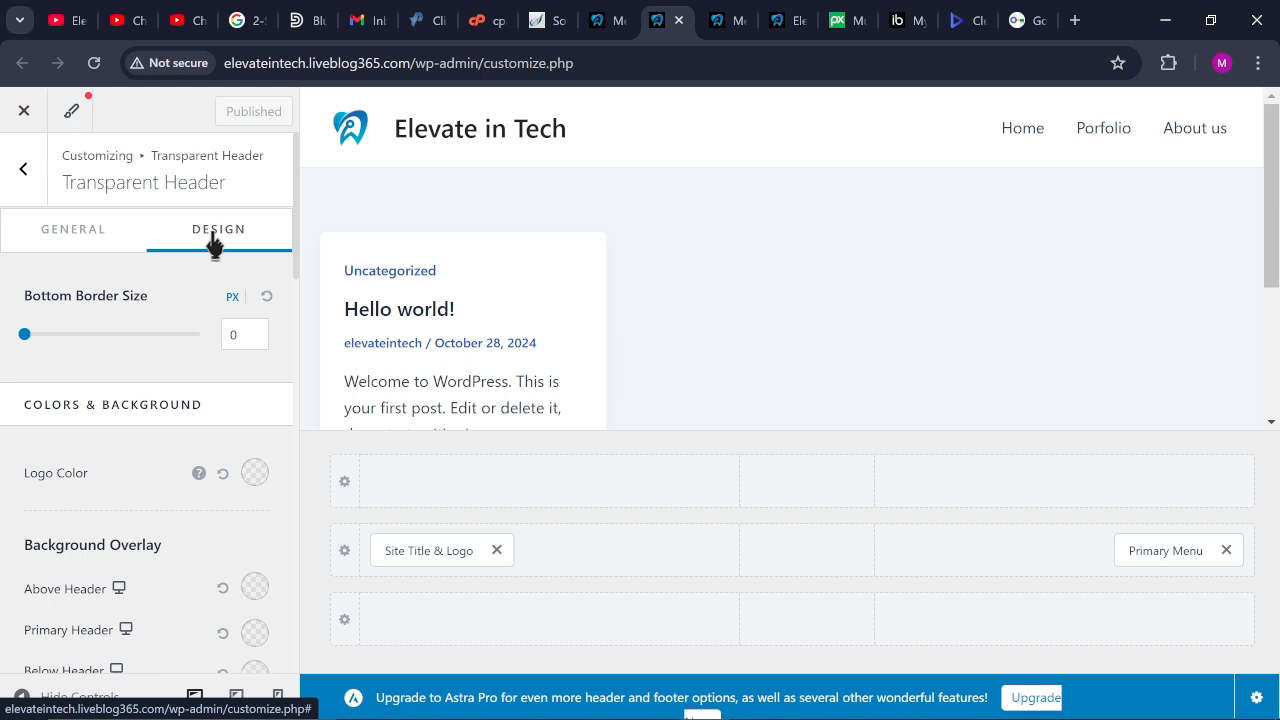
click(55, 216)
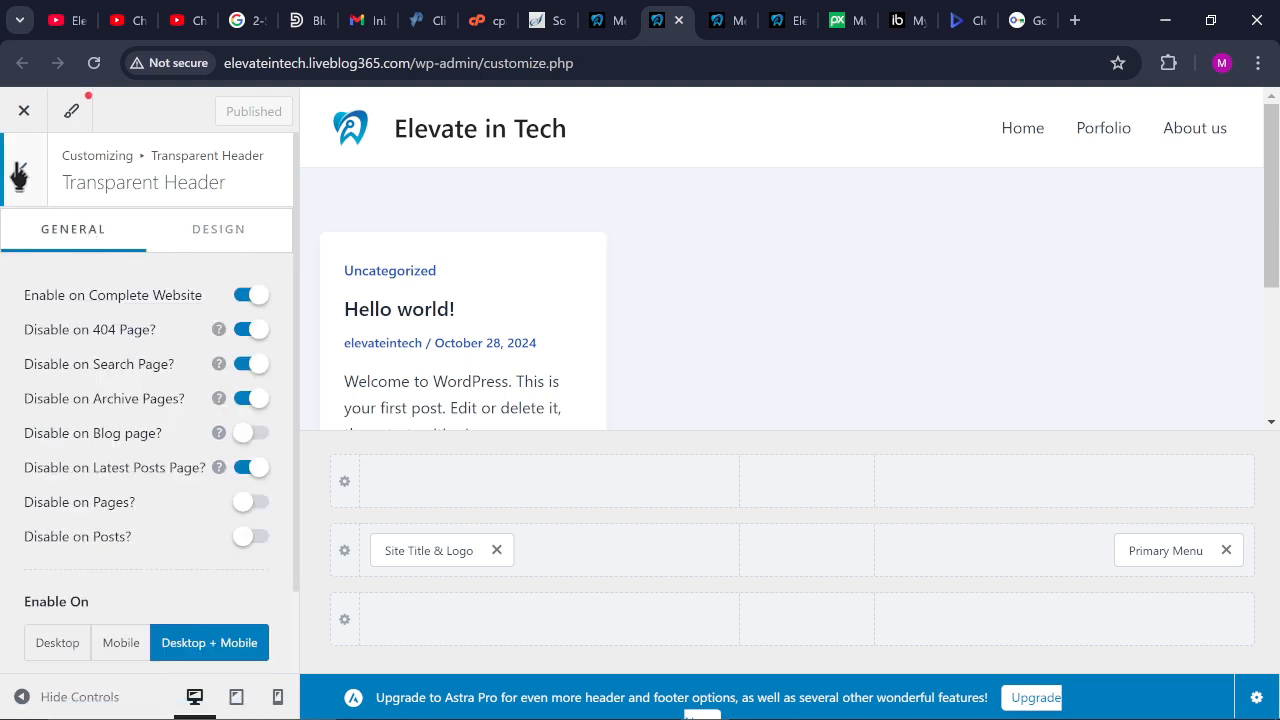
click(18, 176)
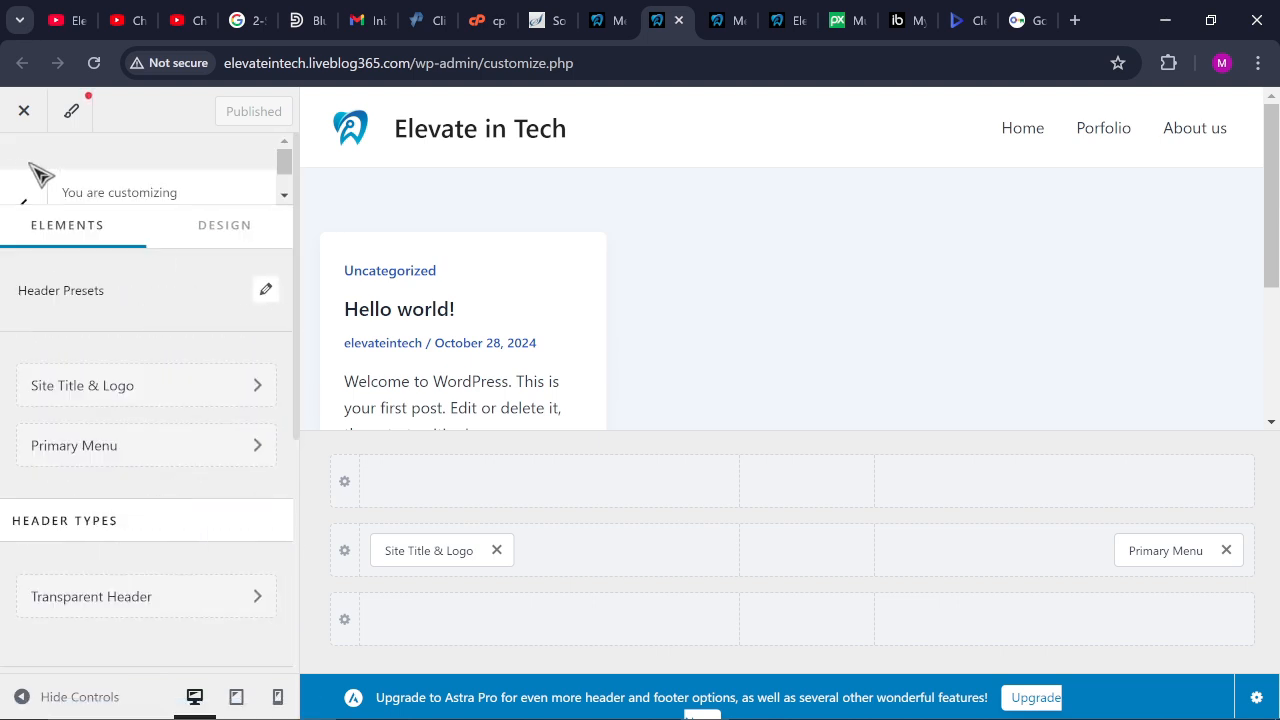
Try the four header presets and keep the one that places social icons after the primary menu
click(266, 292)
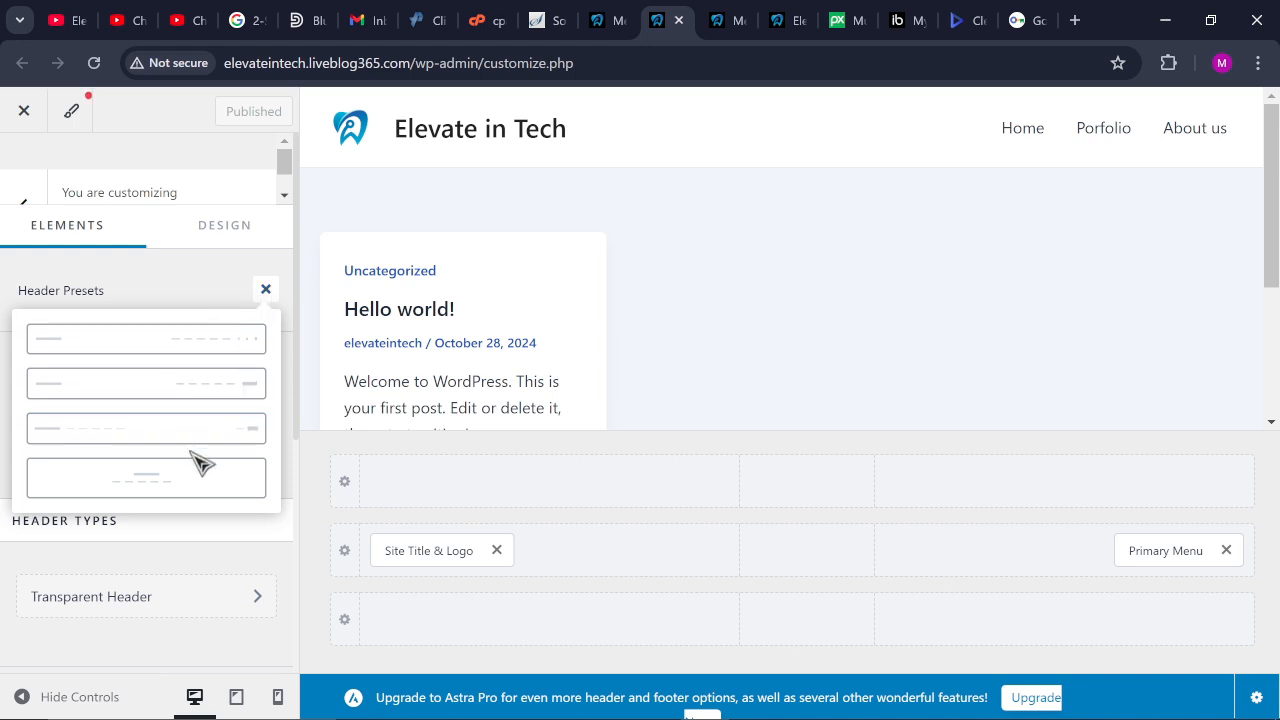
click(223, 338)
click(192, 492)
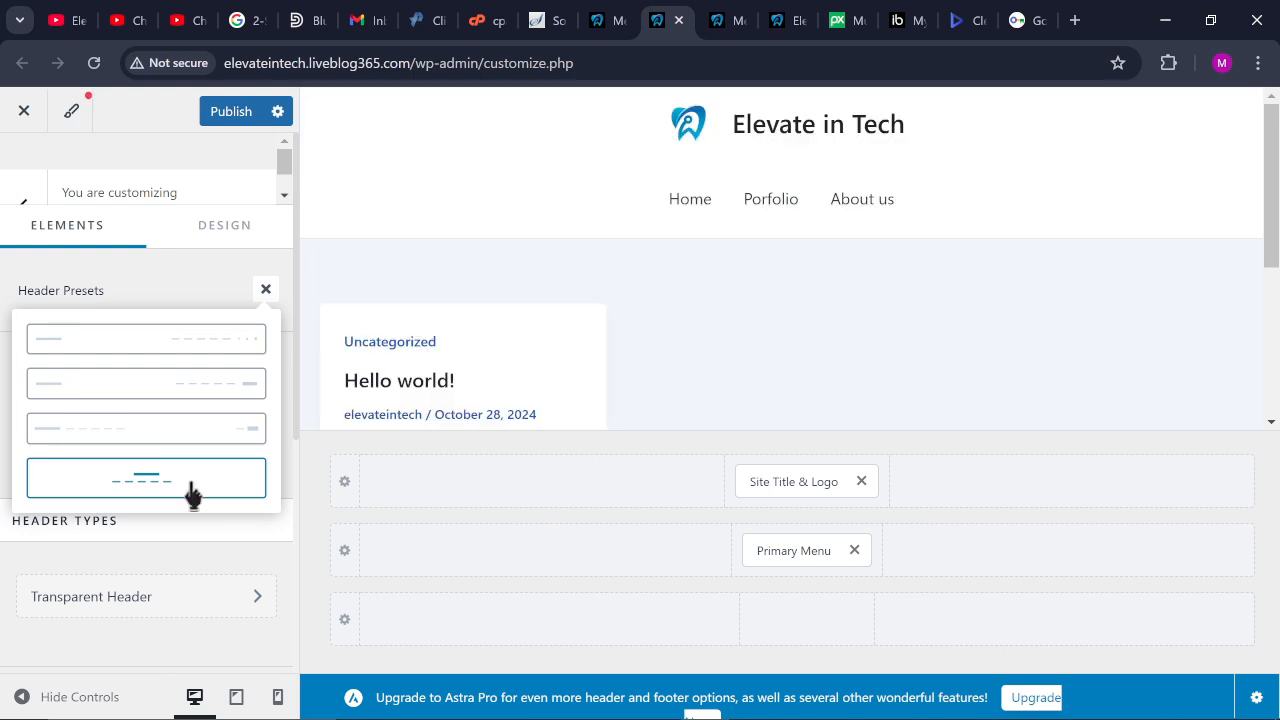
click(212, 432)
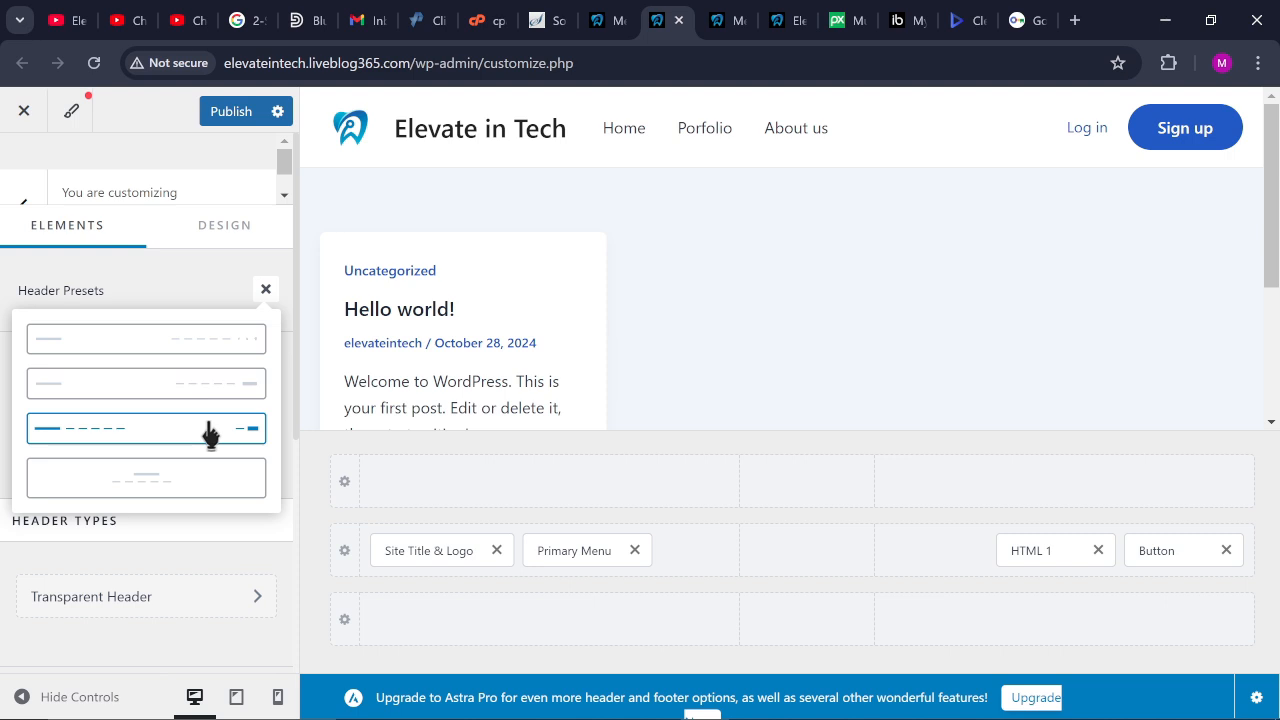
click(228, 390)
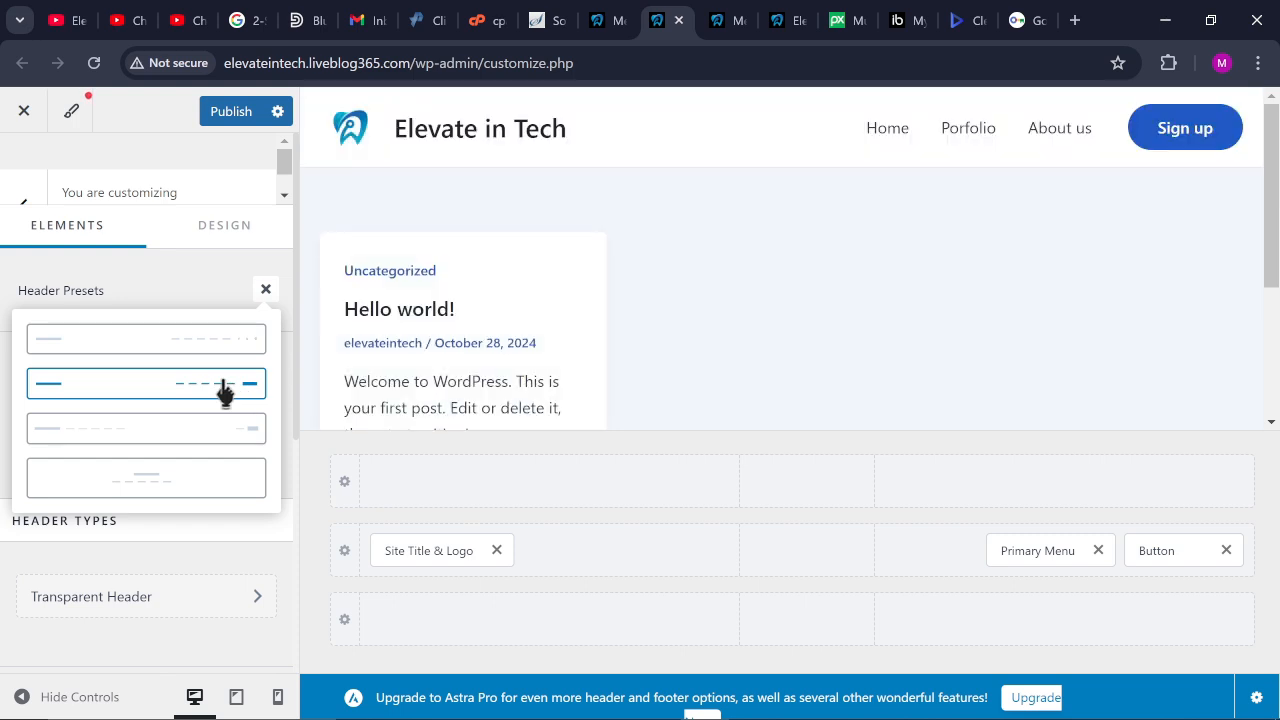
click(95, 338)
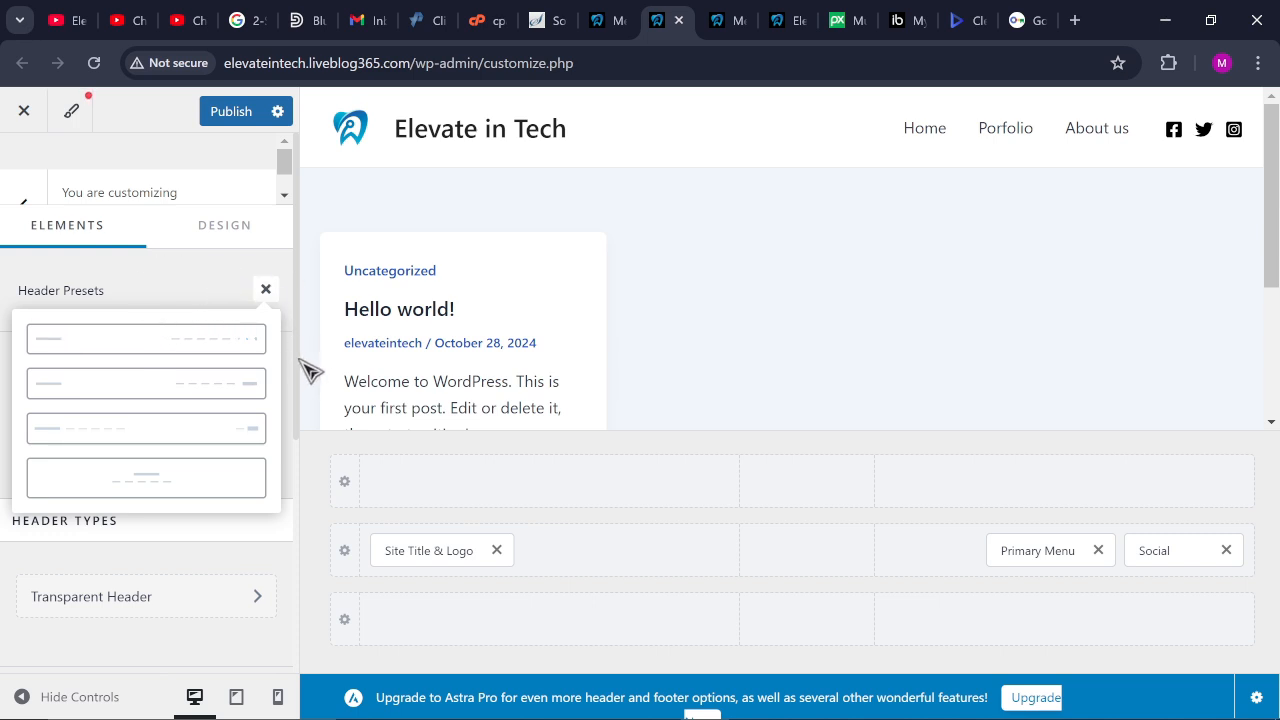
drag(309, 363, 314, 329)
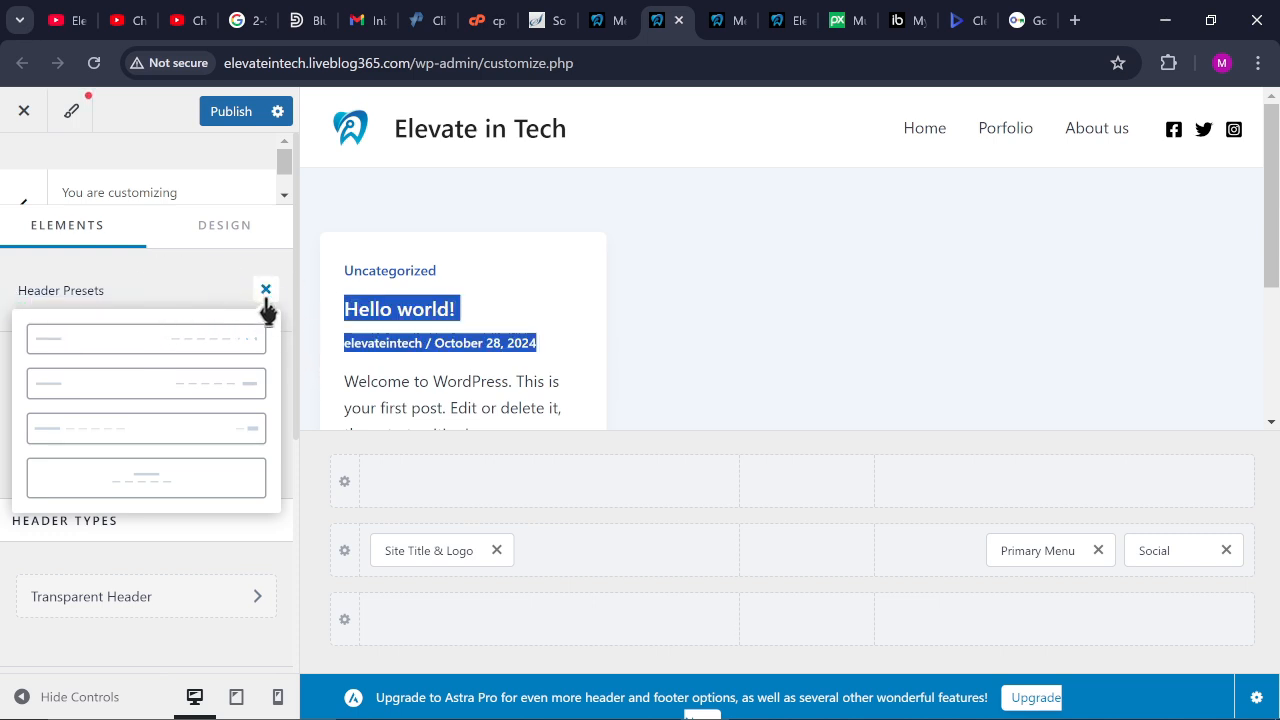
click(264, 293)
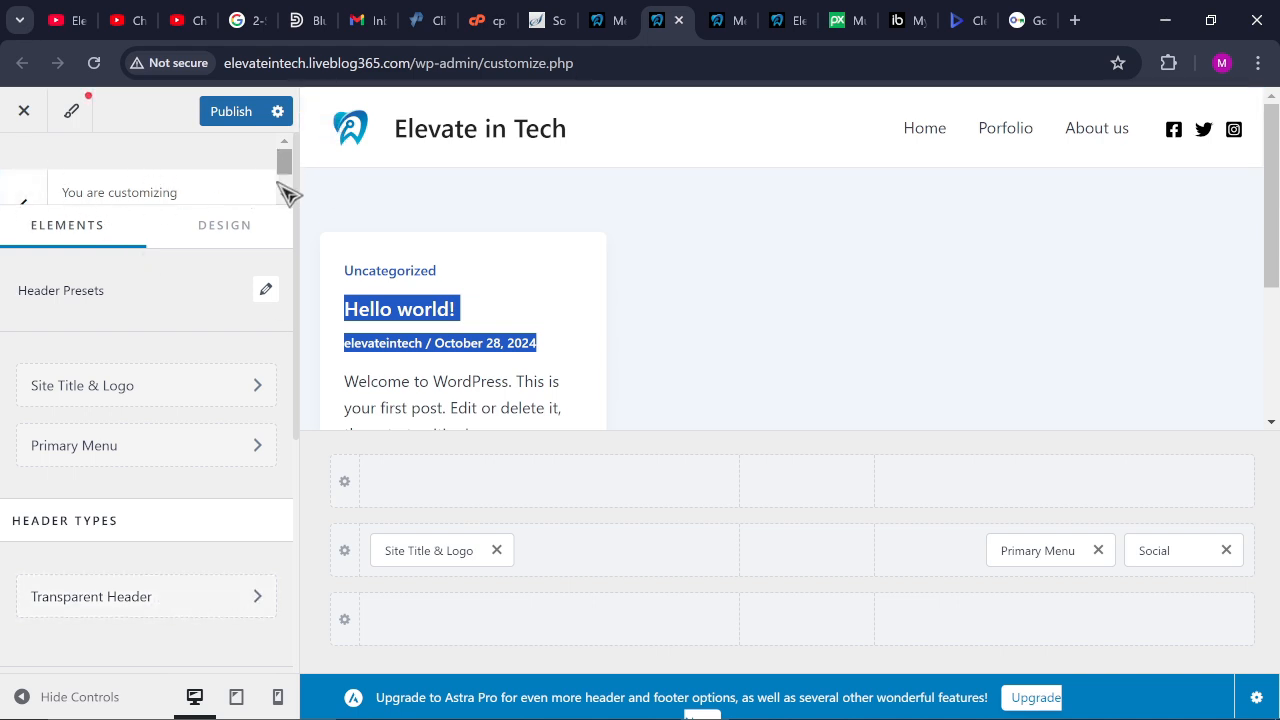
In the Footer Builder, remove the Copyright element from the footer grid and publish the changes
click(25, 205)
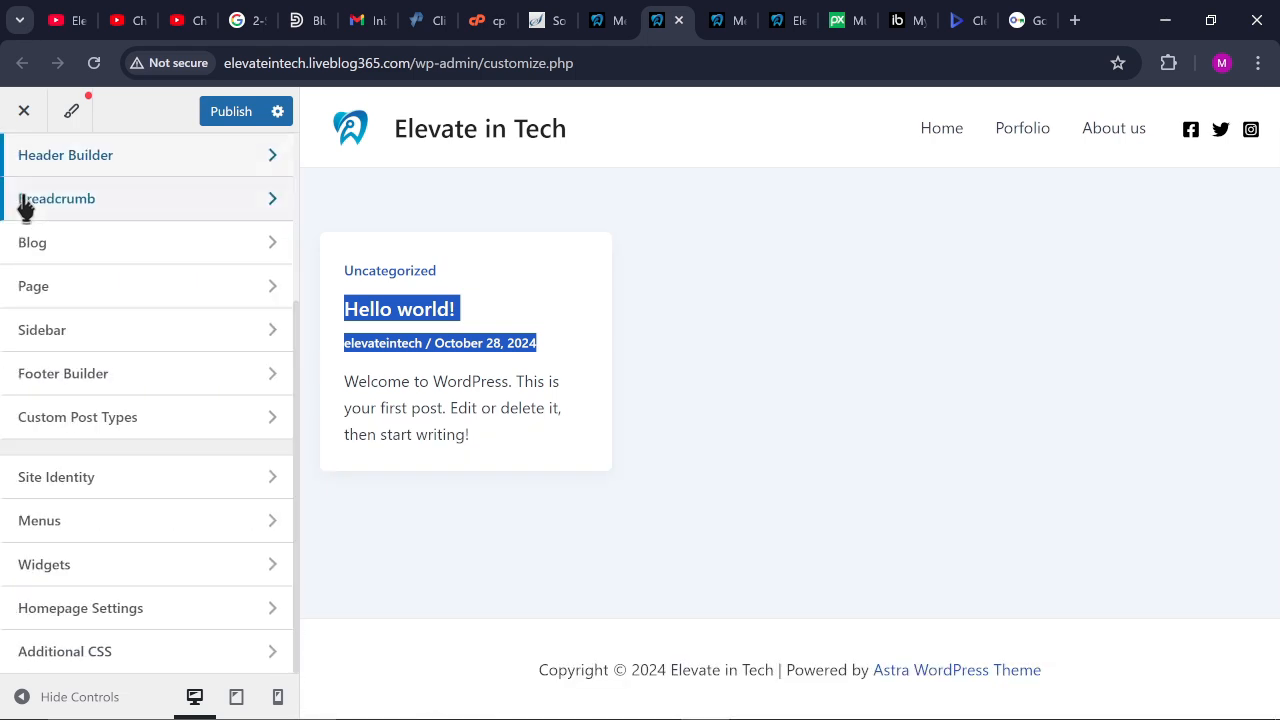
click(165, 390)
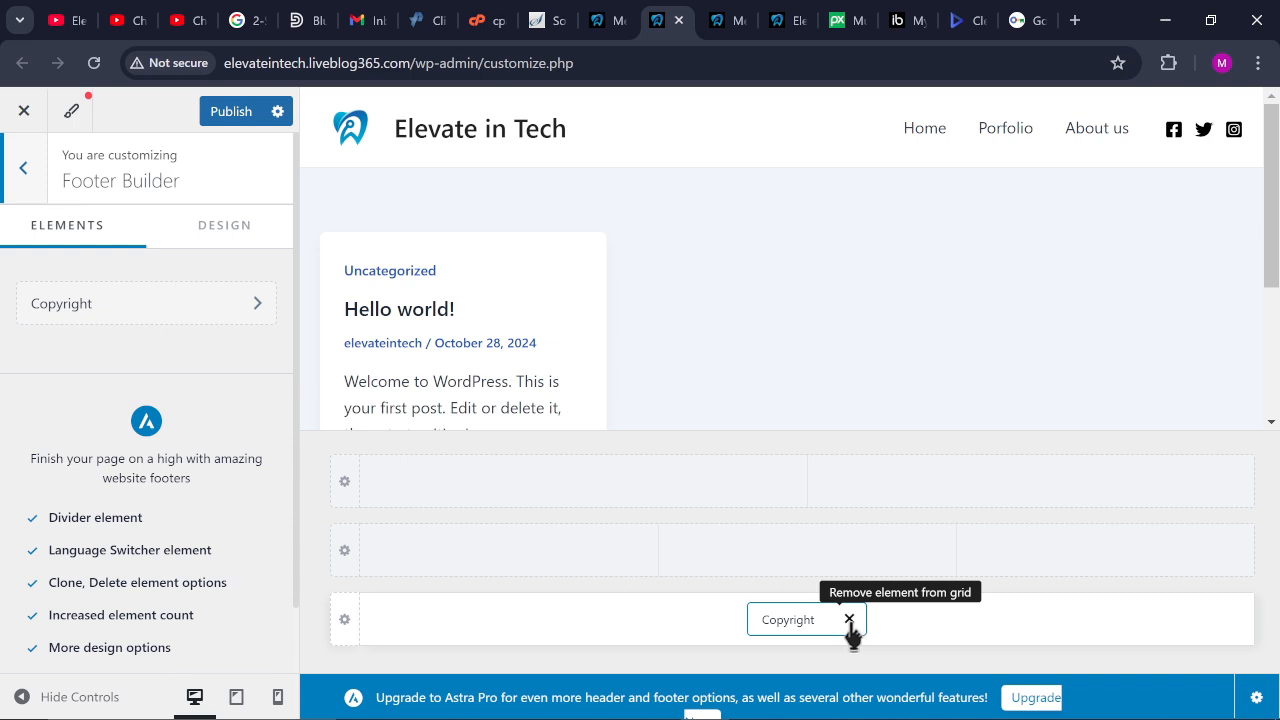
click(849, 620)
drag(1272, 215, 1269, 503)
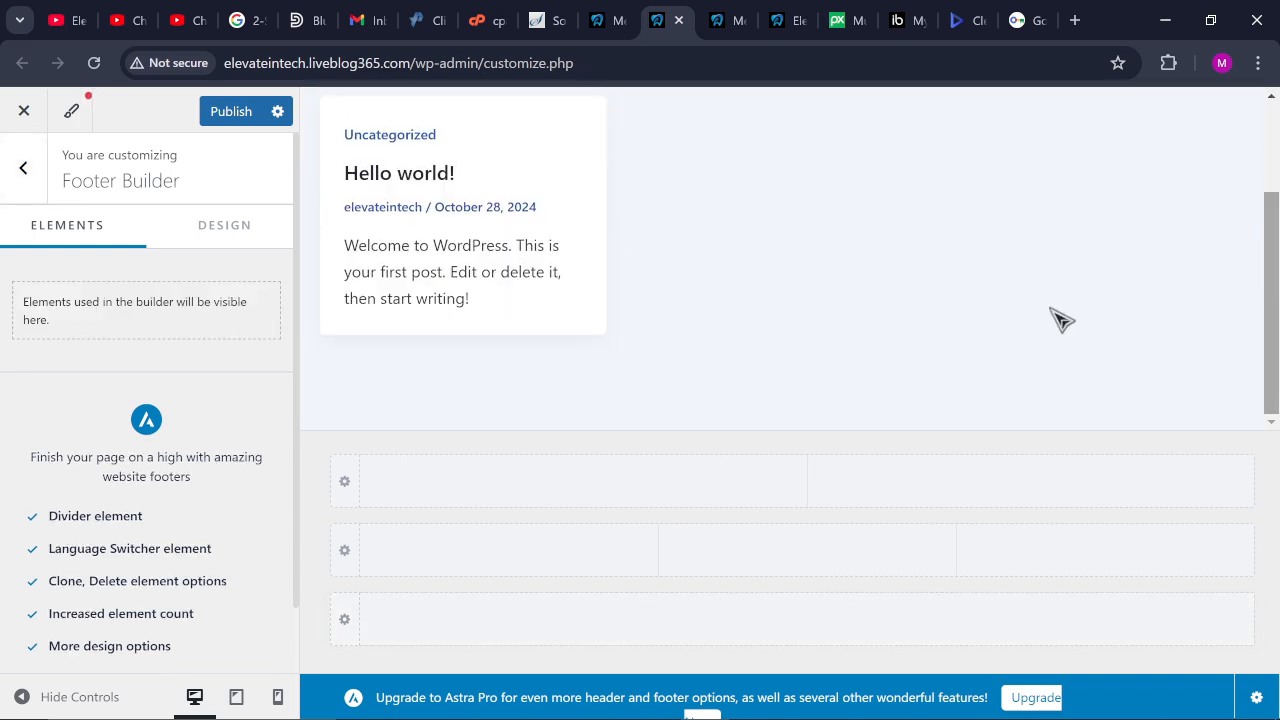
click(222, 115)
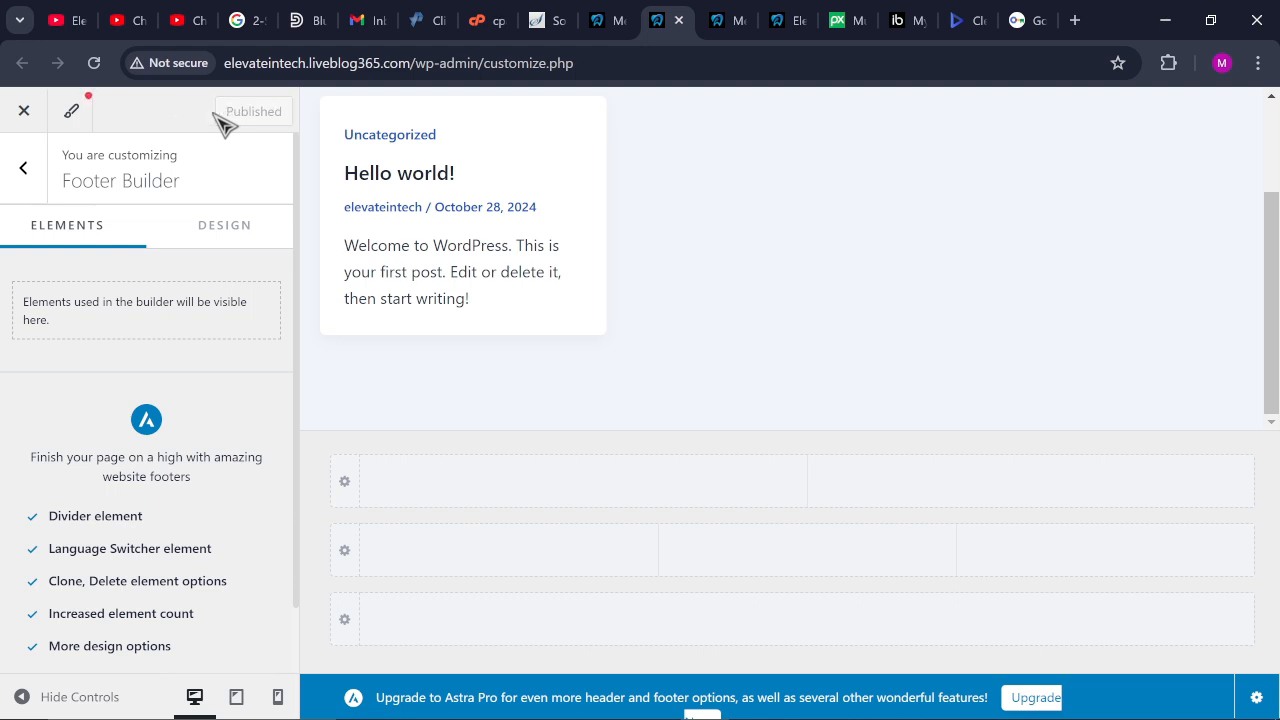
Check the header in the preview, reload the live site to check its header and footer, and return to the dashboard's Menus page
scroll(1276, 150, up, 1)
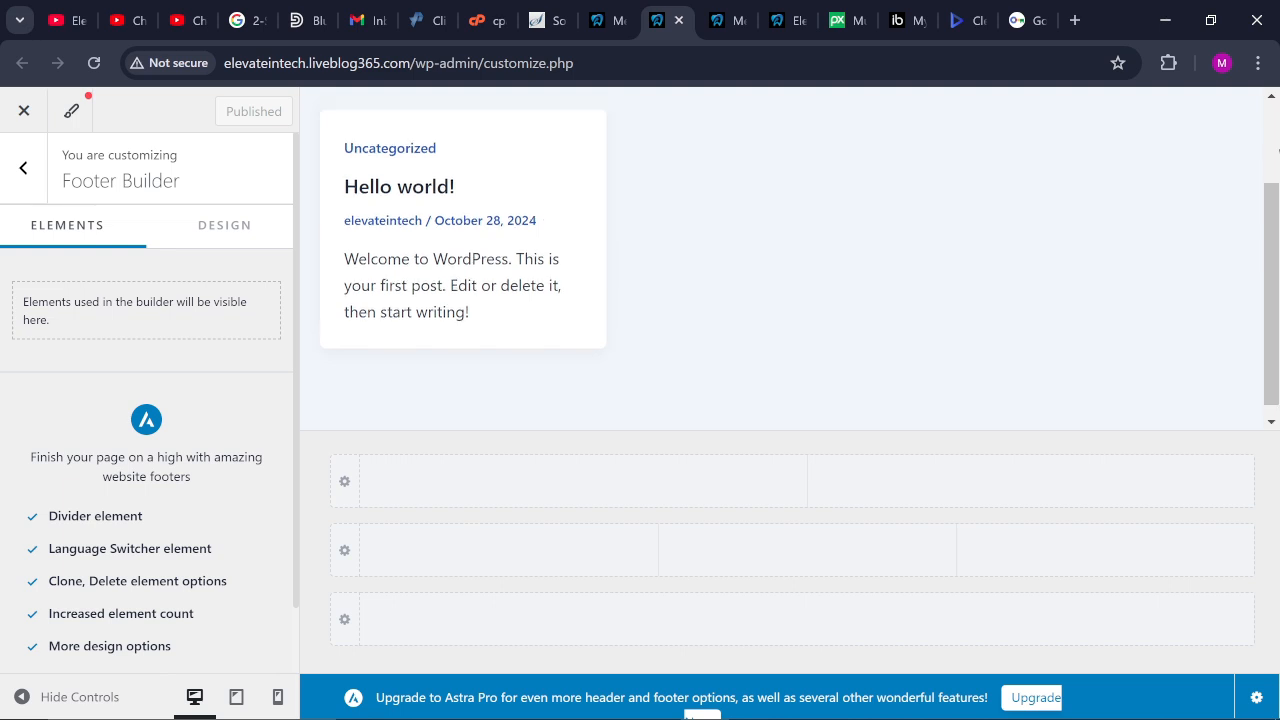
scroll(1276, 150, up, 2)
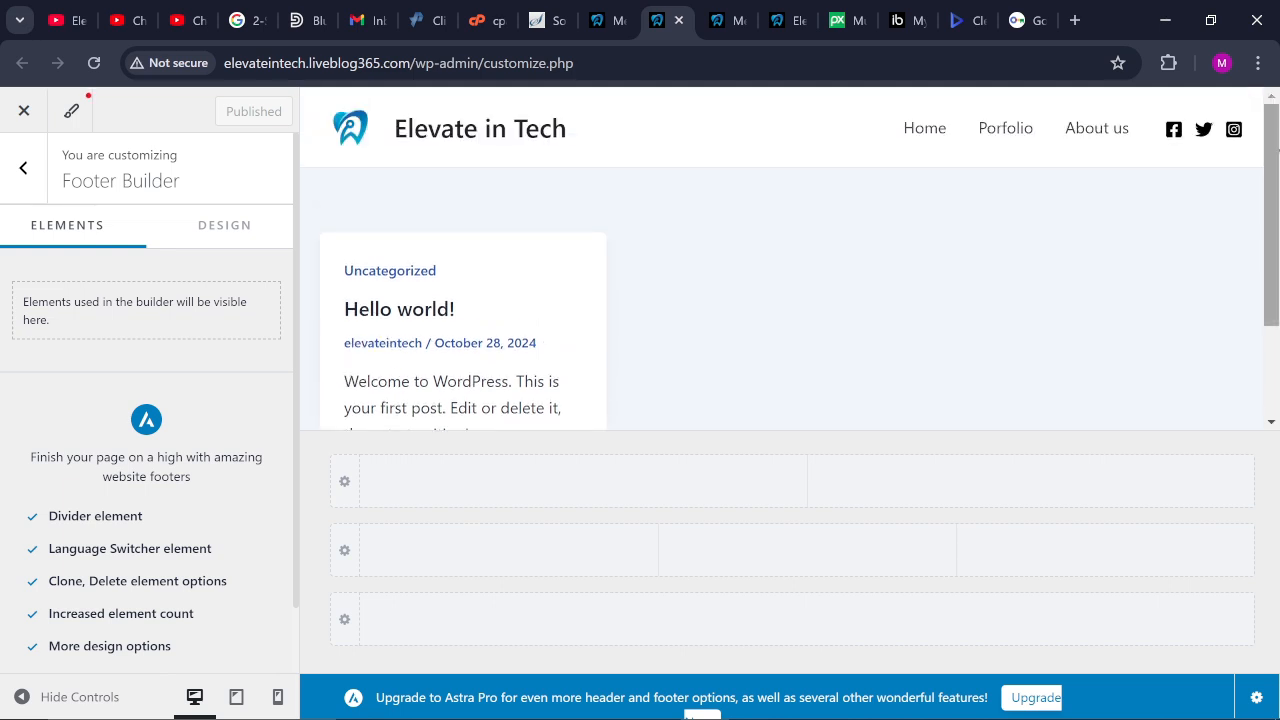
click(797, 18)
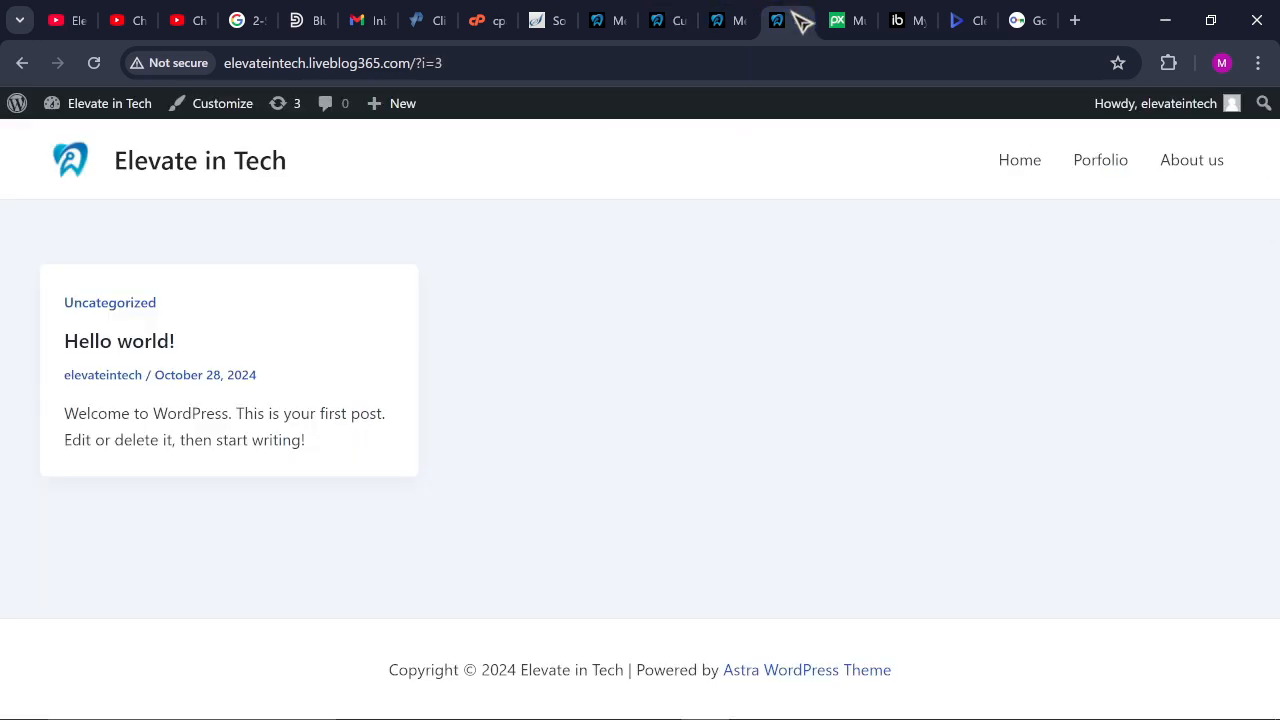
click(95, 63)
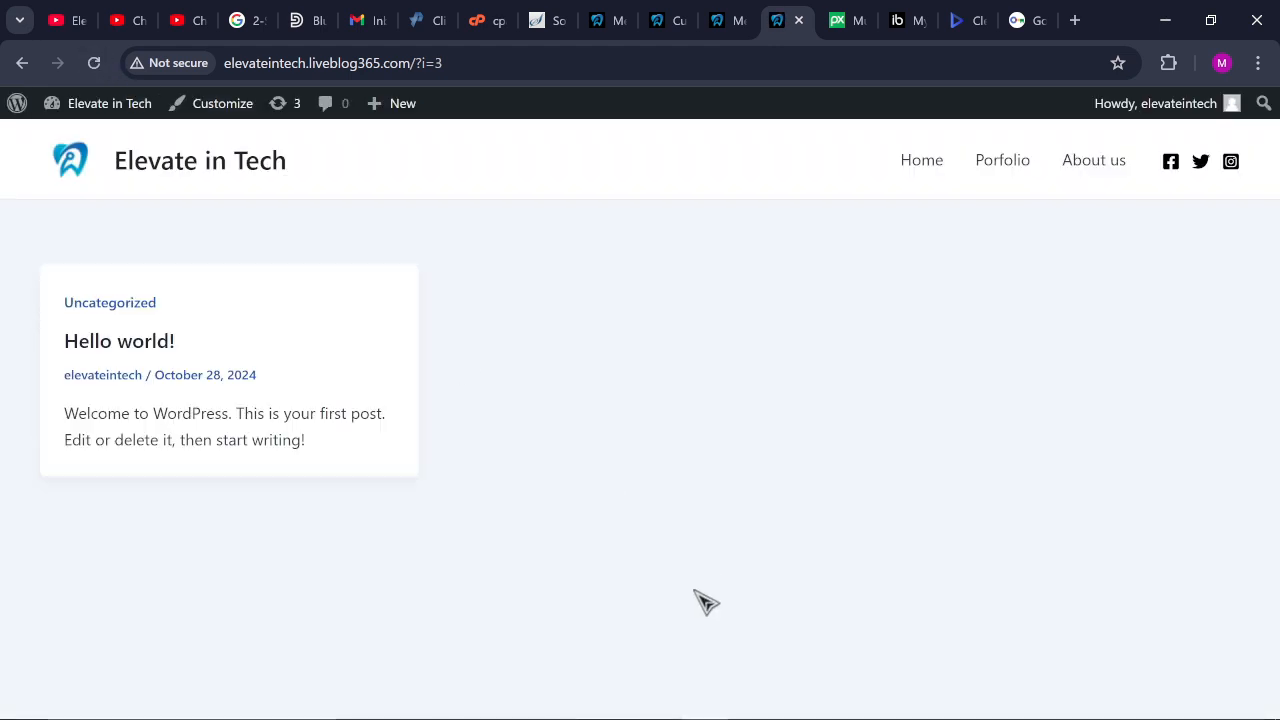
drag(1270, 402, 1260, 449)
click(1260, 480)
click(605, 18)
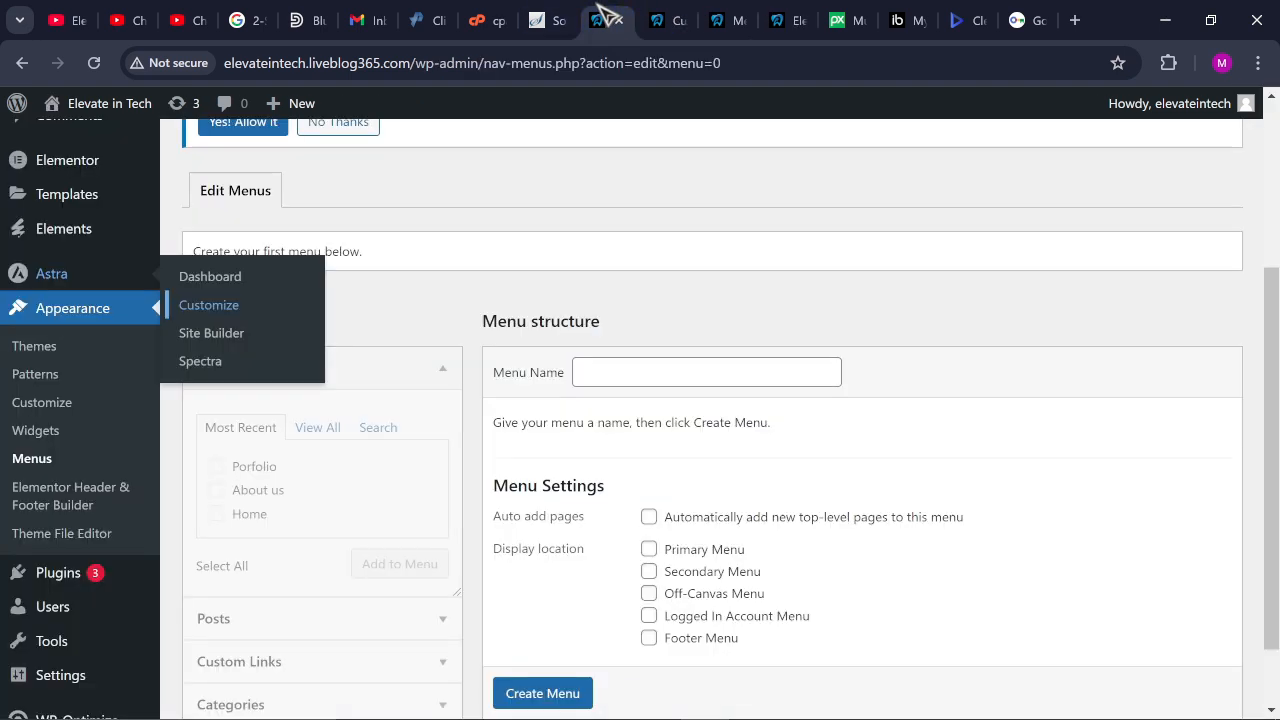
click(662, 22)
click(714, 22)
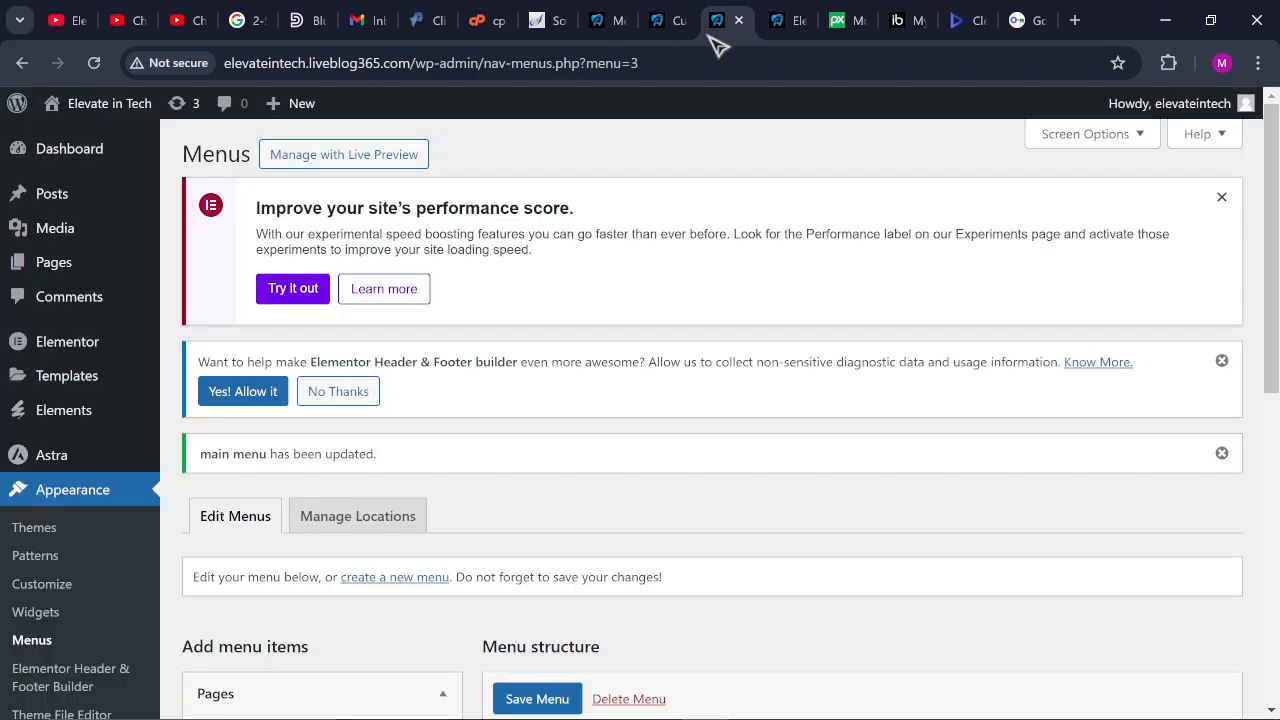
drag(660, 28, 609, 34)
click(668, 30)
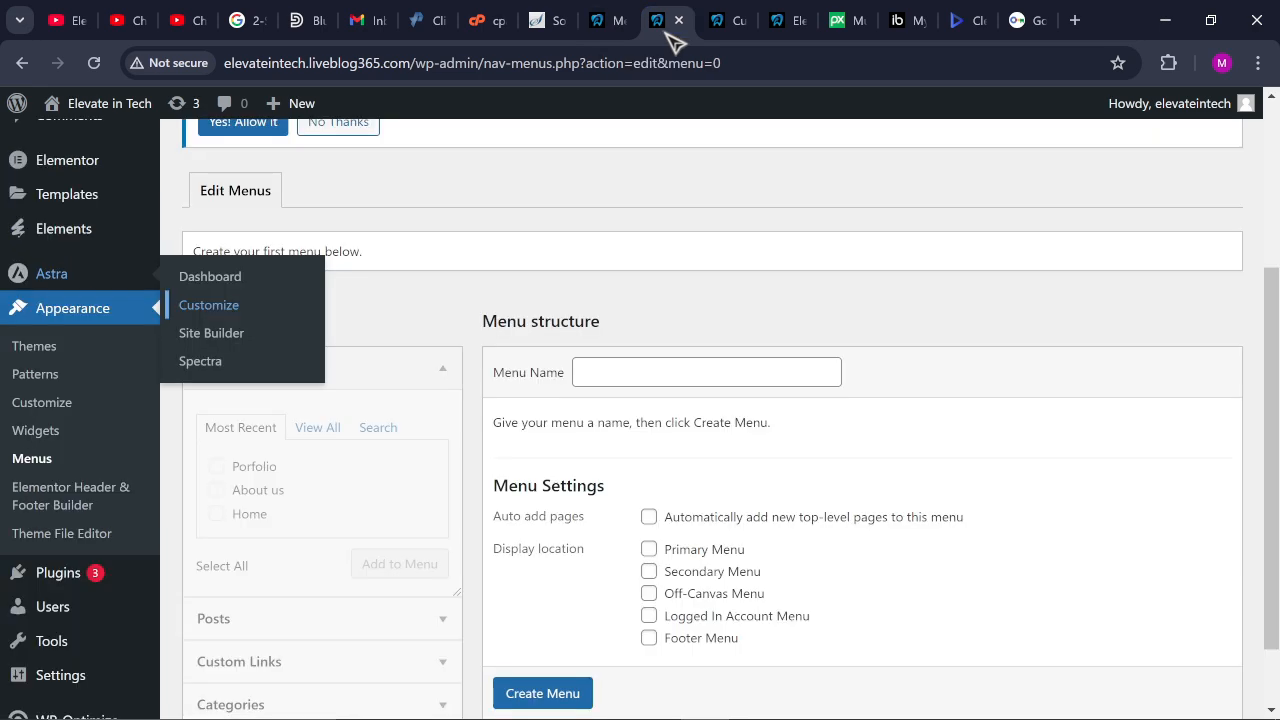
click(600, 23)
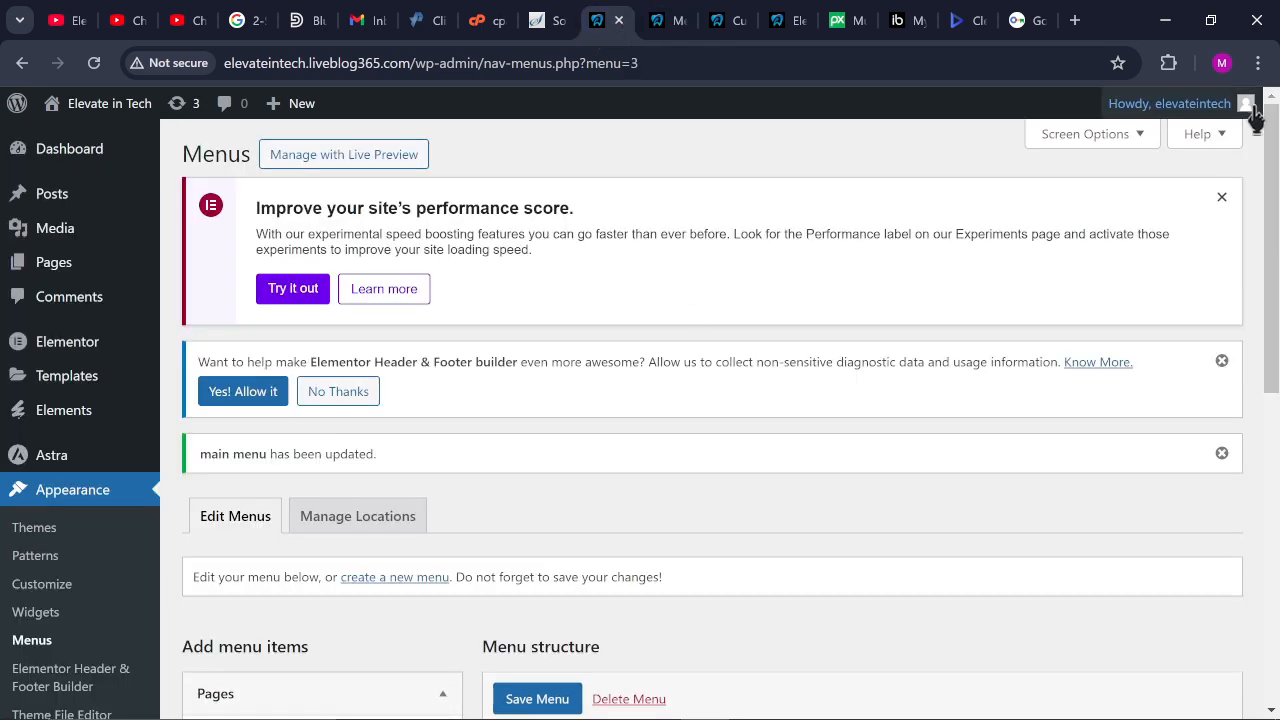
scroll(1276, 138, down, 2)
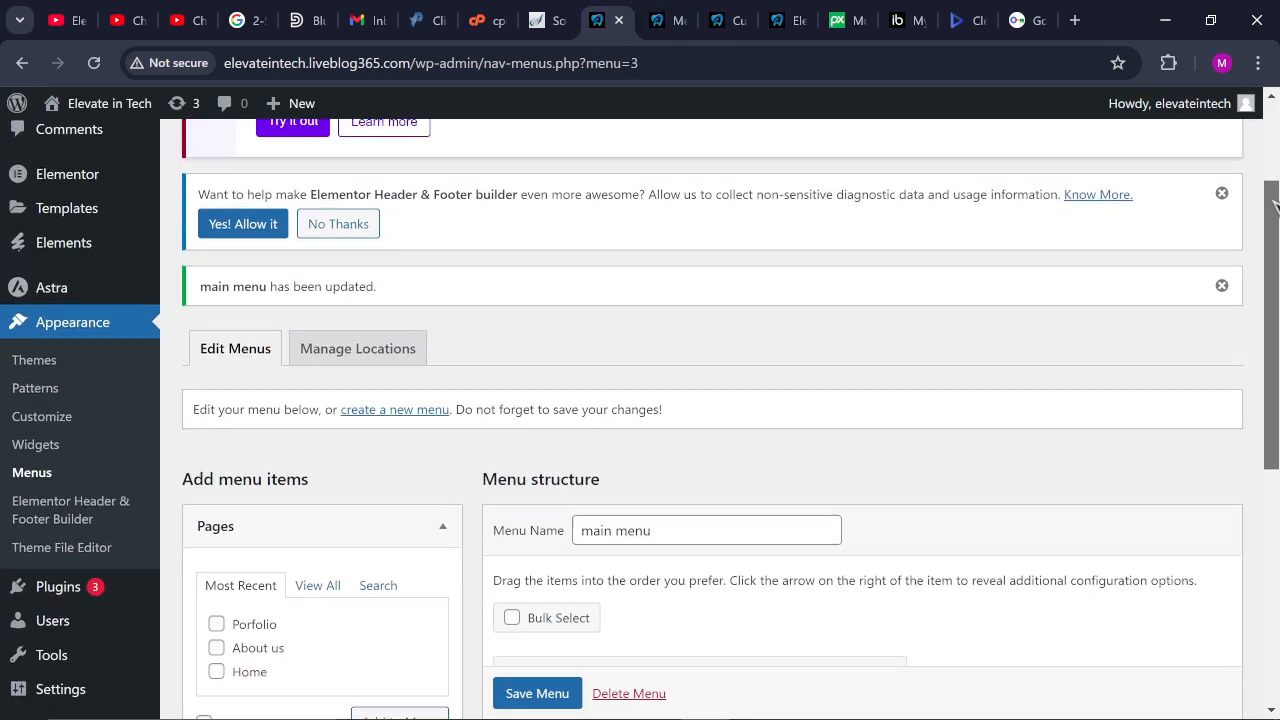
scroll(1276, 138, up, 2)
drag(666, 13, 611, 5)
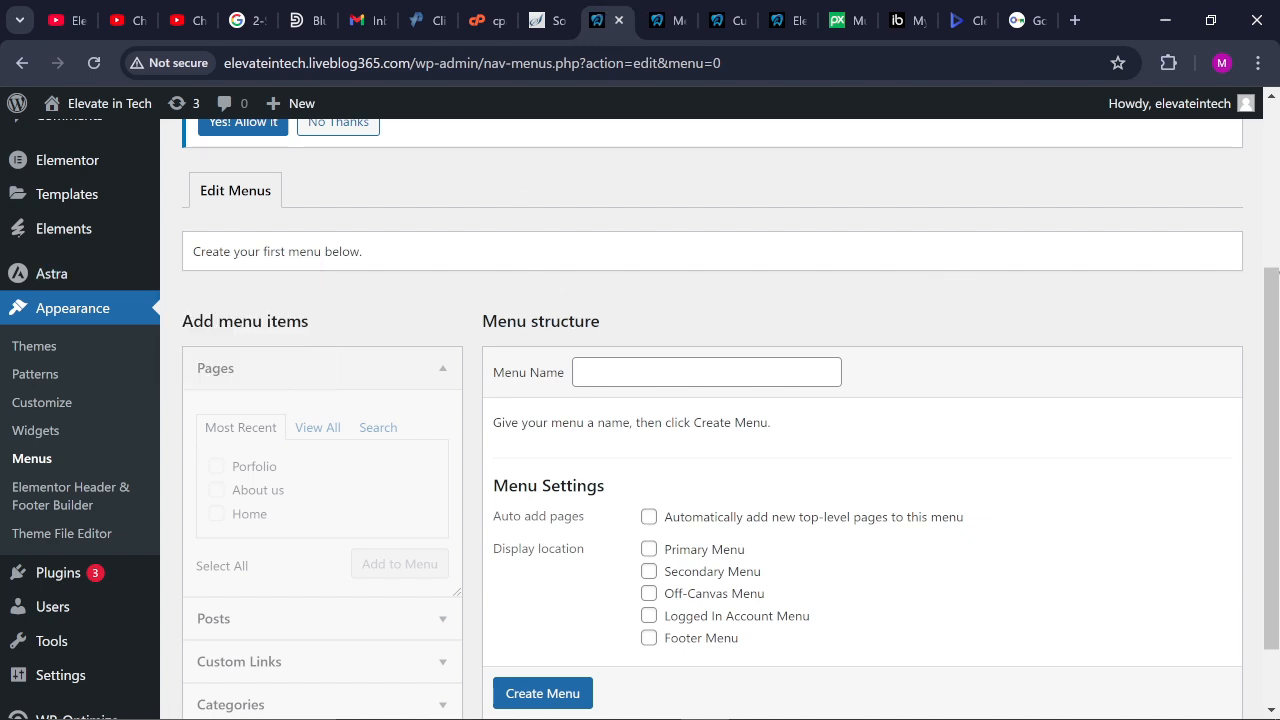
scroll(1272, 305, up, 1)
scroll(1272, 305, up, 3)
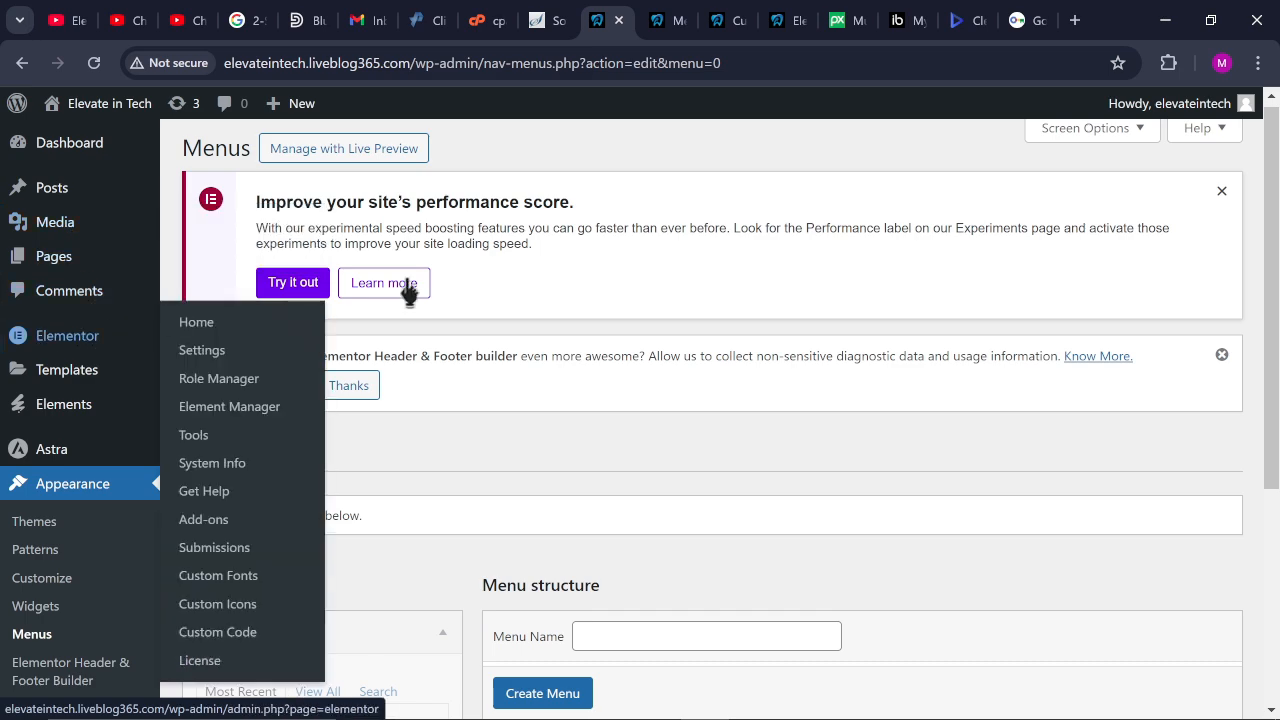
scroll(1277, 260, down, 3)
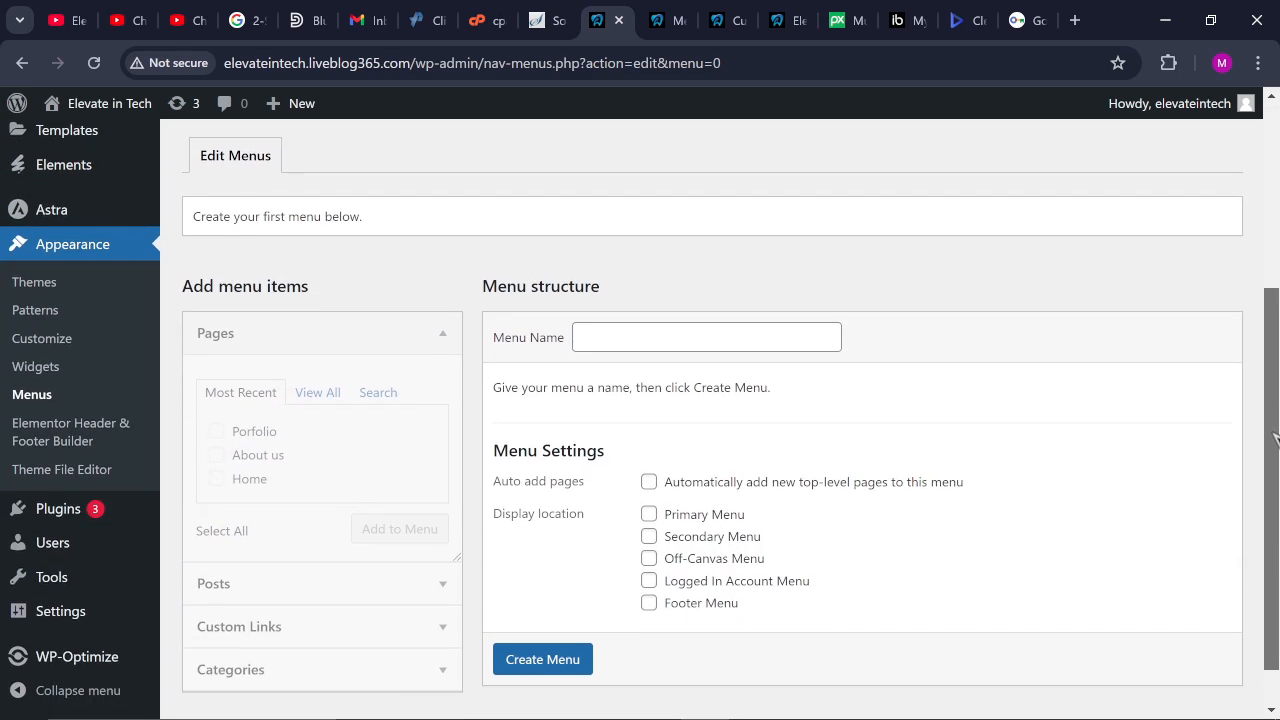
scroll(1277, 280, up, 2)
scroll(1277, 280, up, 1)
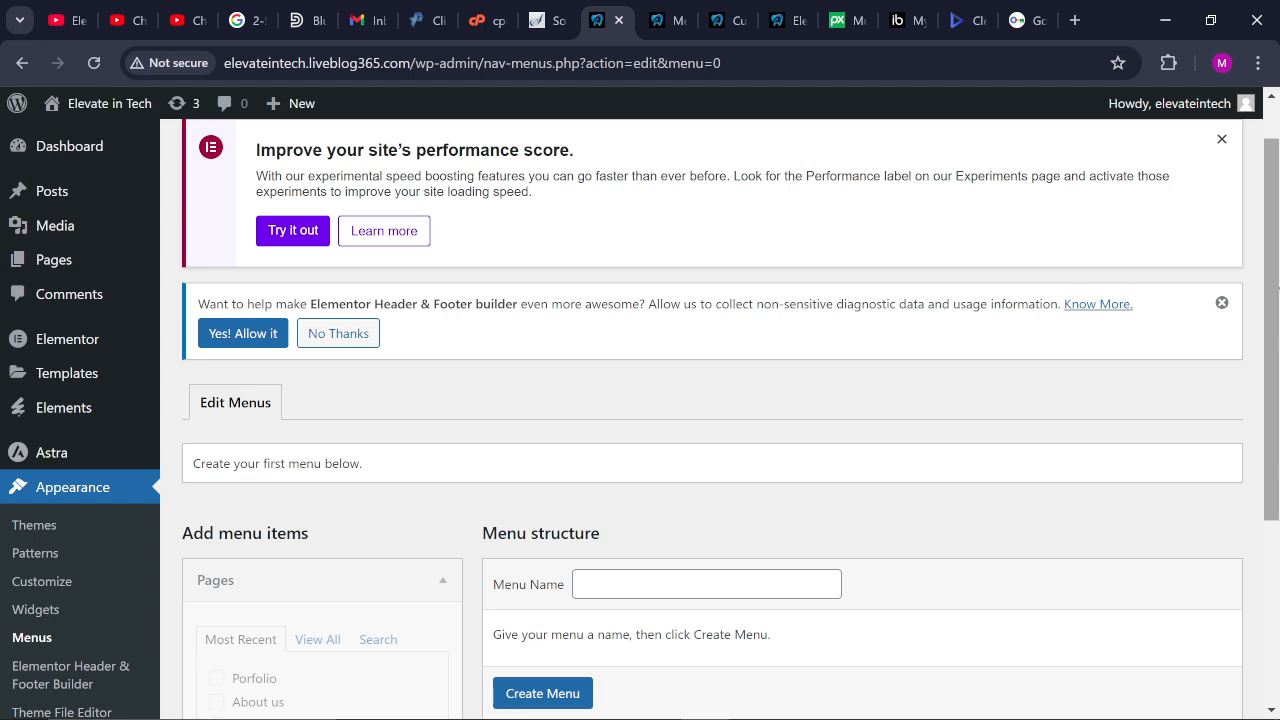
From the Pages list, open the Home page's editor in a new browser tab and switch to it
click(82, 264)
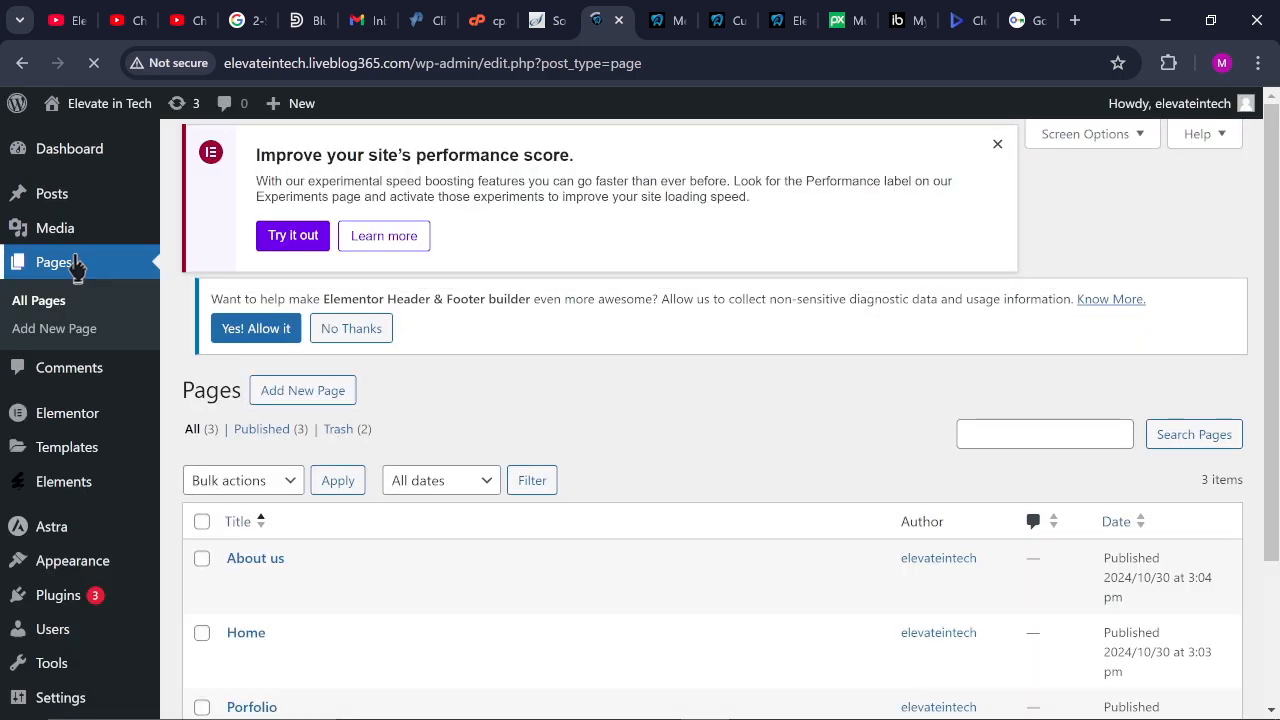
scroll(395, 510, down, 3)
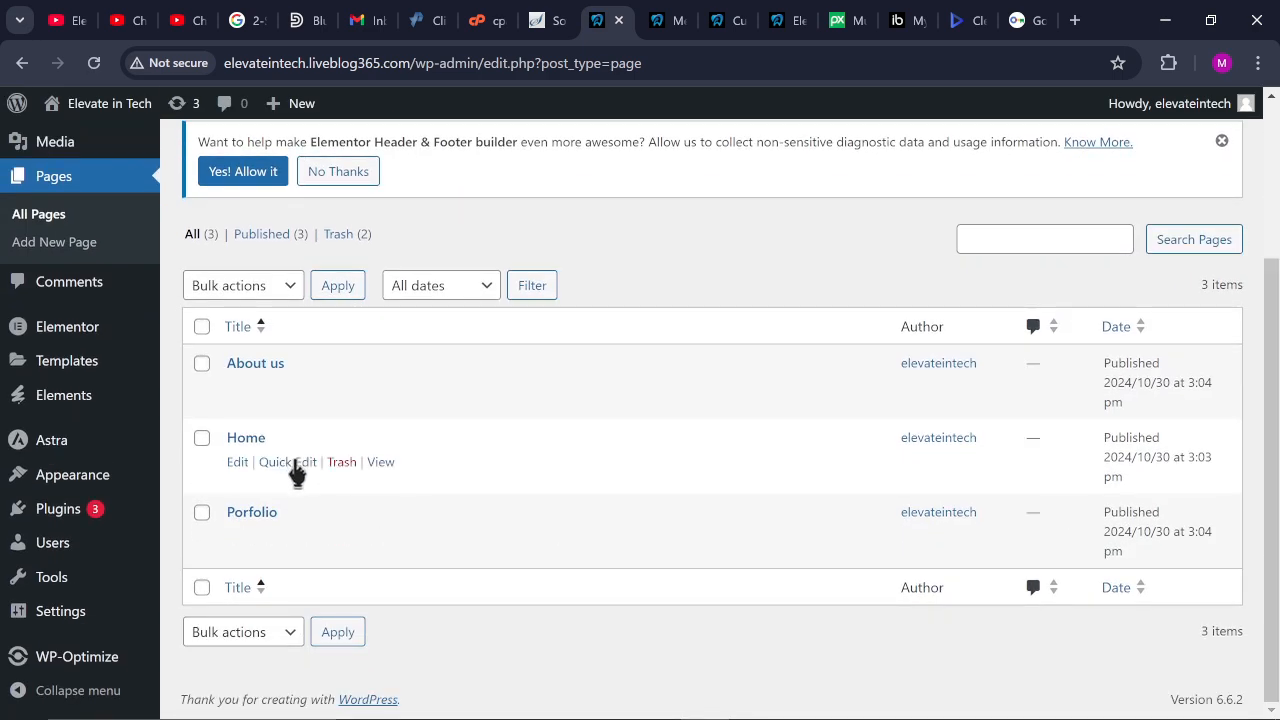
right_click(238, 463)
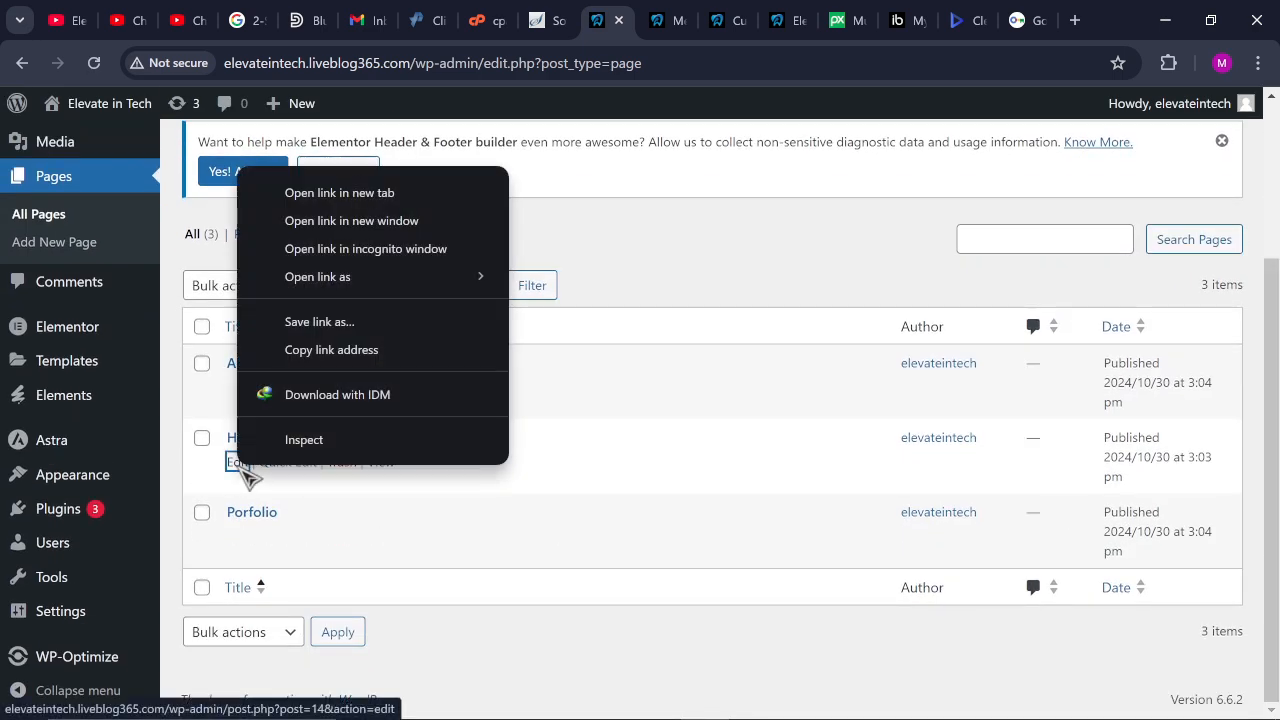
click(306, 193)
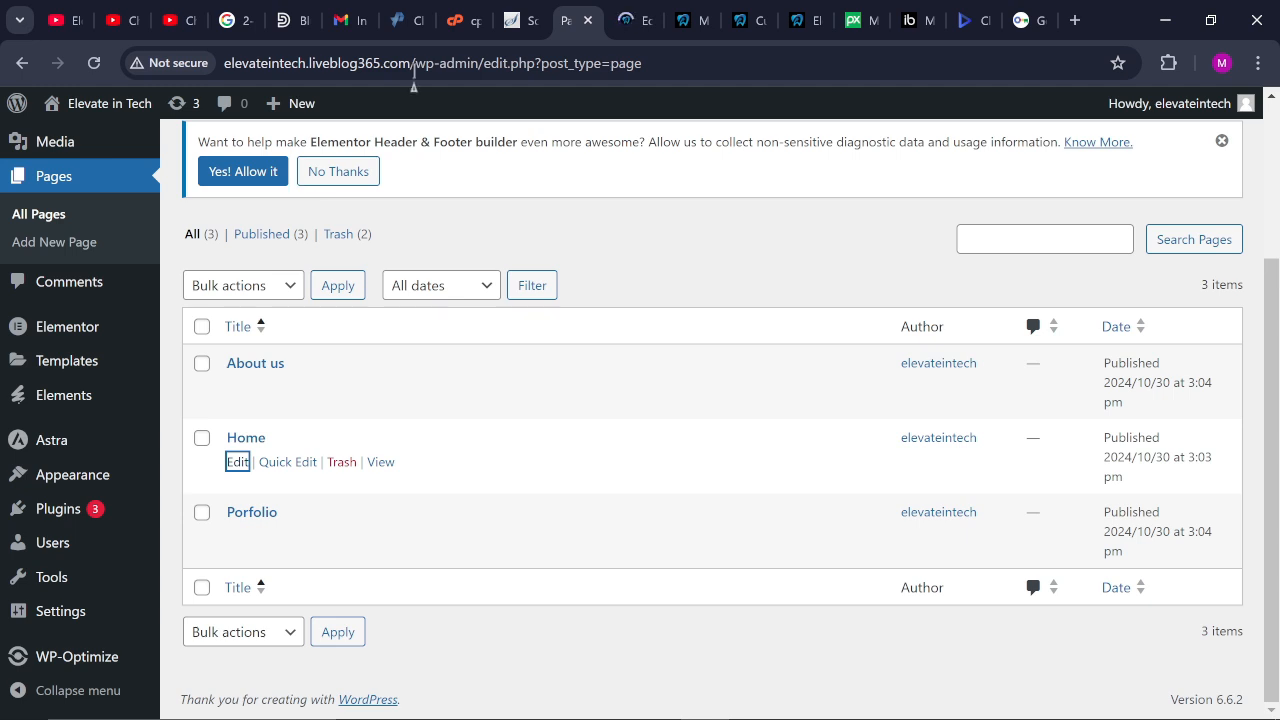
click(630, 33)
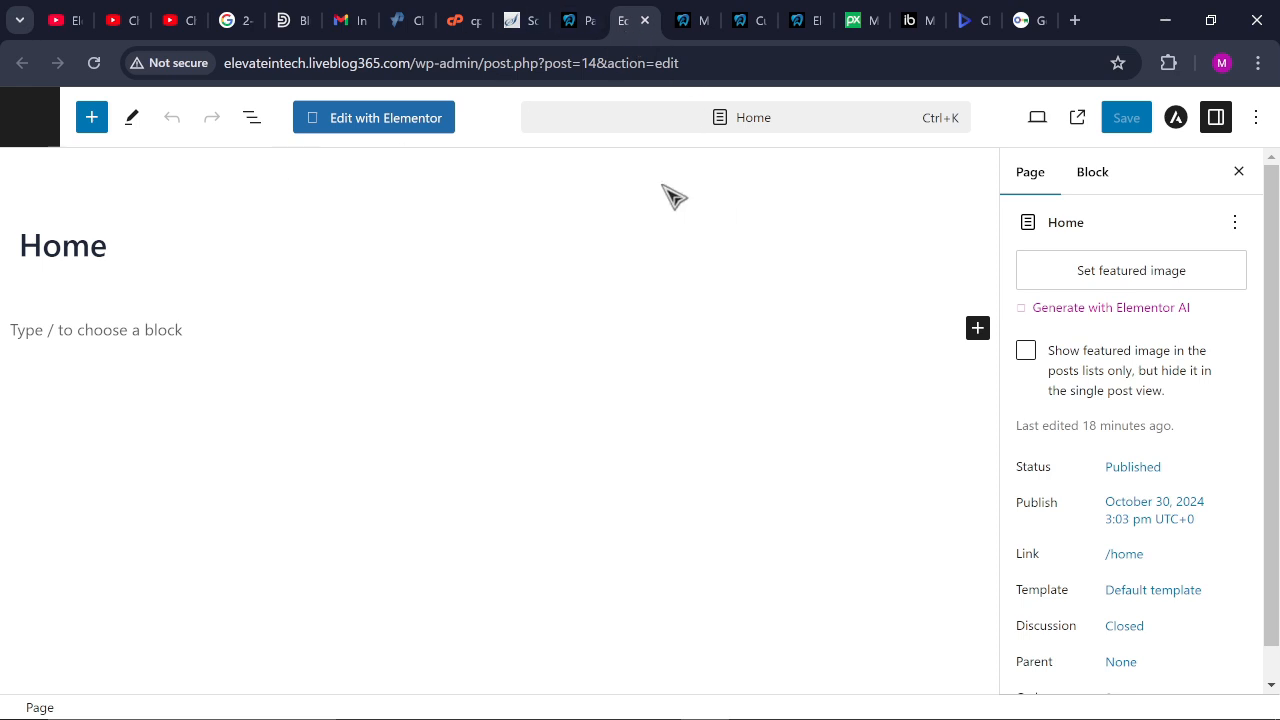
Open the Home page in the Elementor editor and skip the AI feature notification
click(414, 122)
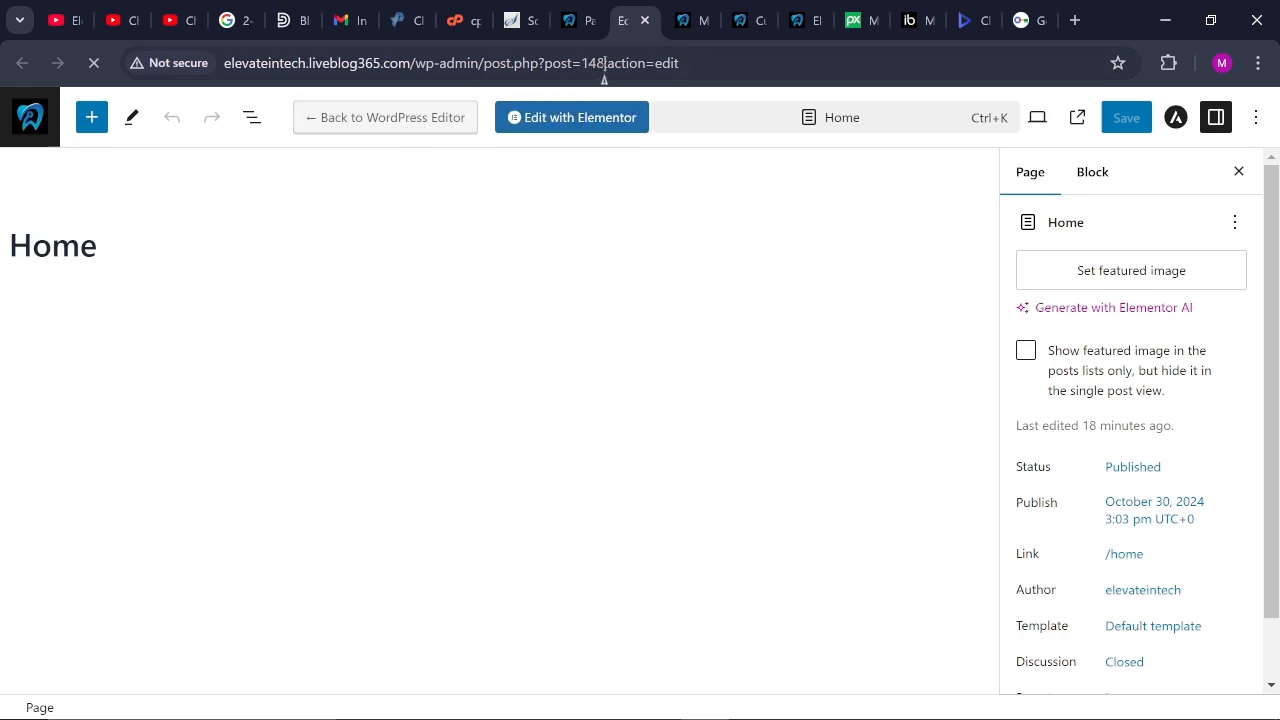
click(548, 120)
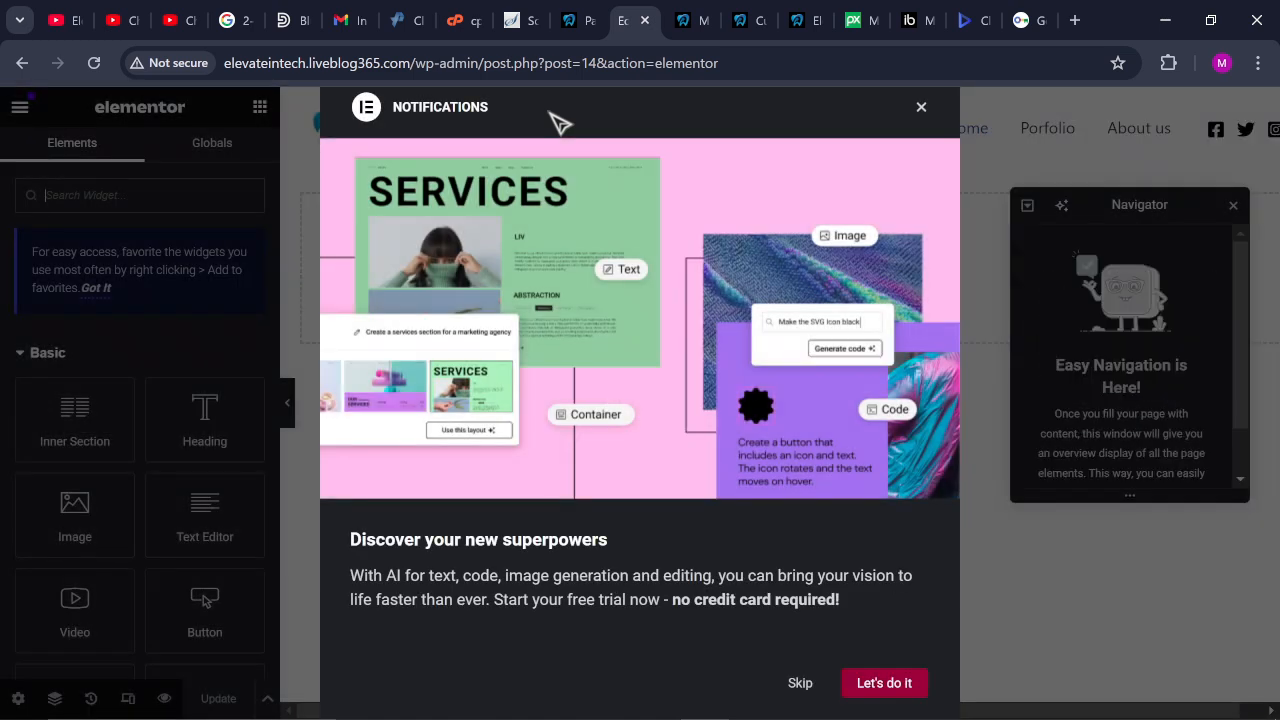
click(800, 682)
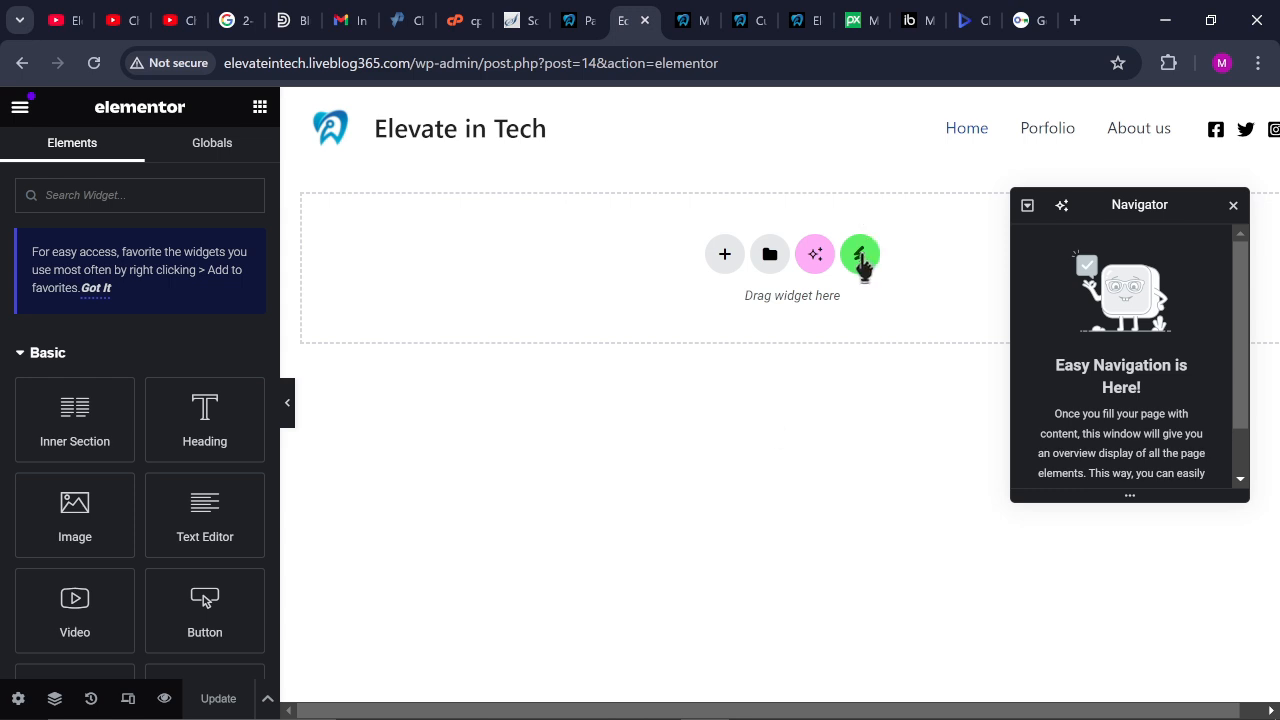
Upload the virtu-tech-software-company template kit ZIP from Documents > youtube > Template kit into the Envato template library
click(874, 264)
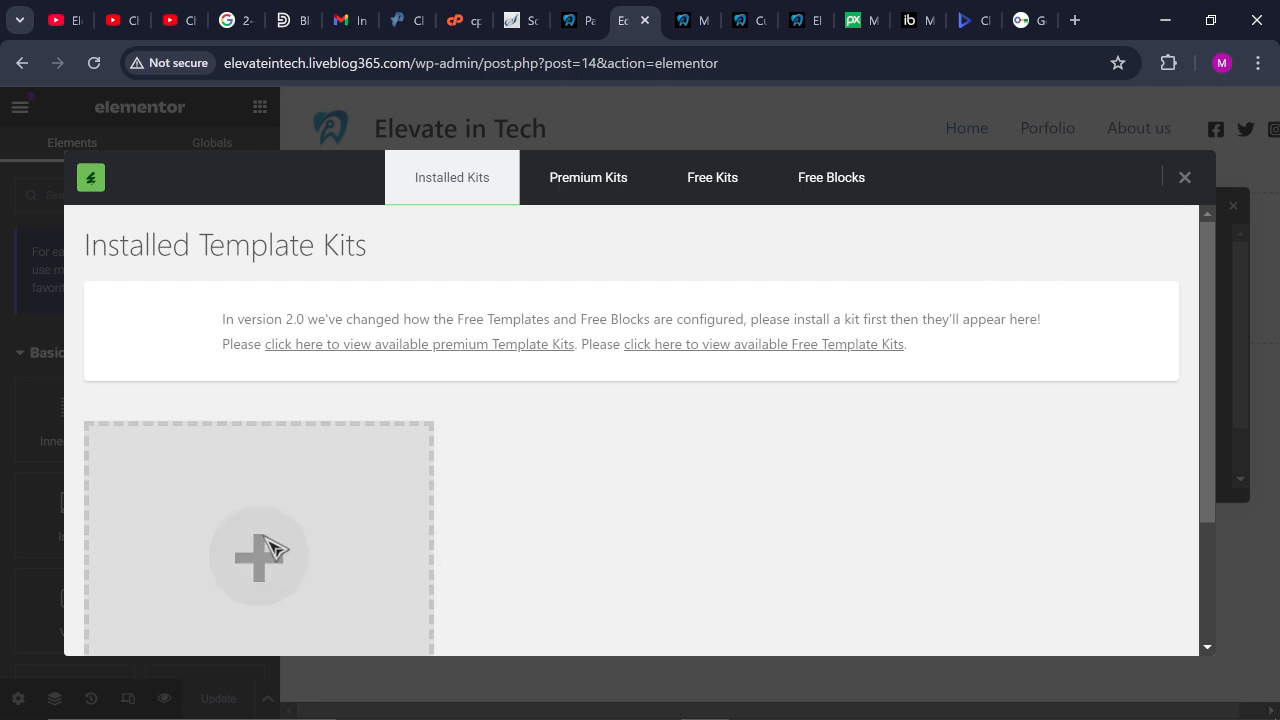
scroll(1223, 594, down, 2)
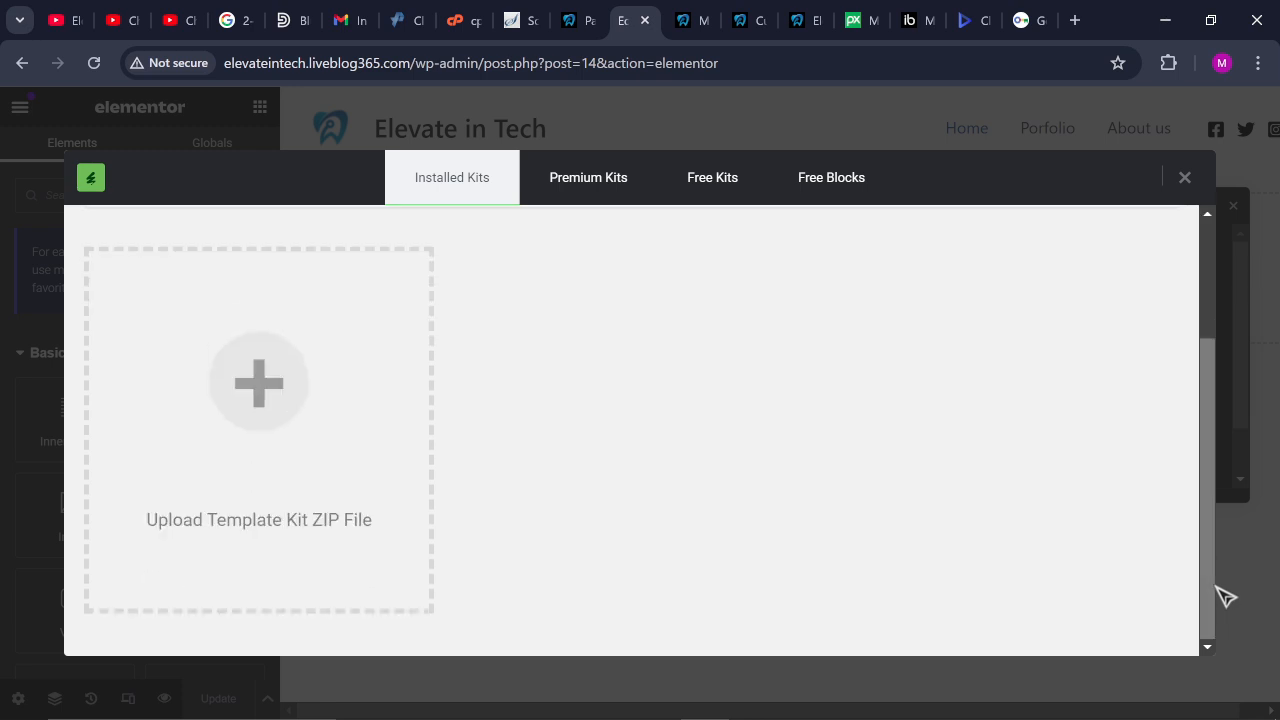
click(263, 410)
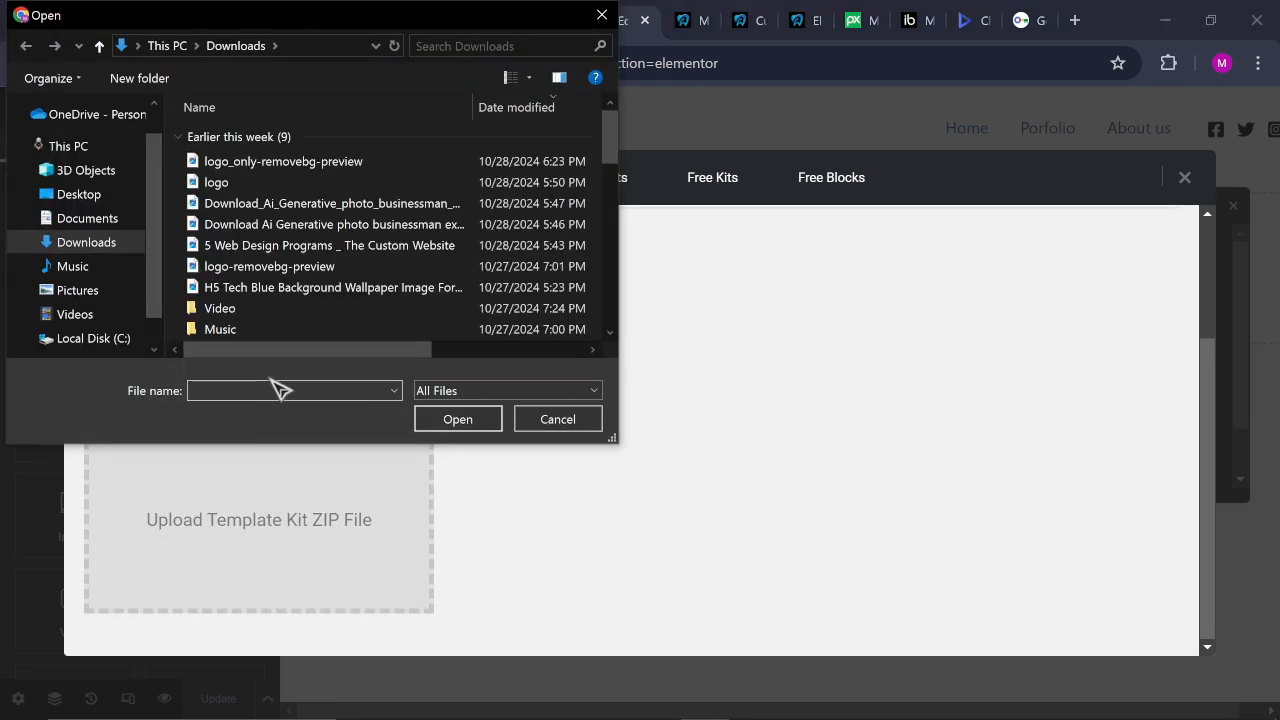
click(105, 218)
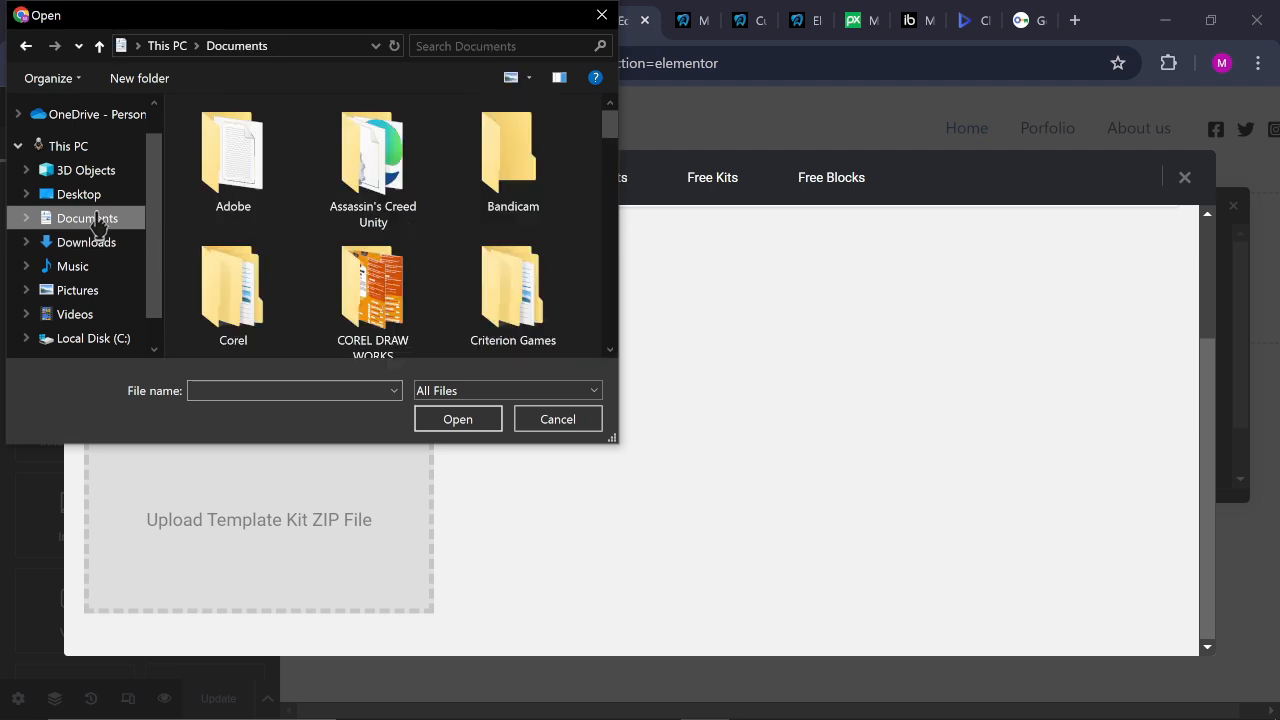
click(609, 349)
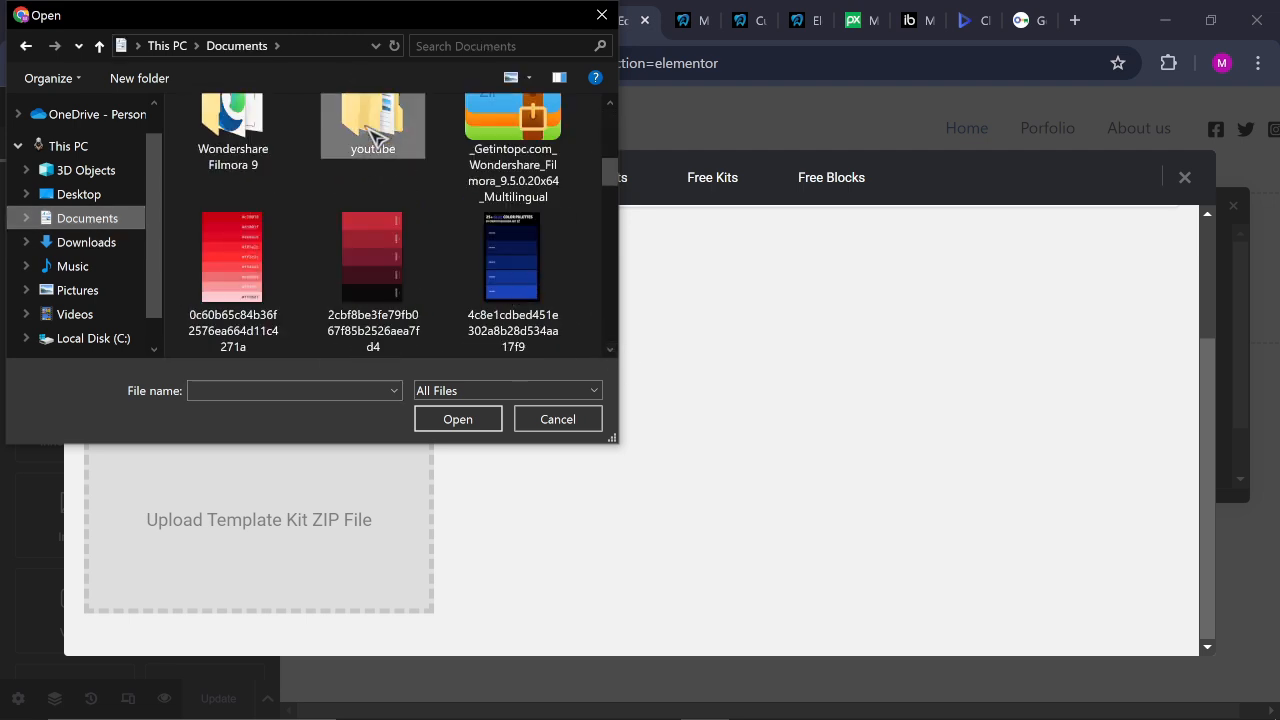
double_click(374, 128)
double_click(303, 140)
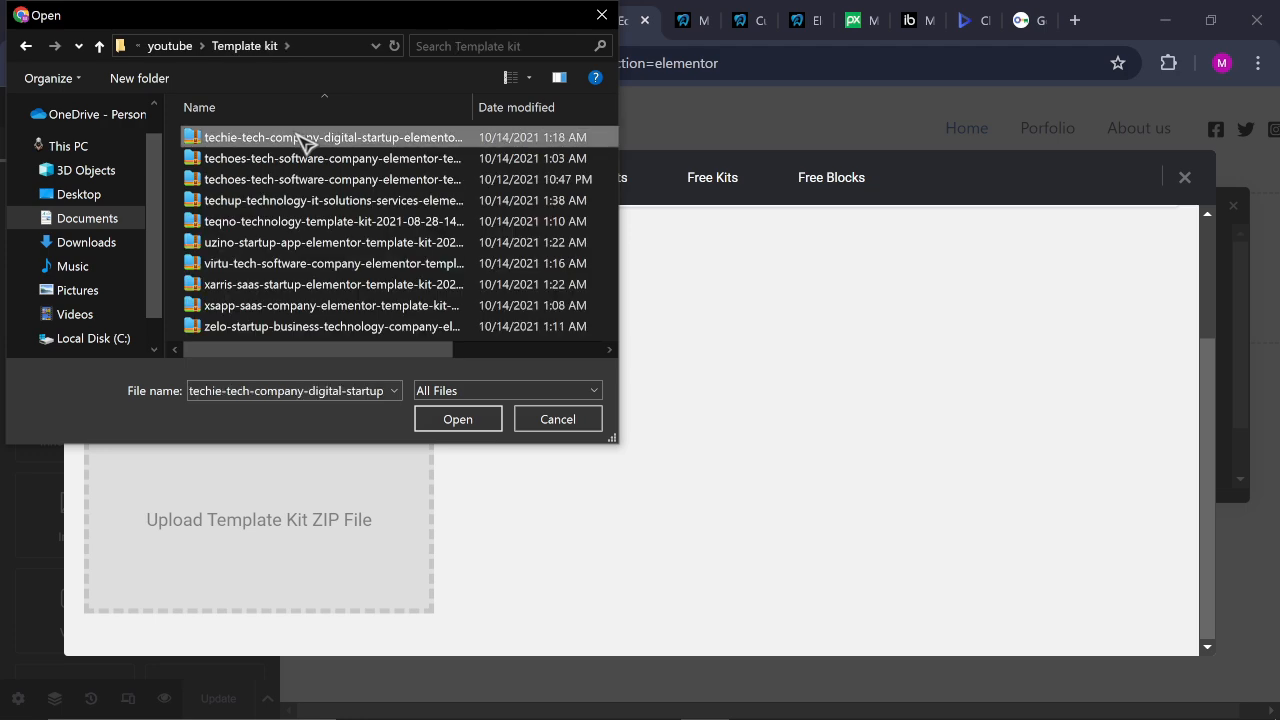
click(287, 267)
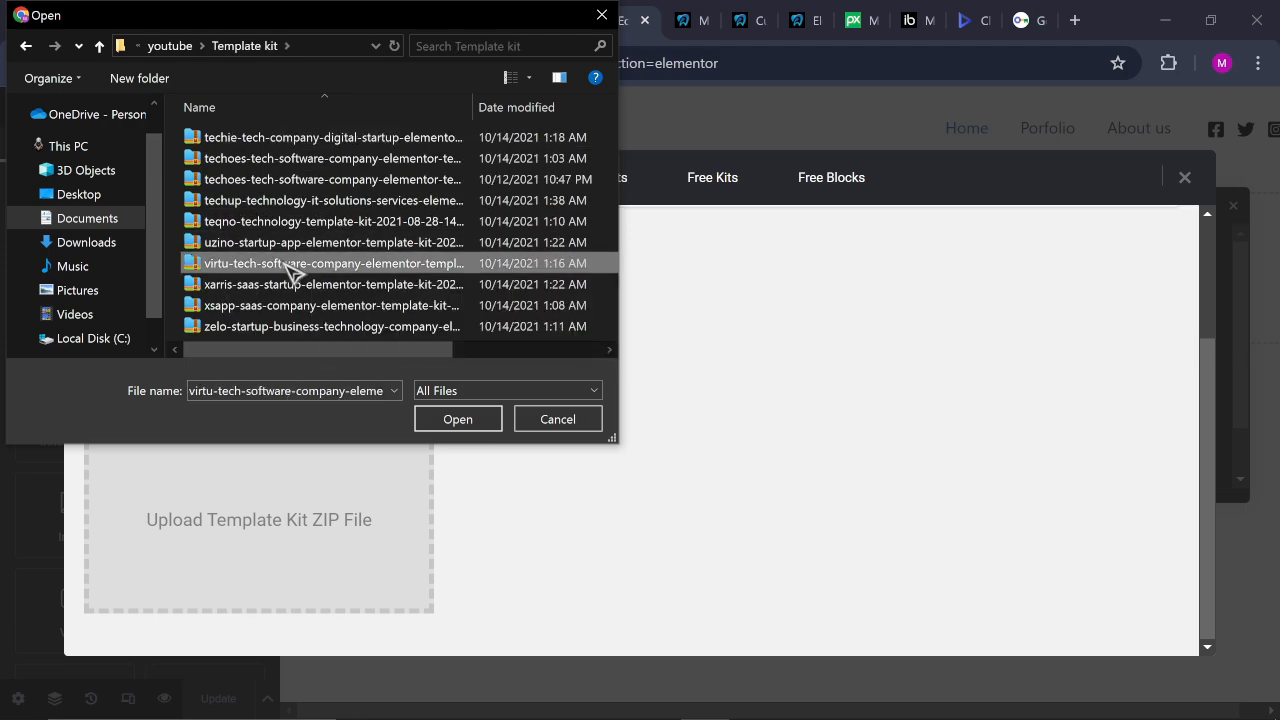
click(466, 425)
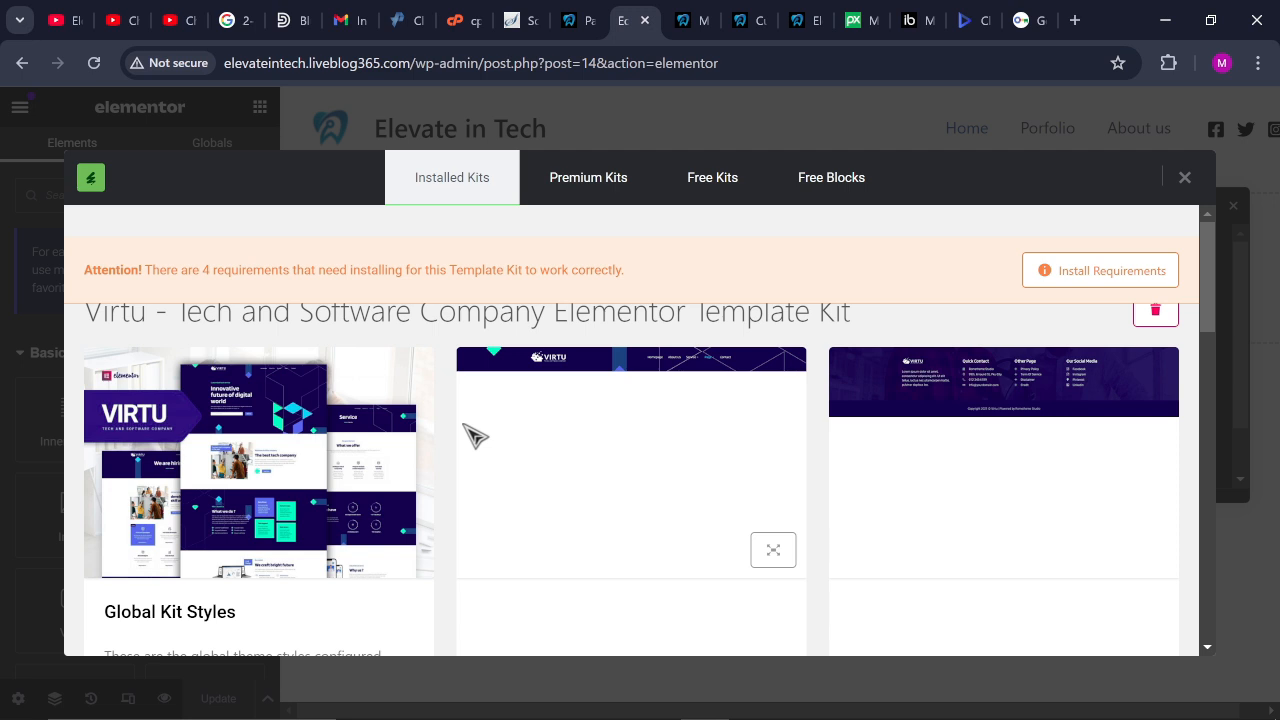
Install all missing requirements for the Virtu kit: Contact Form 7, ElementsKit Lite, and the Elementor default color and typography scheme settings
click(1090, 282)
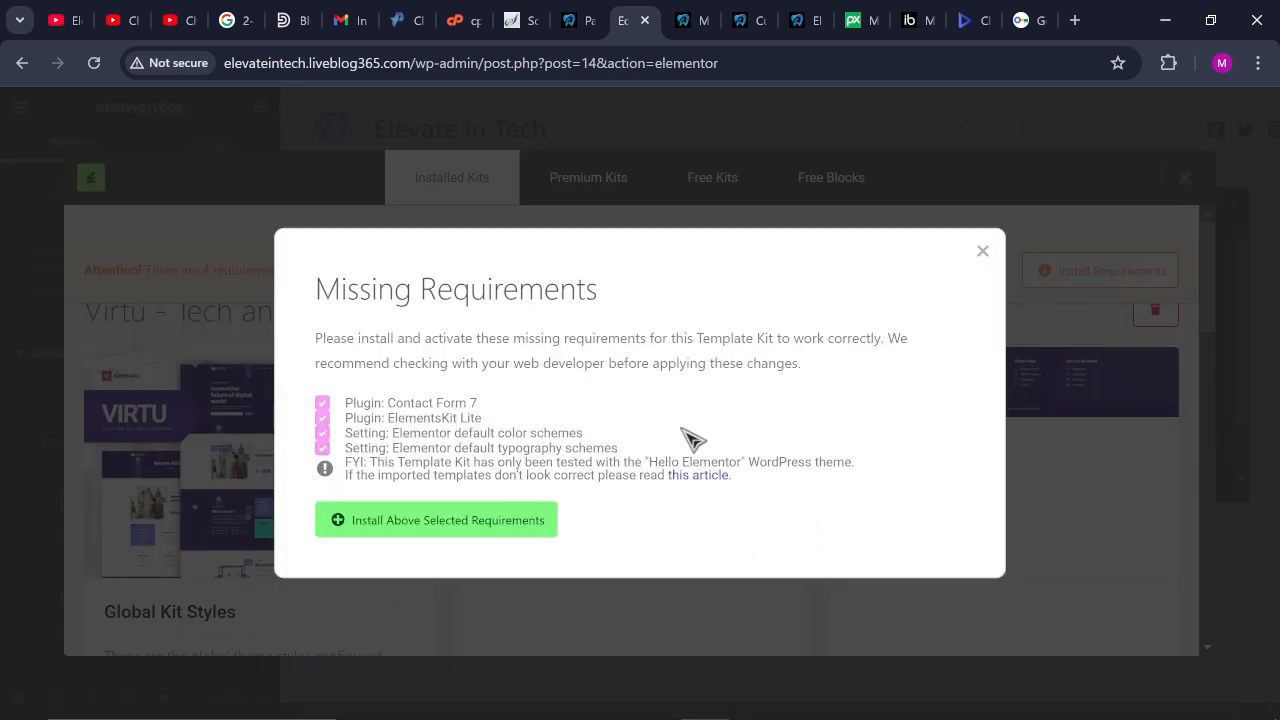
click(485, 520)
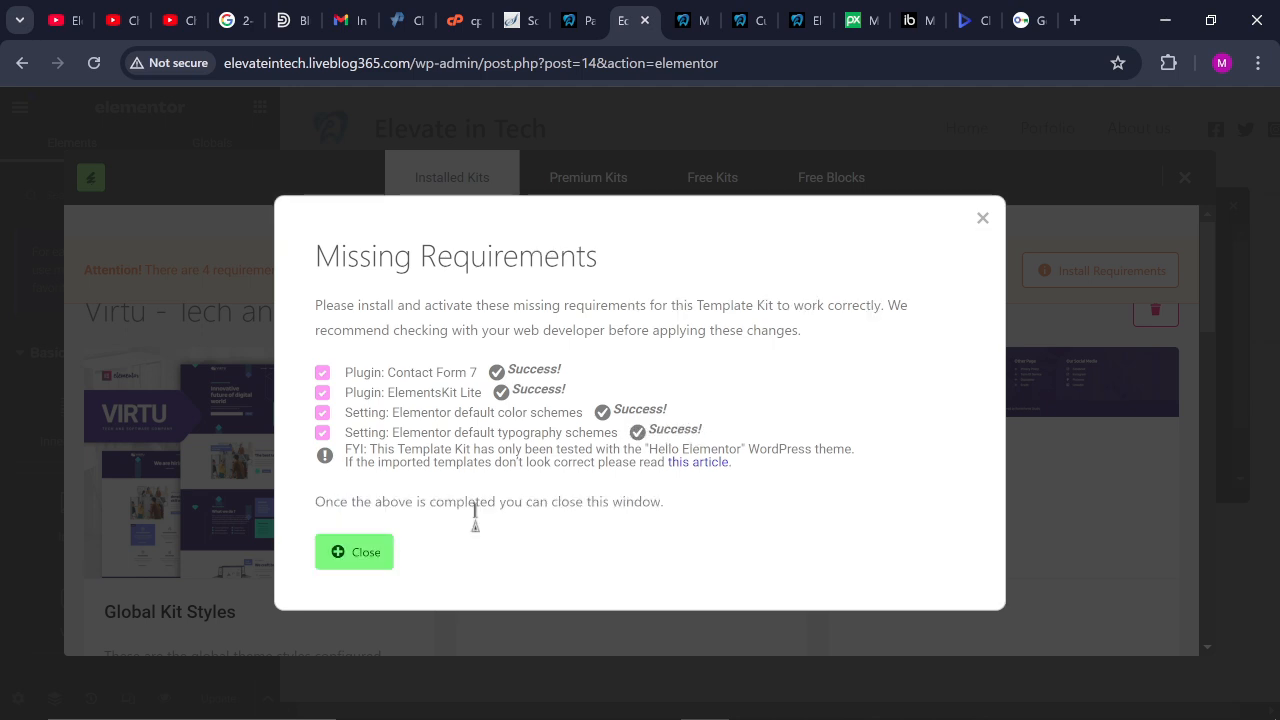
click(366, 556)
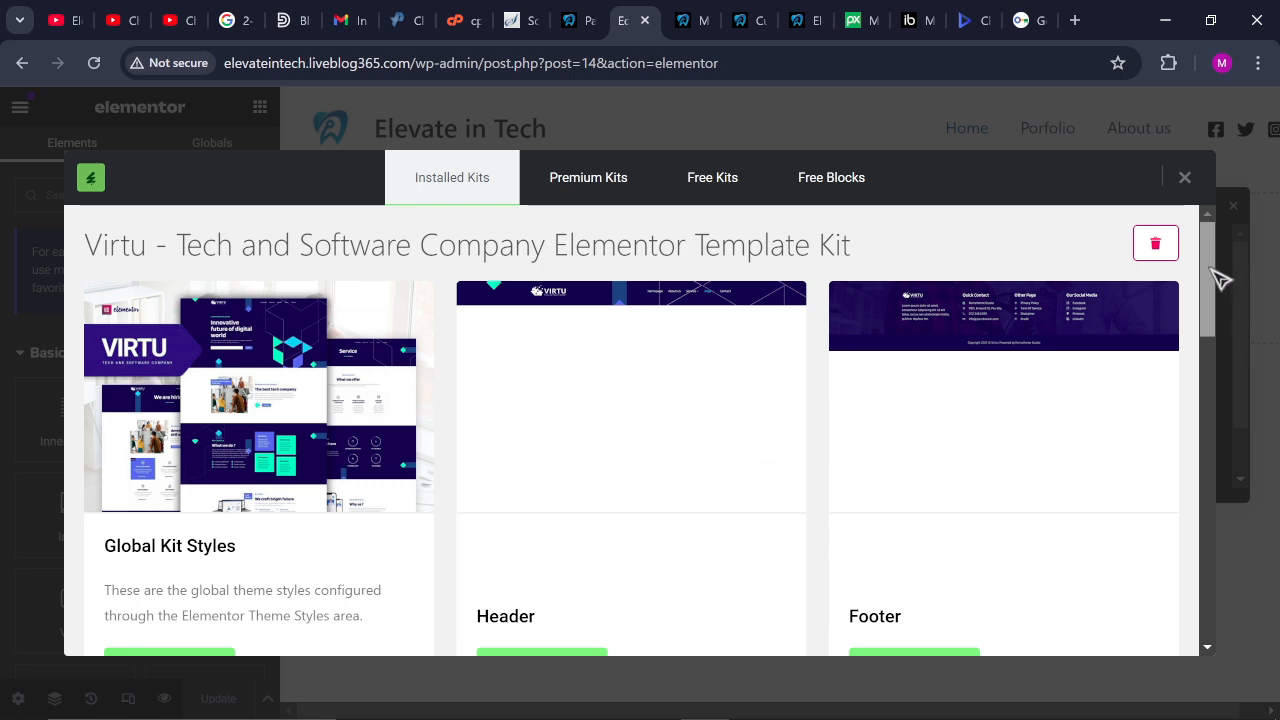
Preview the Virtu kit's Homepage template down to its footer and insert it into the Home page
scroll(1223, 289, down, 2)
drag(1206, 297, 1208, 366)
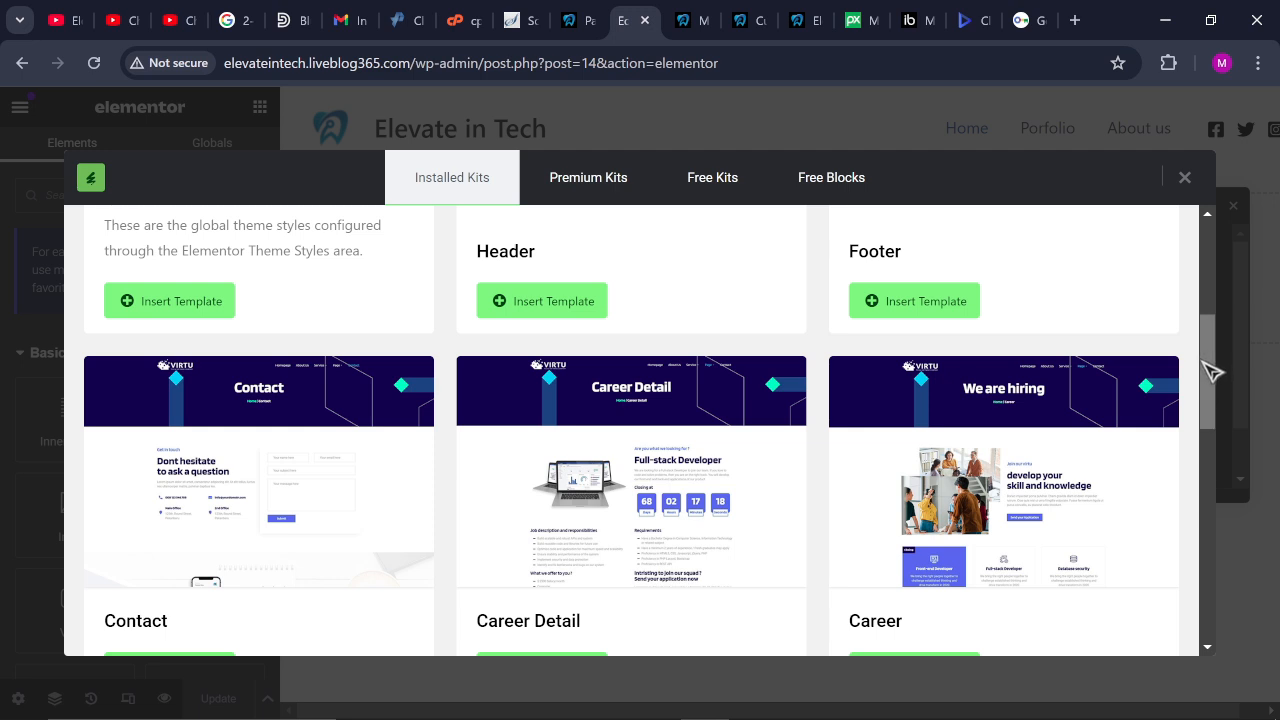
drag(1210, 375, 1205, 620)
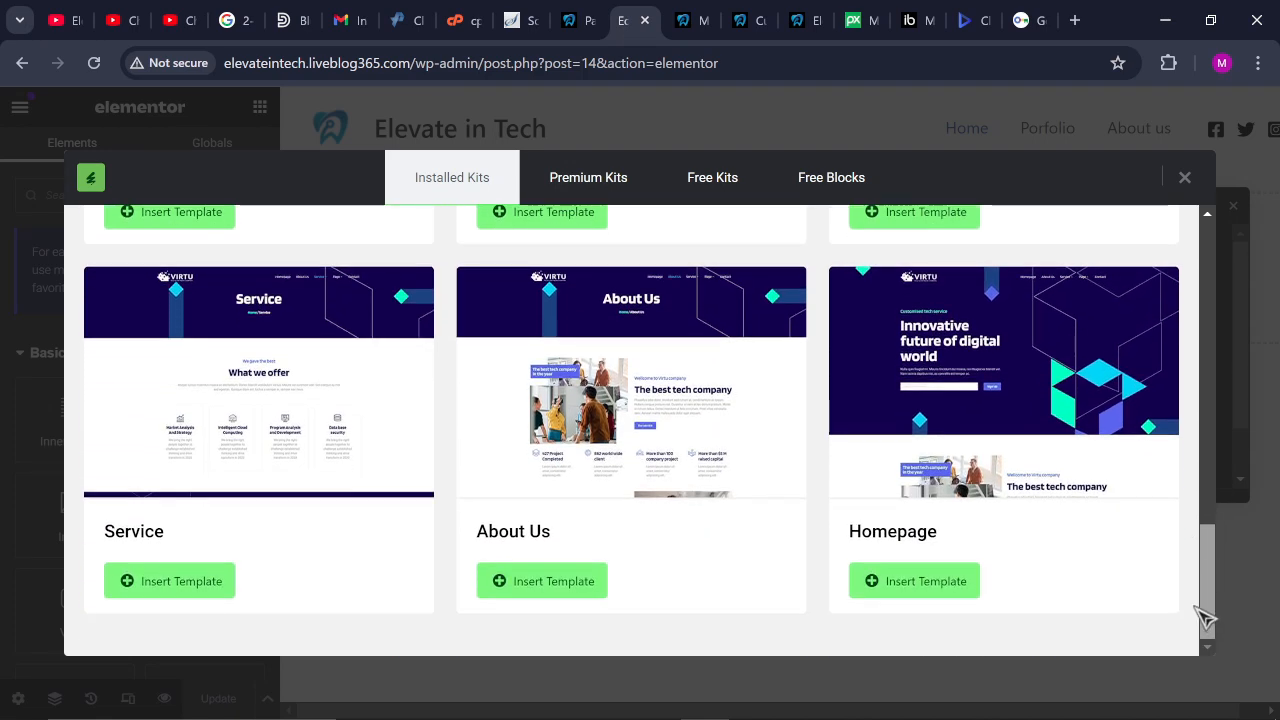
click(1132, 474)
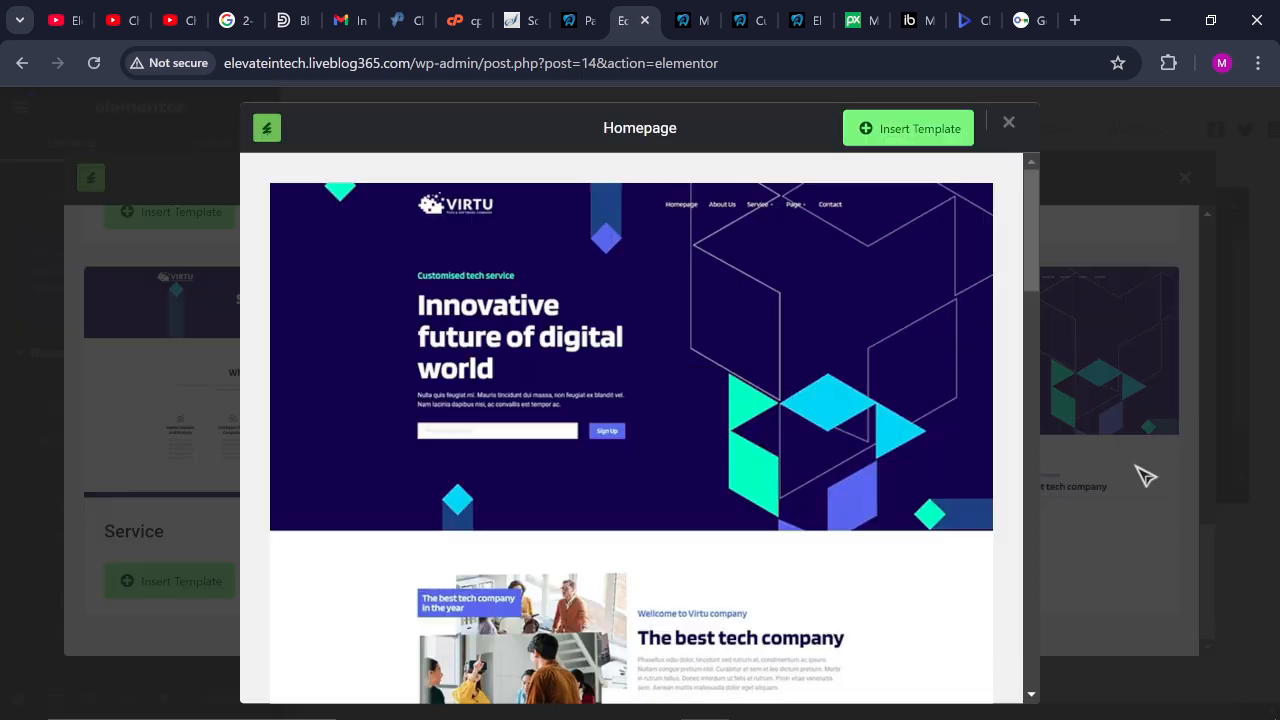
scroll(1045, 247, down, 1)
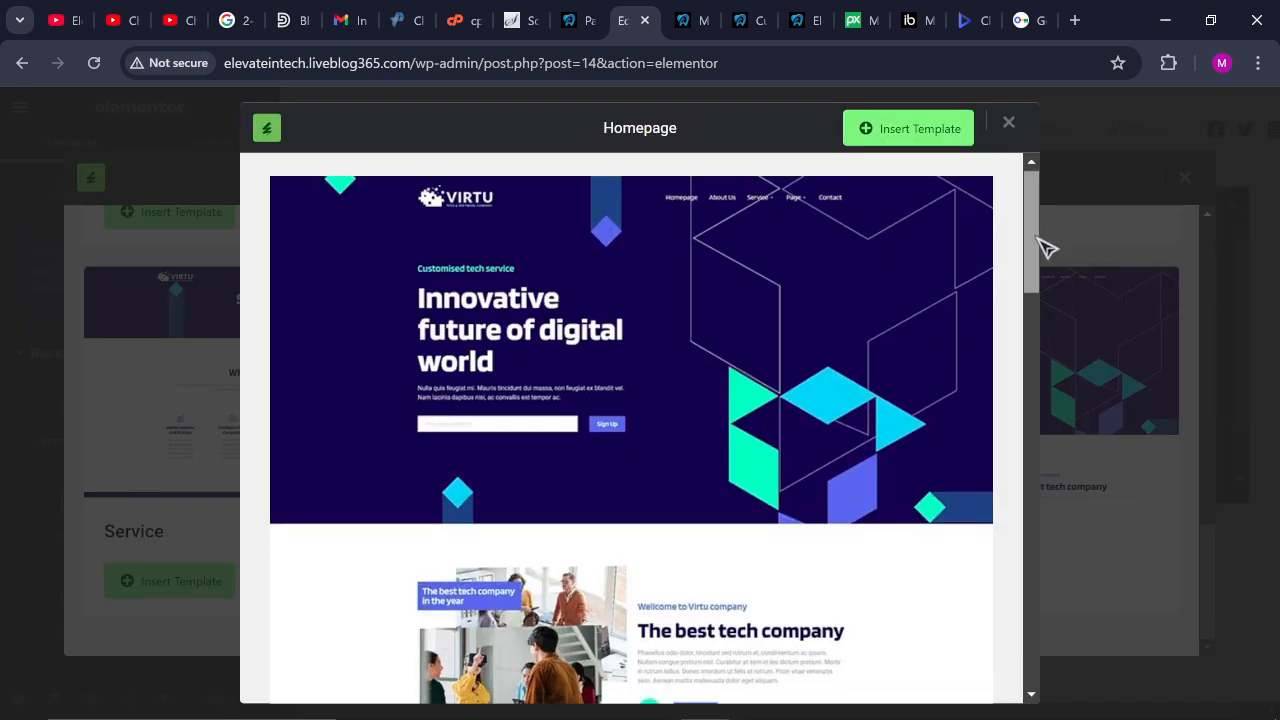
drag(1037, 239, 1030, 680)
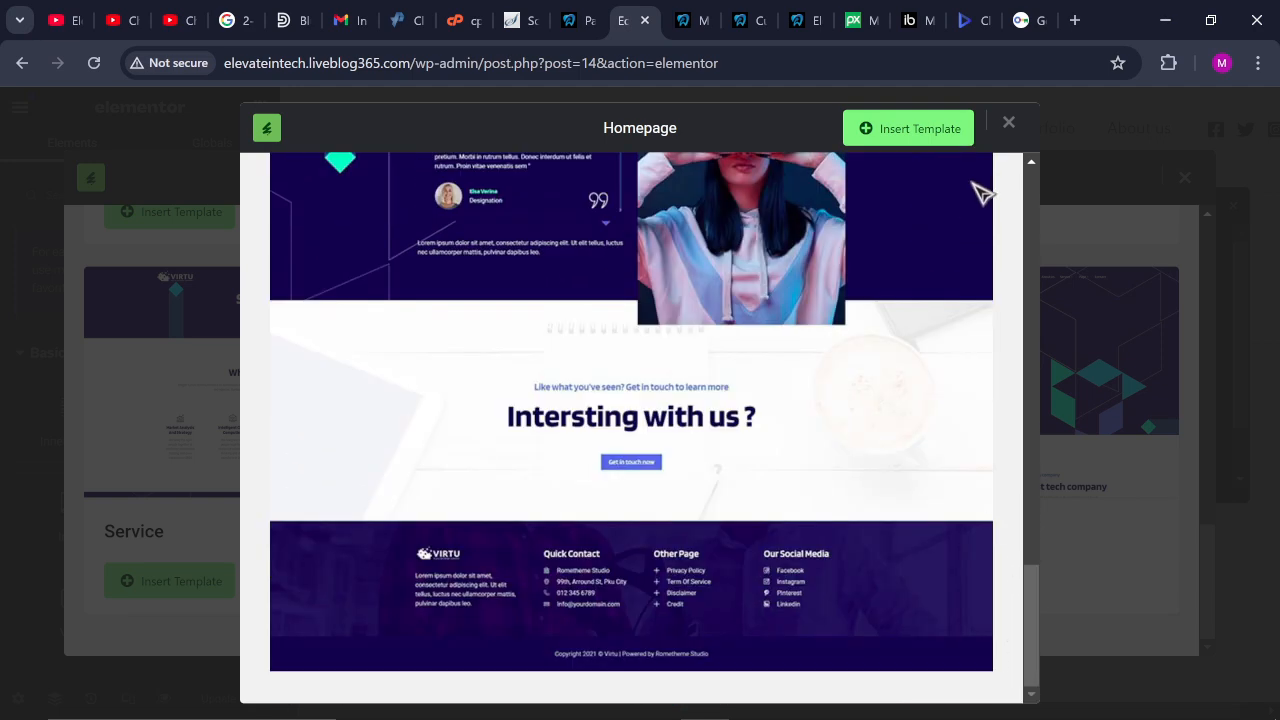
click(912, 130)
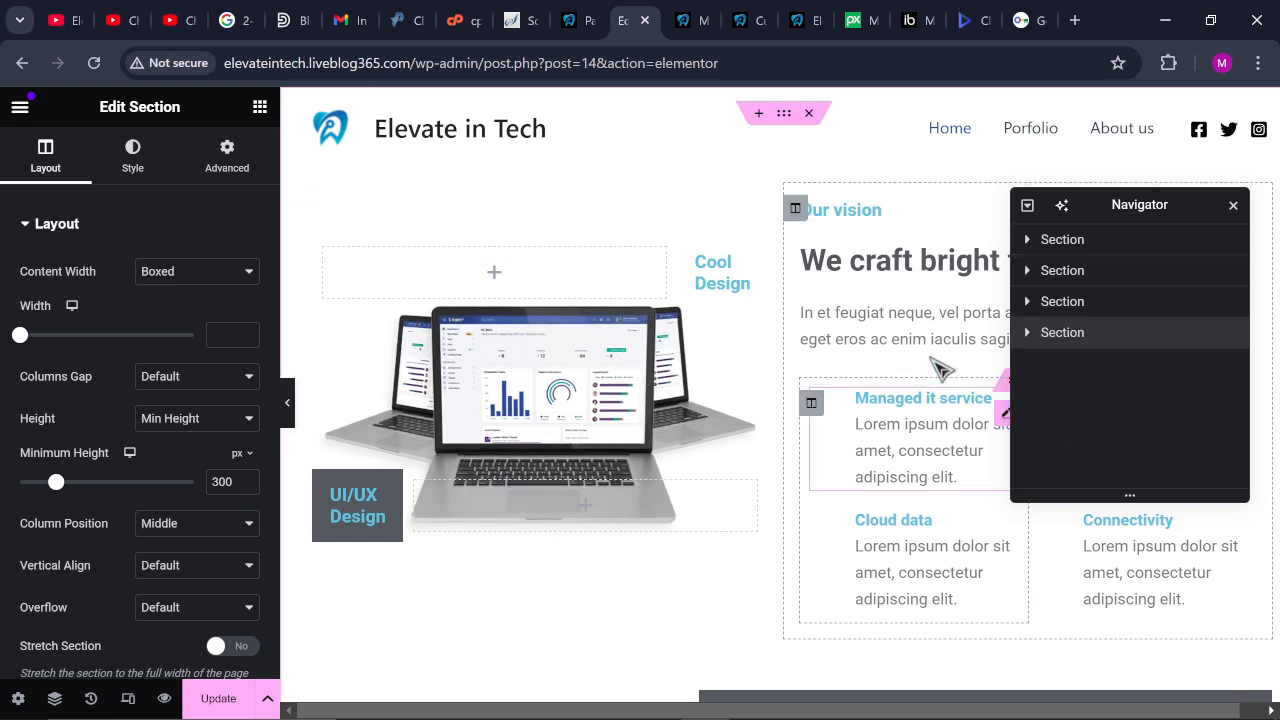
Update the Home page with the inserted template and switch to the live site to check it
click(211, 703)
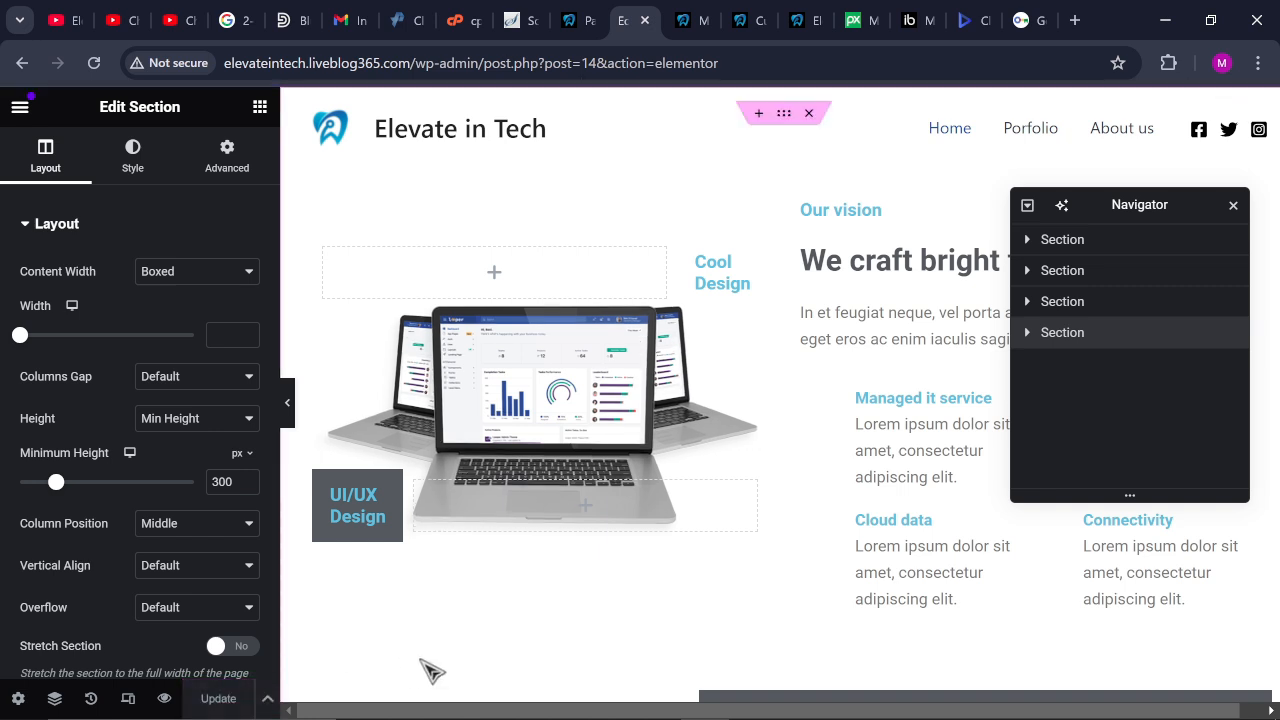
click(806, 22)
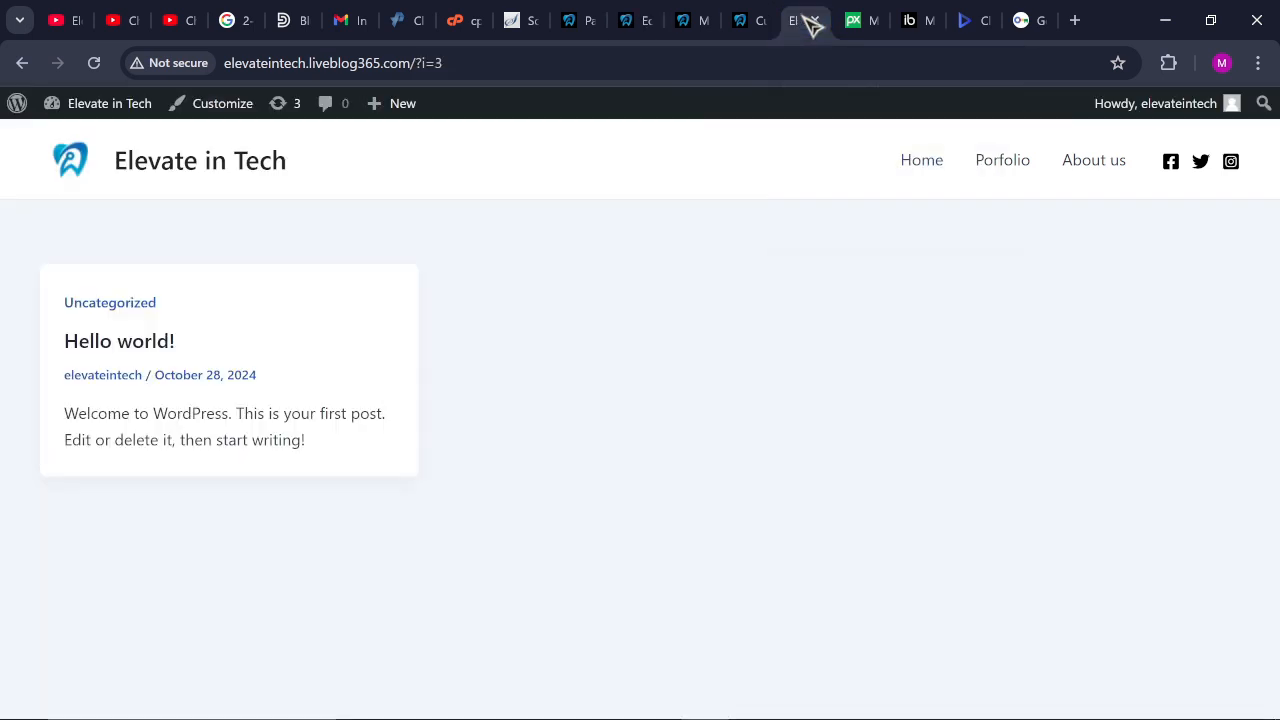
Set the site's homepage to display the static page Home in the Reading settings and save the changes
click(95, 63)
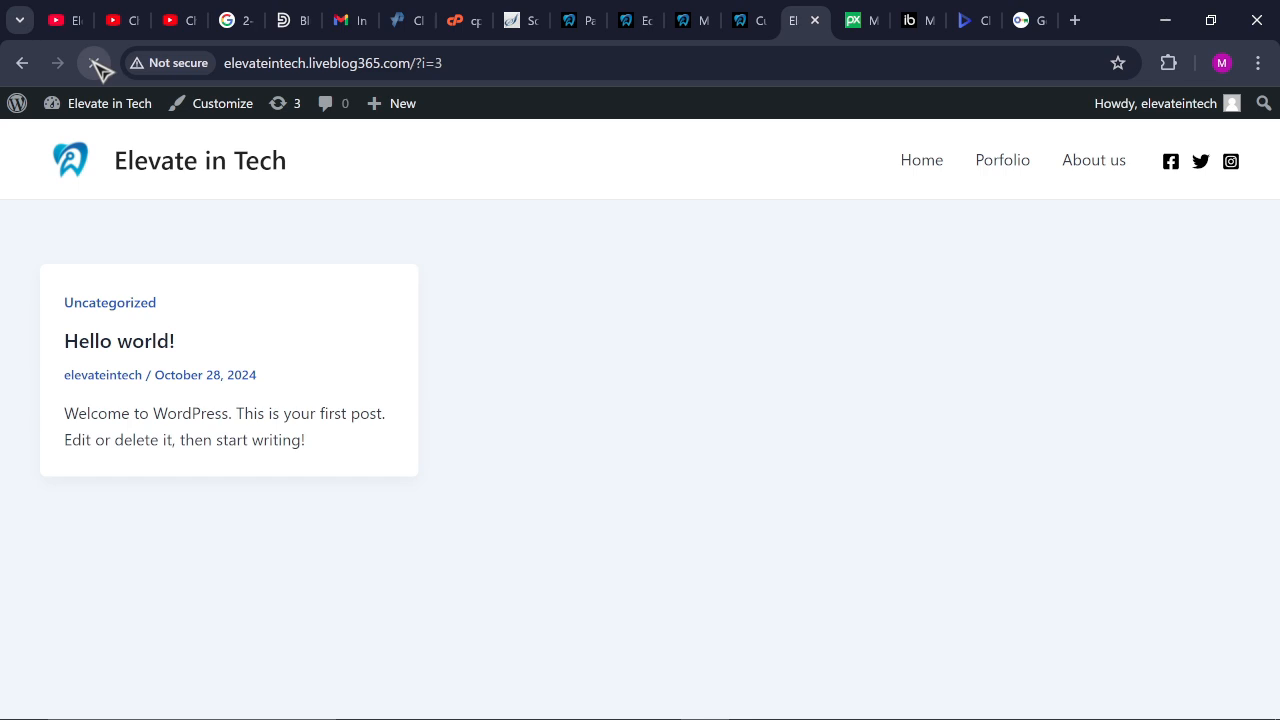
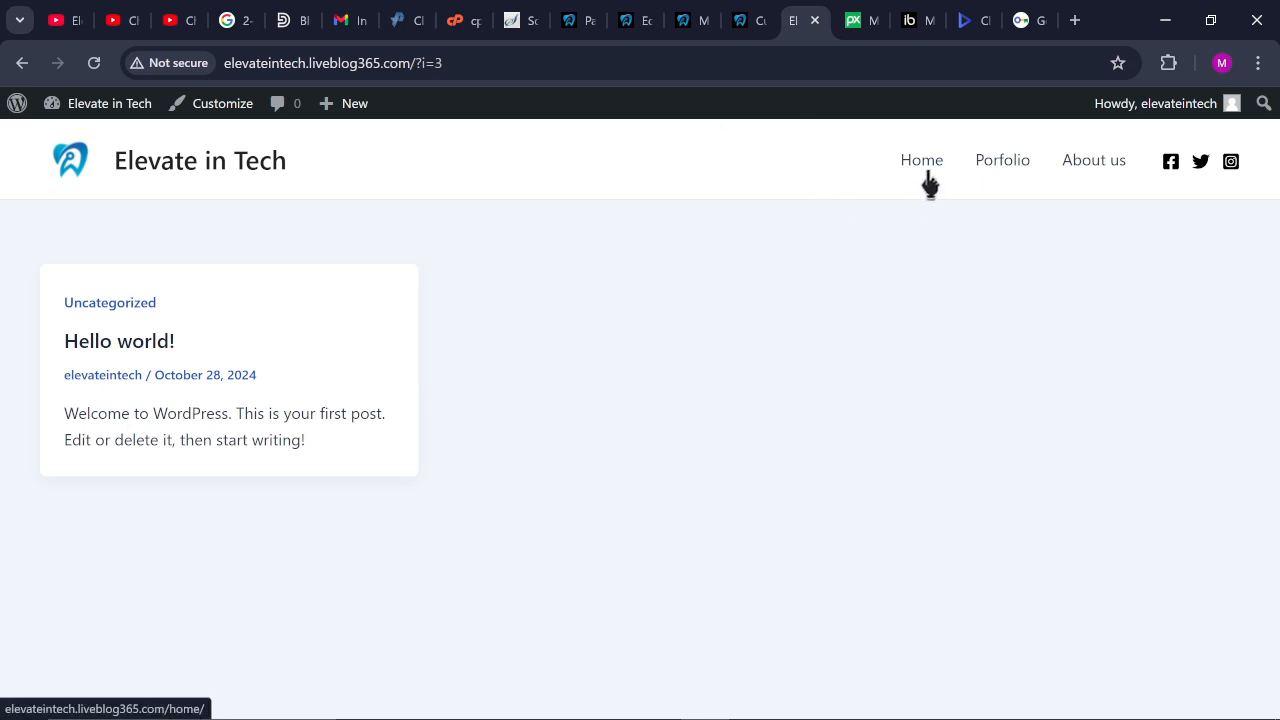
click(570, 20)
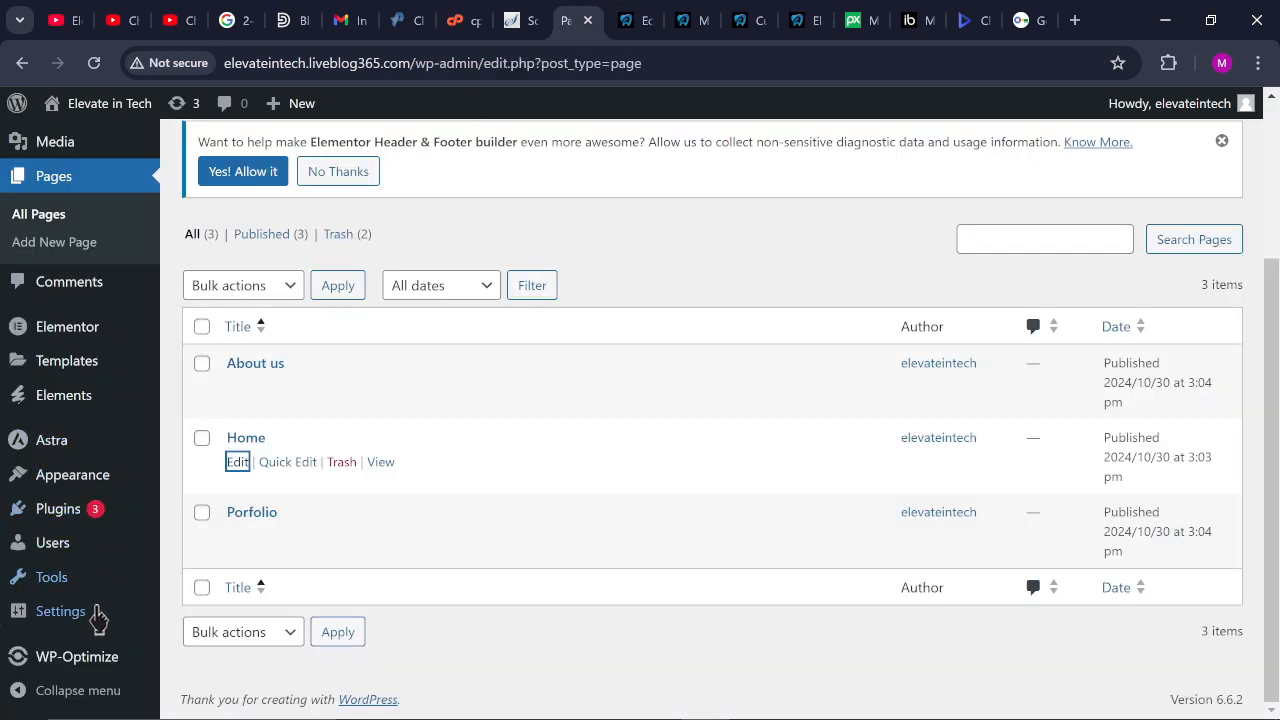
mouse_move(68, 618)
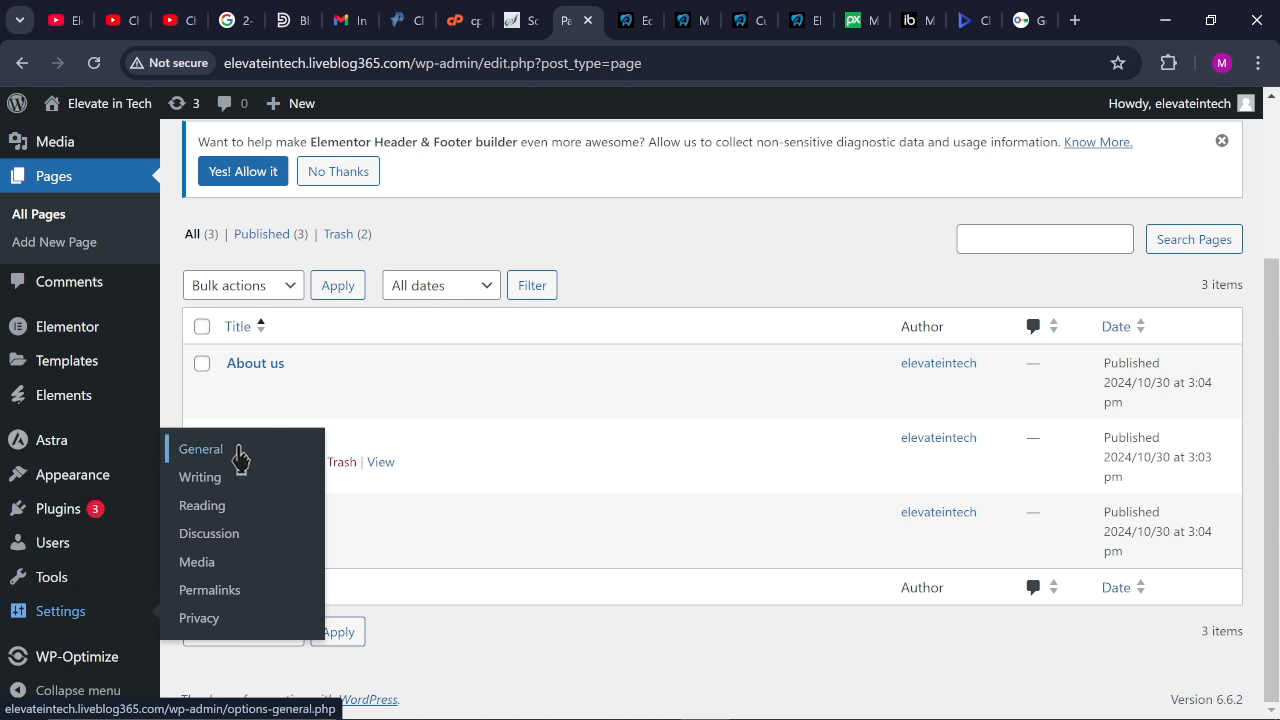
click(210, 510)
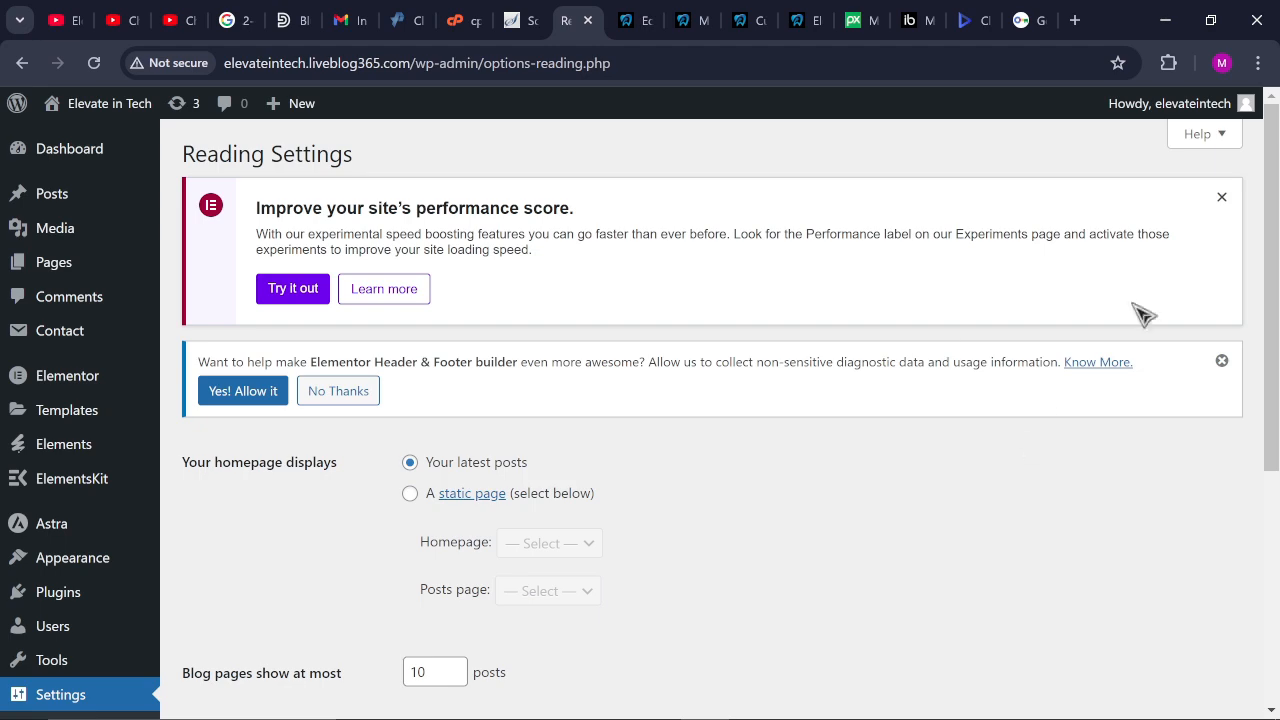
scroll(1276, 178, down, 2)
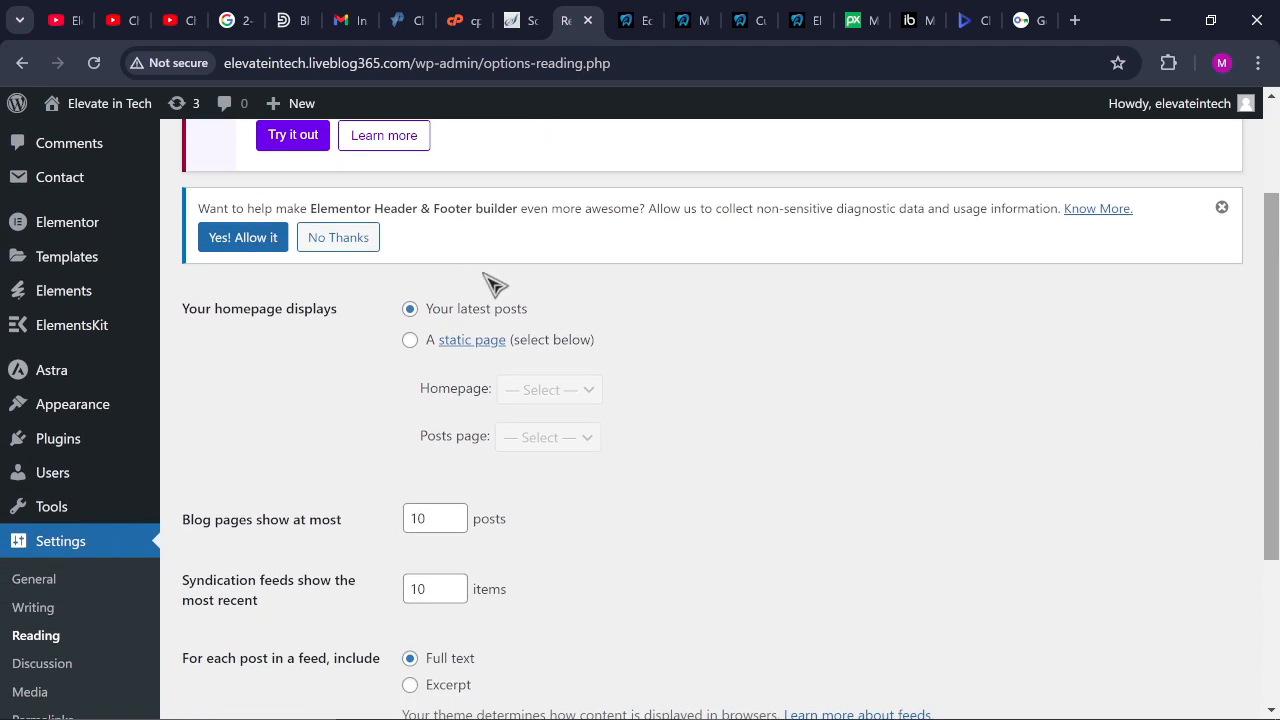
click(411, 341)
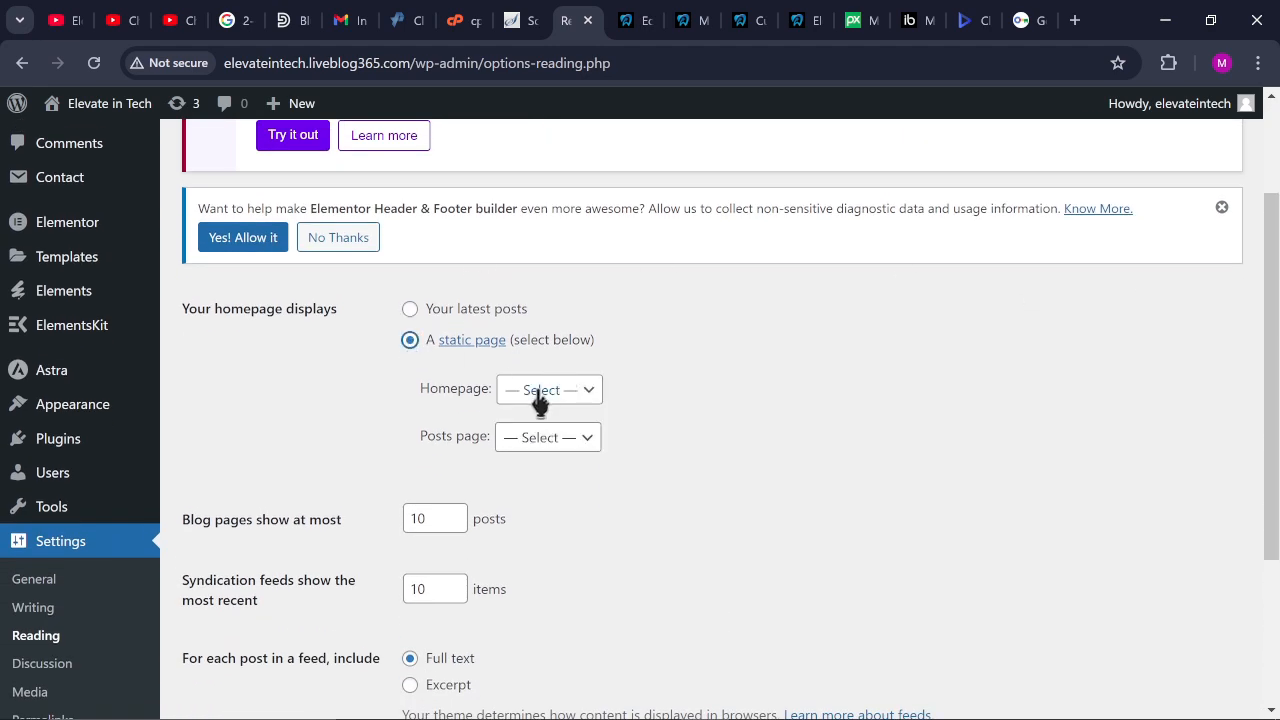
click(540, 398)
click(530, 473)
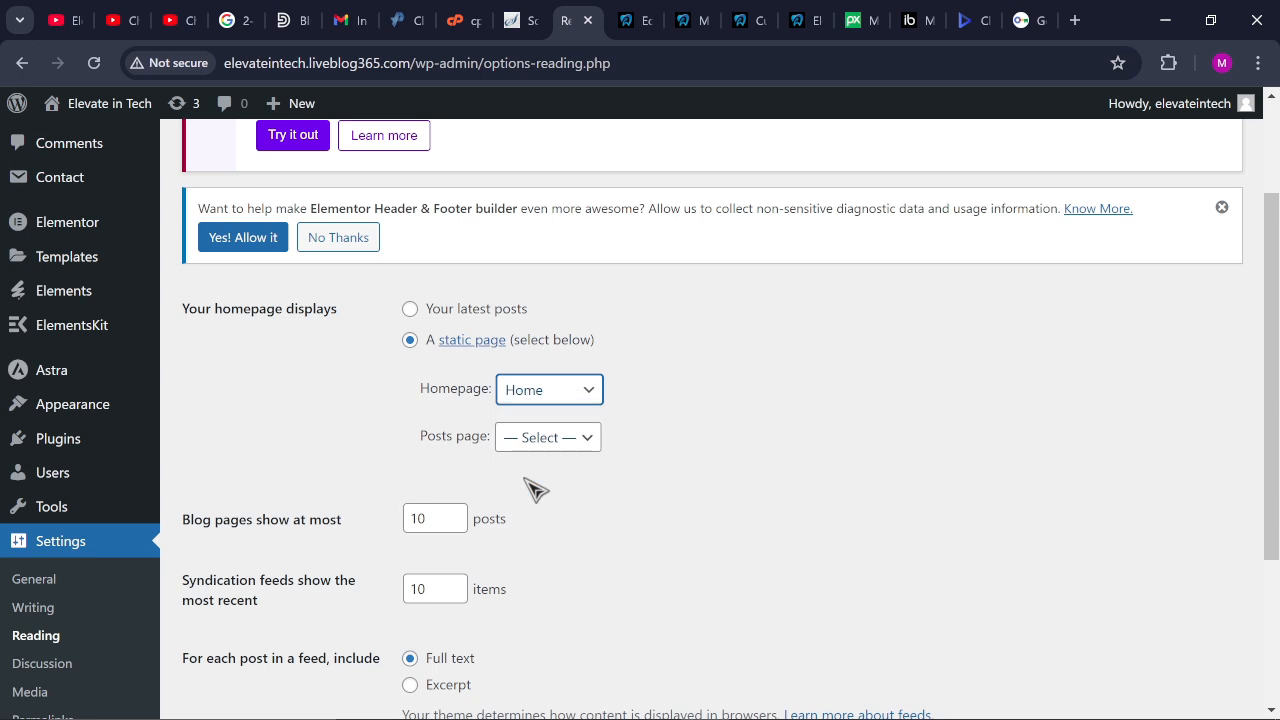
scroll(1275, 228, down, 3)
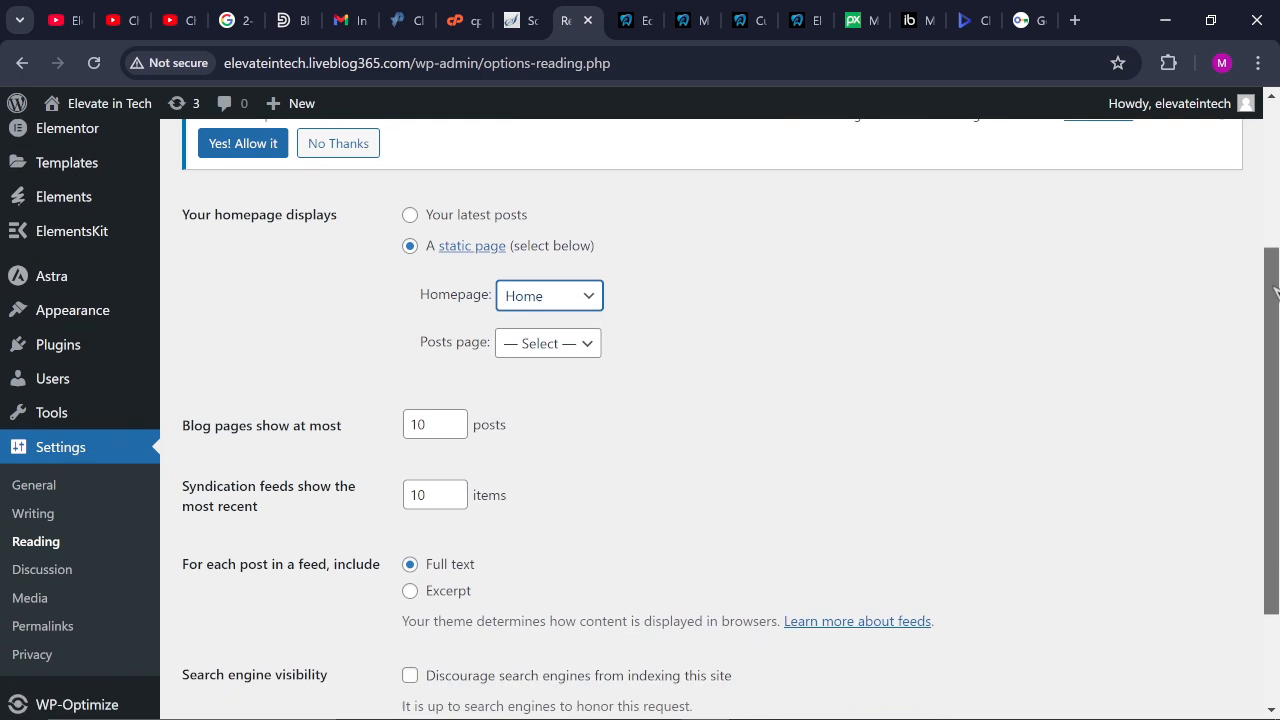
click(252, 616)
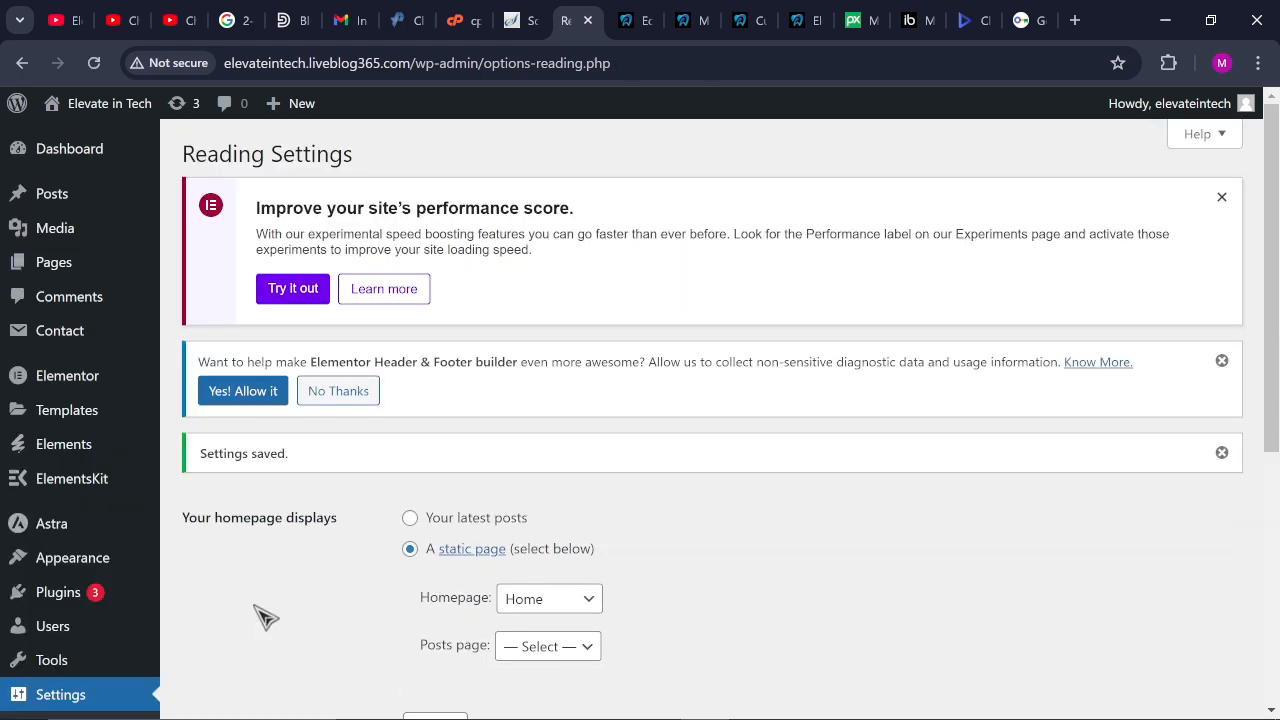
Reload the live site and review the new homepage down to the contact section and back to the header
click(808, 22)
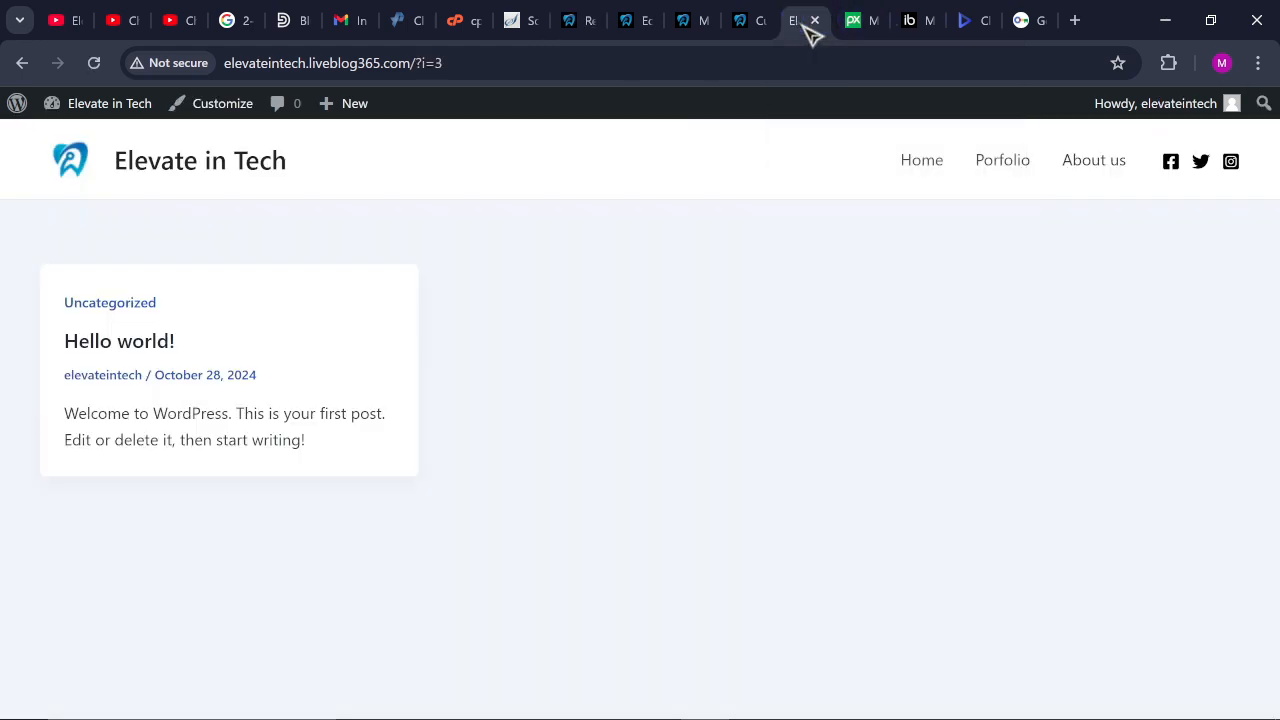
click(95, 64)
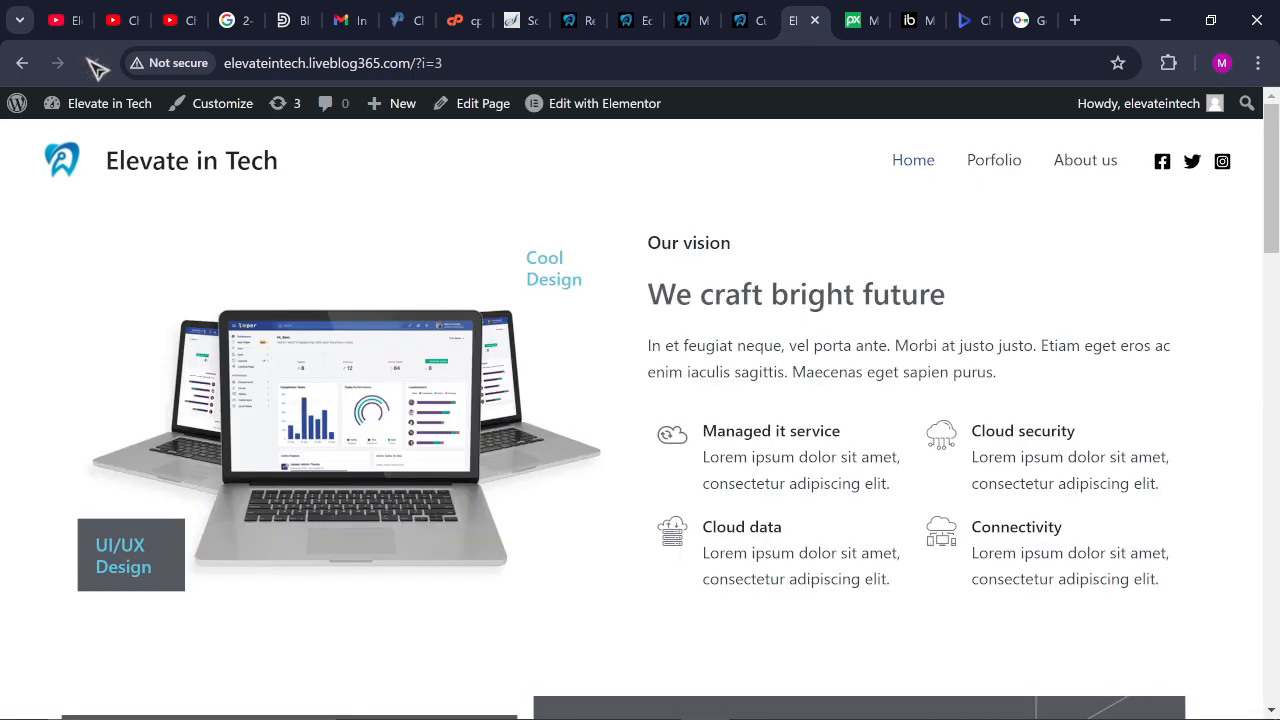
drag(1273, 155, 1160, 663)
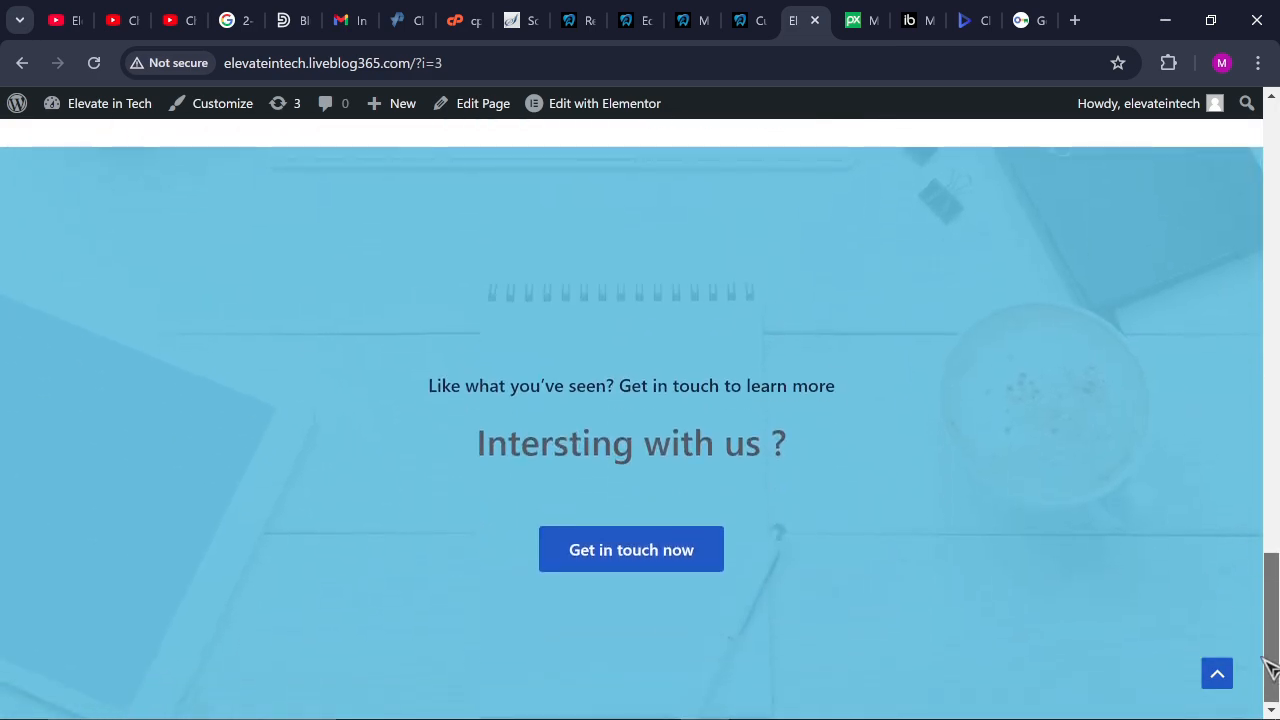
drag(1268, 668, 1236, 155)
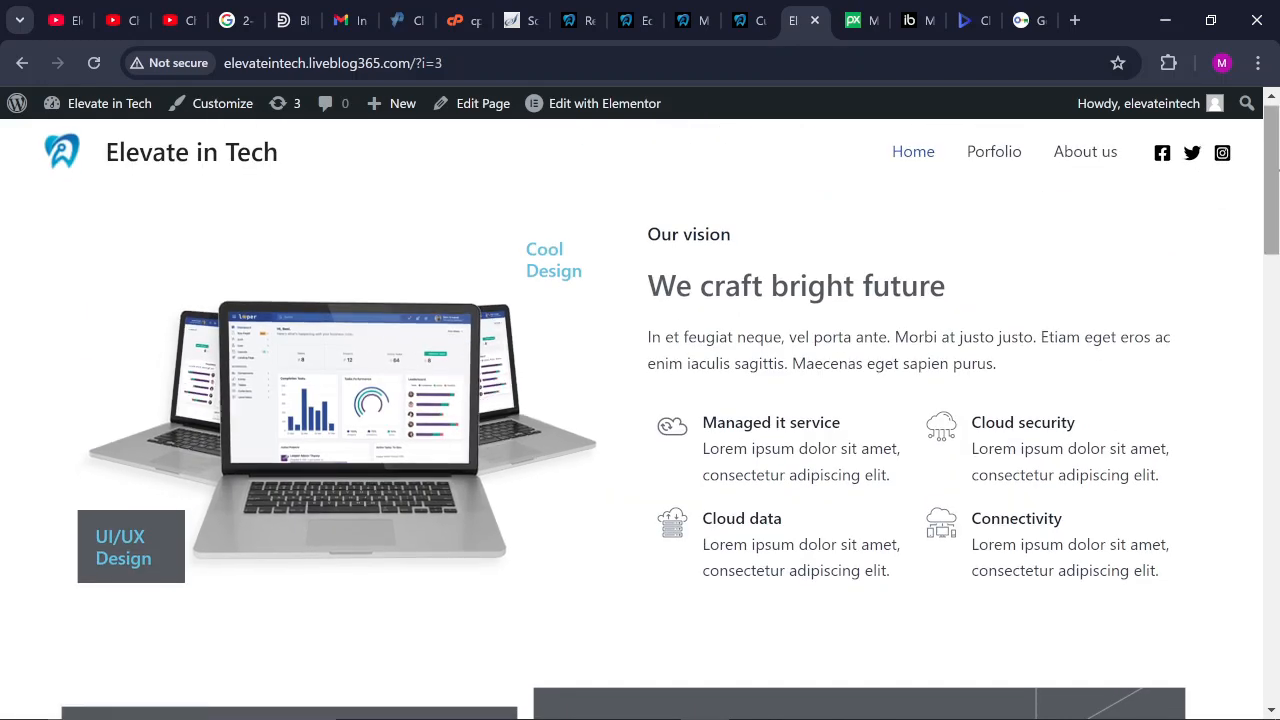
drag(1272, 163, 1272, 155)
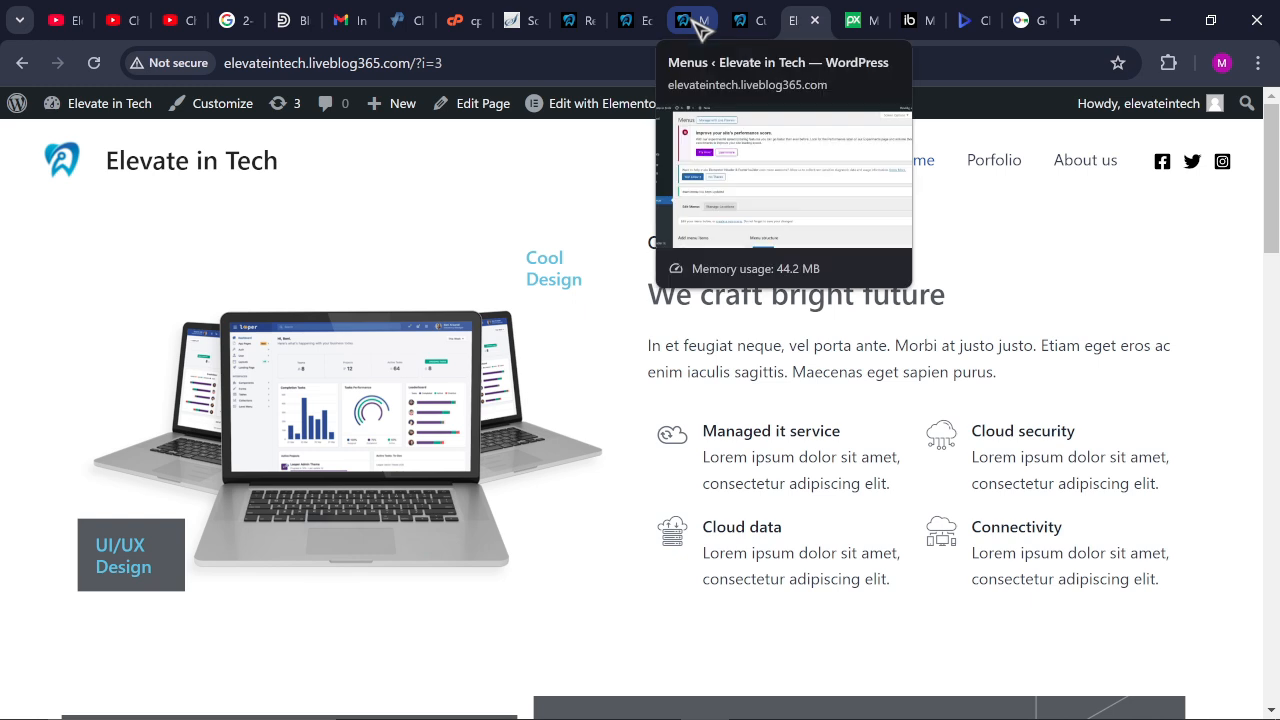
Return to the Home page in the Elementor editor and set the first section's background type to Classic
click(636, 22)
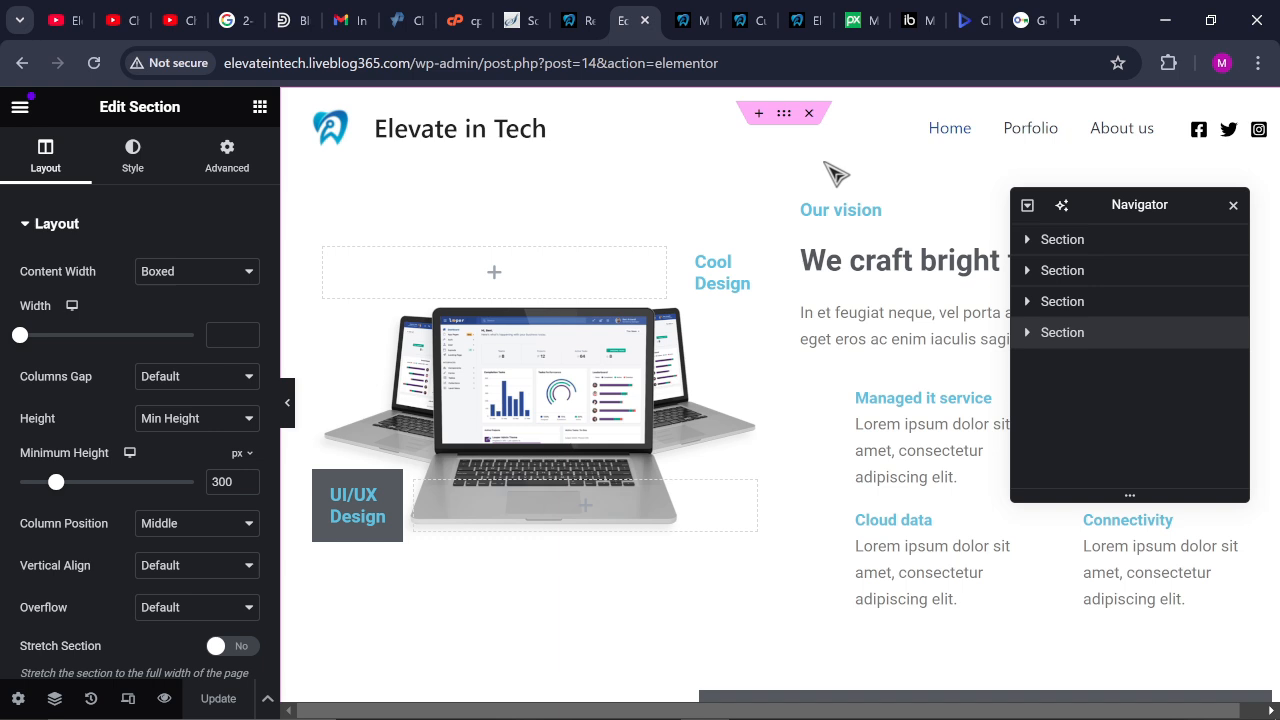
click(784, 124)
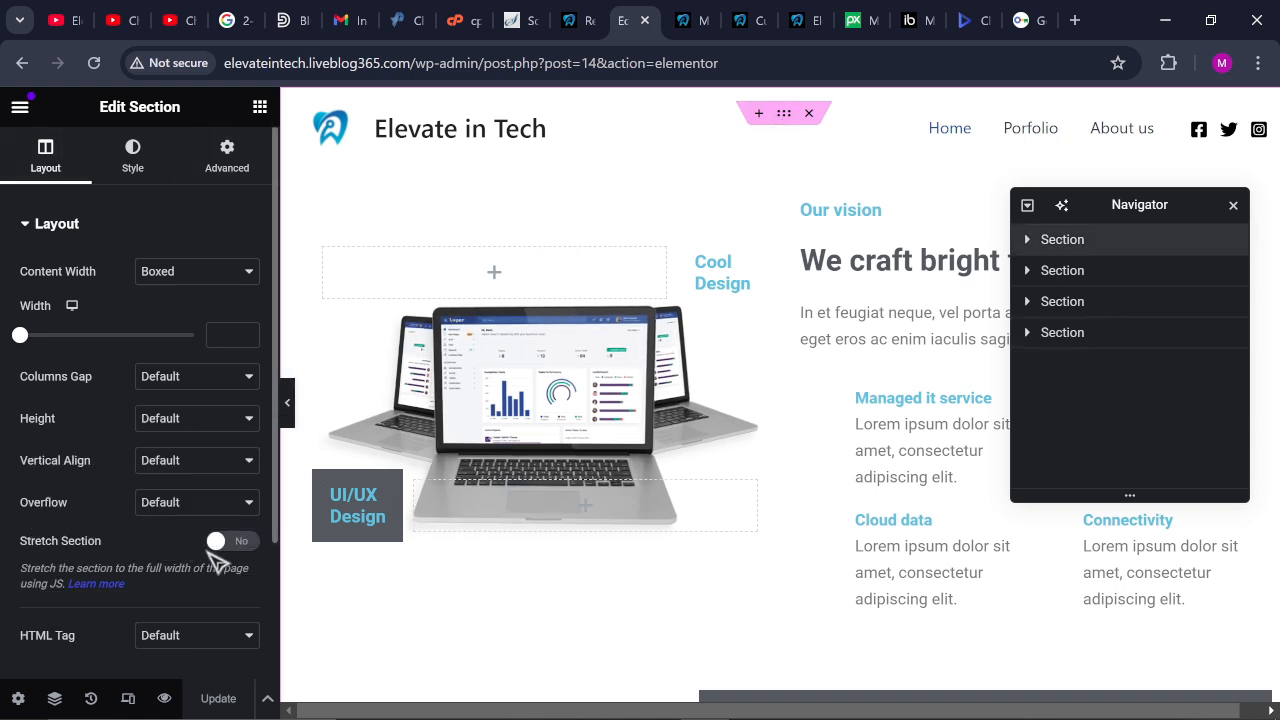
click(133, 165)
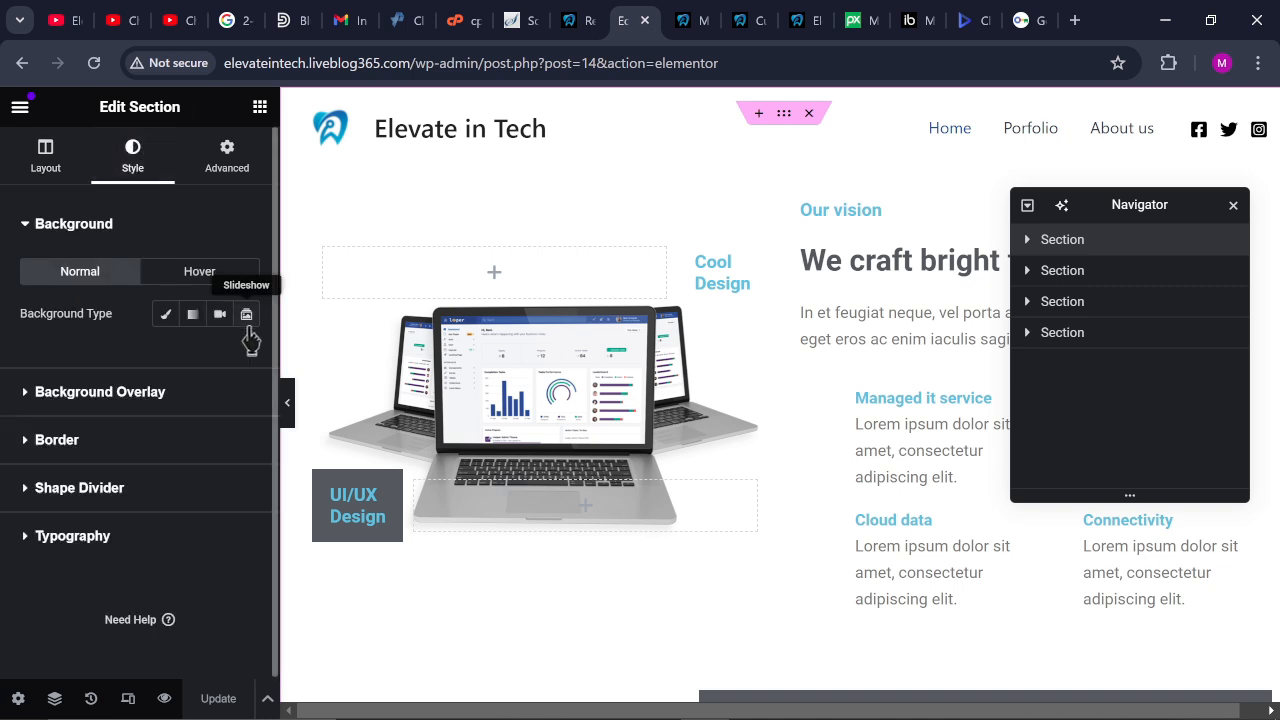
click(166, 316)
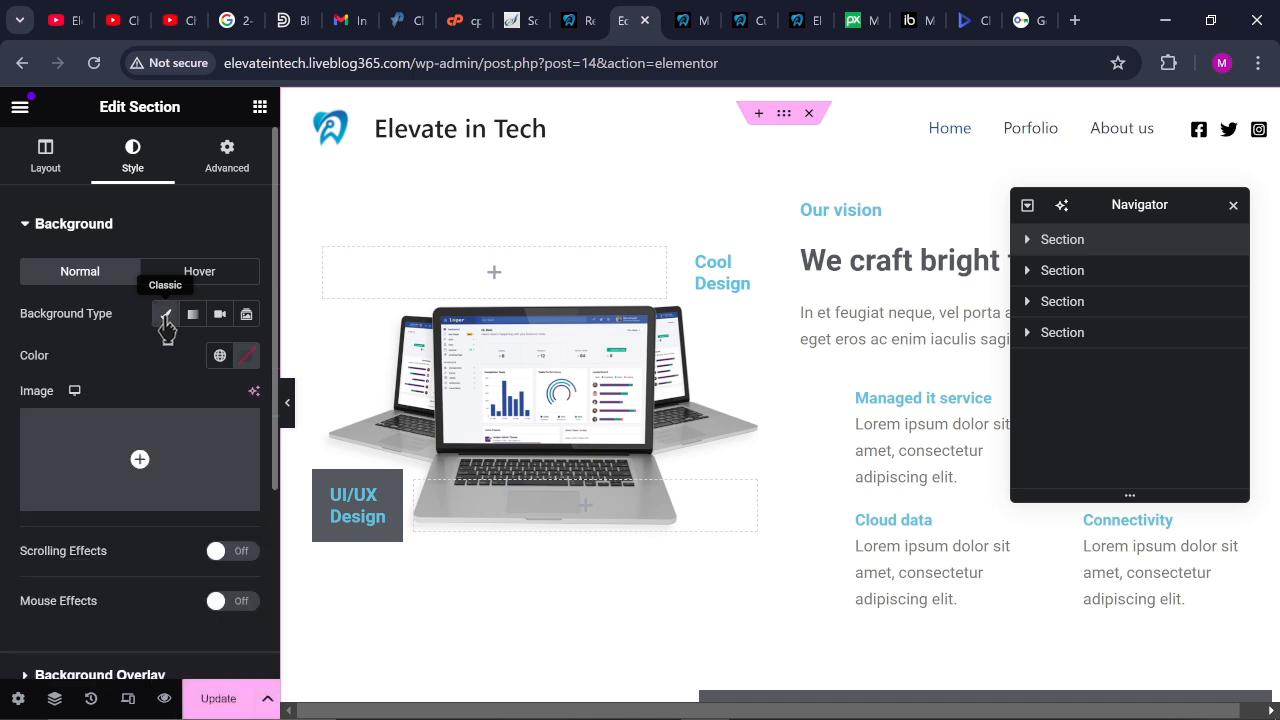
Try red, blue and dark shades for the first section's background color and settle on the violet-blue #1521B4
click(246, 355)
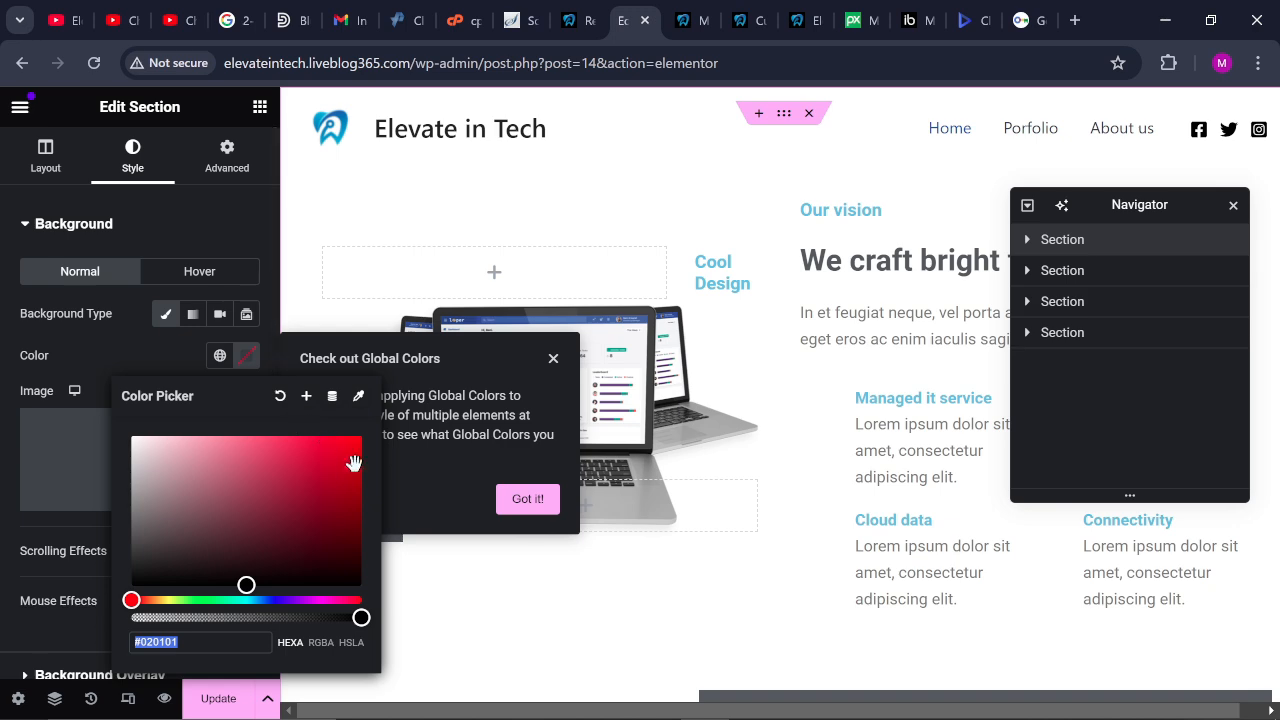
click(355, 463)
click(336, 504)
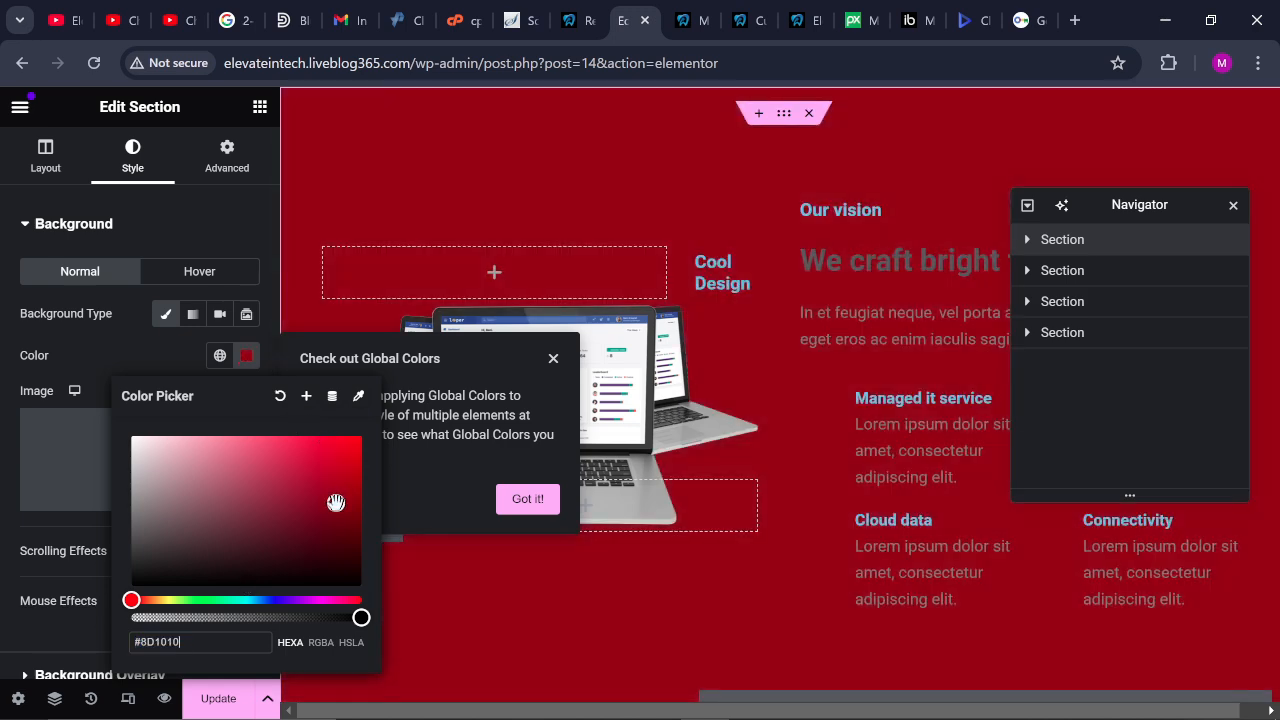
click(263, 600)
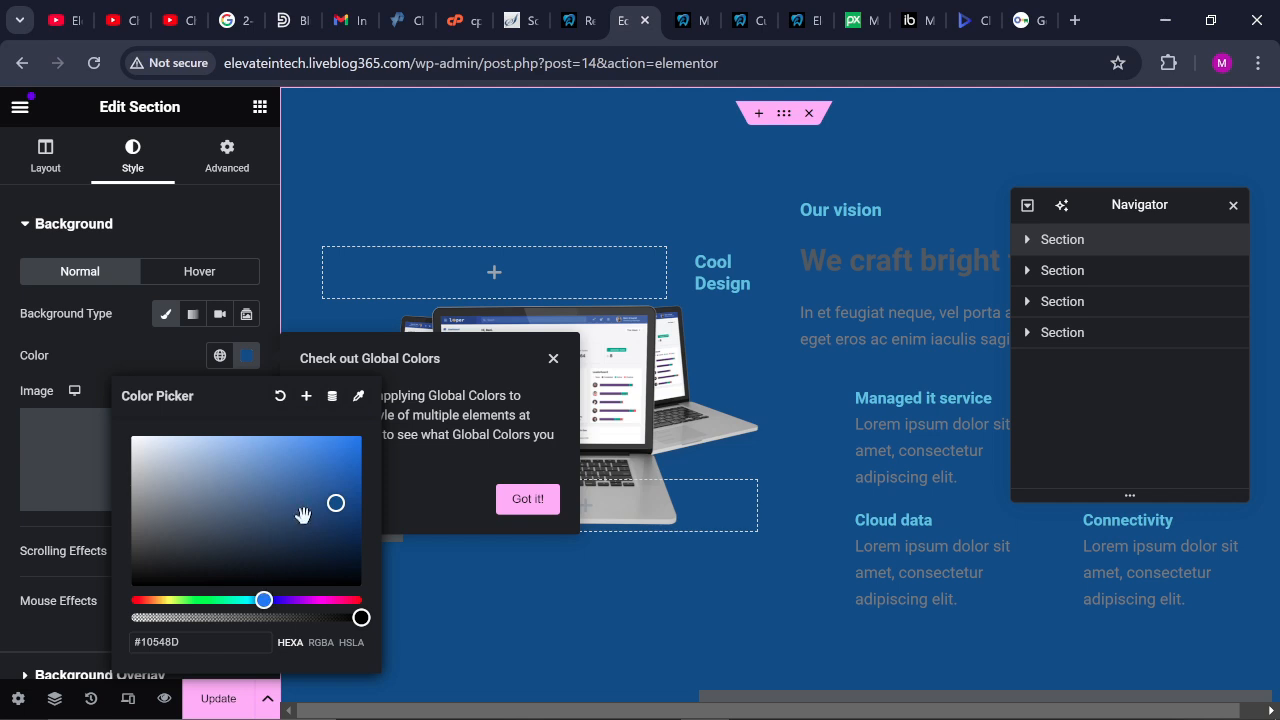
click(304, 515)
drag(304, 515, 293, 497)
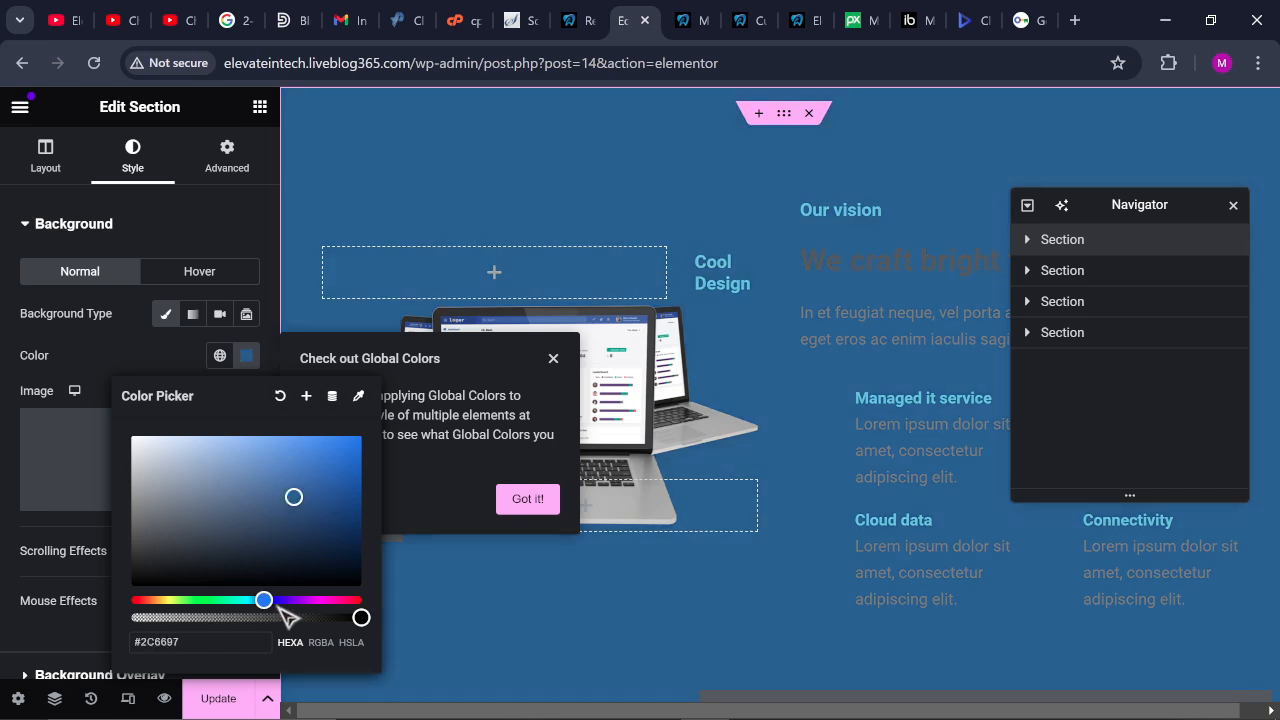
drag(263, 600, 281, 600)
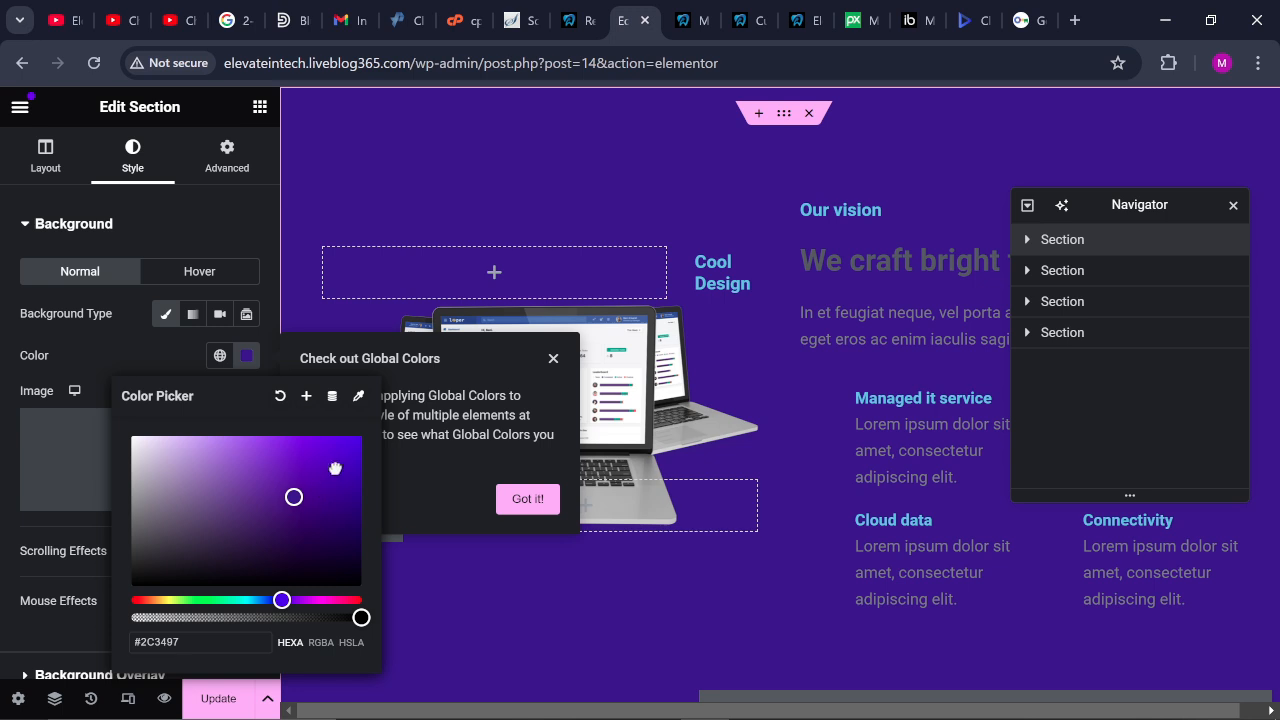
click(335, 467)
click(301, 577)
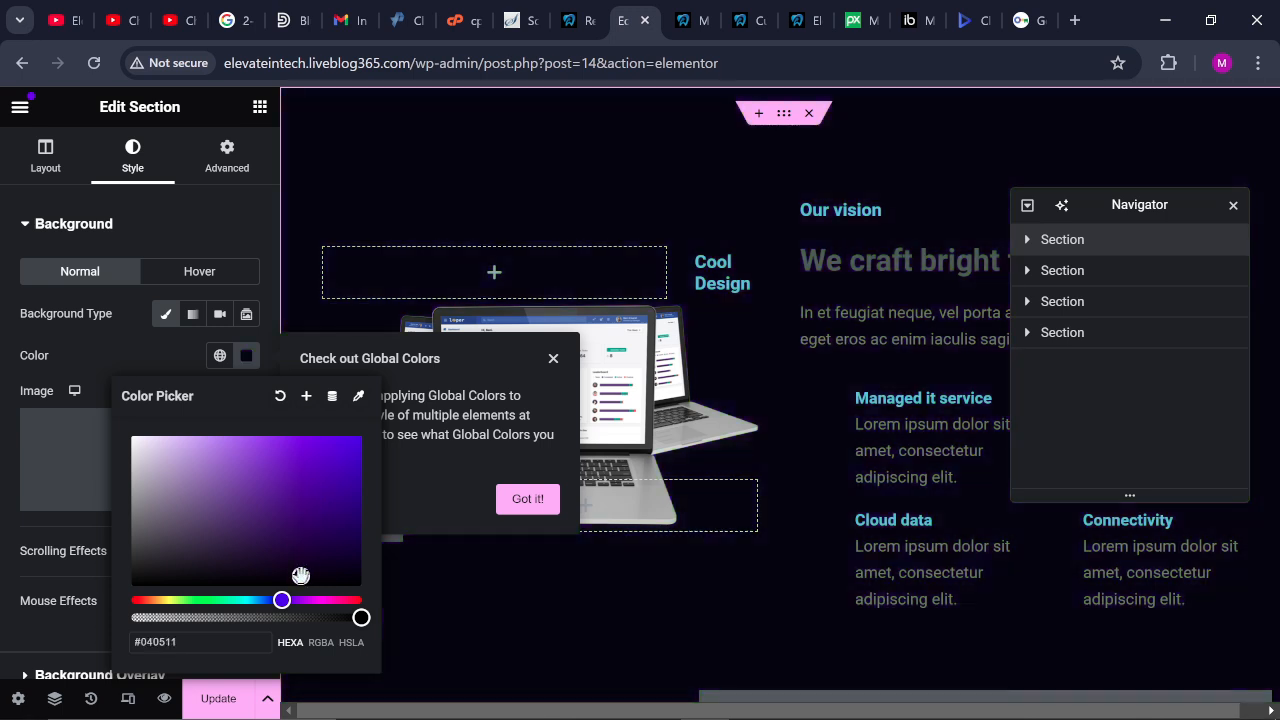
mouse_move(326, 570)
mouse_down()
mouse_move(298, 498)
mouse_move(320, 497)
mouse_up()
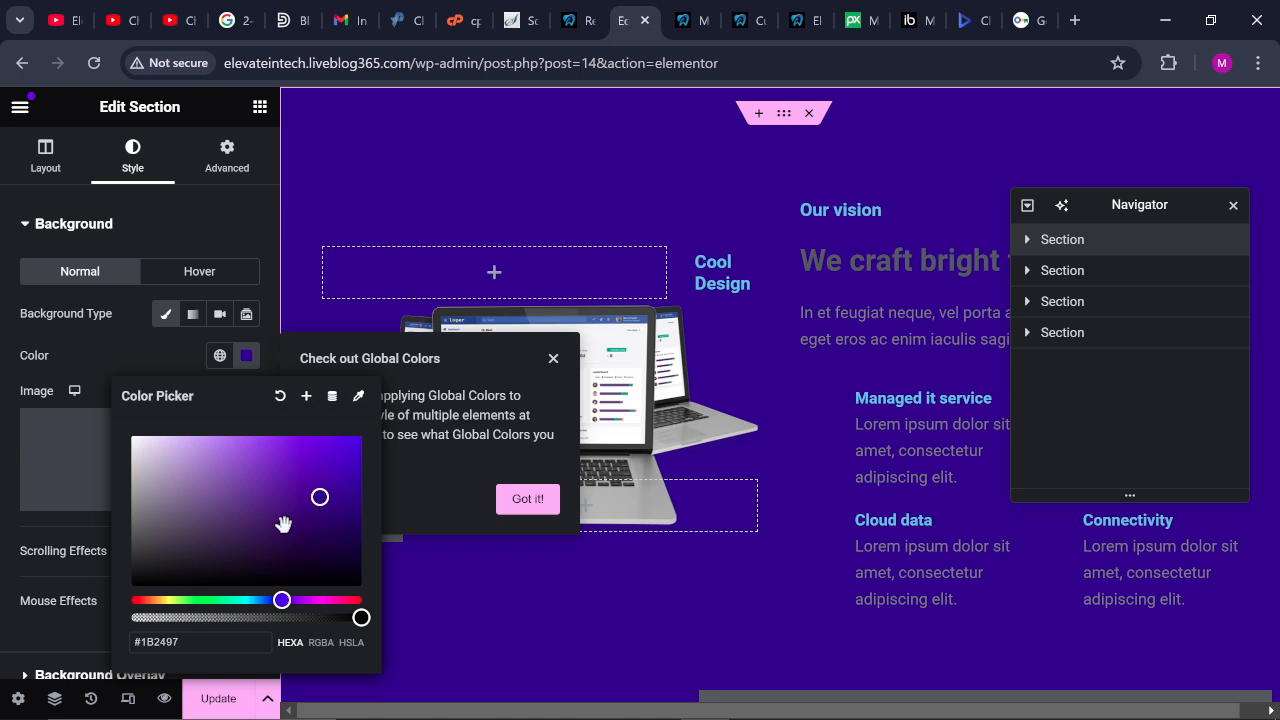
click(283, 524)
click(335, 480)
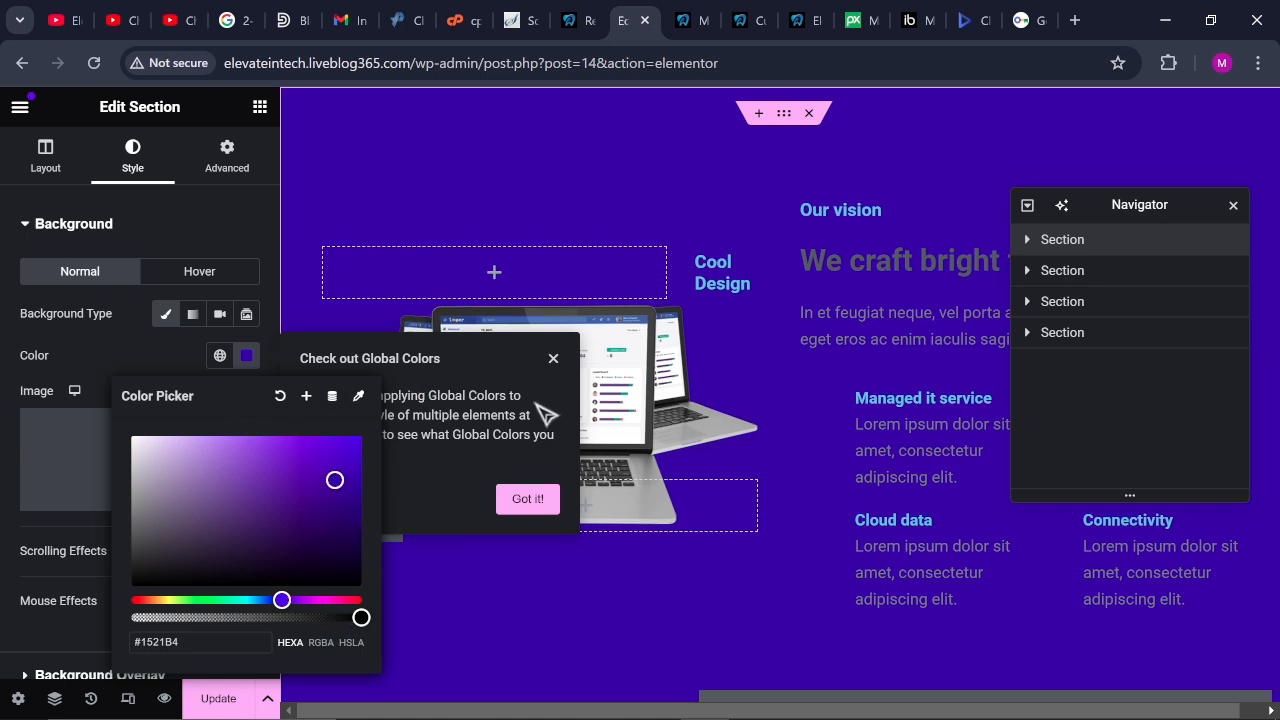
click(526, 528)
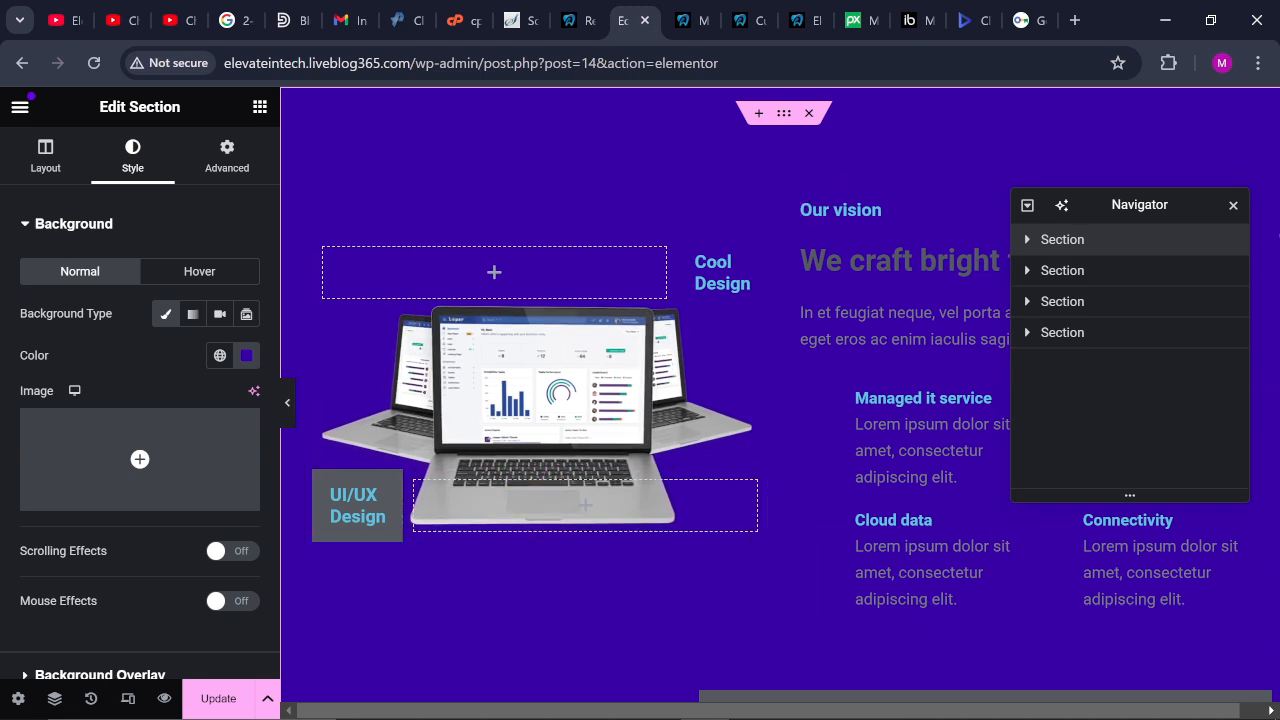
Select the "We craft bright future" heading and close the Navigator to clear the view of the section
drag(1122, 204, 1170, 378)
click(878, 283)
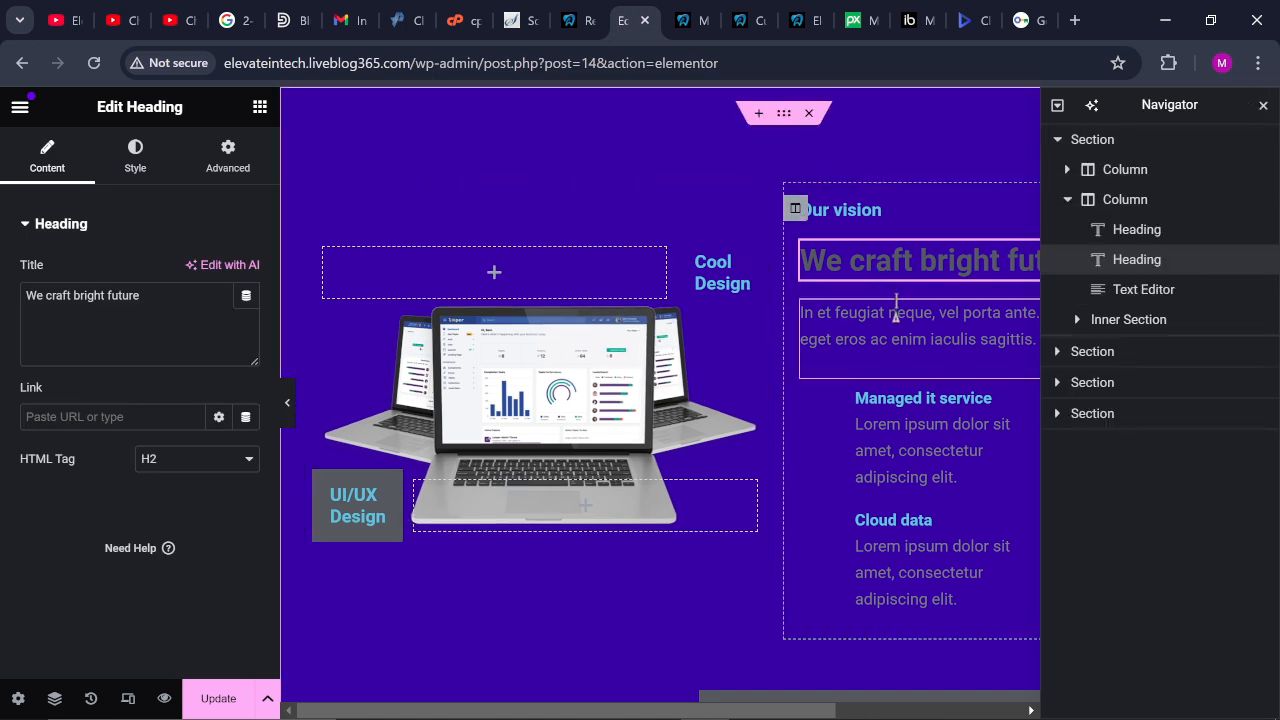
click(1263, 105)
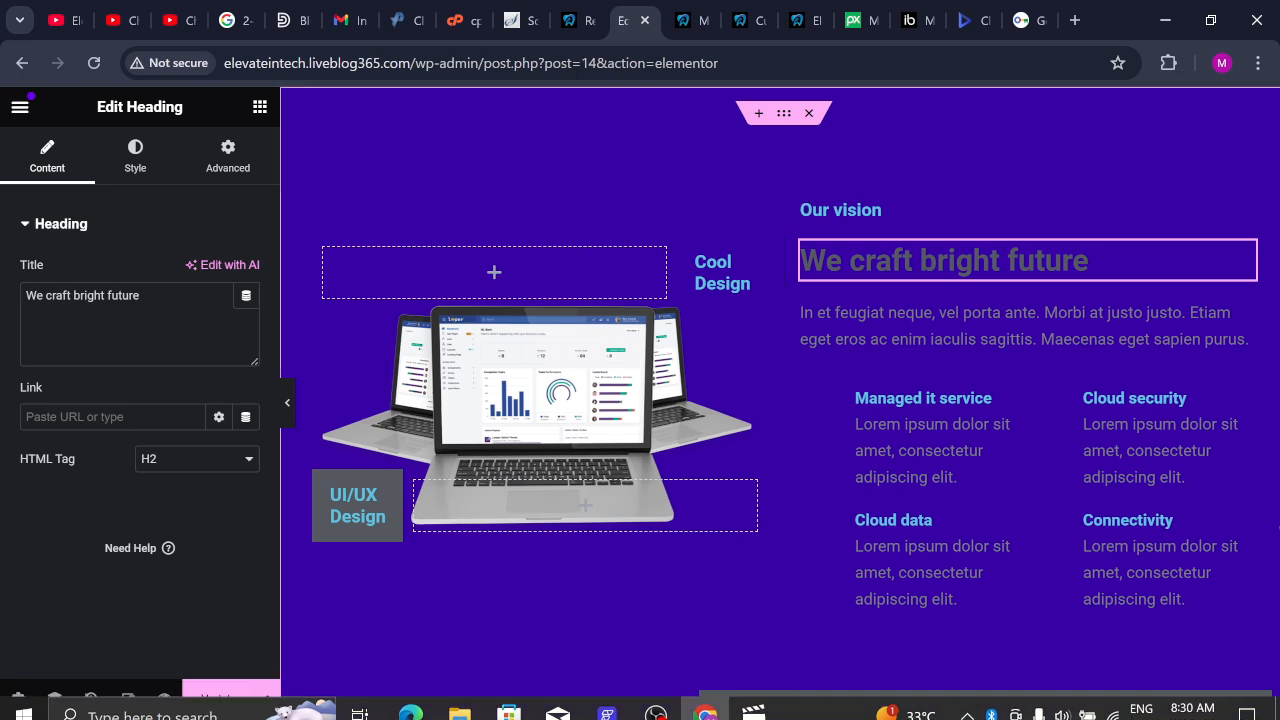
Open the Envato template library from the empty area below the last section and browse its Free Kits and Free Blocks
drag(1154, 712, 1245, 714)
mouse_move(1270, 160)
mouse_down()
mouse_move(1270, 537)
mouse_move(1249, 589)
mouse_move(1262, 545)
mouse_move(1248, 660)
mouse_move(1270, 530)
mouse_move(1277, 146)
mouse_up()
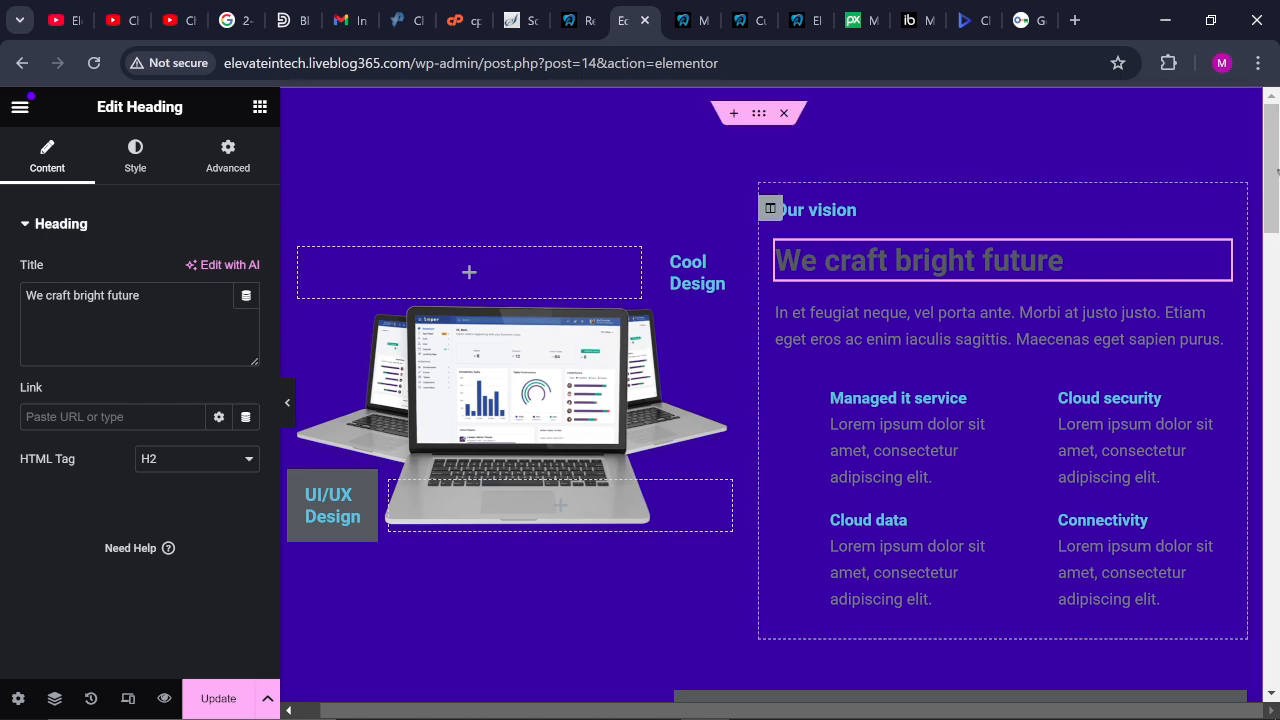
drag(1272, 181, 1229, 694)
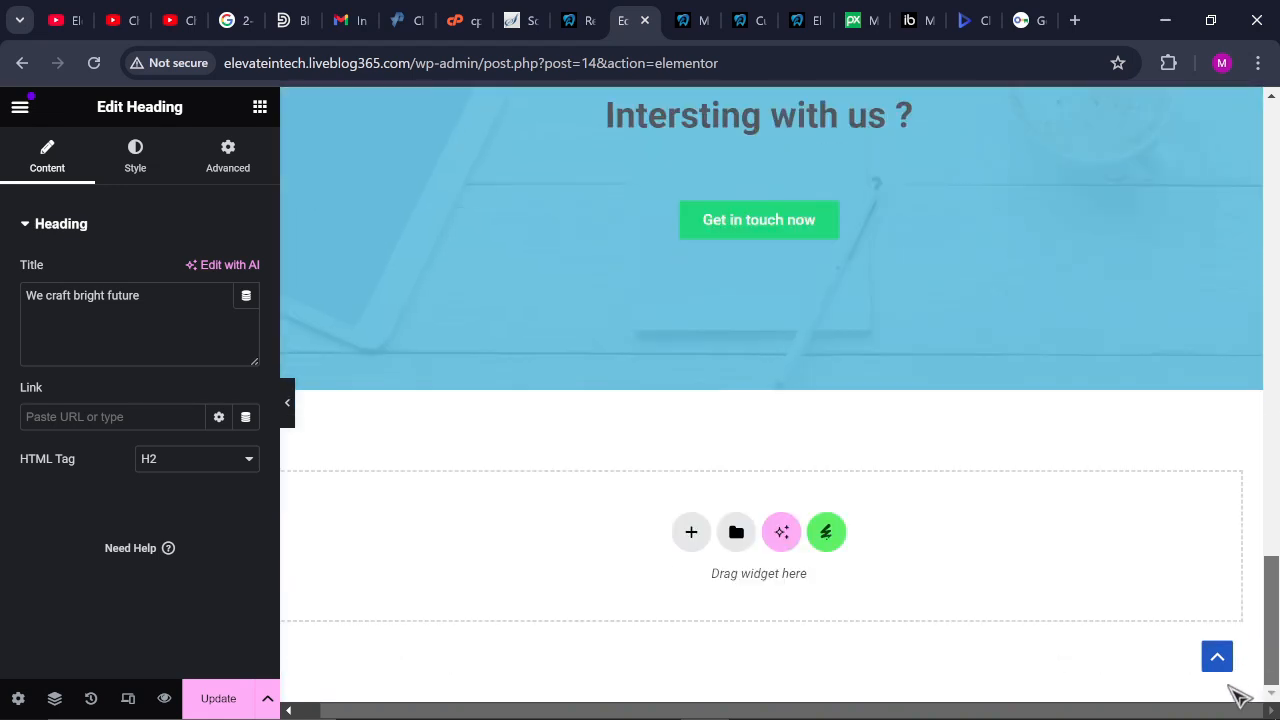
click(827, 533)
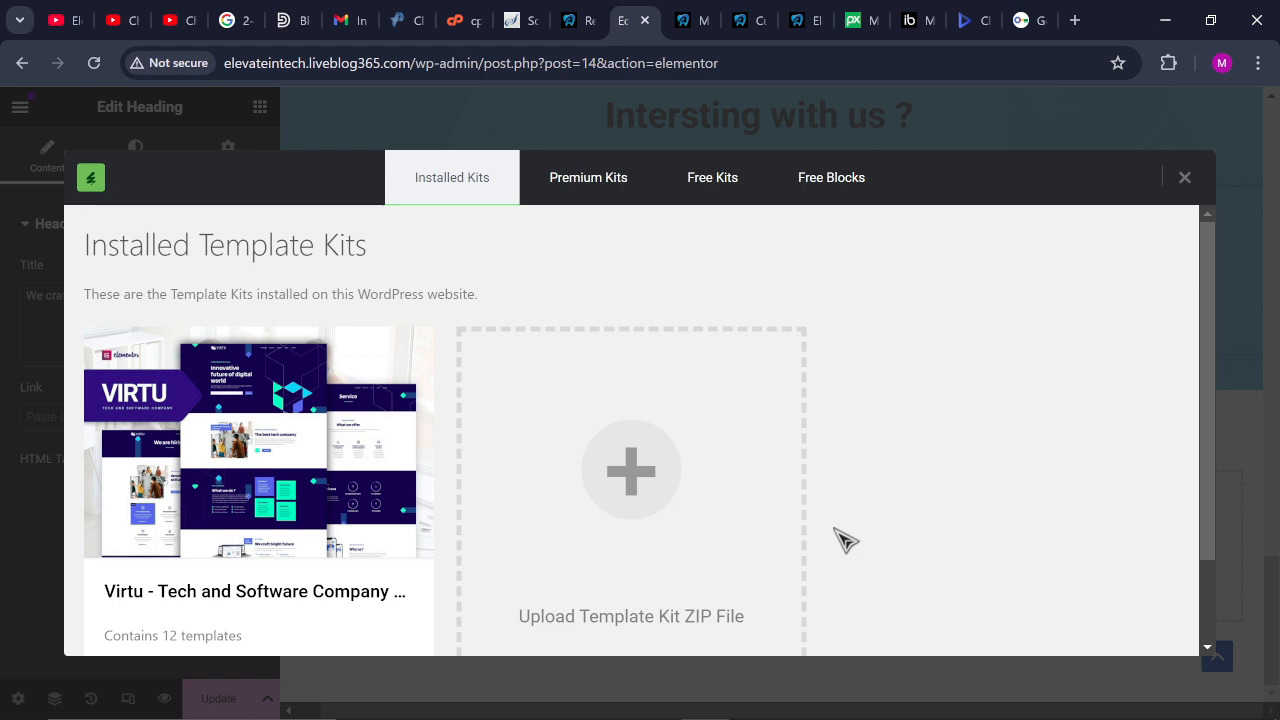
click(716, 181)
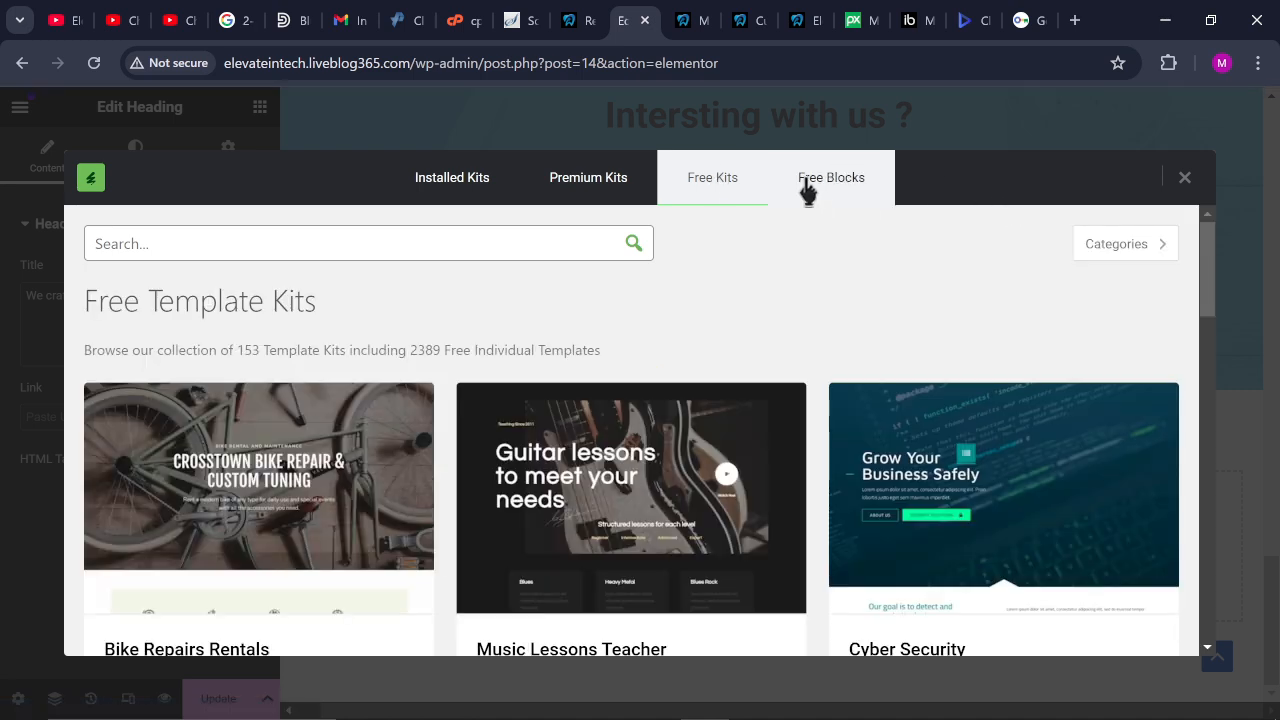
click(815, 188)
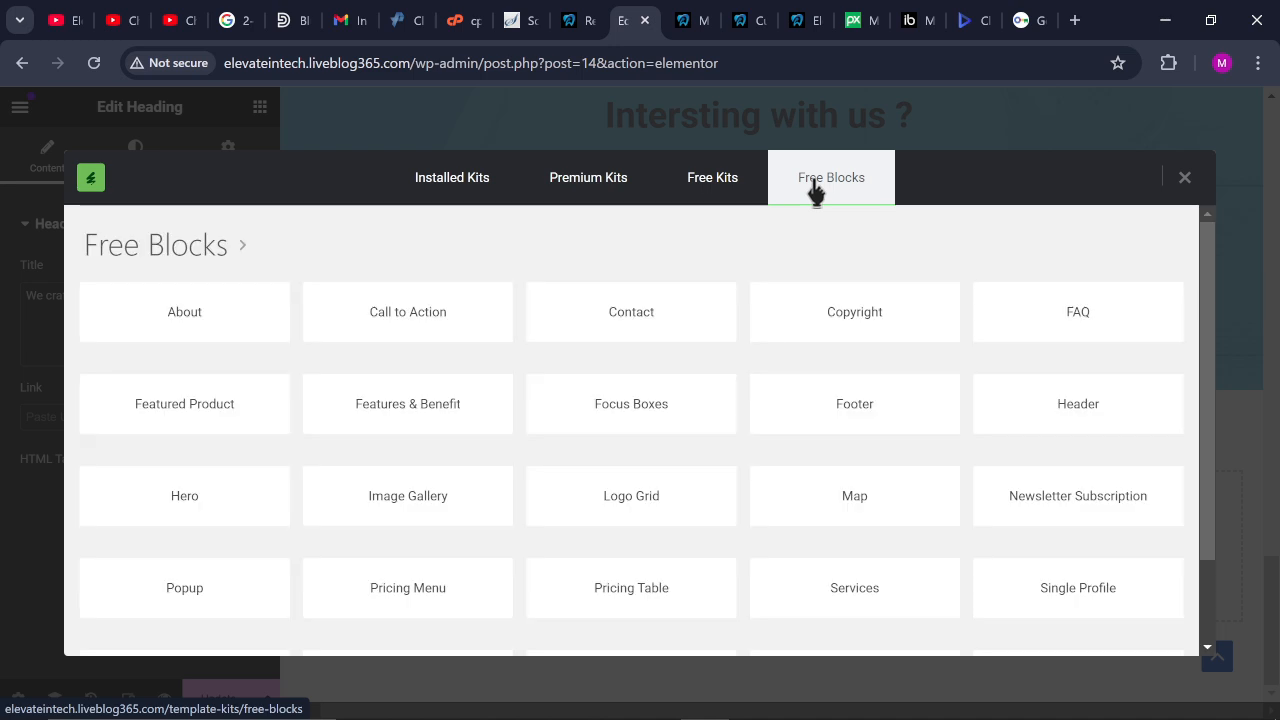
Browse the Hero category of Free Blocks and insert the "Hero with background video" template below the last section
drag(1220, 257, 1218, 342)
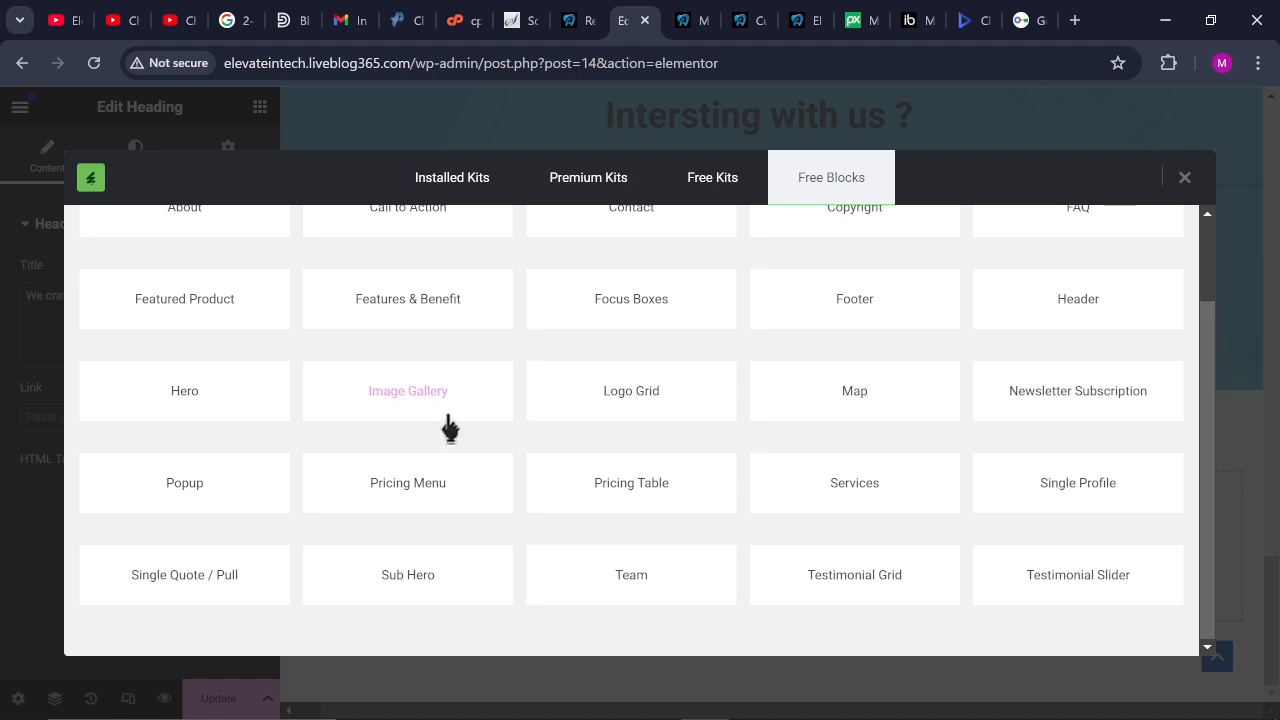
click(208, 388)
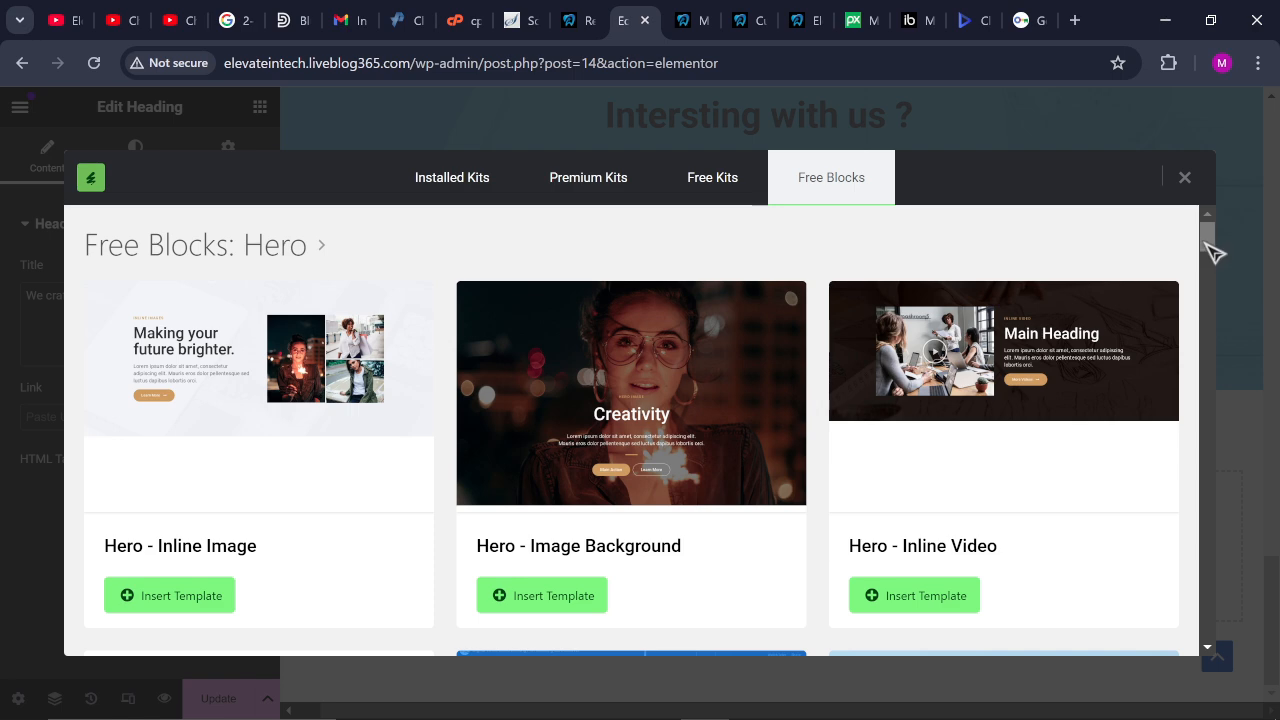
drag(1210, 243, 1240, 272)
scroll(1218, 270, down, 1)
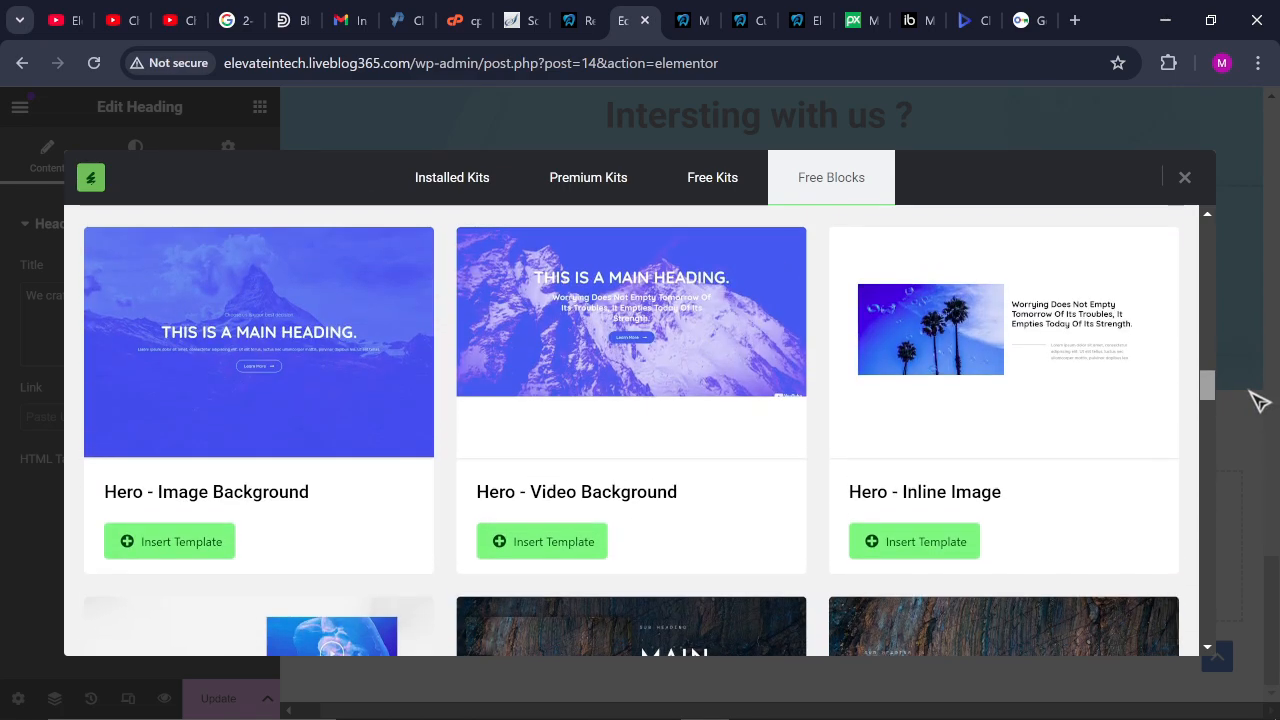
drag(1258, 400, 1218, 278)
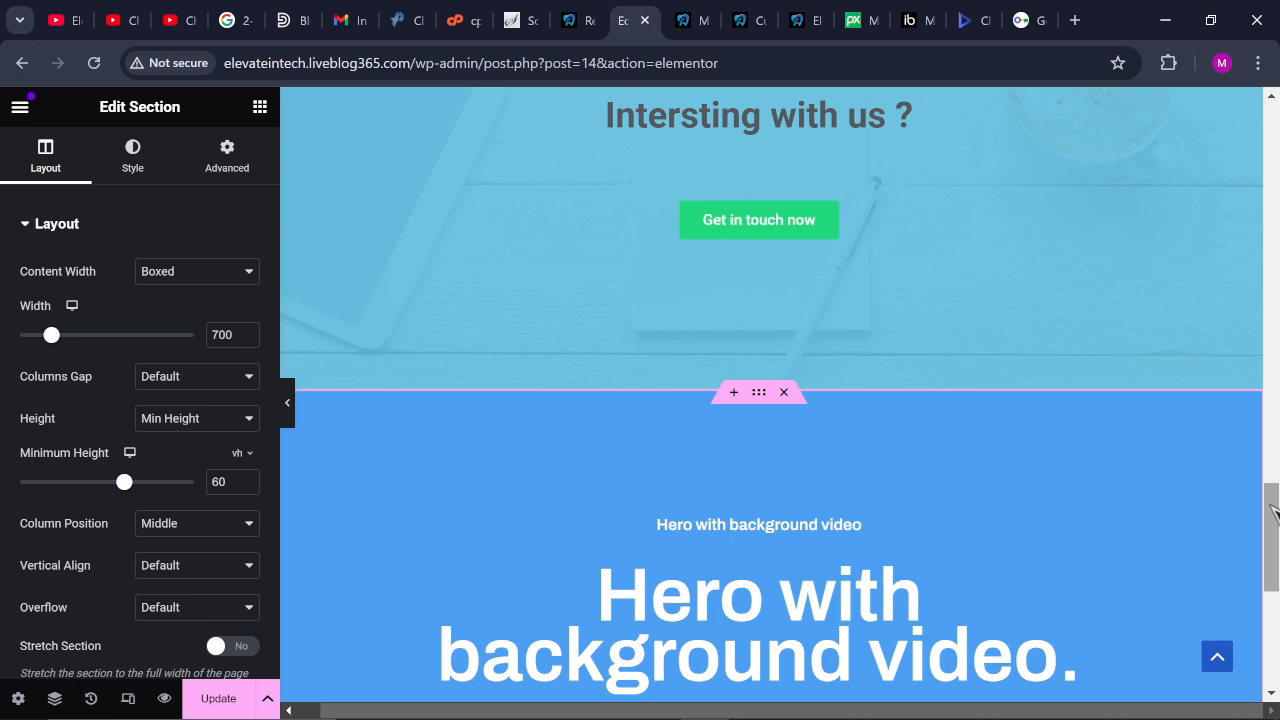
Review the inserted video hero section at the end of the page and save the page update
drag(1272, 512, 1272, 566)
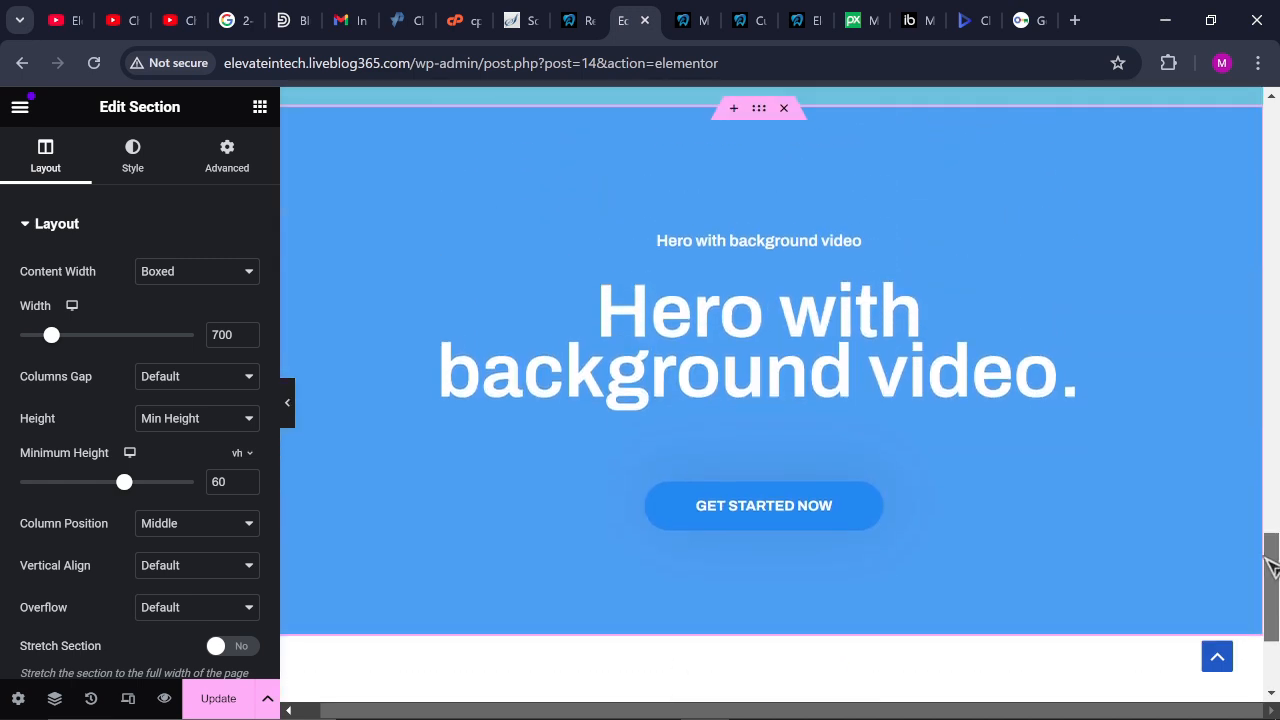
scroll(1214, 629, up, 2)
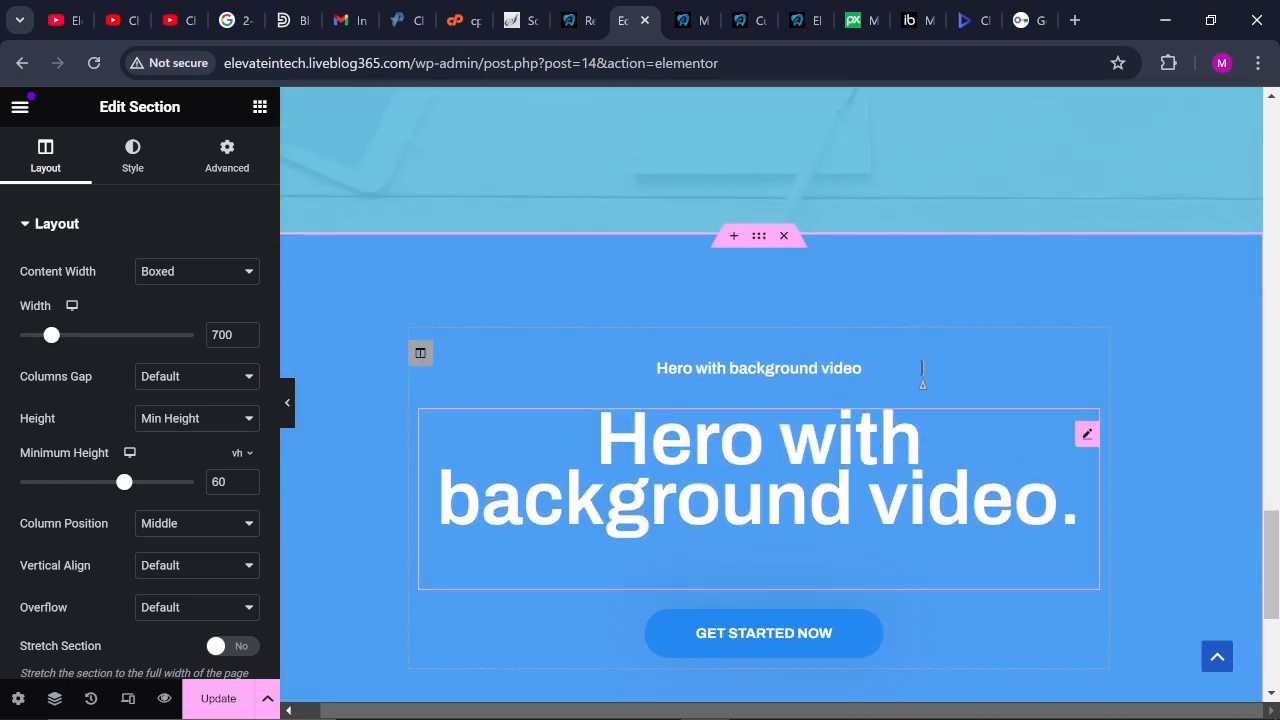
drag(1272, 533, 1270, 493)
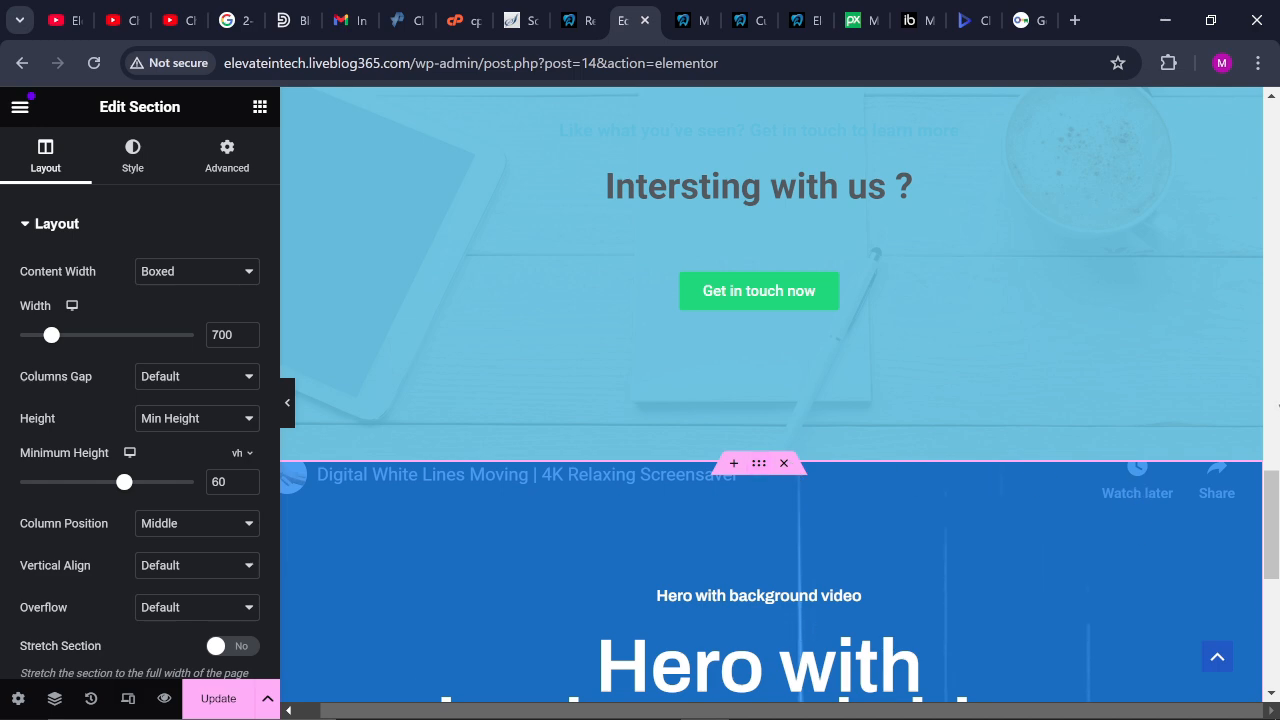
drag(1272, 500, 1234, 600)
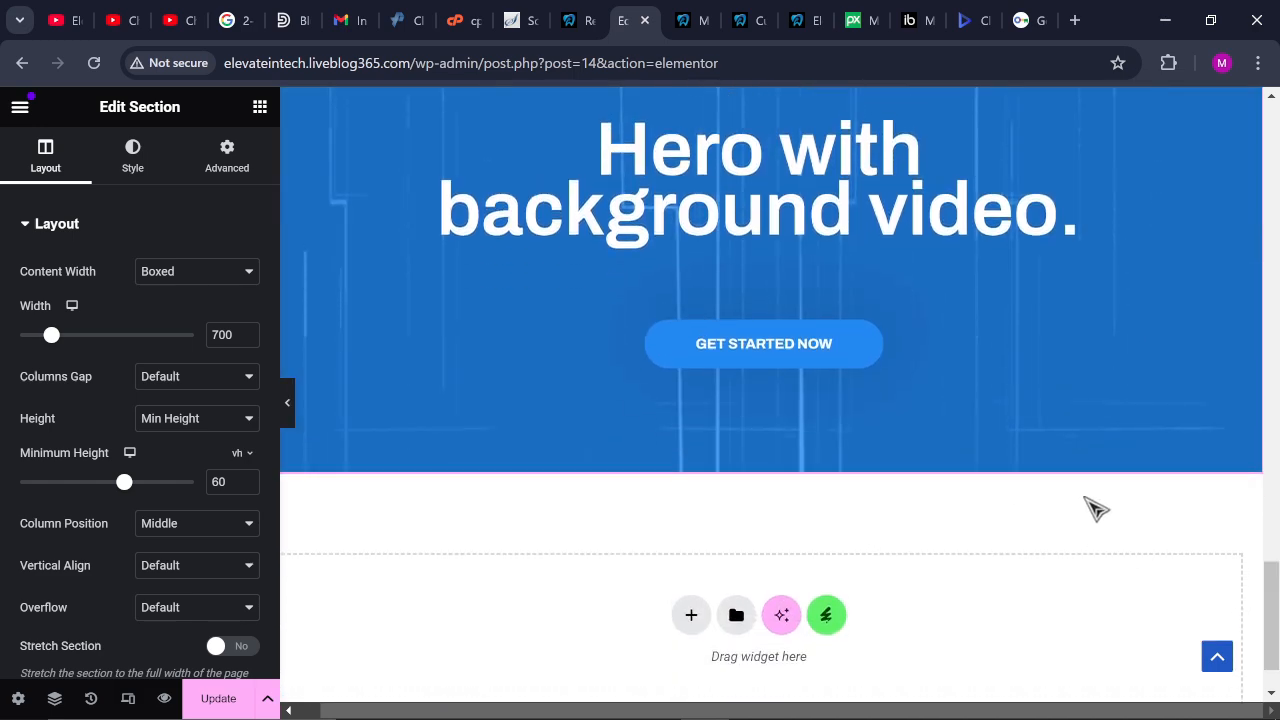
right_click(1086, 498)
click(1096, 510)
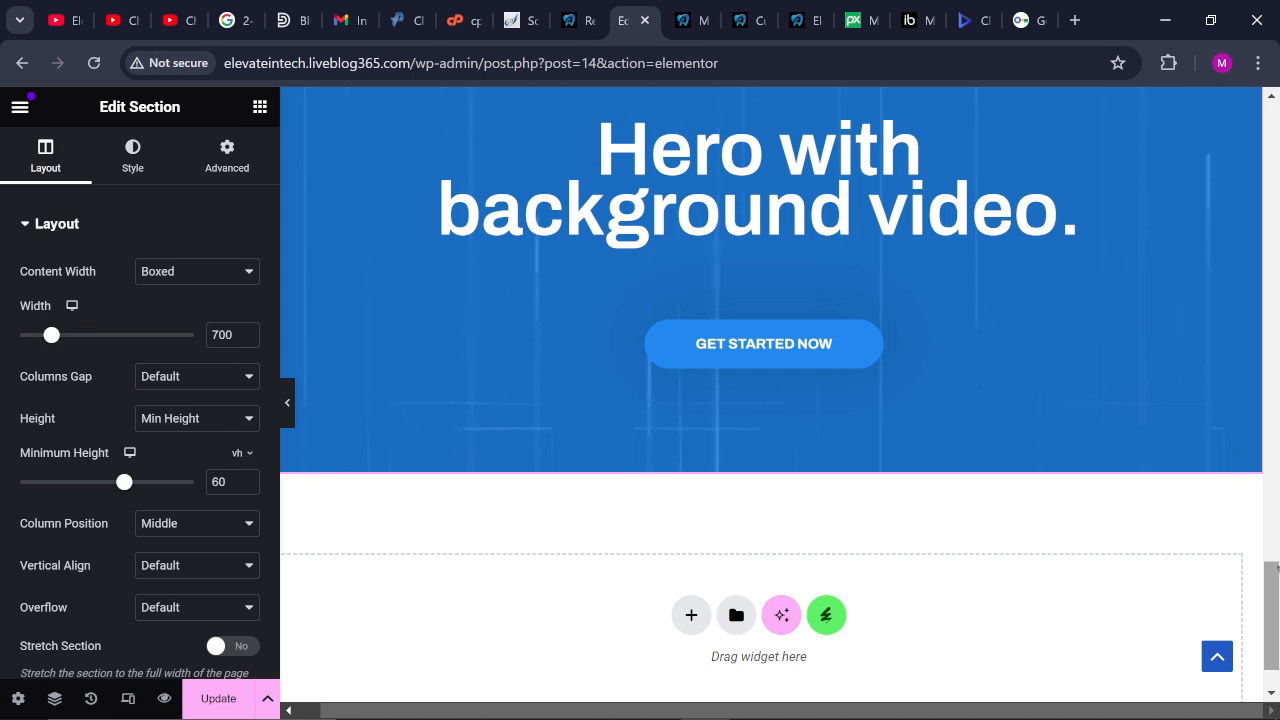
drag(1275, 590, 1275, 601)
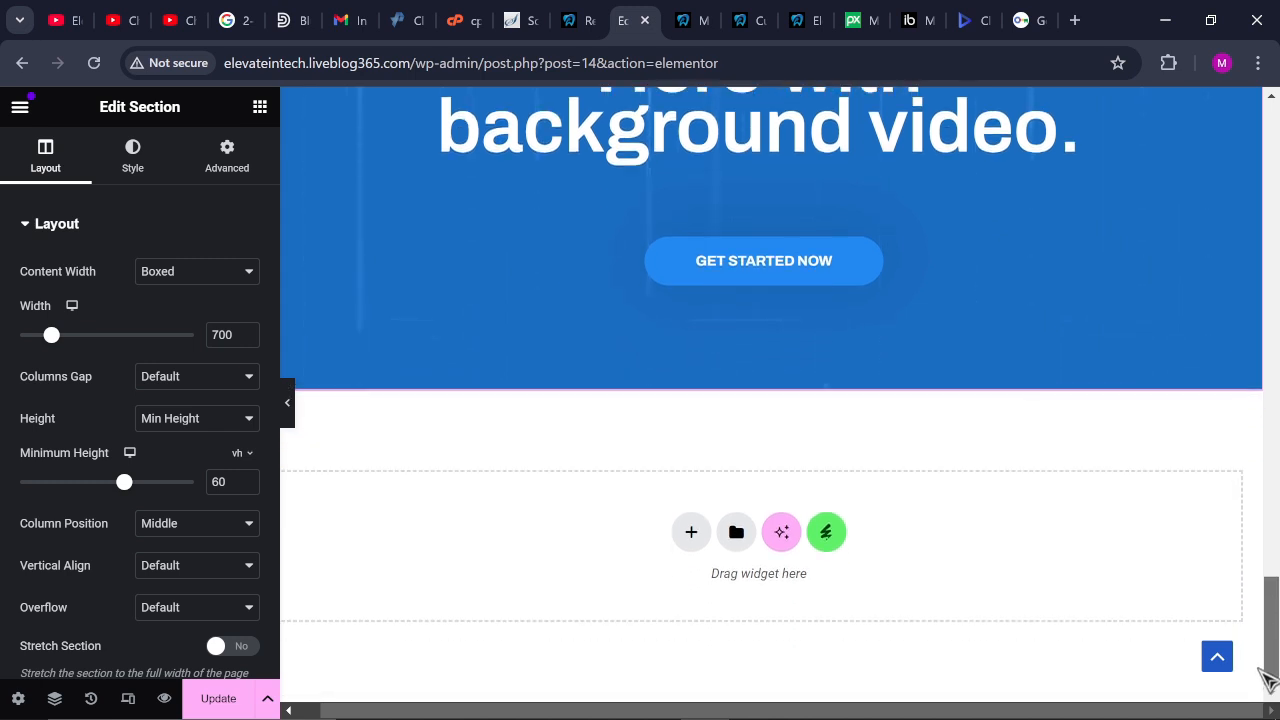
click(222, 700)
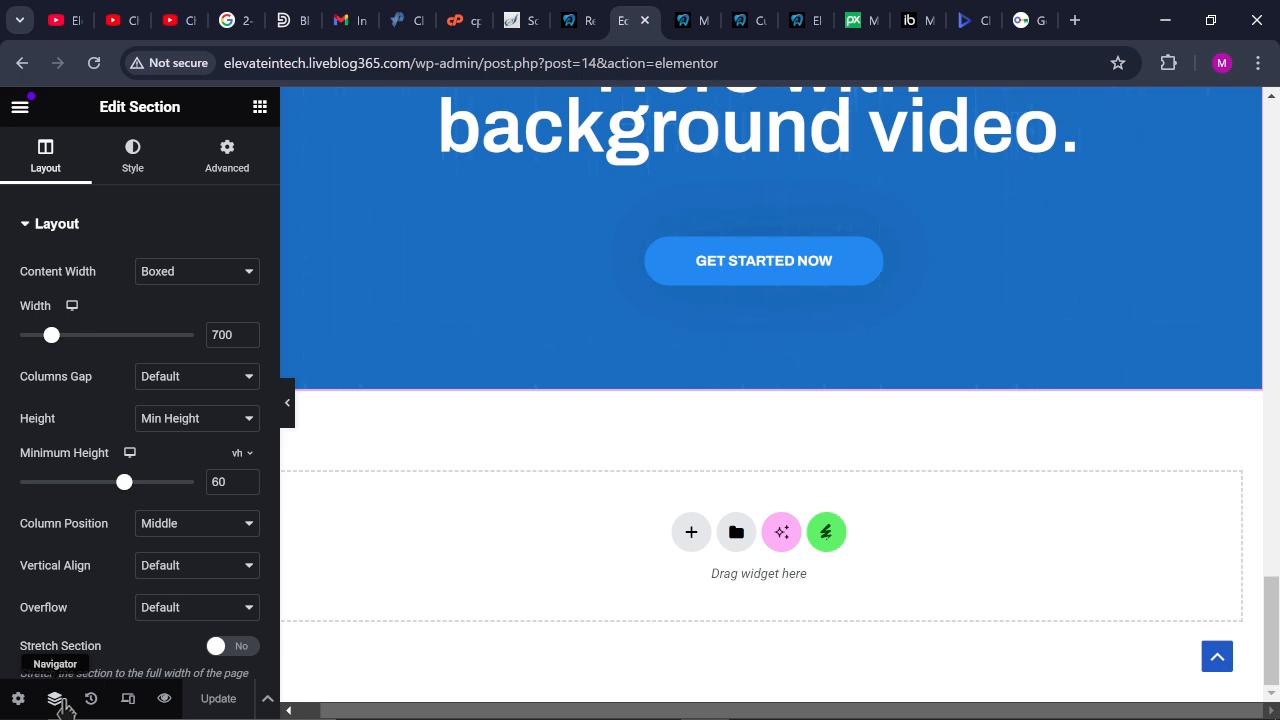
Use the Navigator to move the video hero section above all other sections and update the page
click(56, 699)
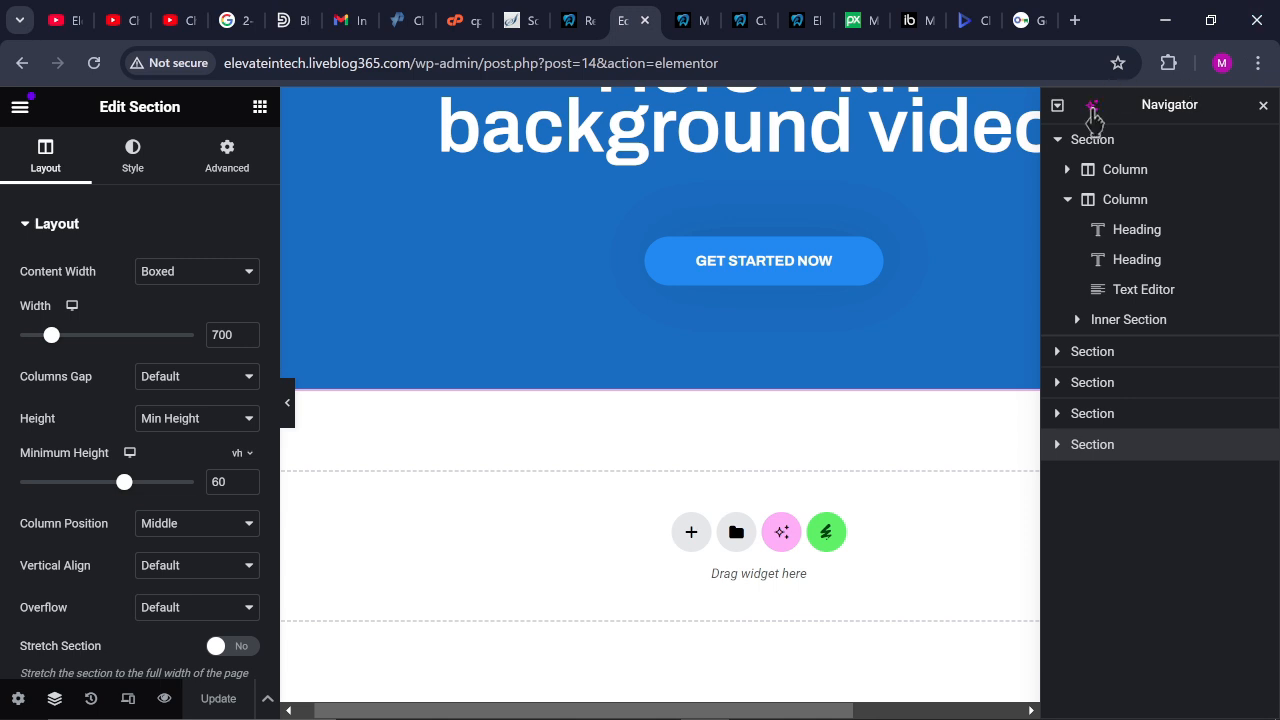
drag(1160, 104, 960, 118)
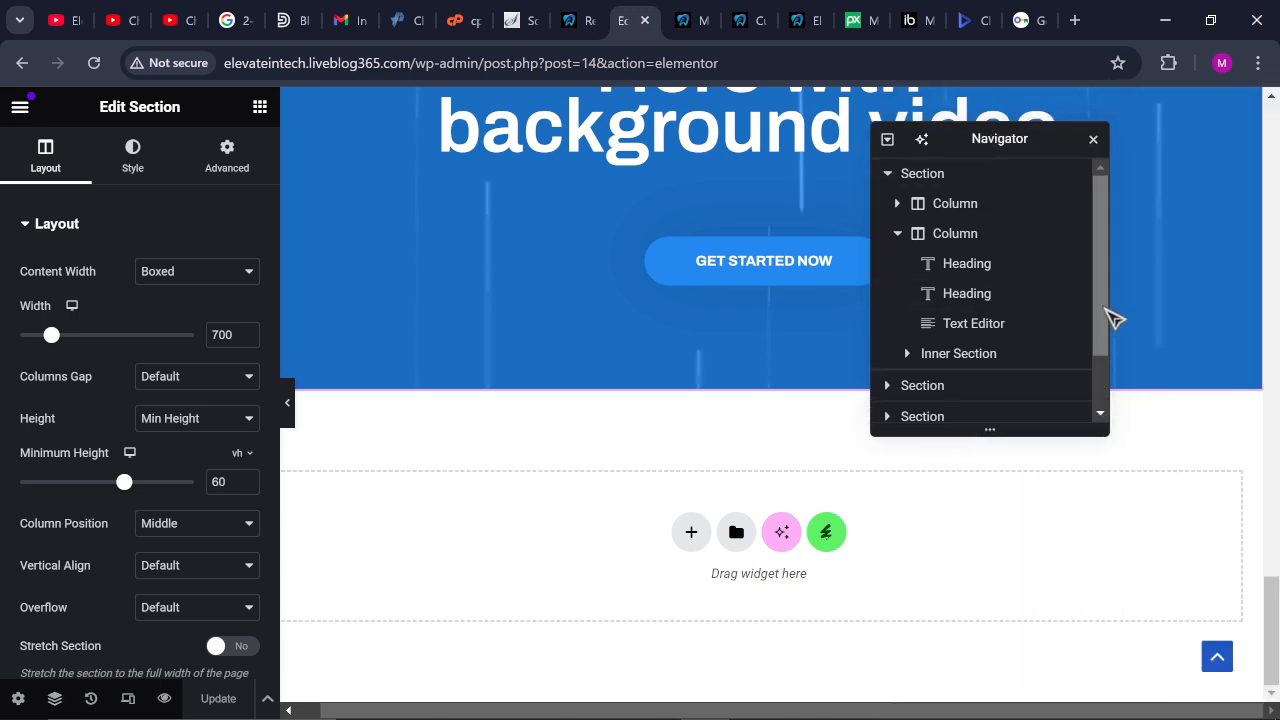
drag(1108, 345, 1111, 414)
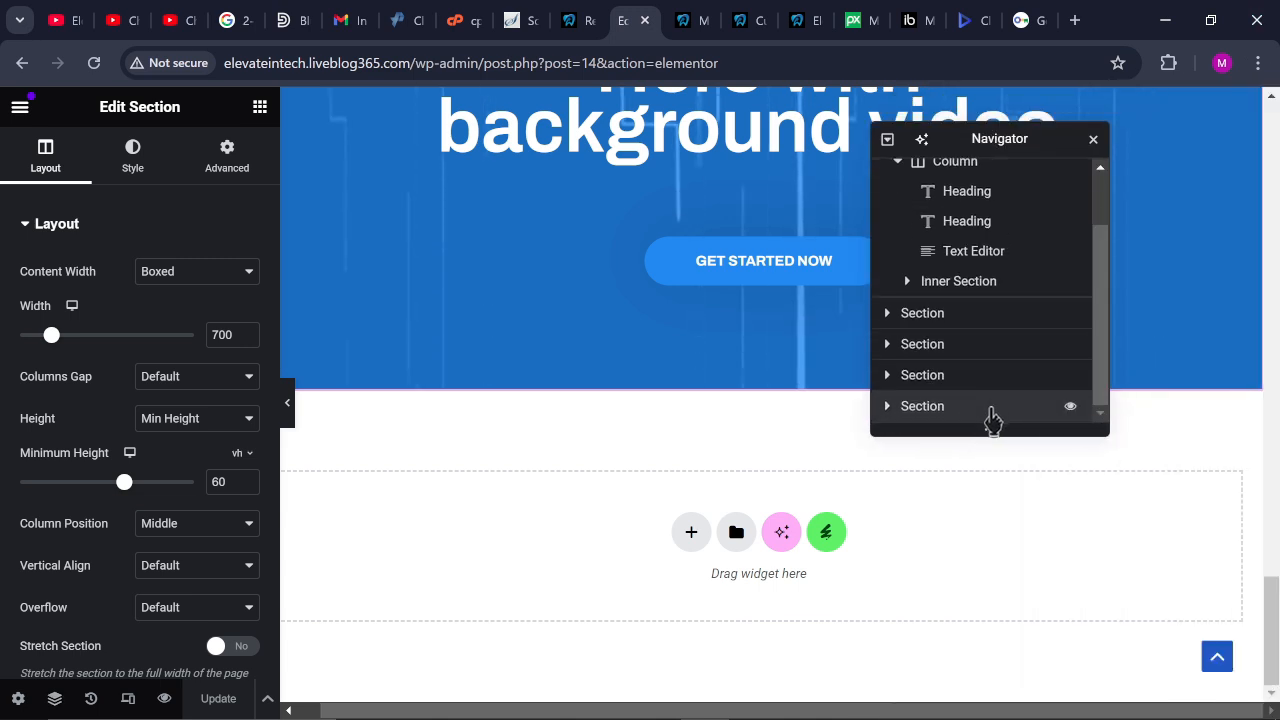
drag(986, 418, 940, 170)
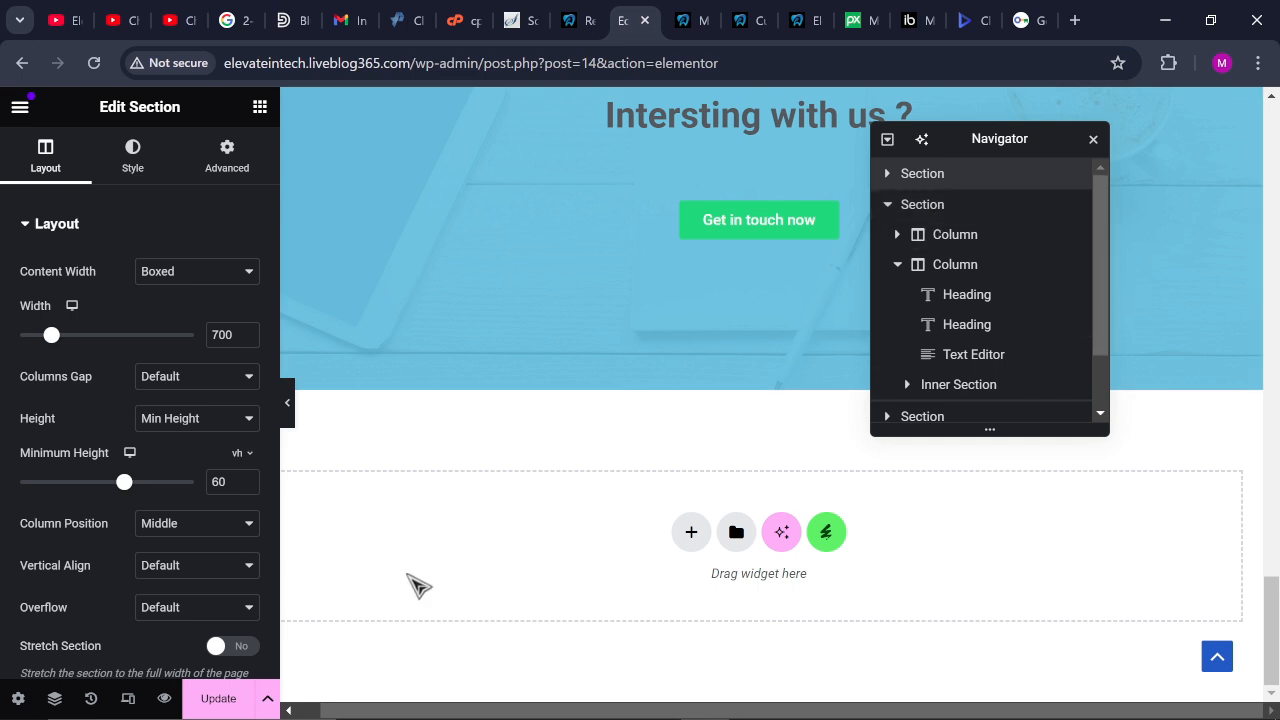
click(205, 702)
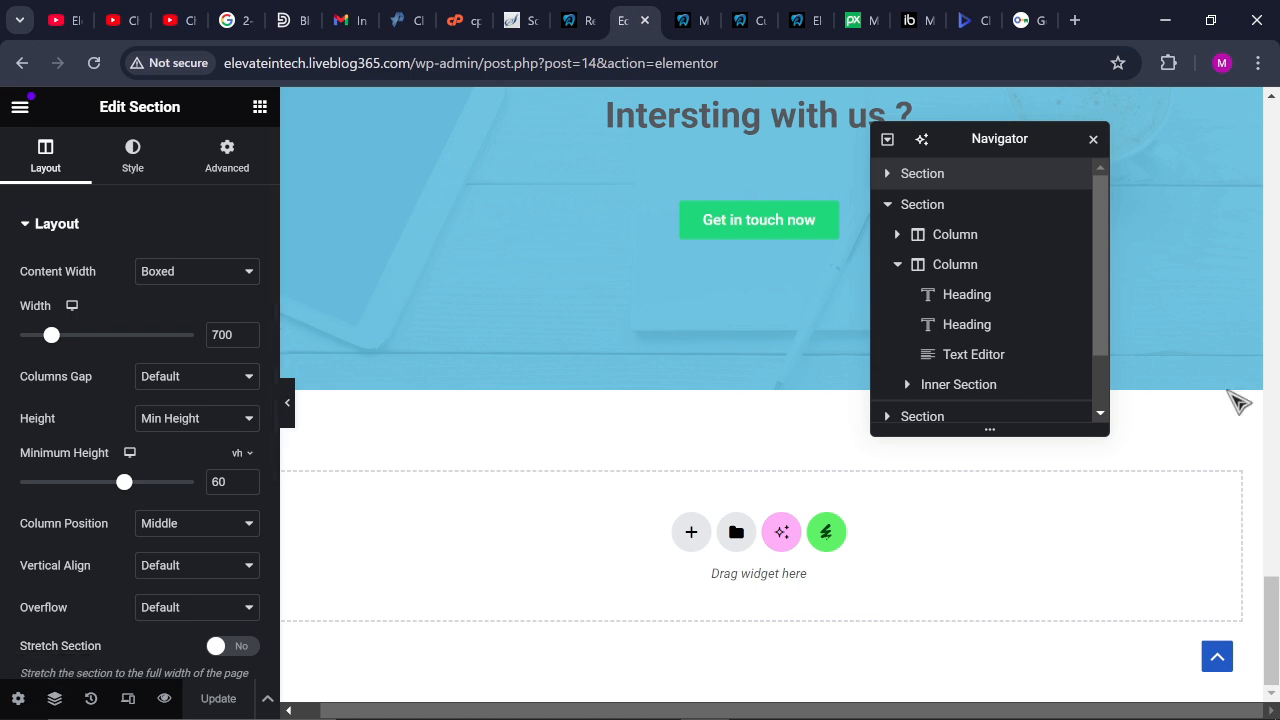
Check the video hero section at the page top in the editor and its header overlap on the live homepage
drag(997, 131, 605, 362)
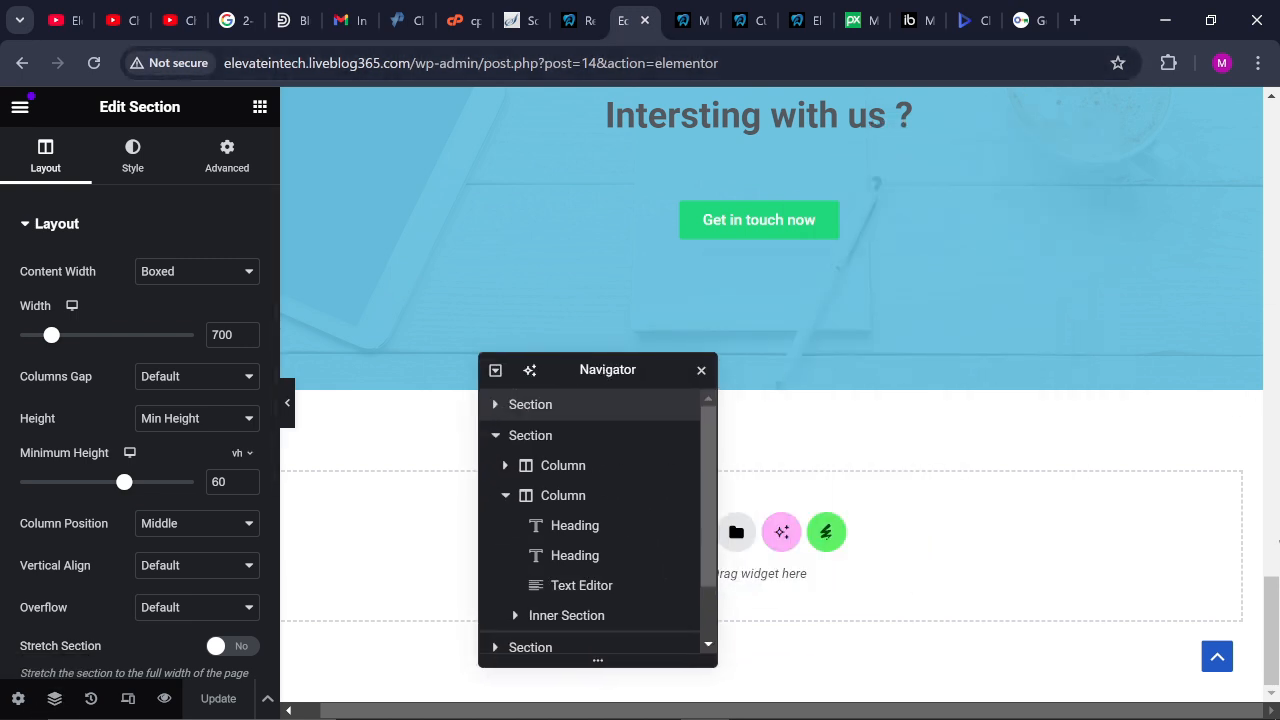
scroll(771, 394, up, 20)
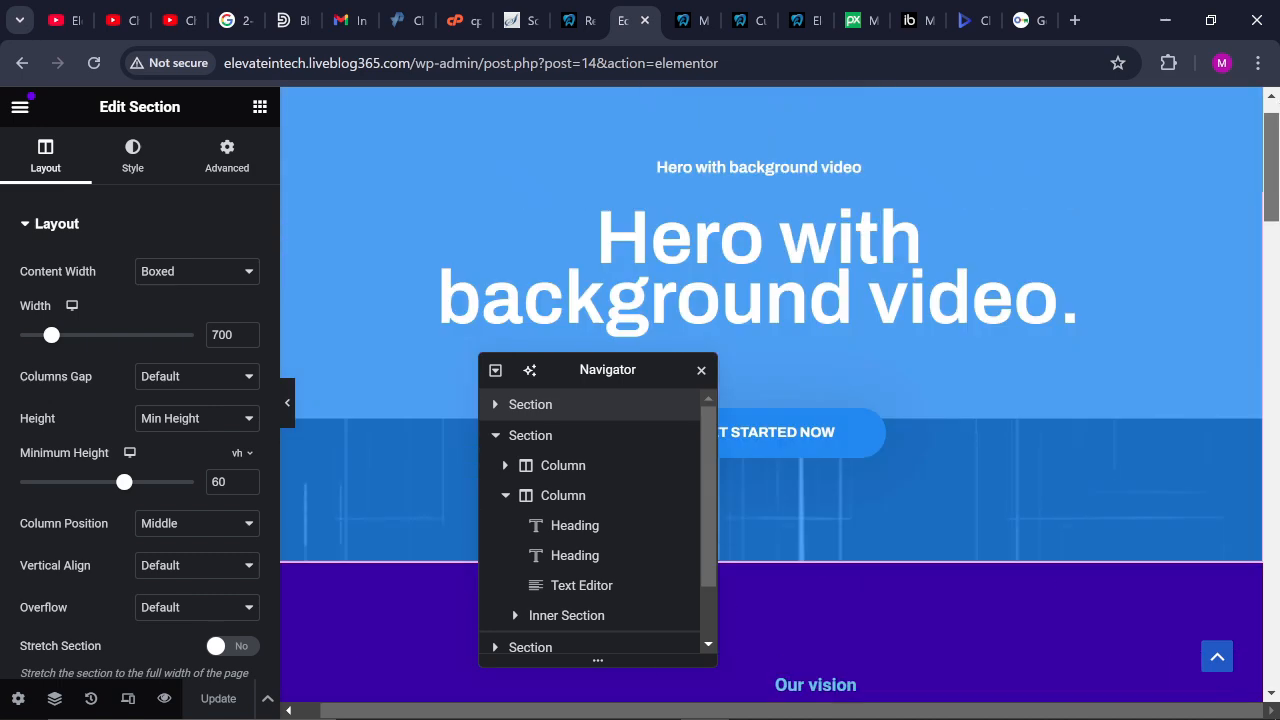
scroll(771, 394, down, 2)
scroll(771, 394, up, 2)
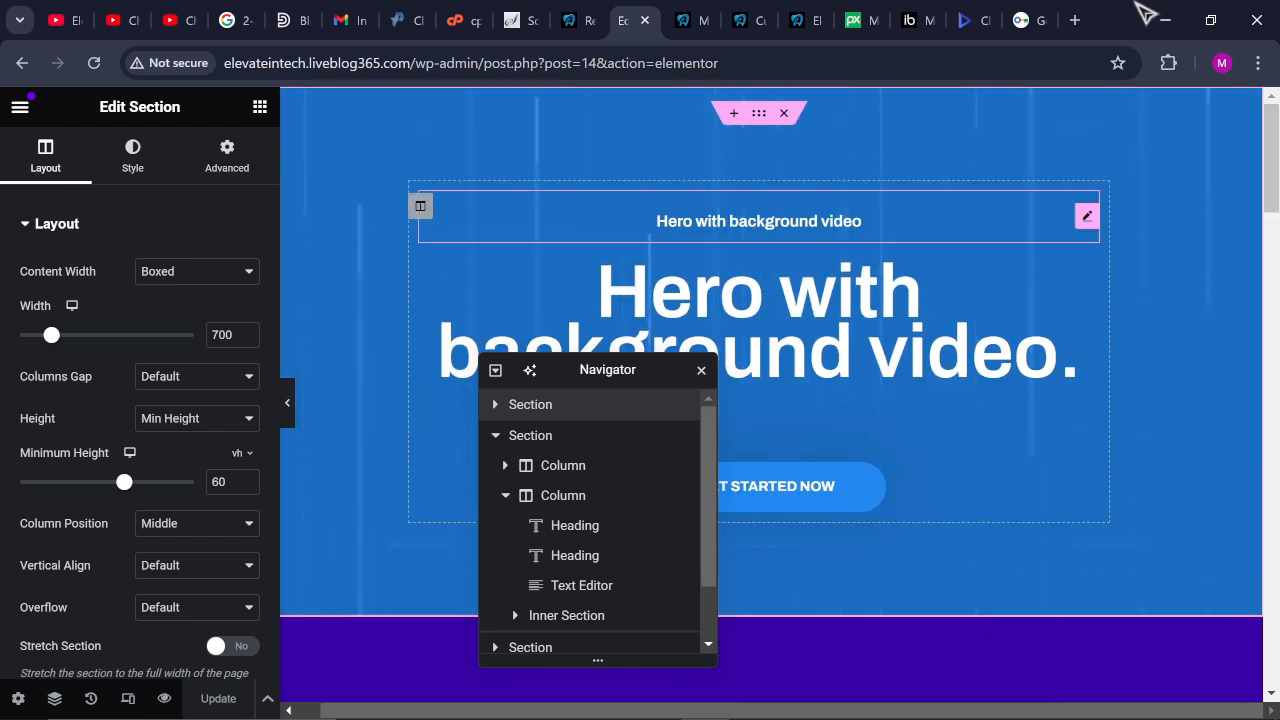
click(810, 22)
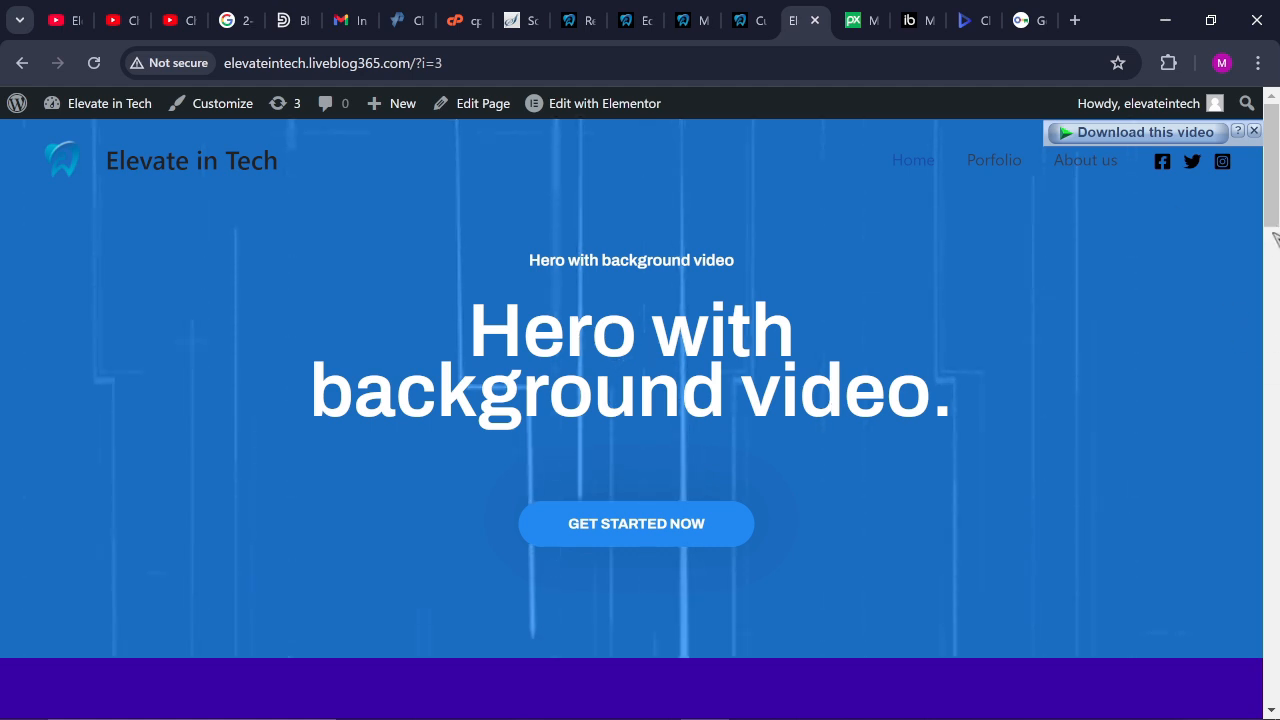
scroll(1275, 230, down, 1)
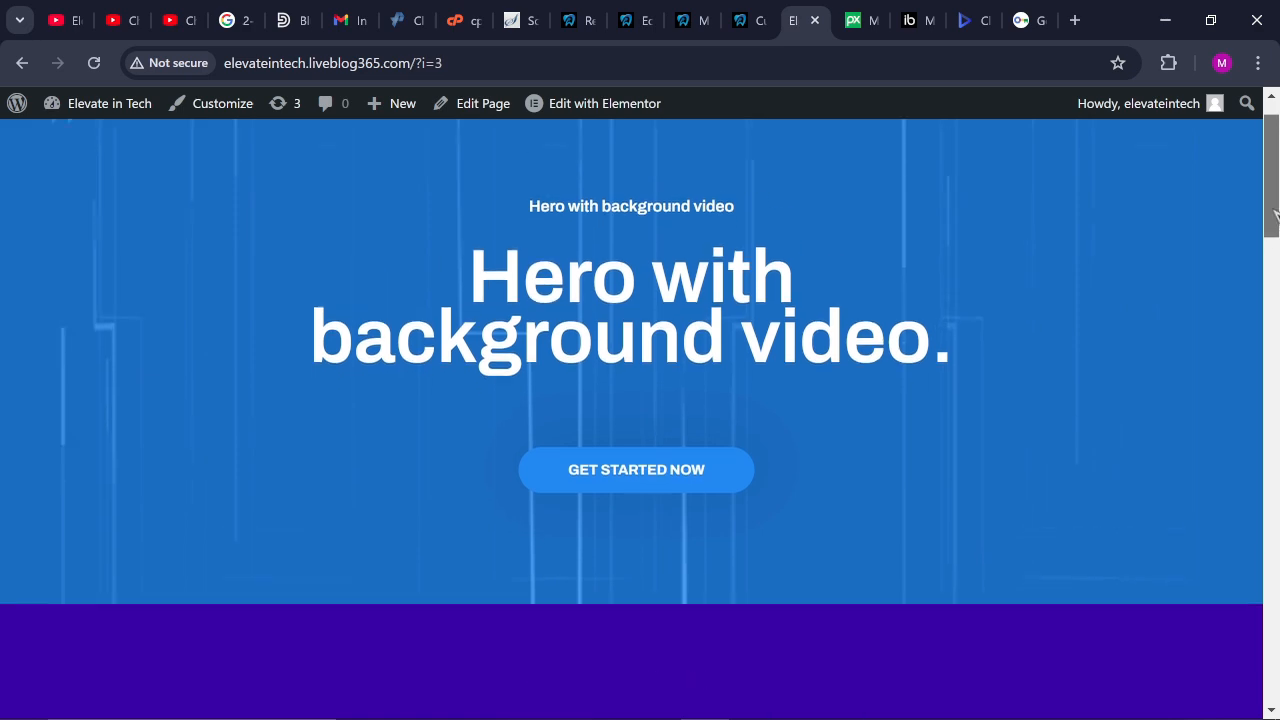
scroll(1275, 215, up, 1)
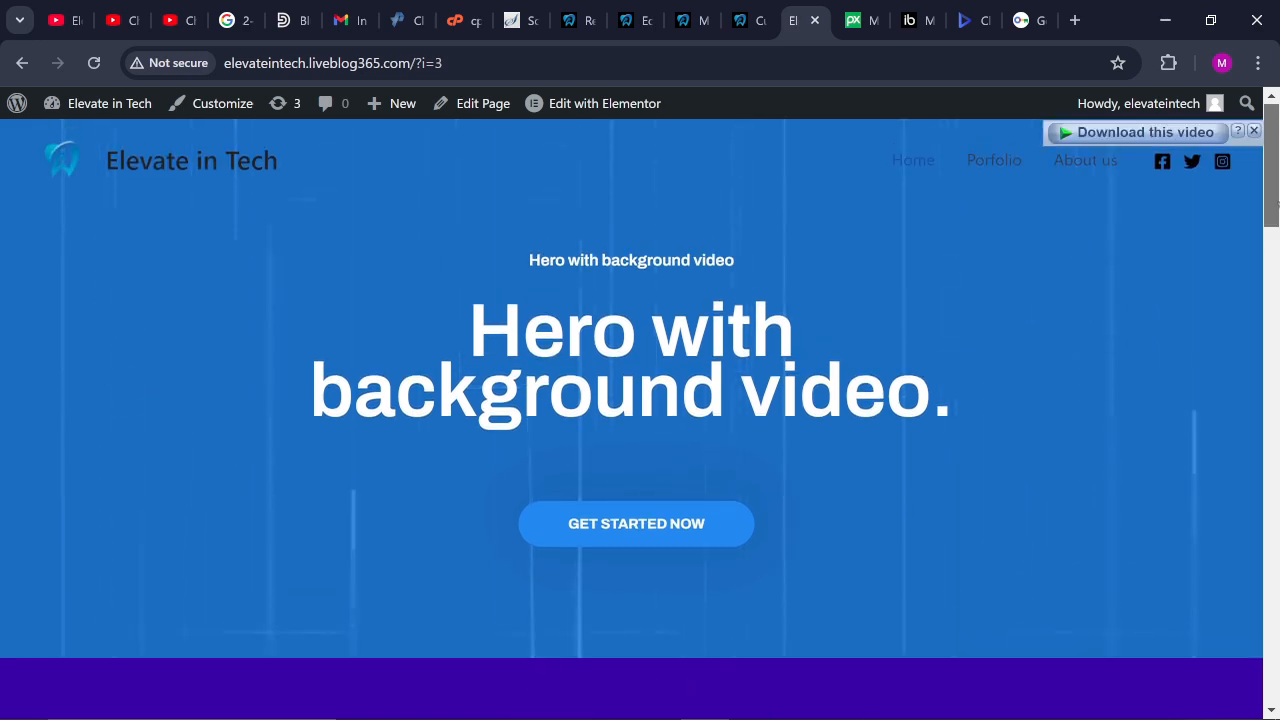
scroll(1276, 210, down, 1)
scroll(1277, 215, up, 1)
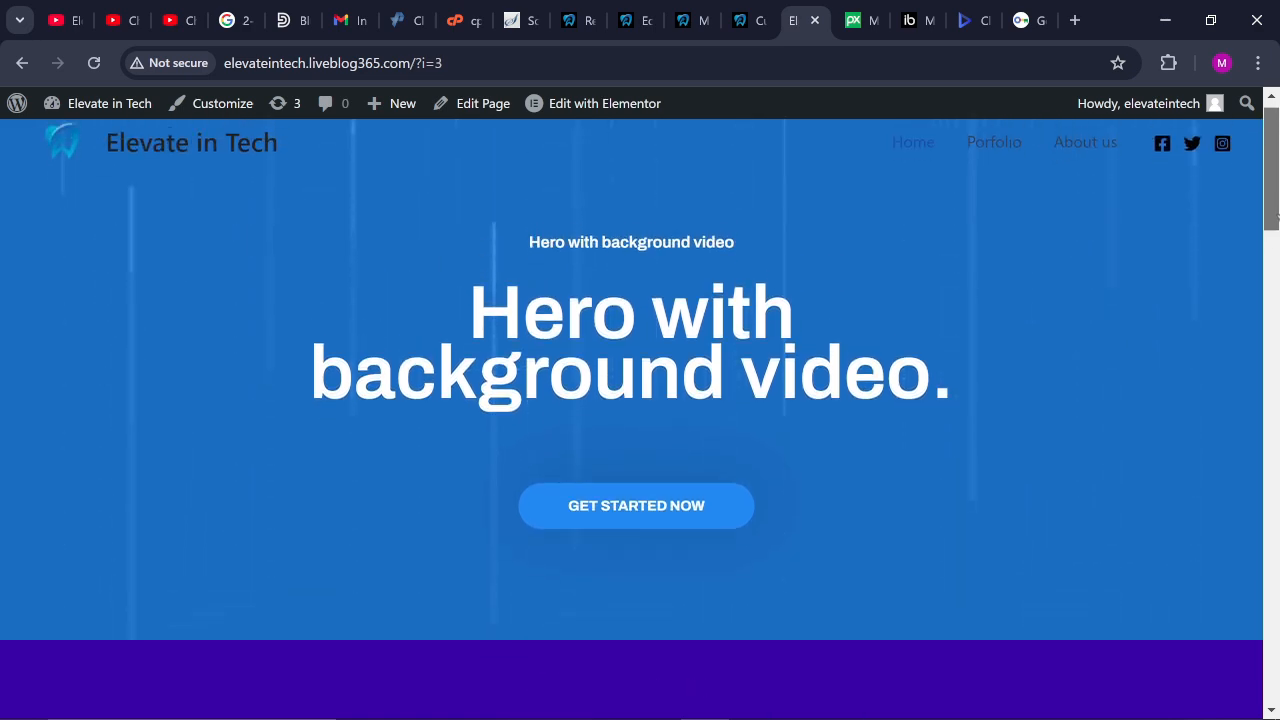
drag(1277, 215, 1250, 237)
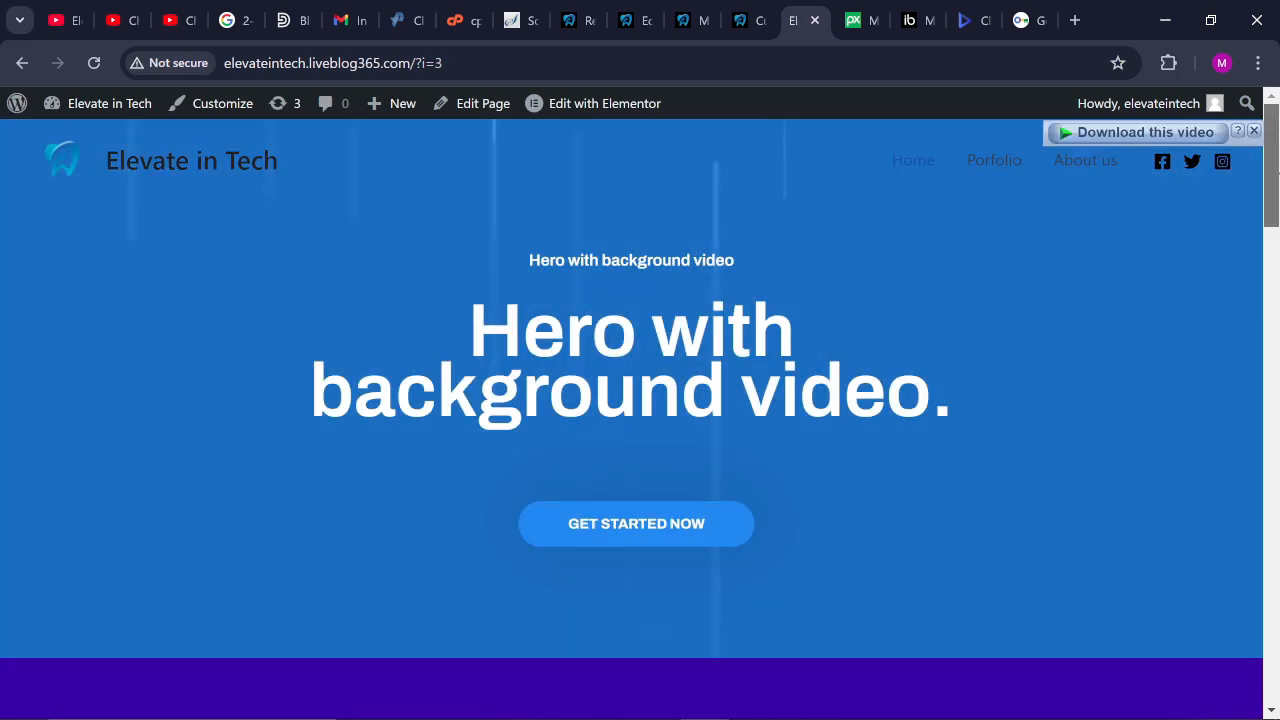
drag(1278, 172, 1278, 178)
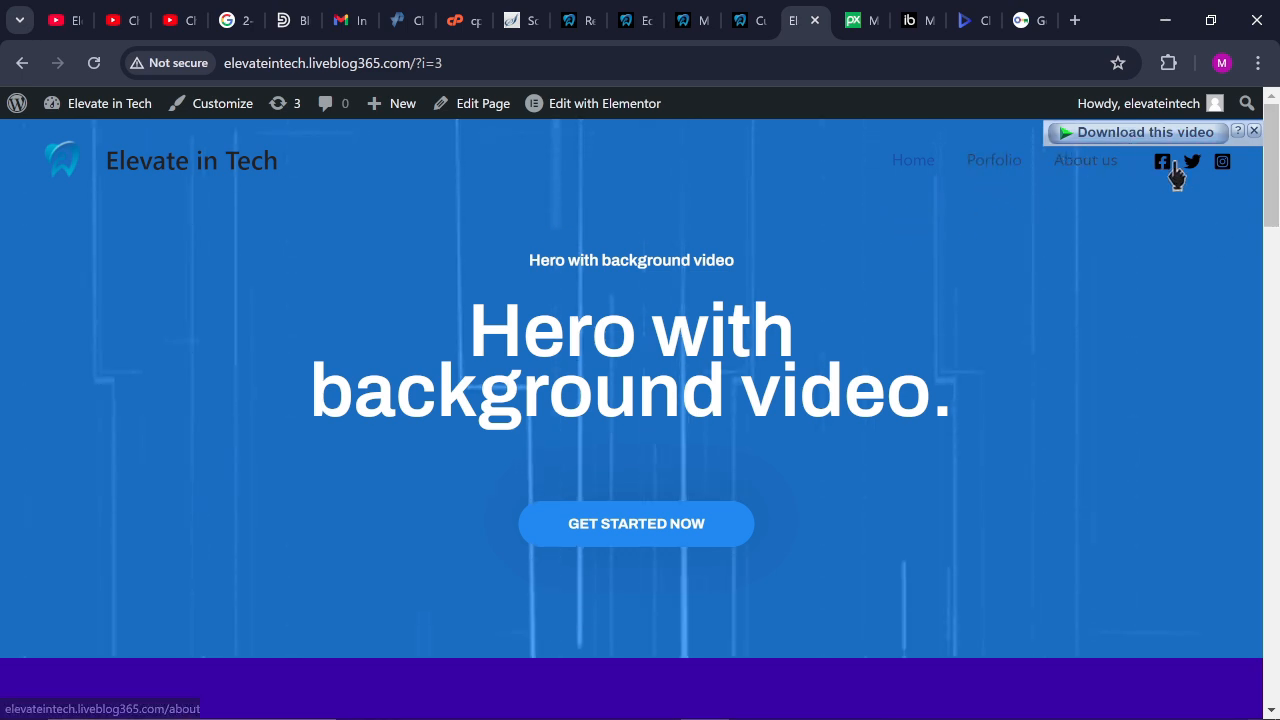
Switch to the Customizer and open the Primary Menu's design settings in the Header Builder
click(754, 28)
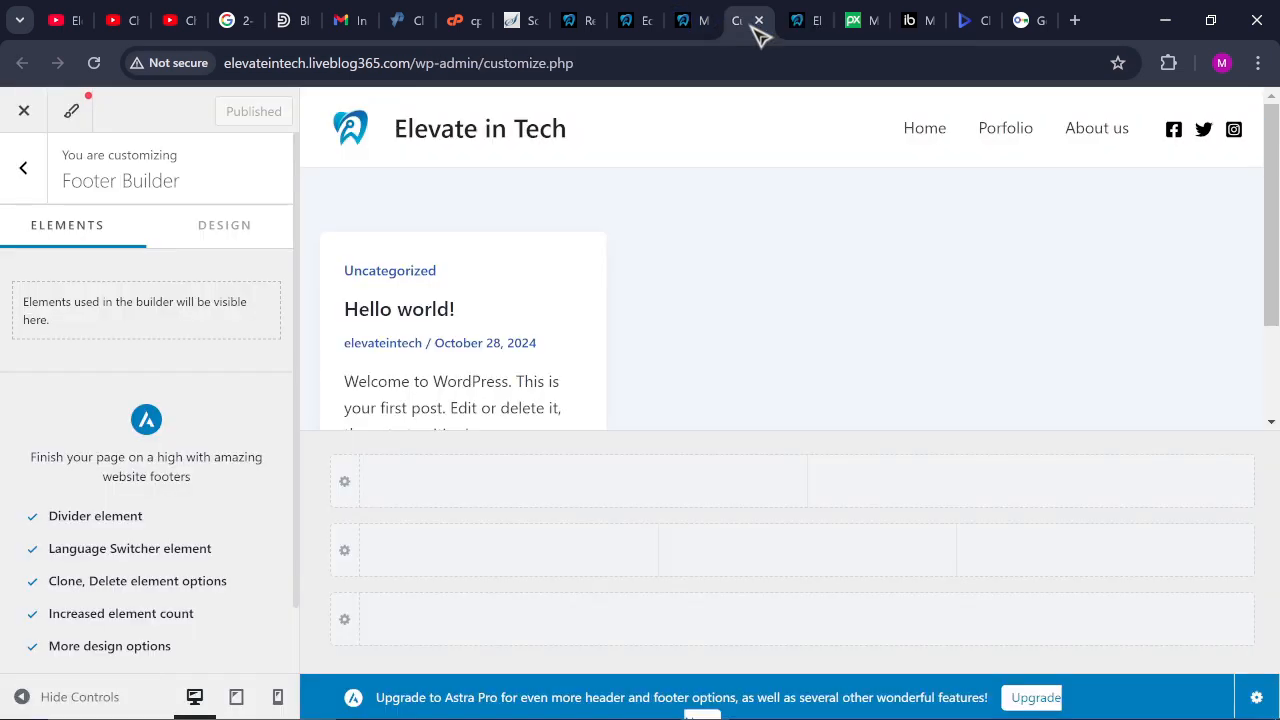
click(29, 169)
click(31, 169)
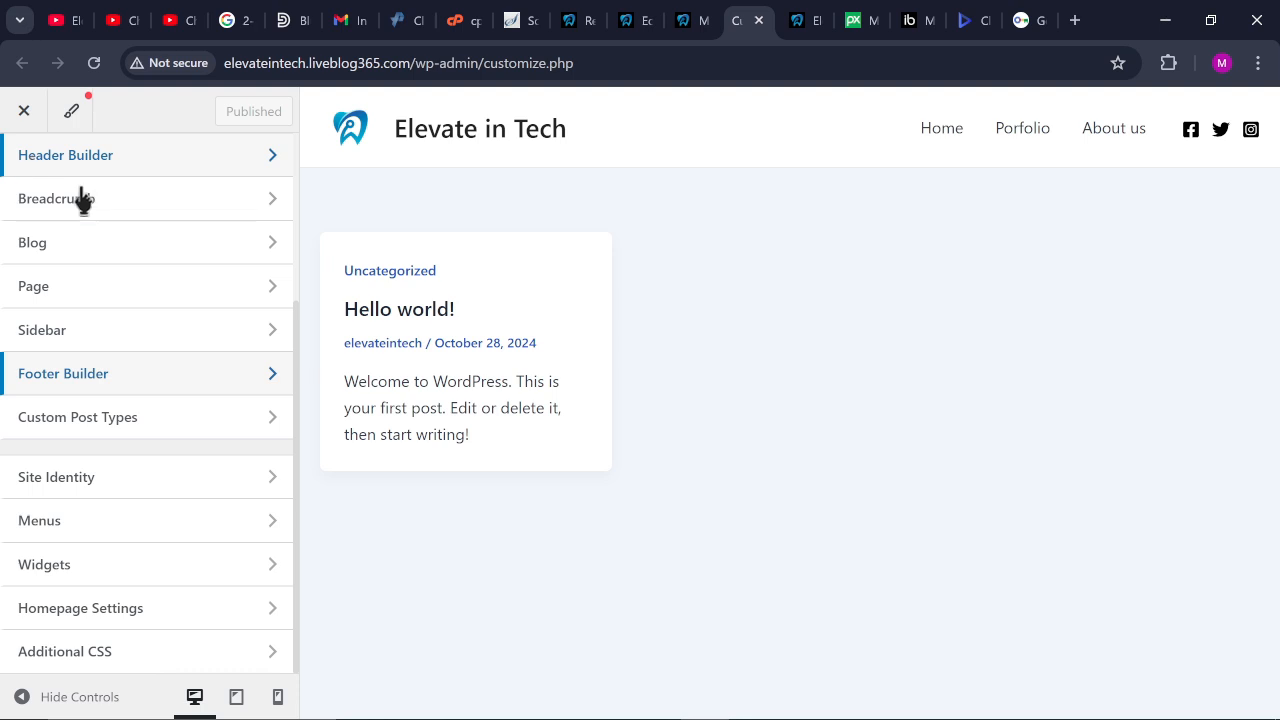
click(229, 168)
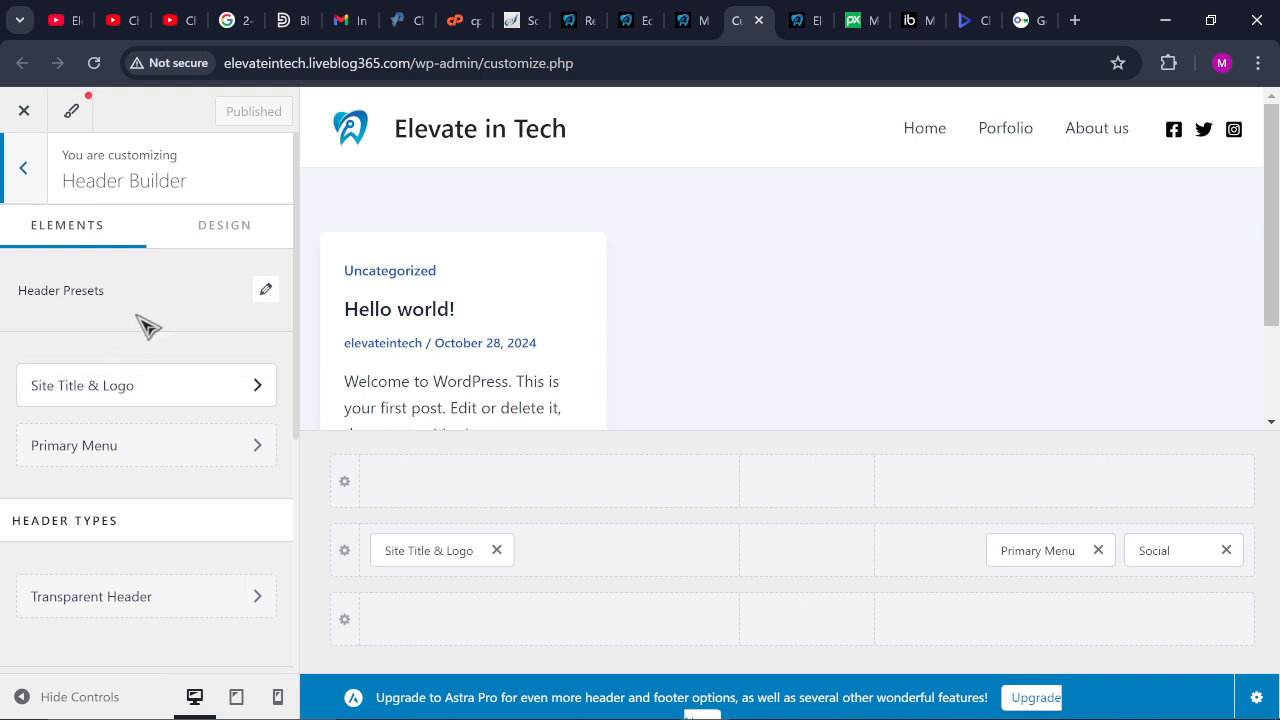
click(127, 452)
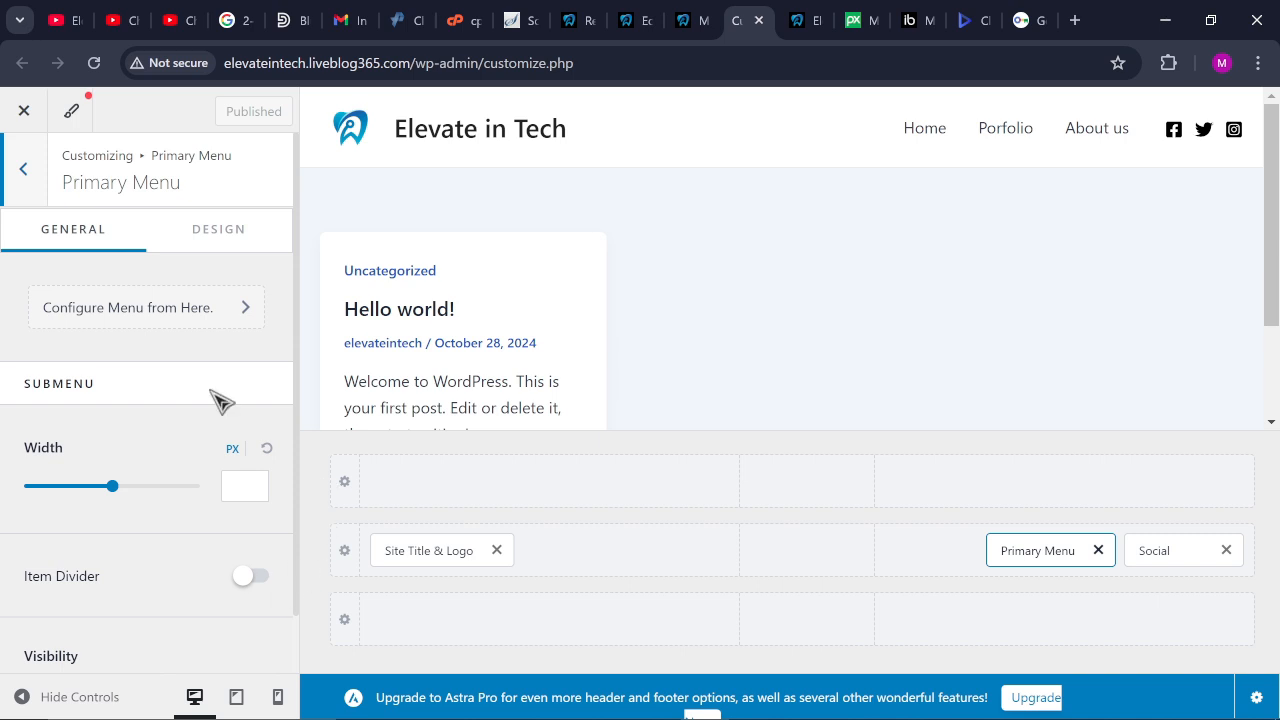
click(231, 243)
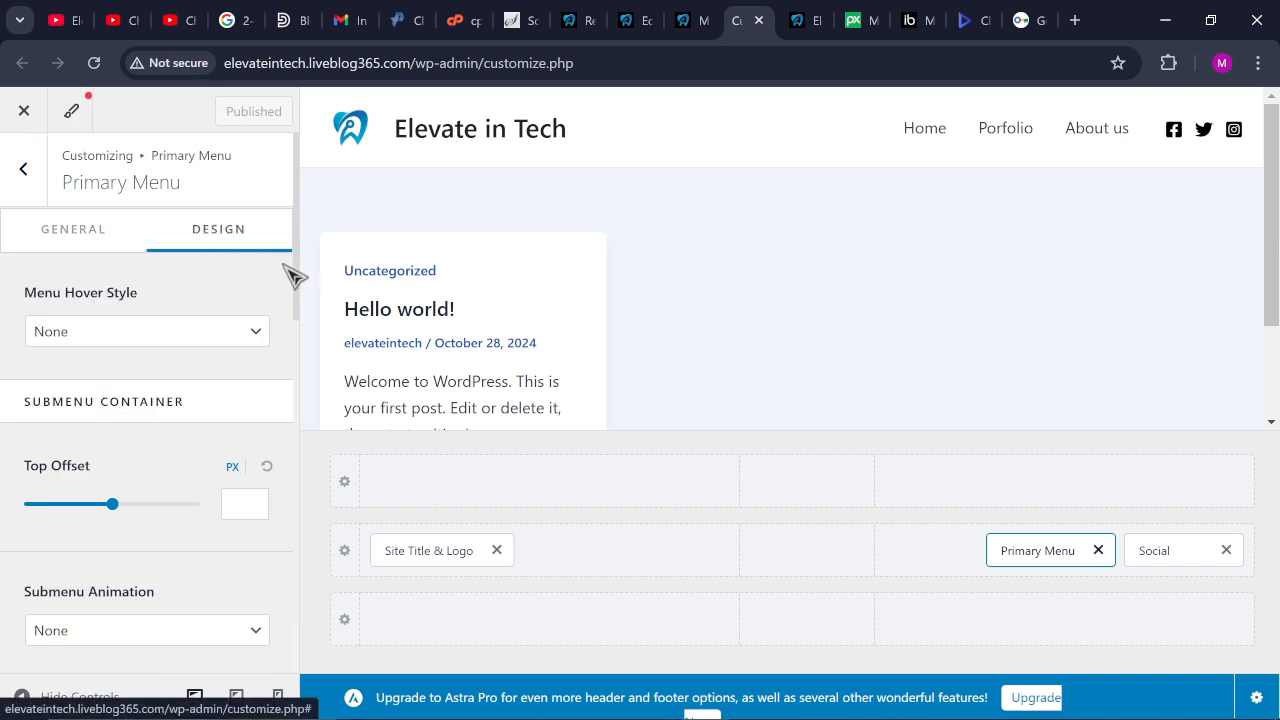
Set the primary menu's normal text/link color to white and publish the change
drag(297, 277, 299, 548)
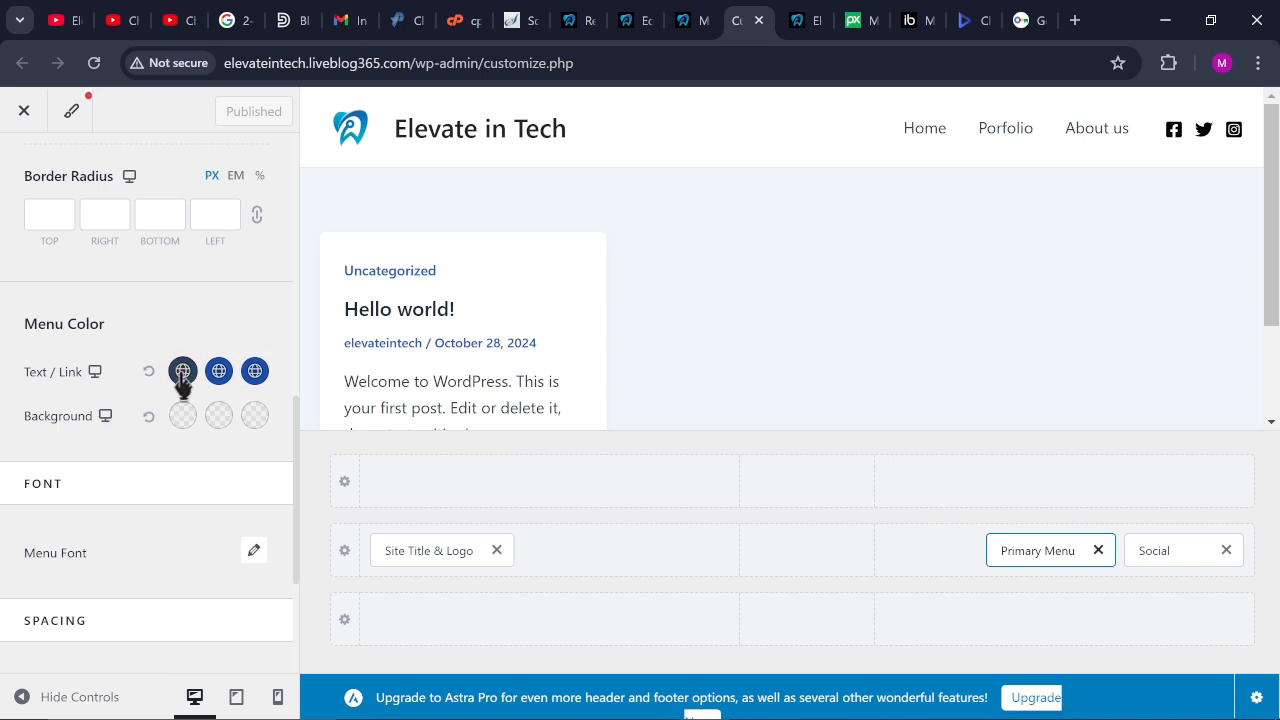
click(182, 372)
click(46, 474)
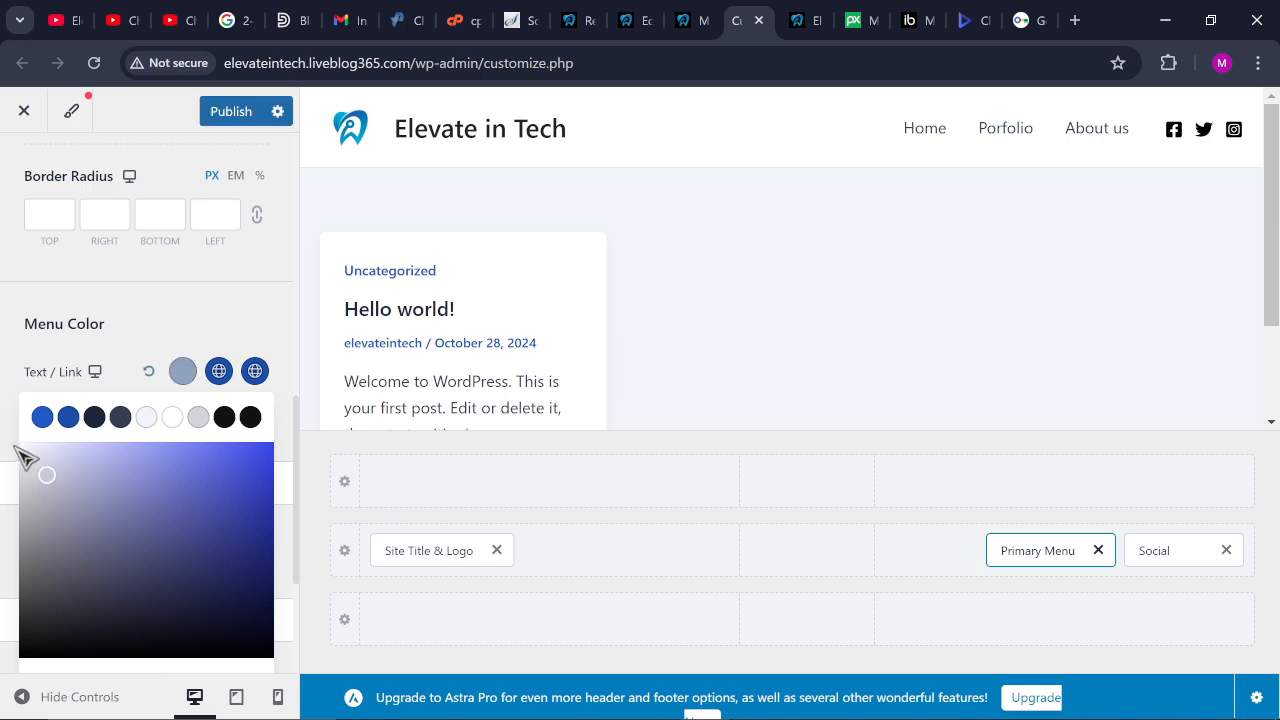
drag(4, 396, 10, 364)
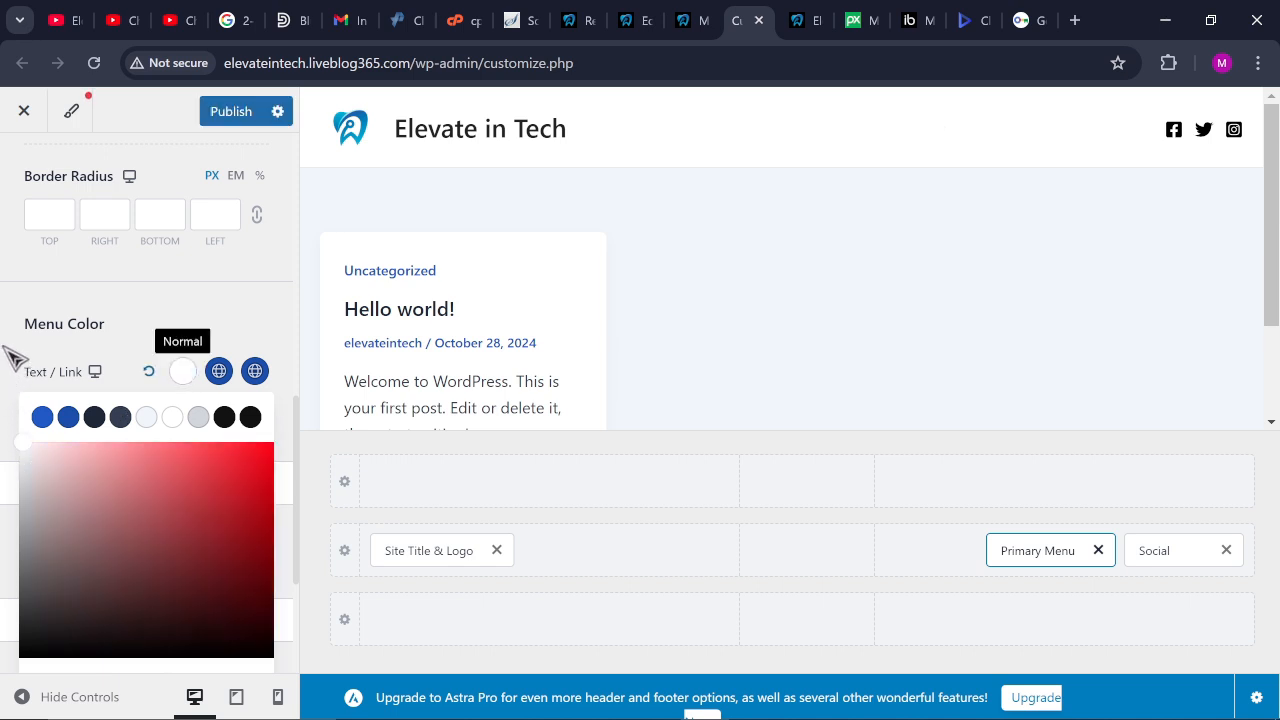
click(277, 309)
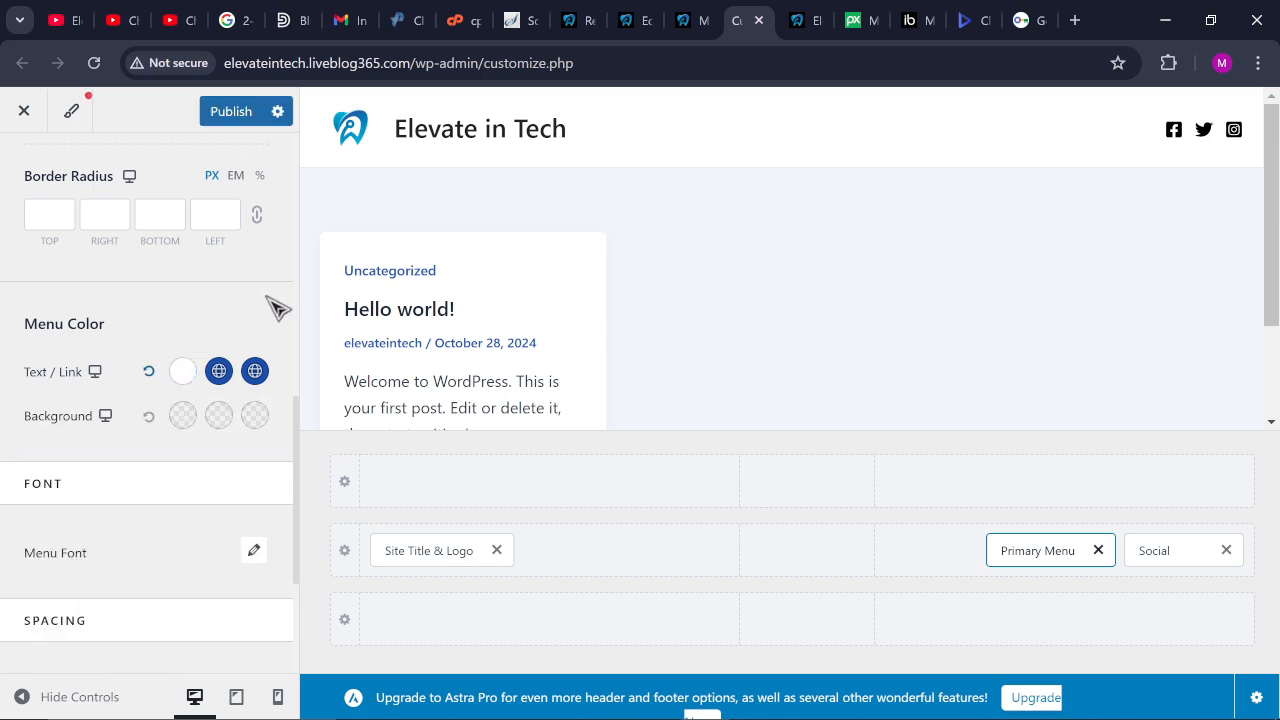
click(231, 113)
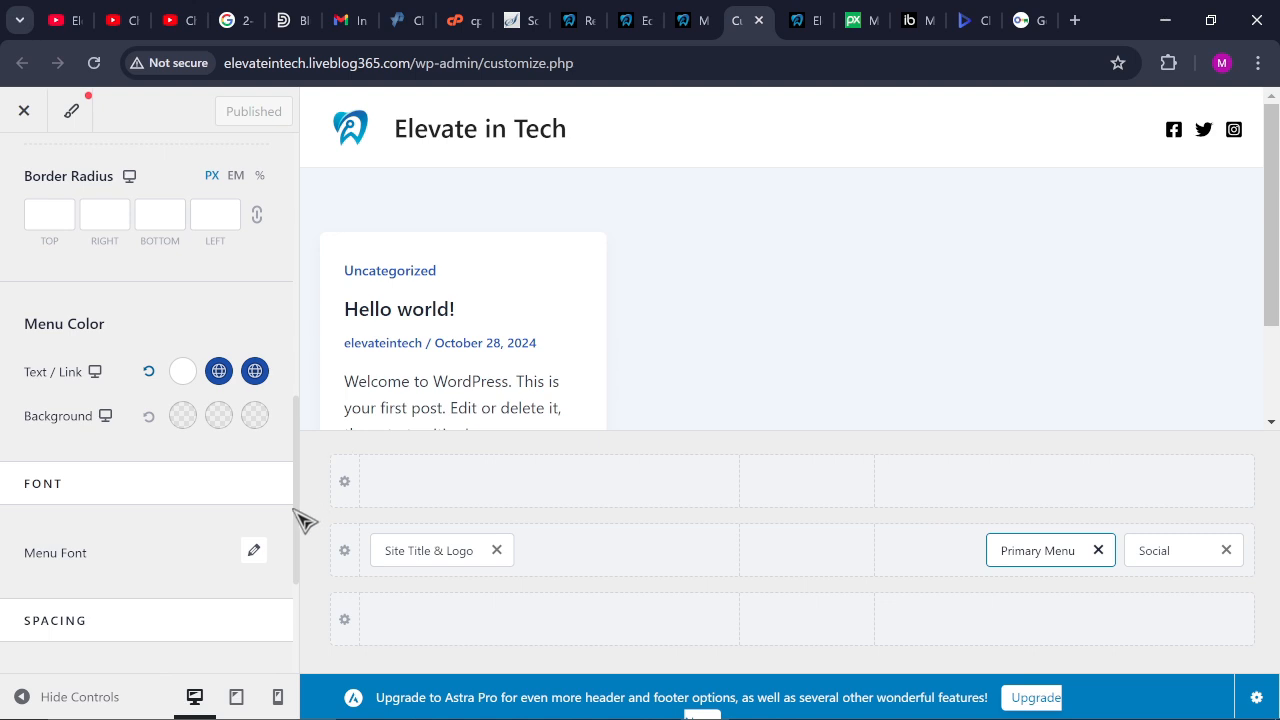
Set the normal title color of the header's Site Title & Logo element to white and publish the change
drag(298, 507, 300, 233)
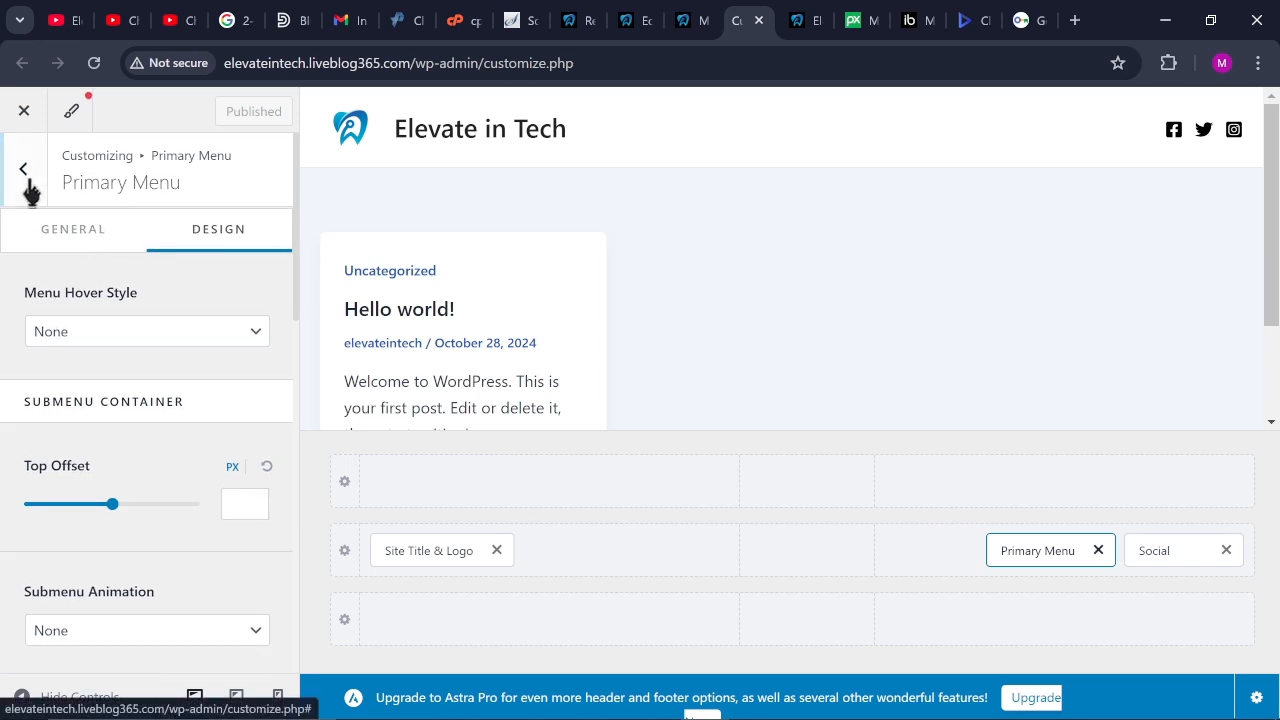
mouse_move(520, 560)
click(445, 550)
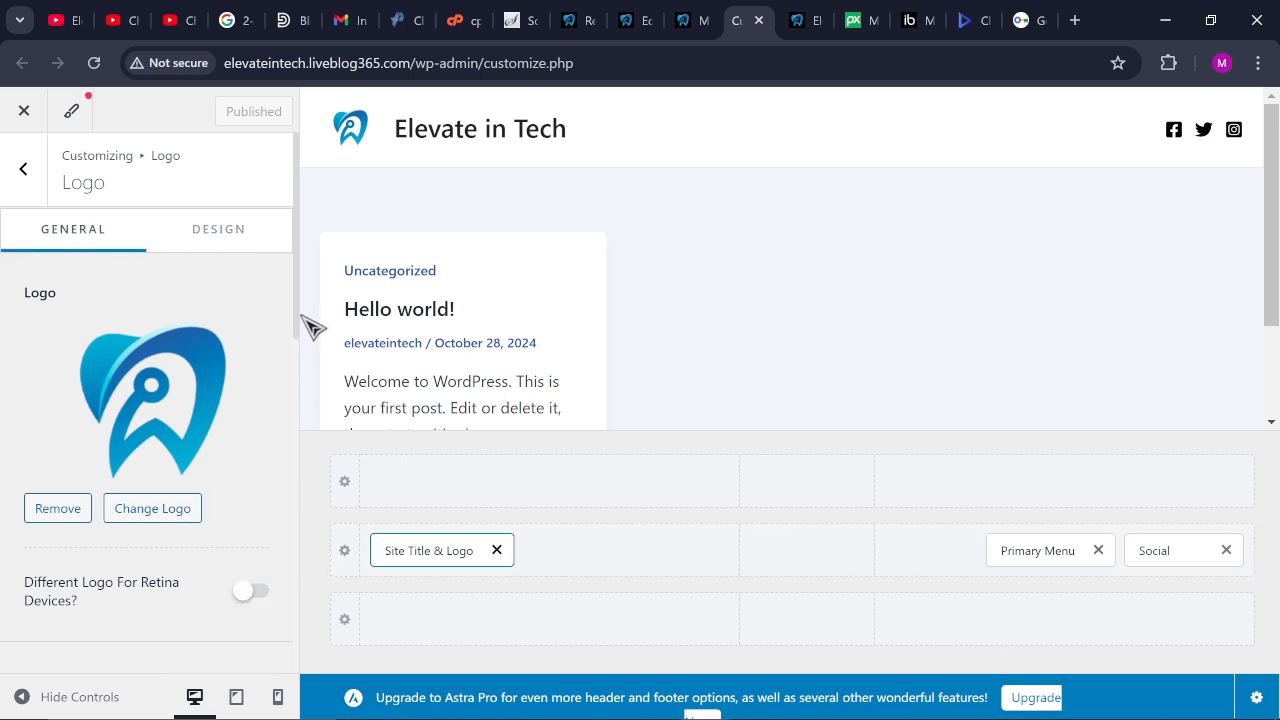
mouse_move(296, 330)
mouse_down()
mouse_move(297, 372)
mouse_move(299, 321)
mouse_up()
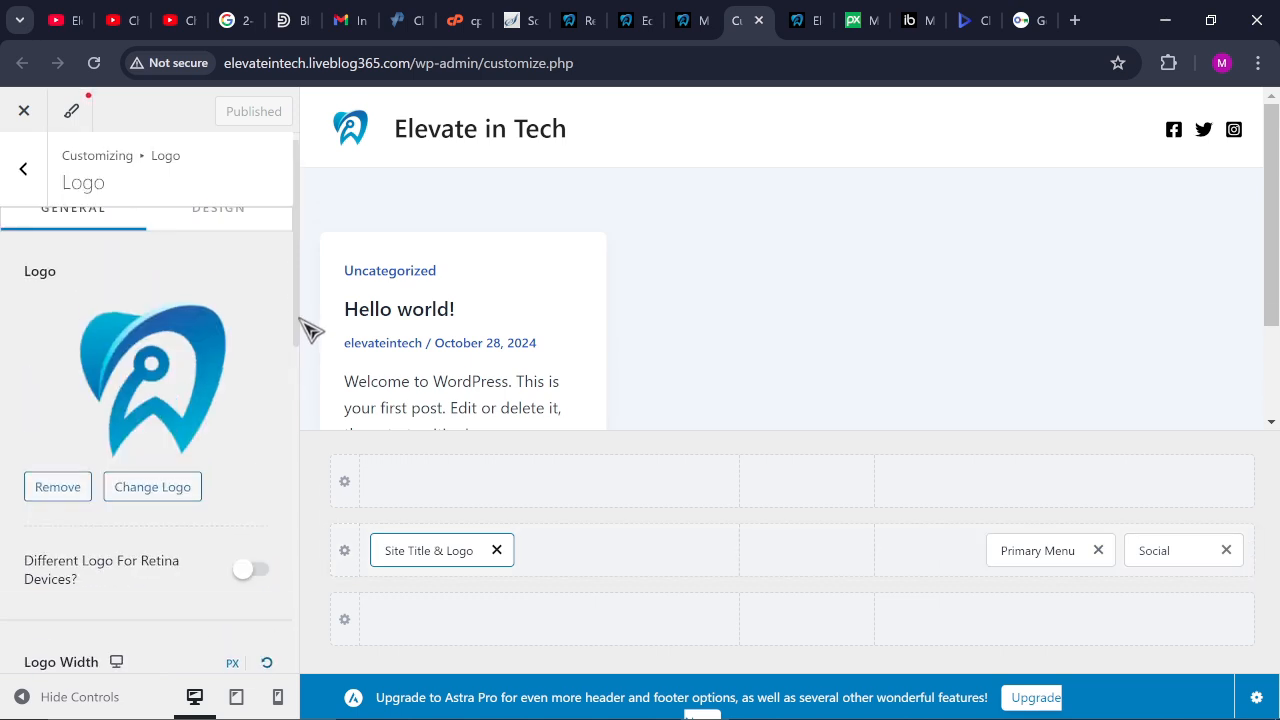
click(231, 222)
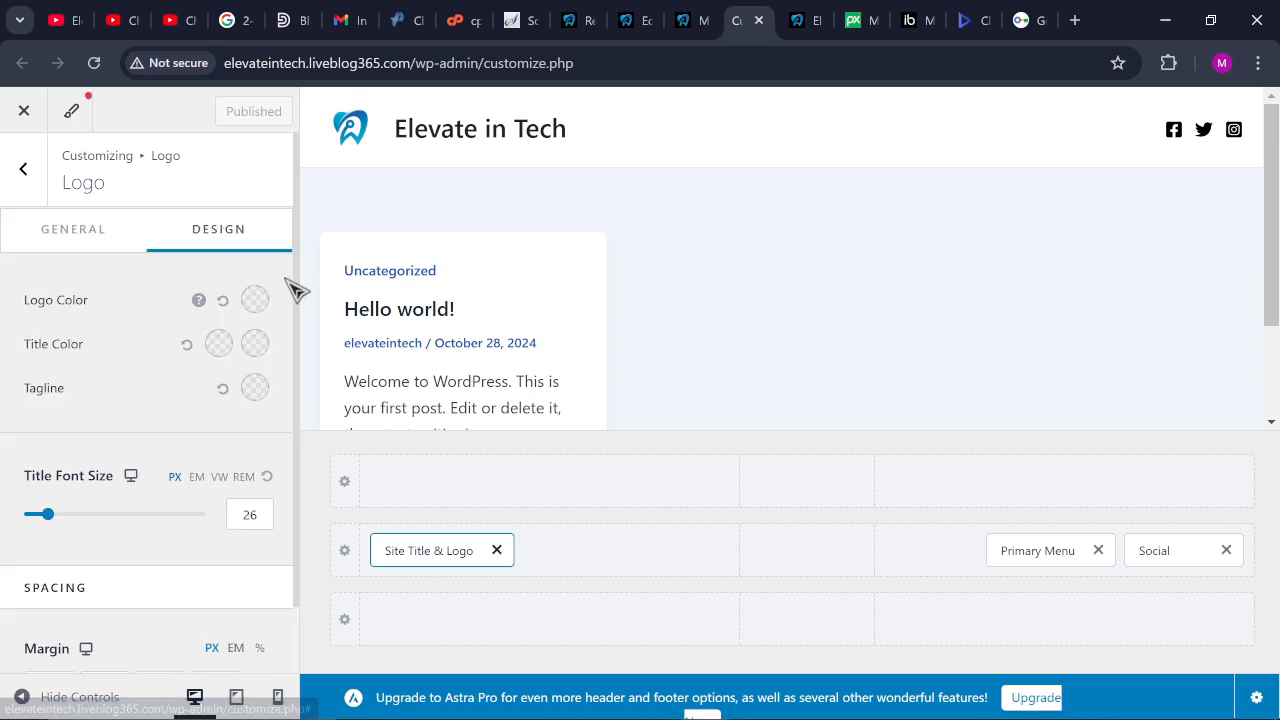
click(219, 345)
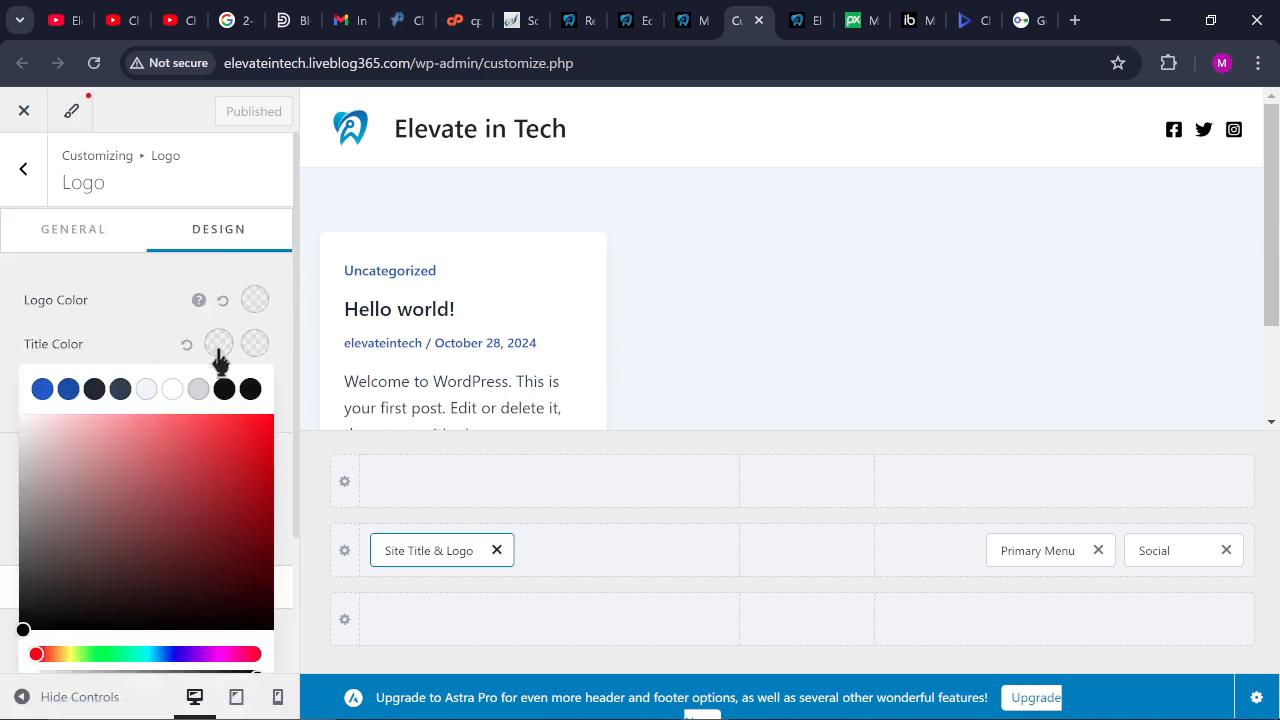
click(172, 389)
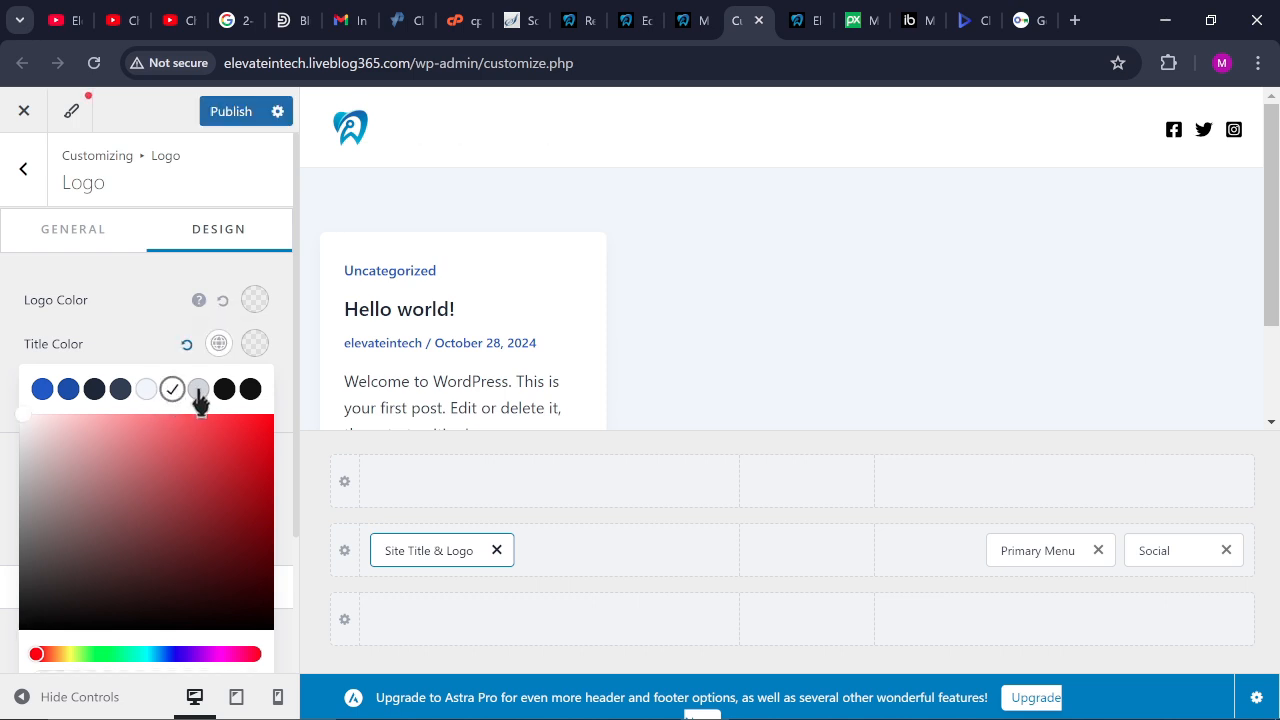
click(236, 114)
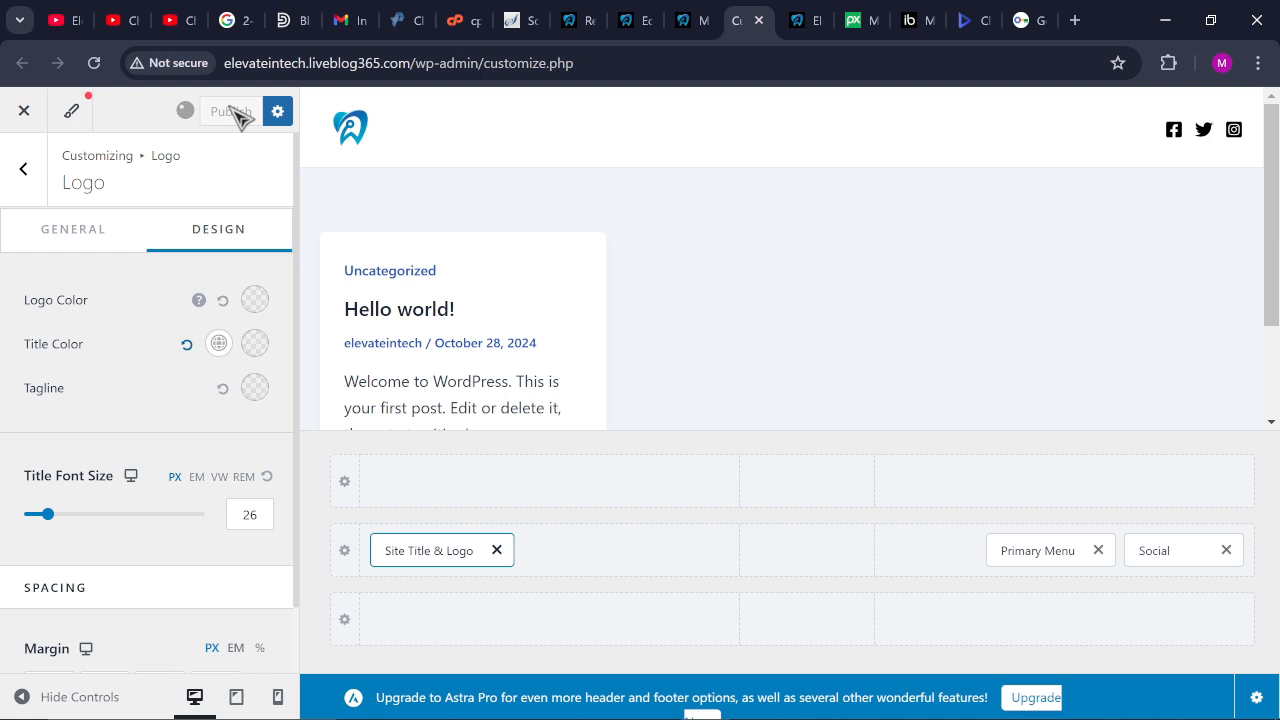
Reload the live homepage and check the site title and menu colors over the video hero
click(806, 22)
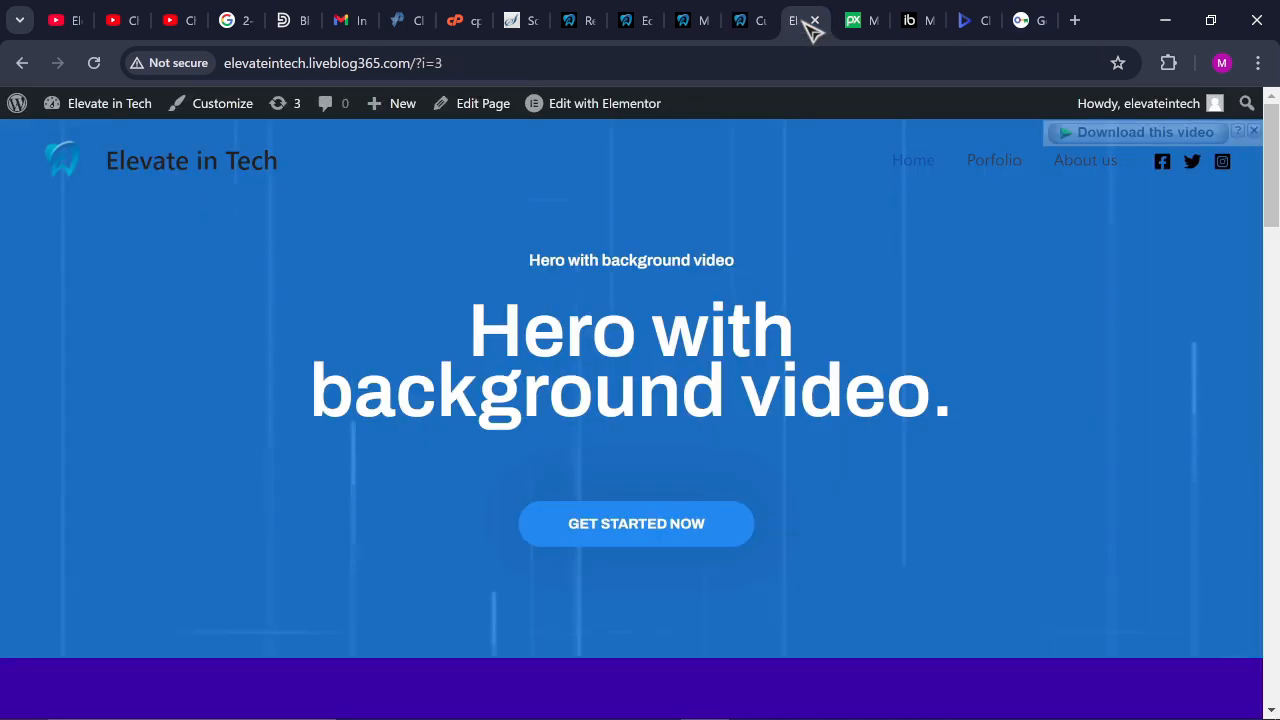
click(95, 65)
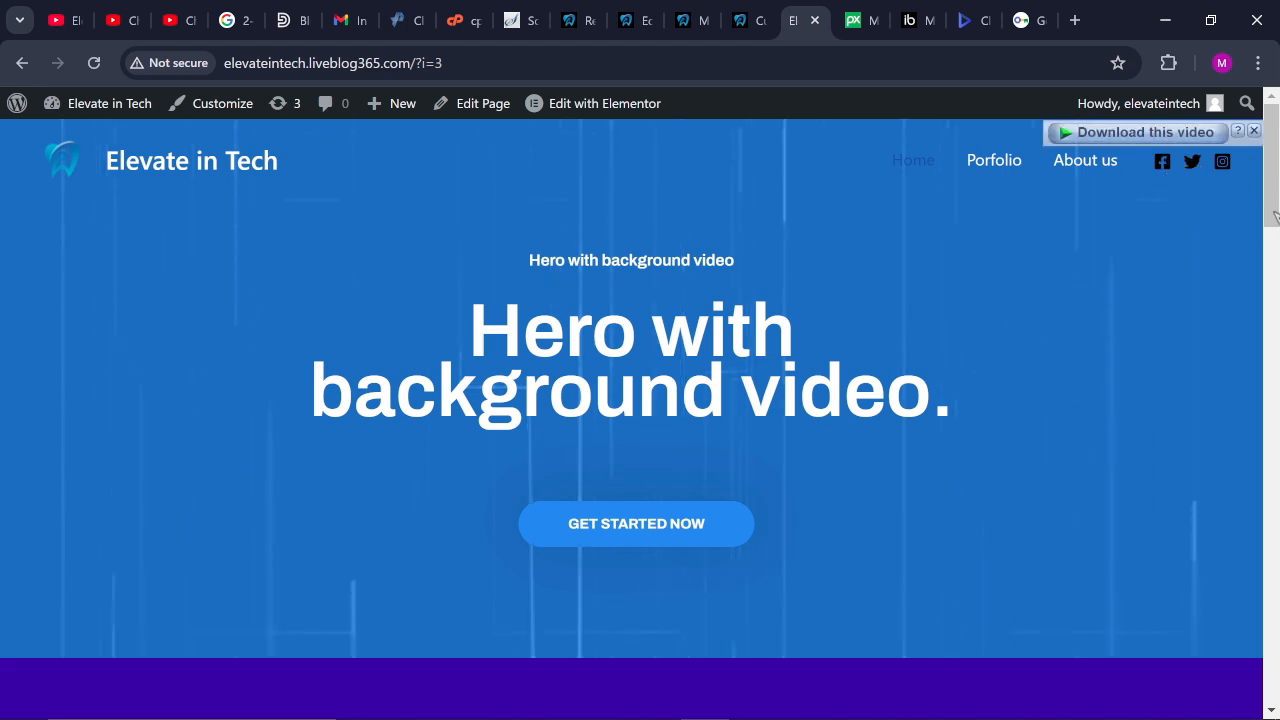
scroll(1276, 278, down, 4)
scroll(1276, 278, up, 4)
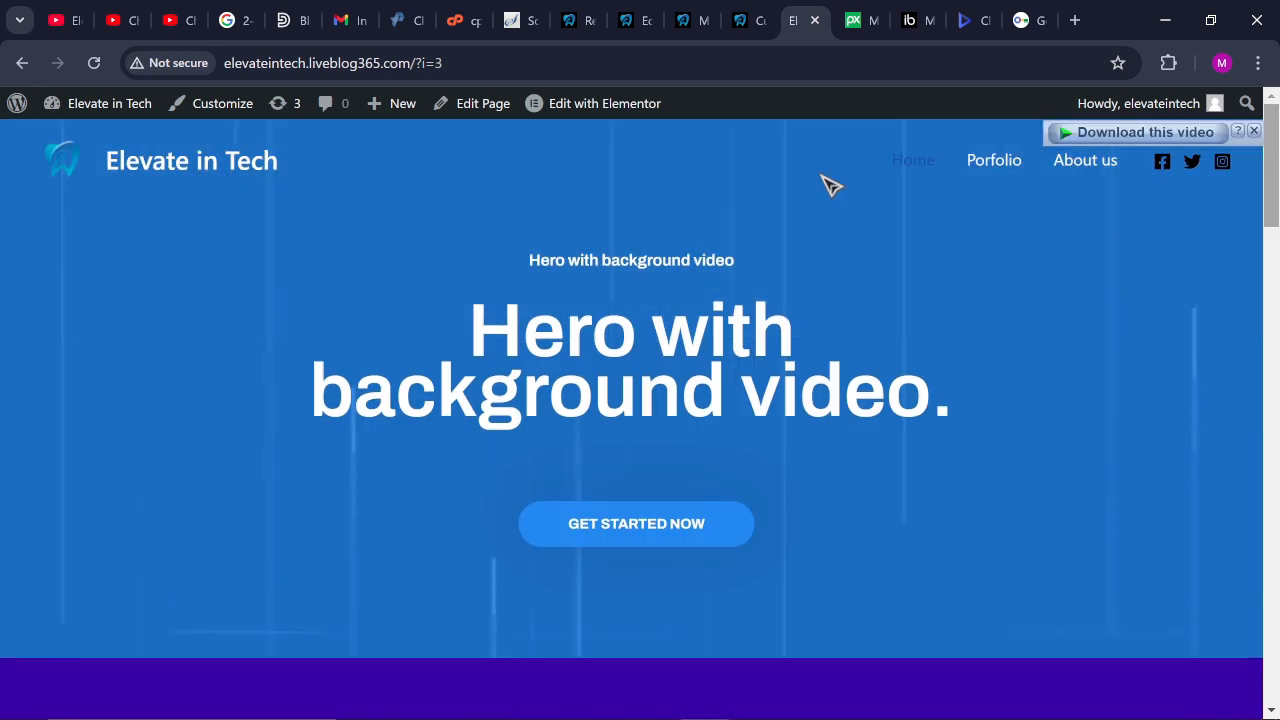
click(752, 22)
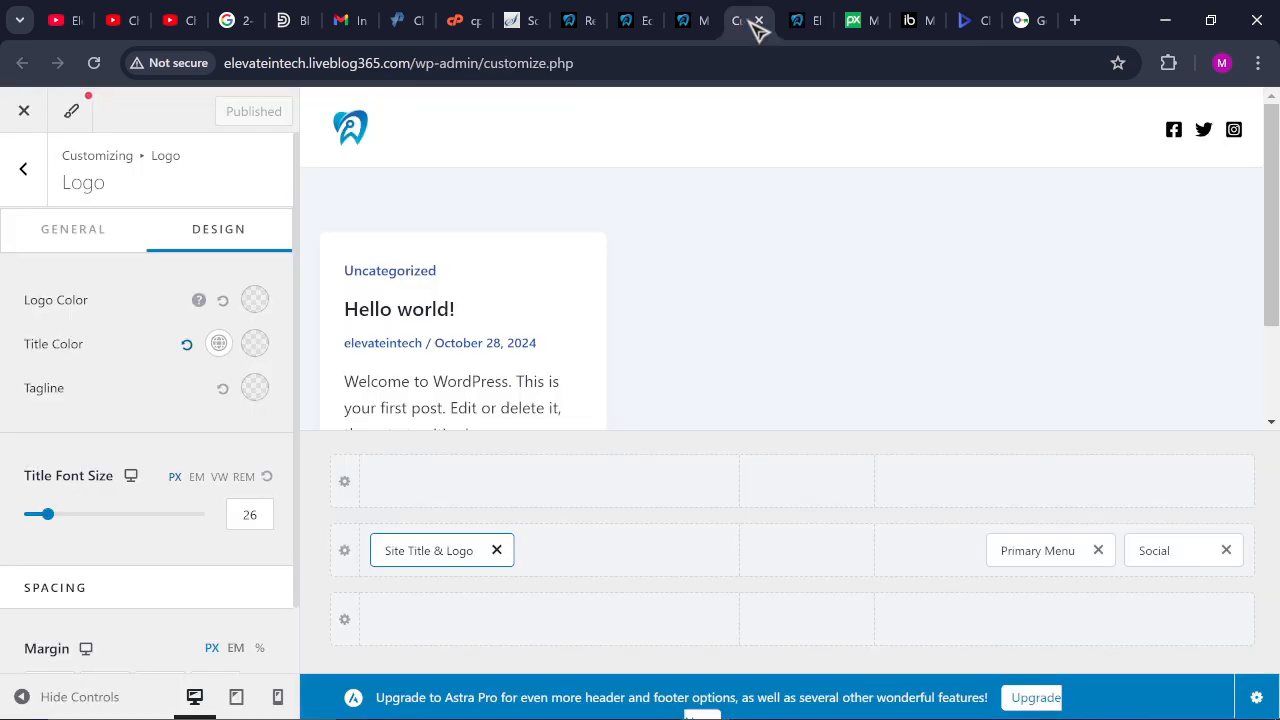
click(812, 22)
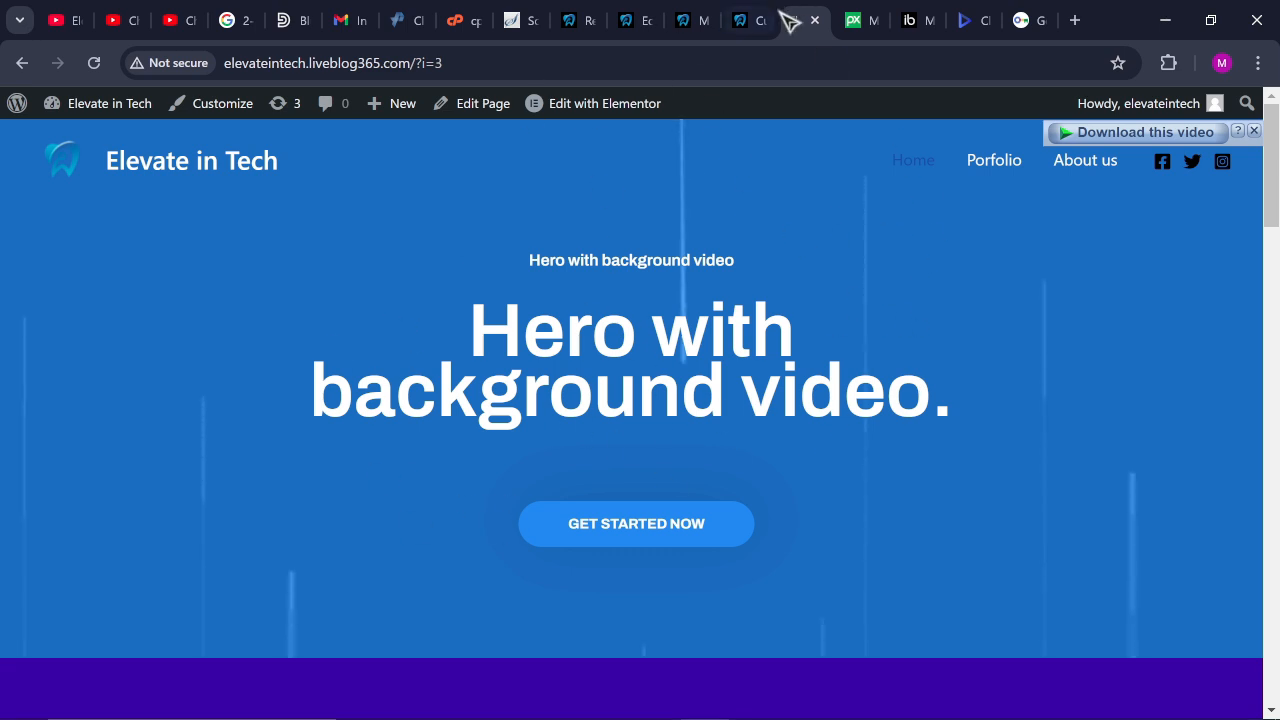
Switch to the Elementor editor and delete all text from the small H3 heading in the video hero section
click(693, 20)
click(650, 22)
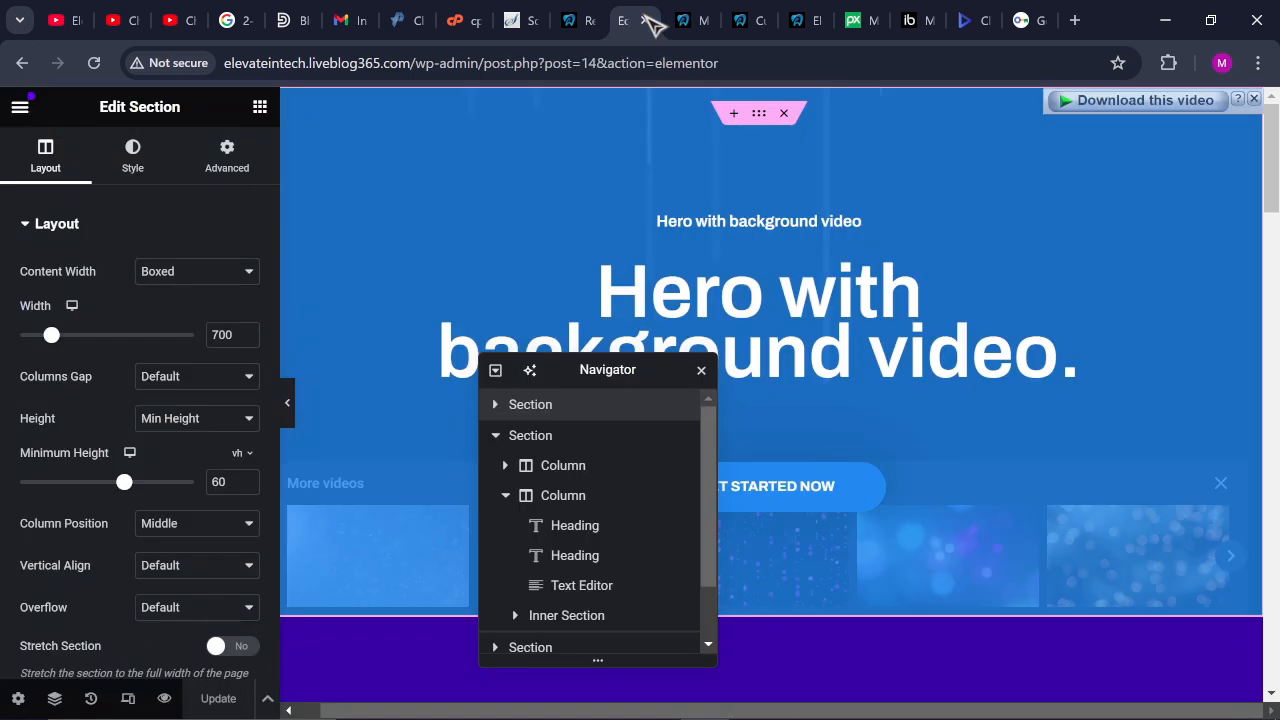
click(831, 220)
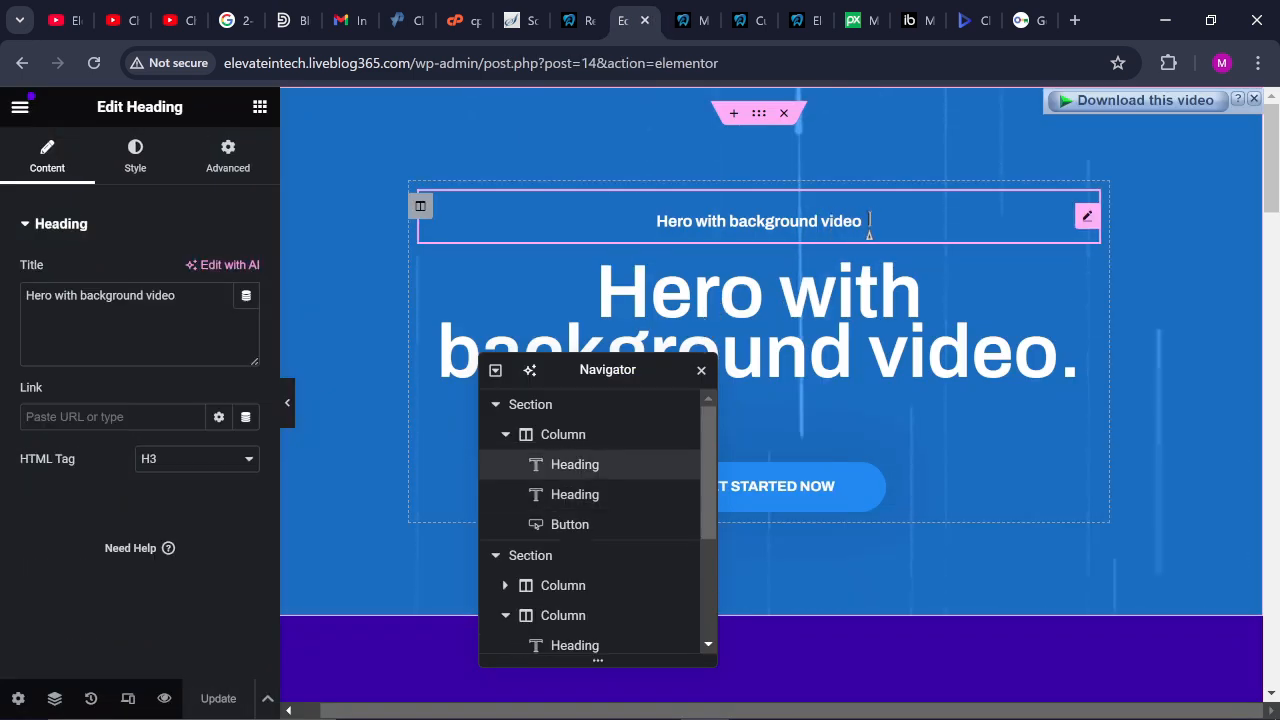
key(BackSpace)
key(BackSpace)
key(BackSpace)
key(BackSpace)
key(BackSpace)
key(BackSpace)
key(BackSpace)
key(BackSpace)
key(BackSpace)
key(BackSpace)
key(BackSpace)
key(BackSpace)
key(BackSpace)
key(BackSpace)
key(BackSpace)
key(BackSpace)
key(BackSpace)
key(BackSpace)
key(BackSpace)
key(BackSpace)
key(BackSpace)
key(BackSpace)
key(BackSpace)
key(BackSpace)
key(BackSpace)
key(BackSpace)
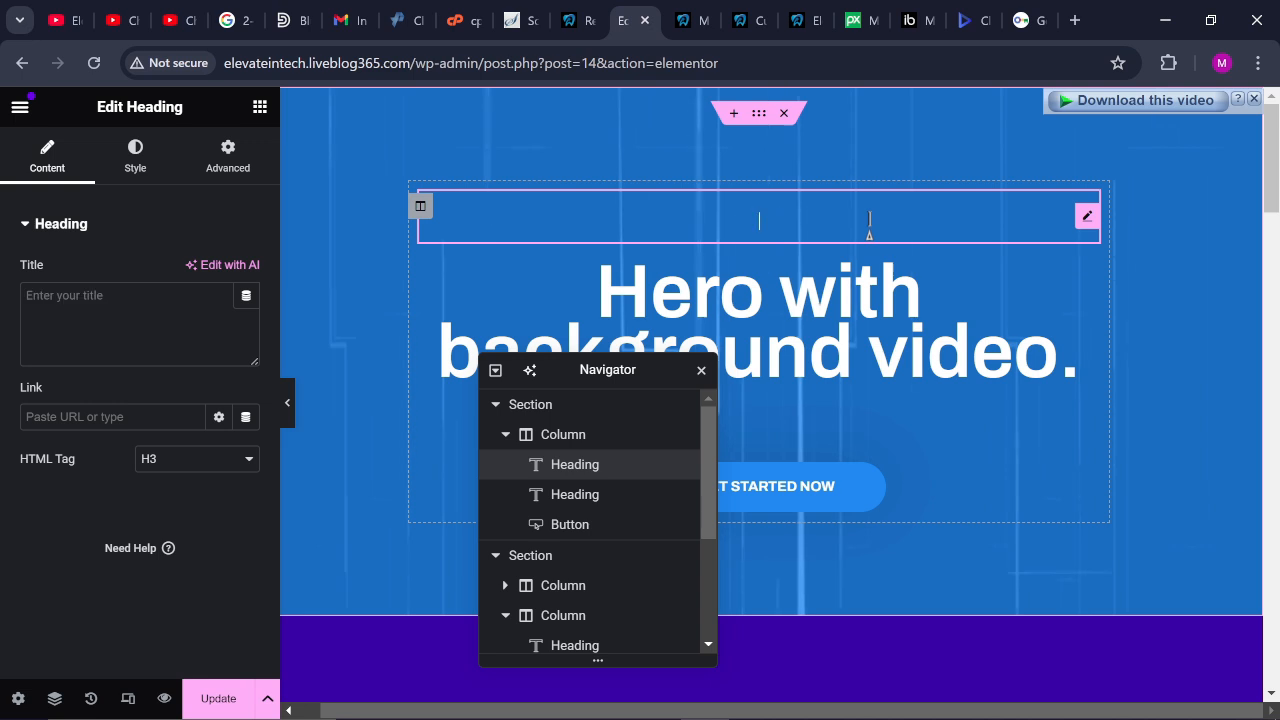
Clear the placeholder text from the large H1 heading in the video hero section
click(1081, 355)
key(BackSpace)
key(BackSpace)
key(BackSpace)
key(BackSpace)
key(BackSpace)
key(BackSpace)
key(BackSpace)
key(BackSpace)
key(BackSpace)
key(BackSpace)
key(BackSpace)
key(BackSpace)
key(BackSpace)
key(BackSpace)
key(BackSpace)
key(BackSpace)
key(BackSpace)
key(BackSpace)
key(BackSpace)
key(BackSpace)
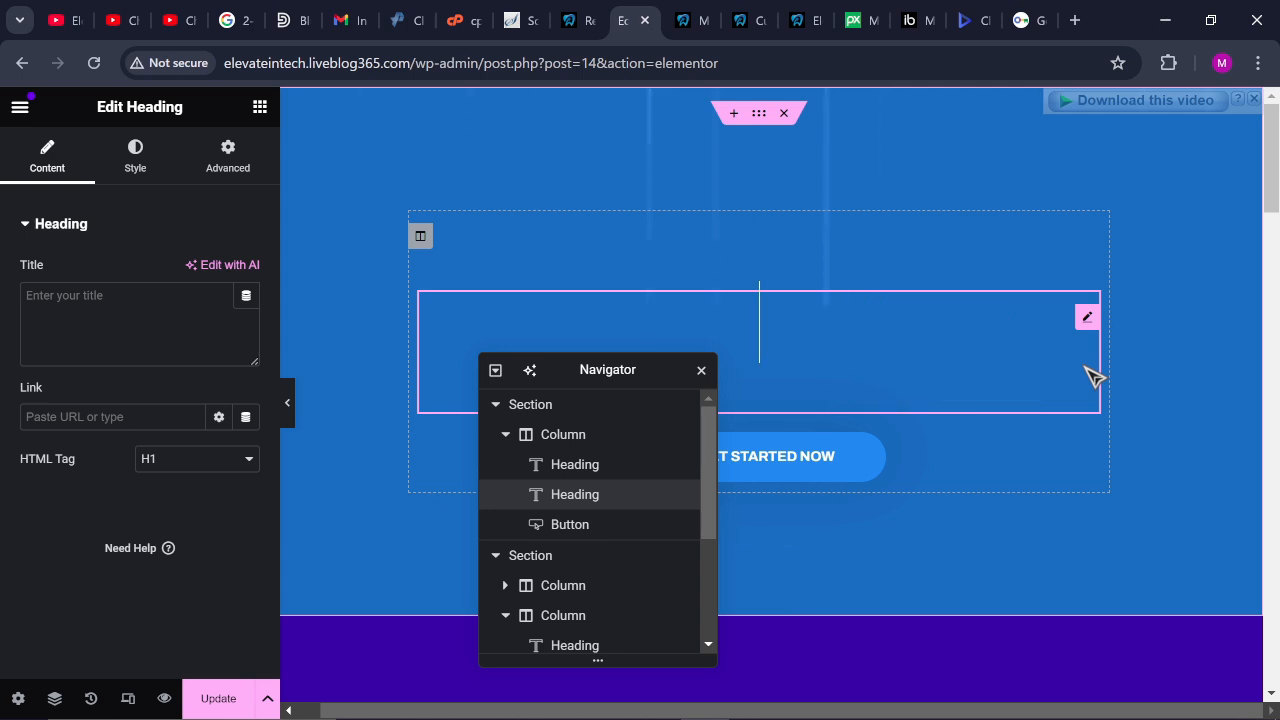
text(El)
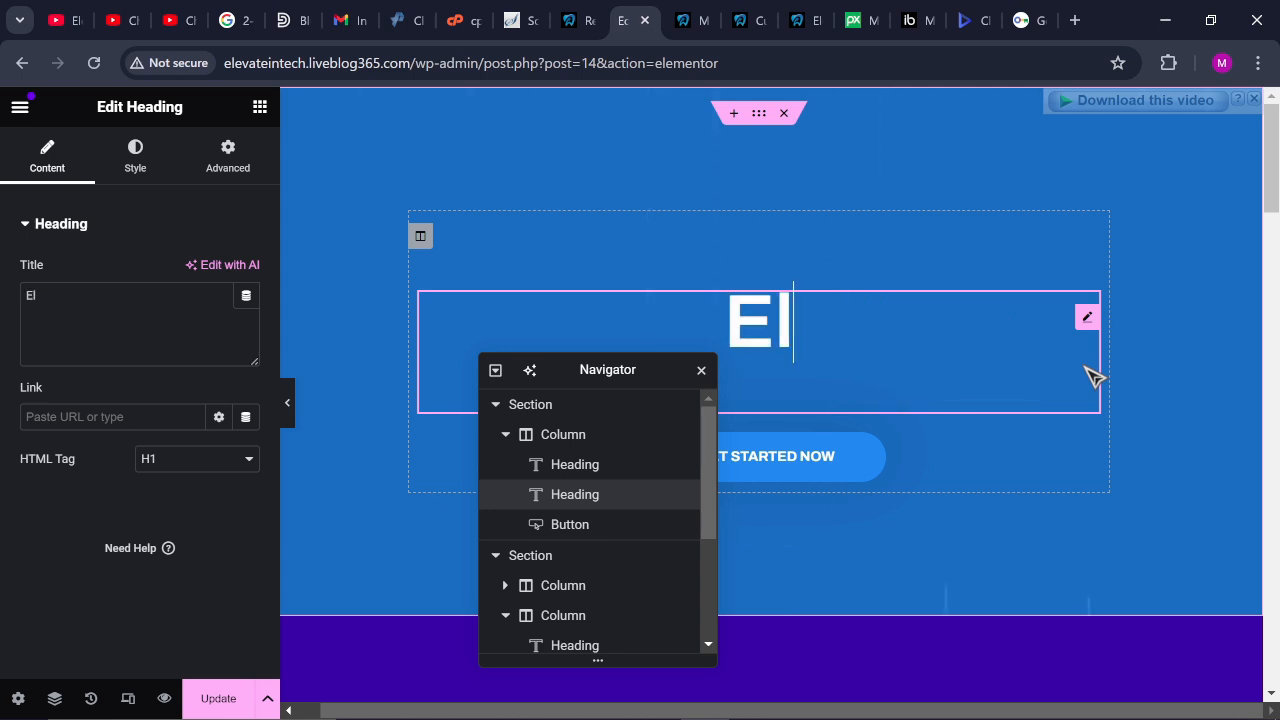
text(EVW)
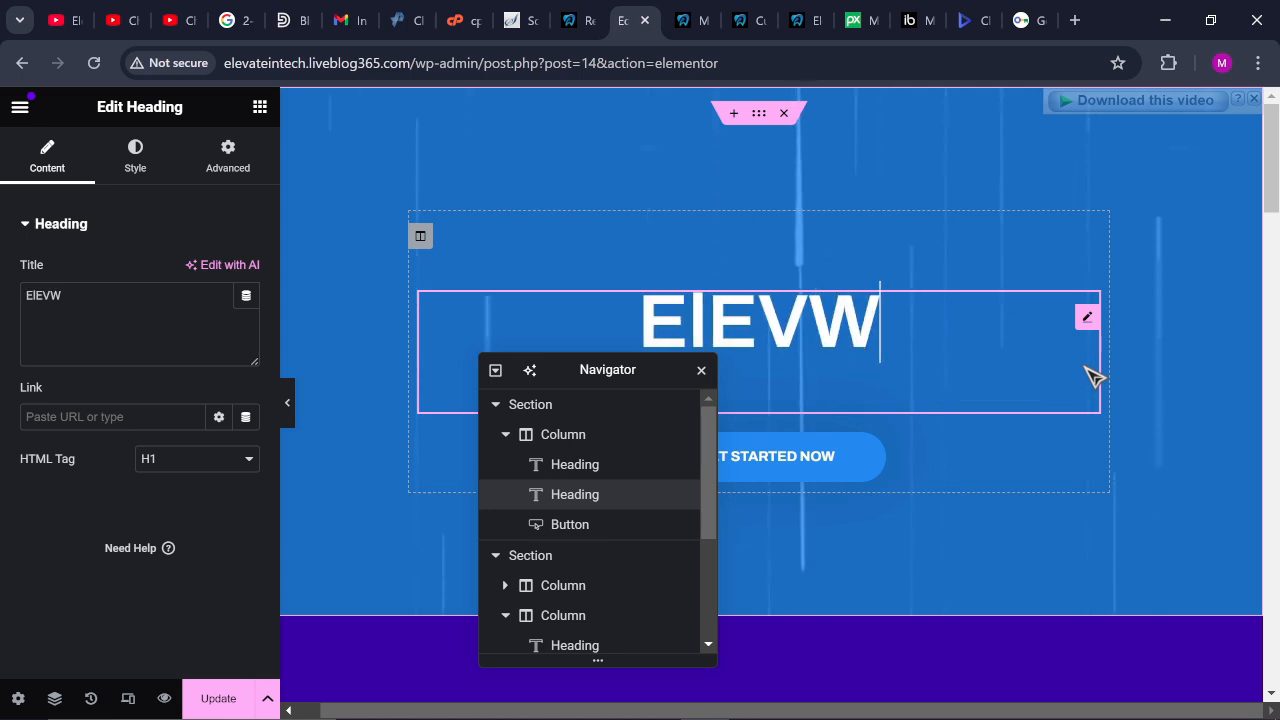
key(BackSpace)
key(BackSpace)
key(BackSpace)
key(BackSpace)
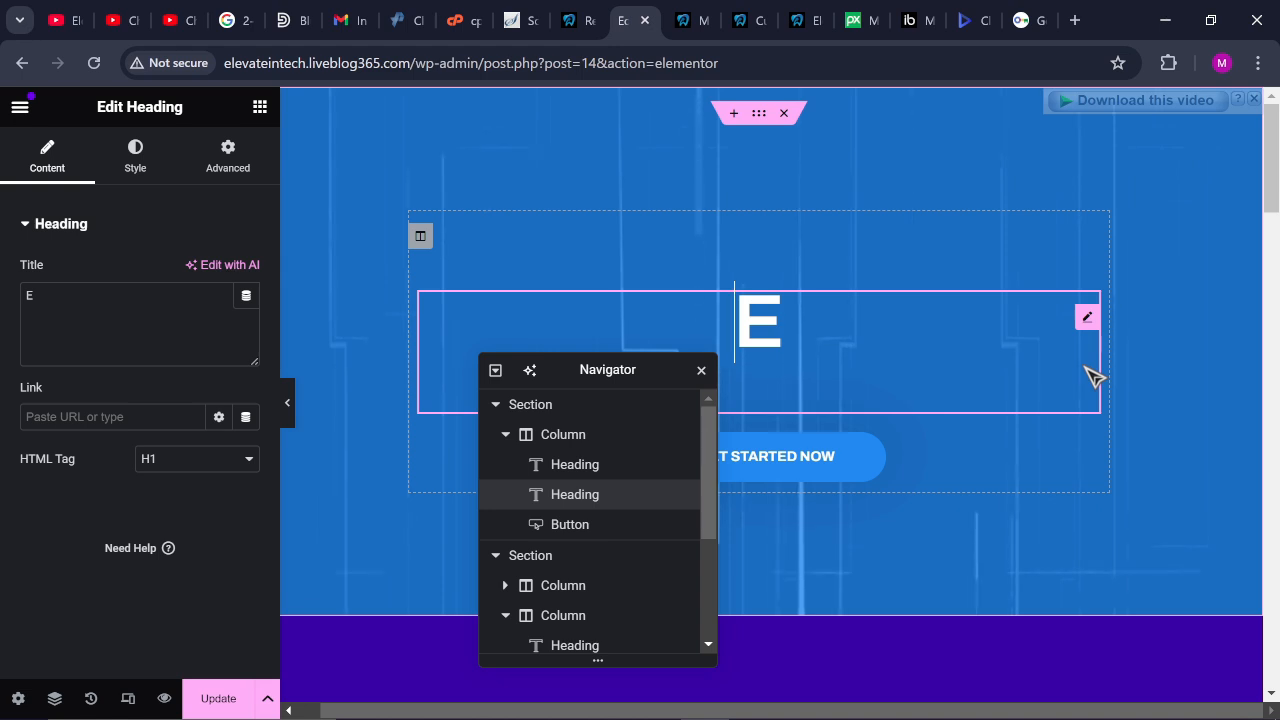
key(Left)
text(I)
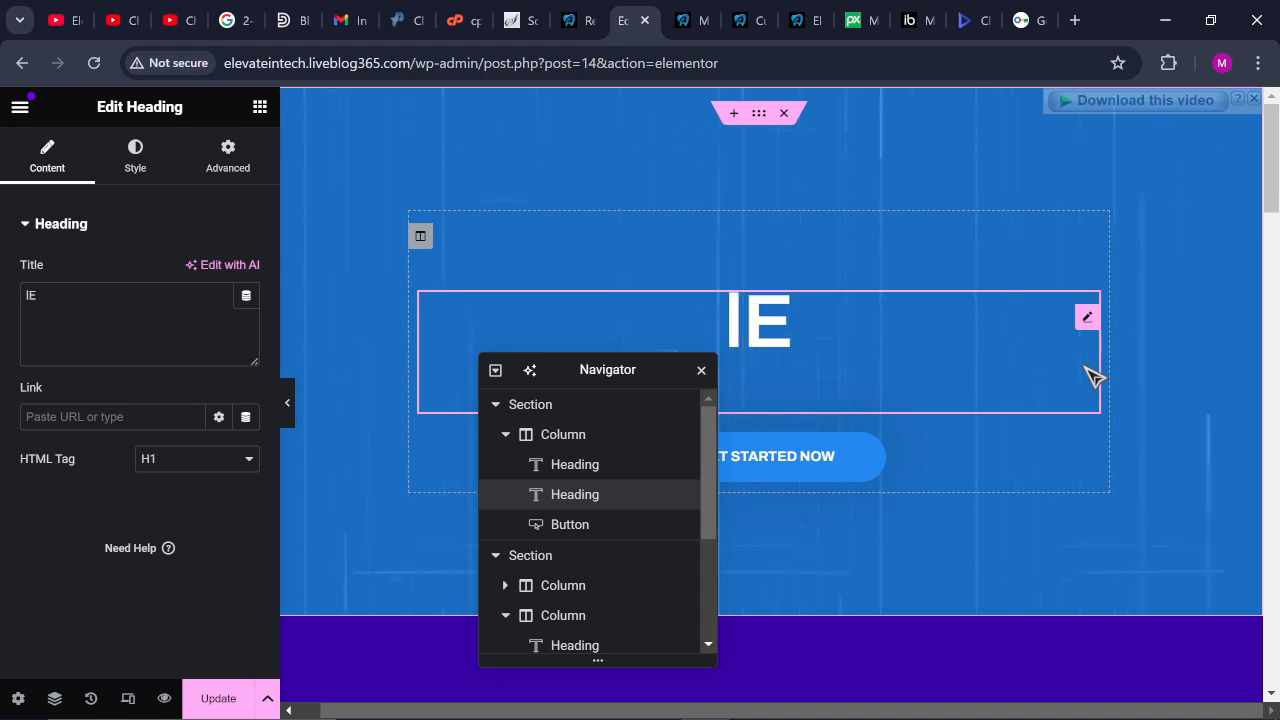
key(BackSpace)
key(Right)
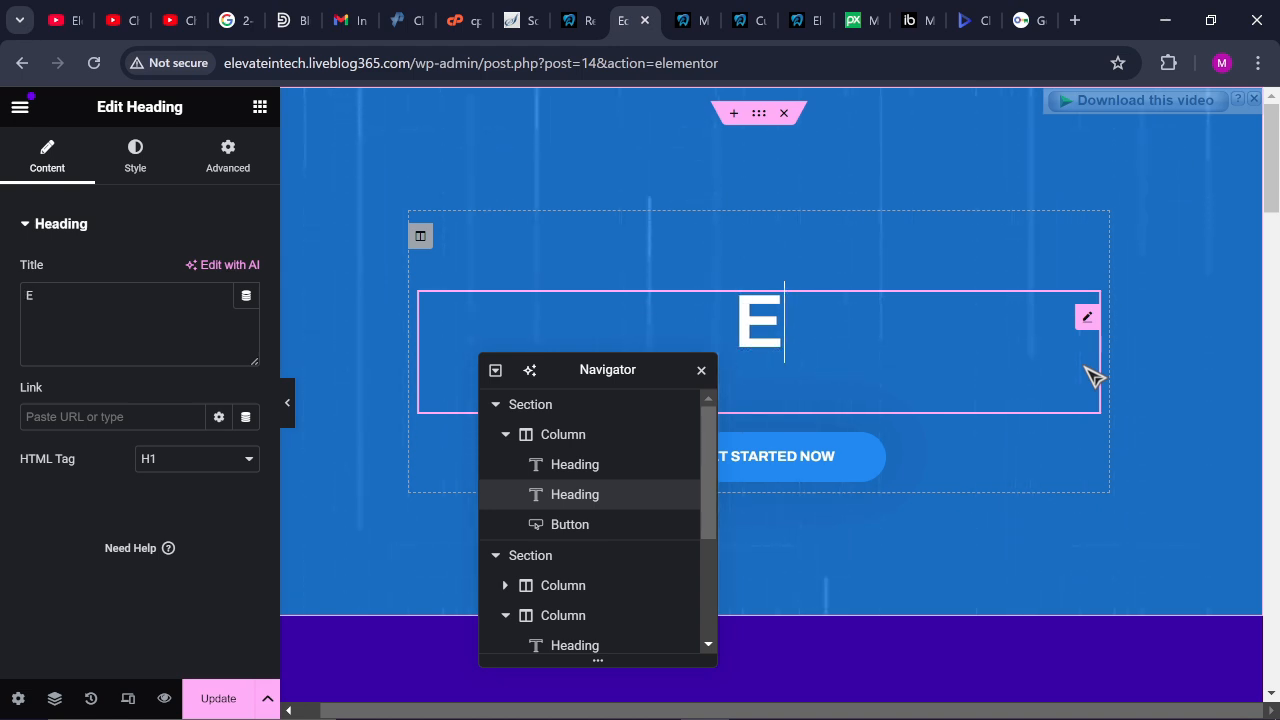
text(le)
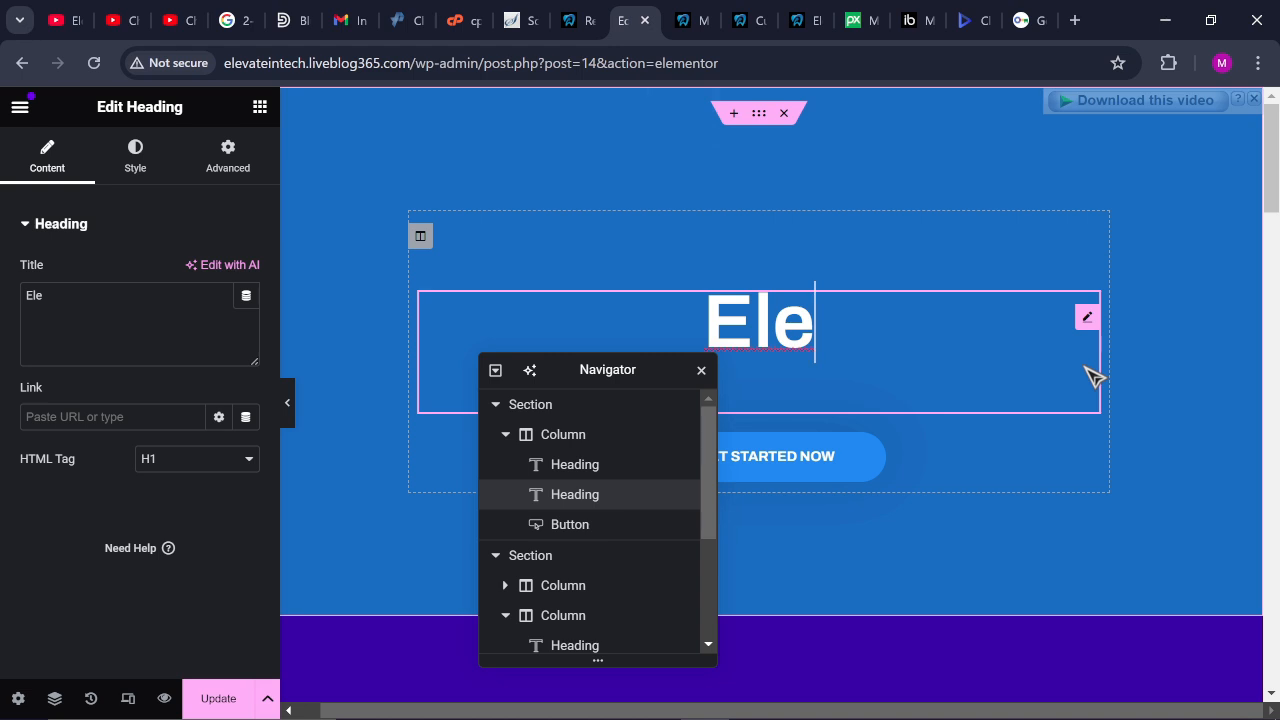
text(vate)
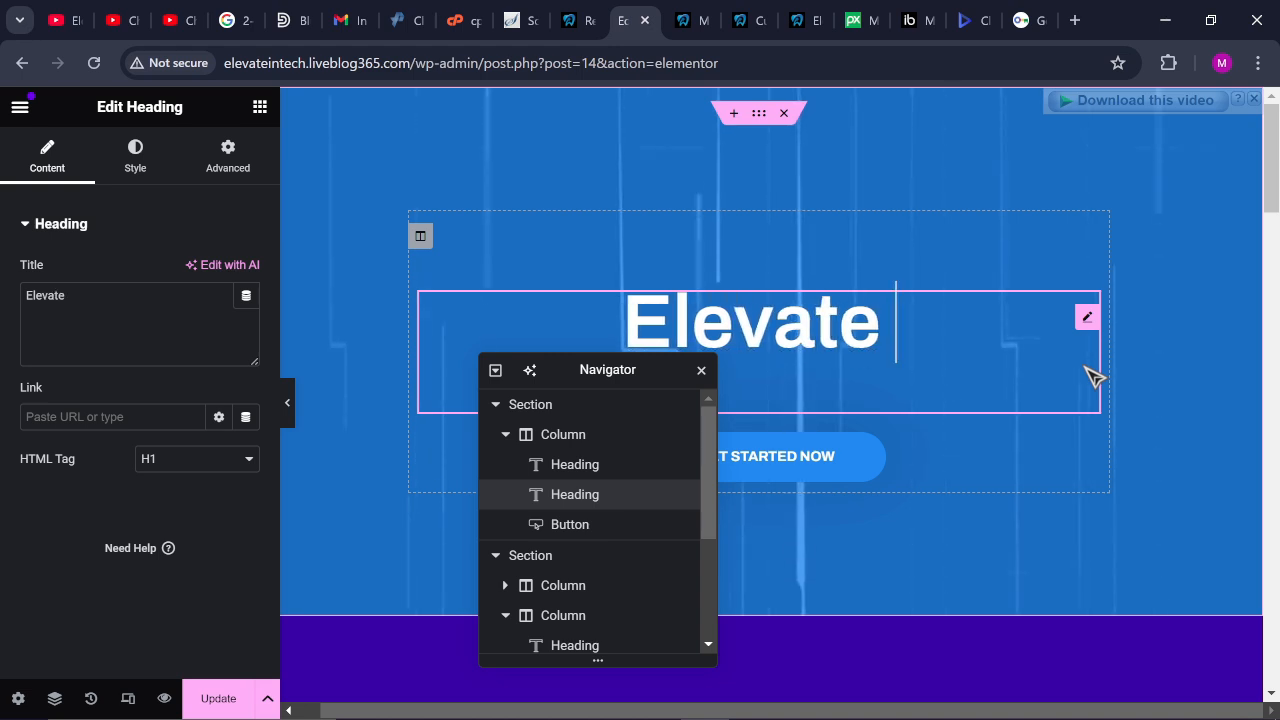
text( in)
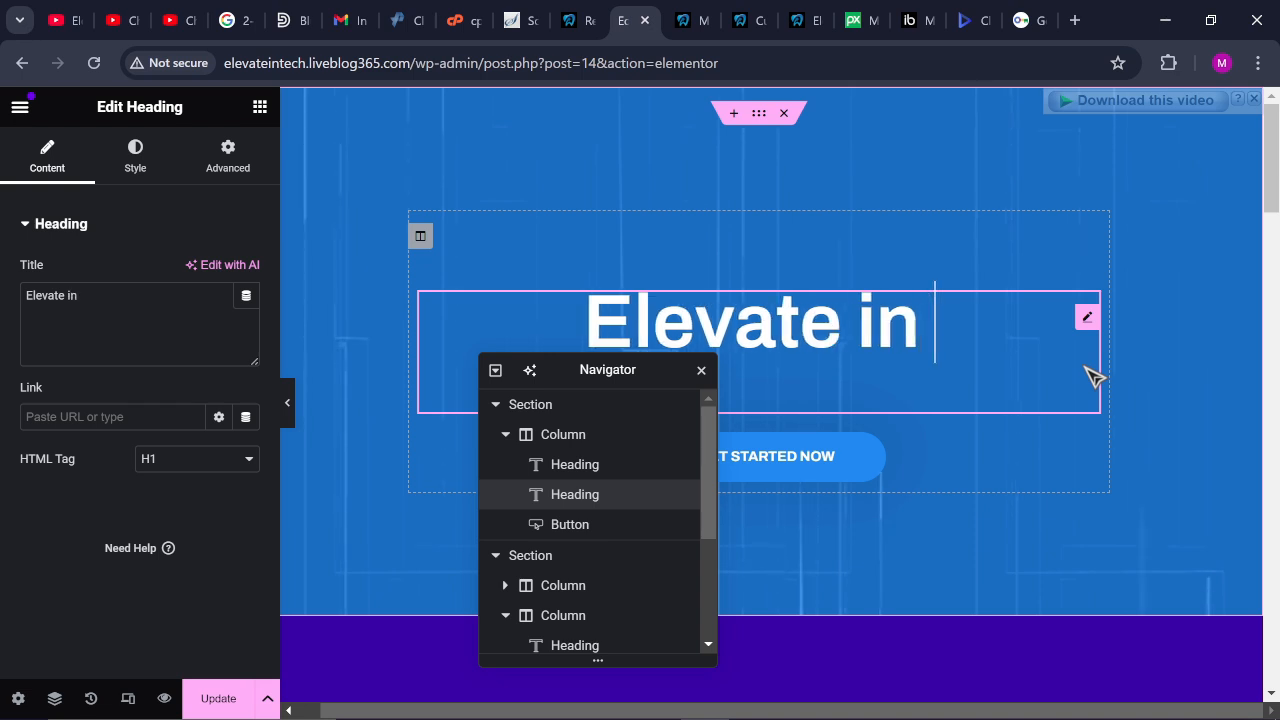
key(BackSpace)
key(BackSpace)
key(BackSpace)
key(BackSpace)
key(BackSpace)
key(BackSpace)
key(BackSpace)
key(BackSpace)
key(BackSpace)
key(BackSpace)
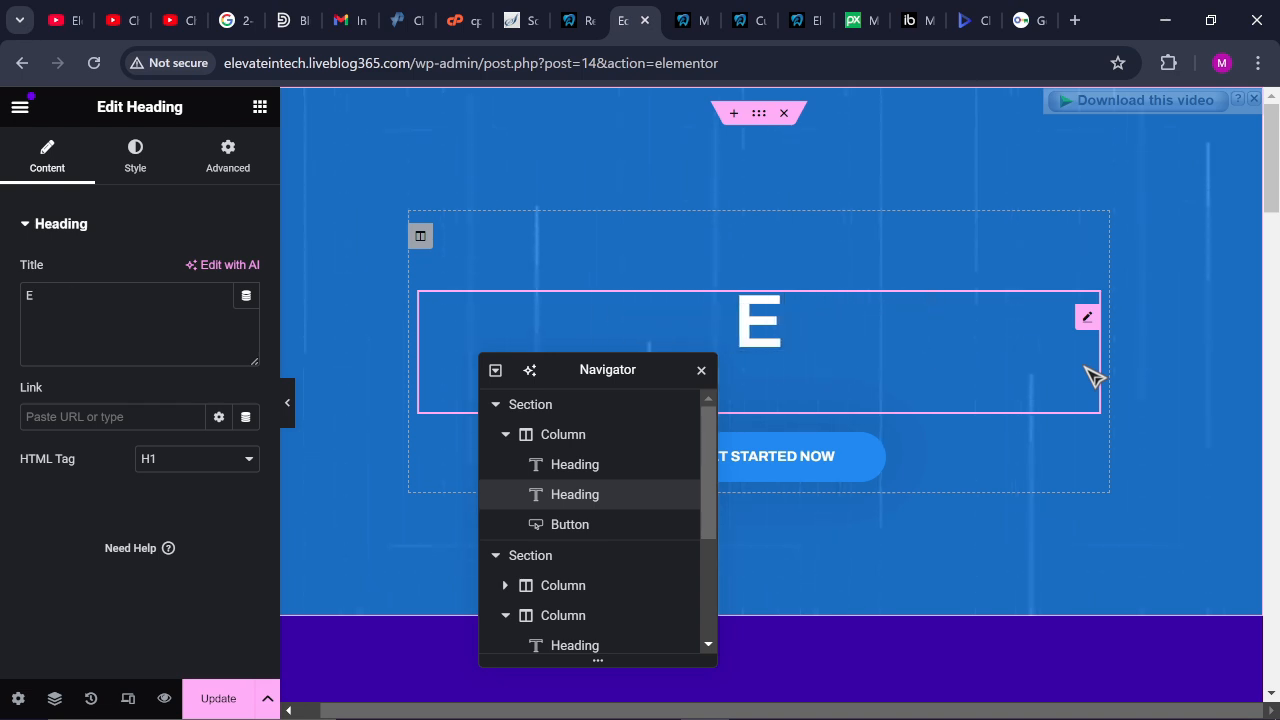
Set the hero section's H1 heading text to "ELEVATE IN TECH"
text(ELEVATE)
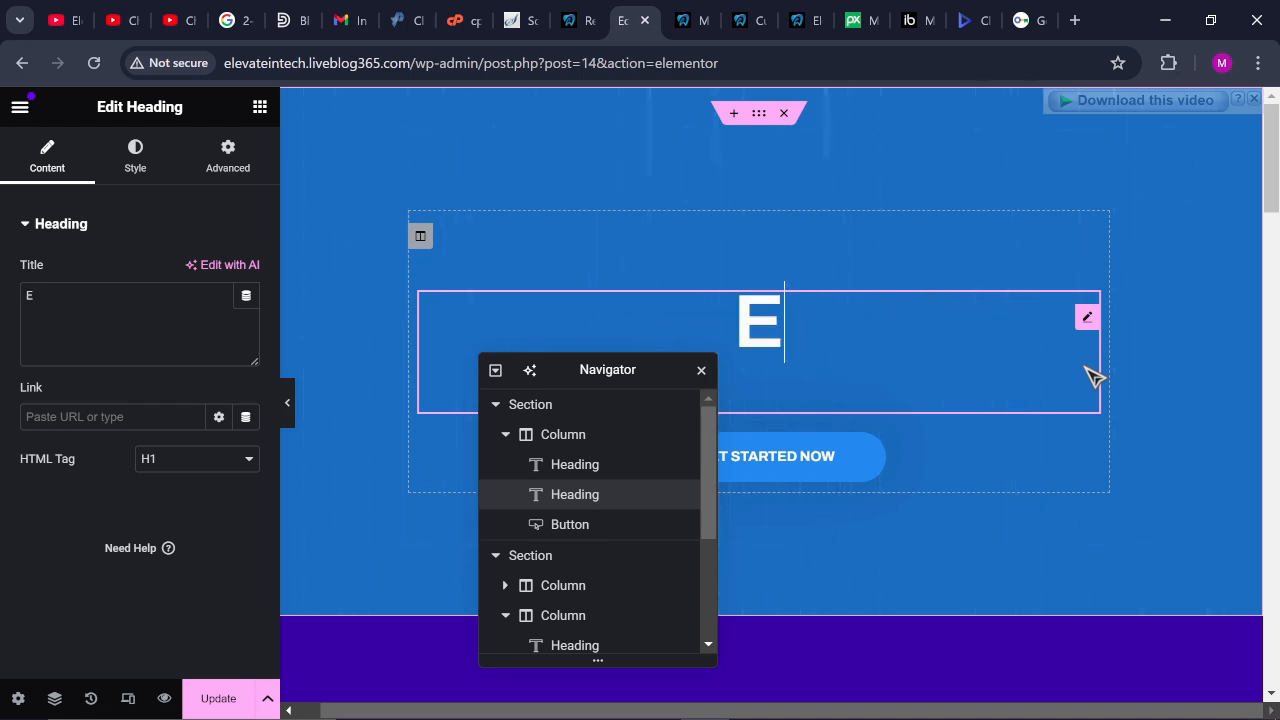
text( IN)
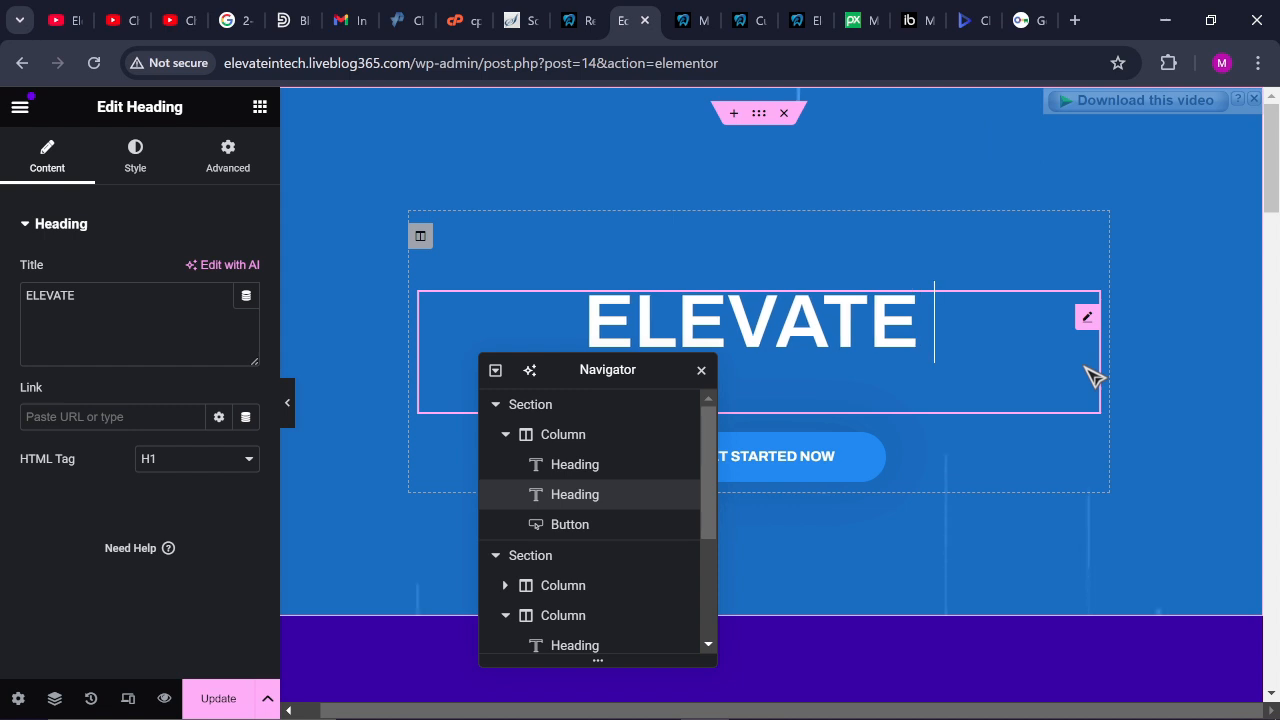
text( TECH)
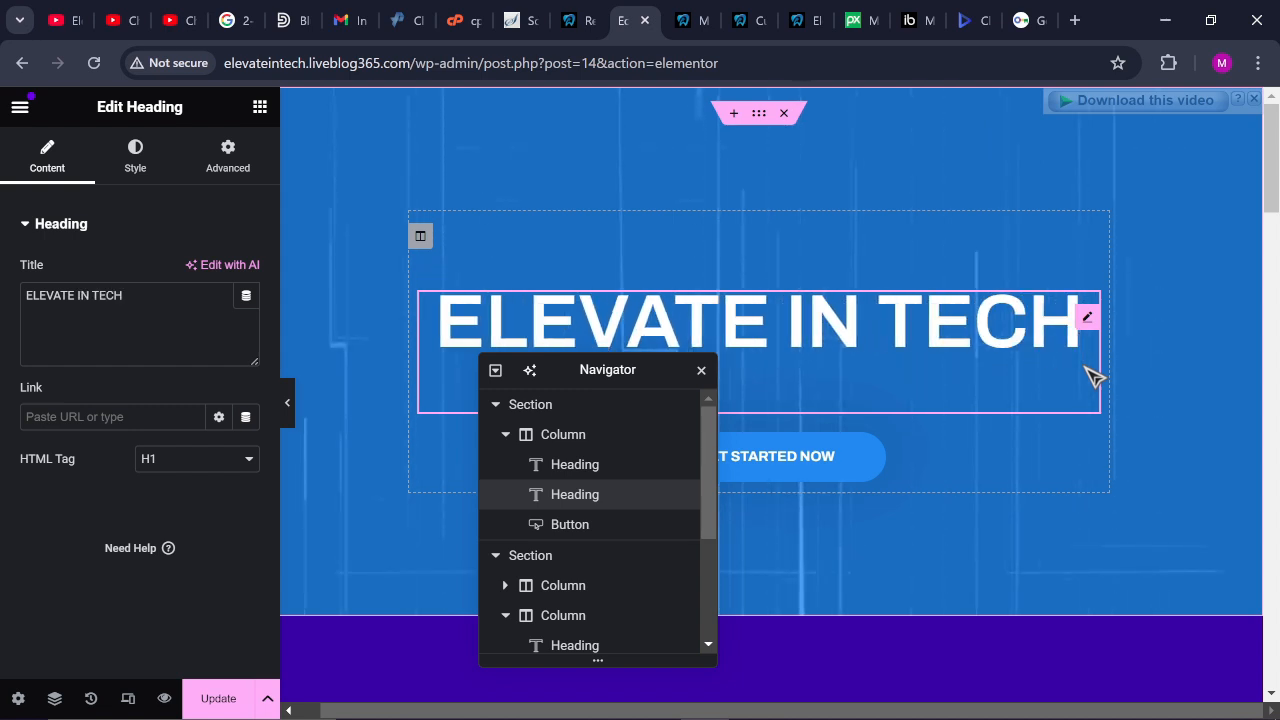
click(775, 278)
Set the background color of the "Our vision" section below the hero to global Theme Color 1 and change its background type to gradient
drag(608, 372, 1051, 223)
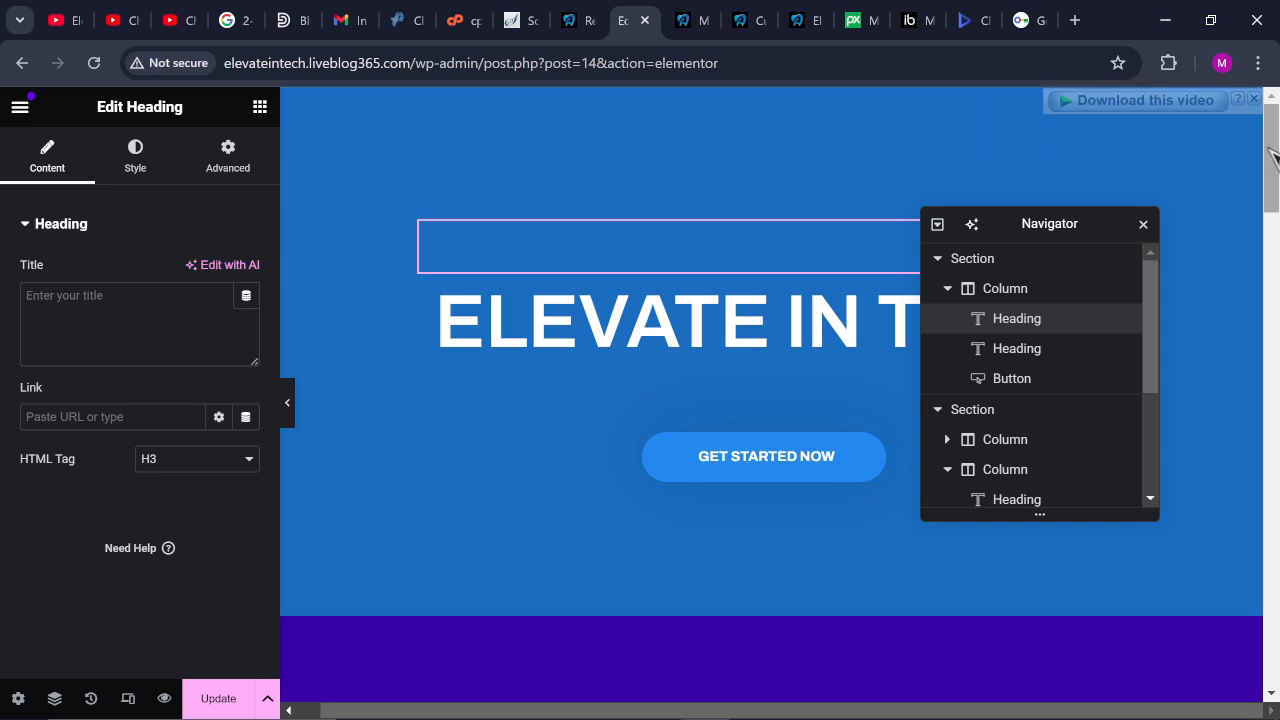
drag(1272, 160, 1276, 236)
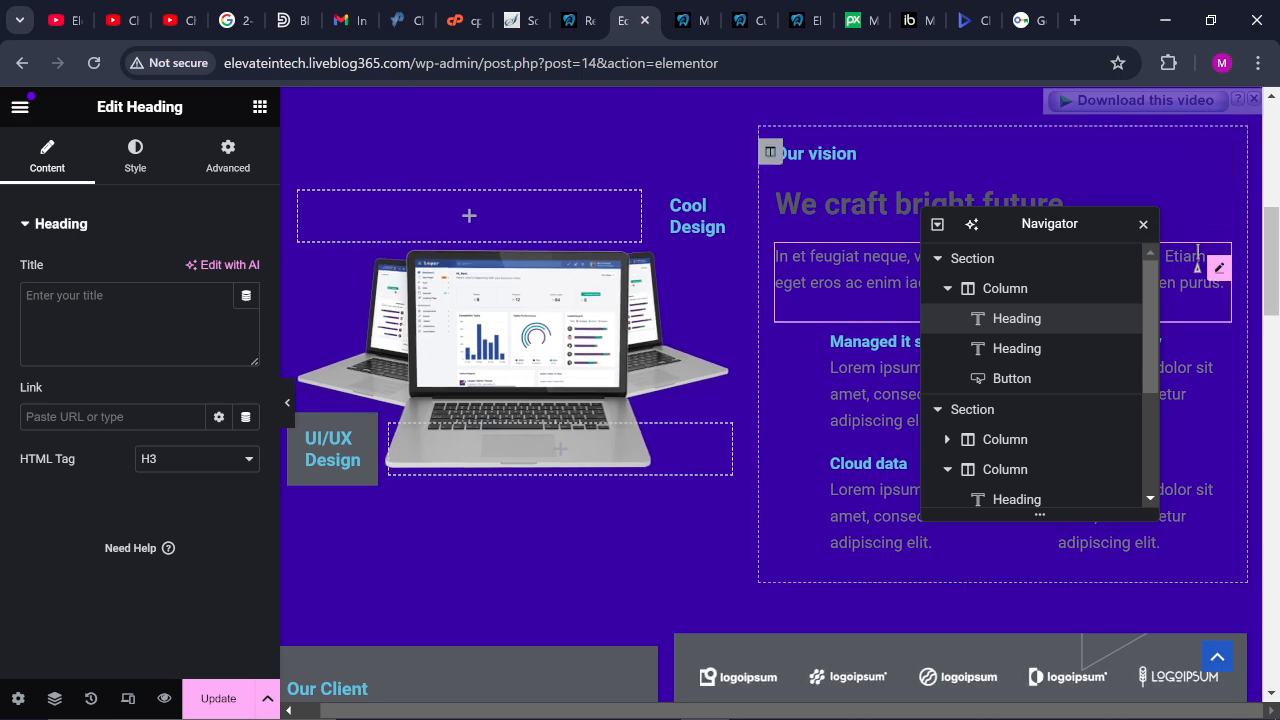
drag(1275, 268, 1275, 240)
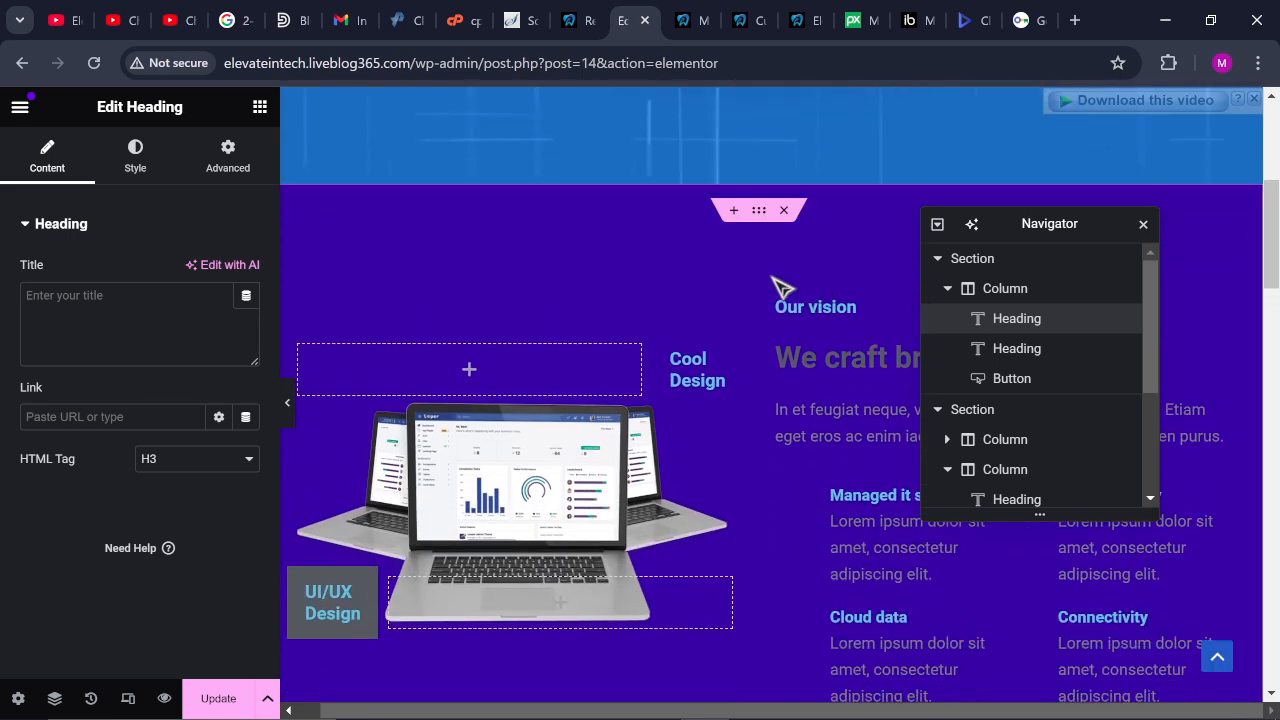
click(762, 218)
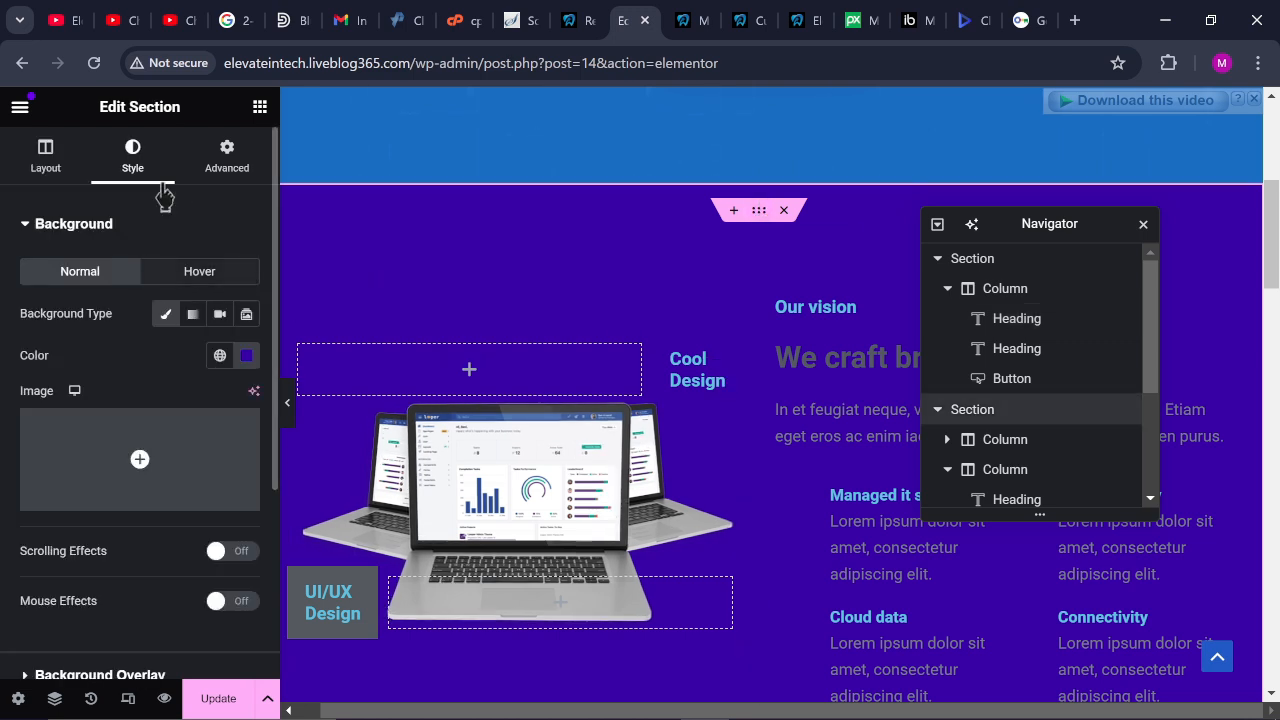
click(220, 356)
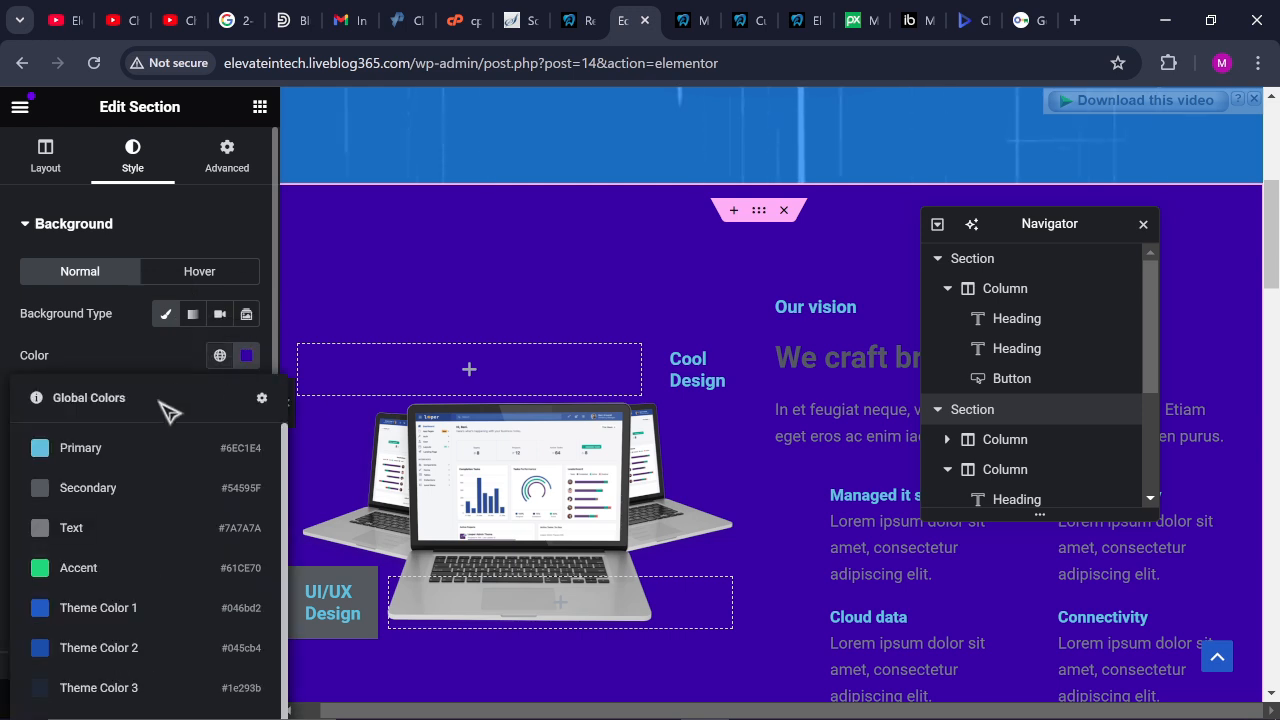
click(102, 608)
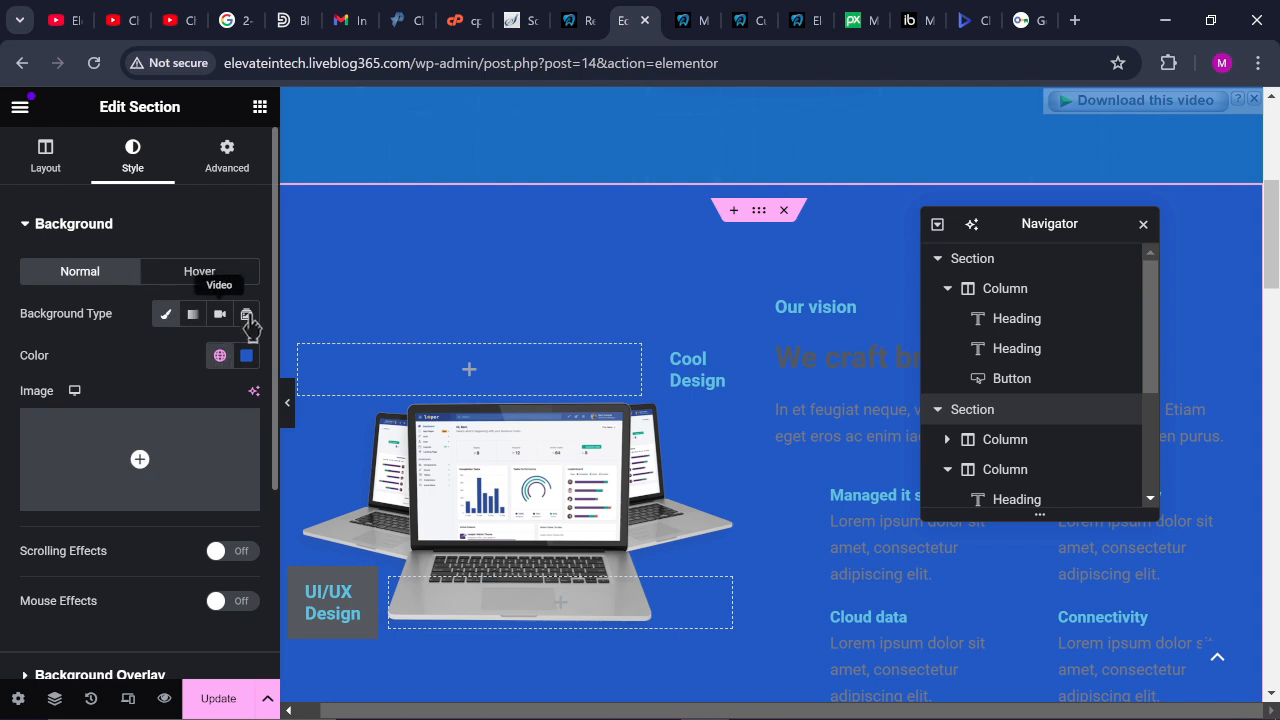
click(195, 316)
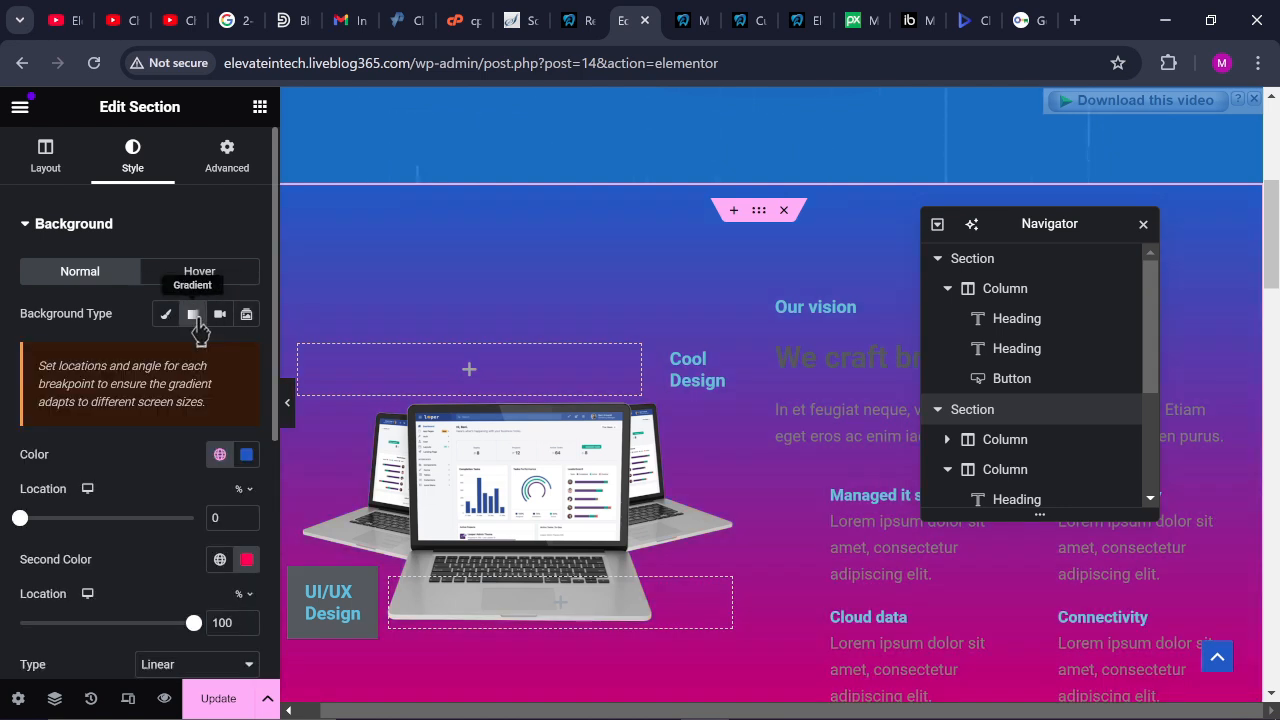
Try the global Accent color as the first color of the "Our vision" section's background gradient
click(219, 456)
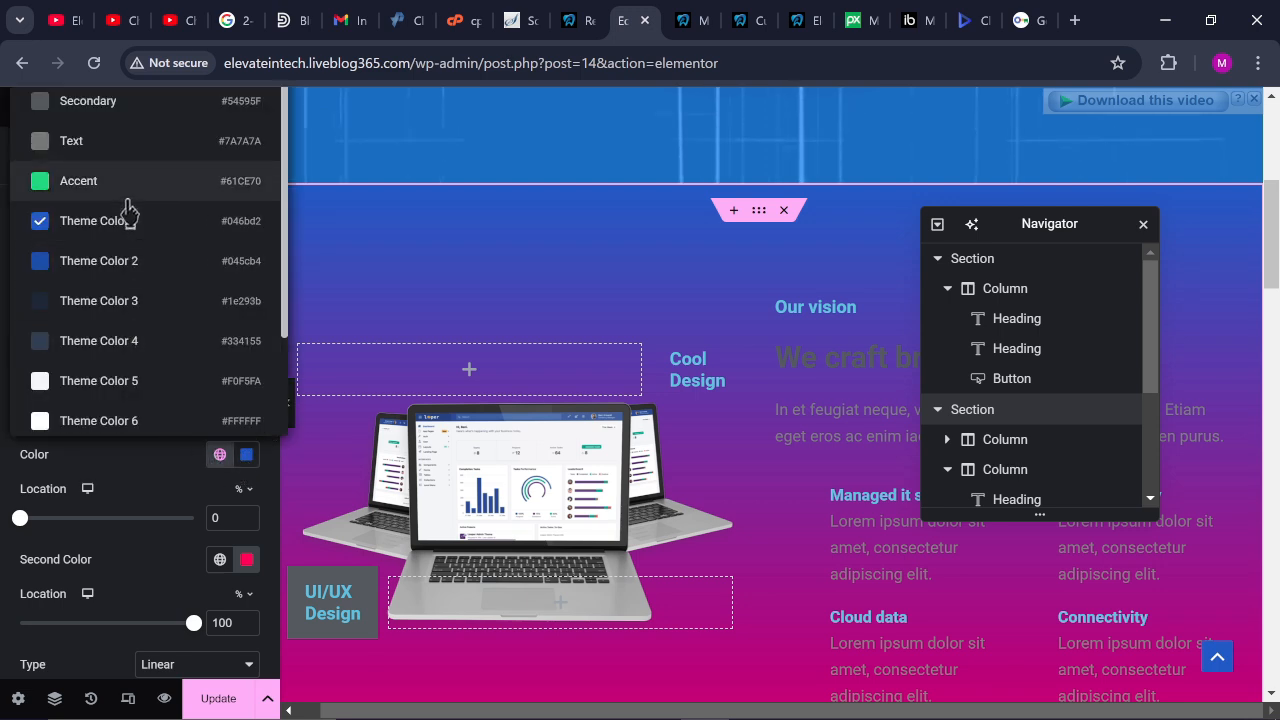
click(40, 184)
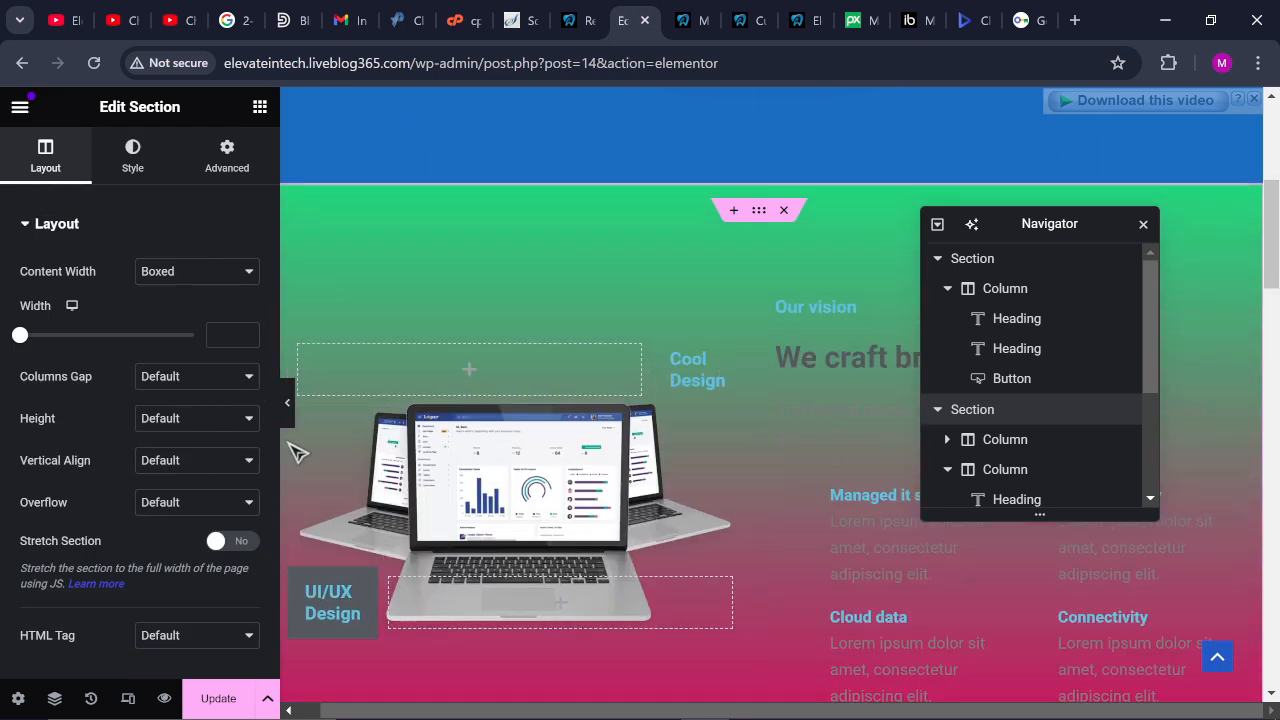
click(138, 165)
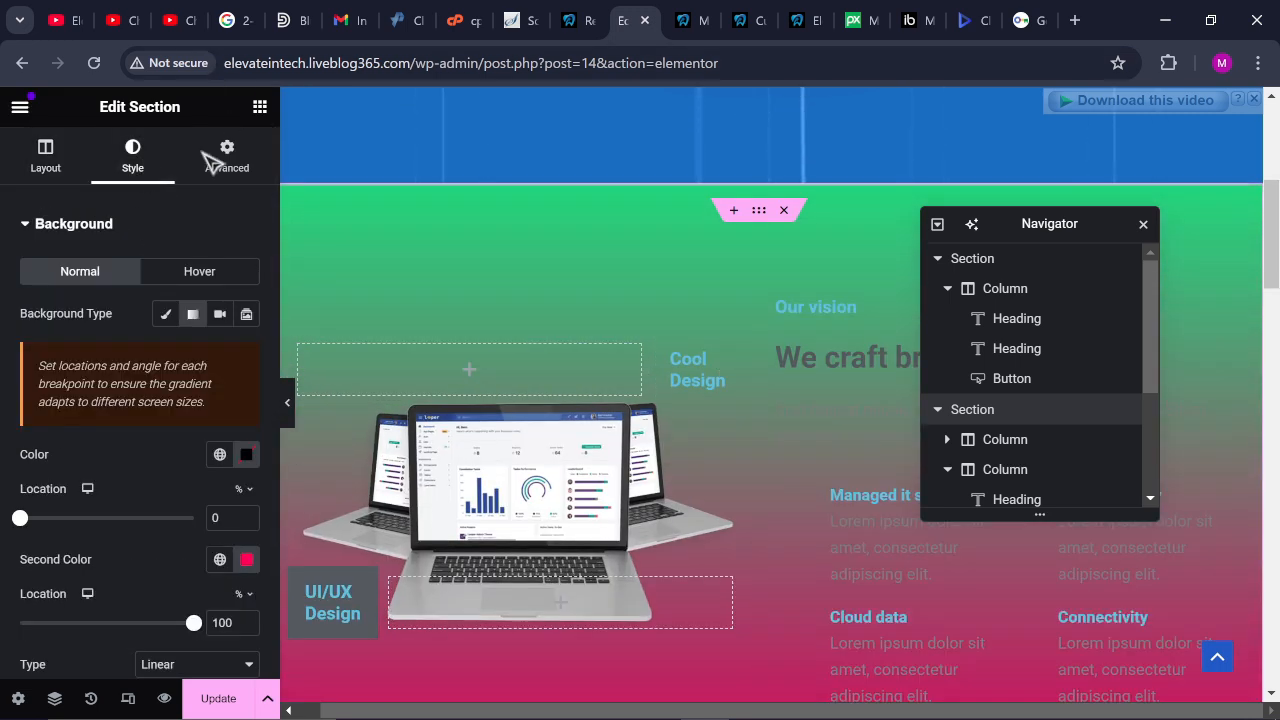
Change the "Our vision" section's background type back to classic and set its color to dark blue #073D88
click(165, 315)
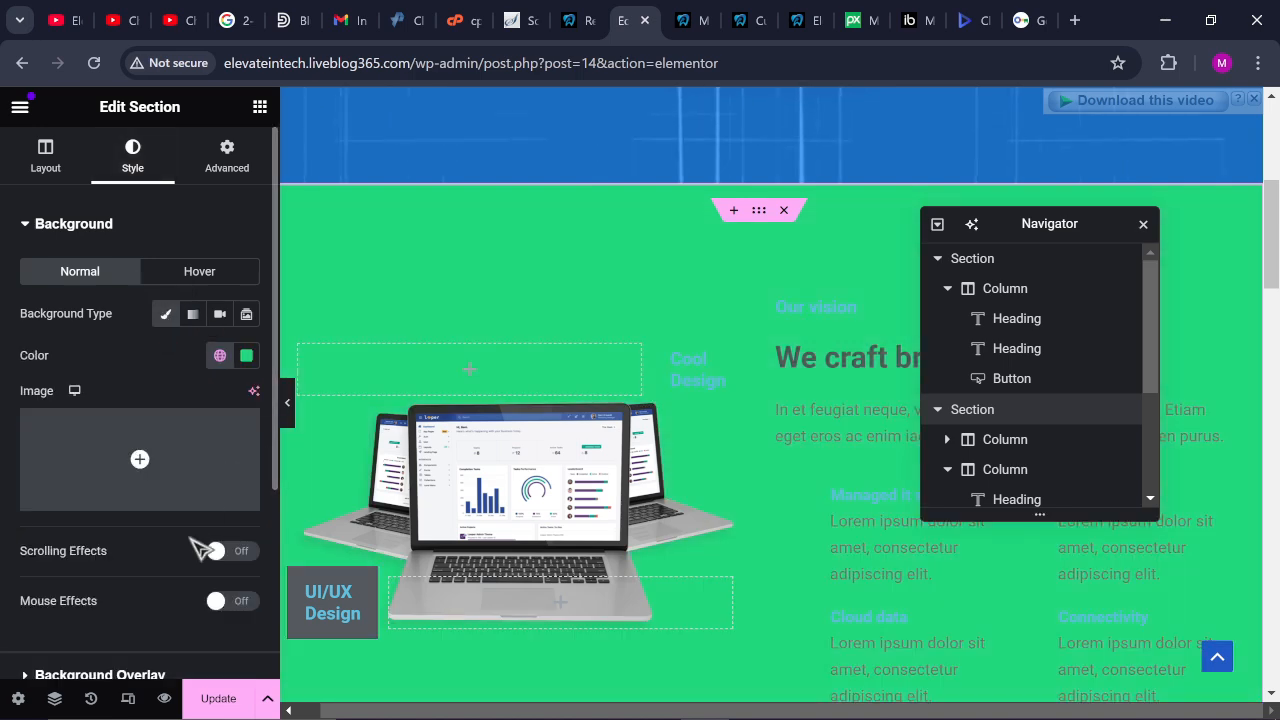
click(246, 357)
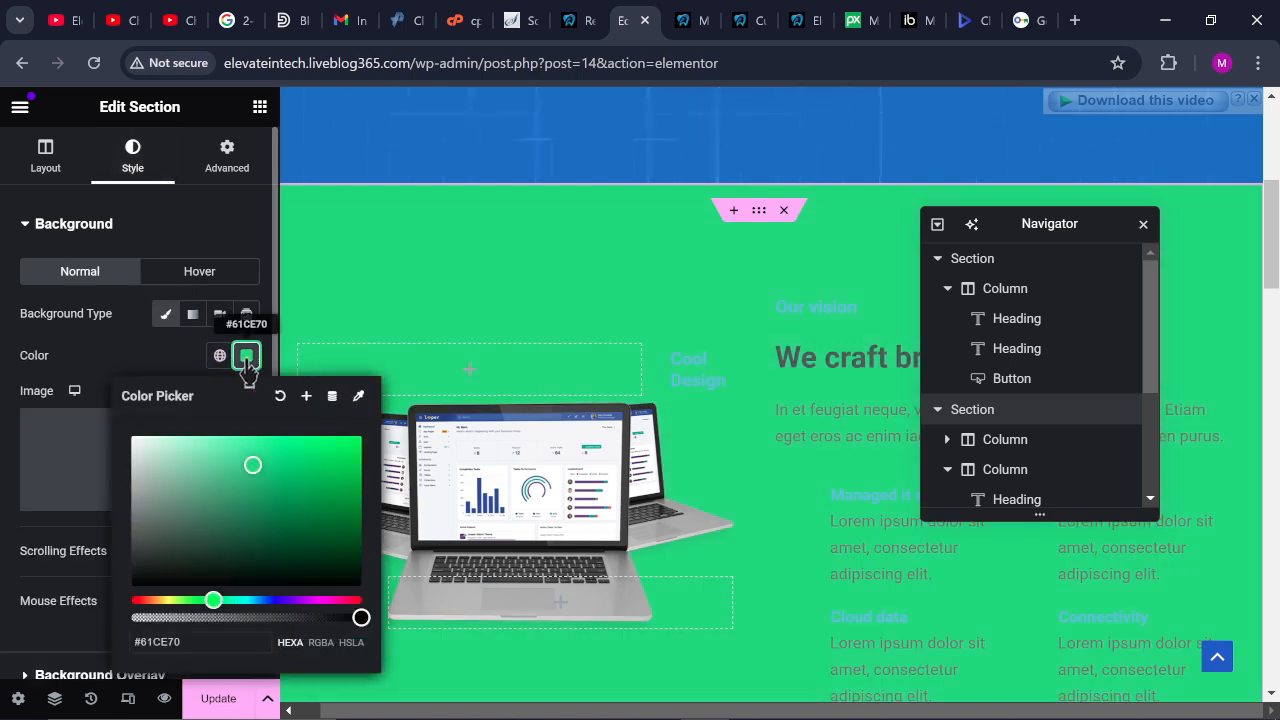
click(309, 599)
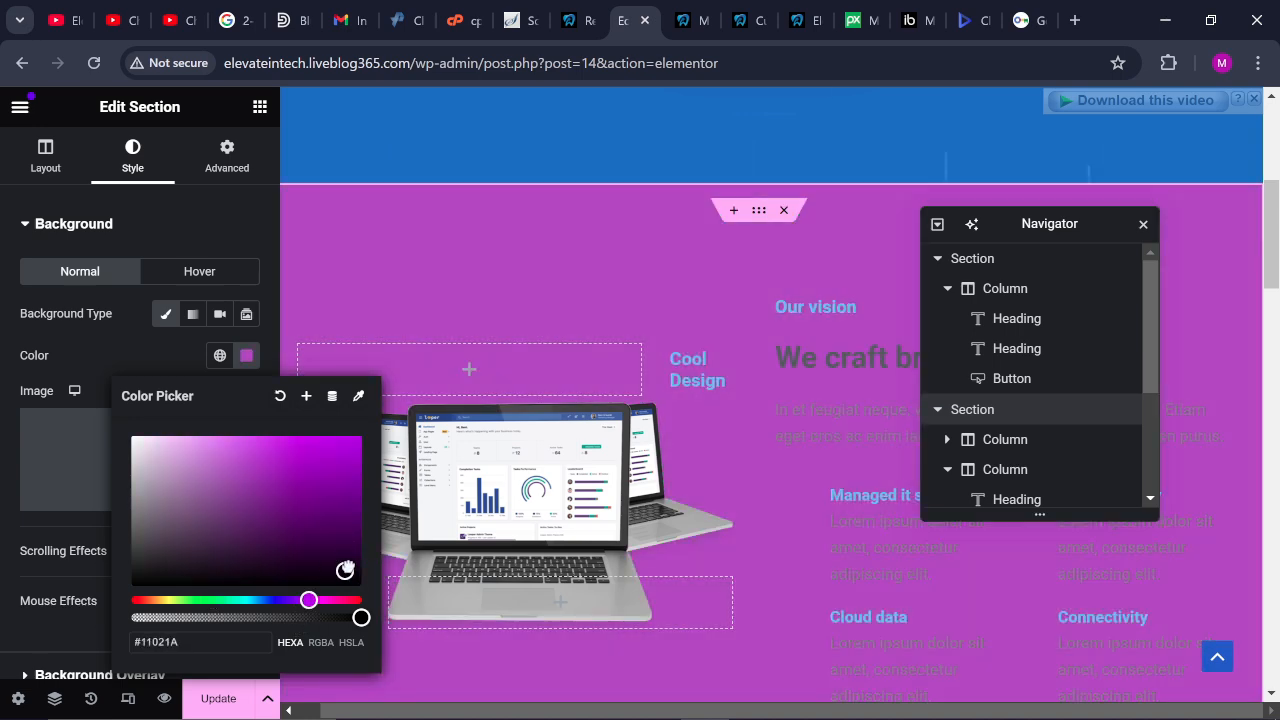
drag(345, 570, 345, 527)
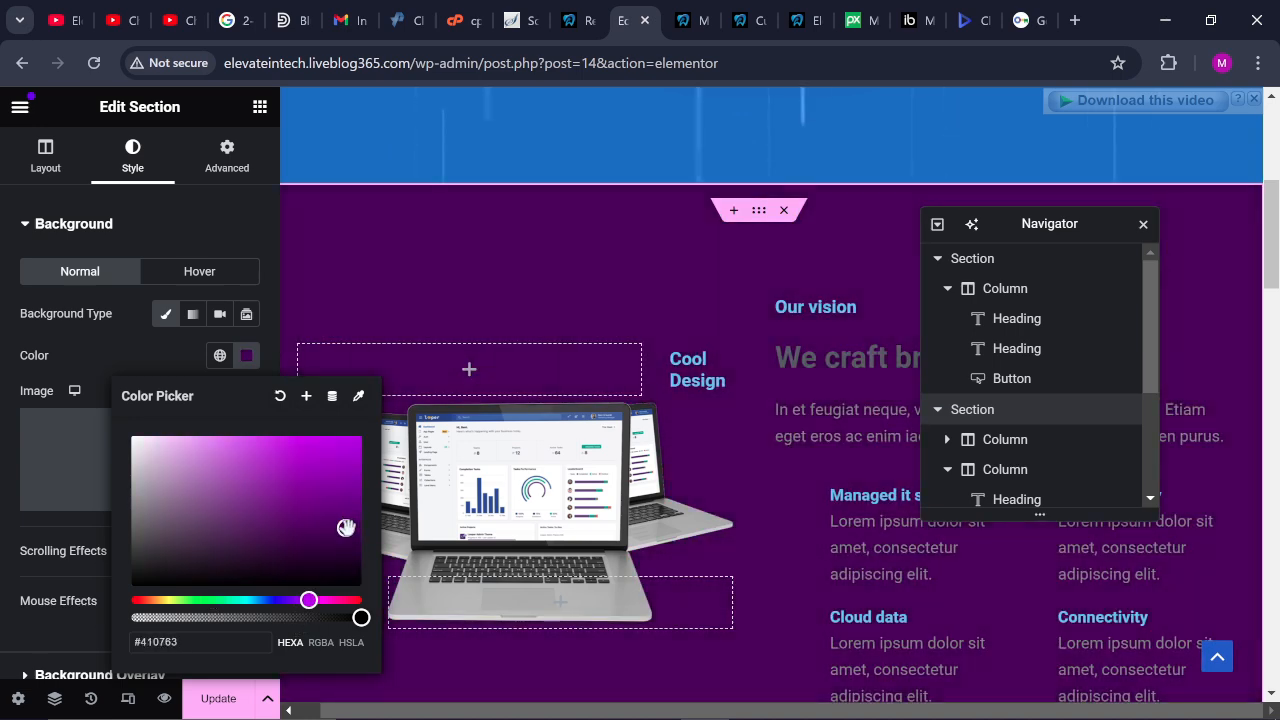
click(268, 600)
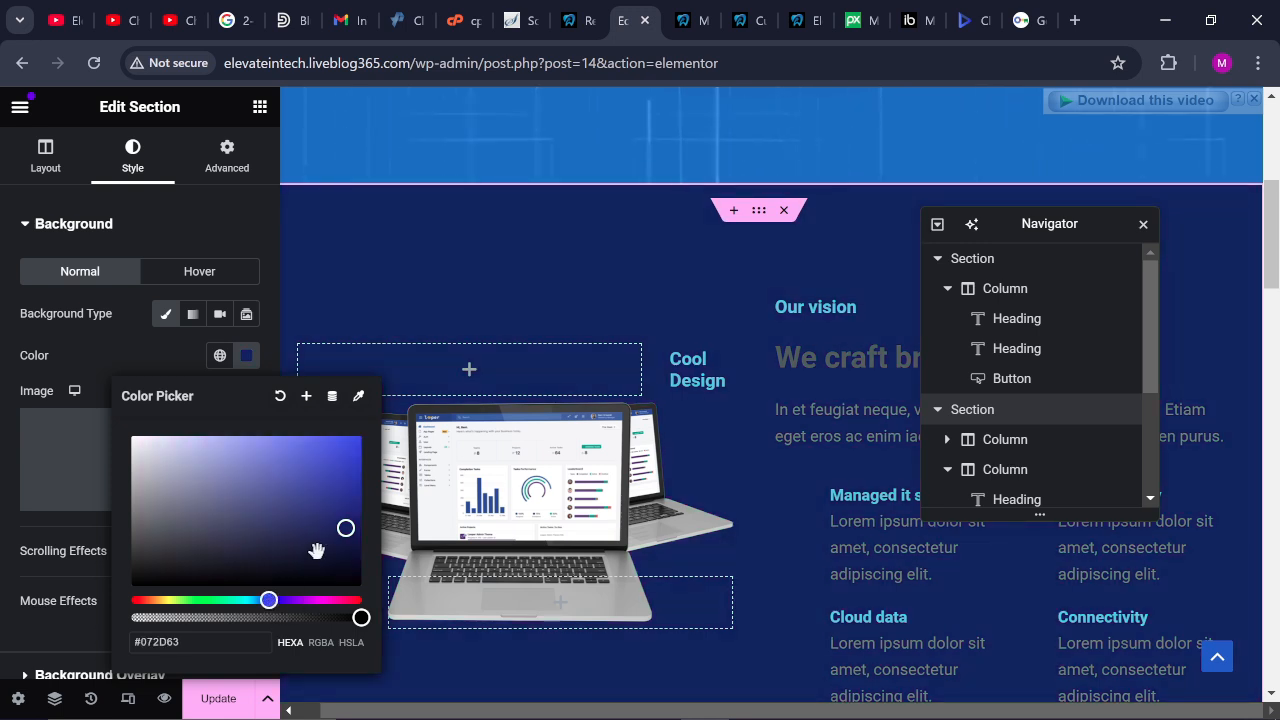
drag(348, 505, 348, 507)
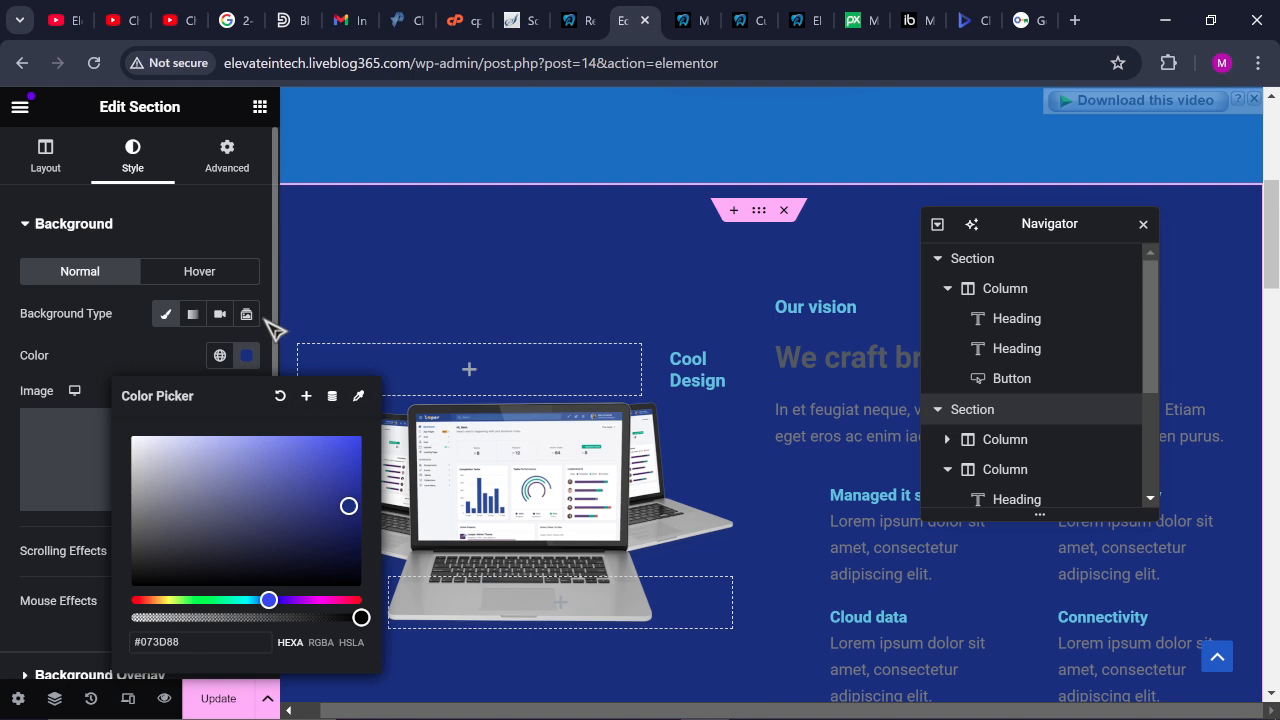
click(252, 245)
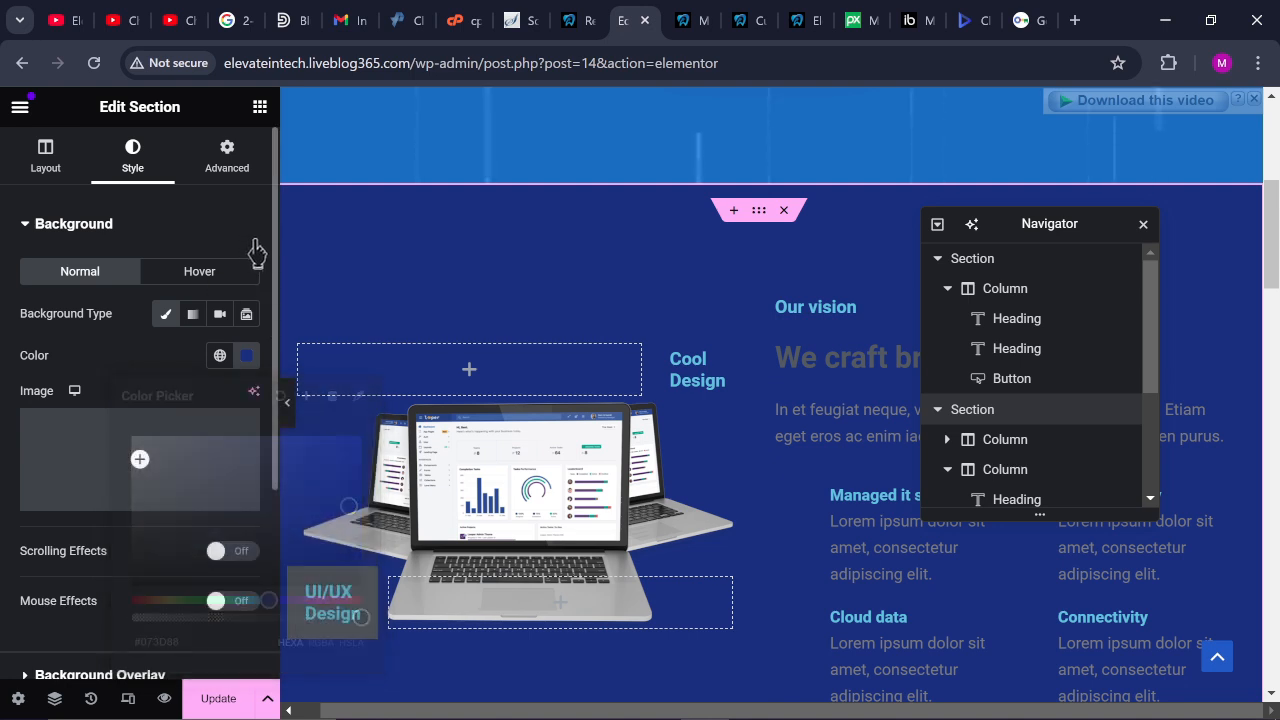
click(252, 240)
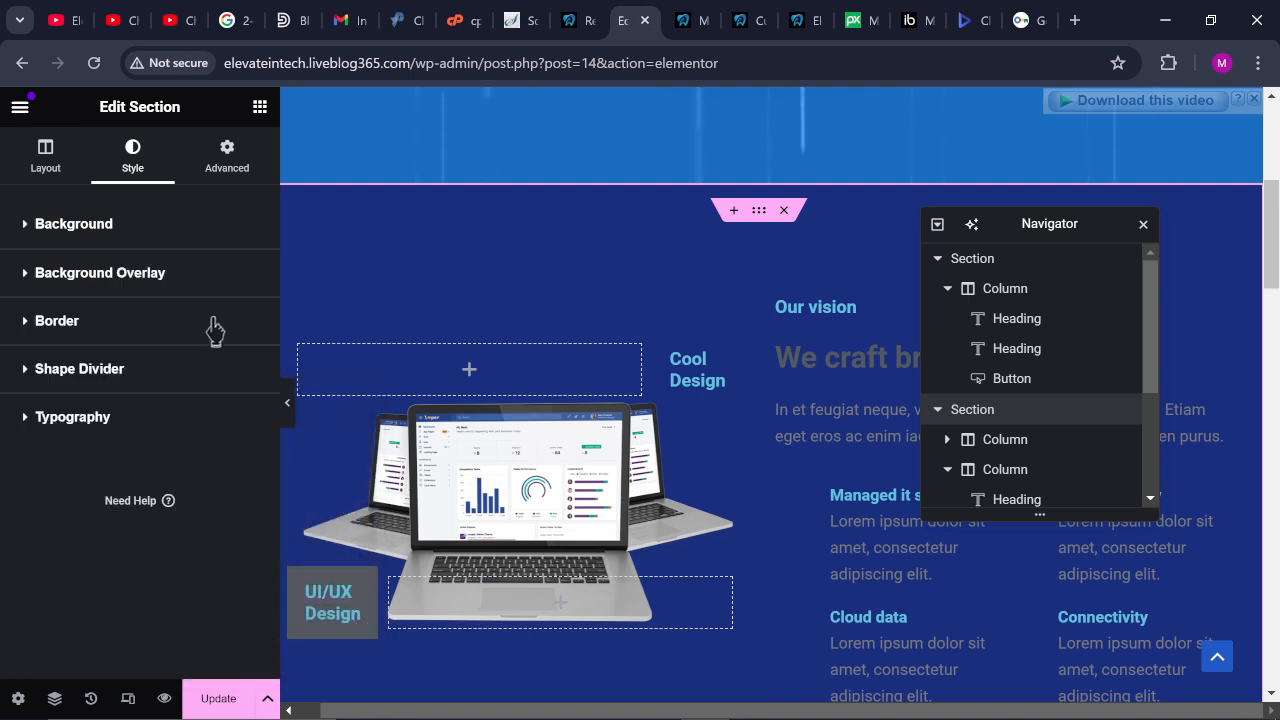
click(27, 228)
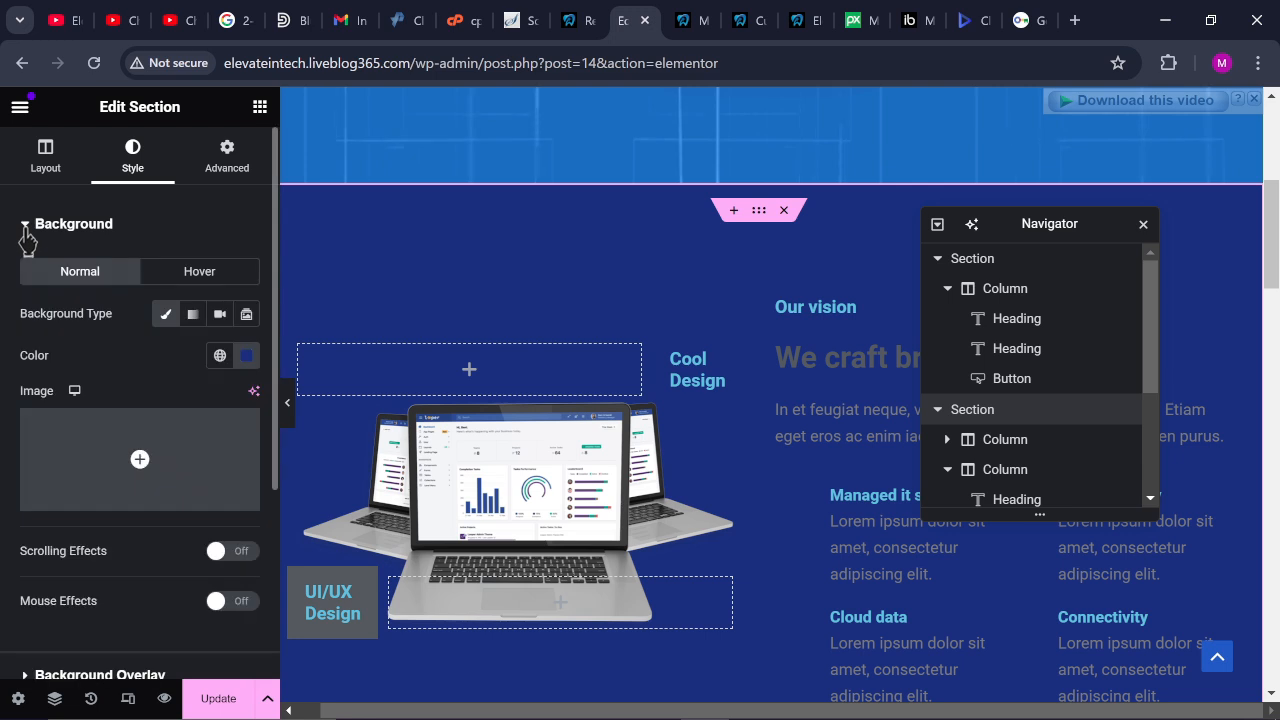
click(27, 228)
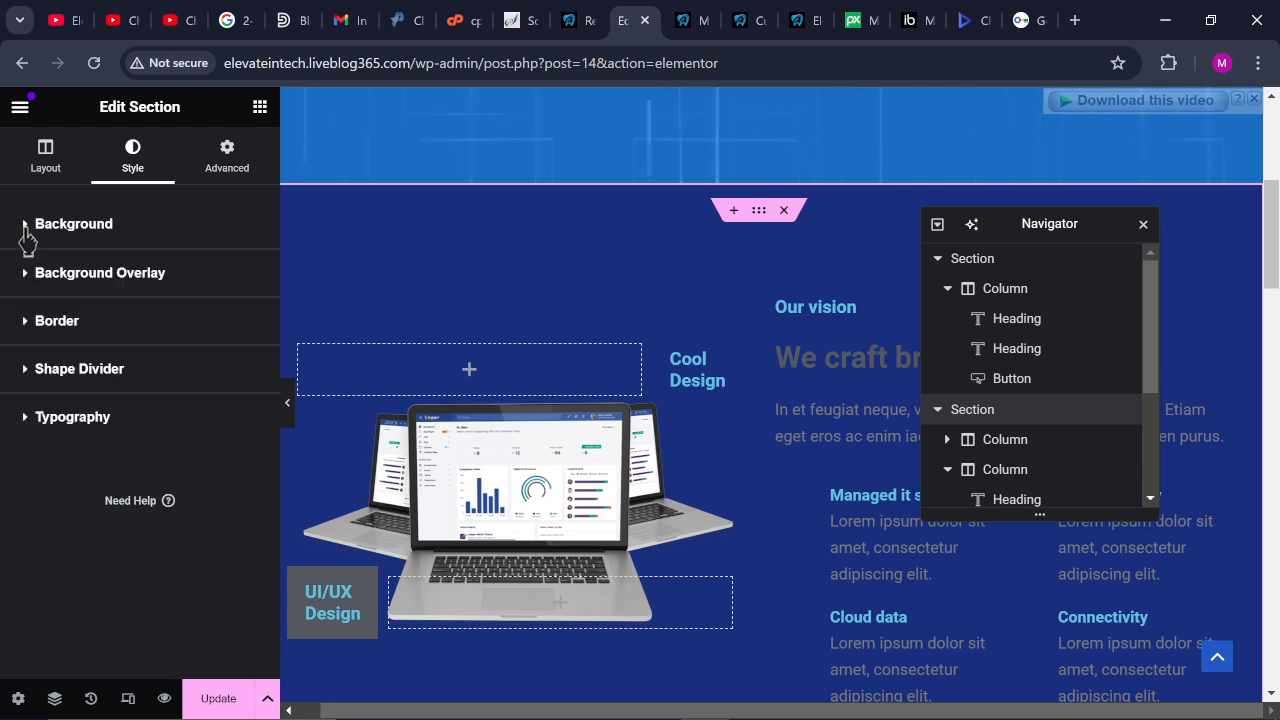
click(735, 352)
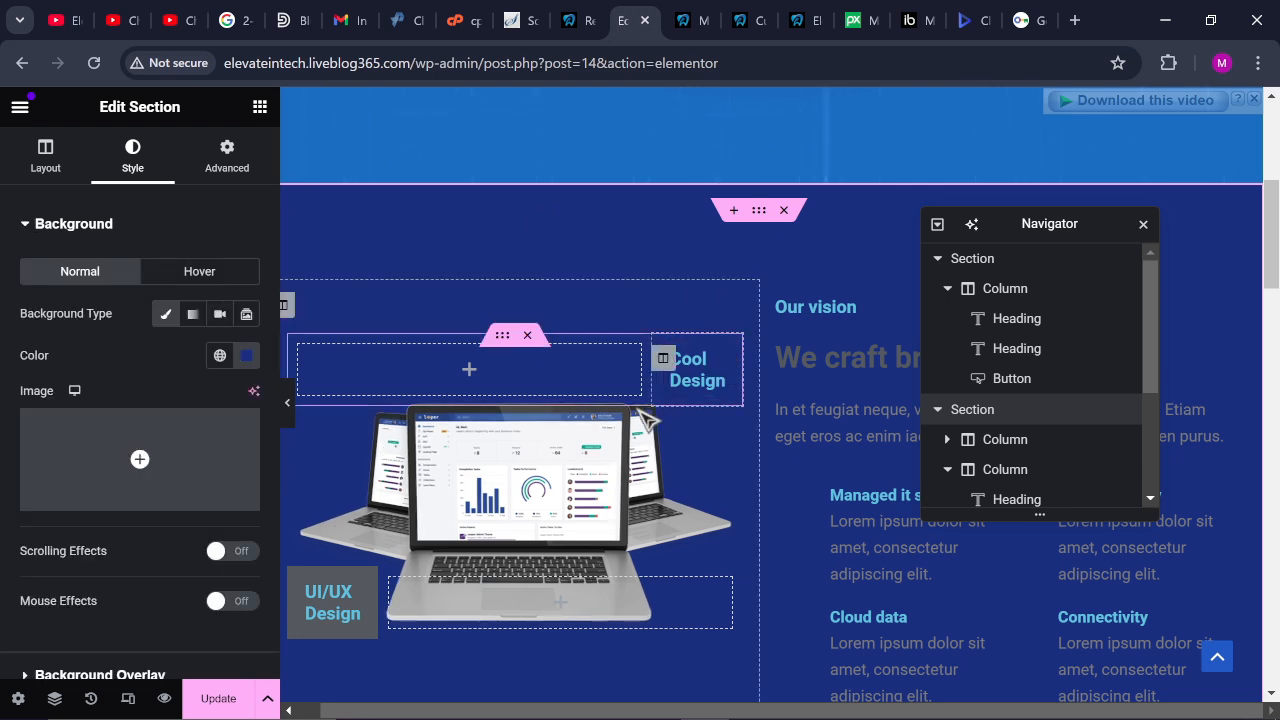
Set the text color of the "Cool Design" heading above the laptop image to white #FFFFFF
click(700, 376)
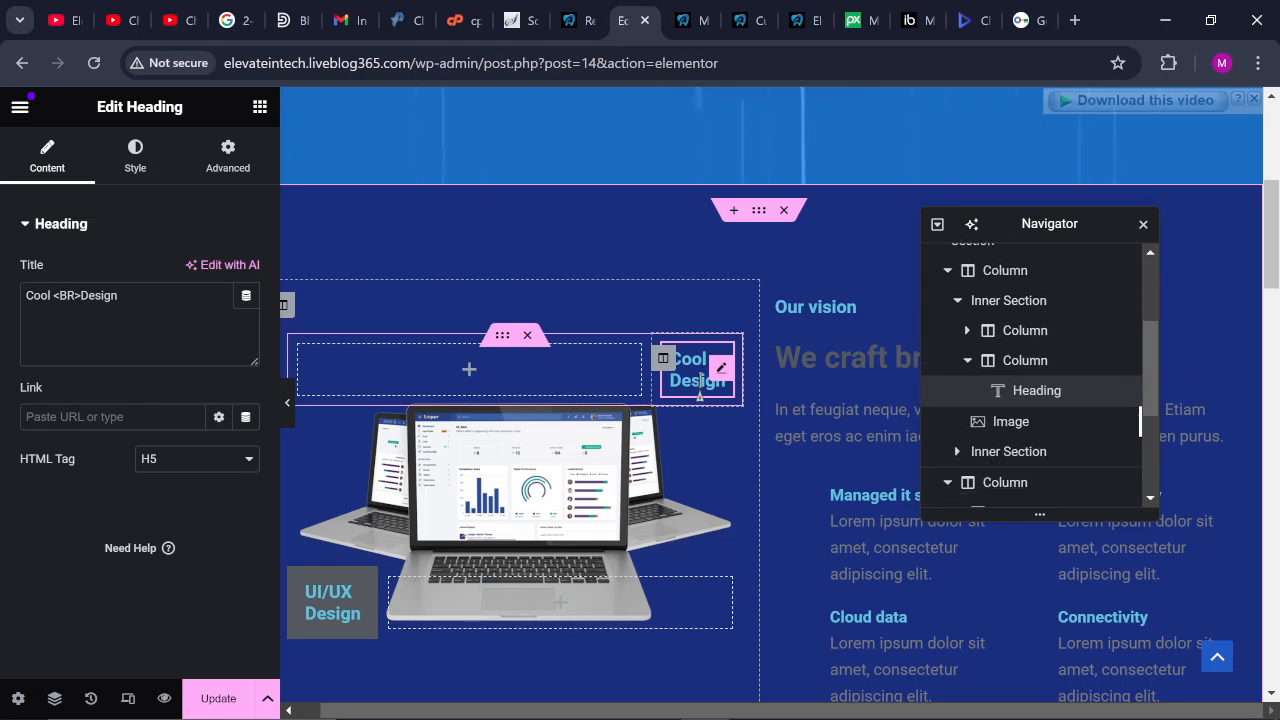
click(136, 175)
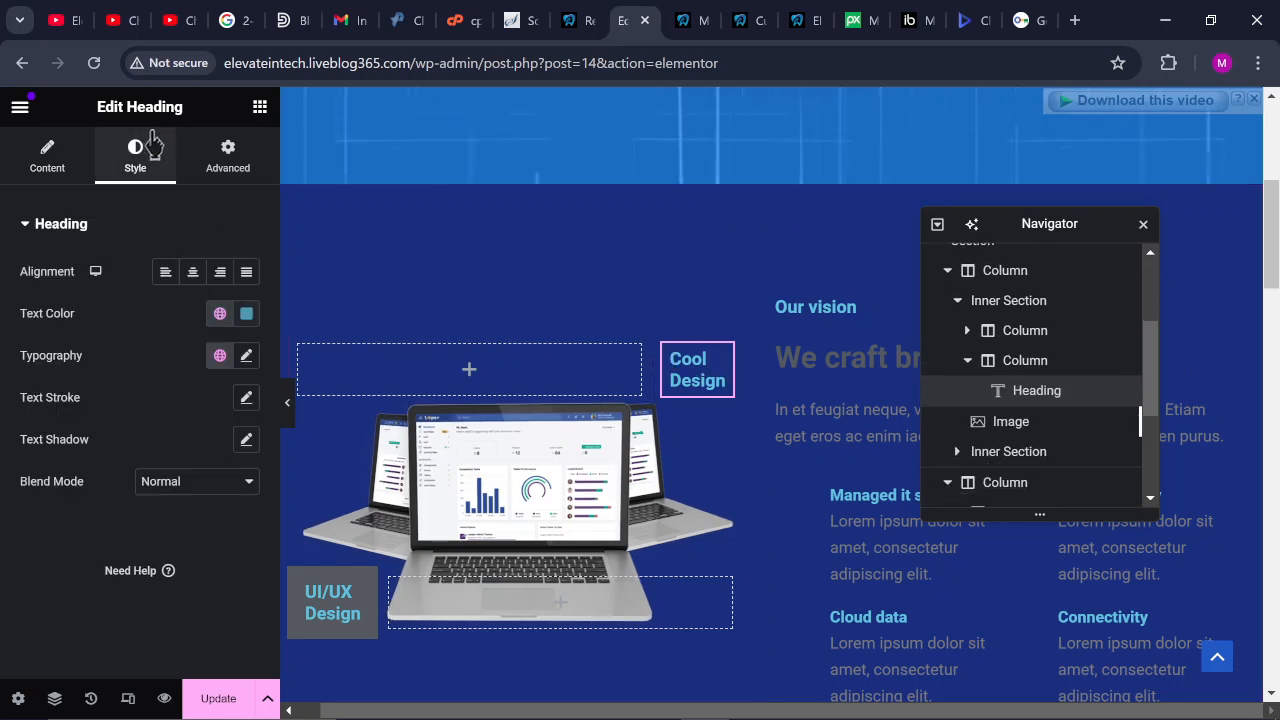
click(244, 316)
click(150, 418)
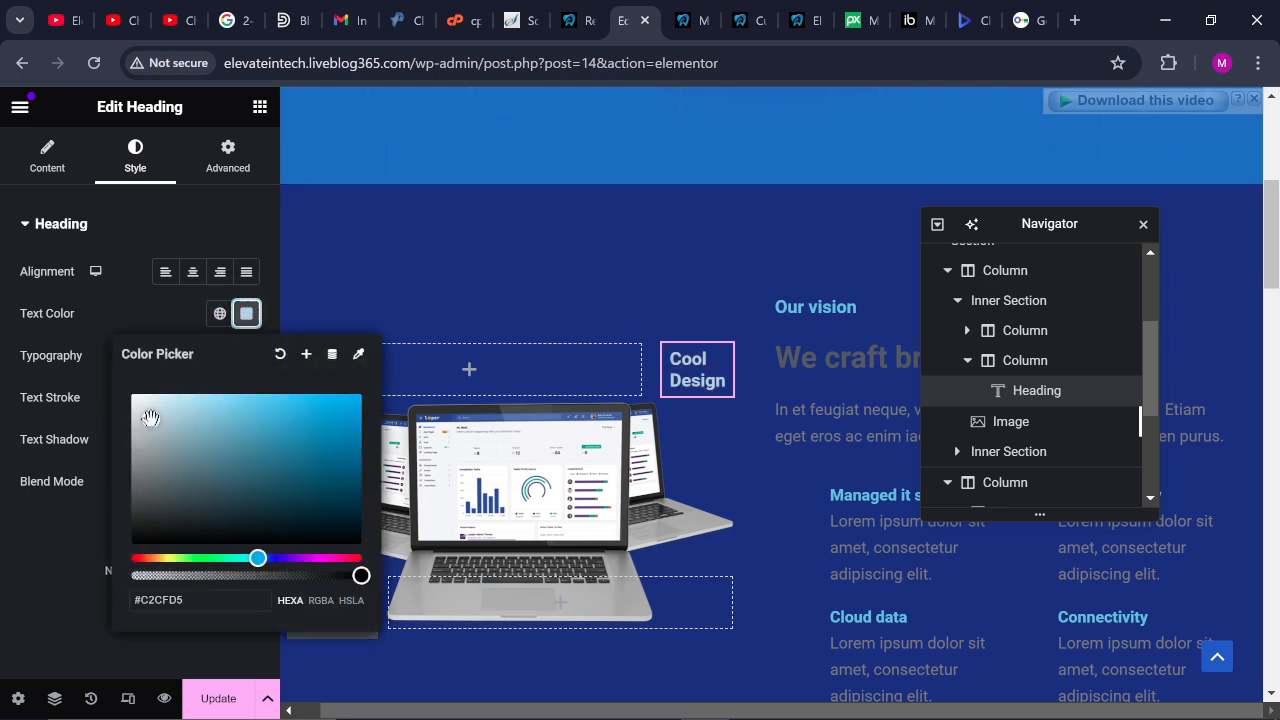
click(141, 405)
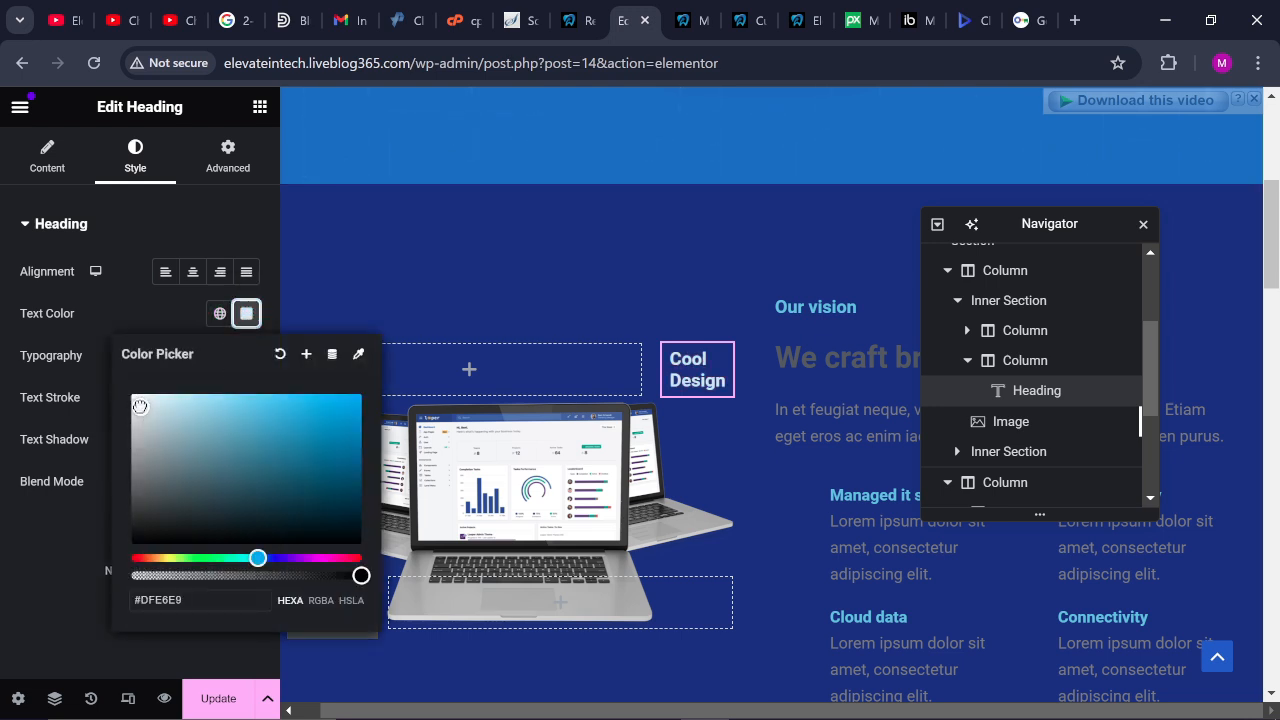
drag(140, 406, 130, 392)
right_click(116, 379)
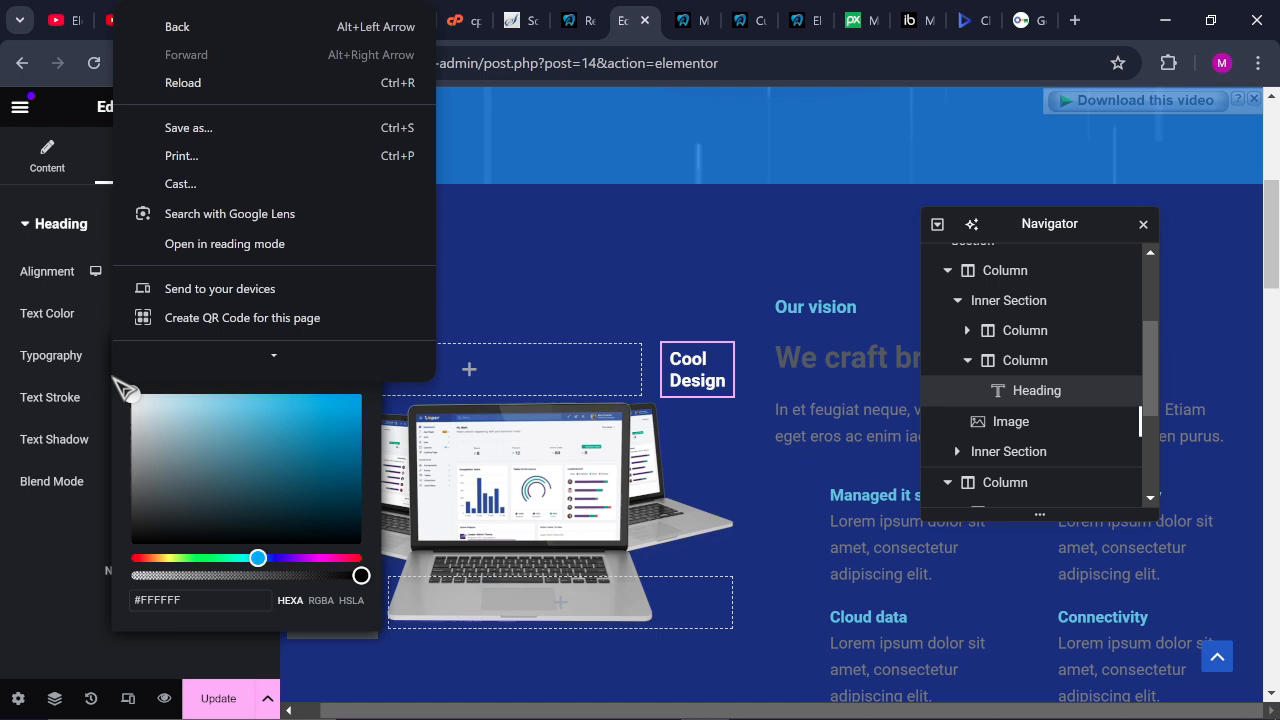
click(88, 549)
click(88, 549)
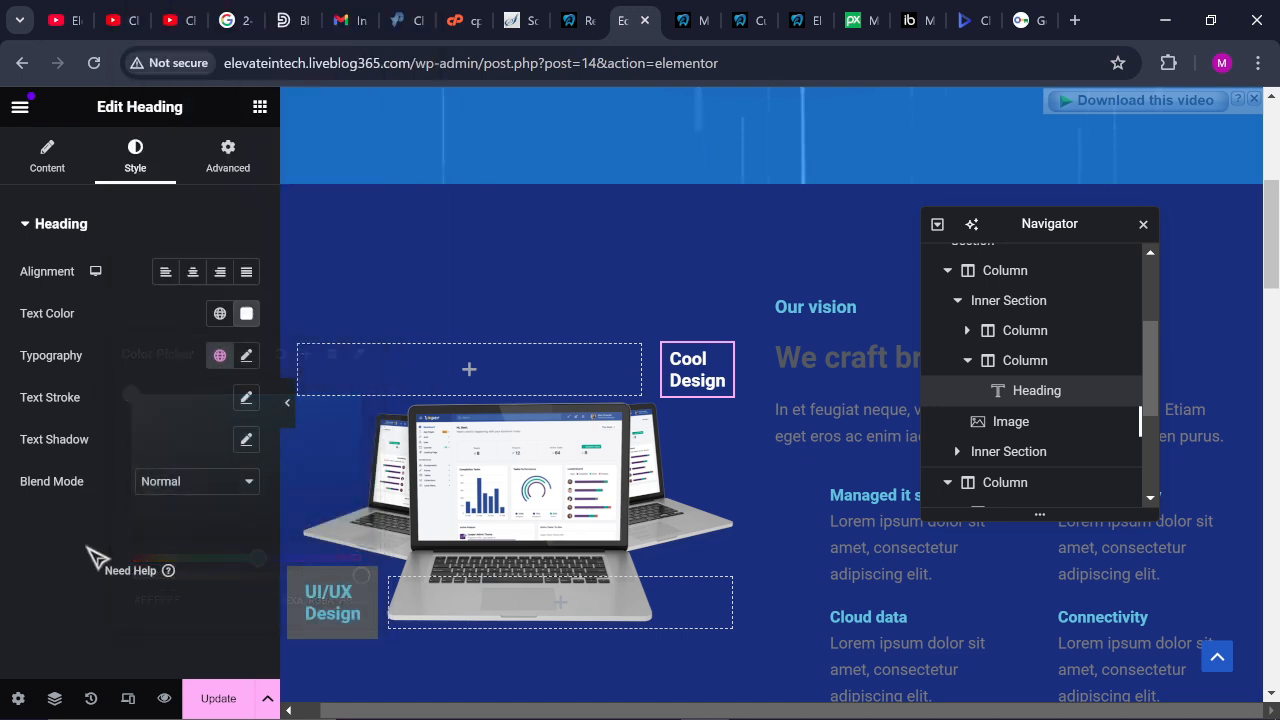
Set the text color of the "Our vision" heading to white #FFFFFF
click(828, 307)
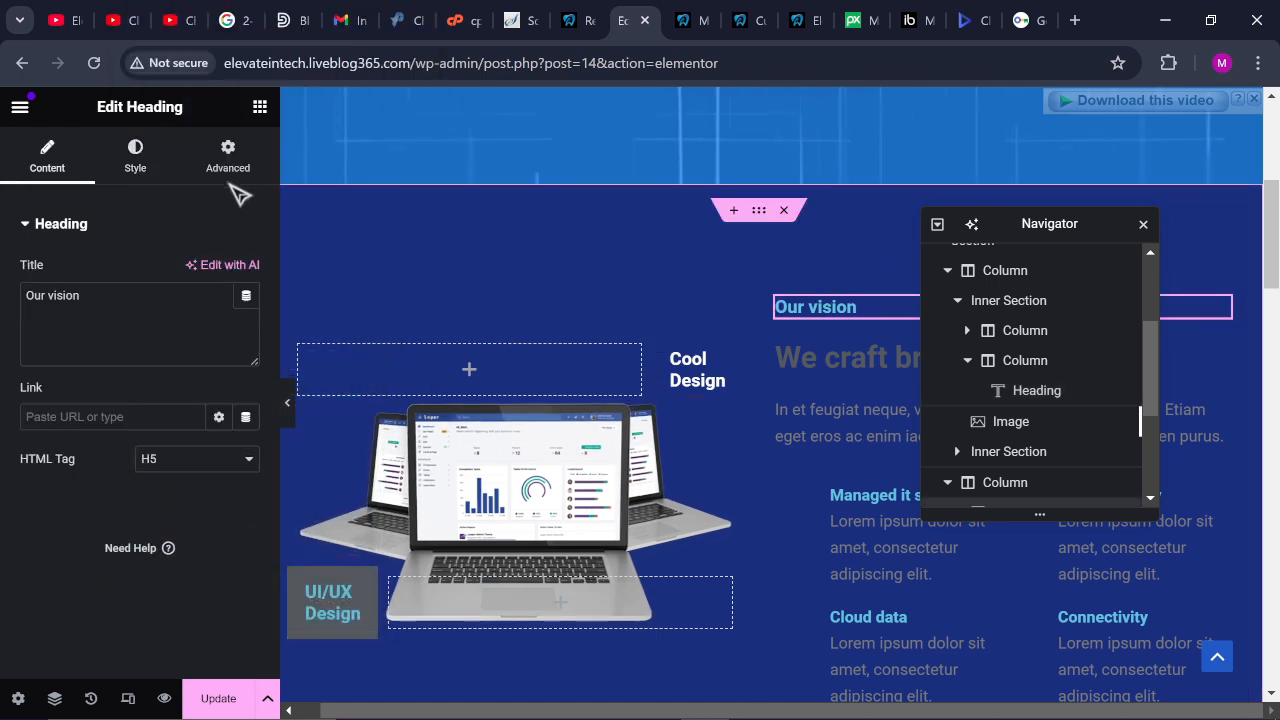
click(137, 160)
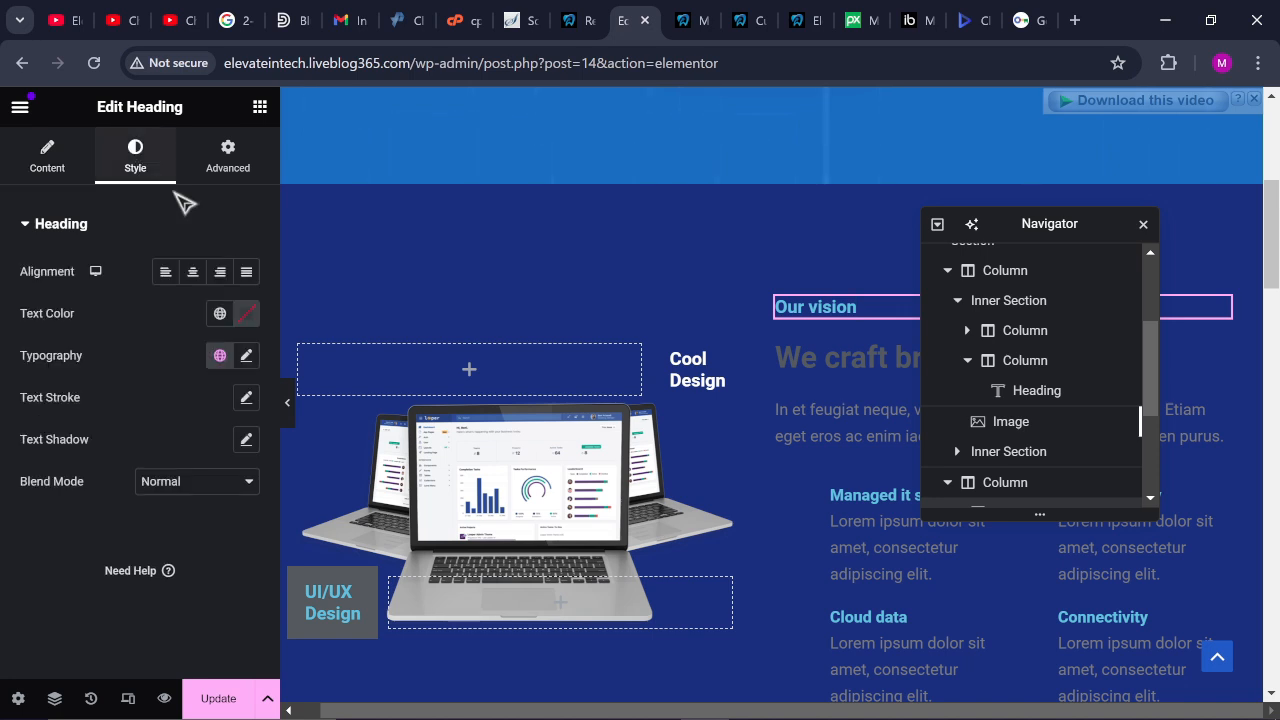
click(247, 314)
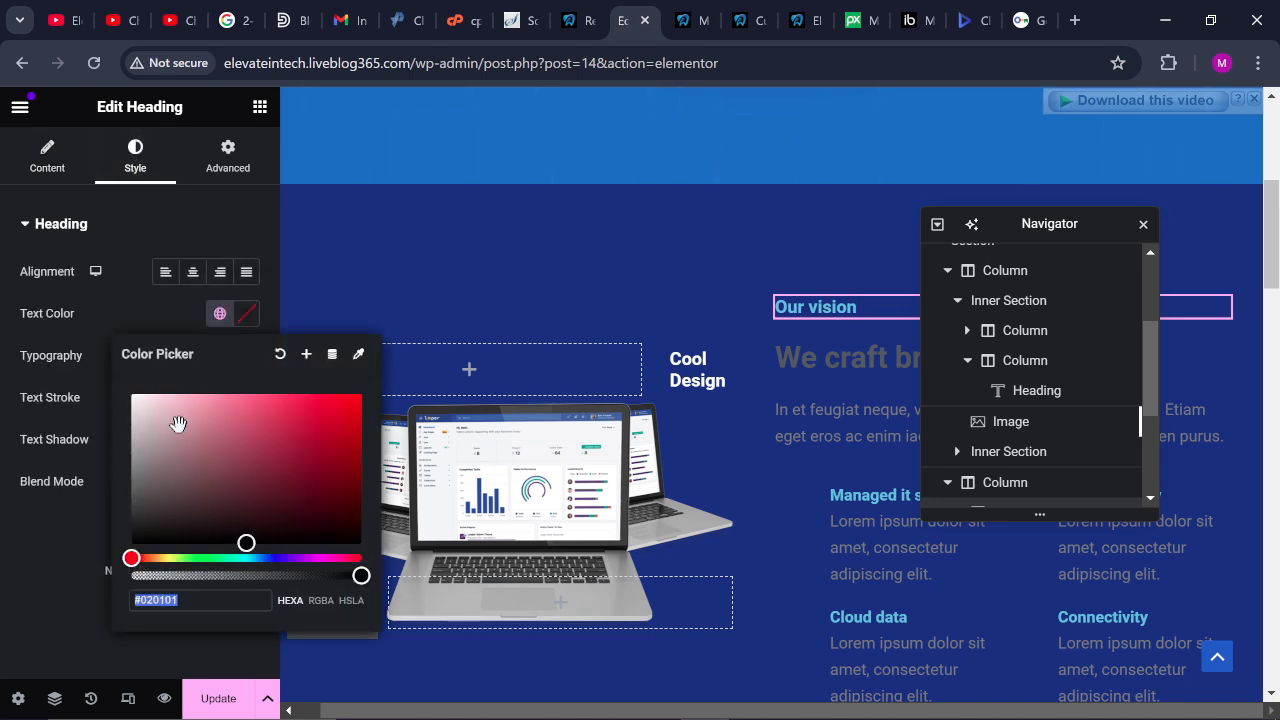
text(#FFFFFF)
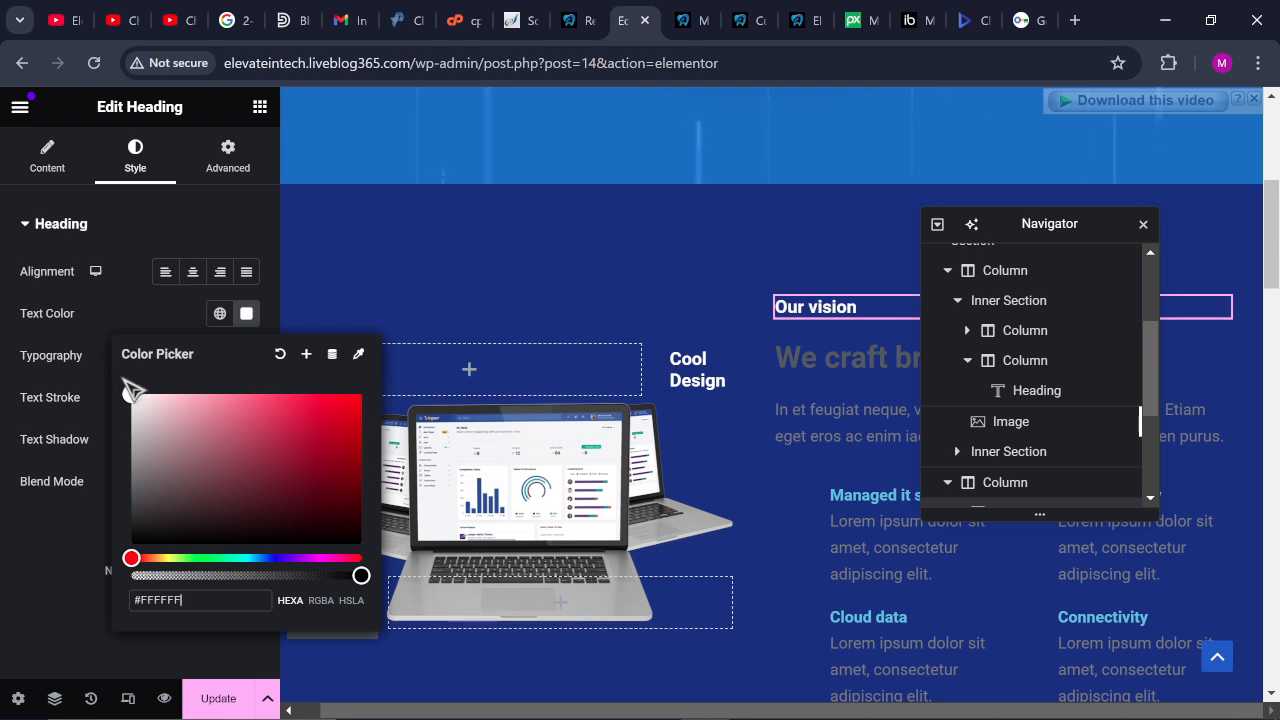
click(90, 535)
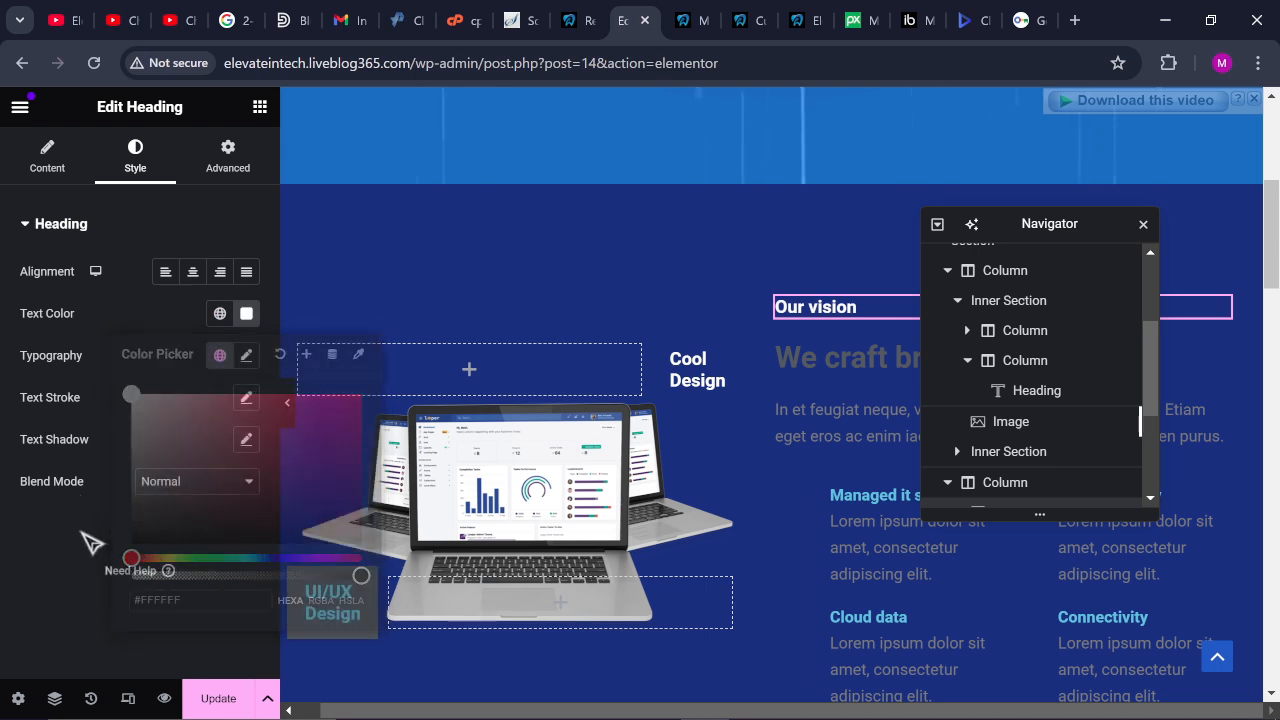
Set the text color of the "We craft bright future" H2 heading to white
click(817, 362)
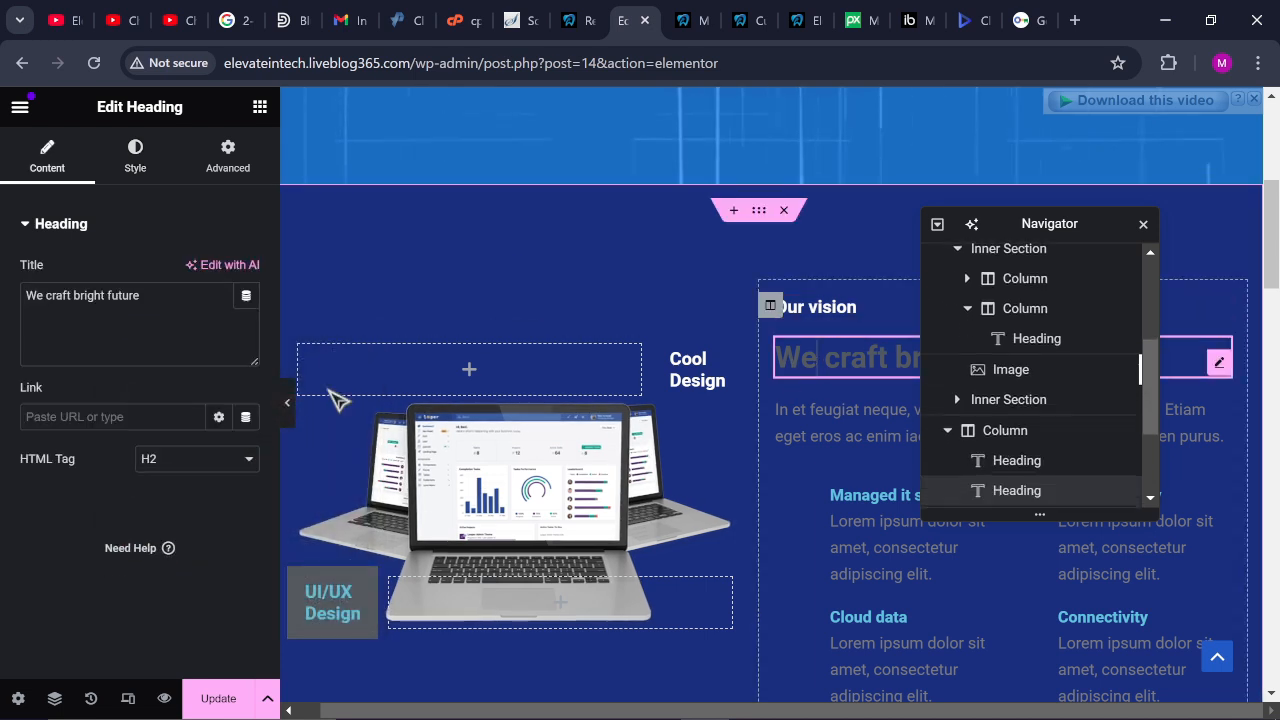
click(140, 162)
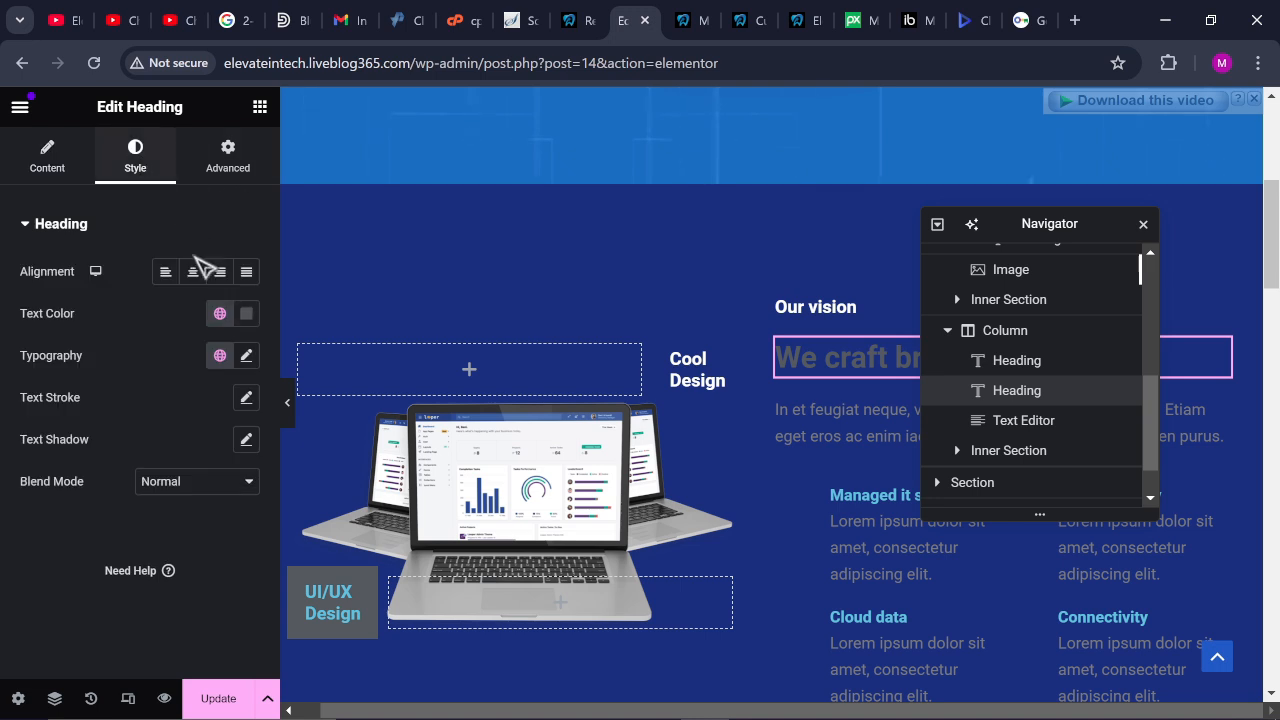
click(247, 315)
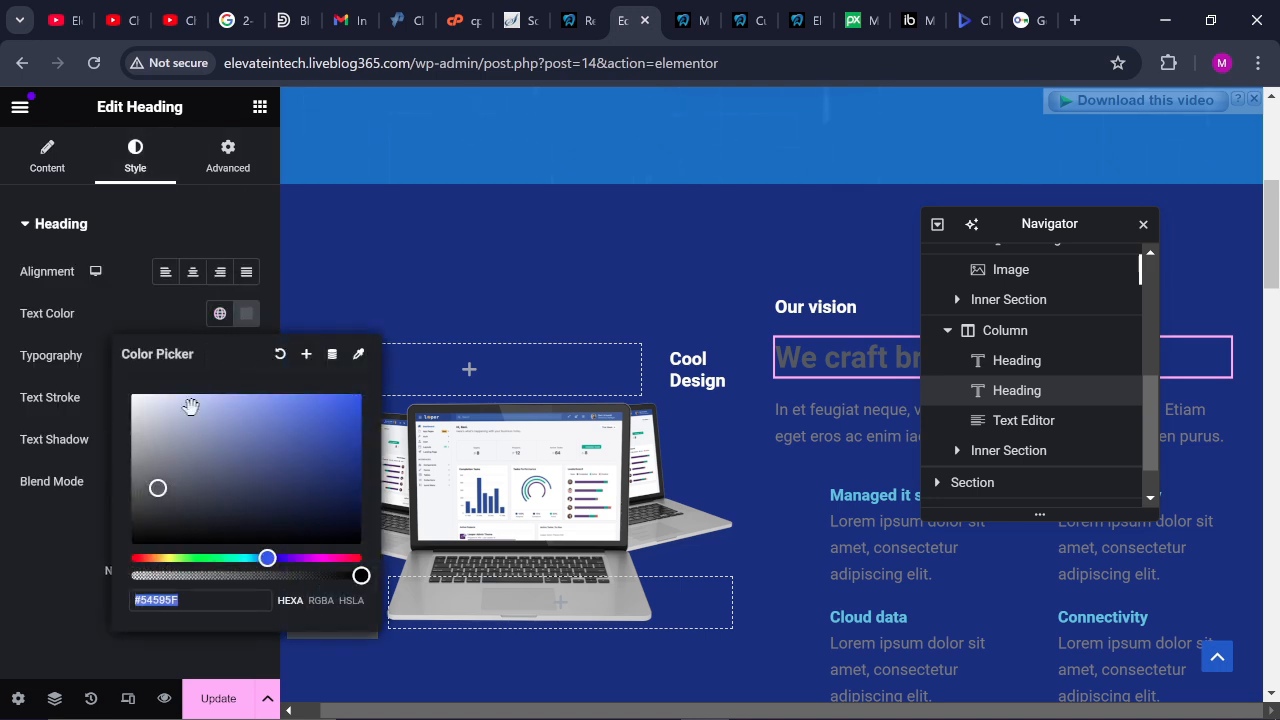
drag(191, 408, 110, 390)
click(40, 569)
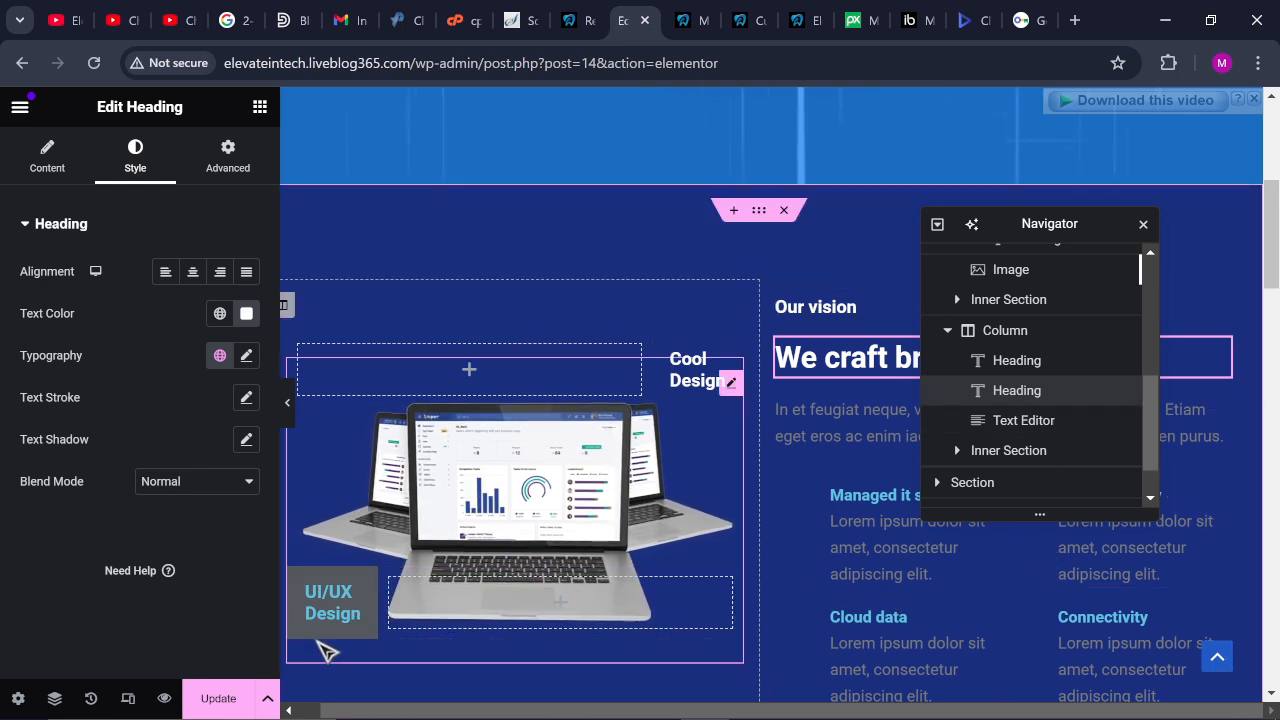
Change the text color of the "UI/UX Design" heading to white
click(331, 608)
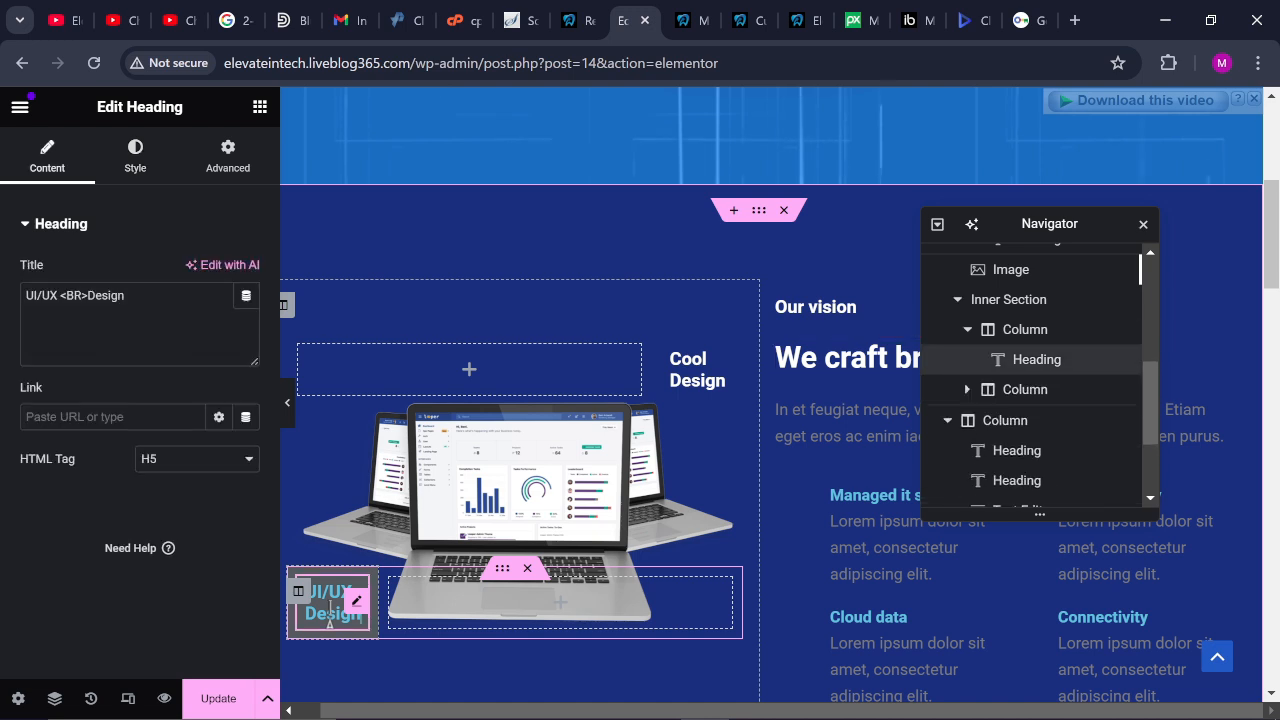
click(137, 168)
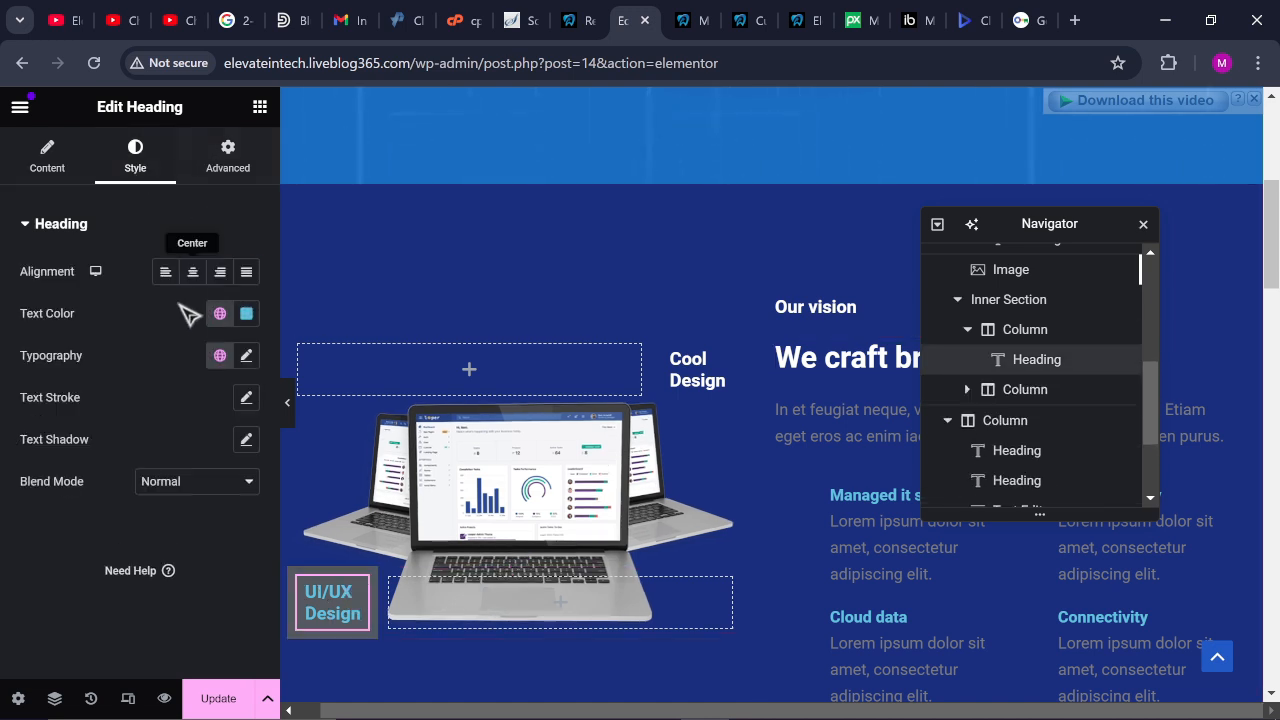
click(245, 314)
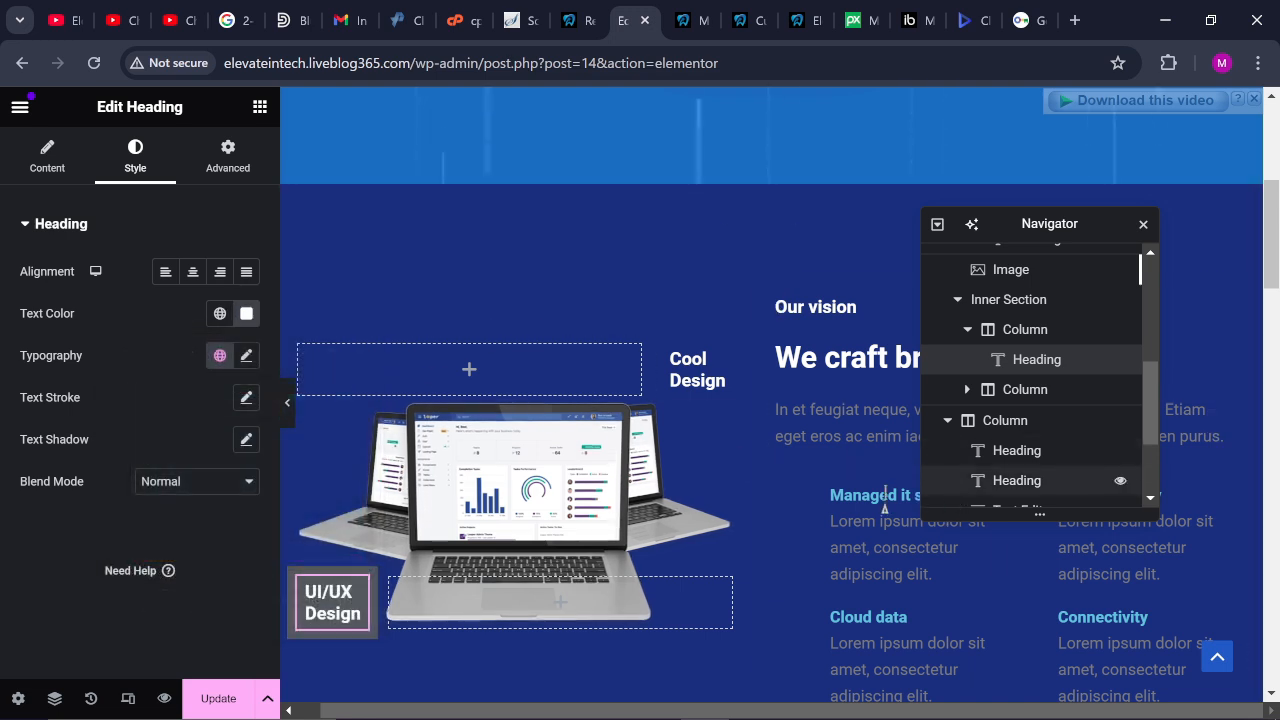
click(865, 525)
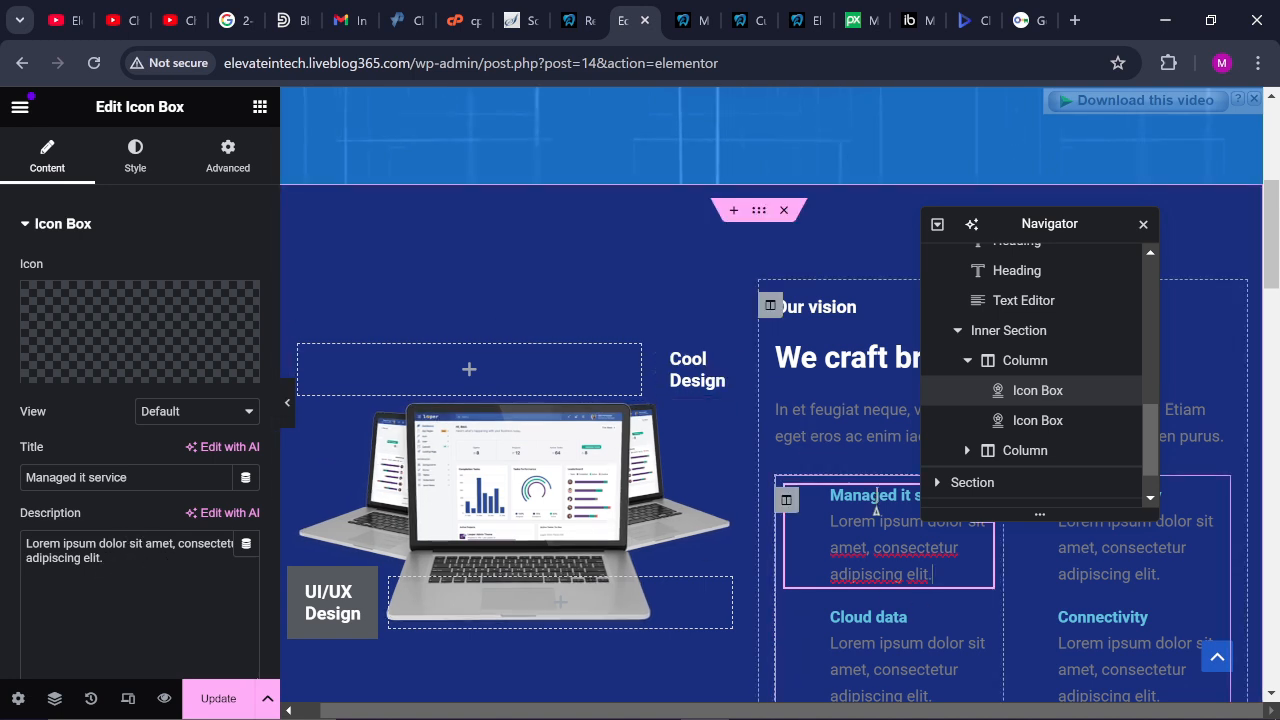
click(36, 228)
click(36, 228)
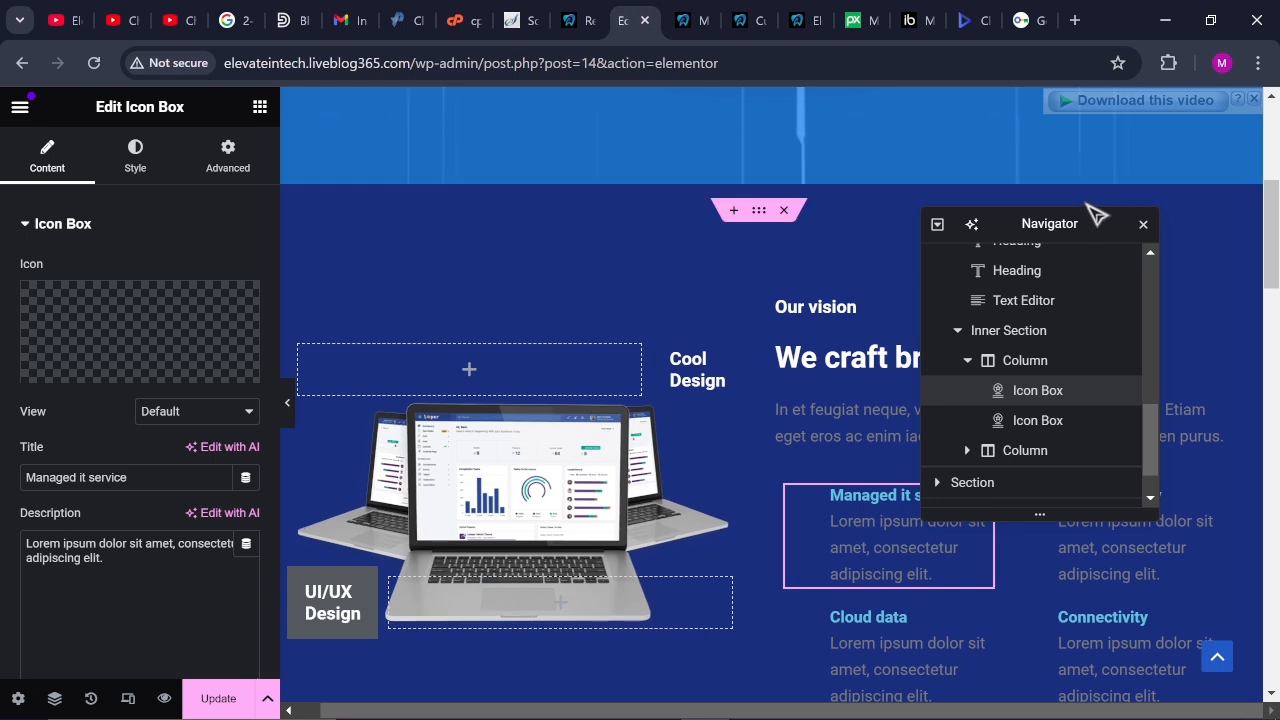
right_click(1268, 262)
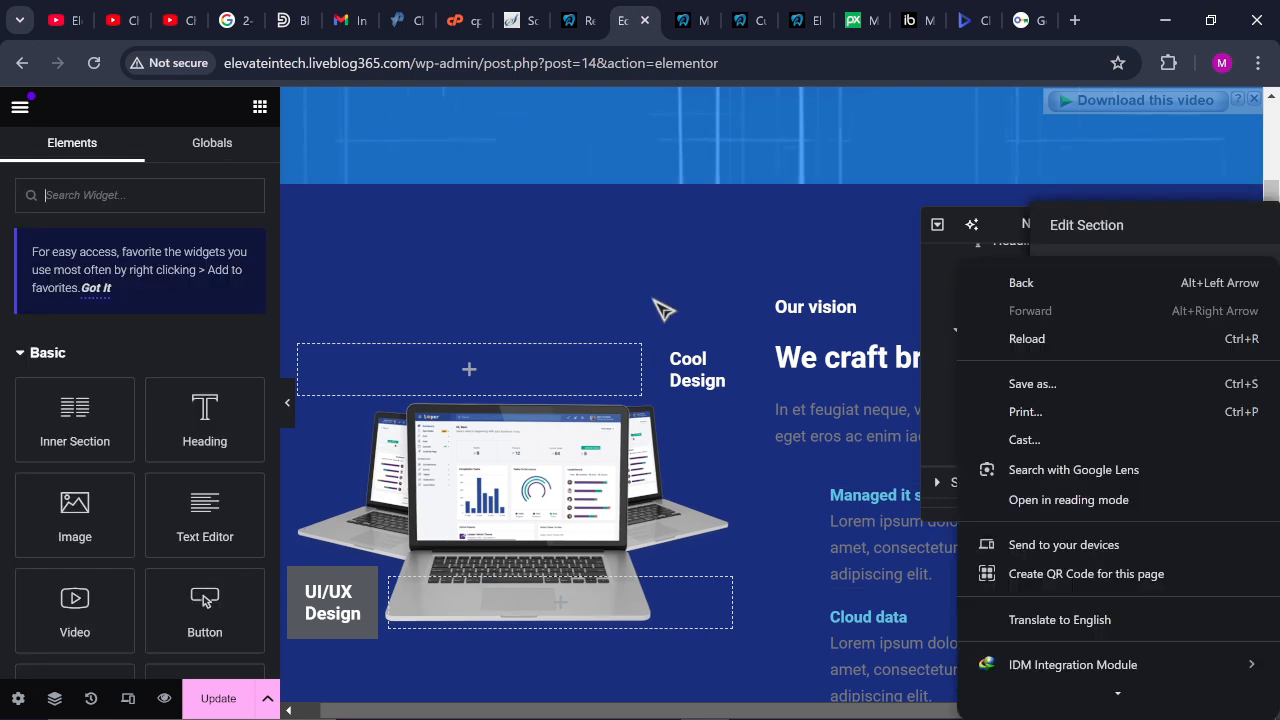
key(Escape)
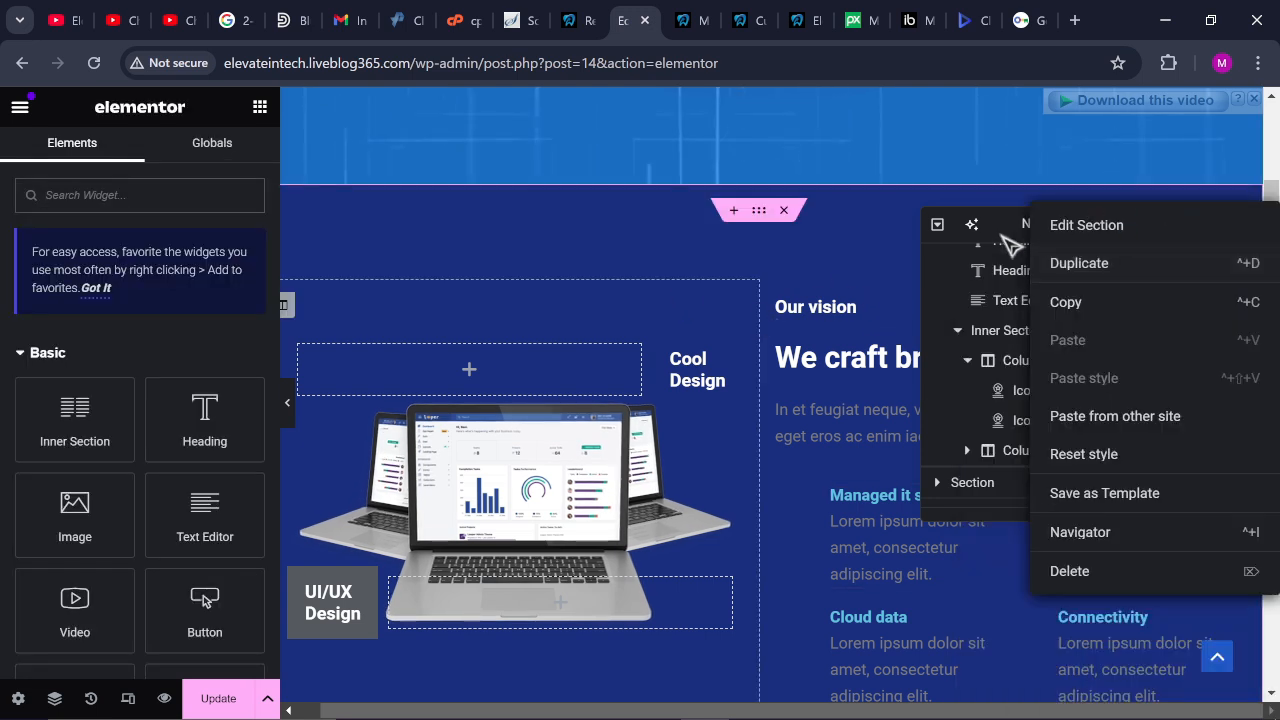
key(Escape)
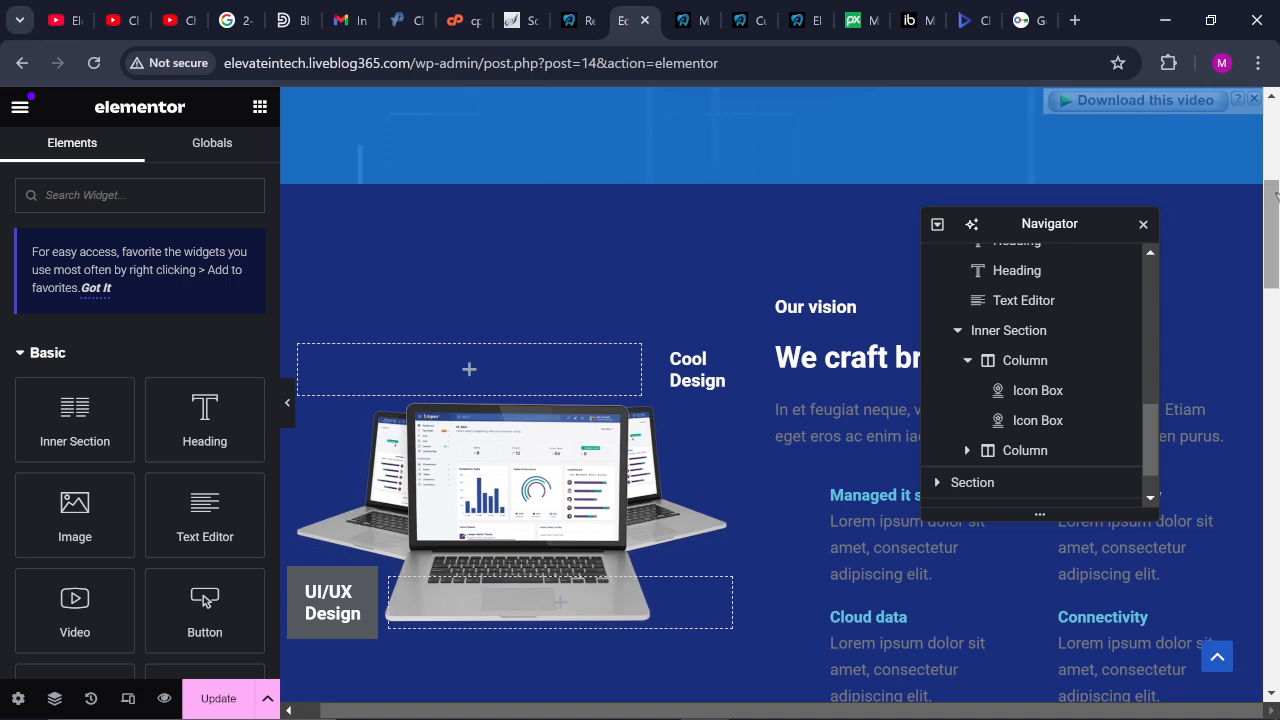
right_click(1274, 260)
key(Escape)
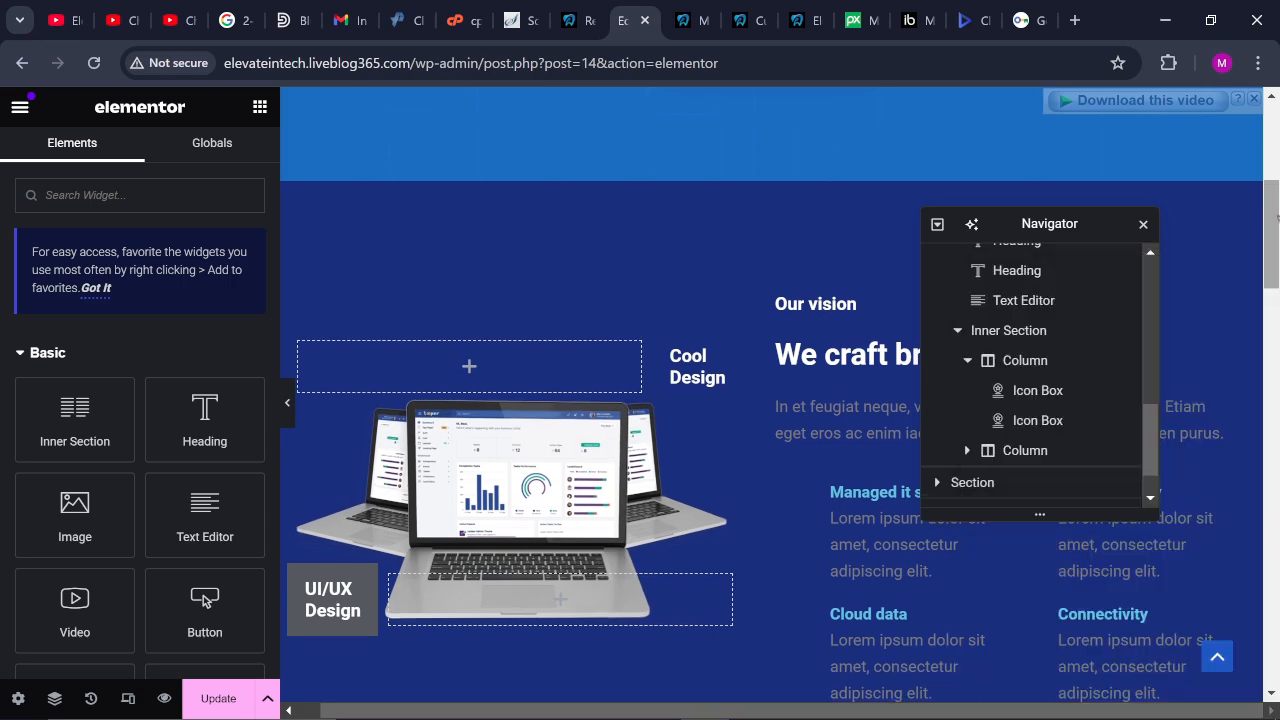
Move the Navigator aside and copy the hex code of the "Our vision" section's background color
drag(1278, 218, 1277, 275)
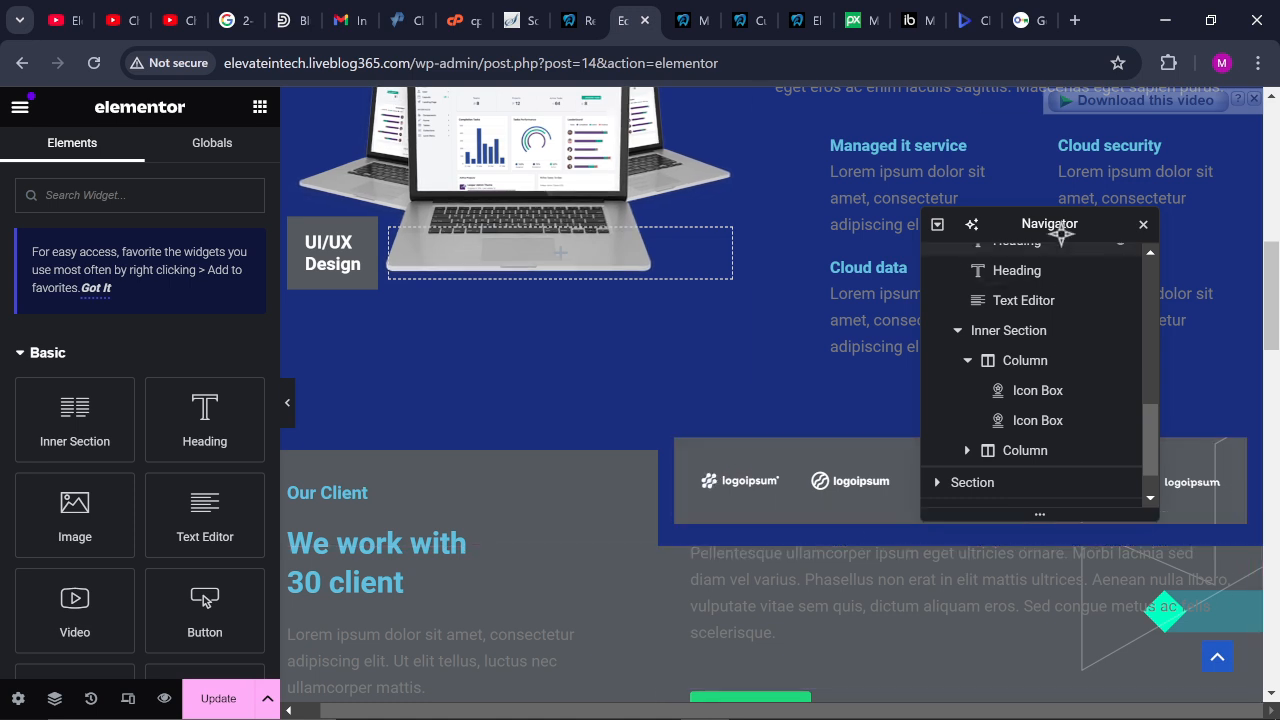
drag(1046, 221, 1117, 205)
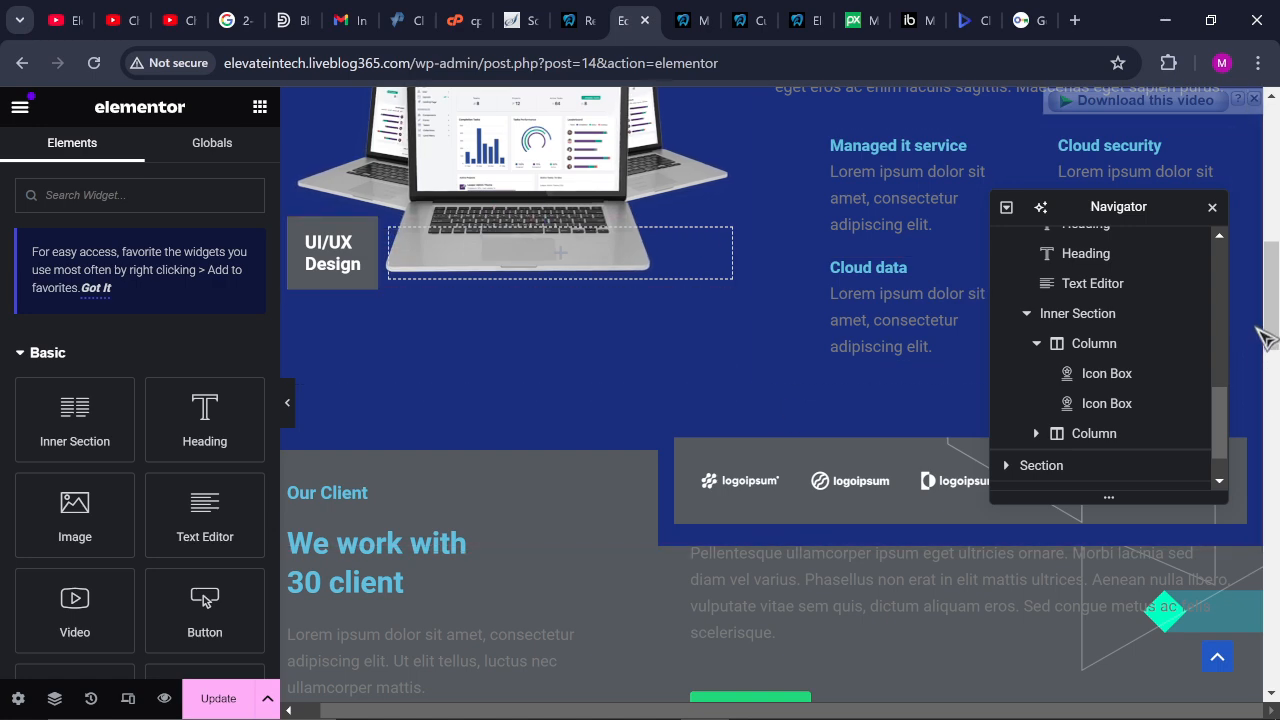
scroll(1276, 318, up, 1)
scroll(645, 515, up, 4)
scroll(645, 515, up, 1)
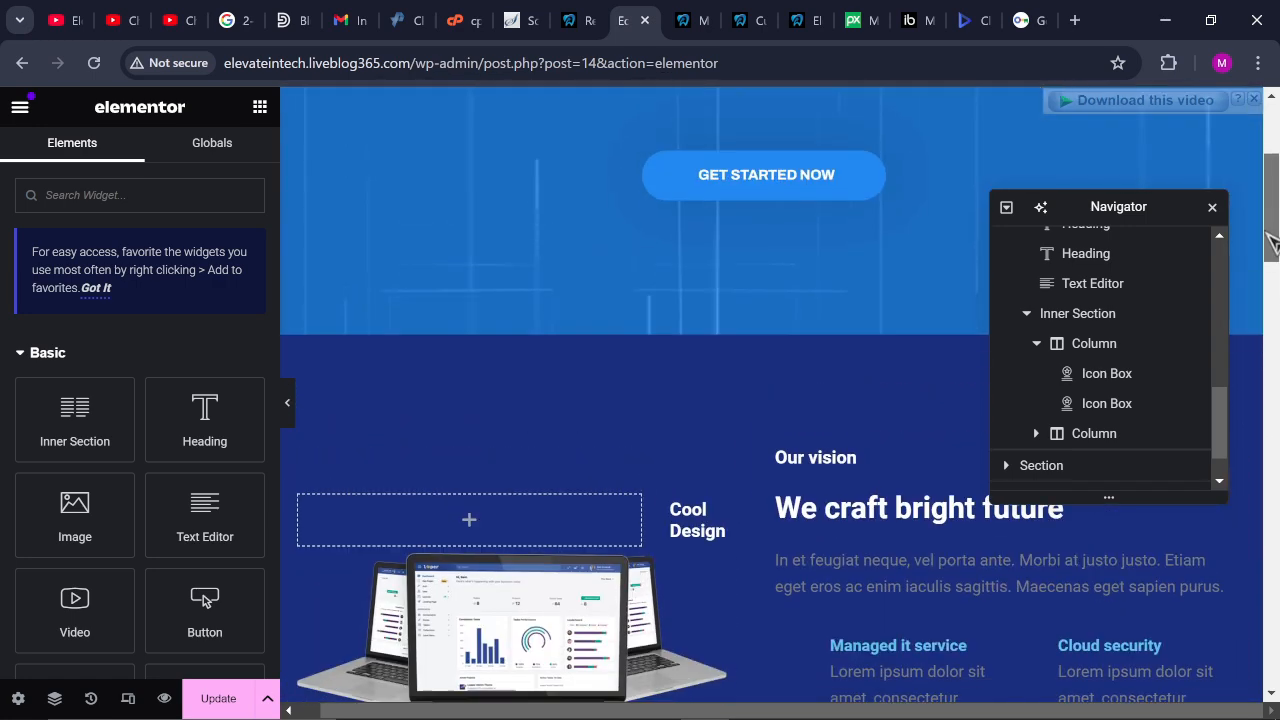
scroll(645, 515, down, 1)
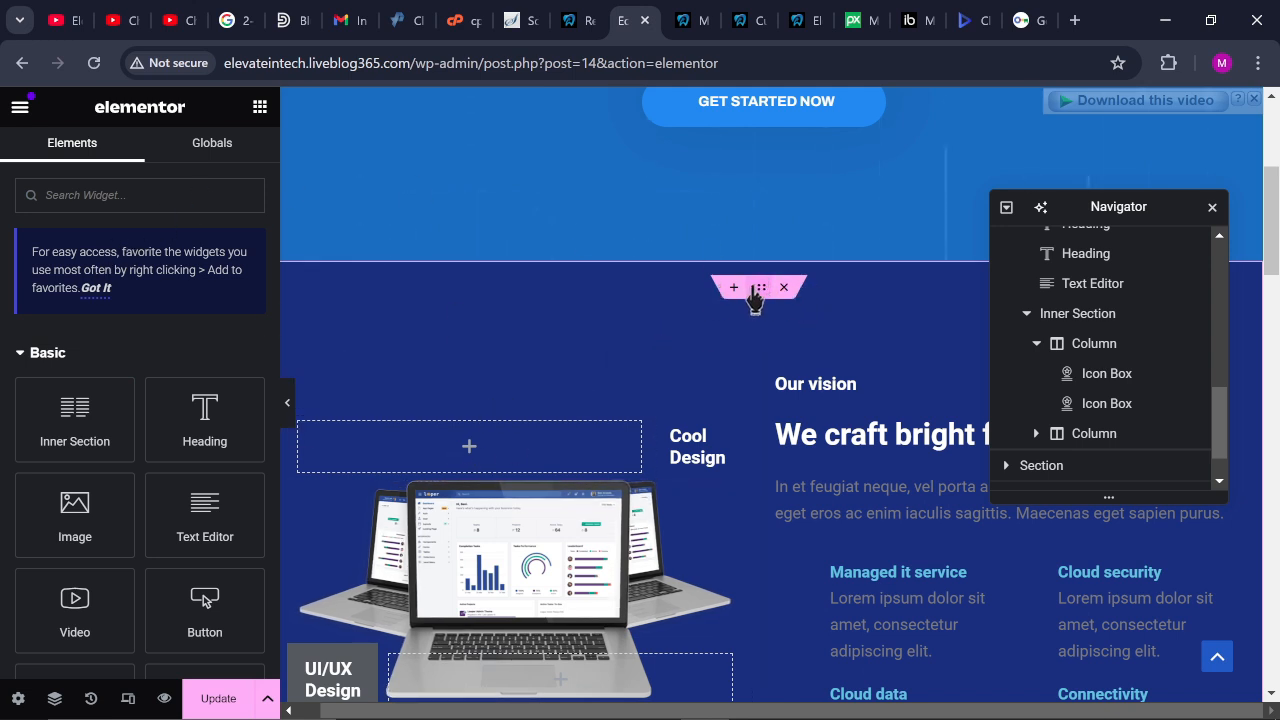
click(758, 292)
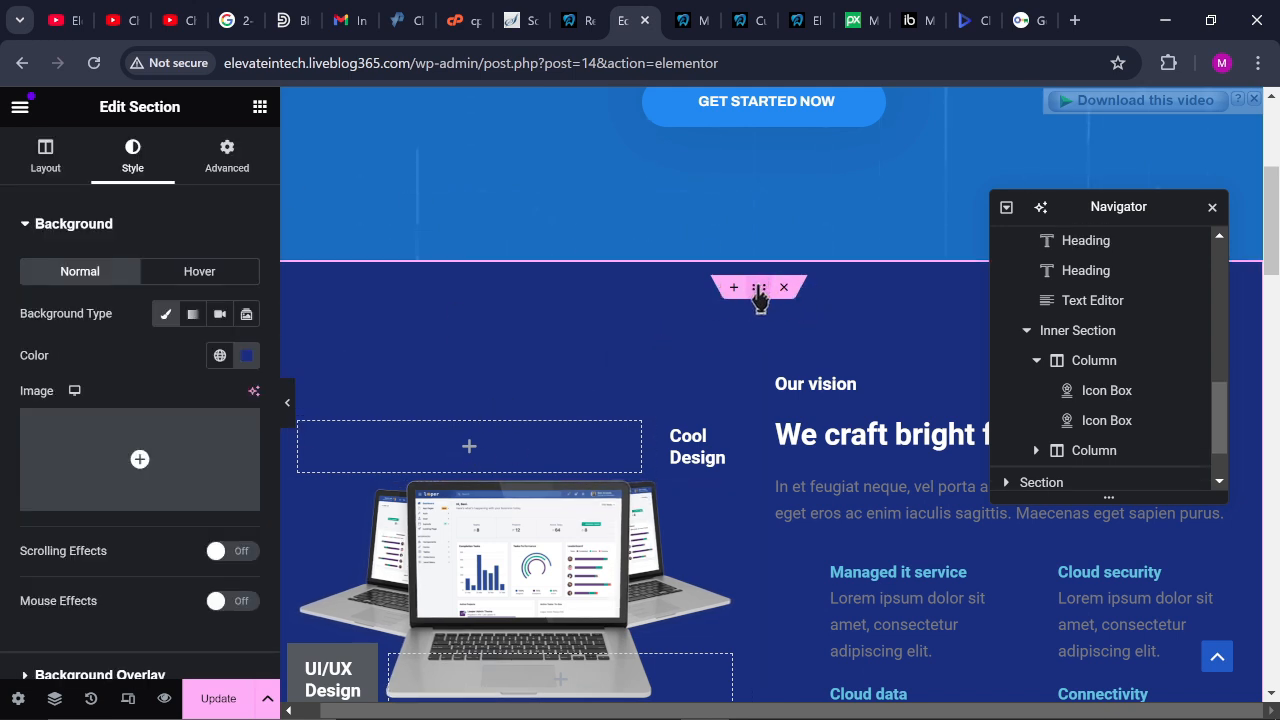
click(250, 358)
key(ctrl+c)
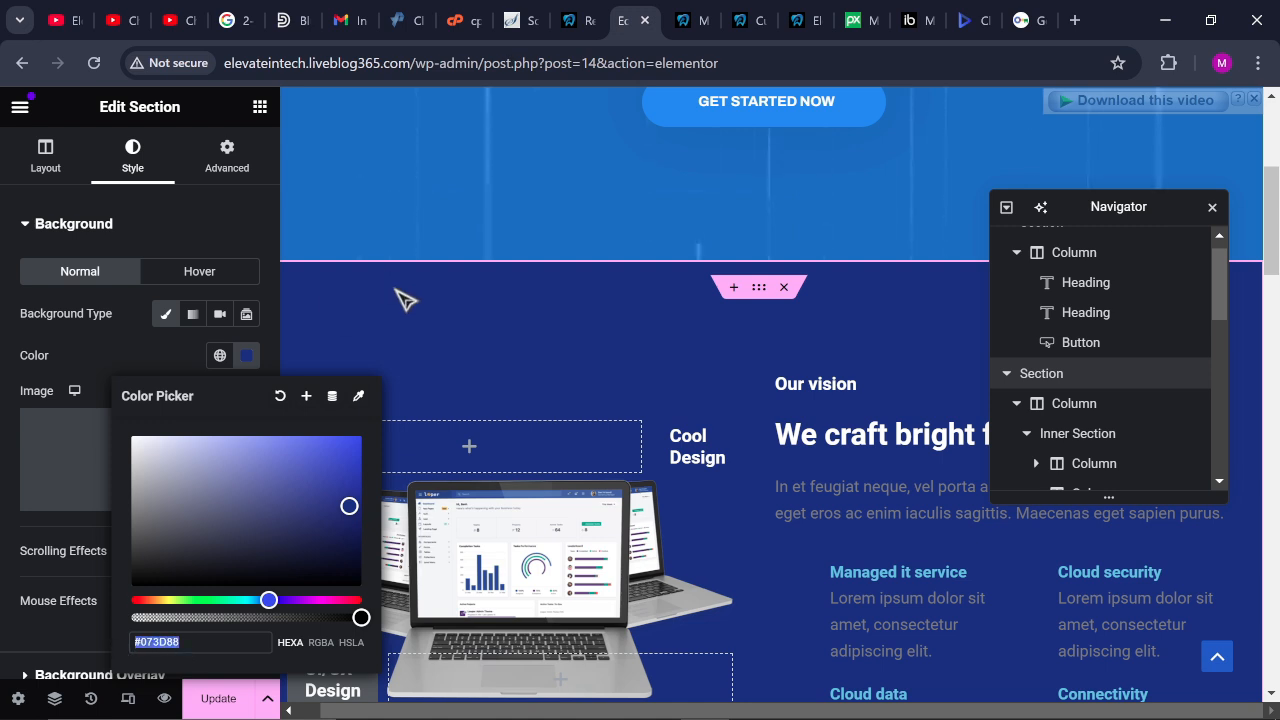
click(397, 292)
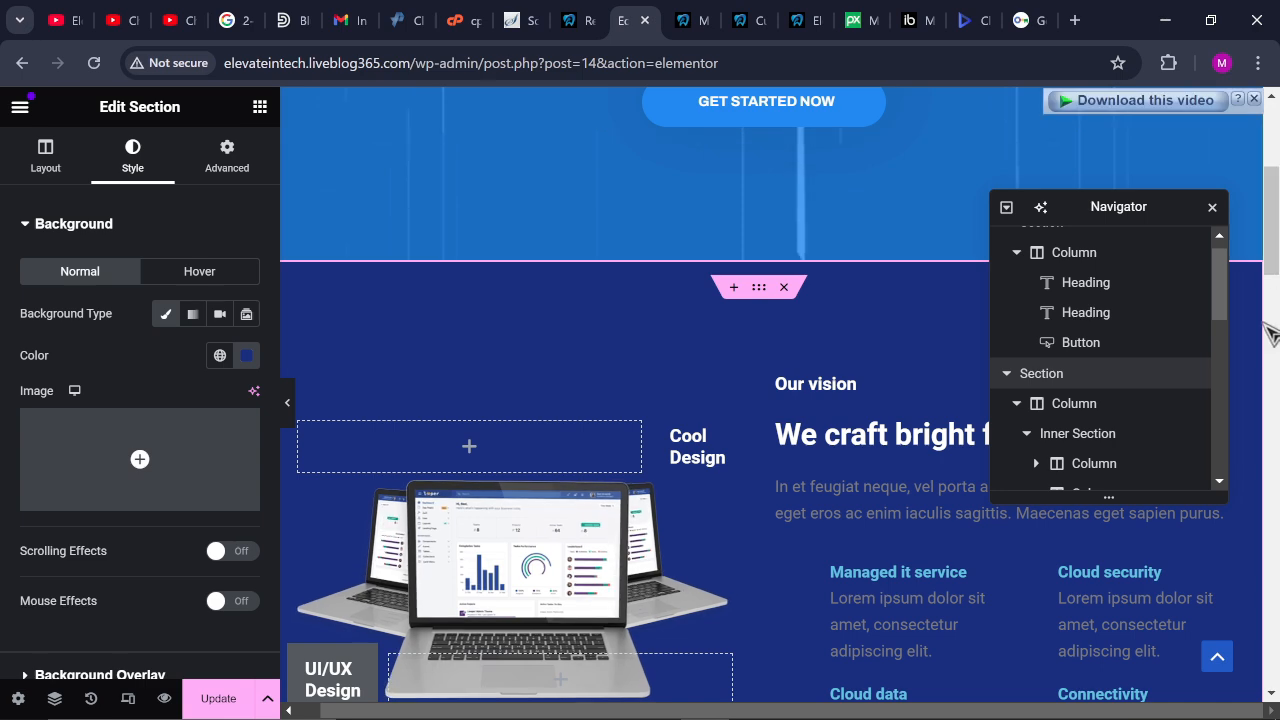
Set the background color of the inner section holding the client logos to #073D88
scroll(1250, 200, down, 5)
scroll(1272, 378, down, 7)
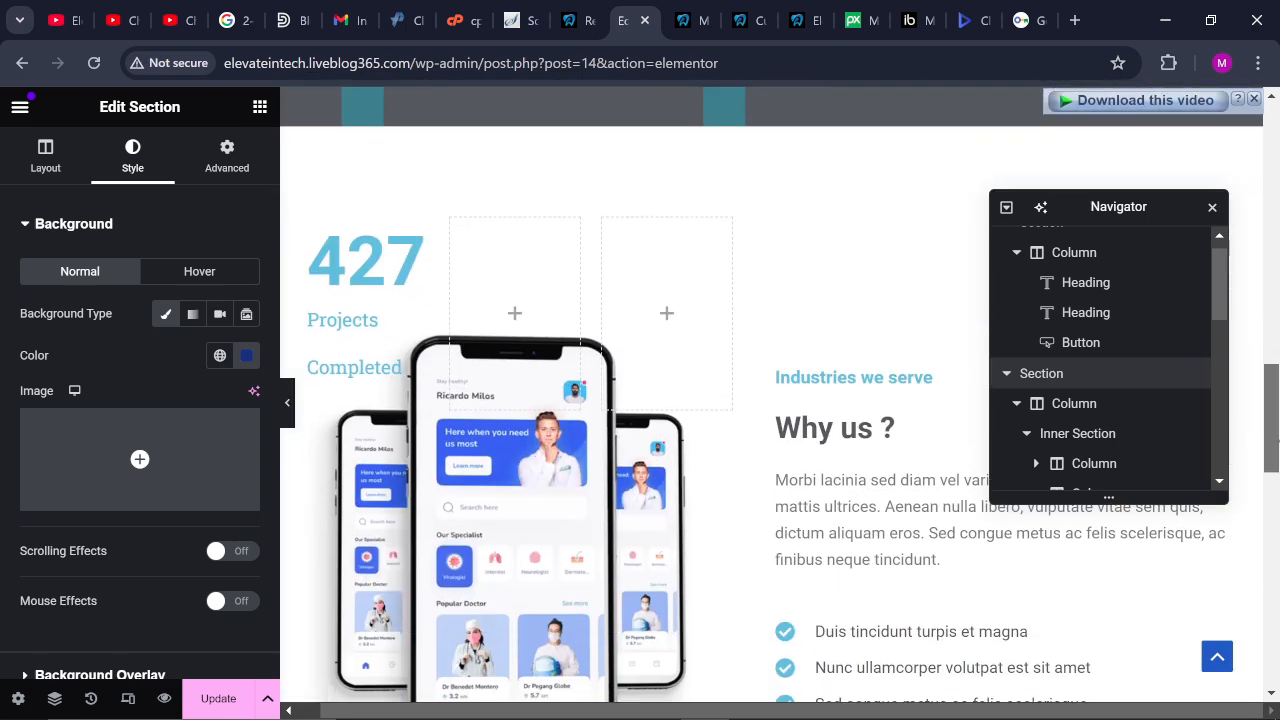
scroll(1274, 450, down, 4)
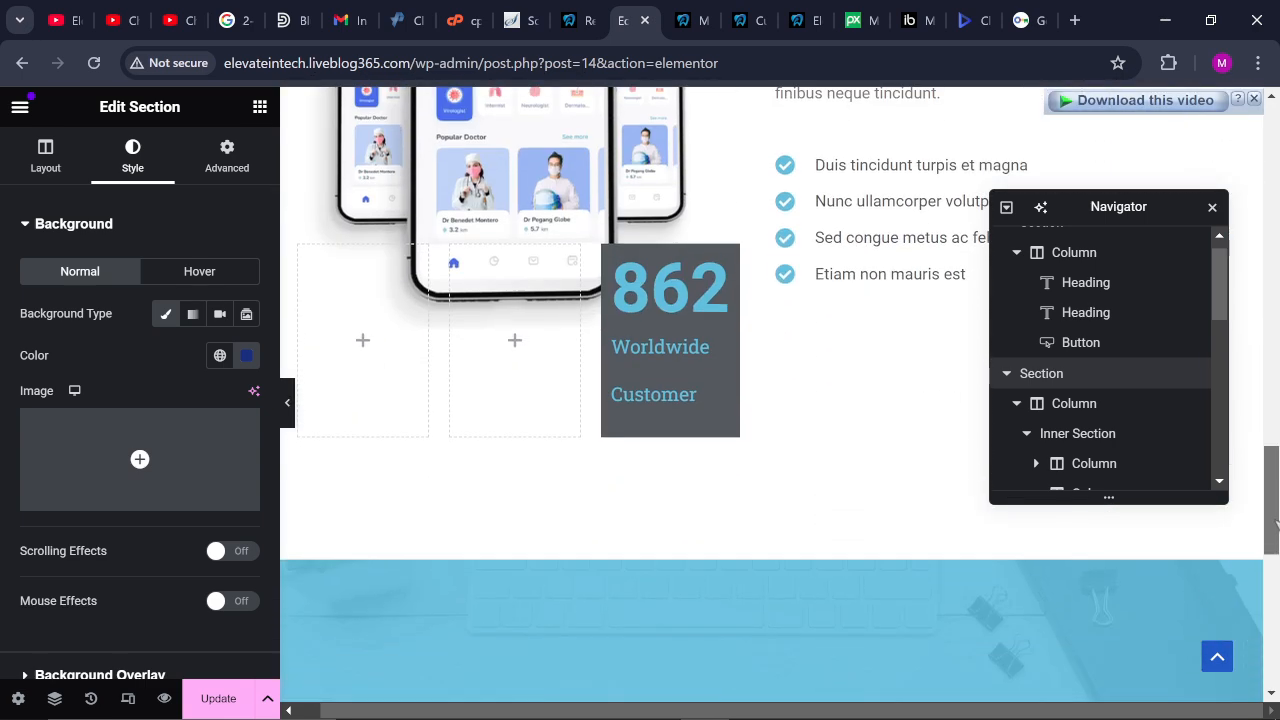
scroll(1275, 435, up, 6)
scroll(1273, 432, up, 6)
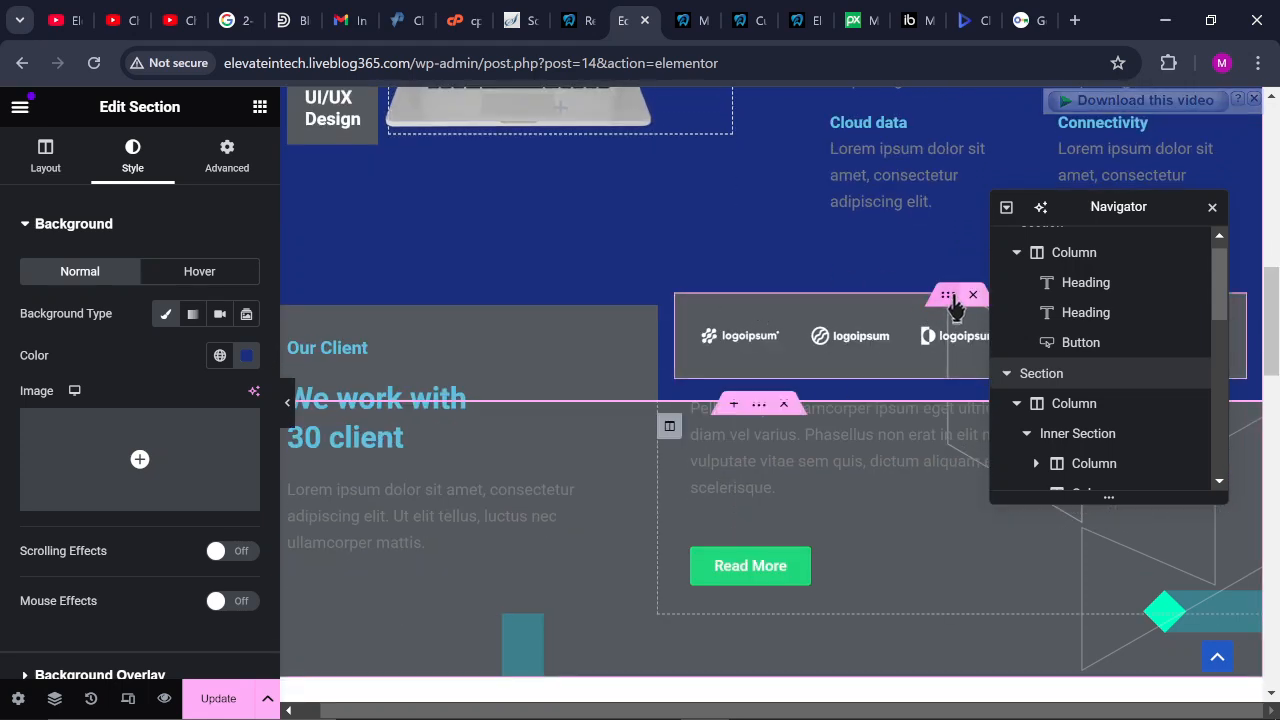
click(952, 302)
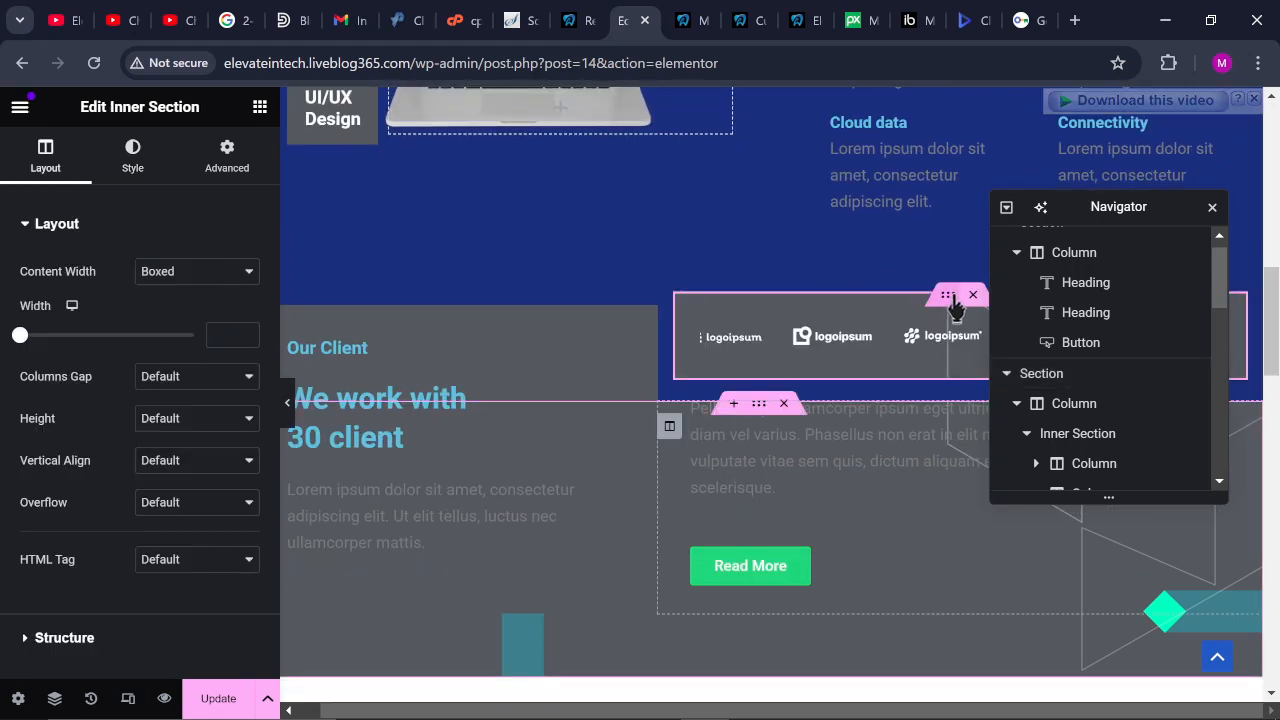
click(135, 160)
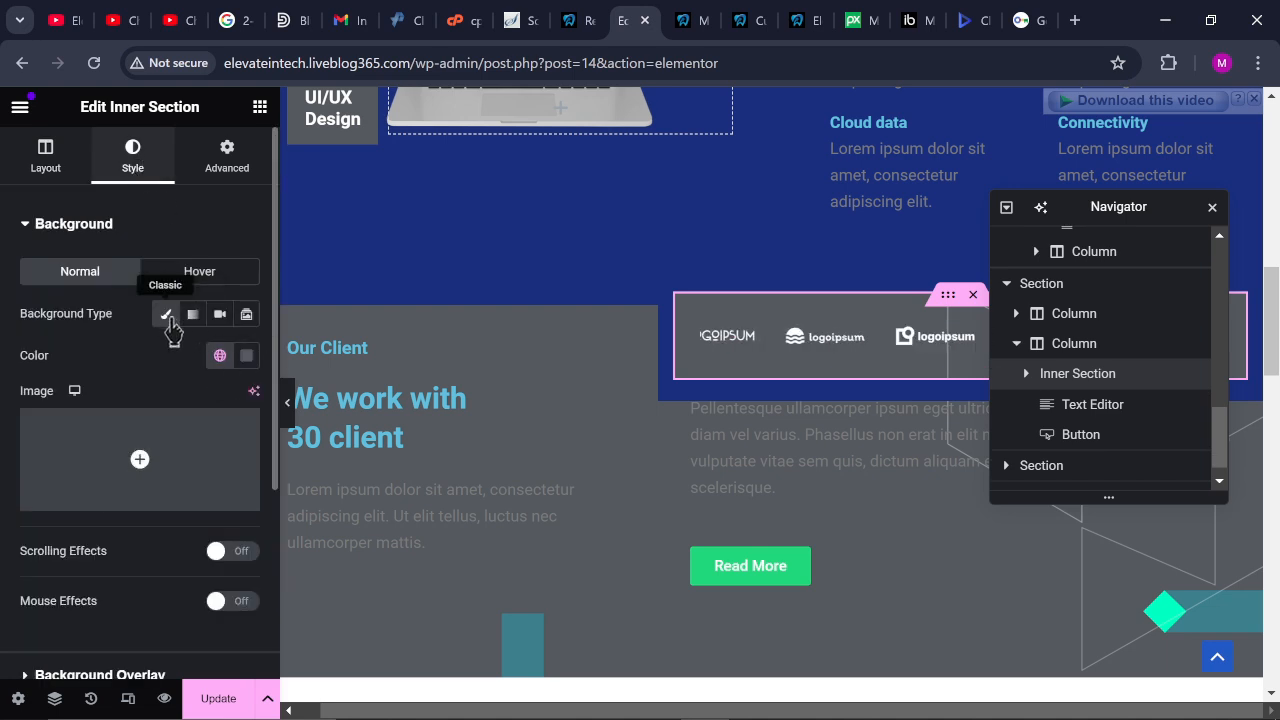
click(246, 358)
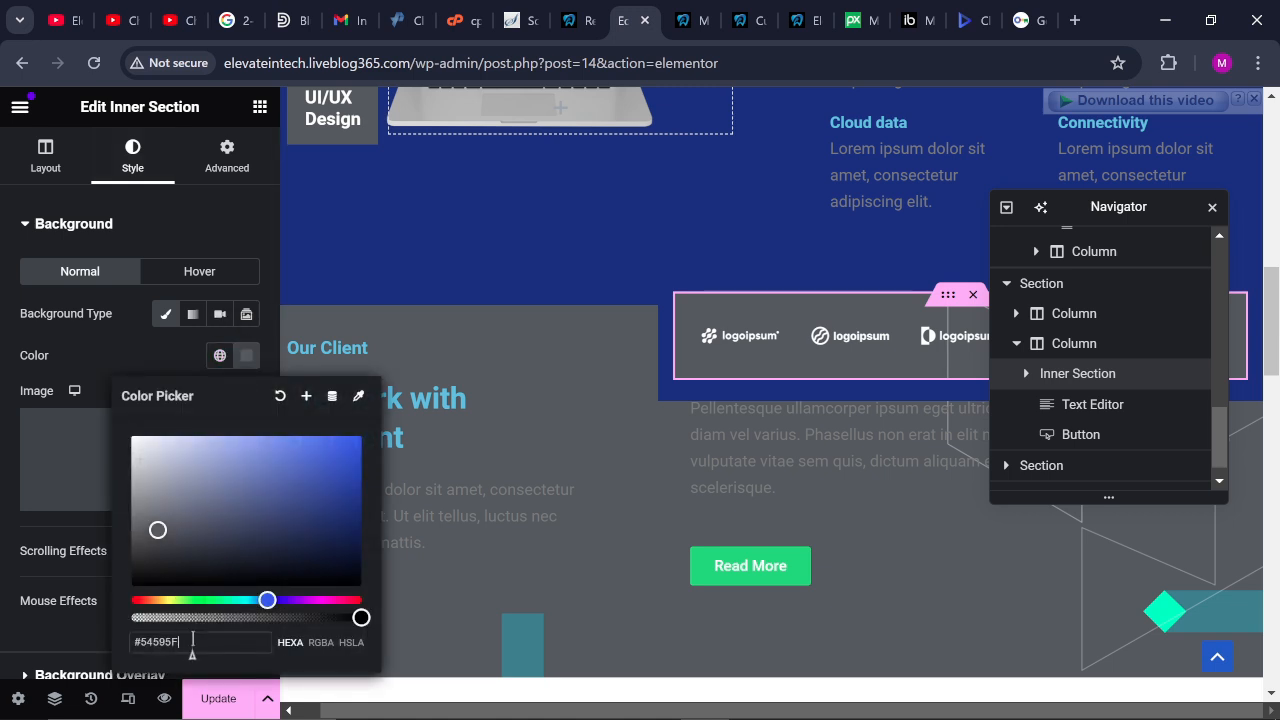
key(BackSpace)
key(BackSpace)
key(BackSpace)
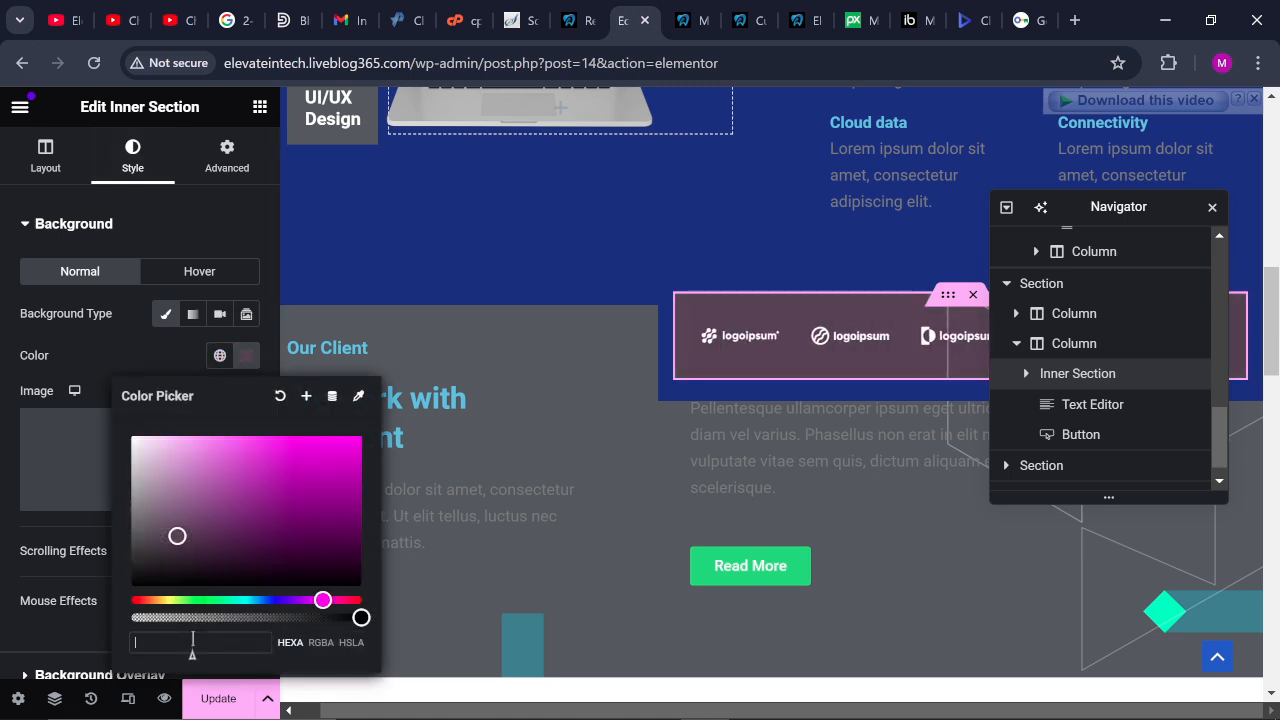
key(ctrl+a)
key(ctrl+v)
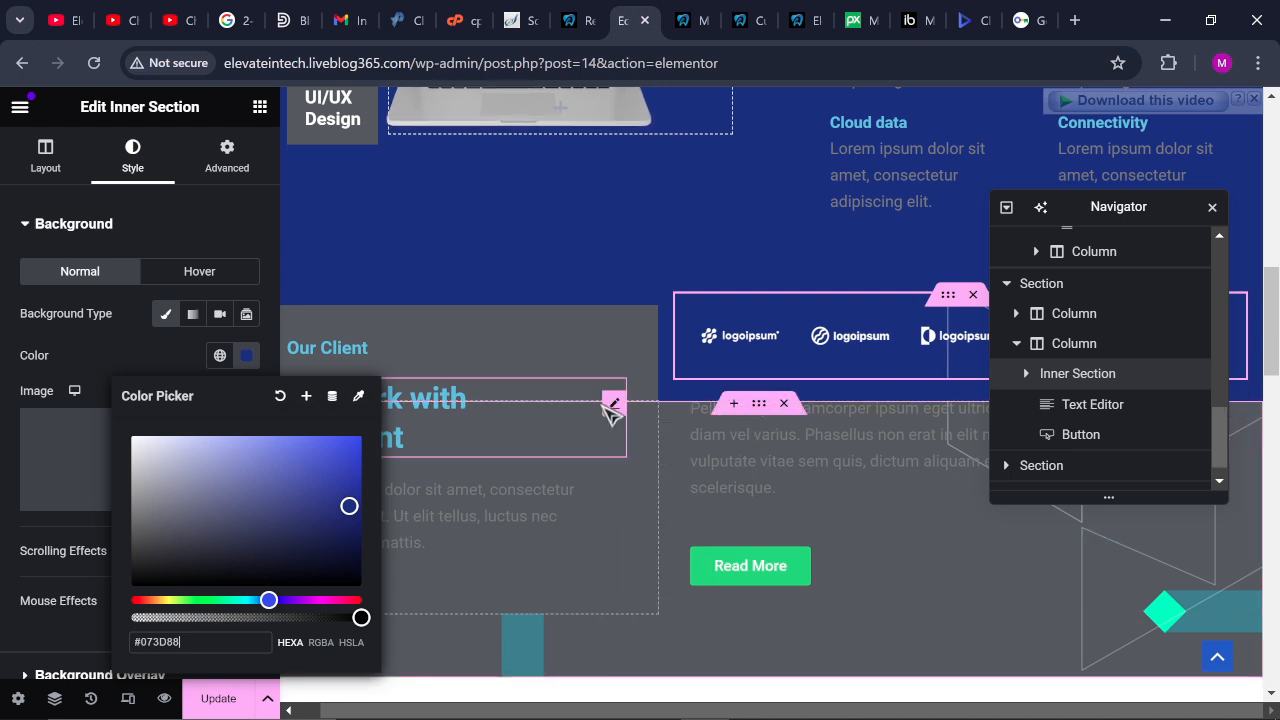
Set the background color of the whole "Our Client" section to #073D88
click(761, 420)
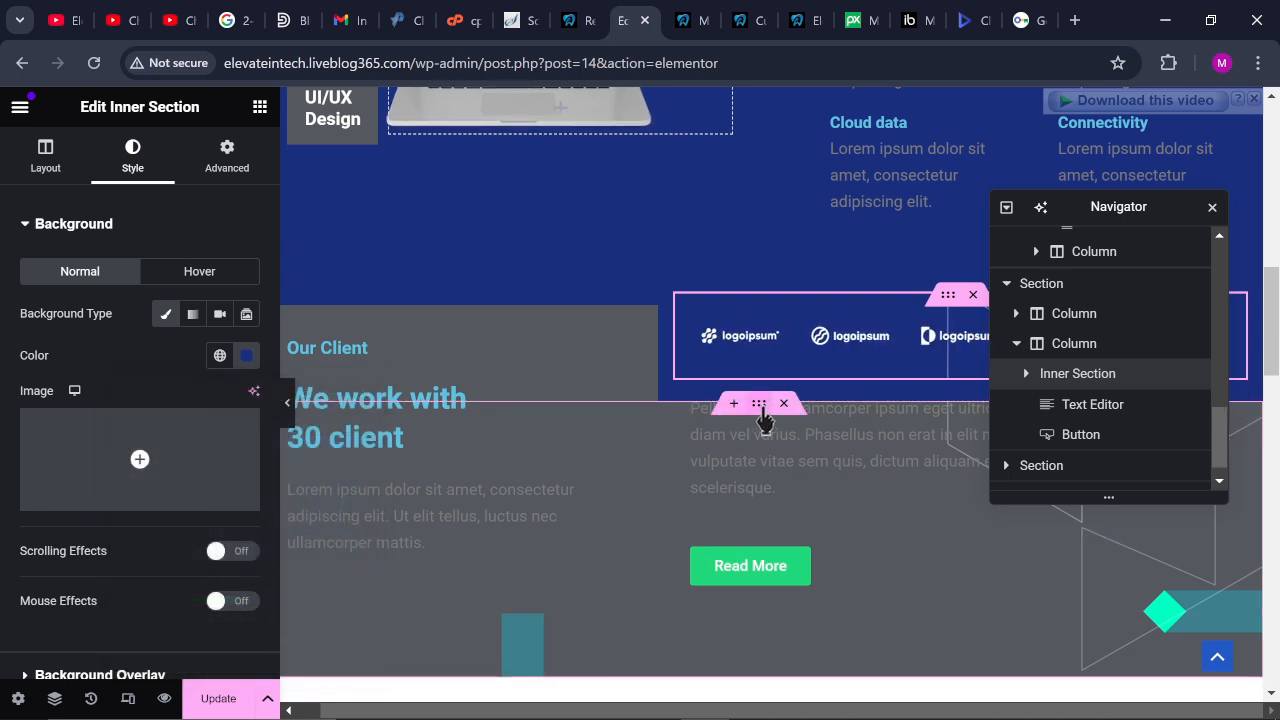
click(761, 418)
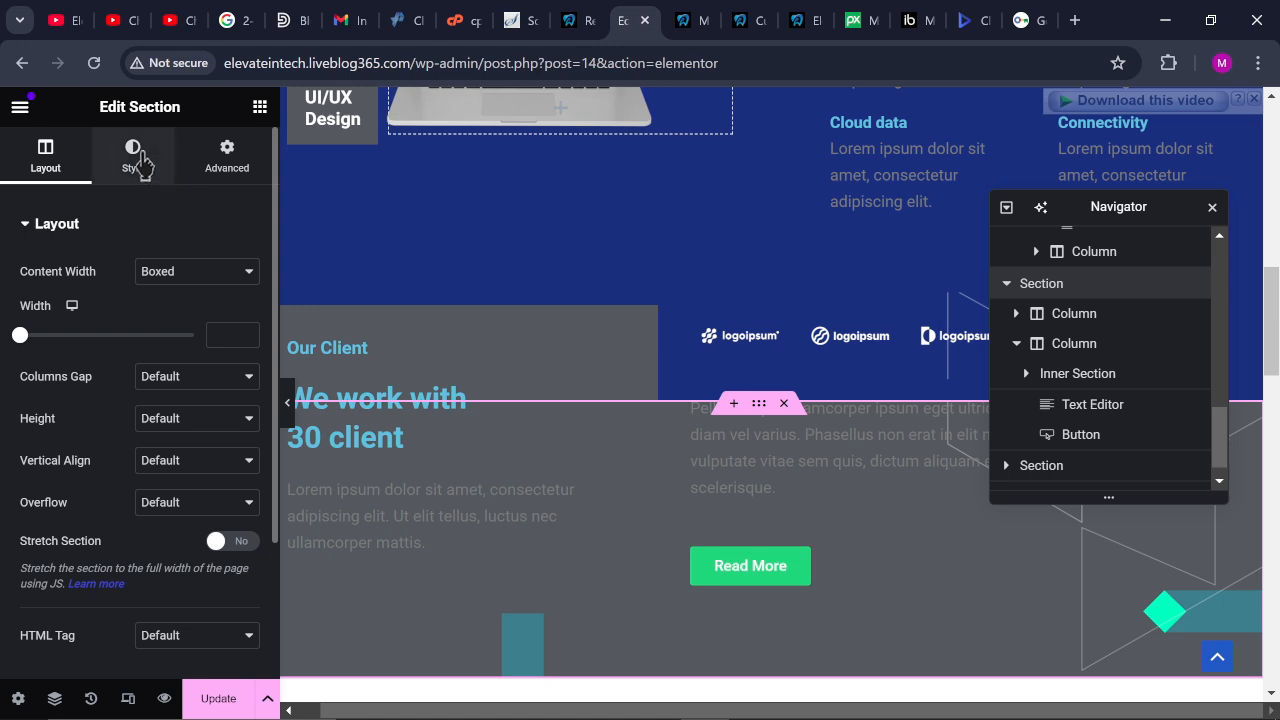
click(140, 165)
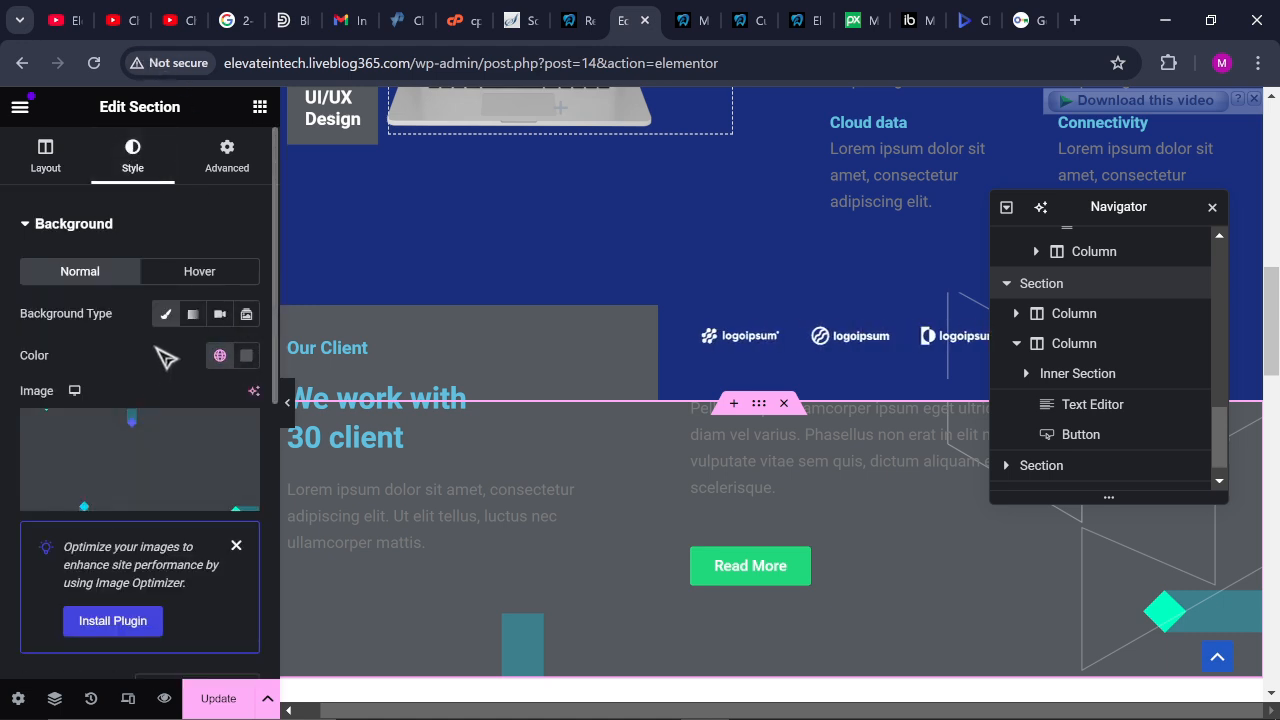
click(246, 356)
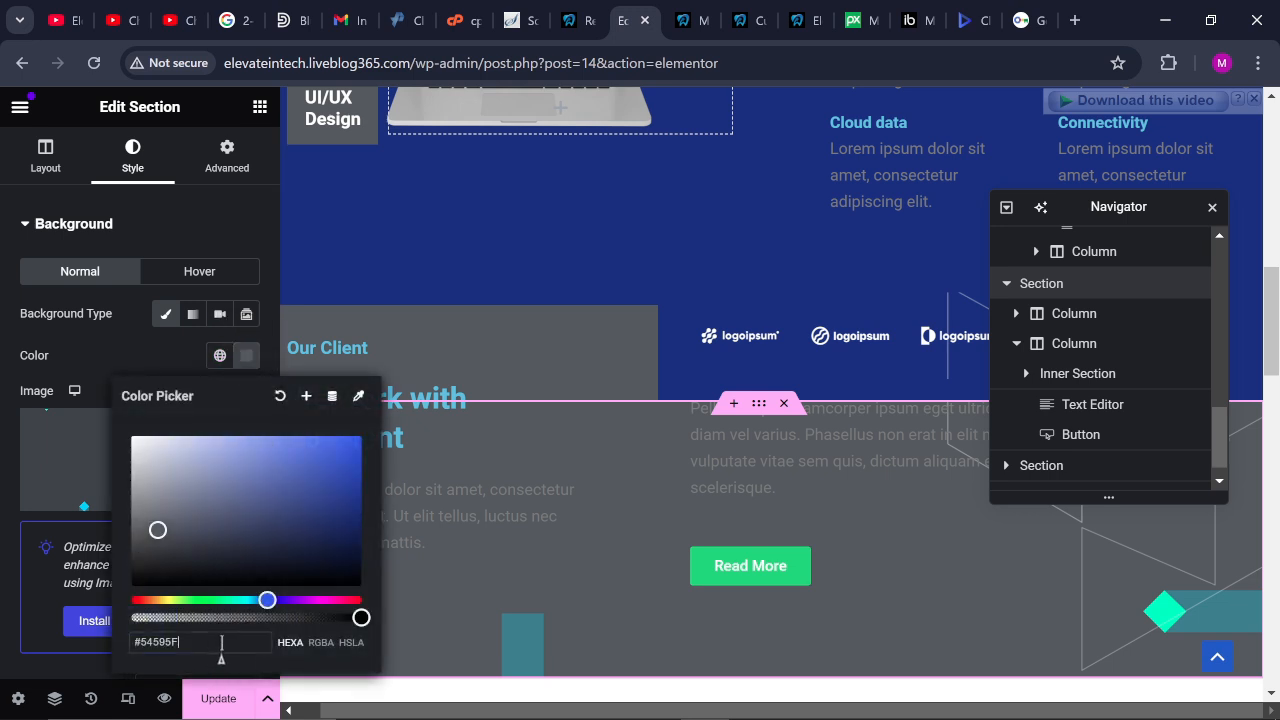
key(ctrl+a)
text(#073D88)
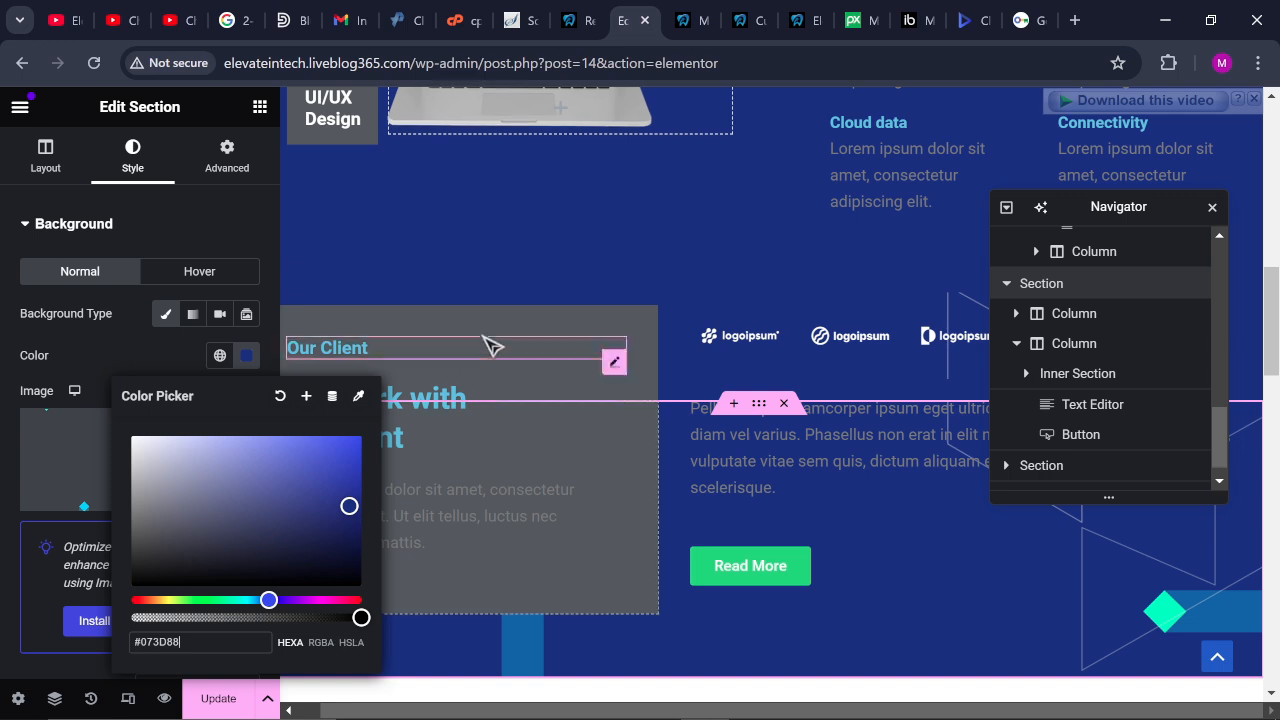
key(Escape)
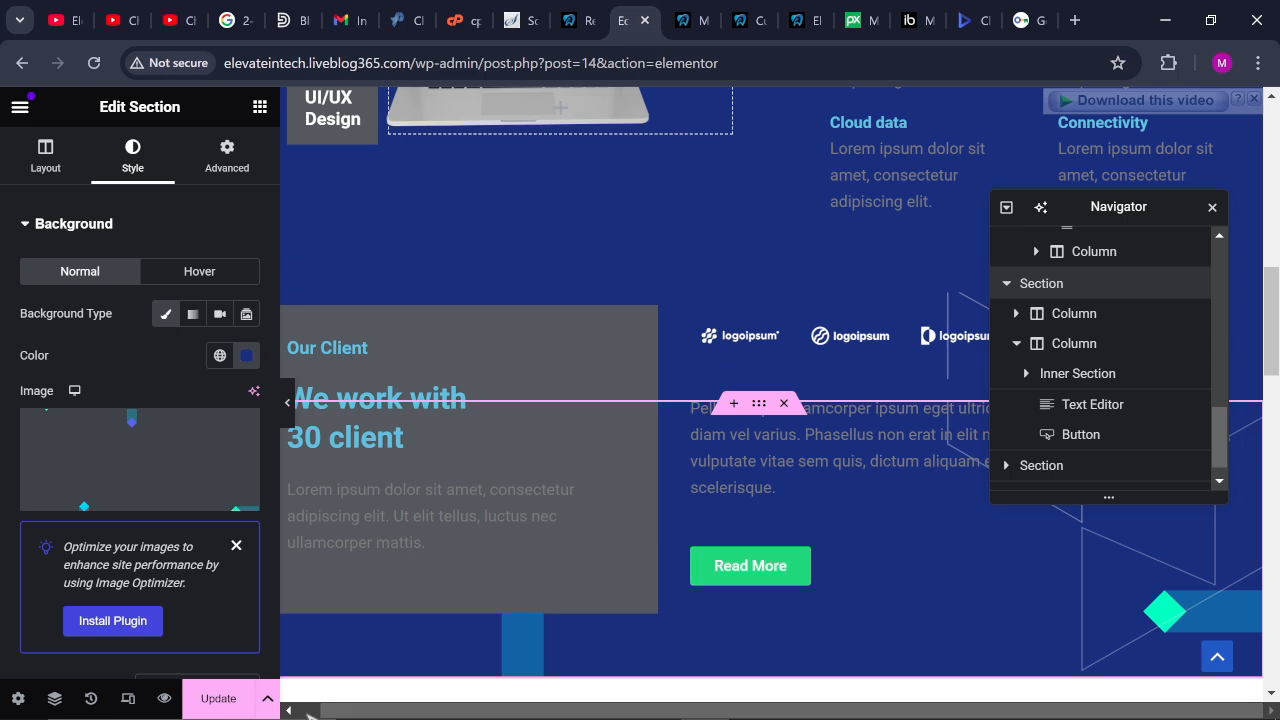
Set the background color of the column containing "We work with 30 client" to #073D88
scroll(416, 600, left, 2)
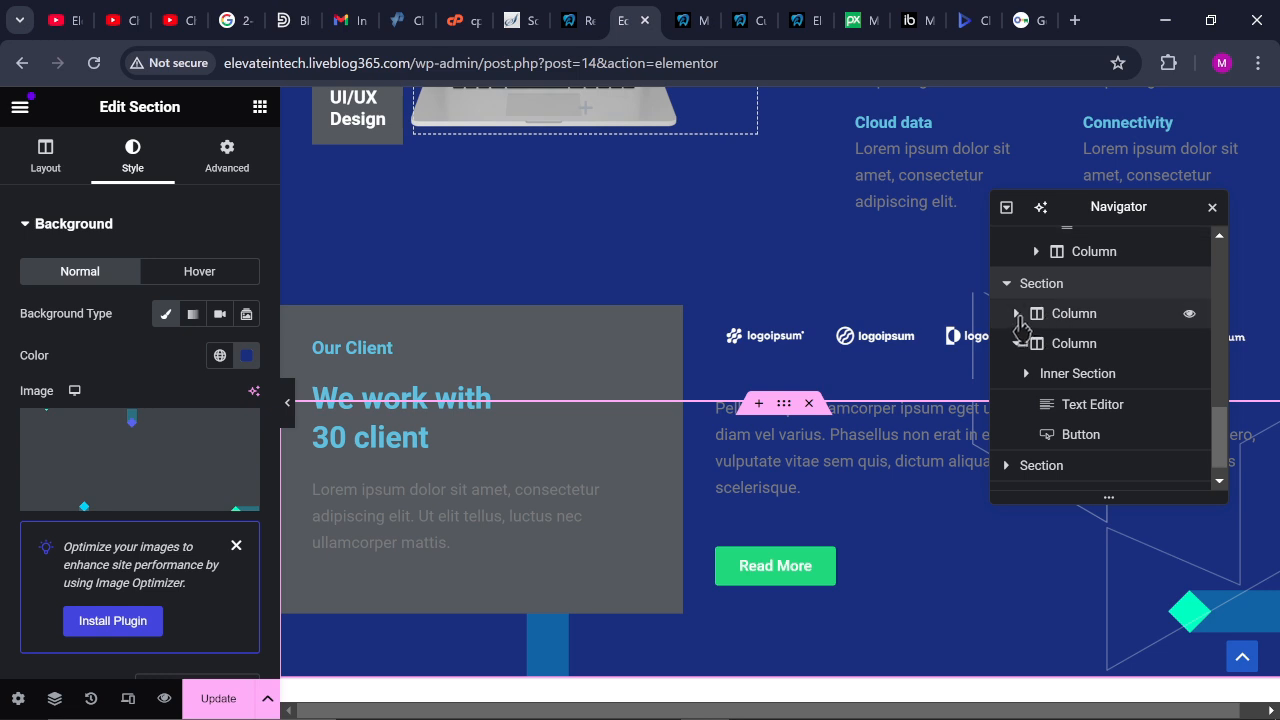
click(1026, 322)
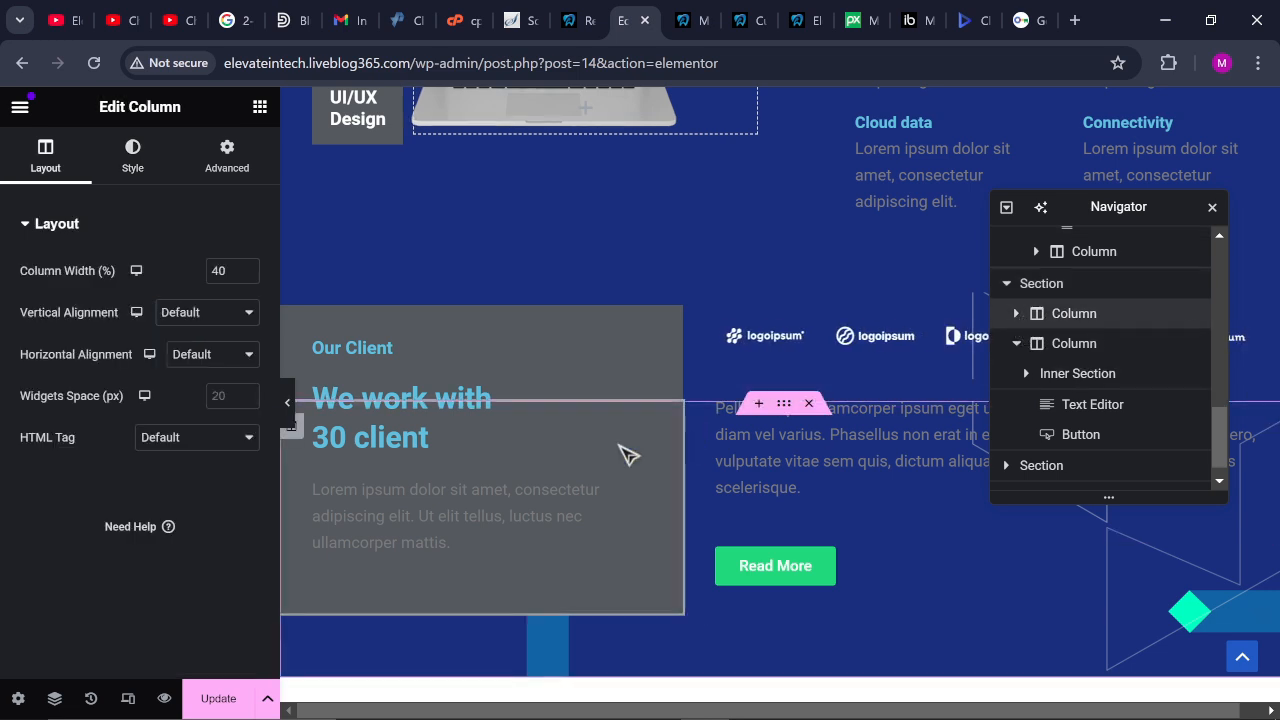
click(137, 172)
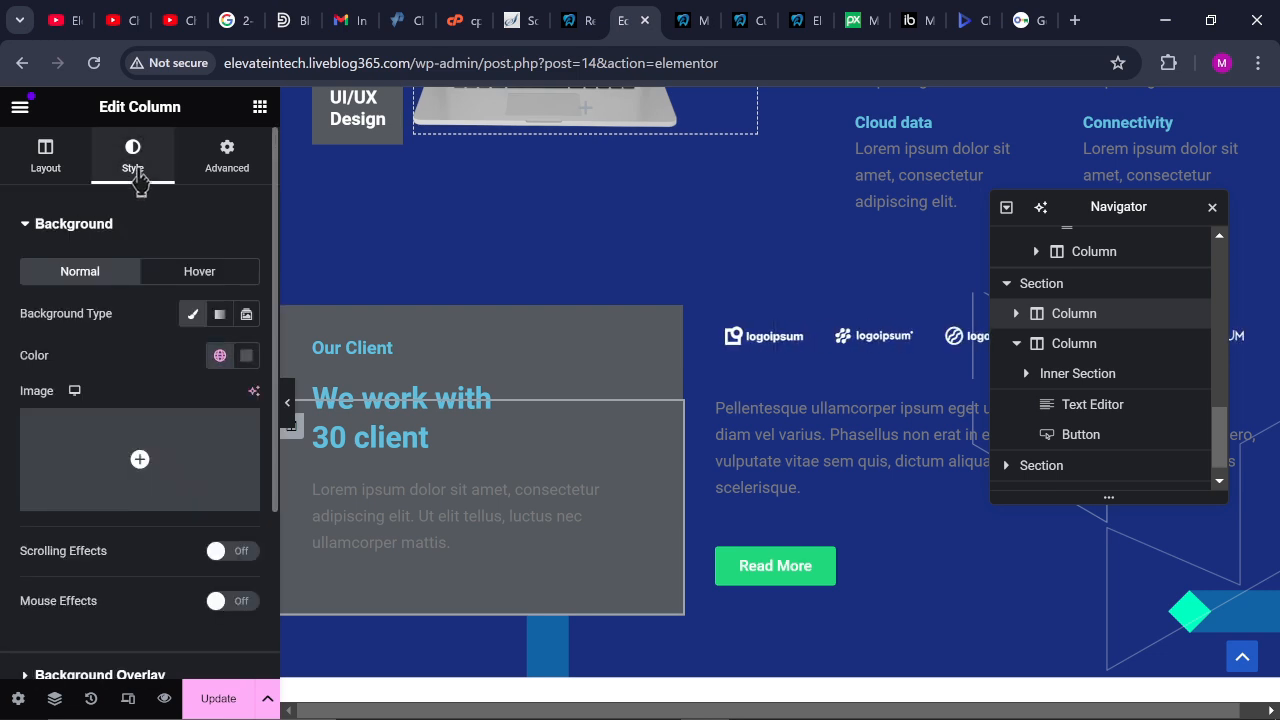
click(245, 356)
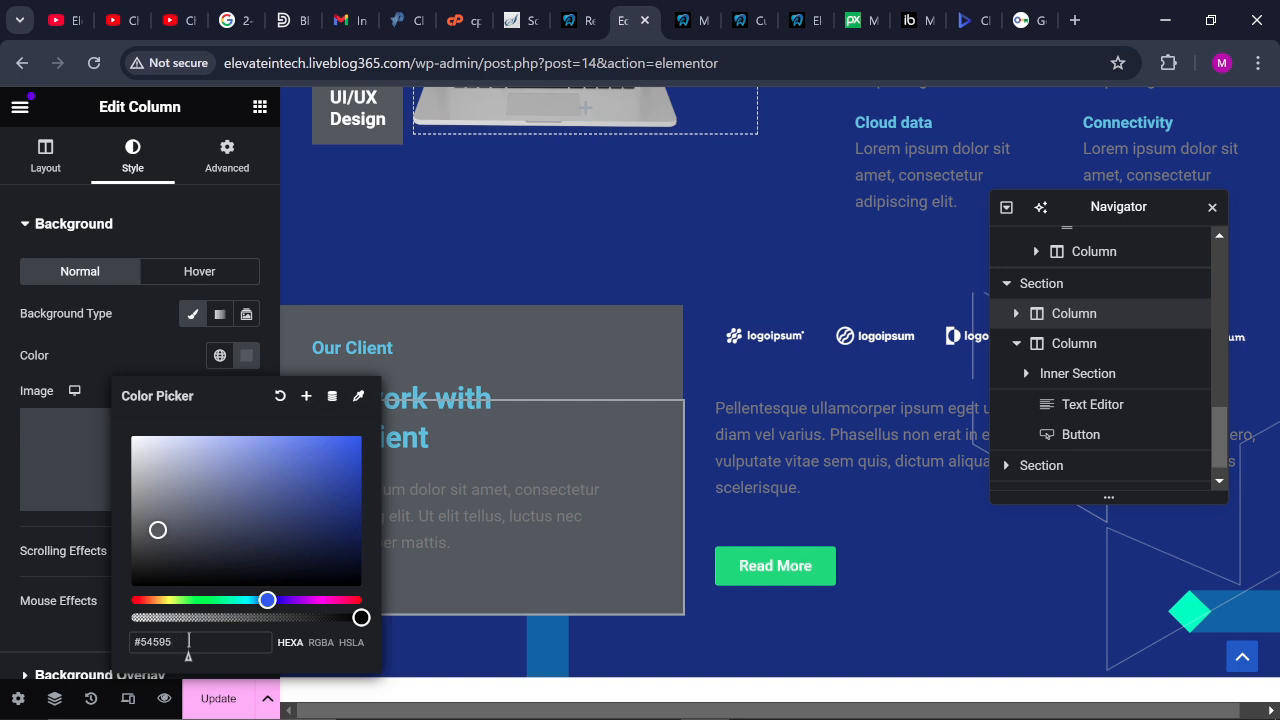
key(BackSpace)
key(BackSpace)
key(BackSpace)
key(BackSpace)
key(BackSpace)
text(073D88)
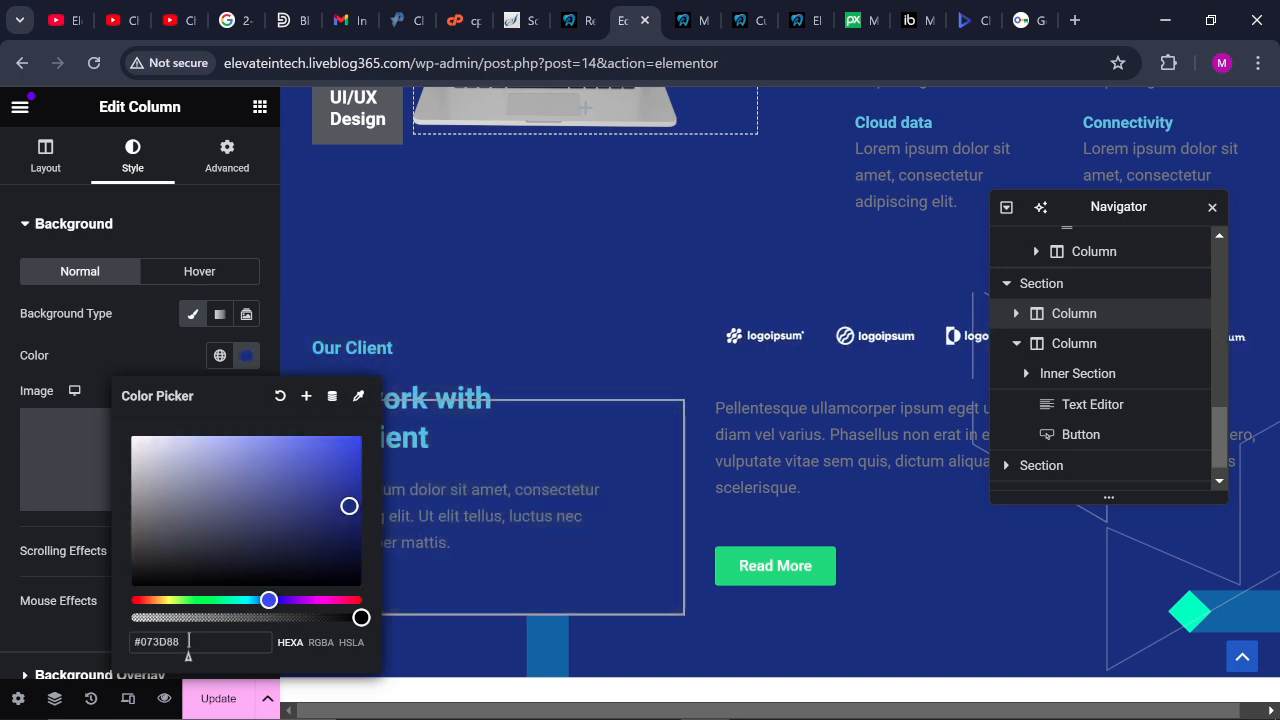
Set the text color of the "We work with 30 client" heading to white, #FFFFFF
click(648, 232)
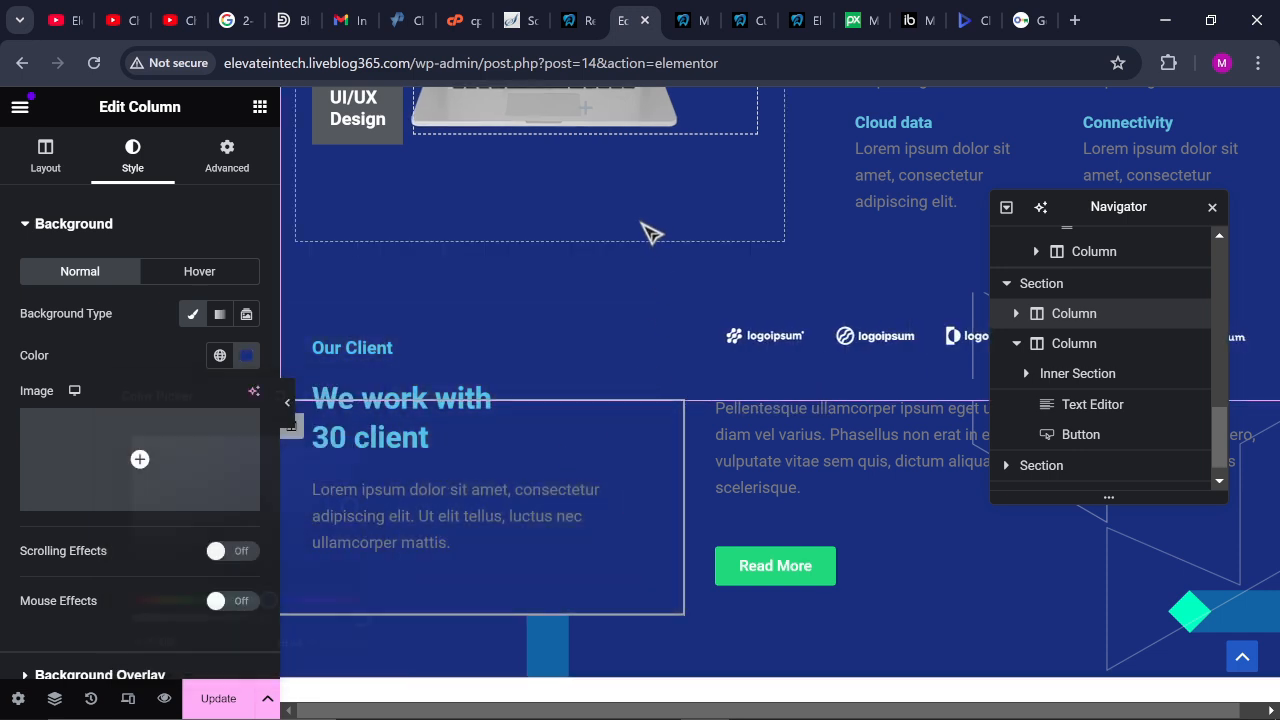
click(405, 415)
click(138, 166)
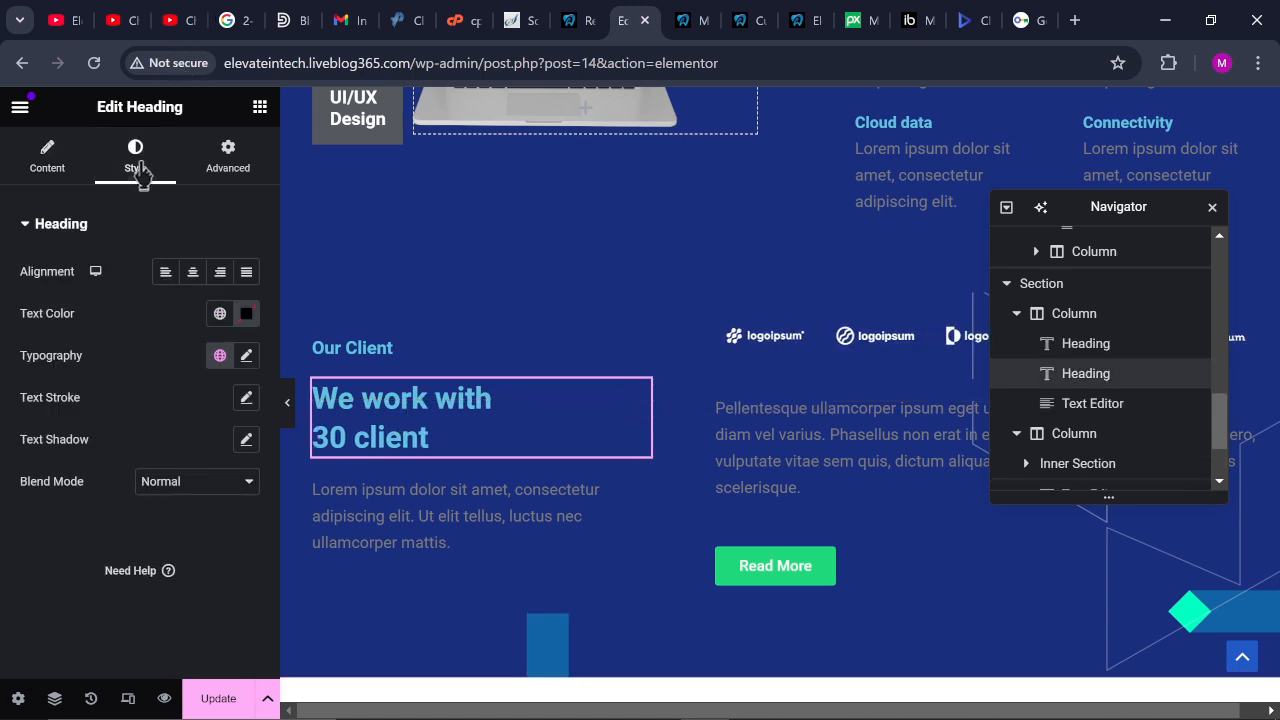
click(246, 313)
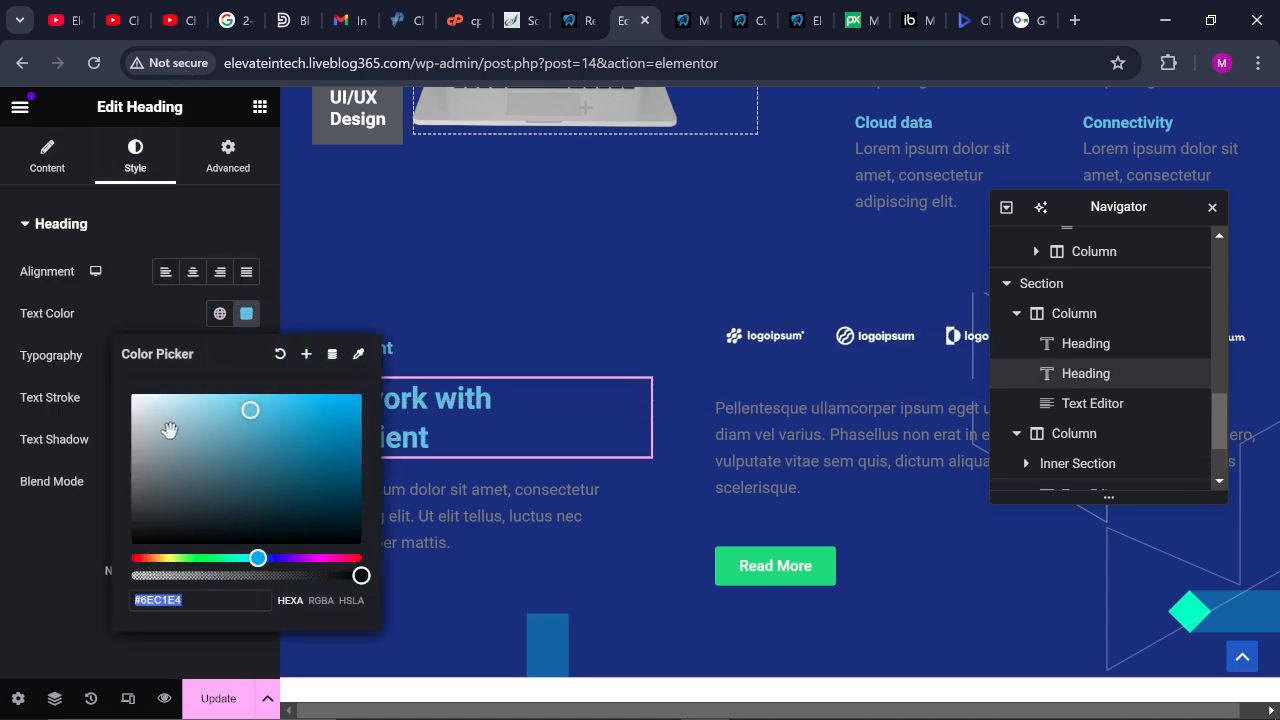
drag(165, 428, 131, 407)
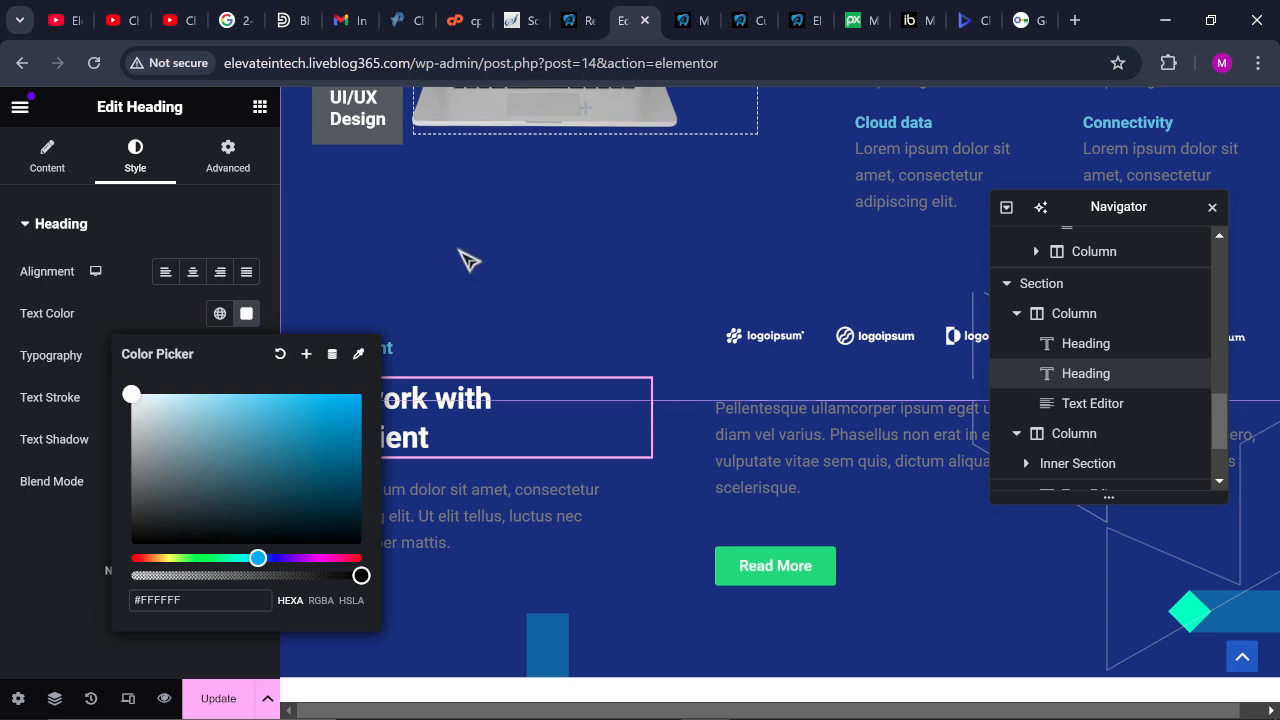
click(466, 260)
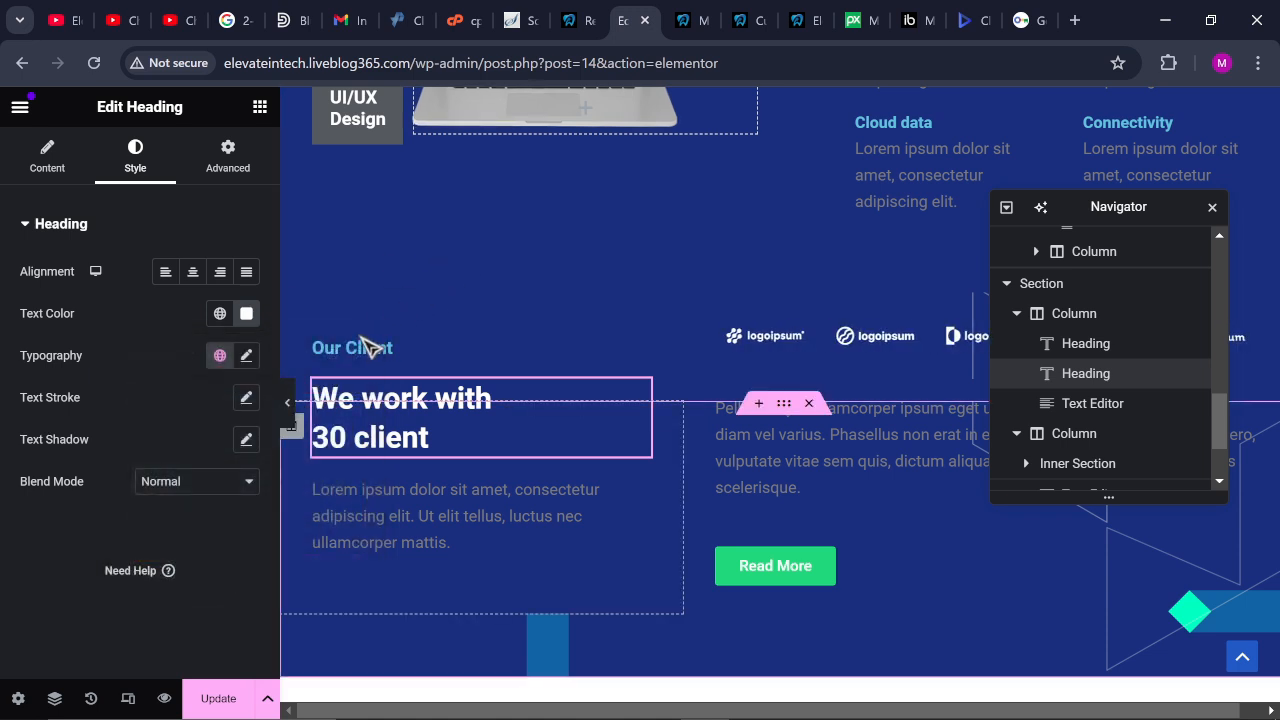
Set the text color of the "Our Client" heading to white and save the page changes
click(387, 350)
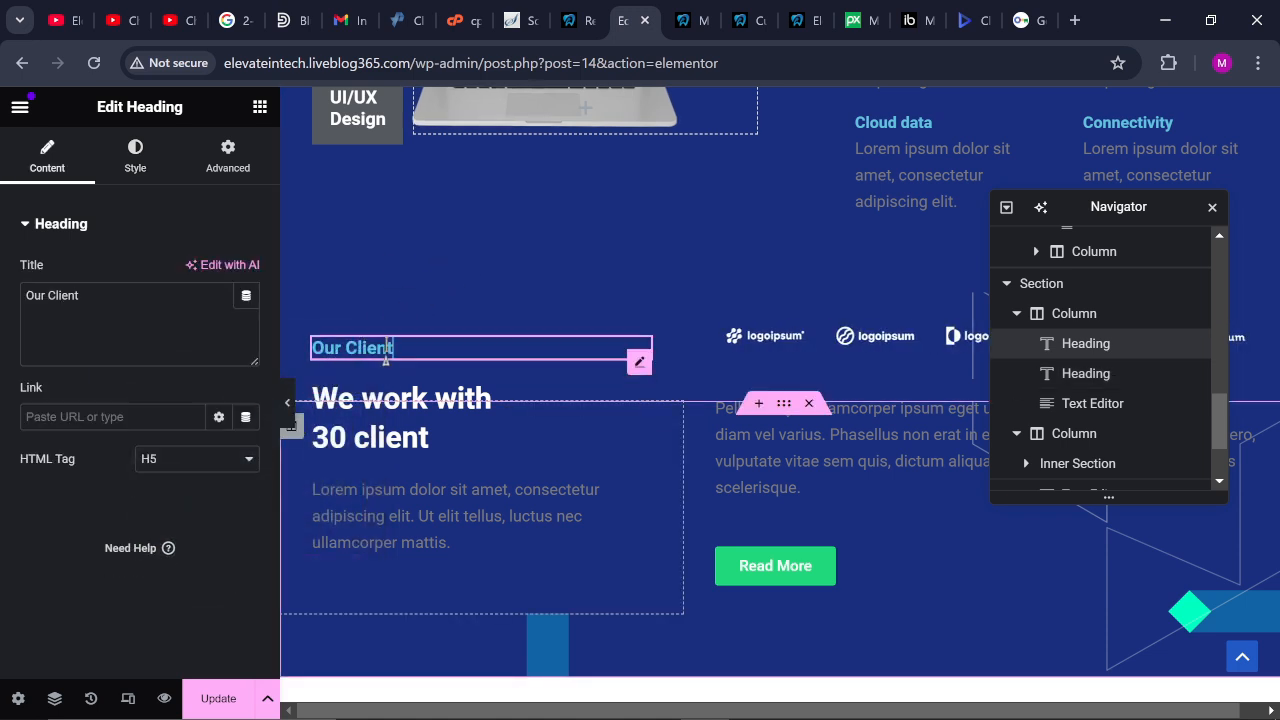
click(136, 160)
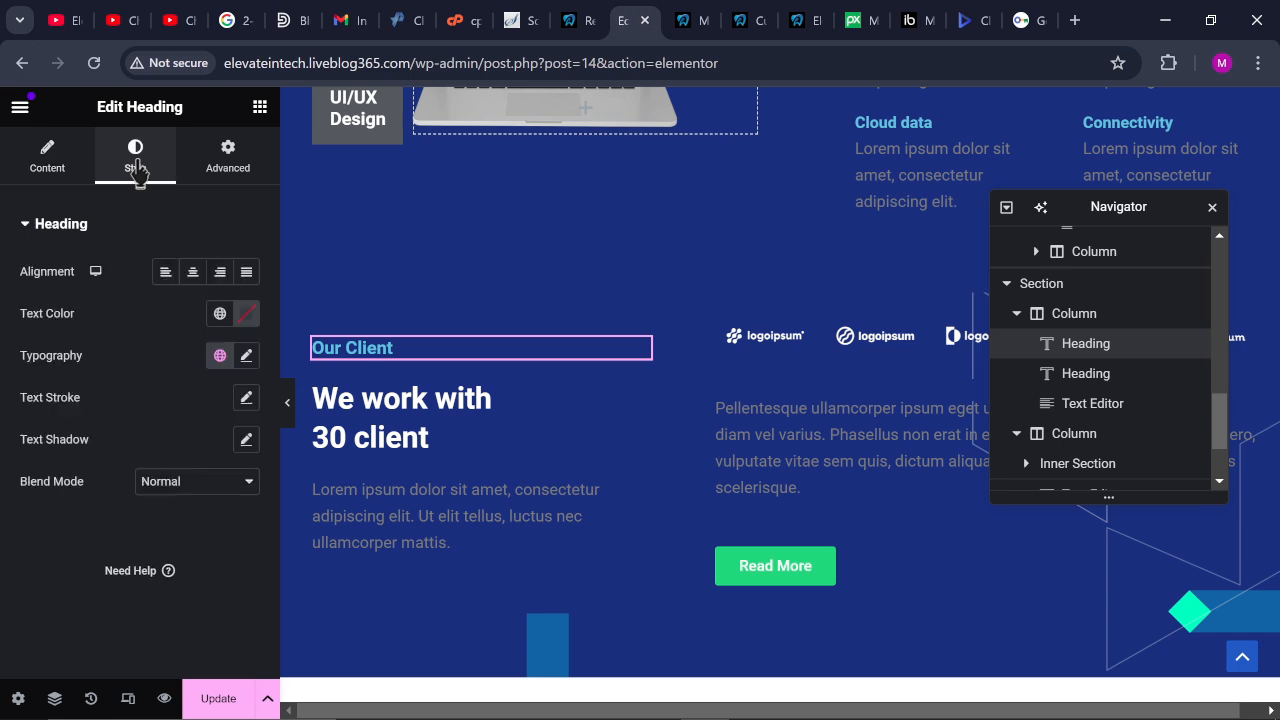
click(246, 316)
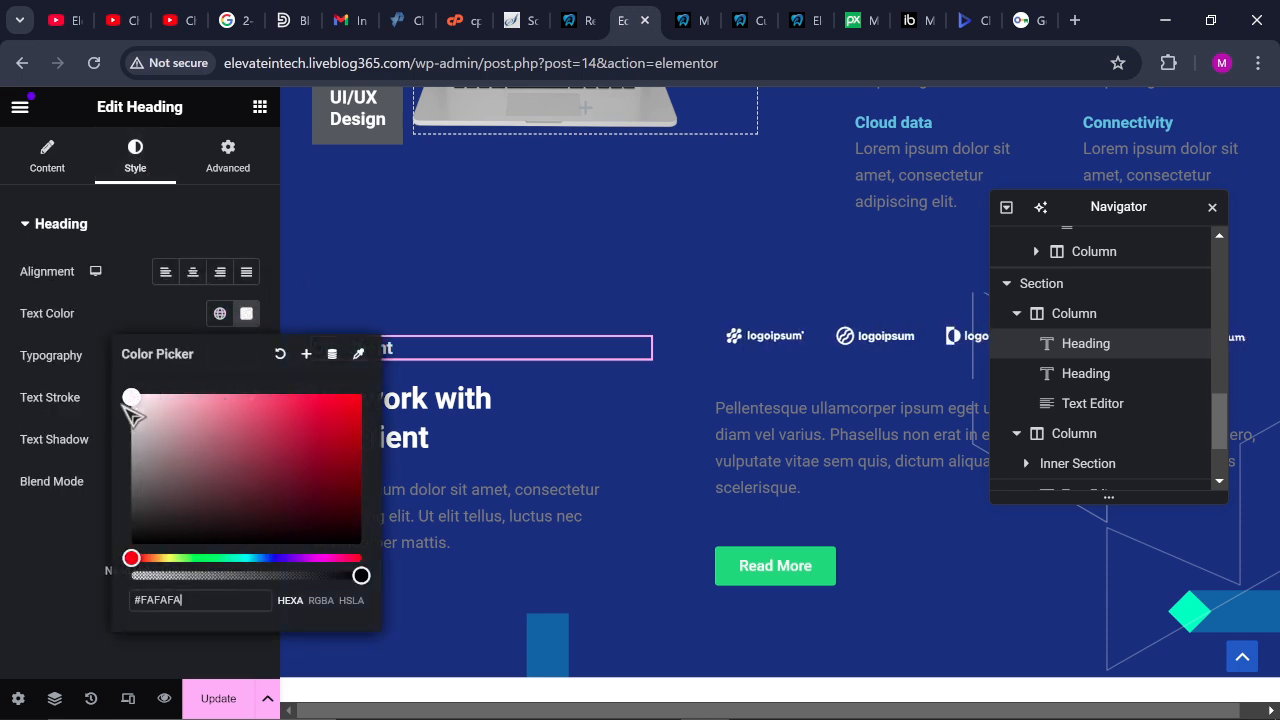
key(Escape)
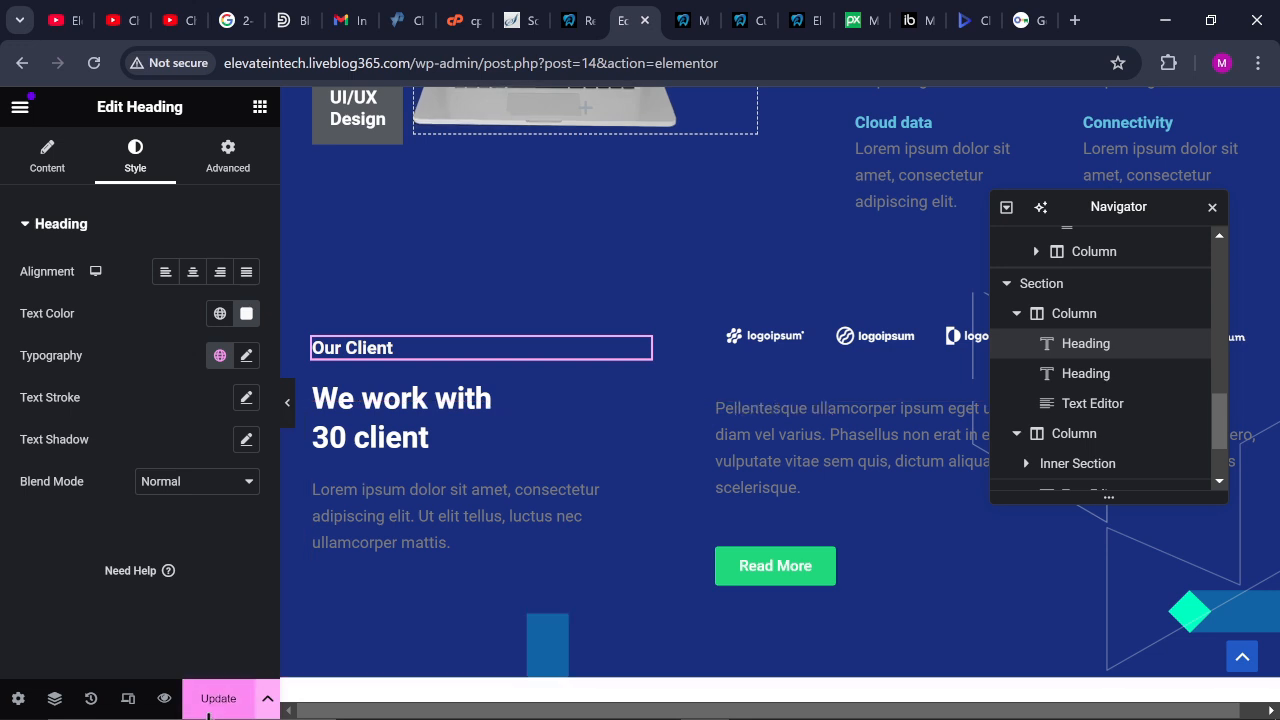
click(208, 710)
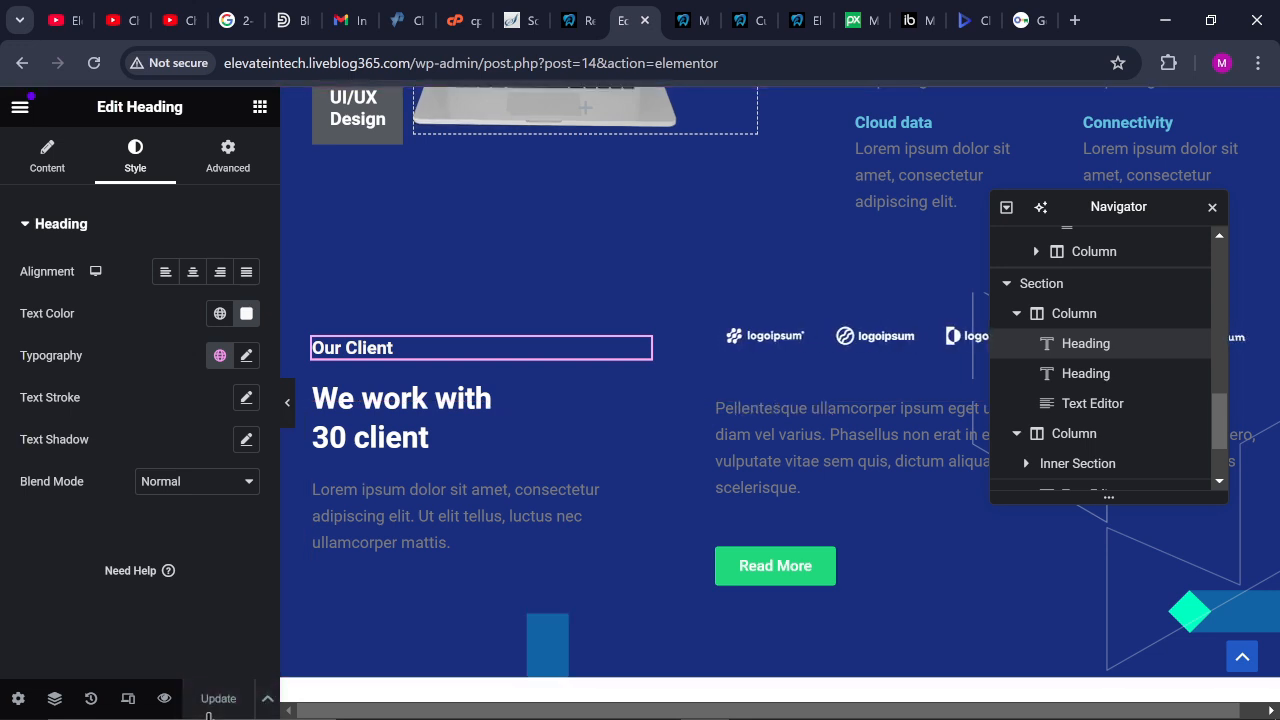
Reload the live homepage and review its sections from the hero down to the "Get in touch now" banner
click(806, 21)
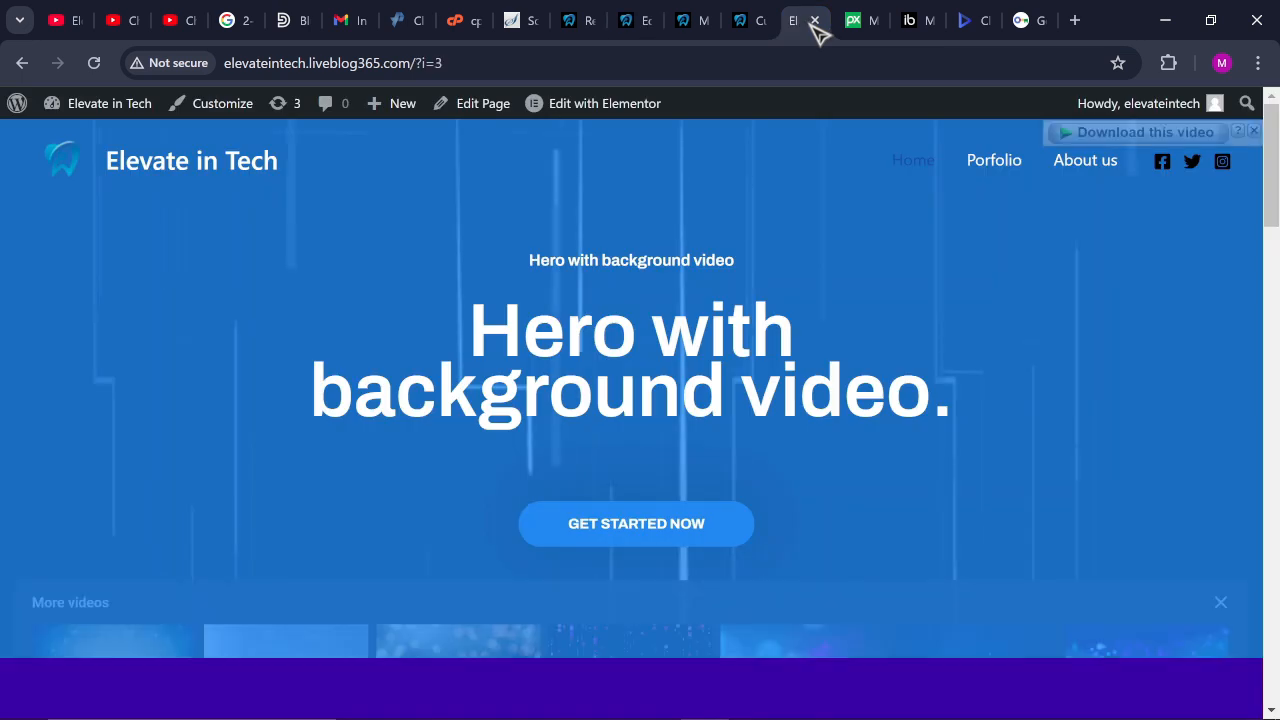
click(112, 70)
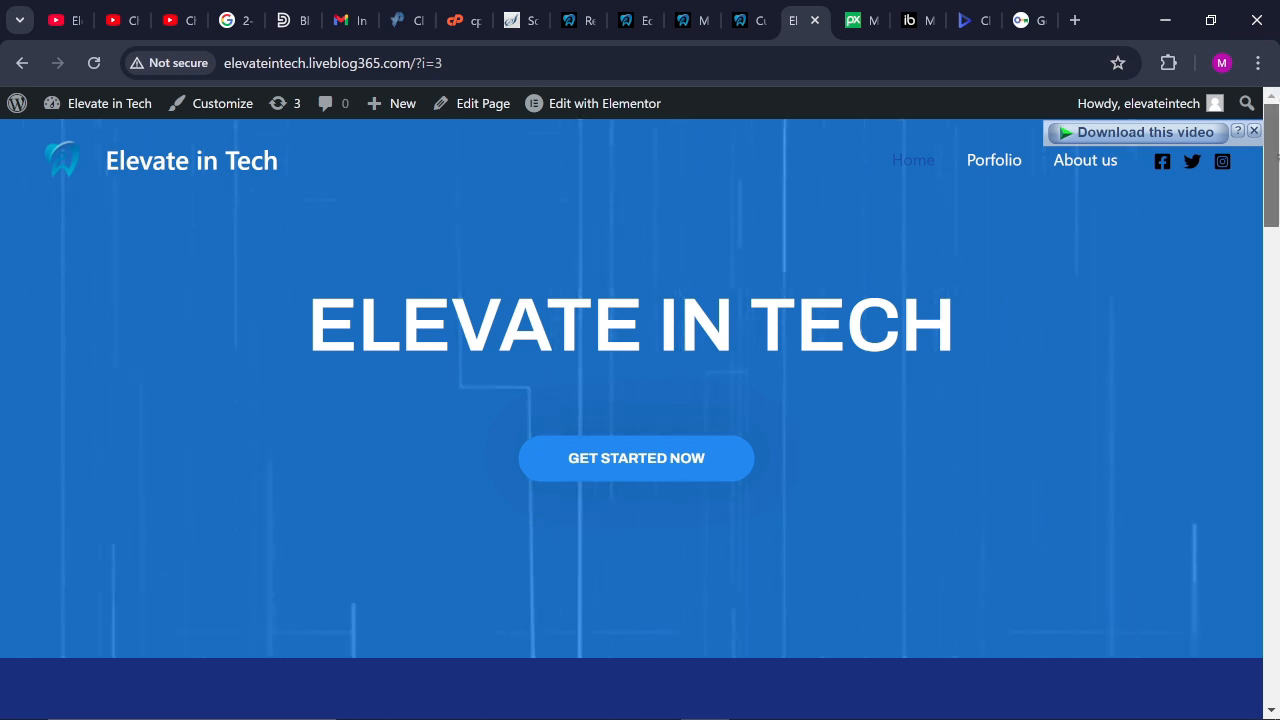
drag(1272, 140, 1249, 100)
drag(1253, 148, 1251, 71)
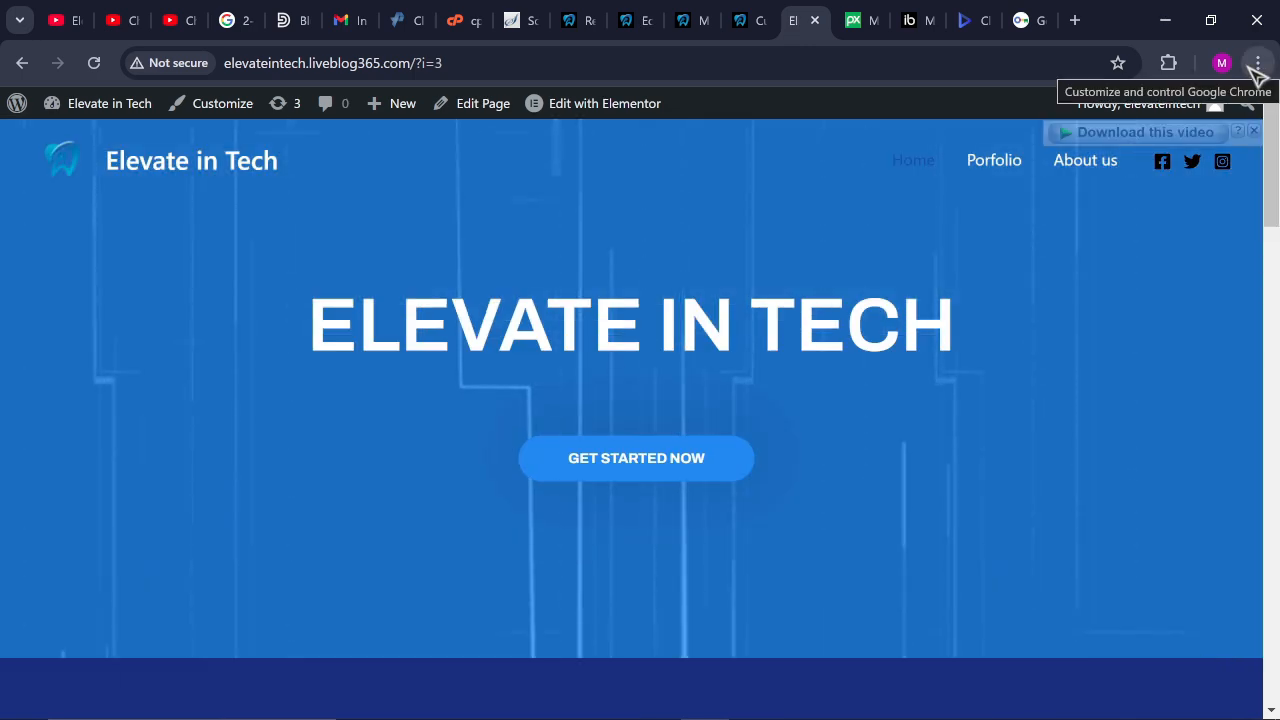
drag(1276, 174, 1277, 292)
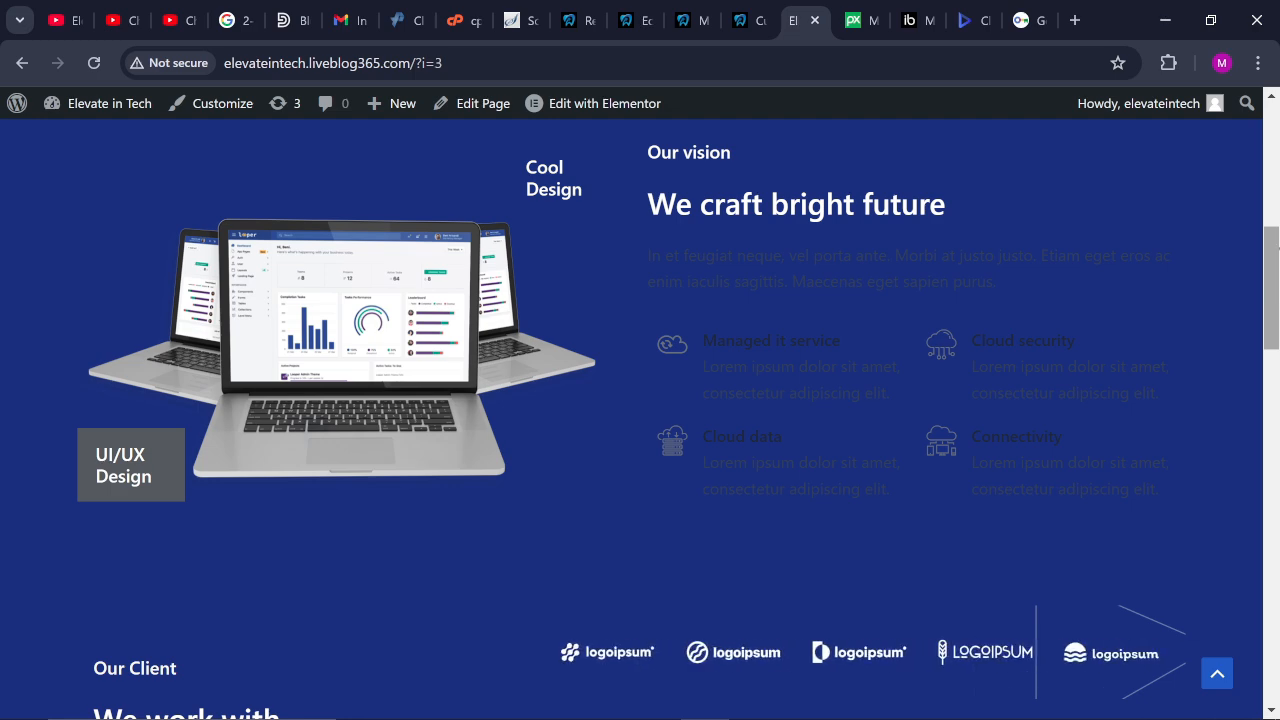
drag(1272, 272, 1277, 130)
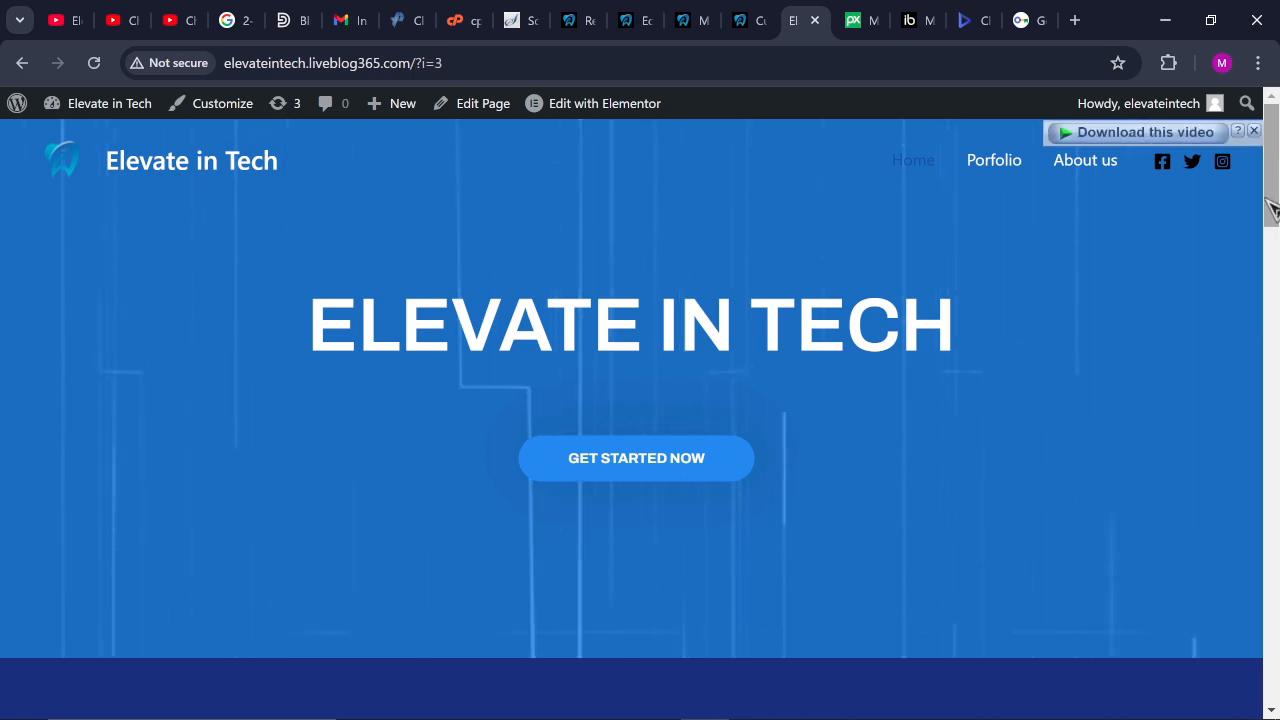
drag(1276, 213, 1276, 668)
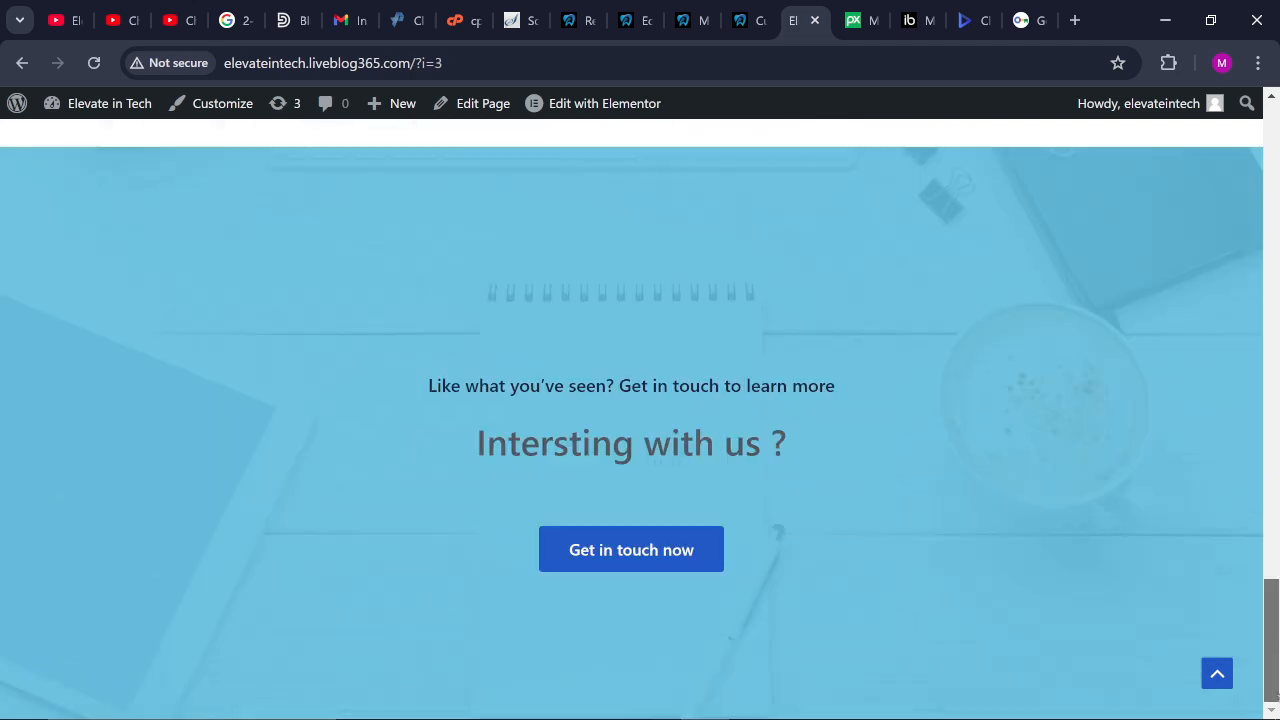
right_click(1258, 668)
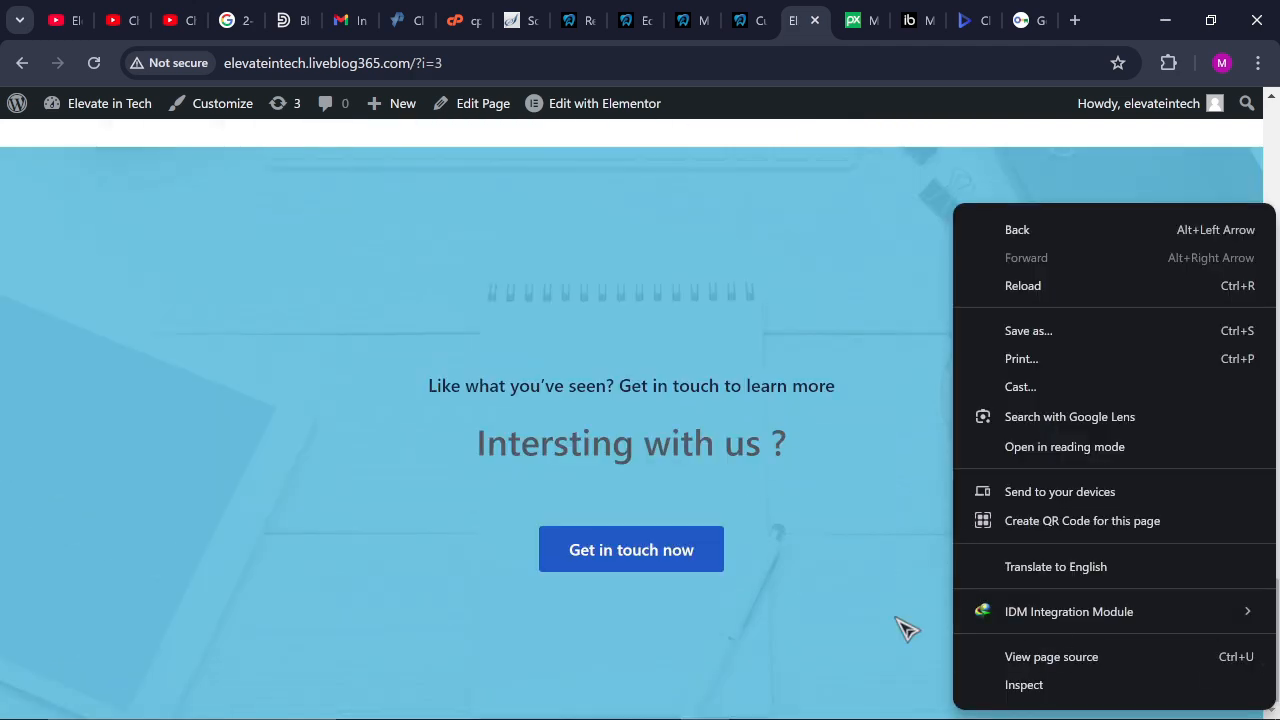
click(828, 605)
drag(1256, 583, 1168, 63)
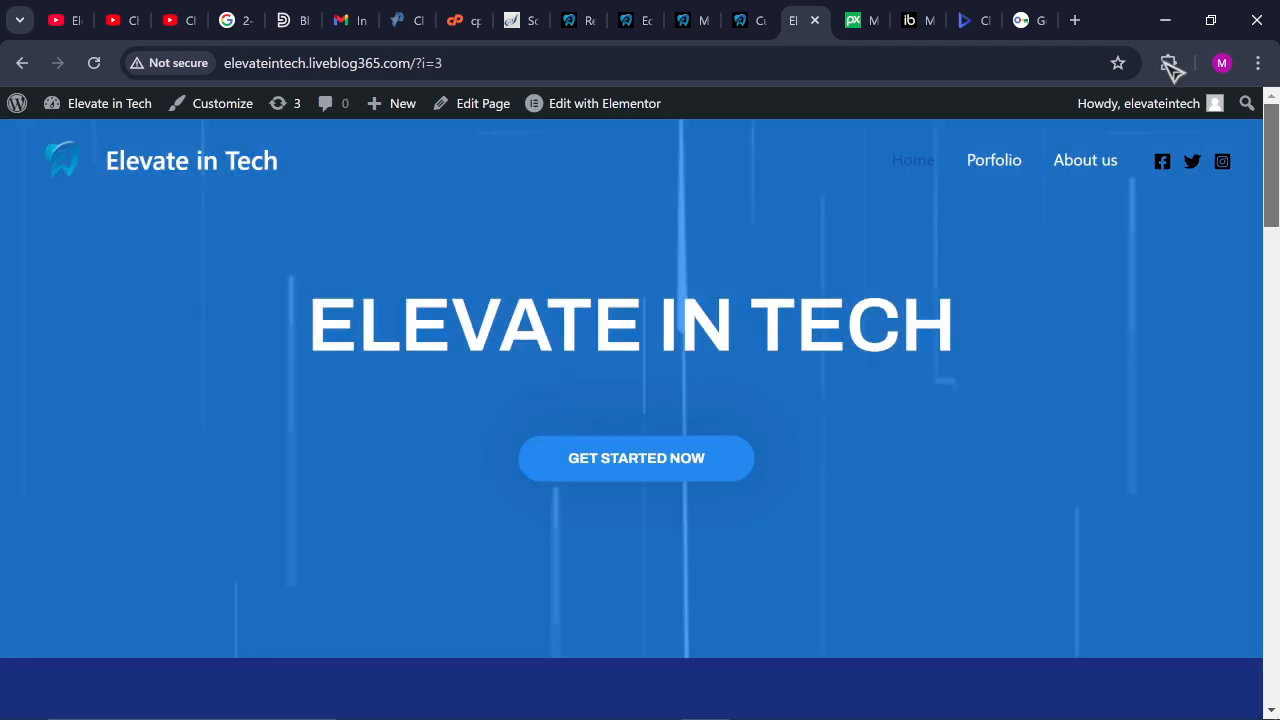
Open the settings of the installed Elementor Header & Footer Builder plugin in a new browser tab
click(588, 22)
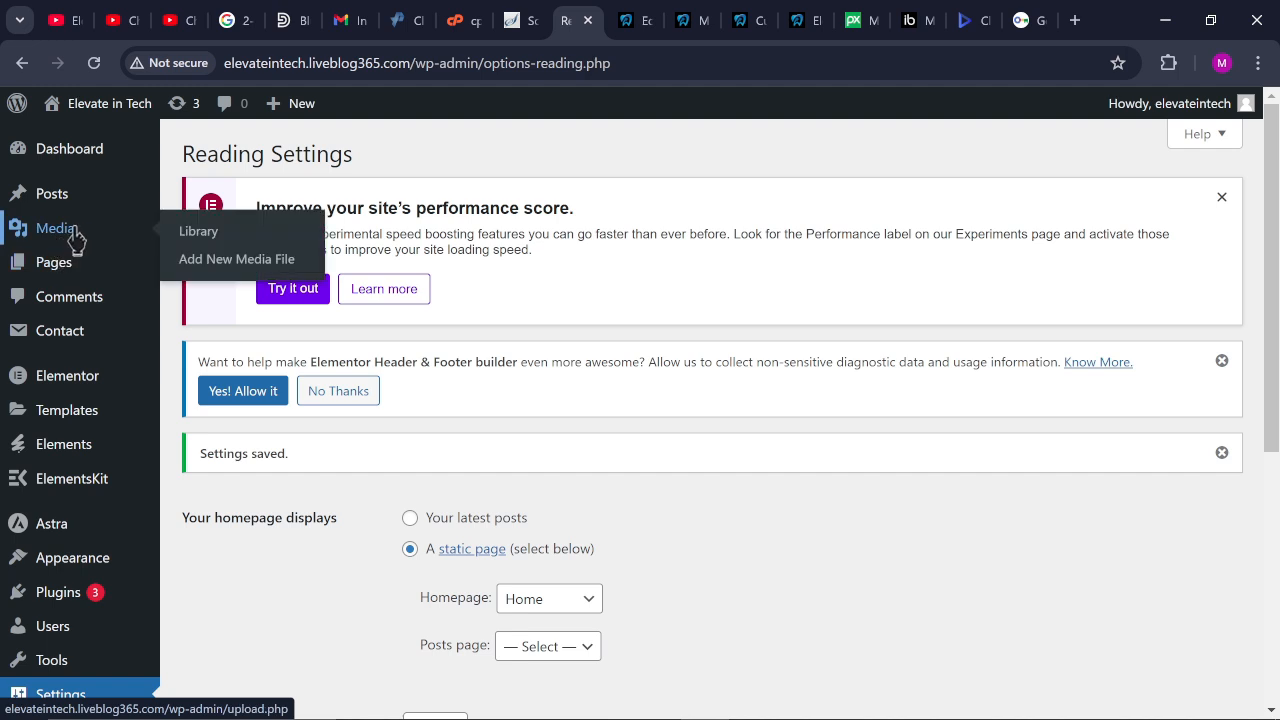
mouse_move(72, 596)
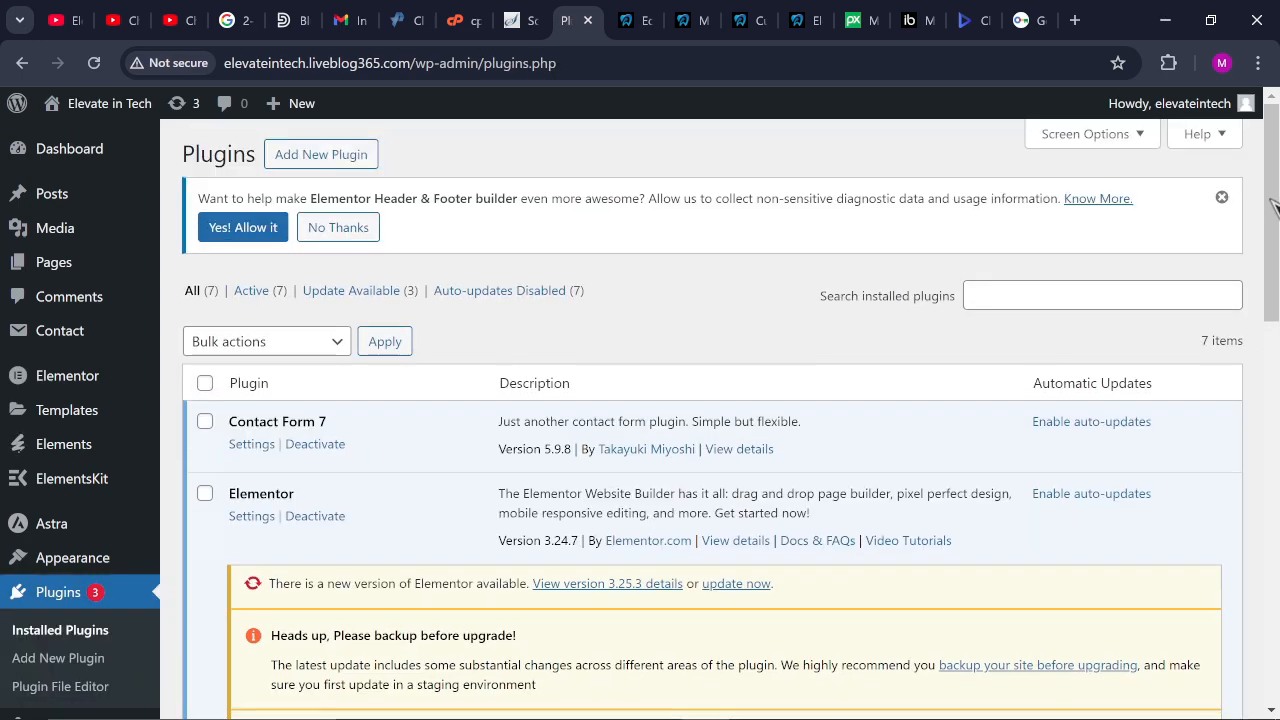
drag(1272, 205, 1260, 420)
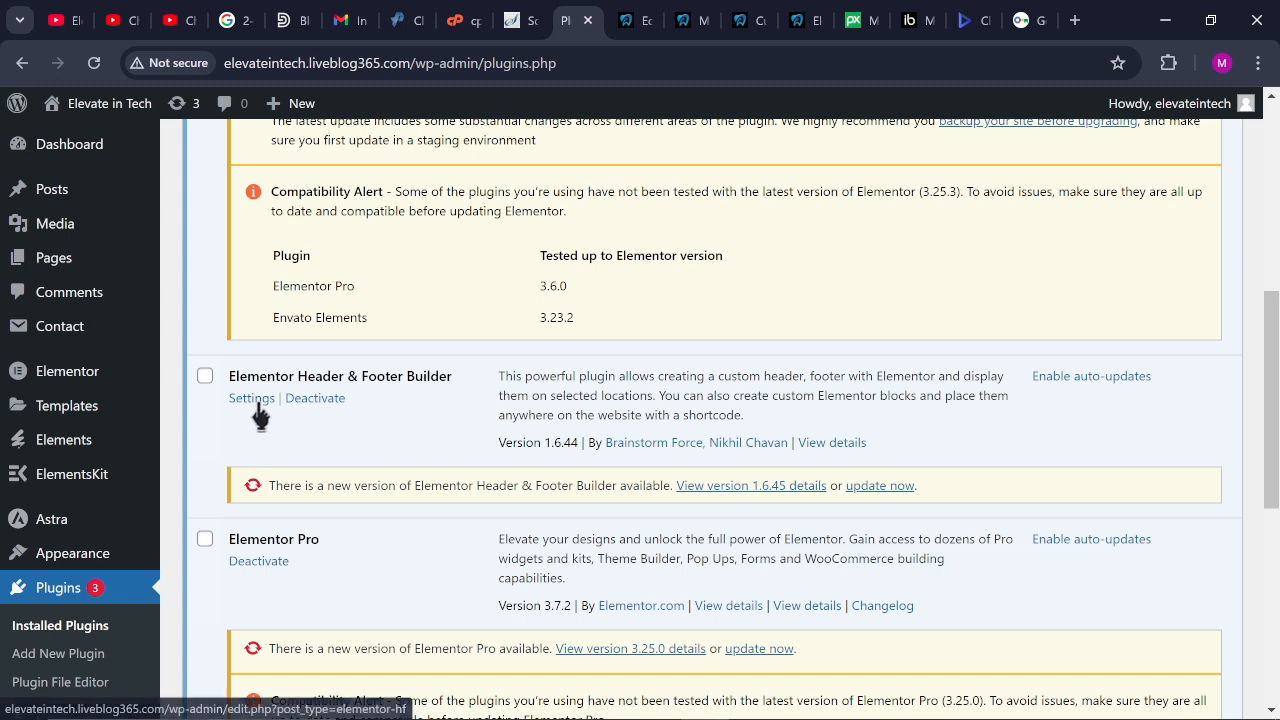
right_click(257, 401)
click(352, 429)
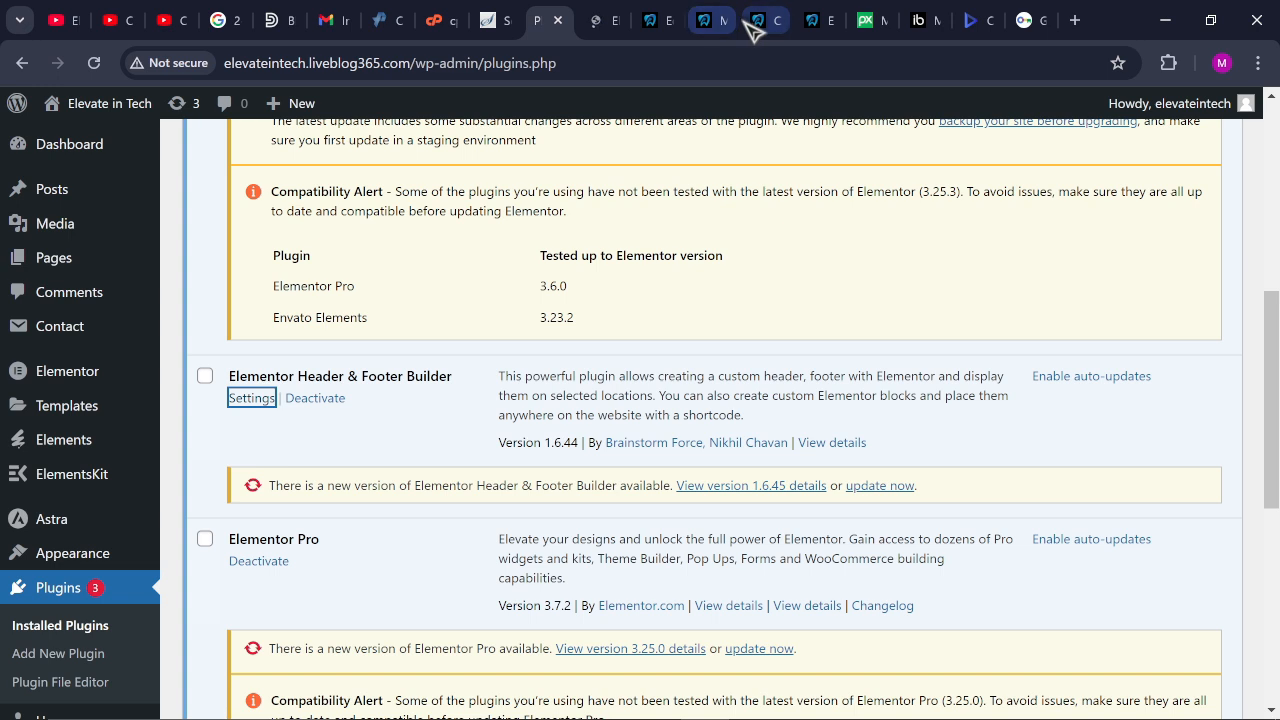
click(597, 25)
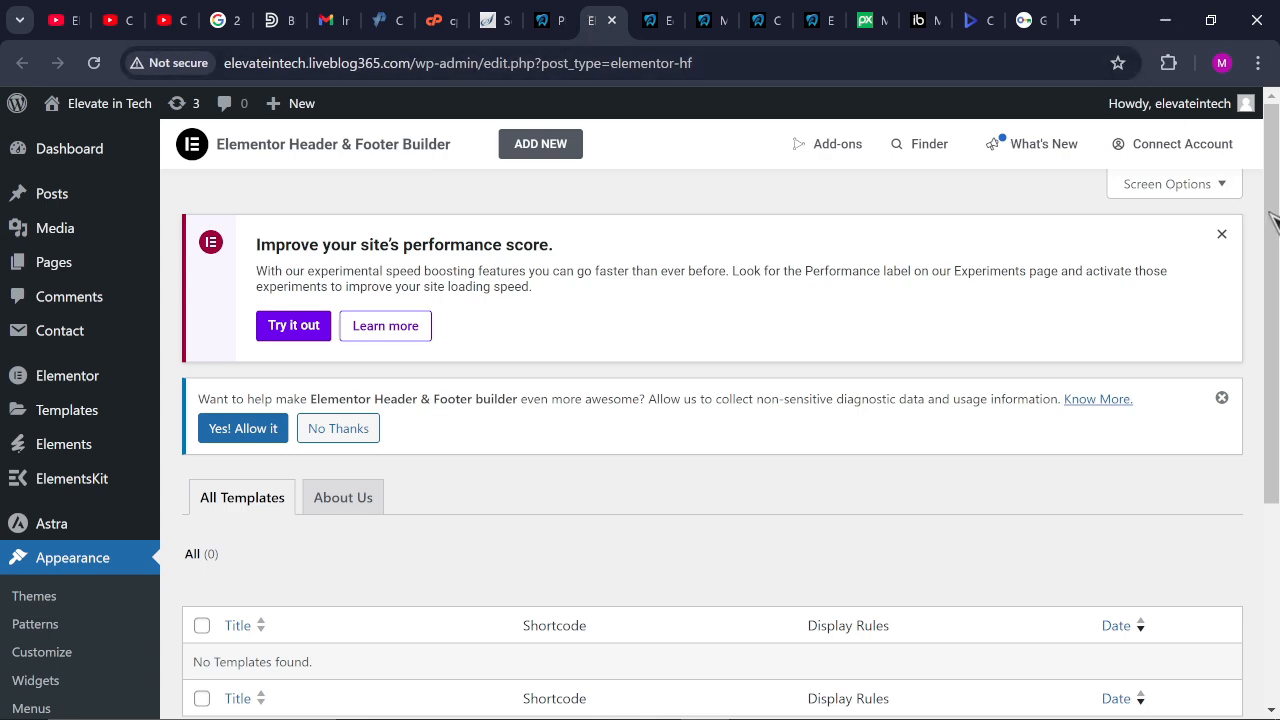
Add a new header and footer template, skipping the introductory questionnaire, and title it "footer"
scroll(1268, 216, down, 2)
scroll(1262, 214, up, 2)
click(557, 152)
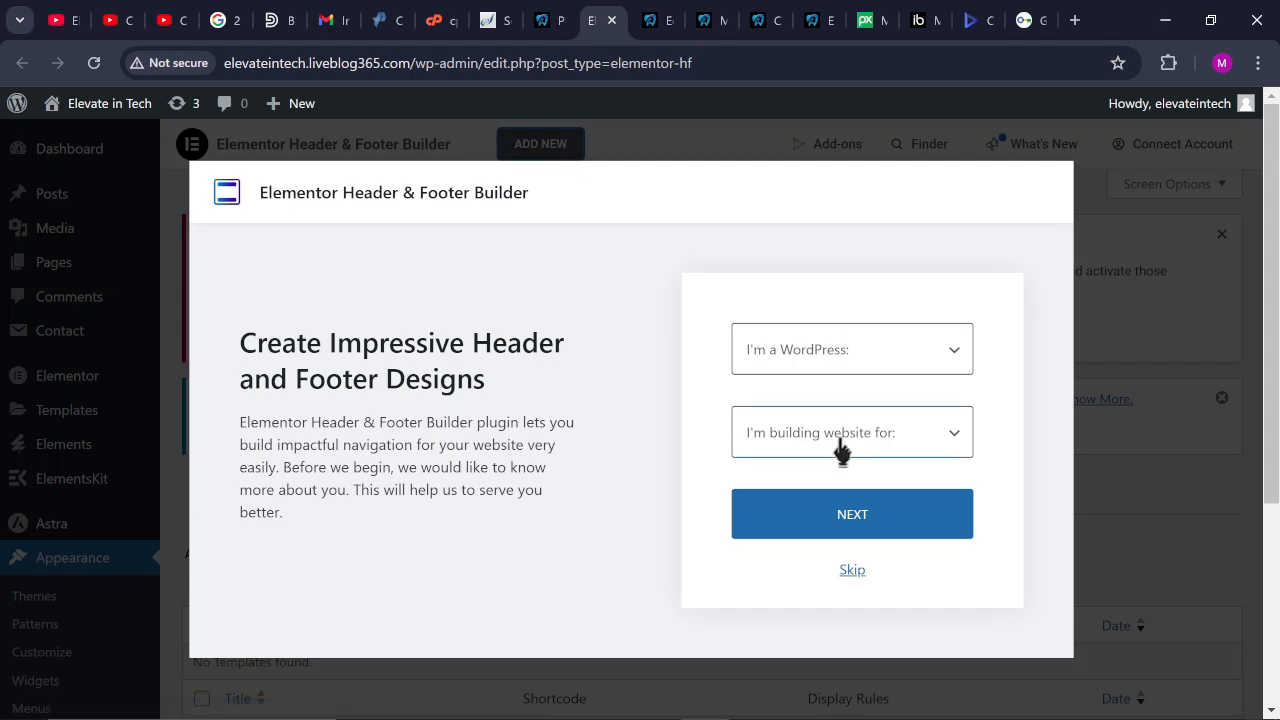
click(851, 570)
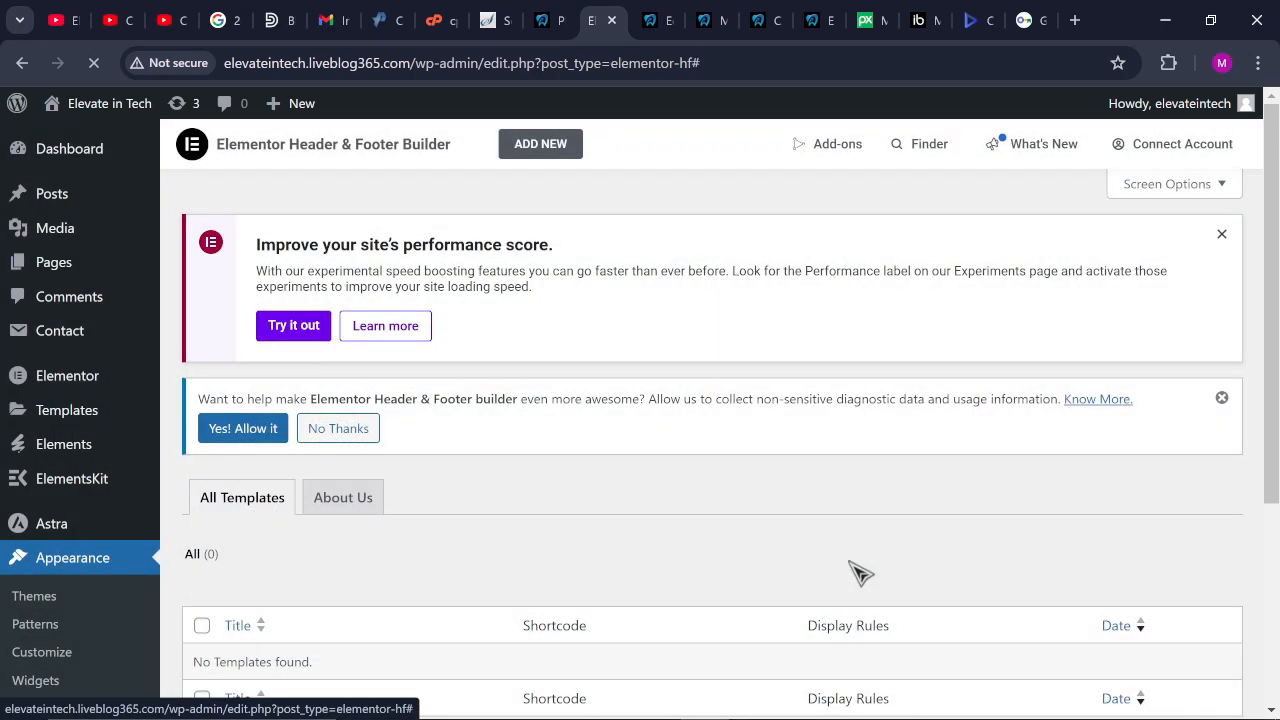
click(540, 143)
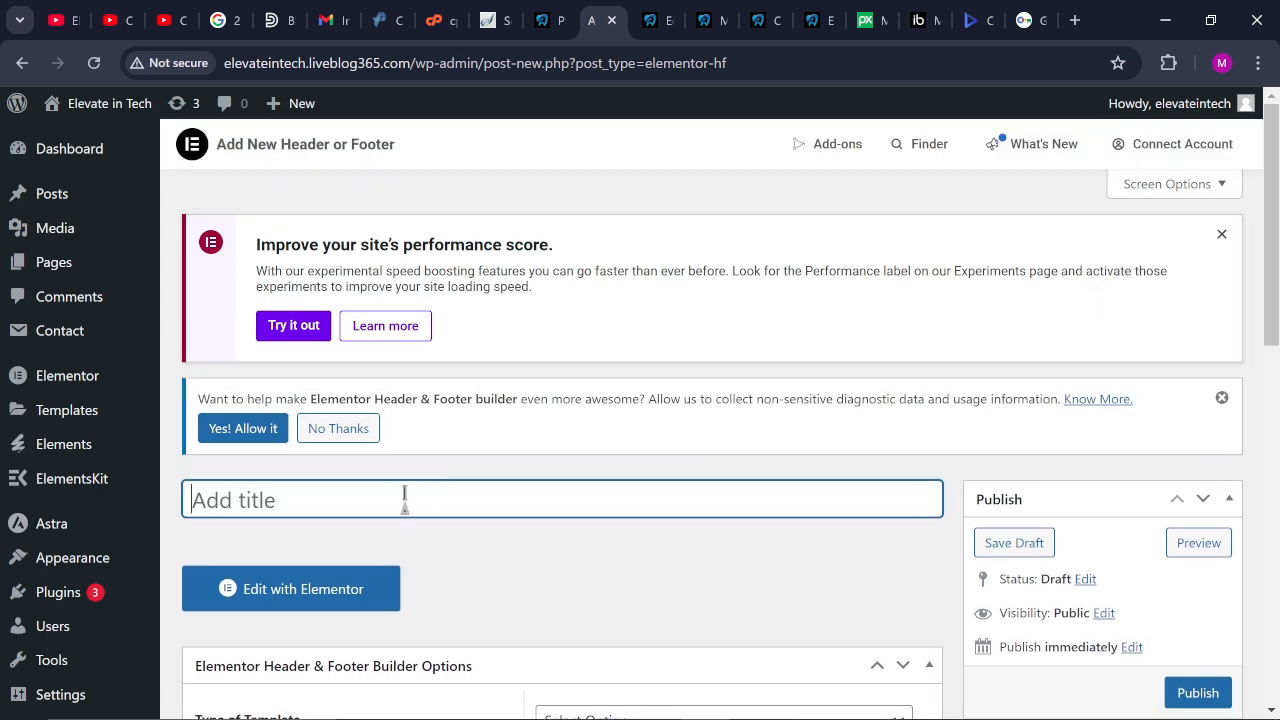
text(f)
key(BackSpace)
text(foote)
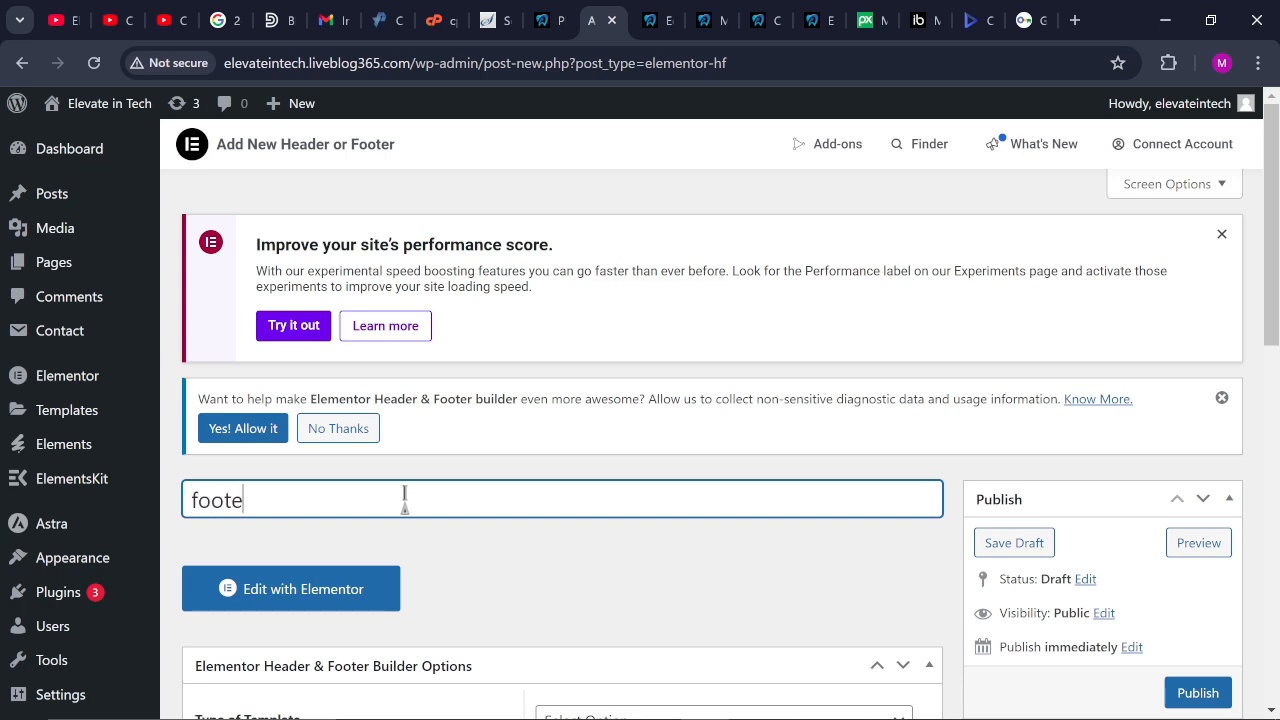
text(r)
Set the template type to Footer with display on the Entire Website, and publish the template
drag(1274, 340, 1266, 486)
right_click(1264, 482)
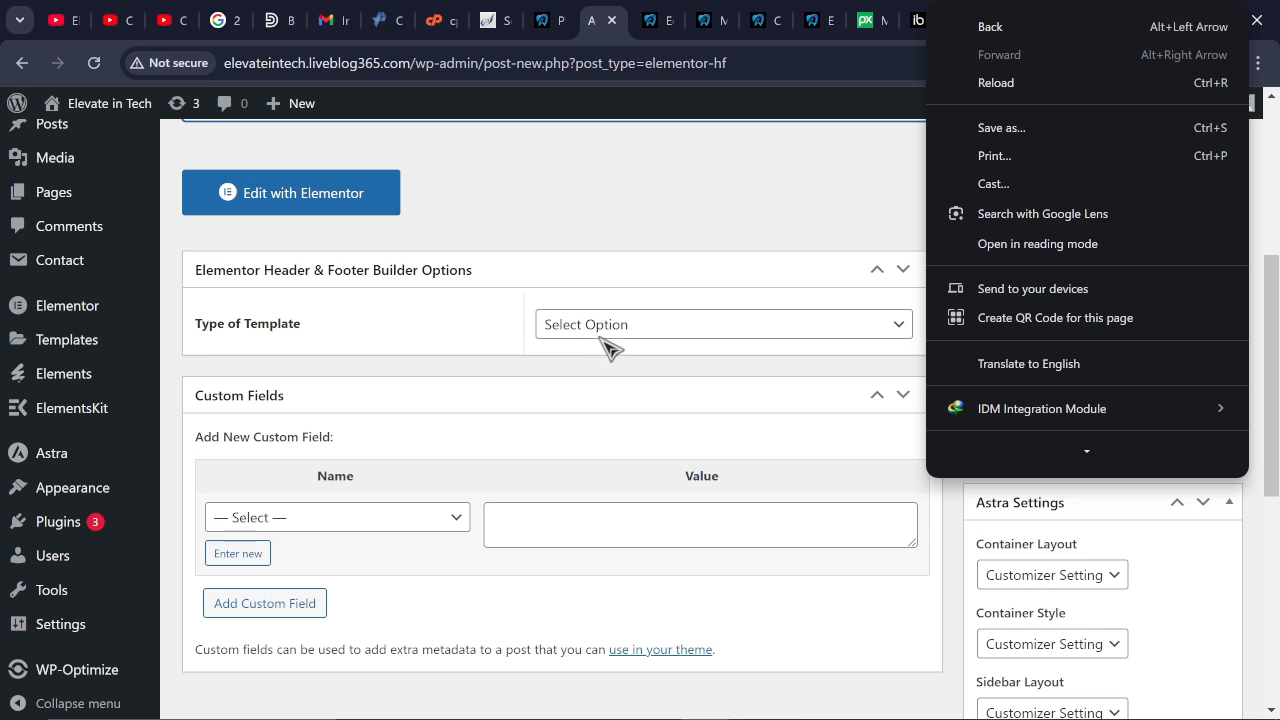
click(601, 337)
click(566, 434)
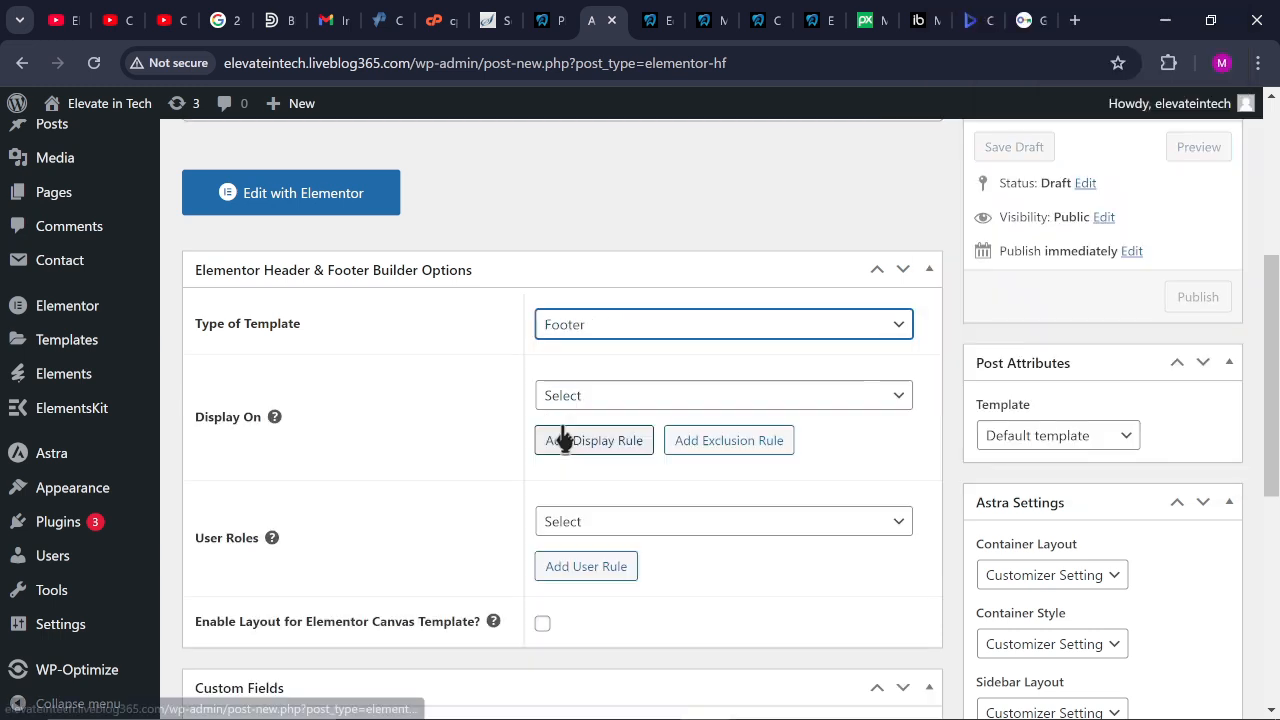
click(684, 400)
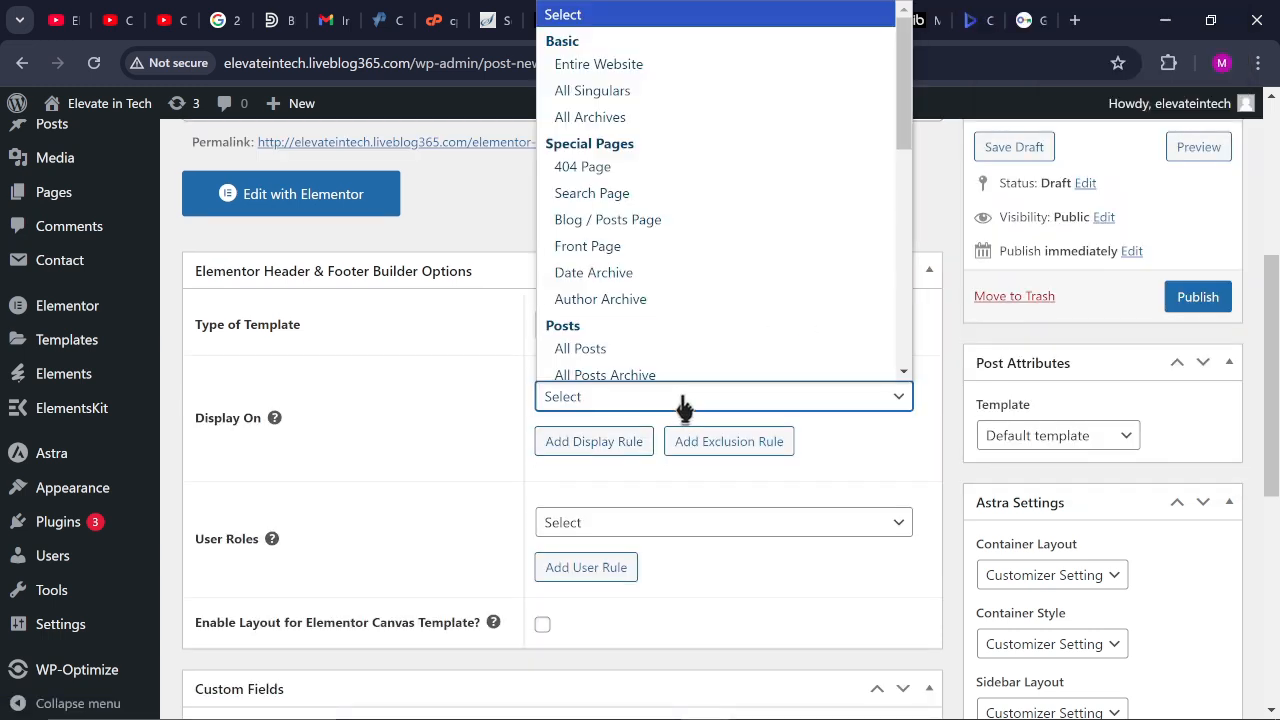
click(680, 66)
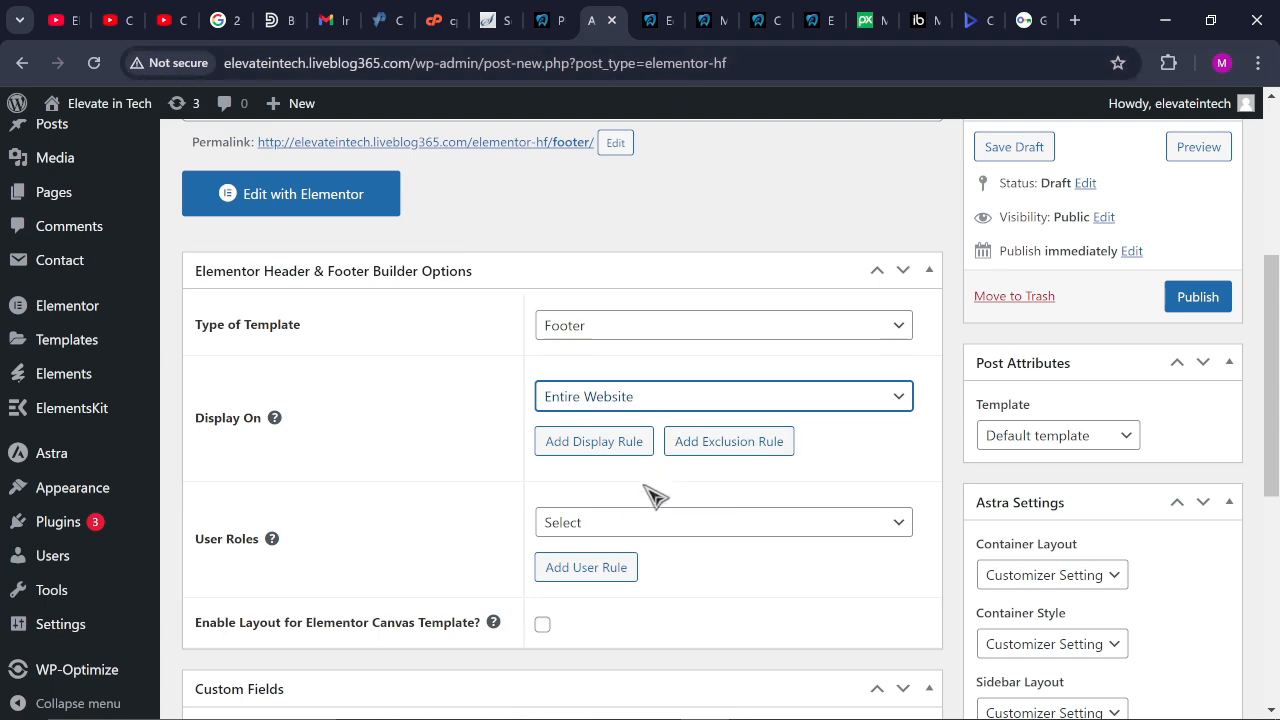
mouse_move(1274, 272)
mouse_down()
mouse_move(1271, 443)
mouse_move(1274, 261)
mouse_up()
click(1200, 336)
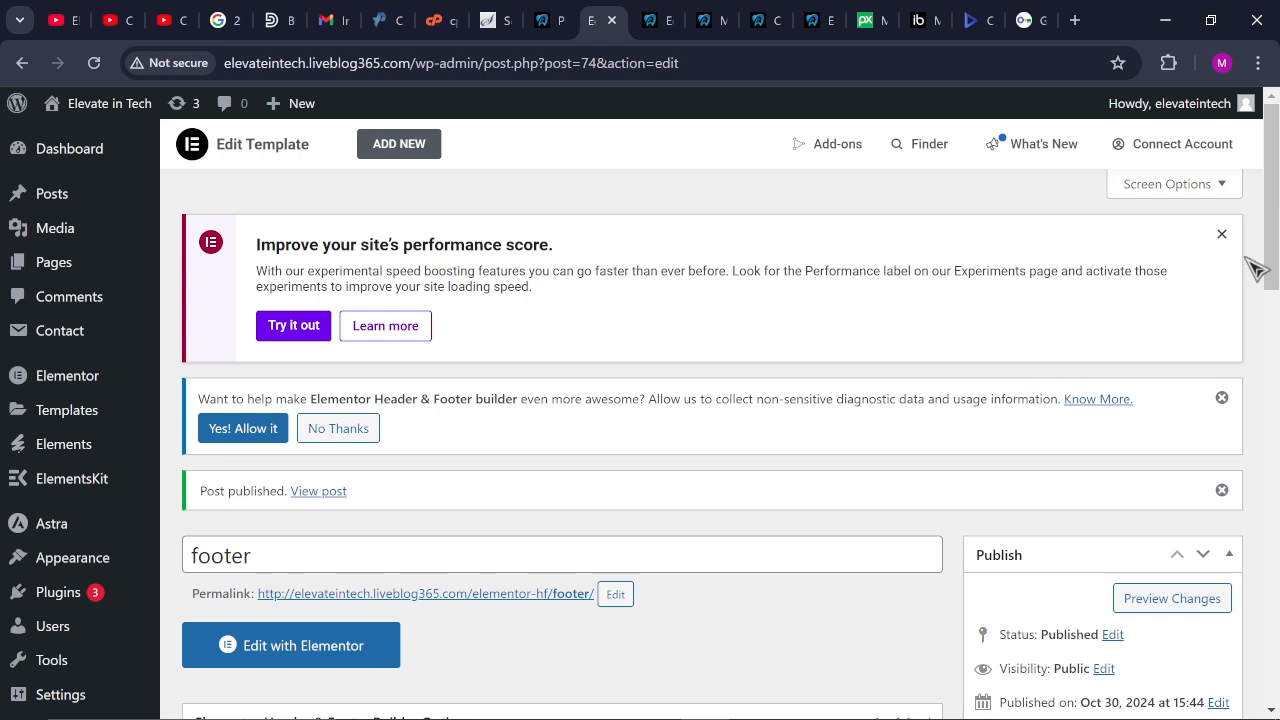
Edit the footer template with Elementor and open the library of installed template kits
drag(1258, 268, 1258, 355)
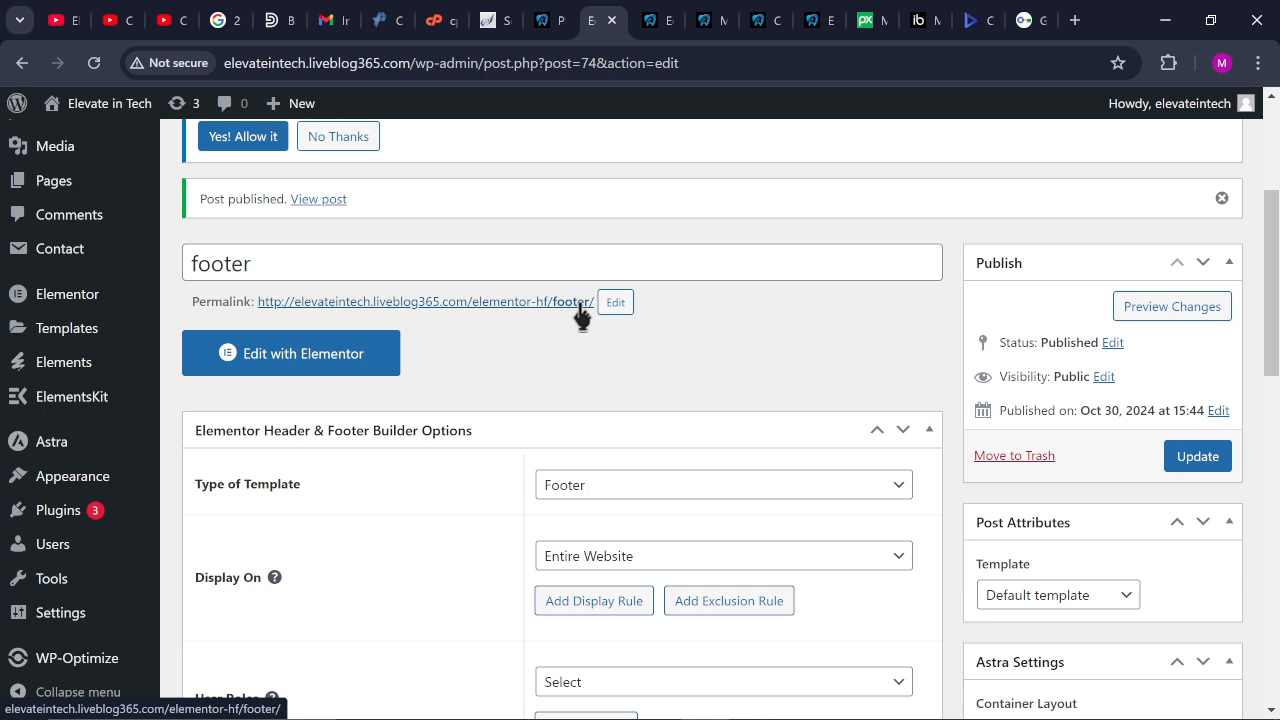
click(262, 355)
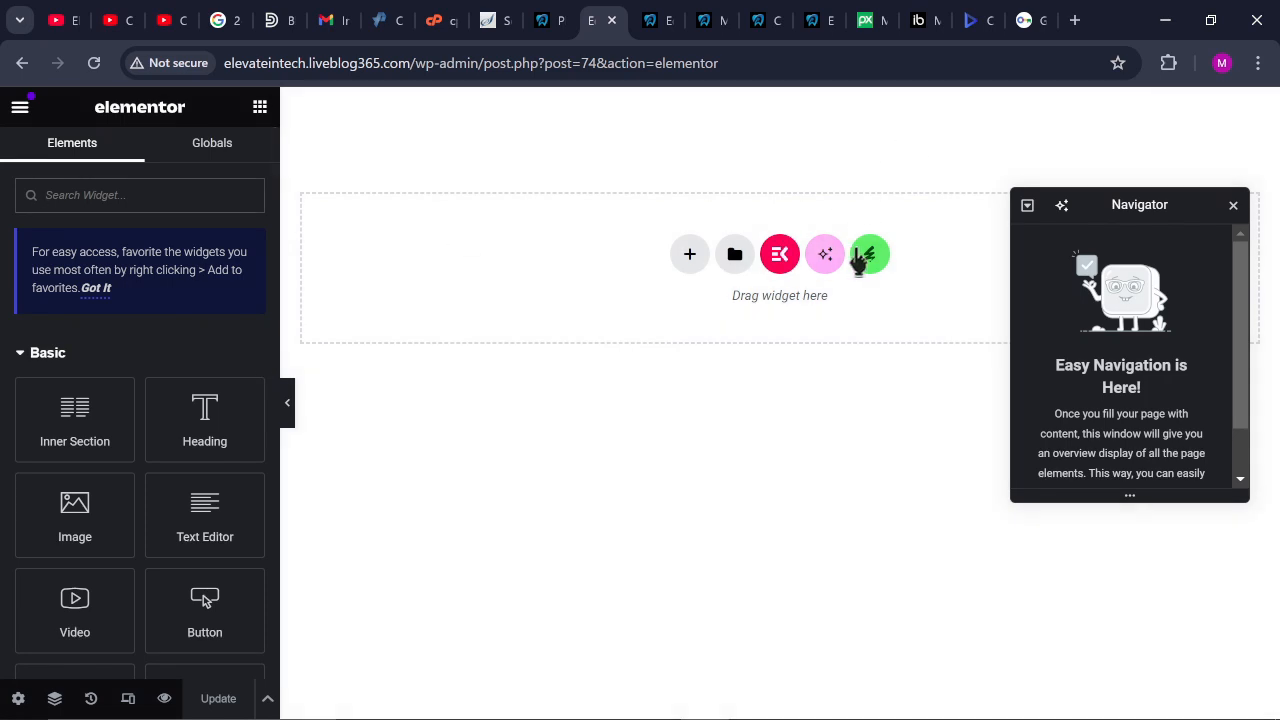
click(872, 255)
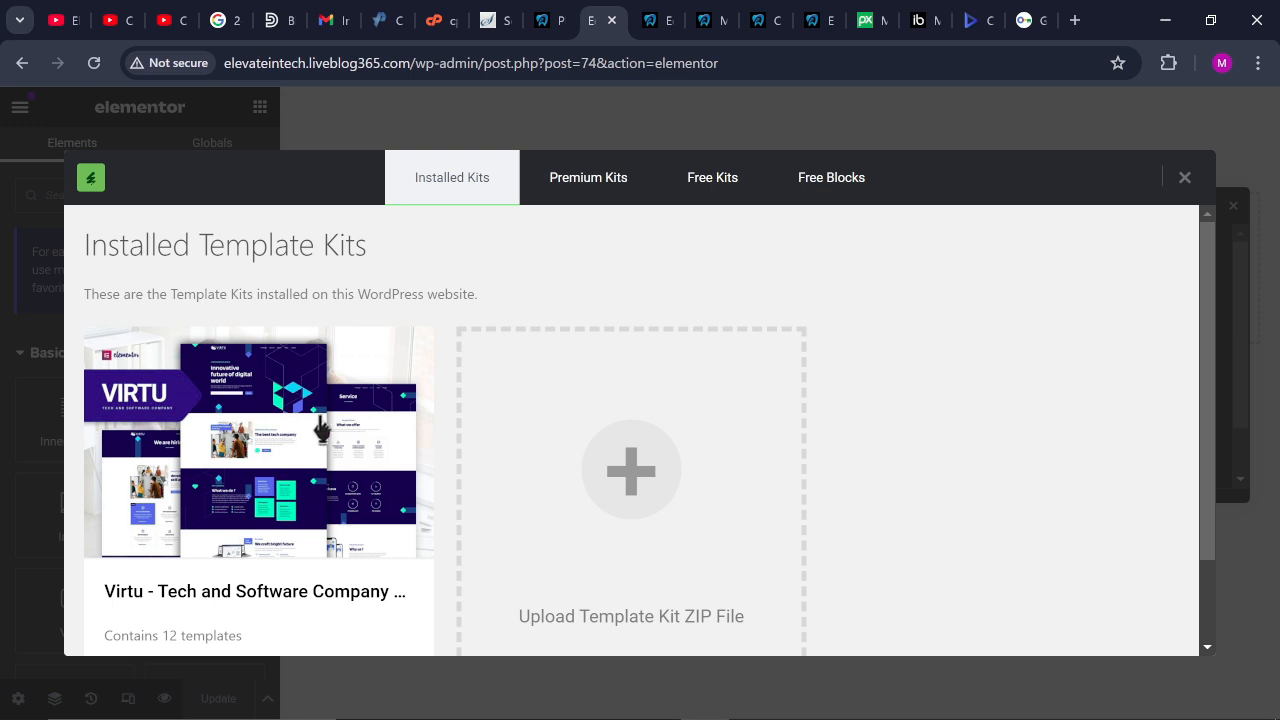
Insert the Footer template from the installed Virtu - Tech and Software Company kit
click(334, 429)
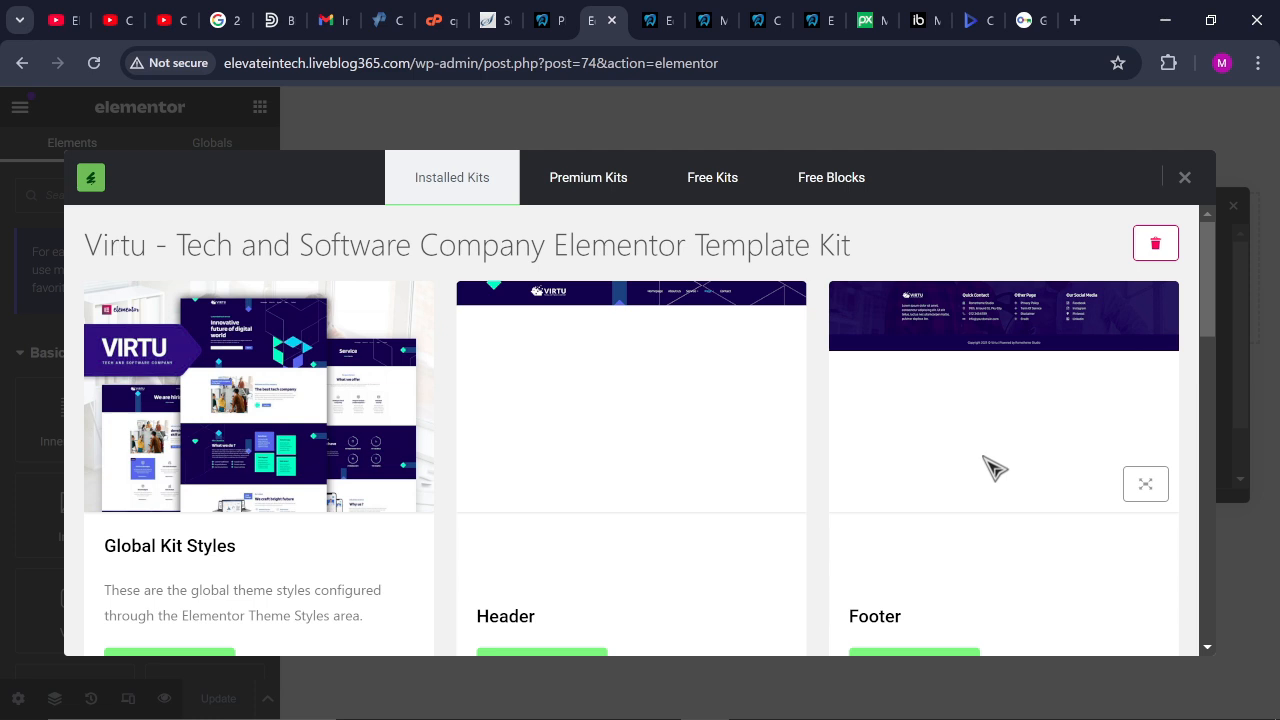
drag(1206, 334, 1205, 410)
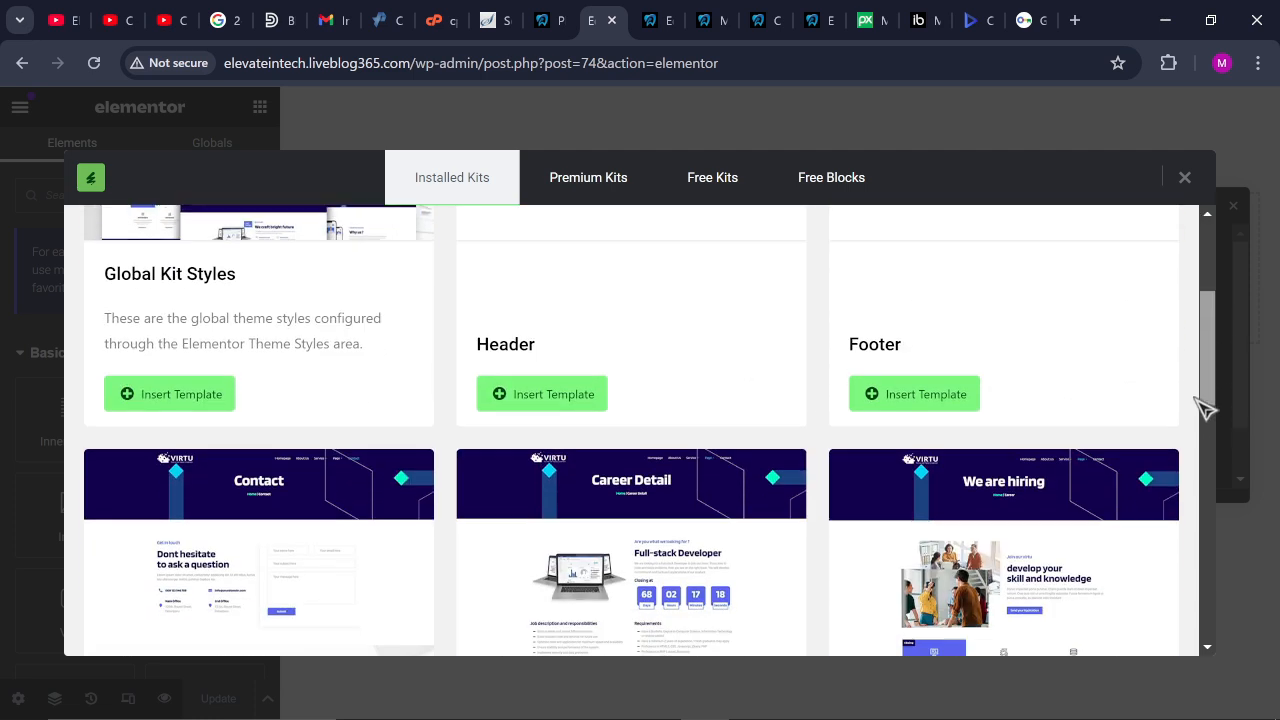
click(925, 394)
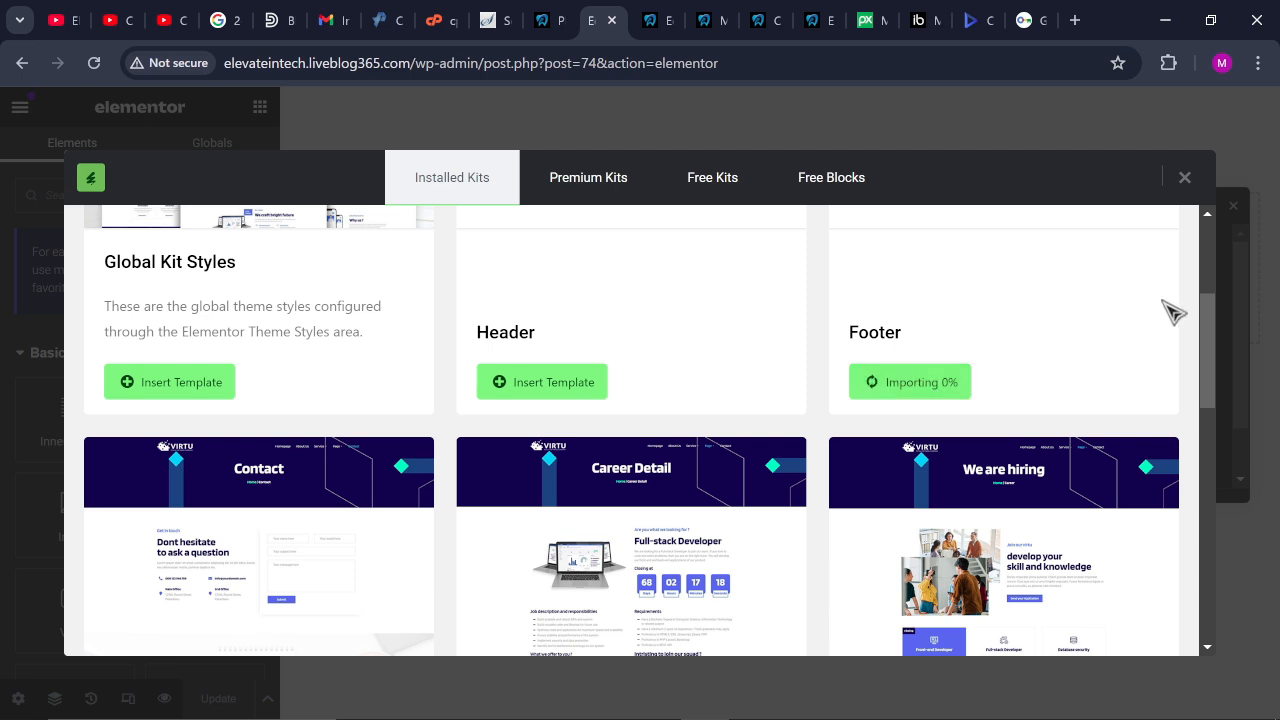
drag(1206, 351, 1218, 396)
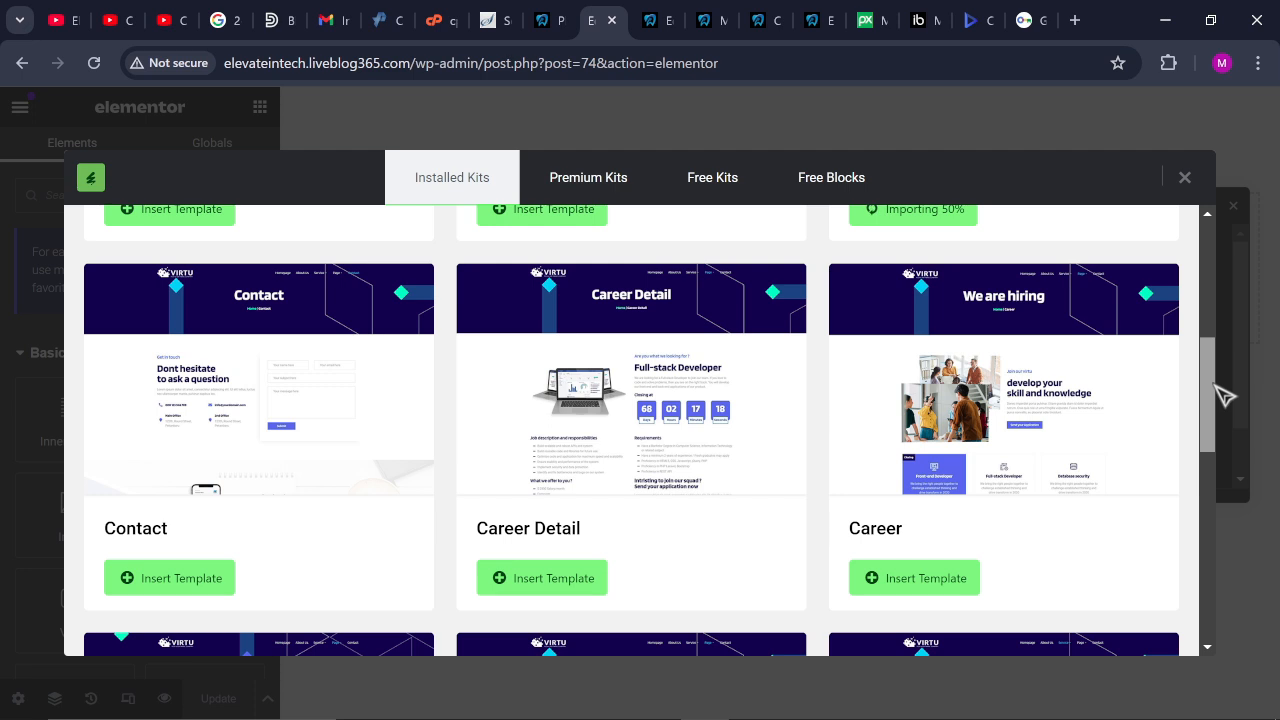
drag(1218, 391, 1219, 369)
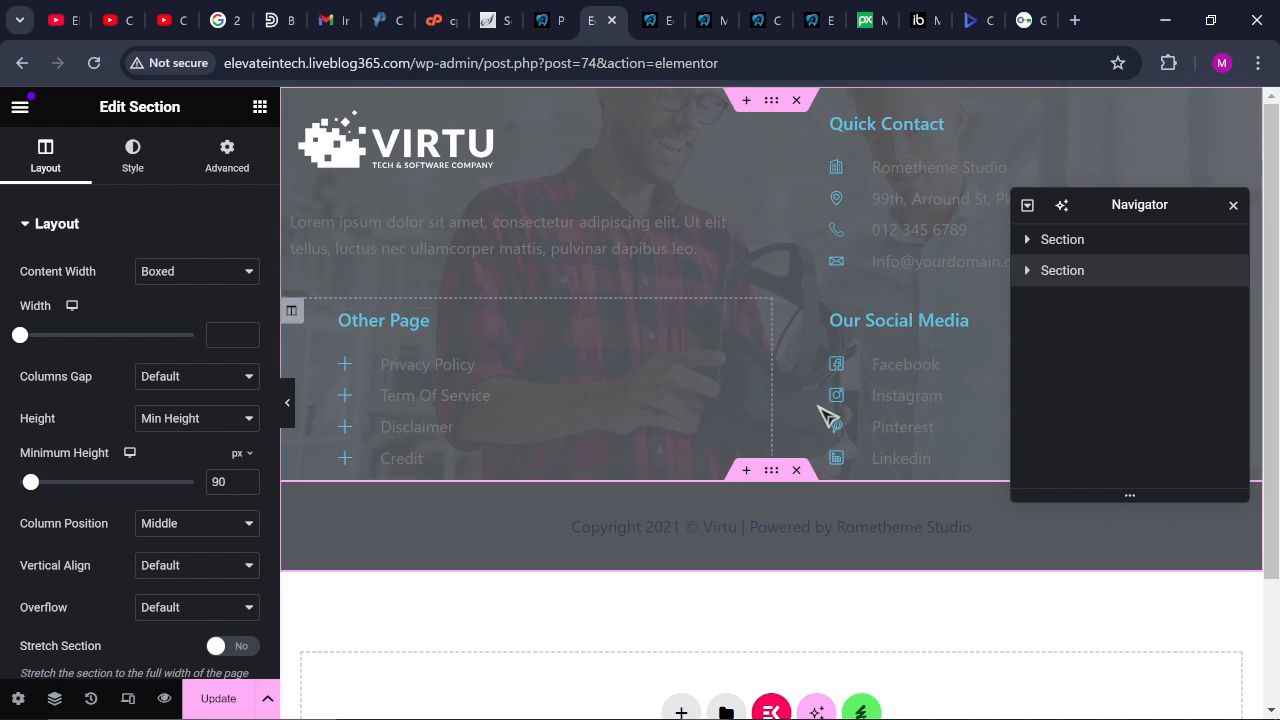
Change the footer's copyright heading to "Copyright 2024 © Elevate in Tech"
click(788, 527)
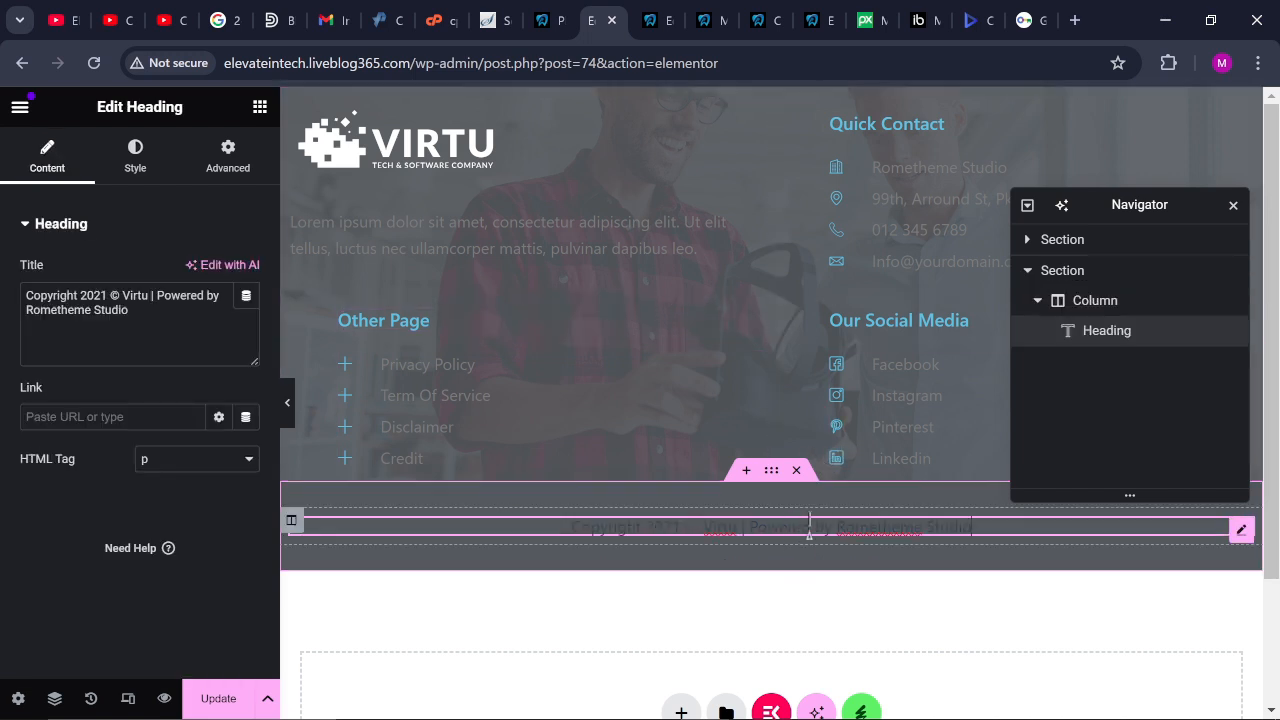
click(145, 316)
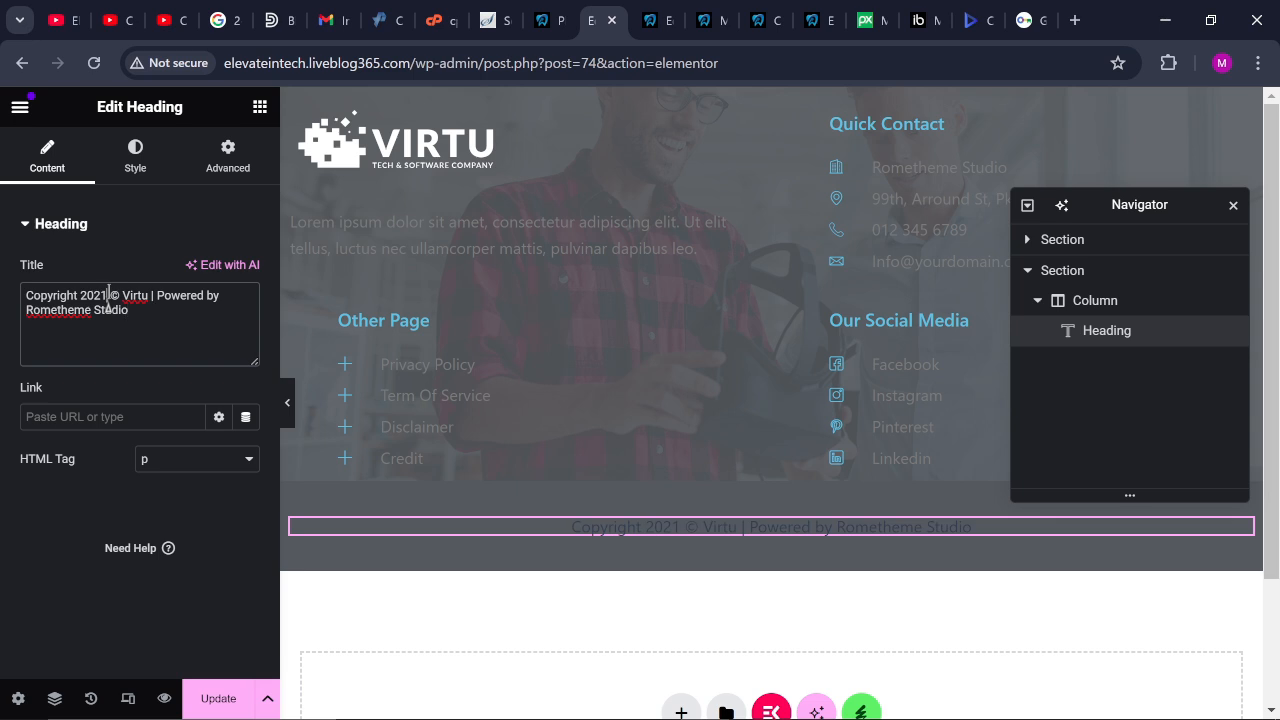
click(108, 296)
key(BackSpace)
text(4)
key(BackSpace)
key(BackSpace)
key(BackSpace)
key(BackSpace)
key(BackSpace)
key(BackSpace)
key(BackSpace)
key(BackSpace)
key(BackSpace)
key(BackSpace)
key(BackSpace)
key(BackSpace)
key(BackSpace)
key(BackSpace)
key(BackSpace)
key(BackSpace)
key(BackSpace)
key(BackSpace)
key(BackSpace)
key(BackSpace)
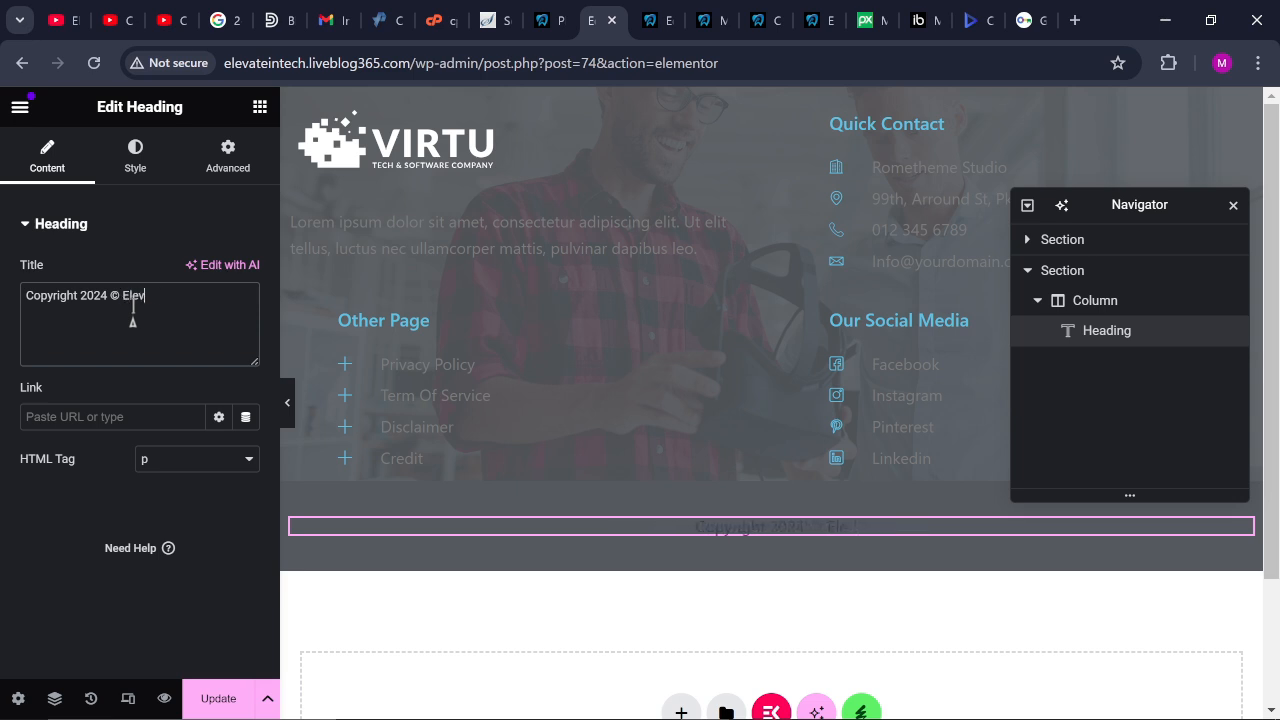
text(e in Tech)
click(200, 700)
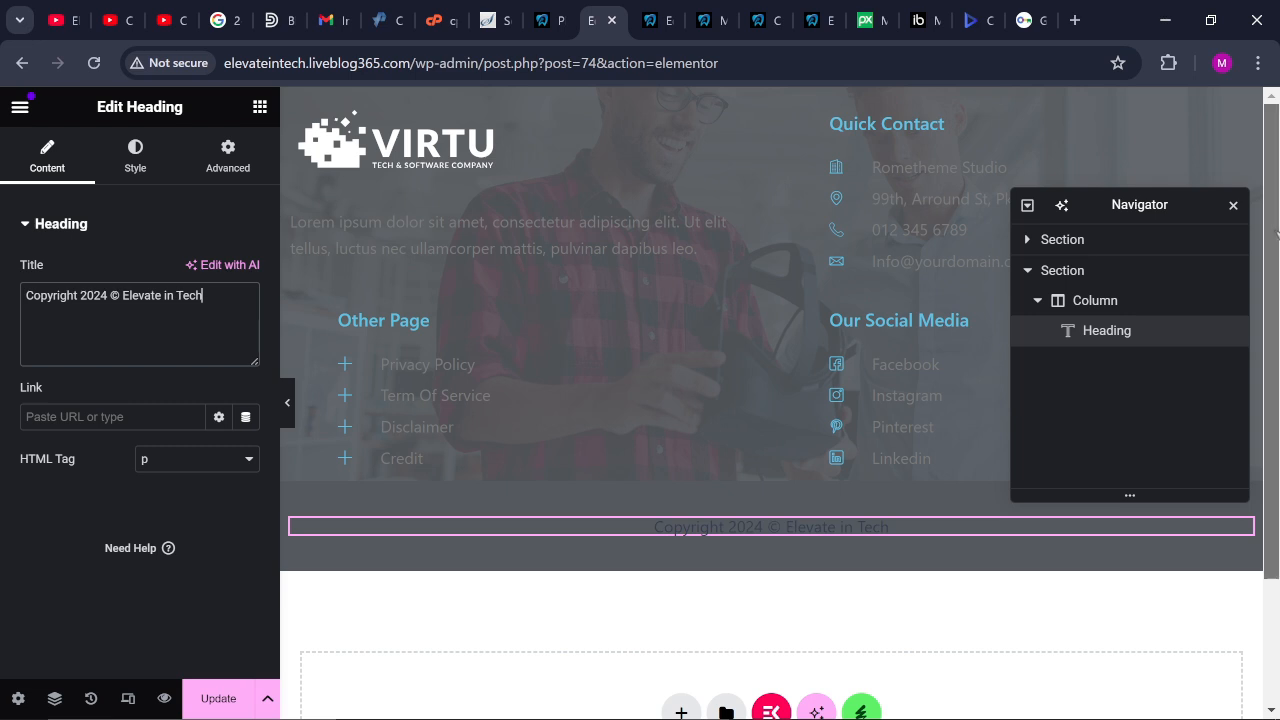
Replace the Virtu logo in the footer with cropped-logo_only-removebg-preview.png from the media library
click(430, 160)
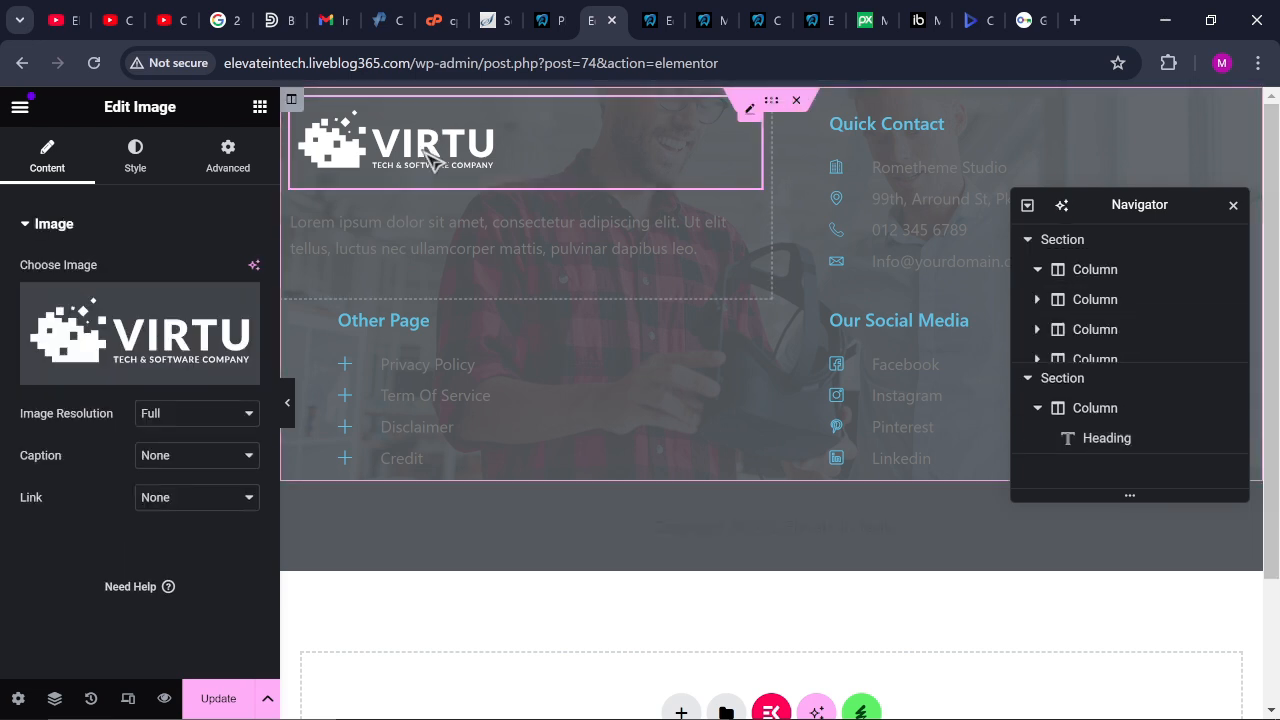
click(140, 372)
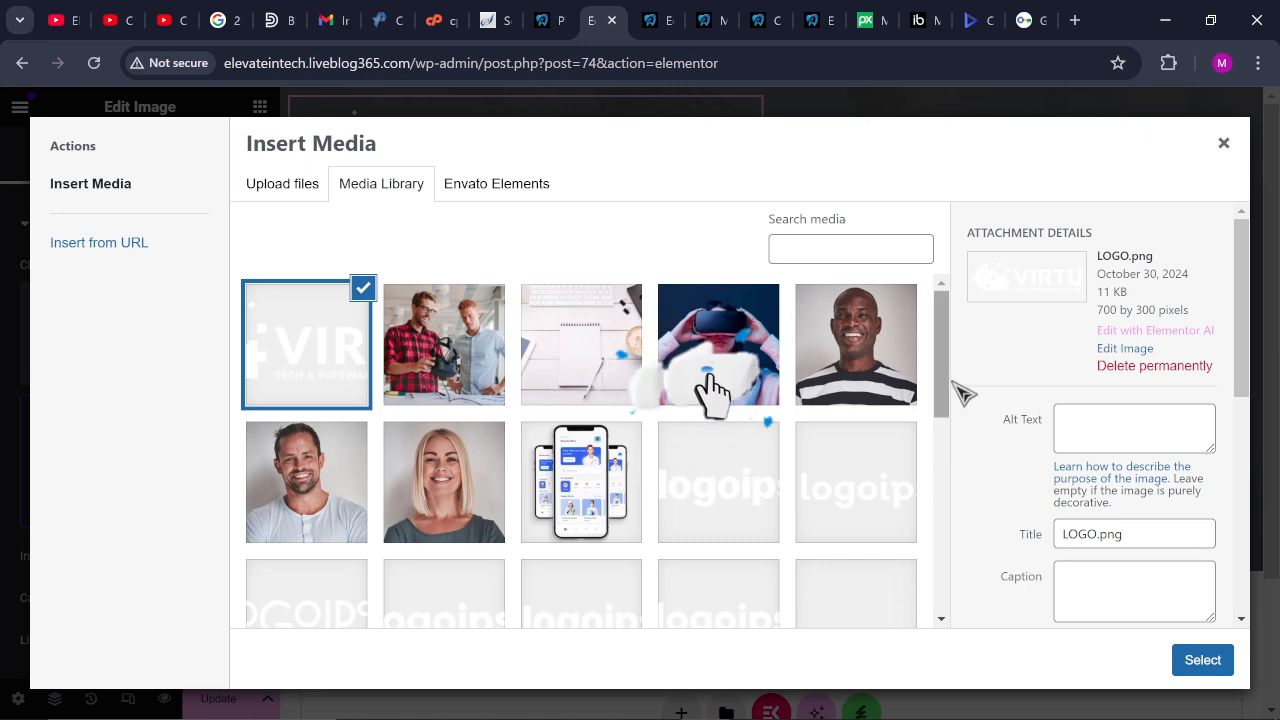
scroll(442, 445, down, 10)
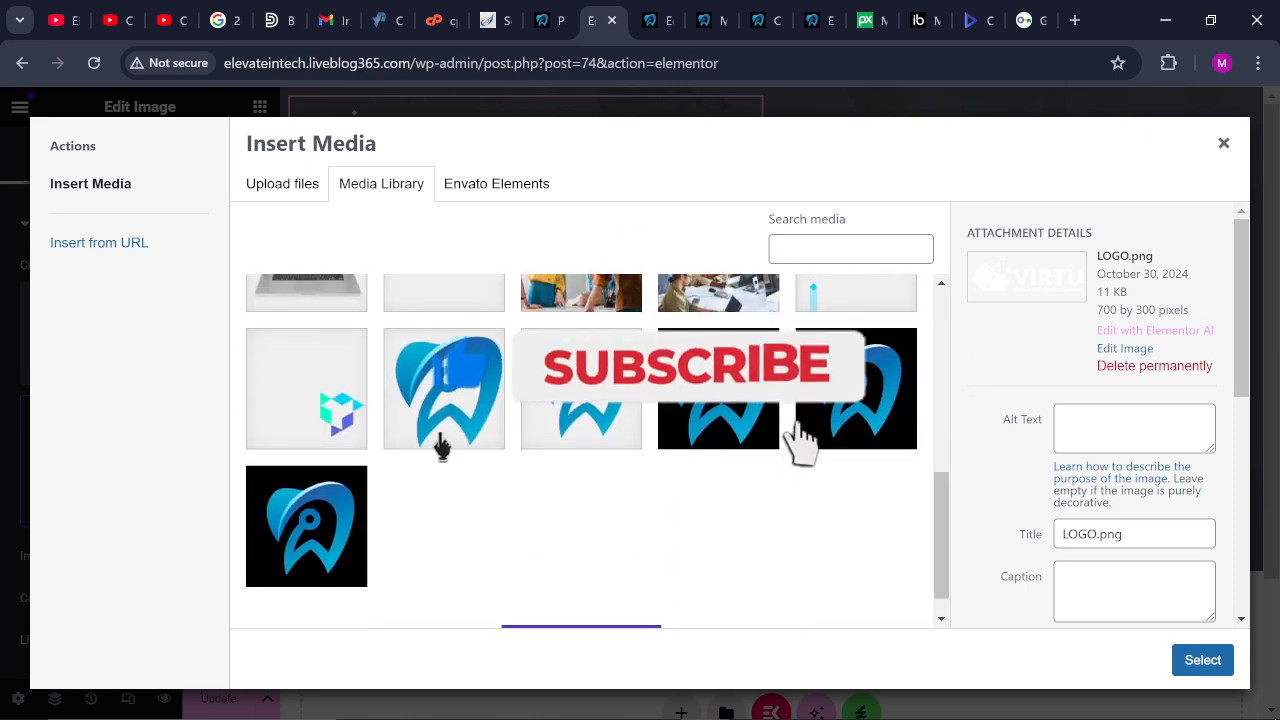
click(442, 445)
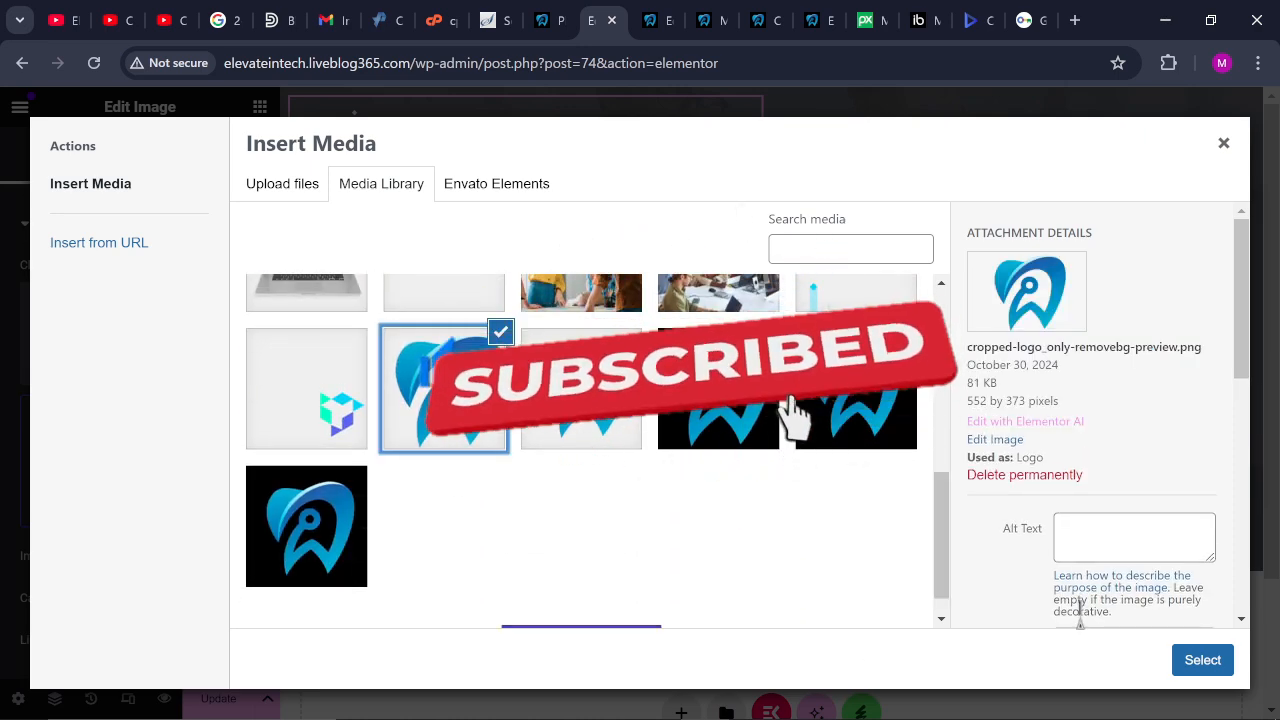
click(1202, 660)
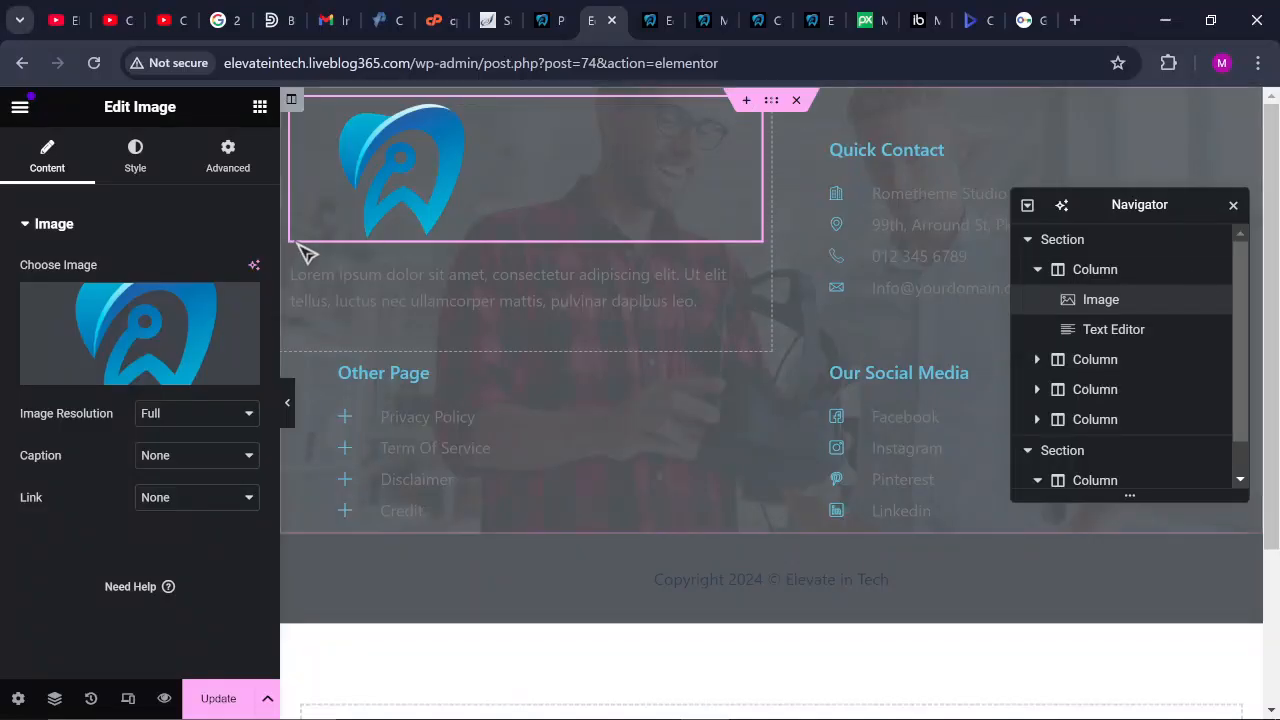
Reduce the footer logo's width to 18%
click(141, 160)
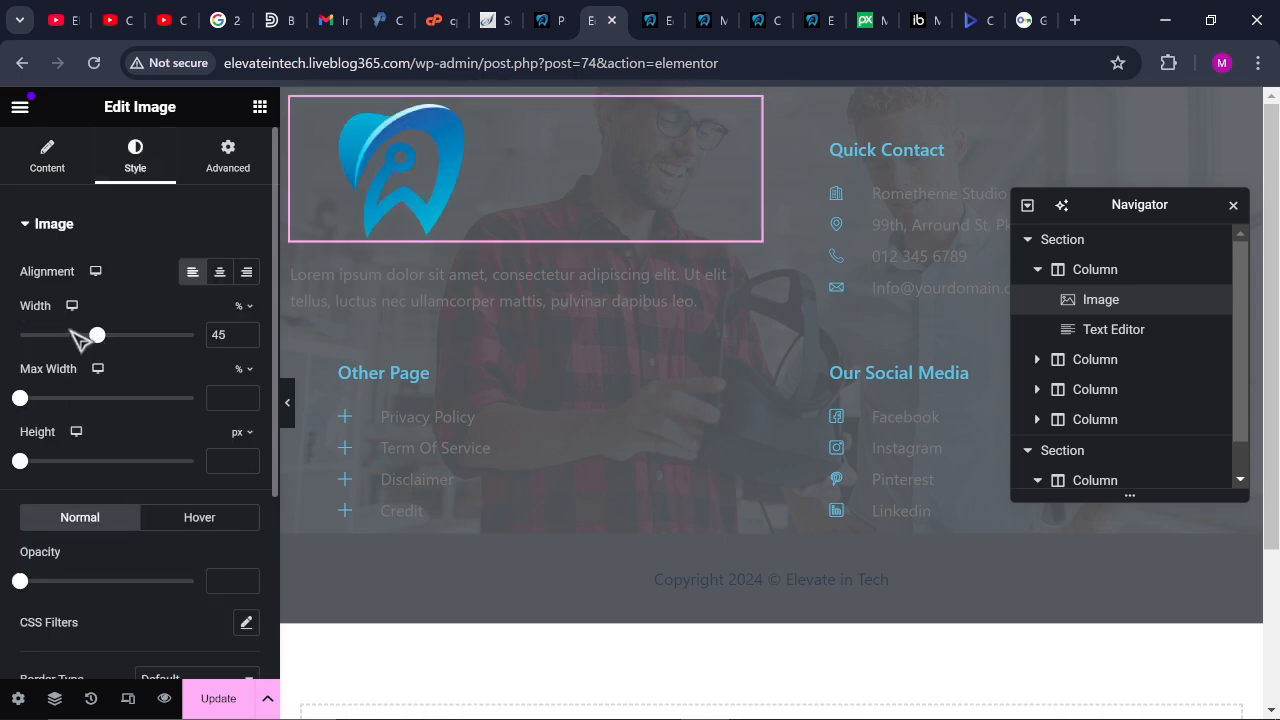
drag(96, 337, 47, 345)
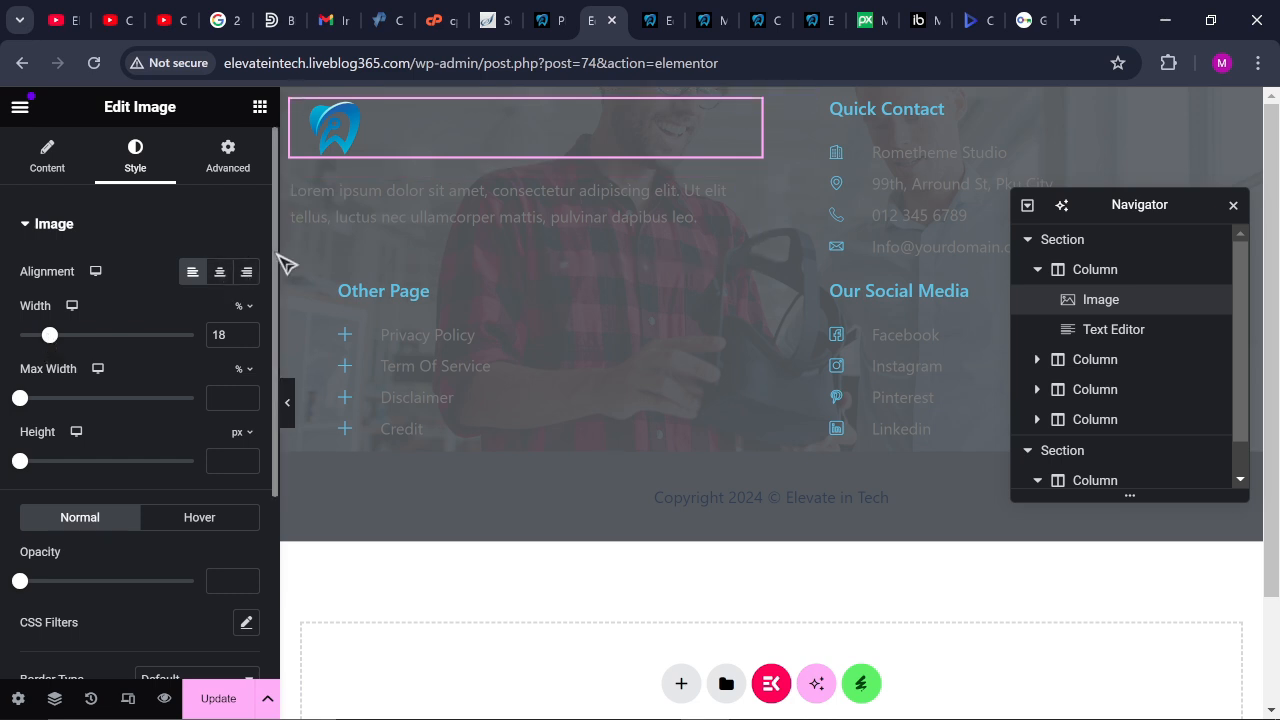
scroll(280, 280, down, 3)
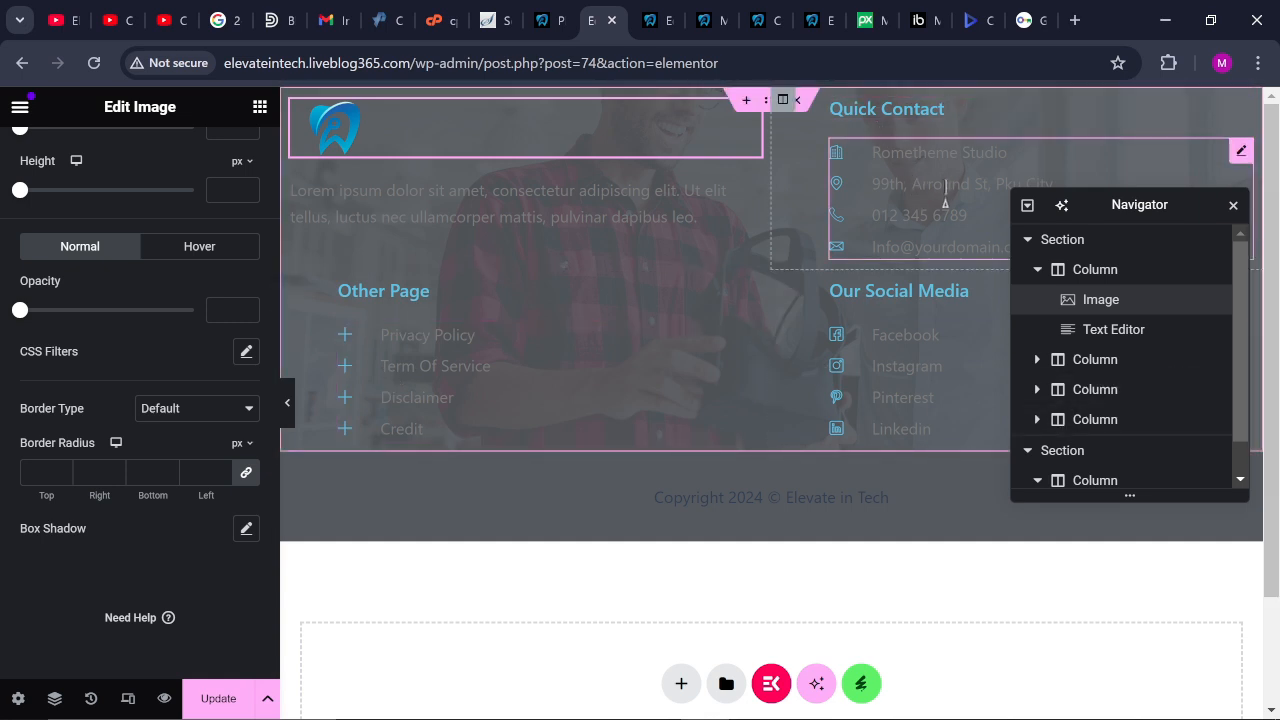
Duplicate the Privacy Policy item twice in the Other Page icon list and delete both copies
click(910, 178)
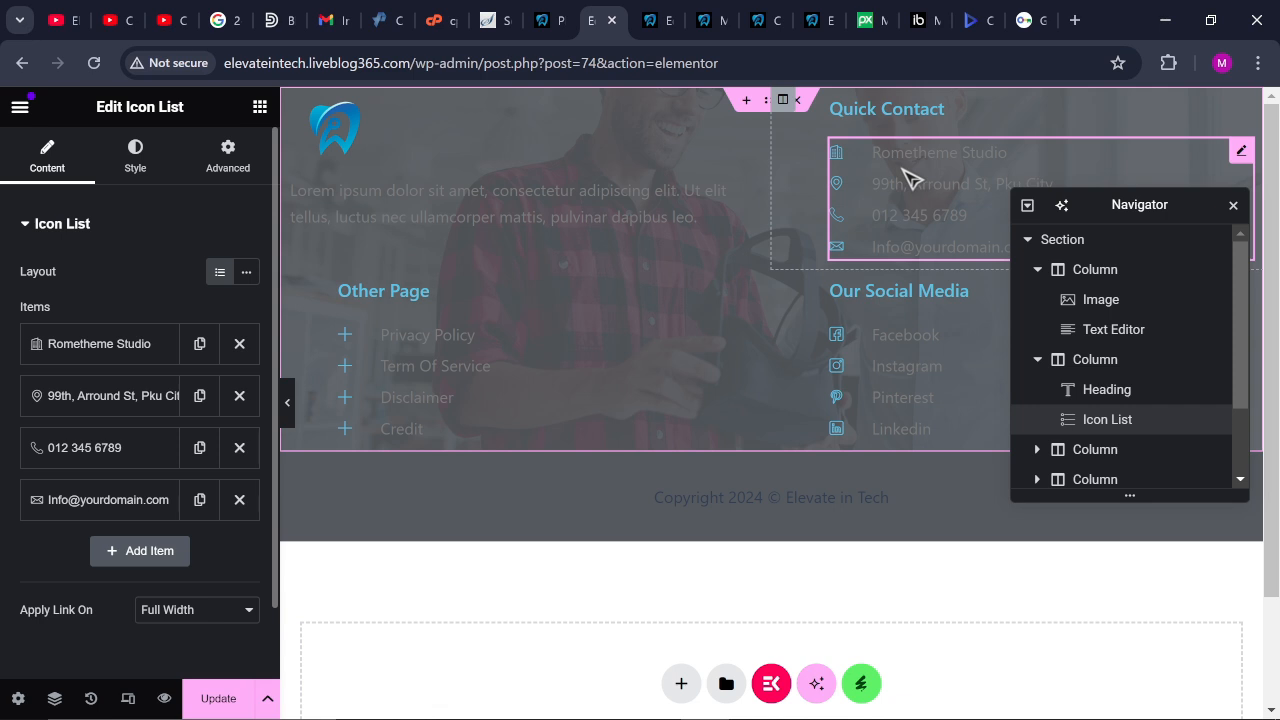
click(480, 397)
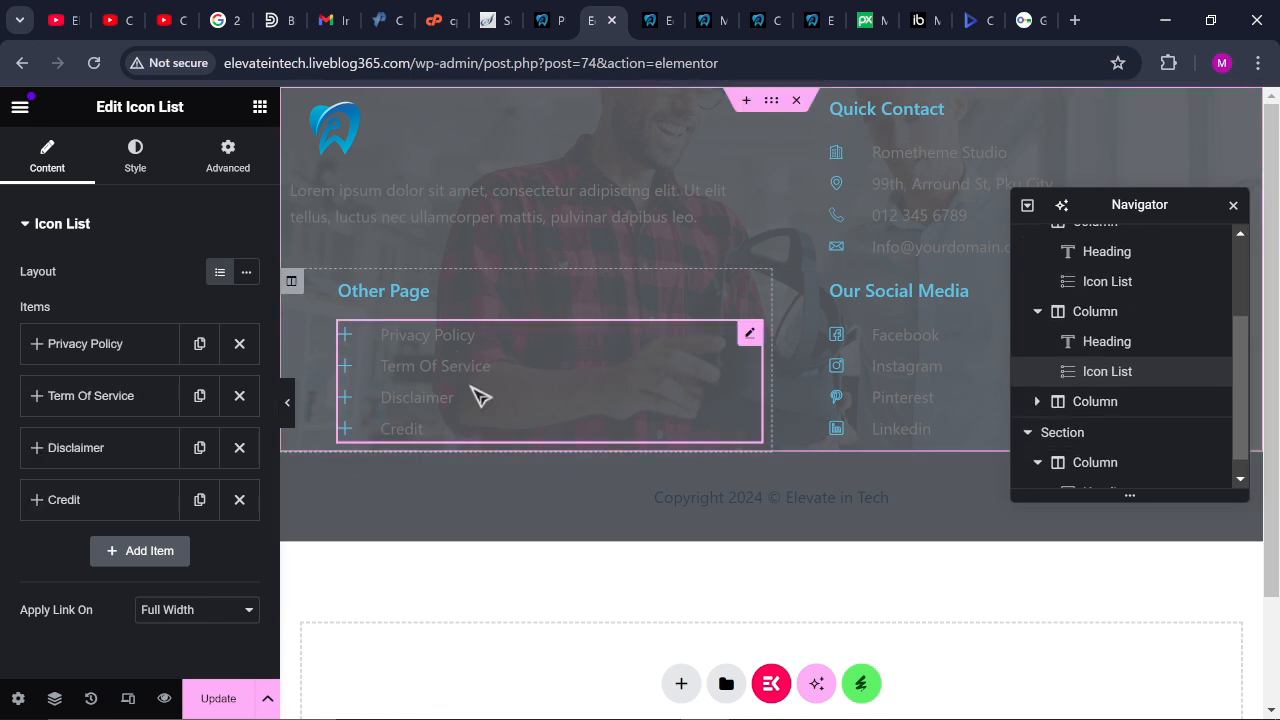
mouse_move(480, 397)
mouse_down()
mouse_move(509, 346)
mouse_move(509, 386)
mouse_move(473, 375)
mouse_up()
click(199, 344)
click(199, 344)
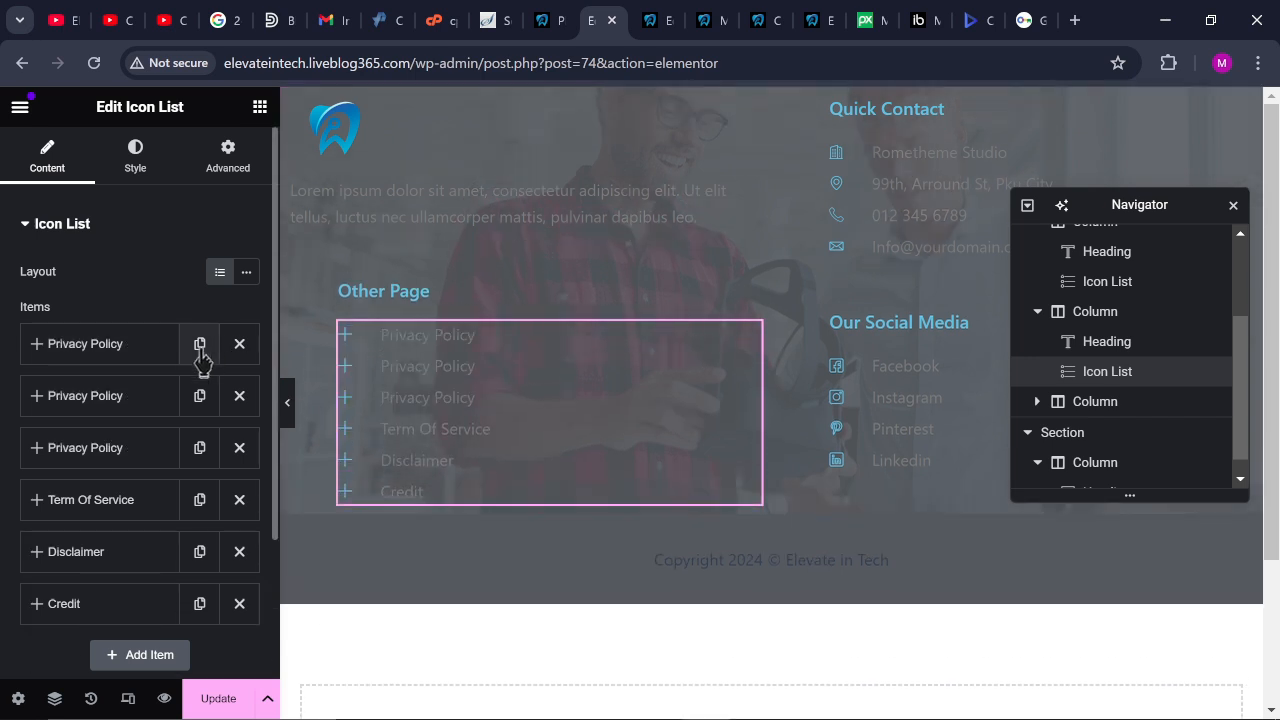
click(240, 398)
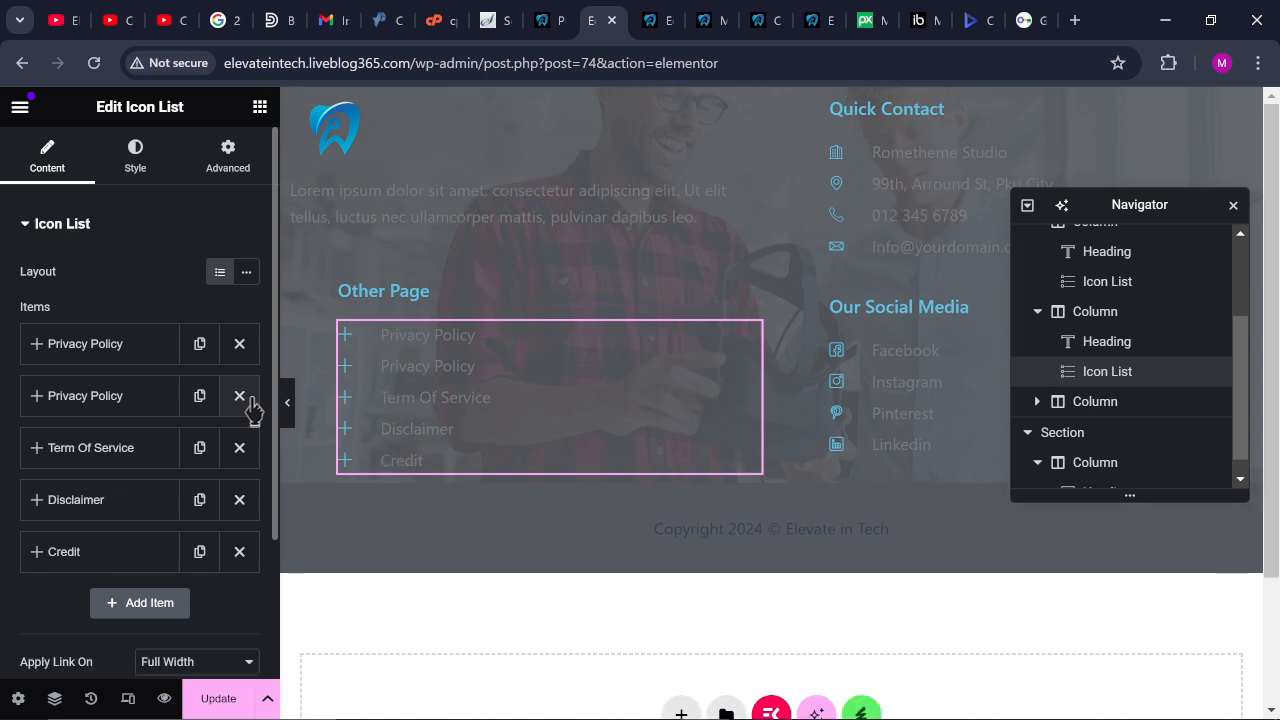
click(239, 396)
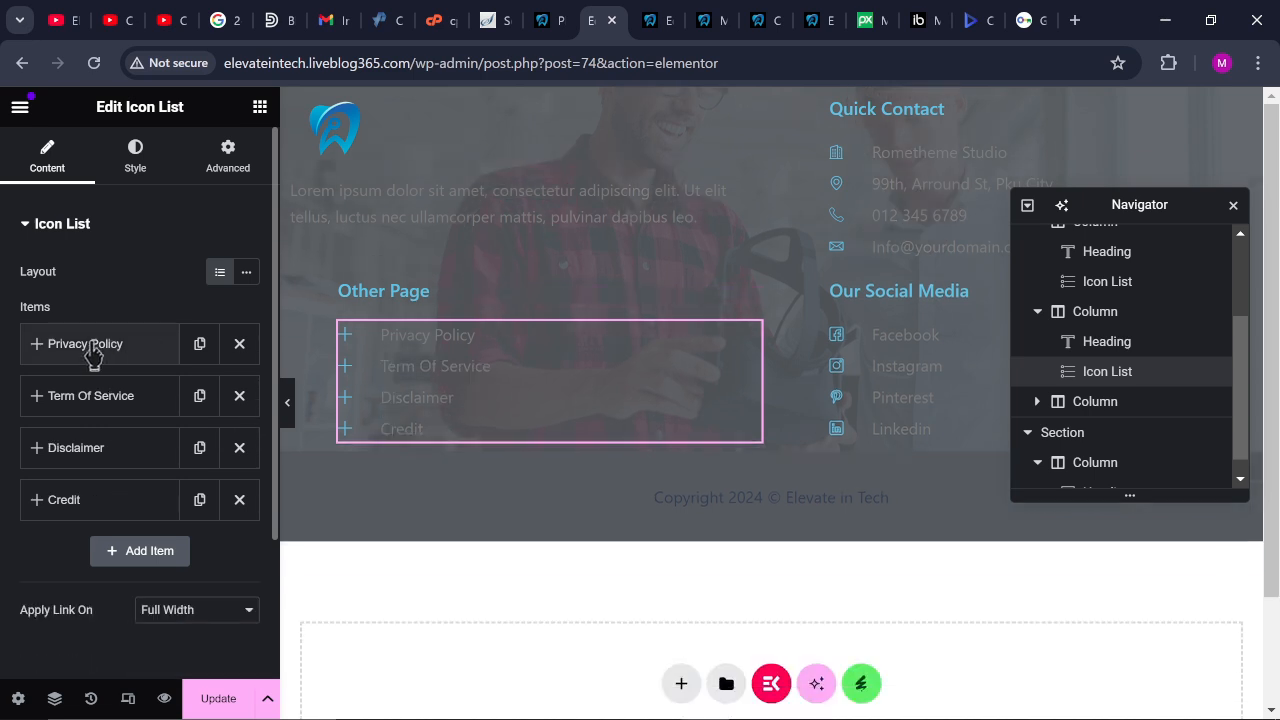
Expand the Privacy Policy item in the Other Page list and copy the live homepage's URL from its browser tab
click(85, 344)
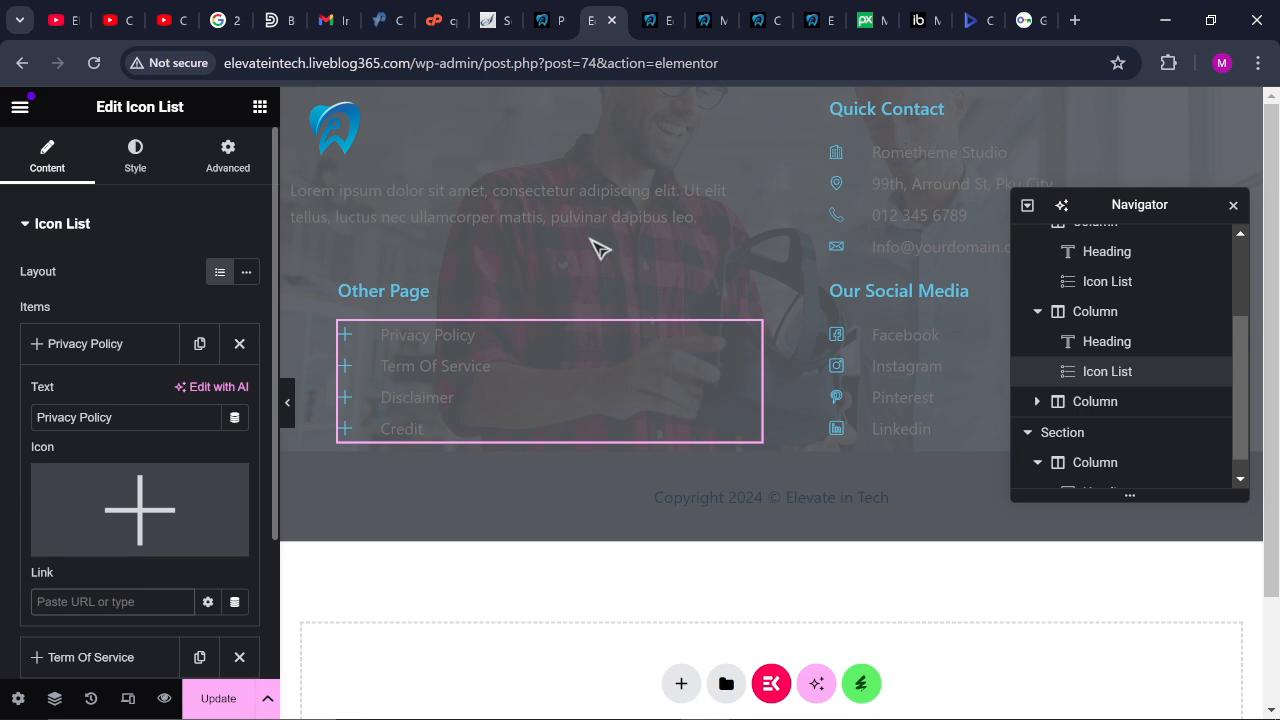
click(820, 22)
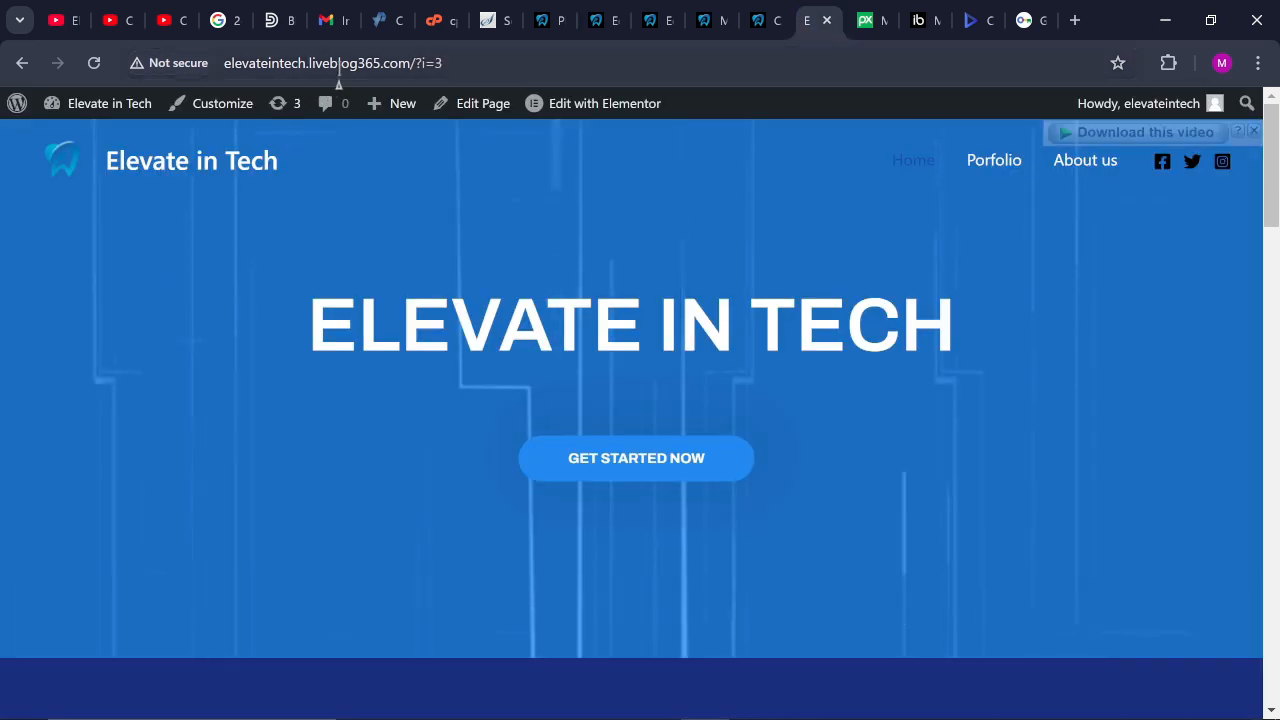
click(477, 63)
right_click(477, 63)
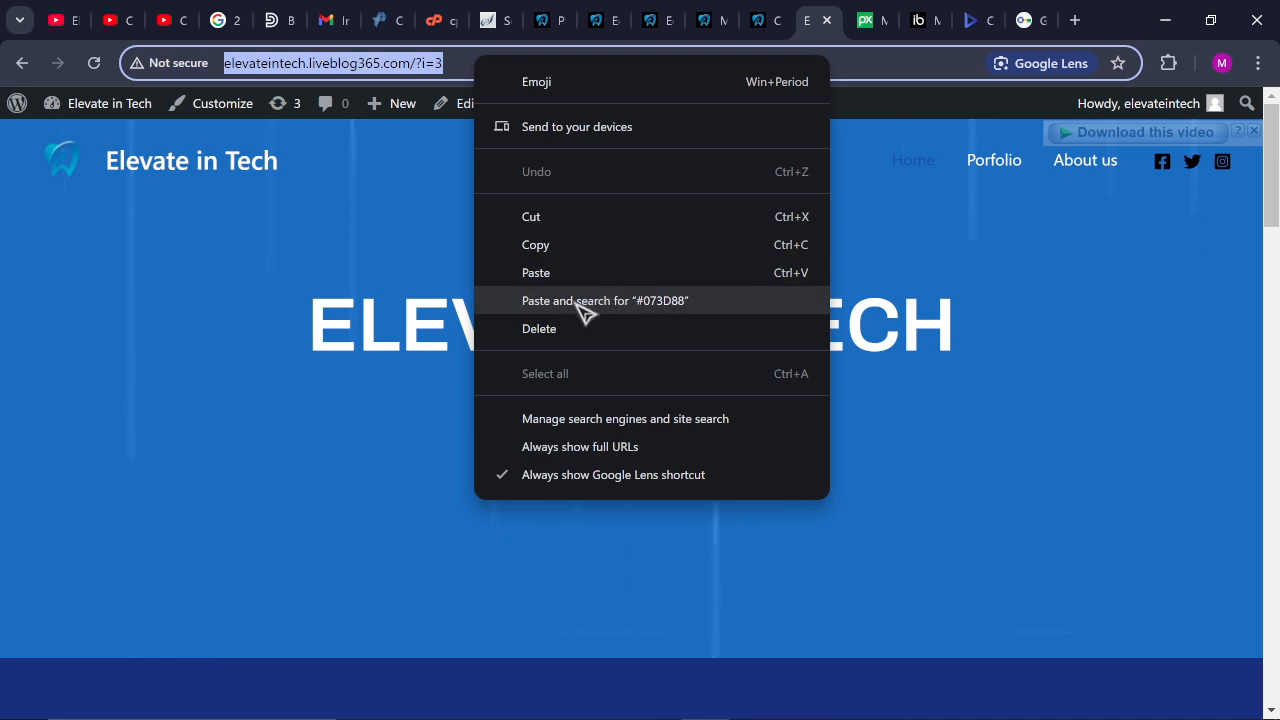
click(343, 134)
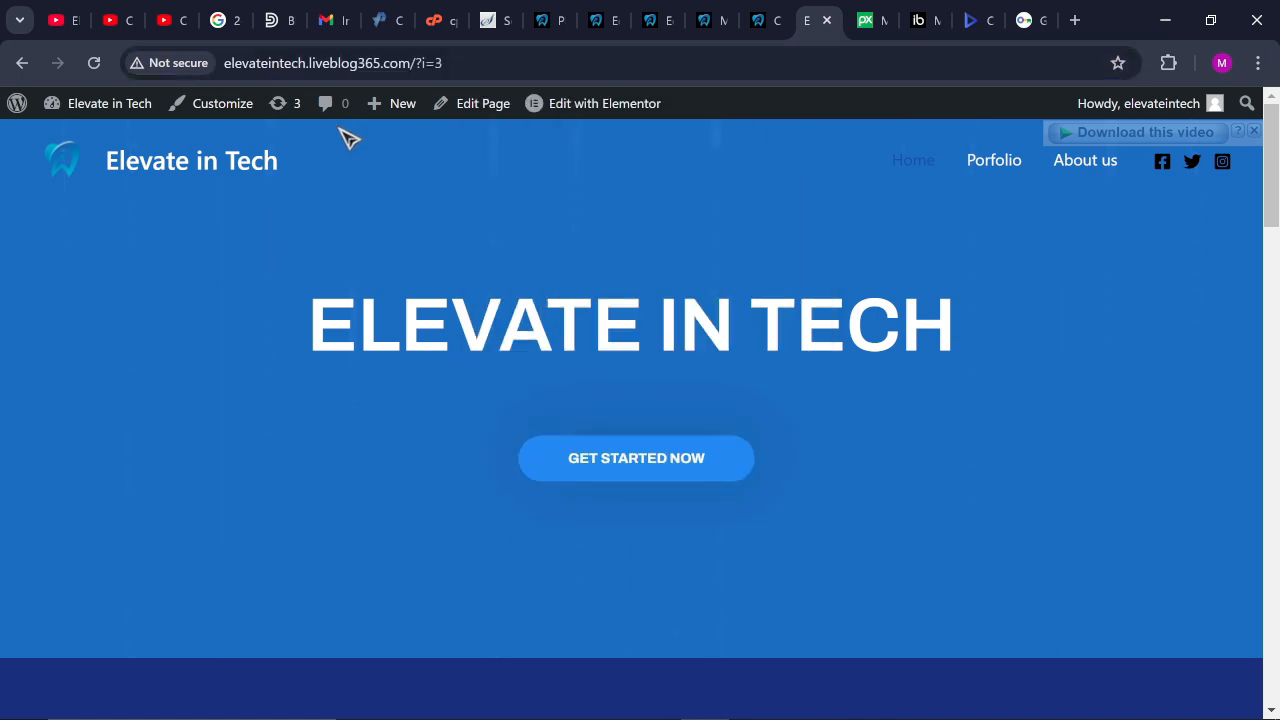
click(450, 62)
right_click(392, 60)
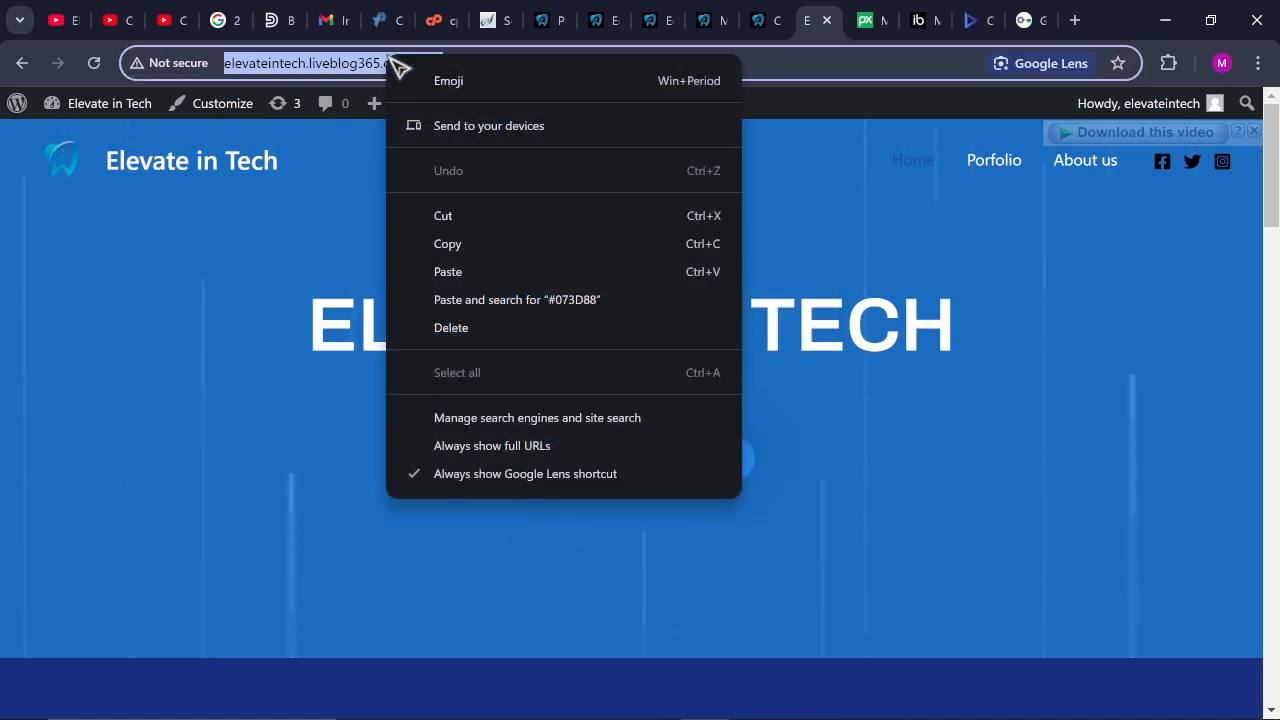
click(479, 247)
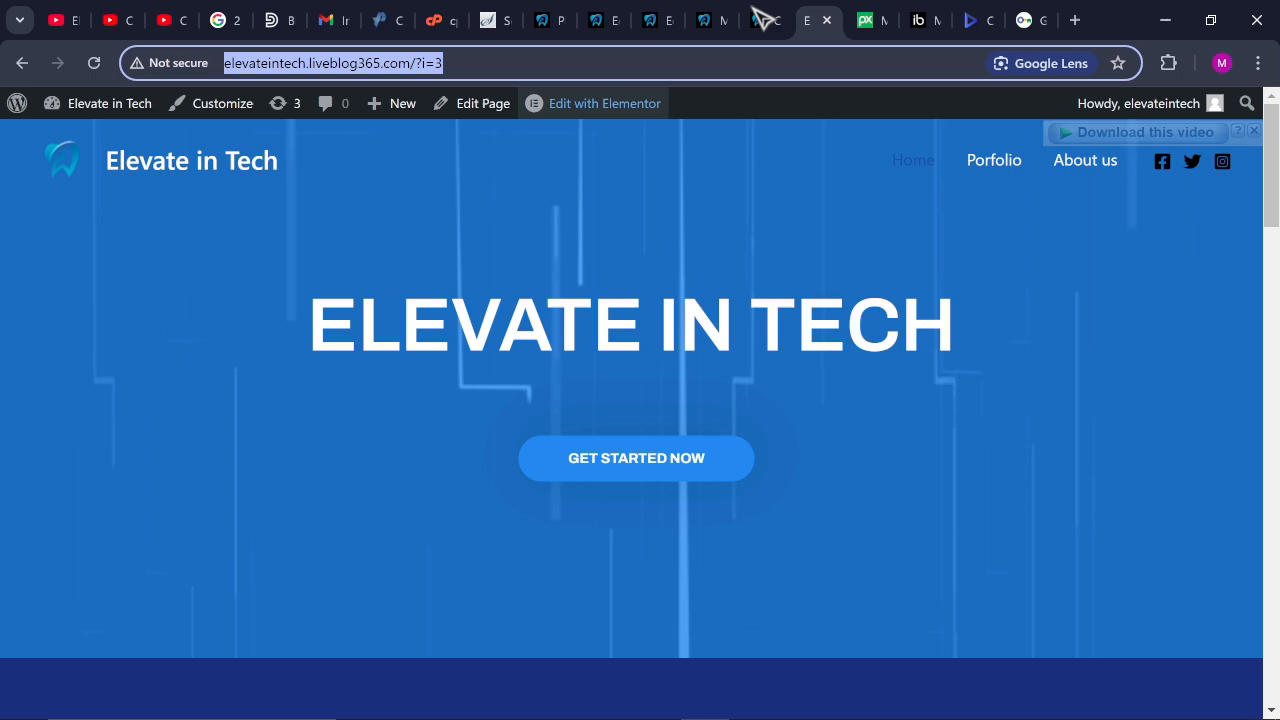
click(557, 29)
click(605, 26)
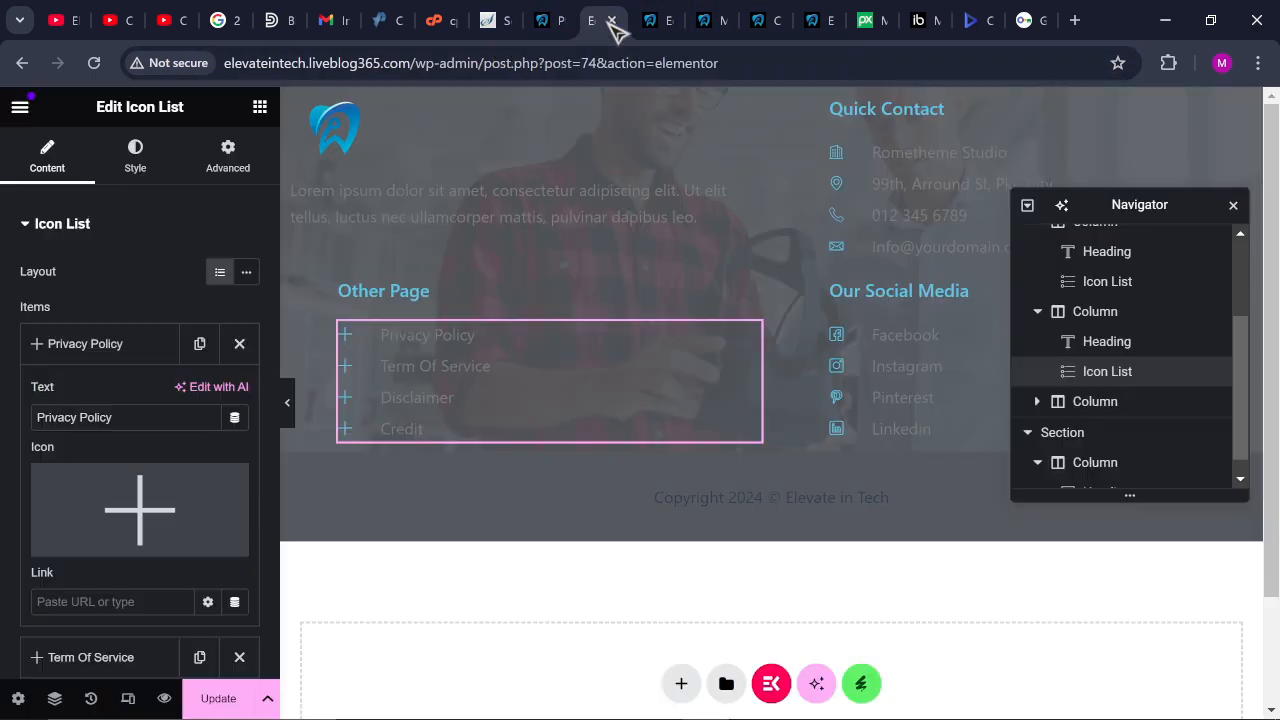
click(85, 602)
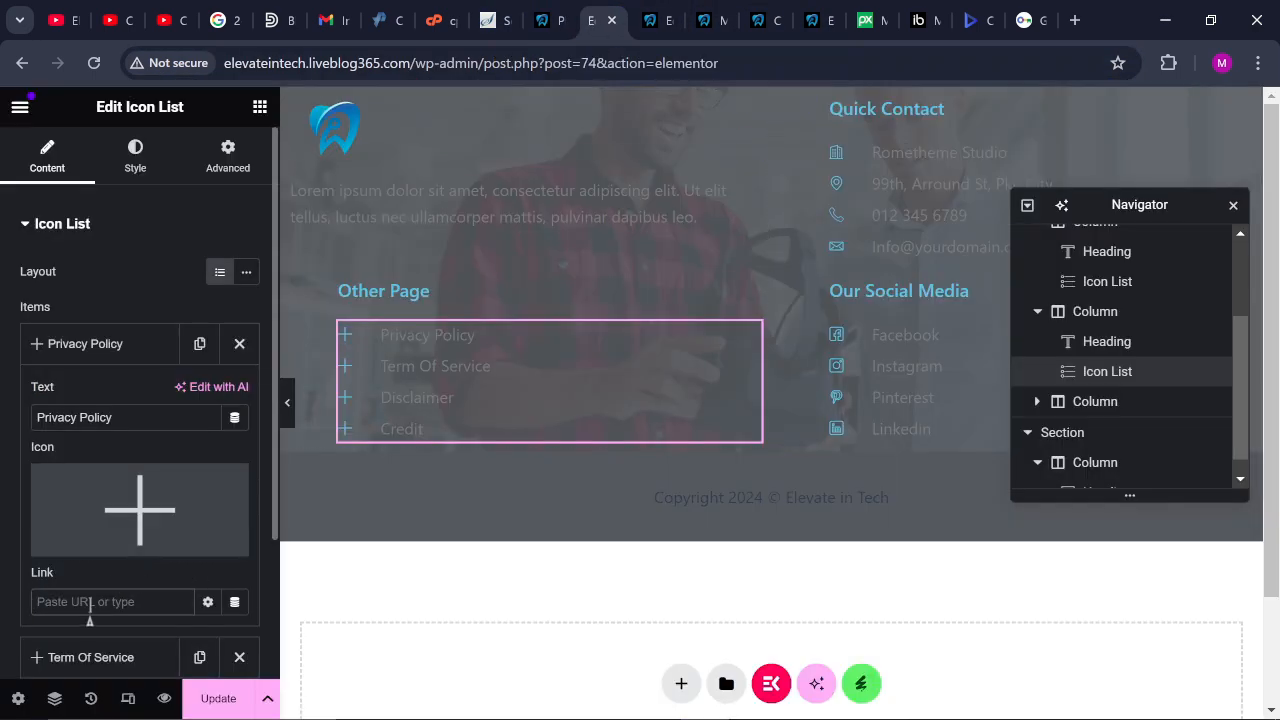
key(ctrl+v)
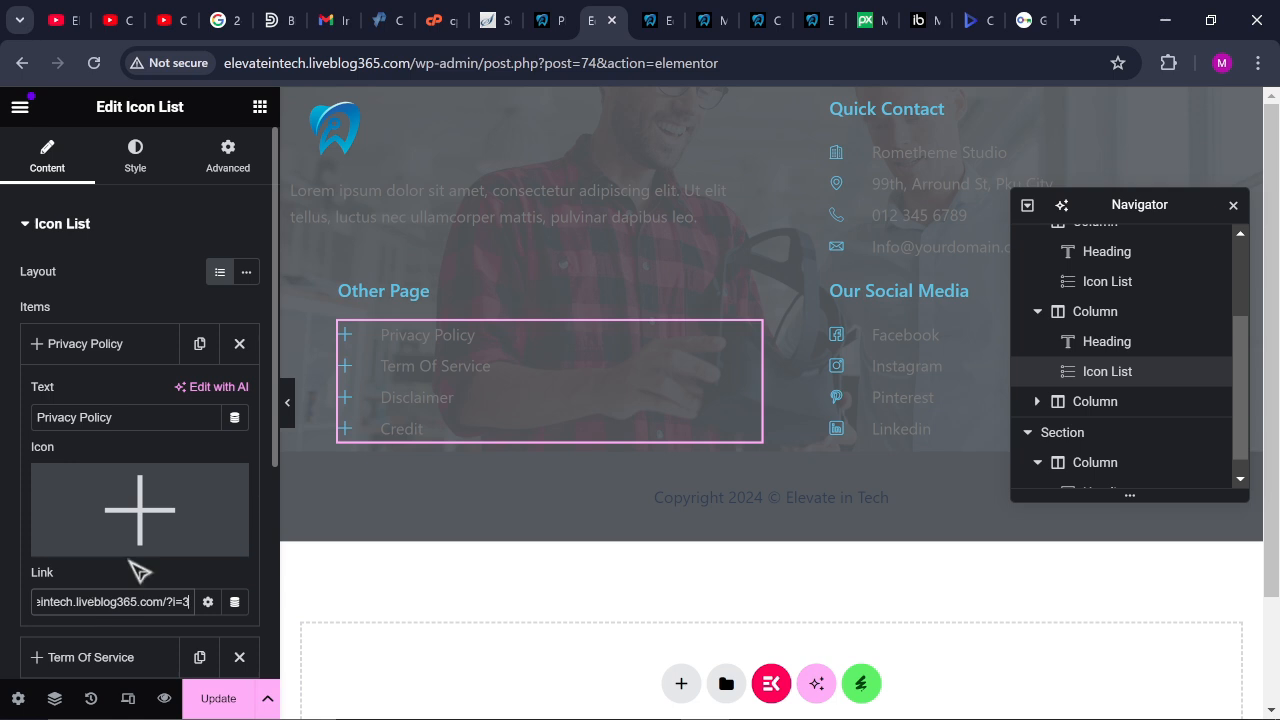
click(205, 703)
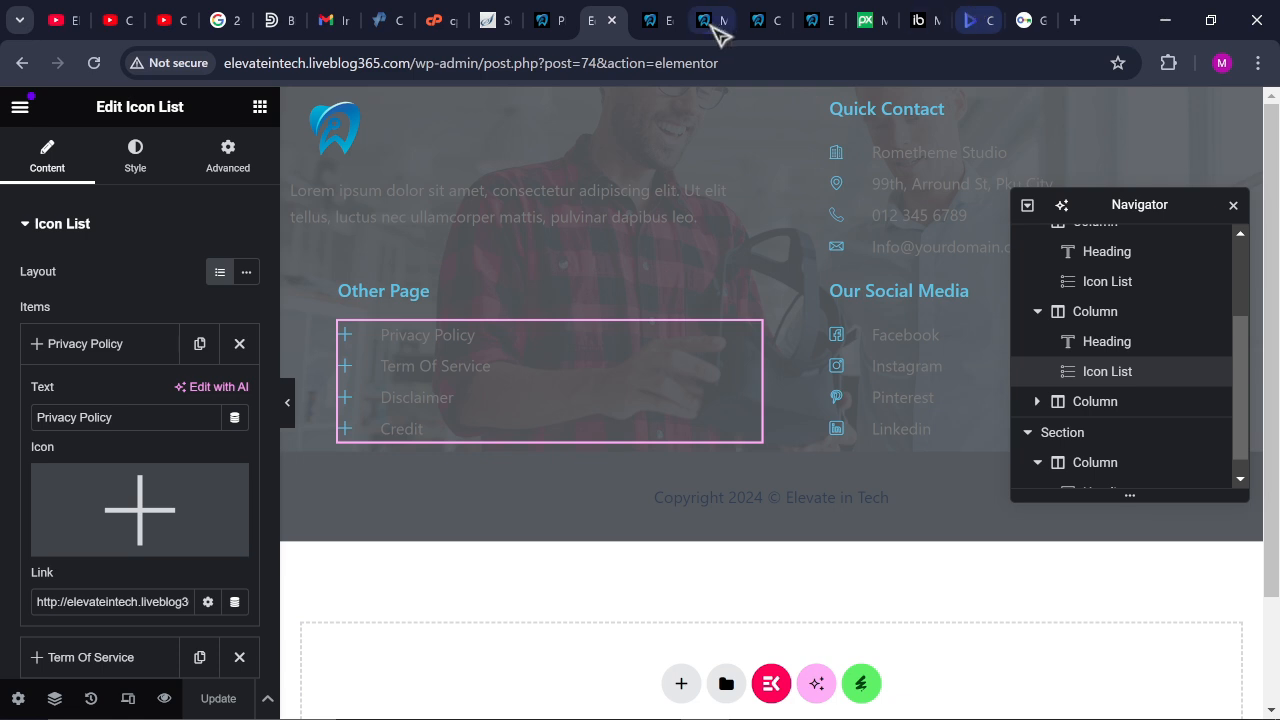
Reload the live homepage and check the new footer at the end of the page
click(817, 20)
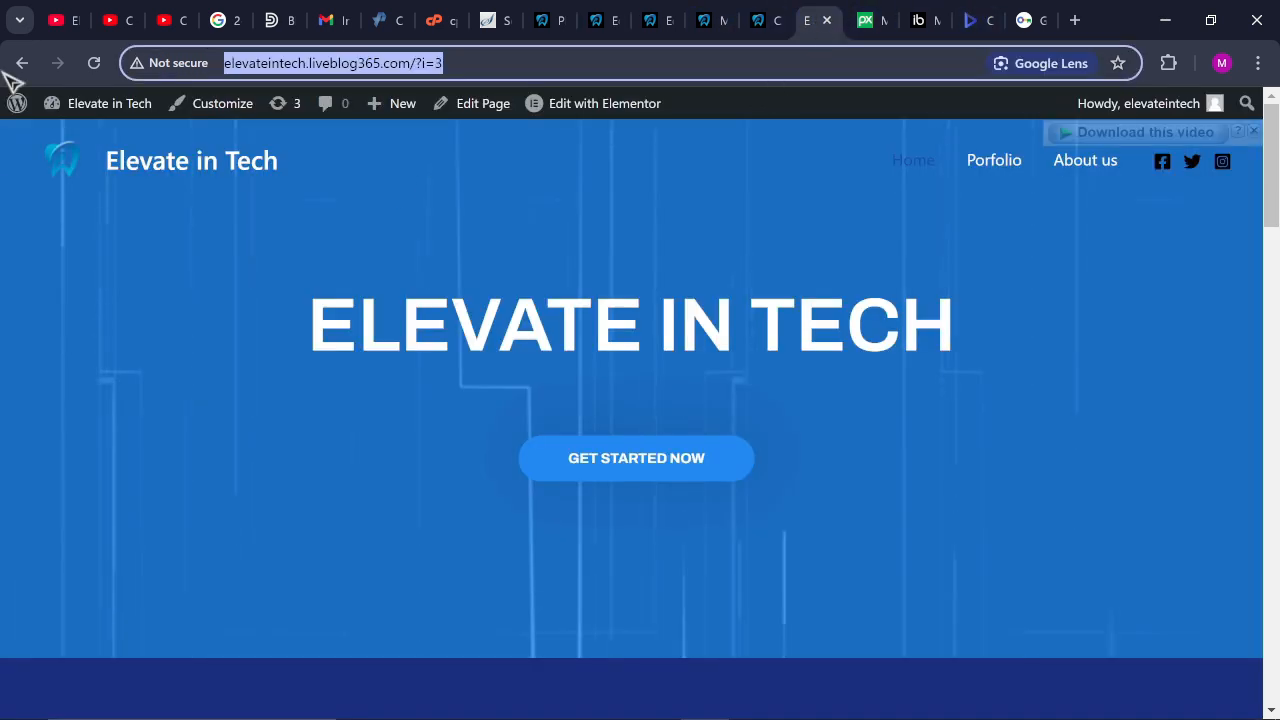
click(95, 63)
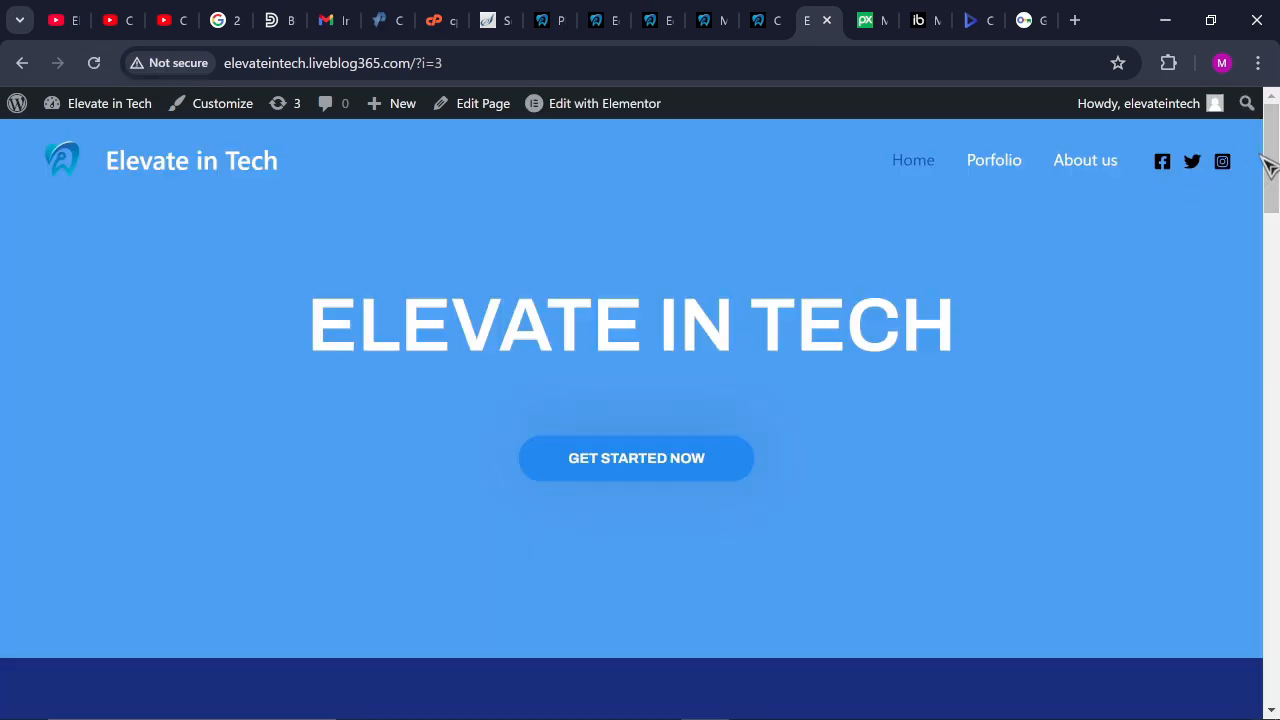
drag(1268, 165, 1271, 706)
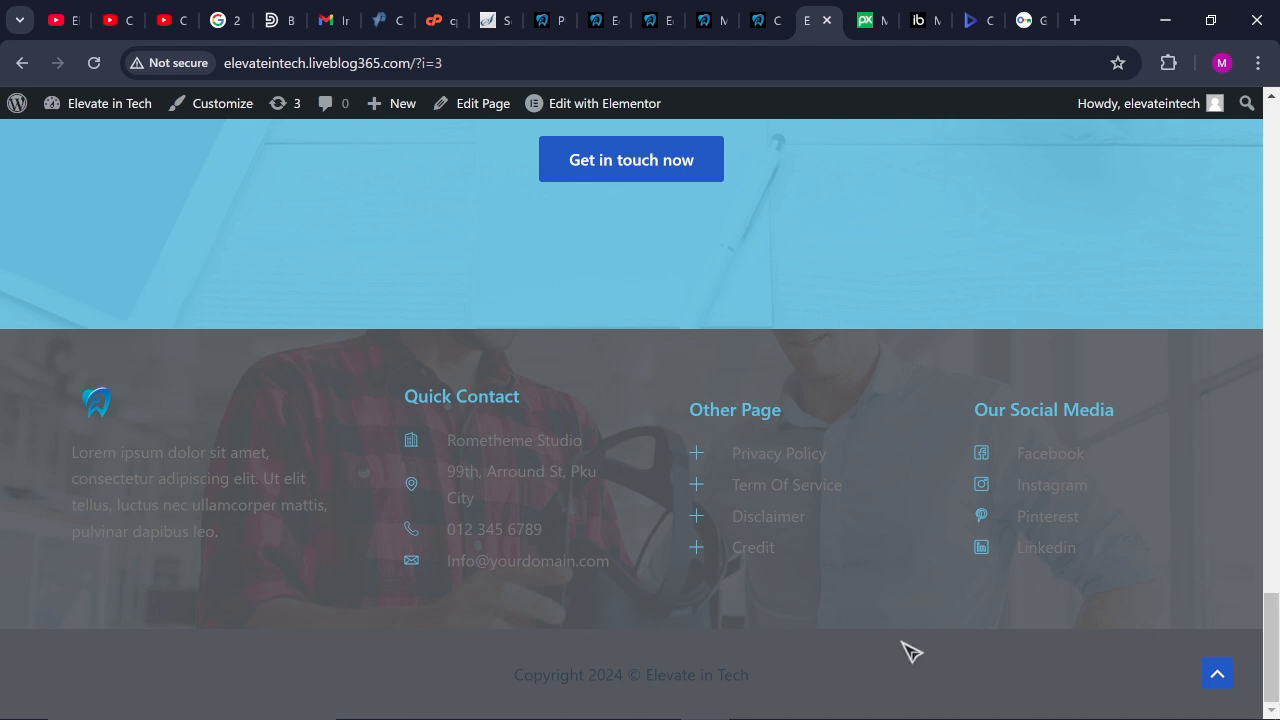
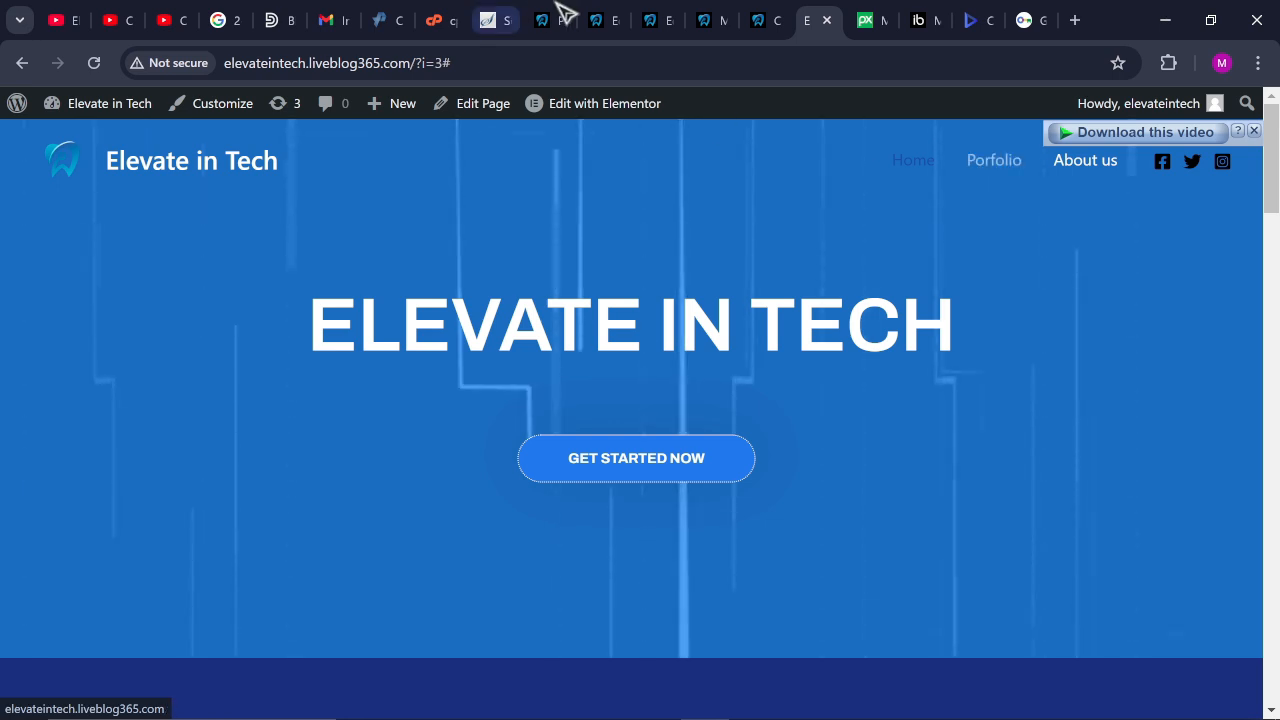
Return to the footer template and remove the background image from the upper footer section
click(605, 20)
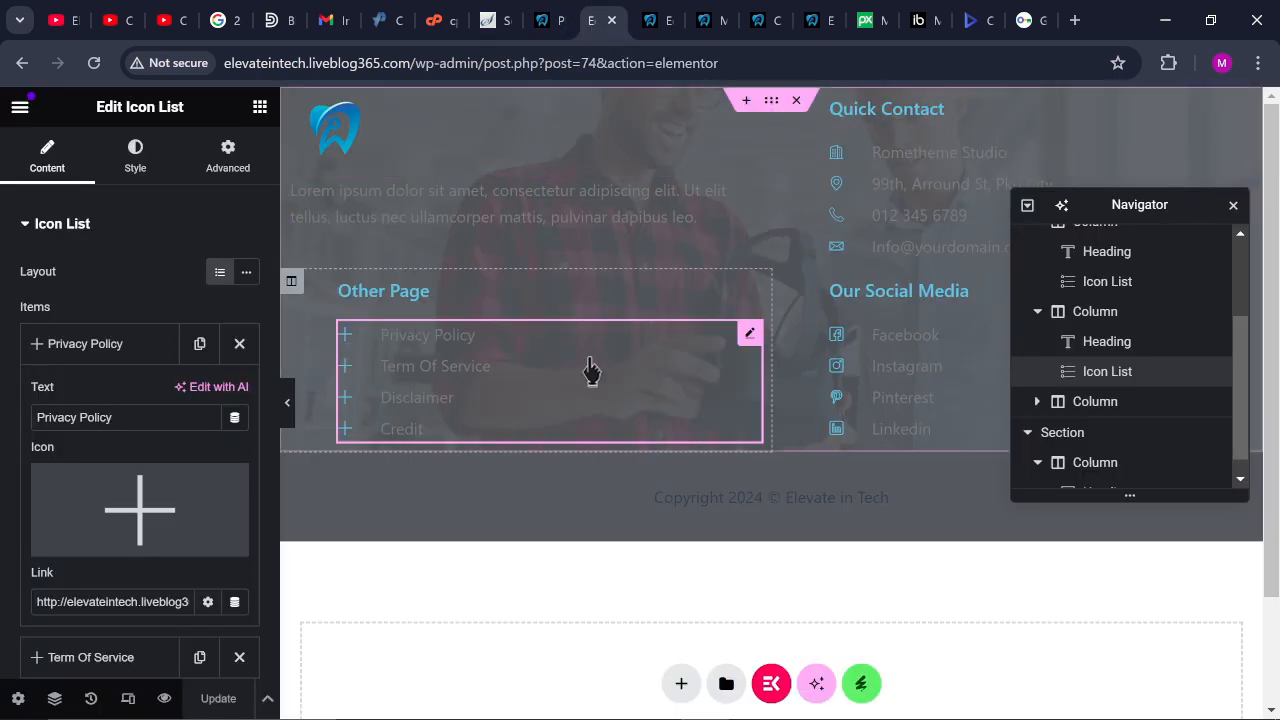
click(769, 103)
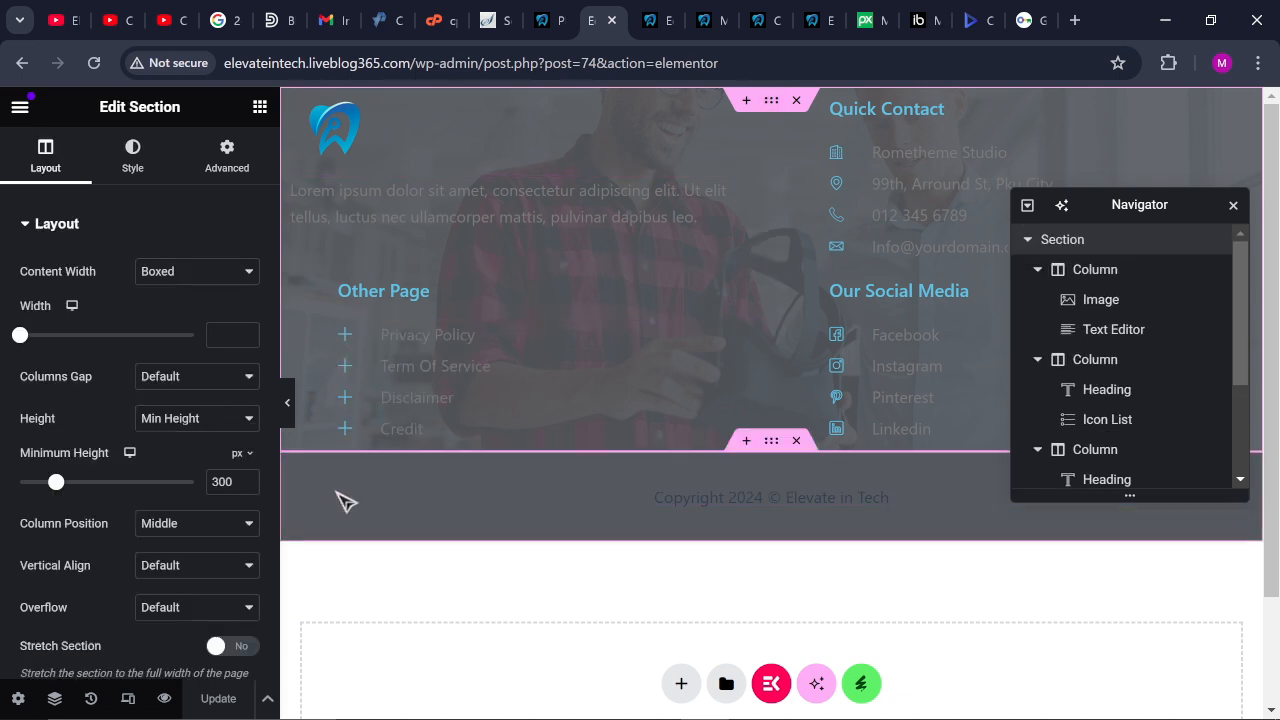
click(140, 165)
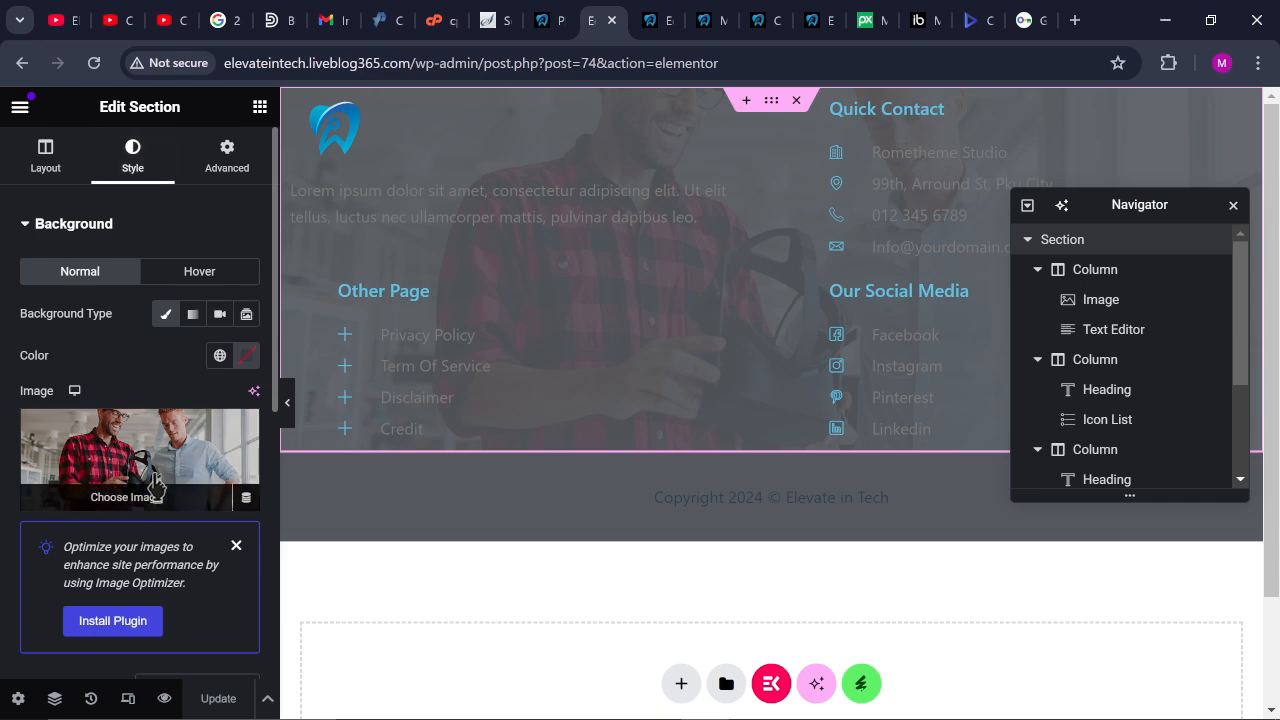
click(240, 430)
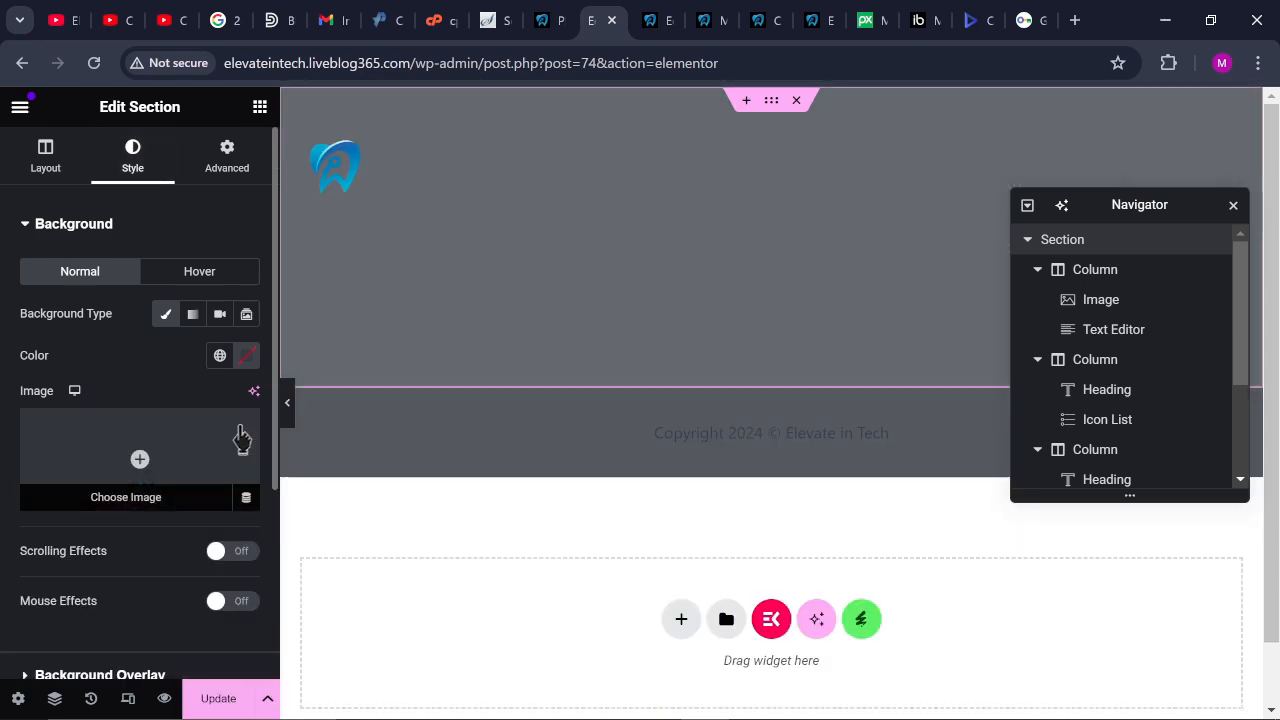
Set the upper footer section's background color to the near-black #0D0D0E
click(247, 357)
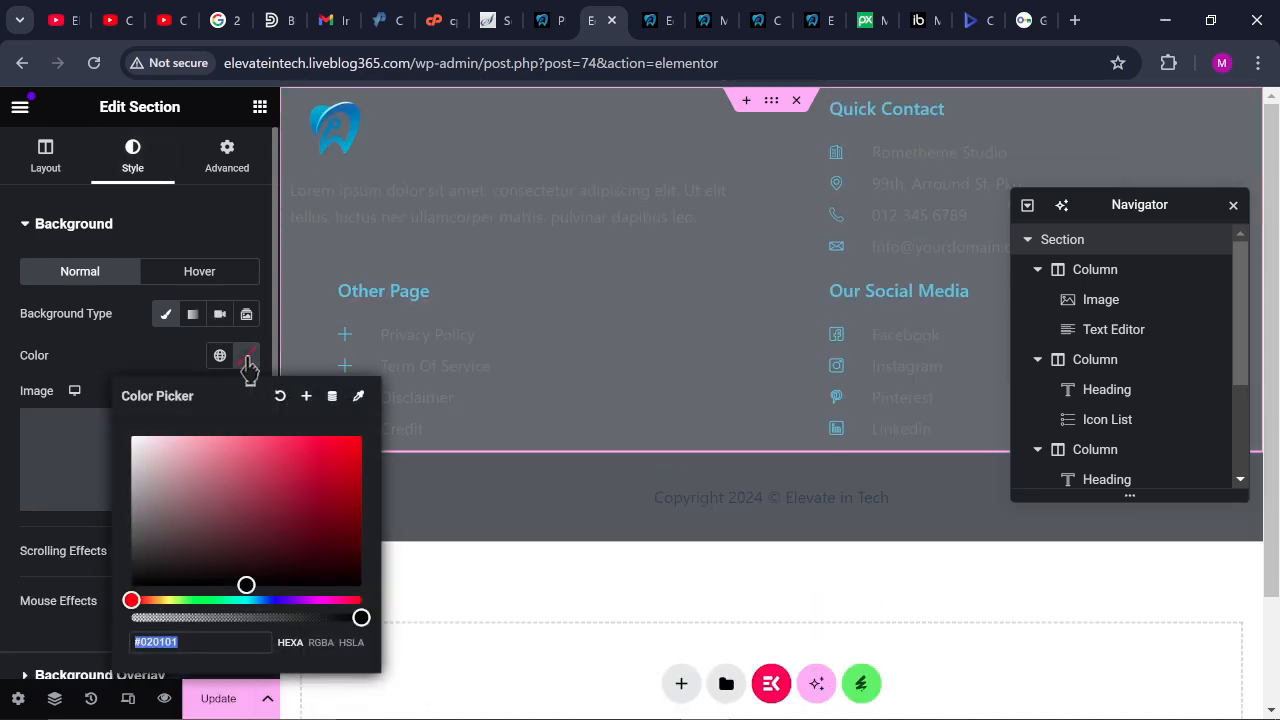
click(345, 481)
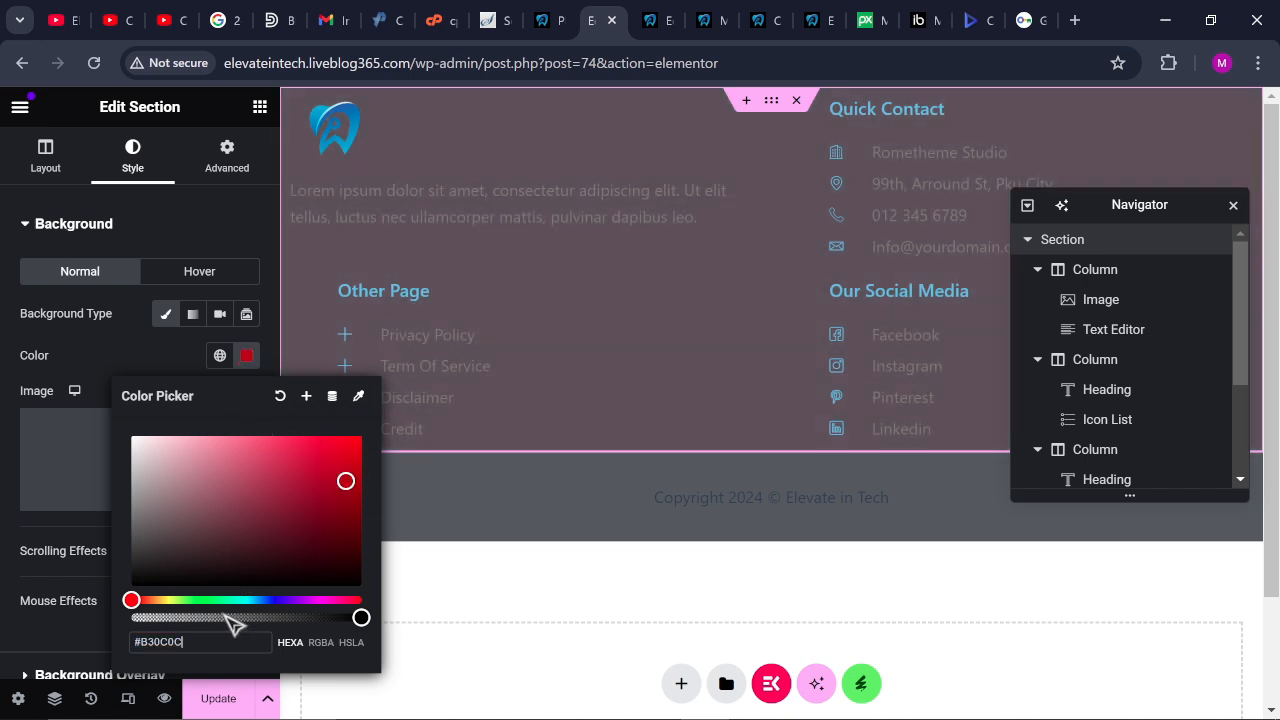
click(269, 600)
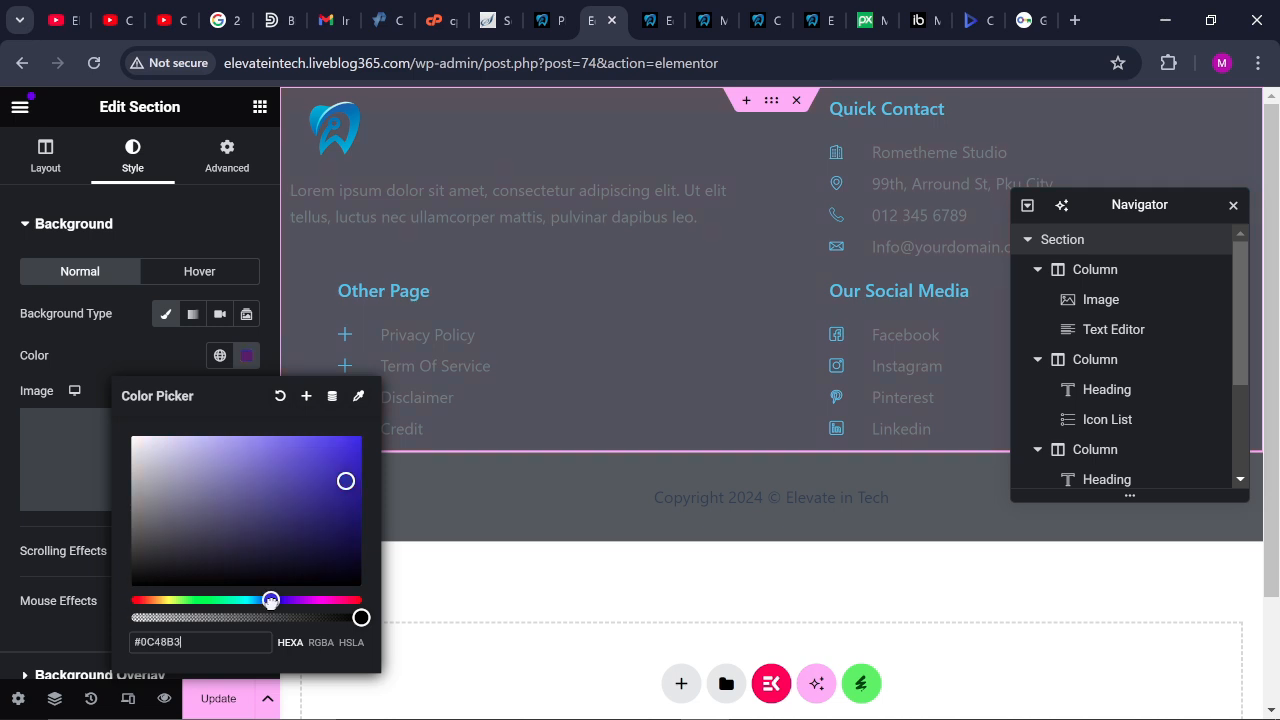
click(328, 491)
drag(355, 527, 147, 577)
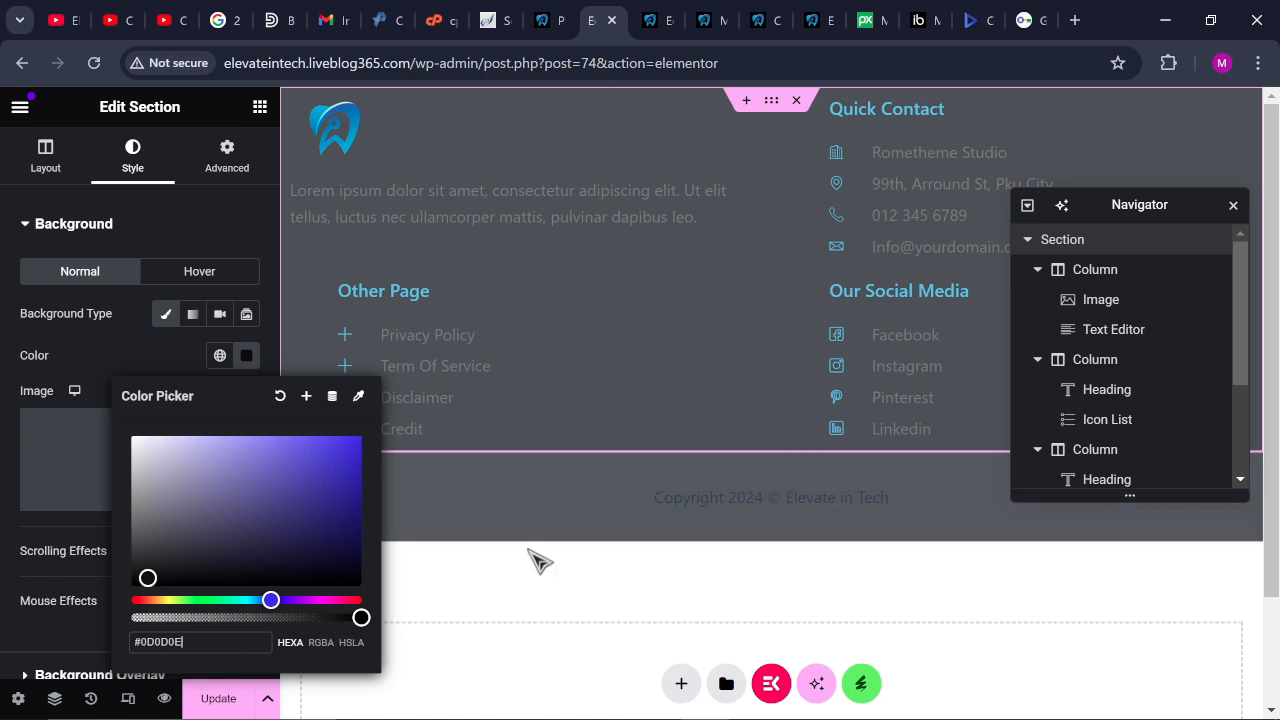
click(510, 588)
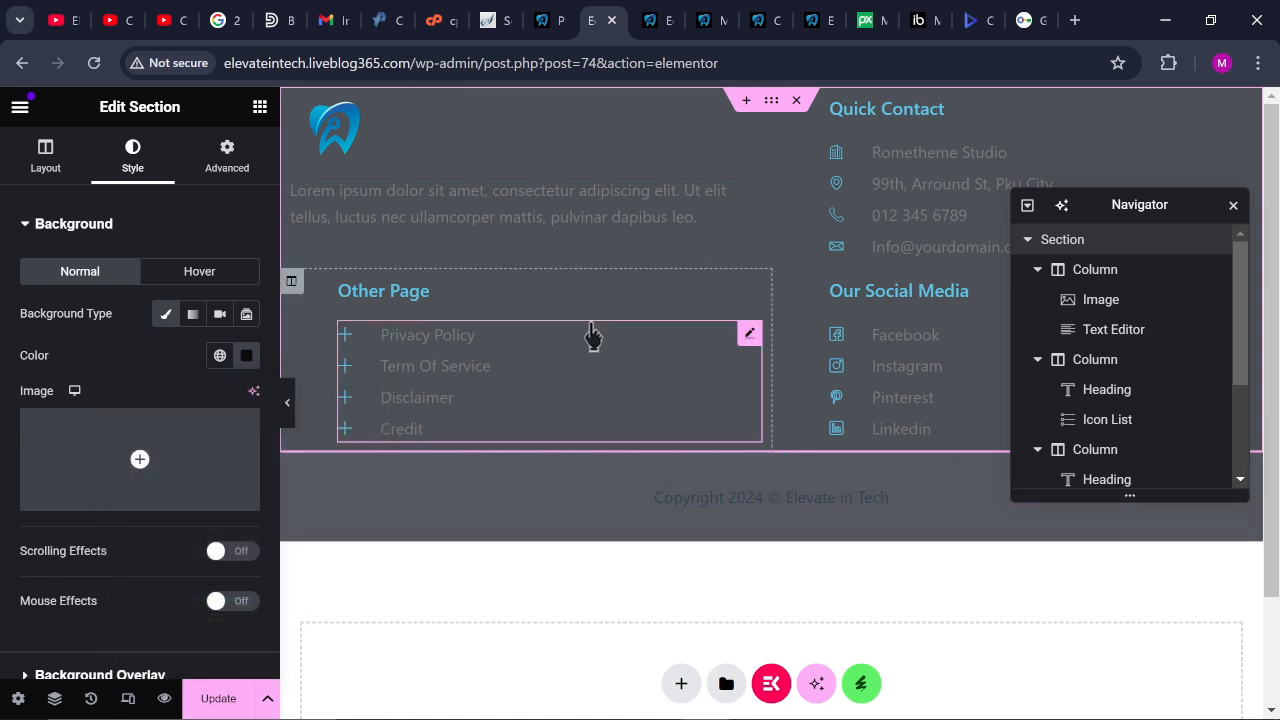
Set the text color of the Lorem ipsum paragraph under the logo to white, #FFFFFF
click(548, 210)
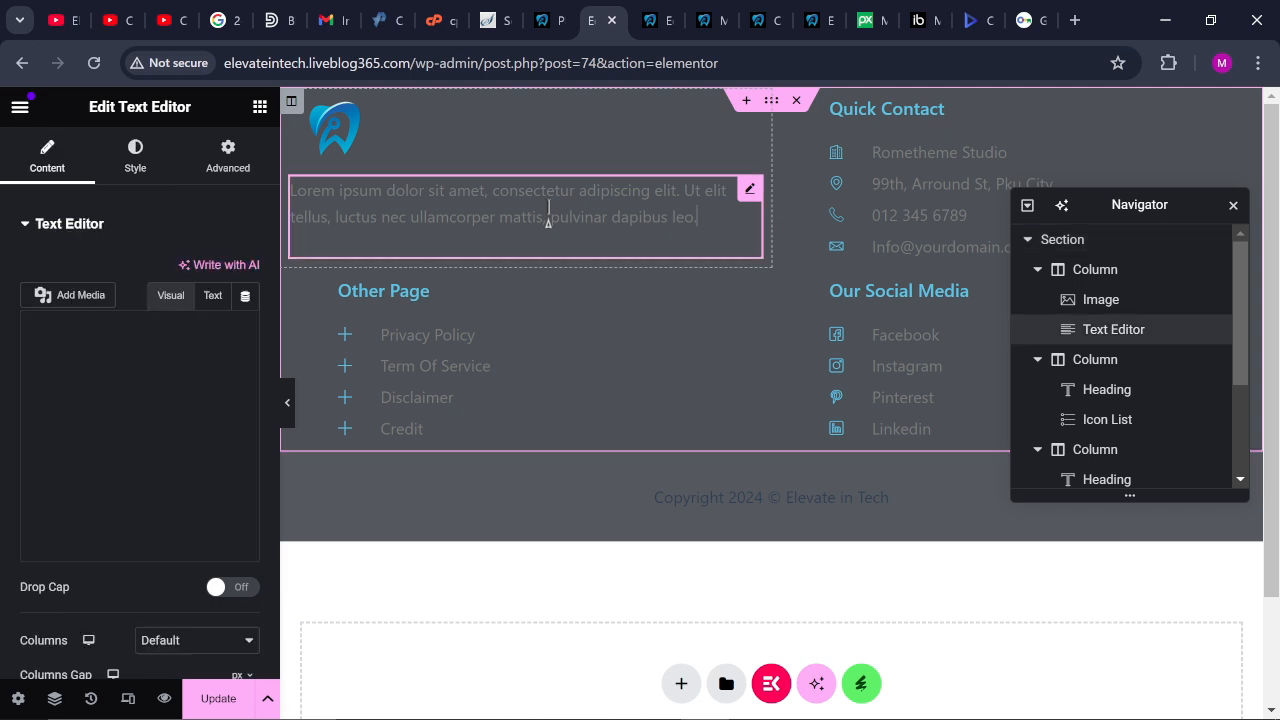
click(135, 165)
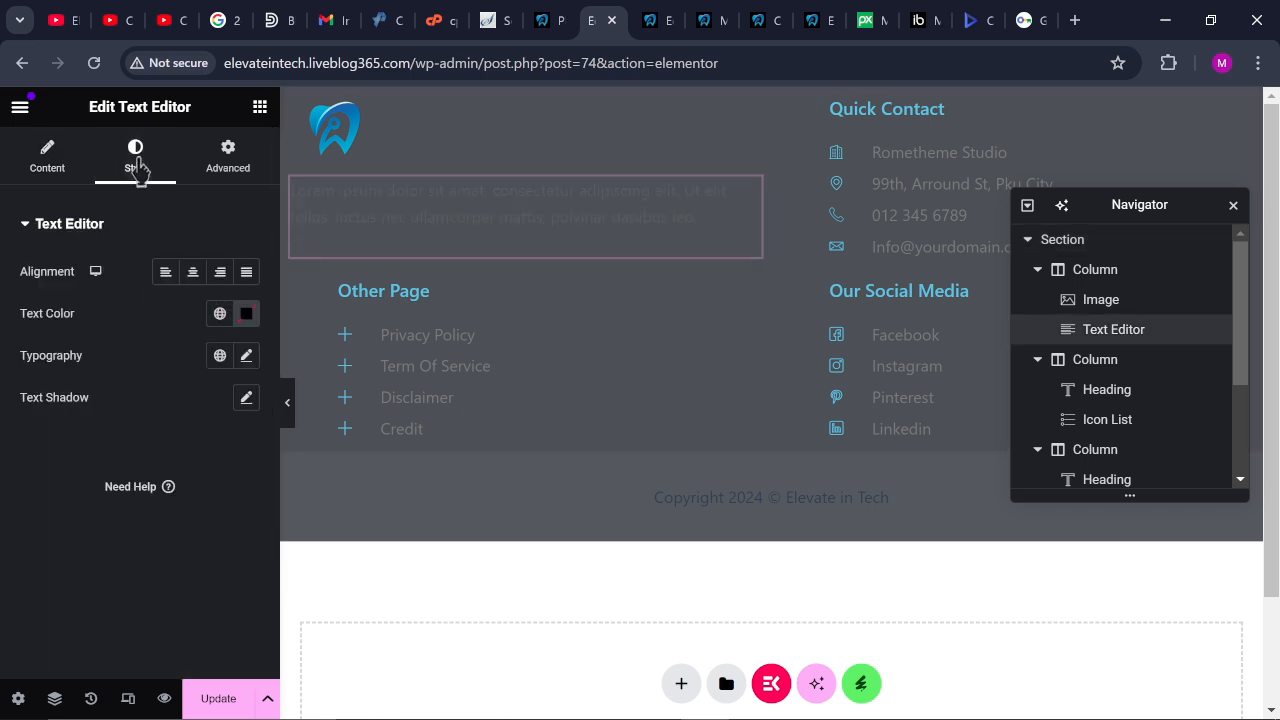
click(247, 313)
drag(130, 408, 60, 375)
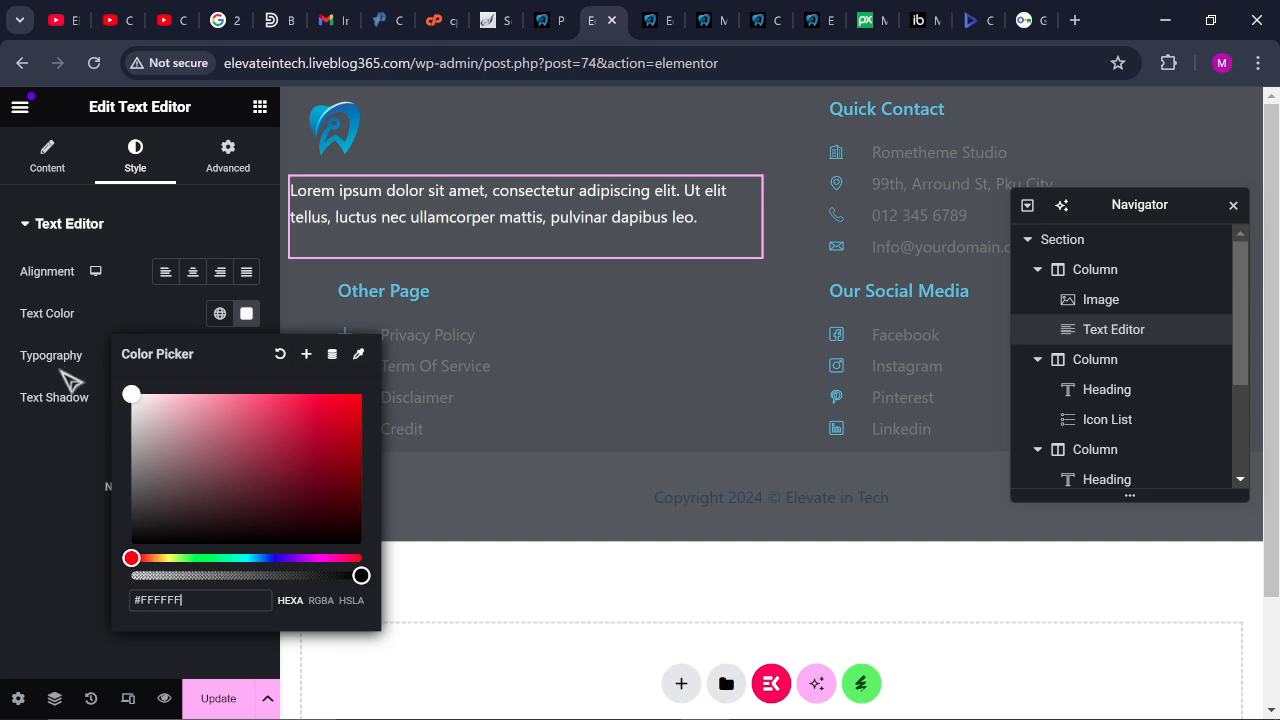
Try to set the Other Page icon list's normal text color to #FFFFFF
click(476, 361)
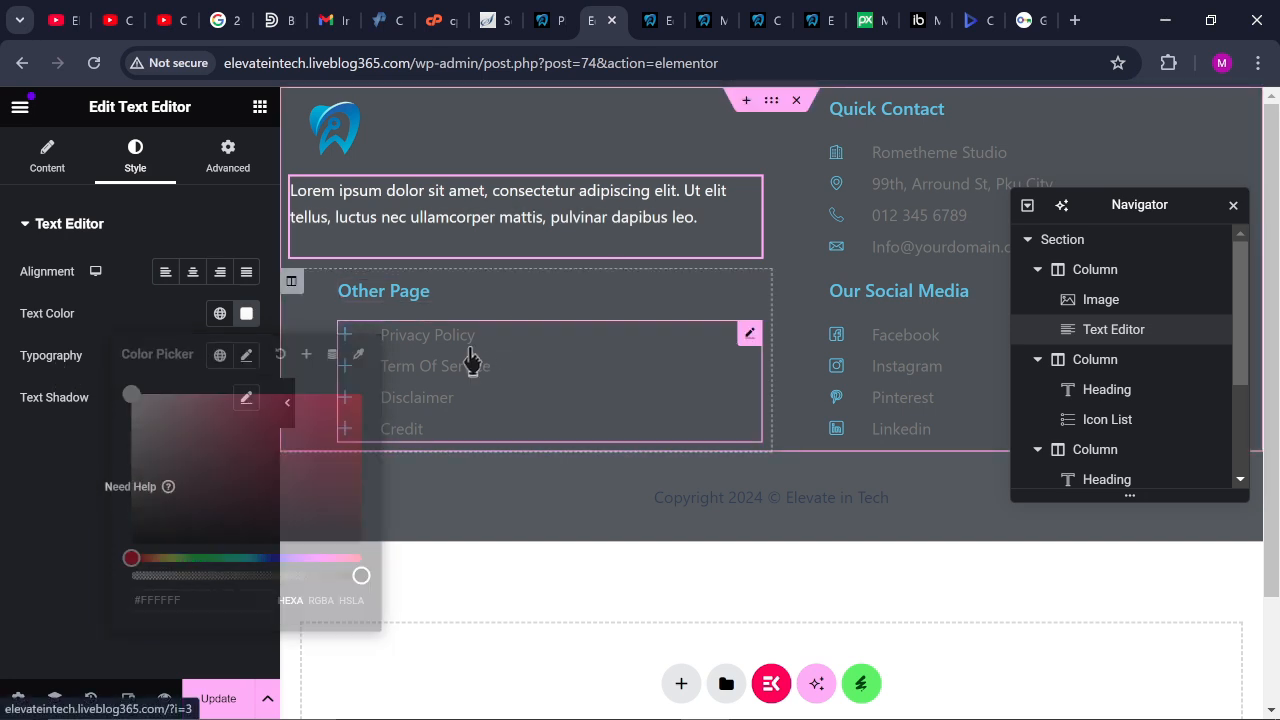
click(135, 172)
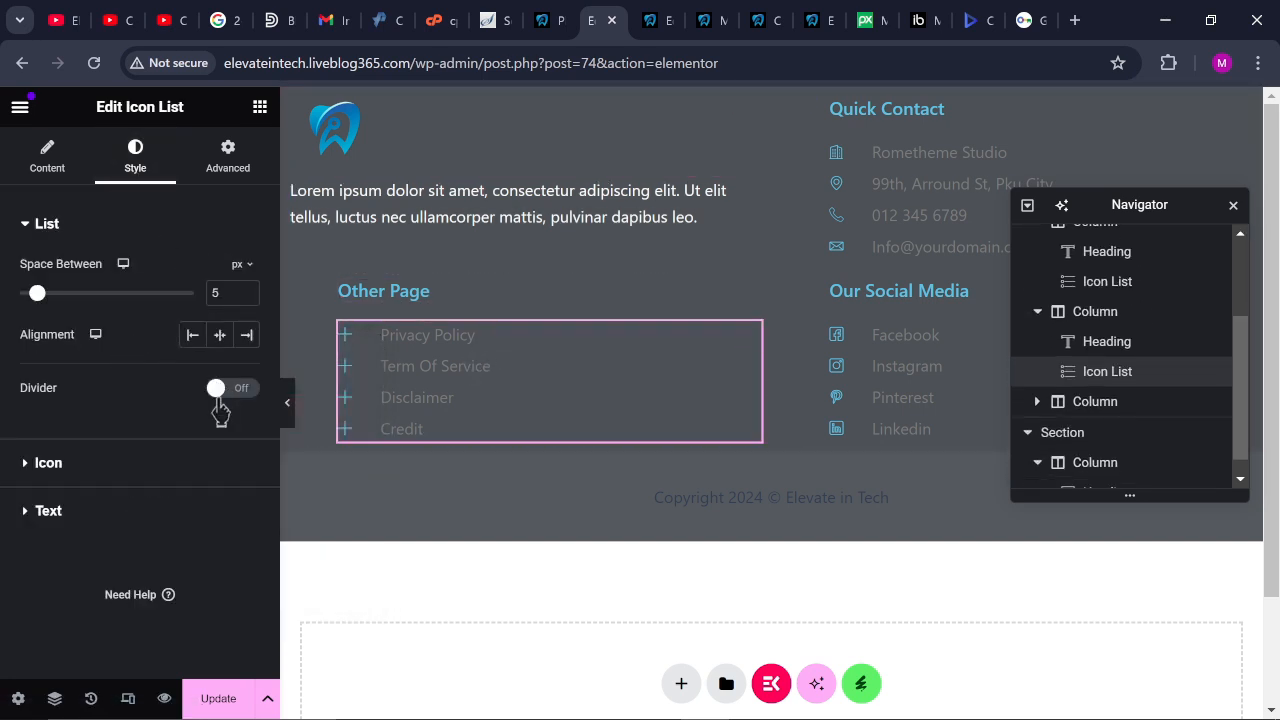
click(36, 511)
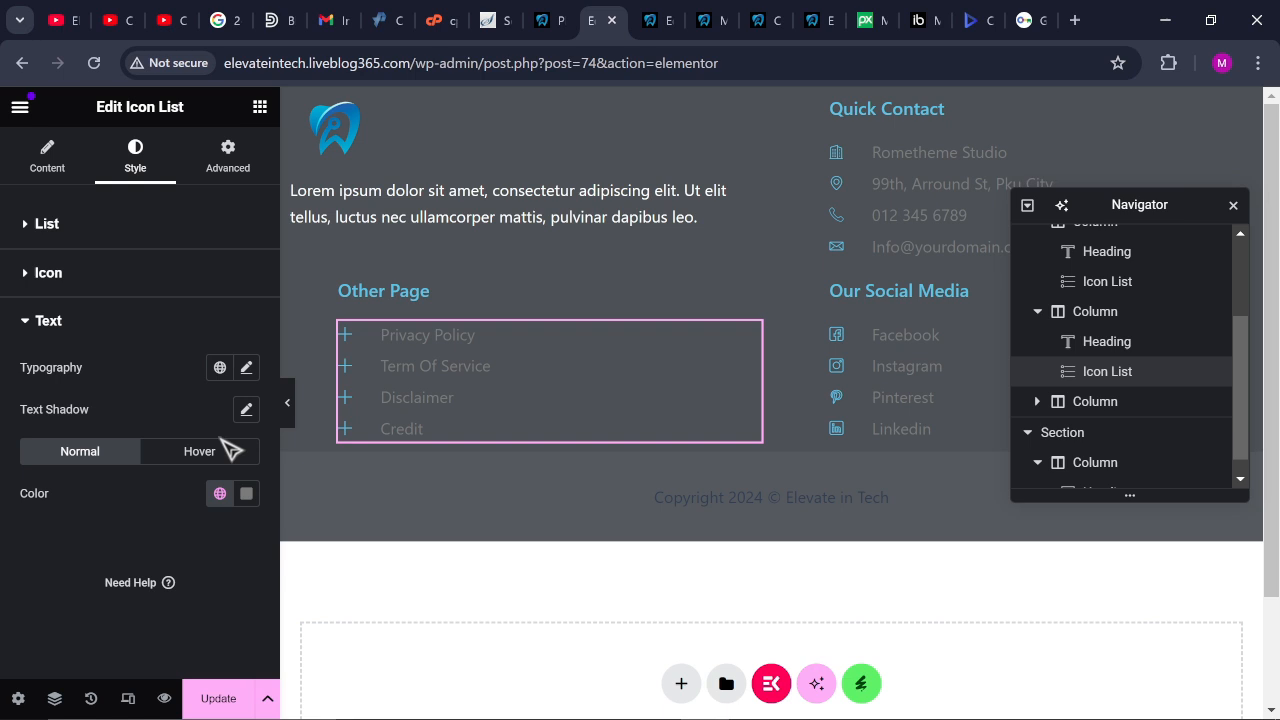
click(247, 494)
drag(130, 308, 118, 203)
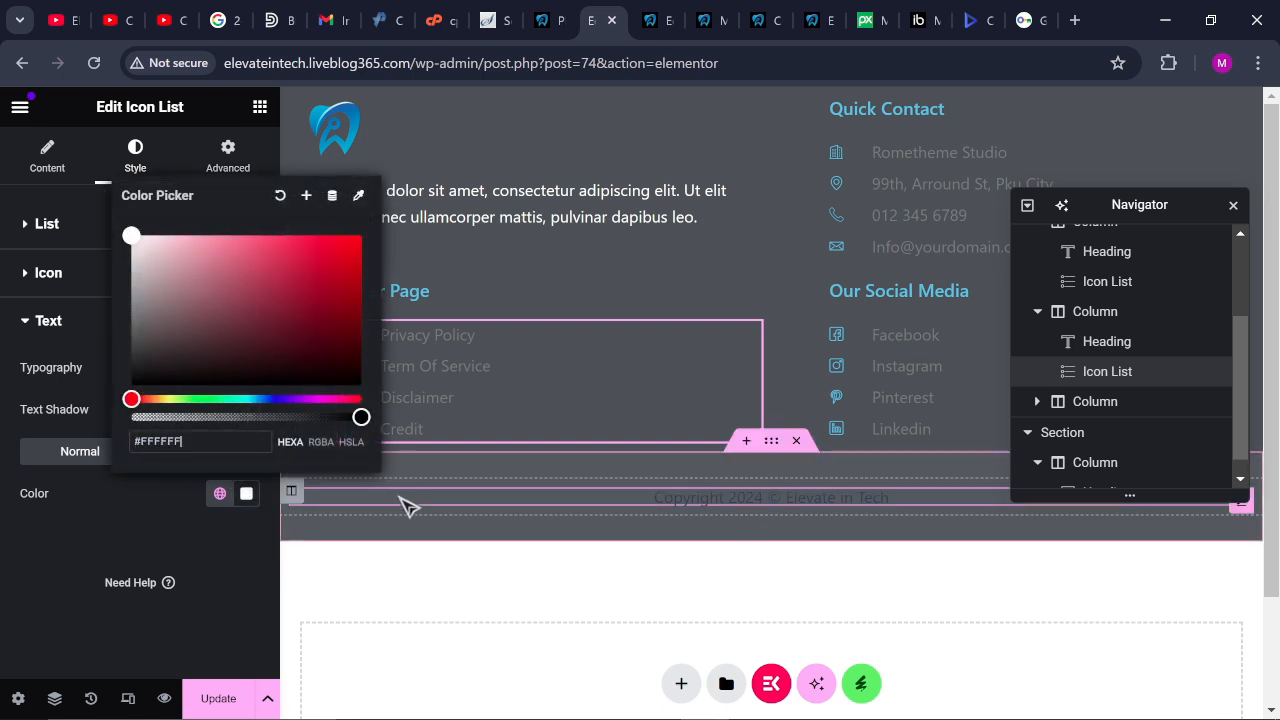
click(410, 537)
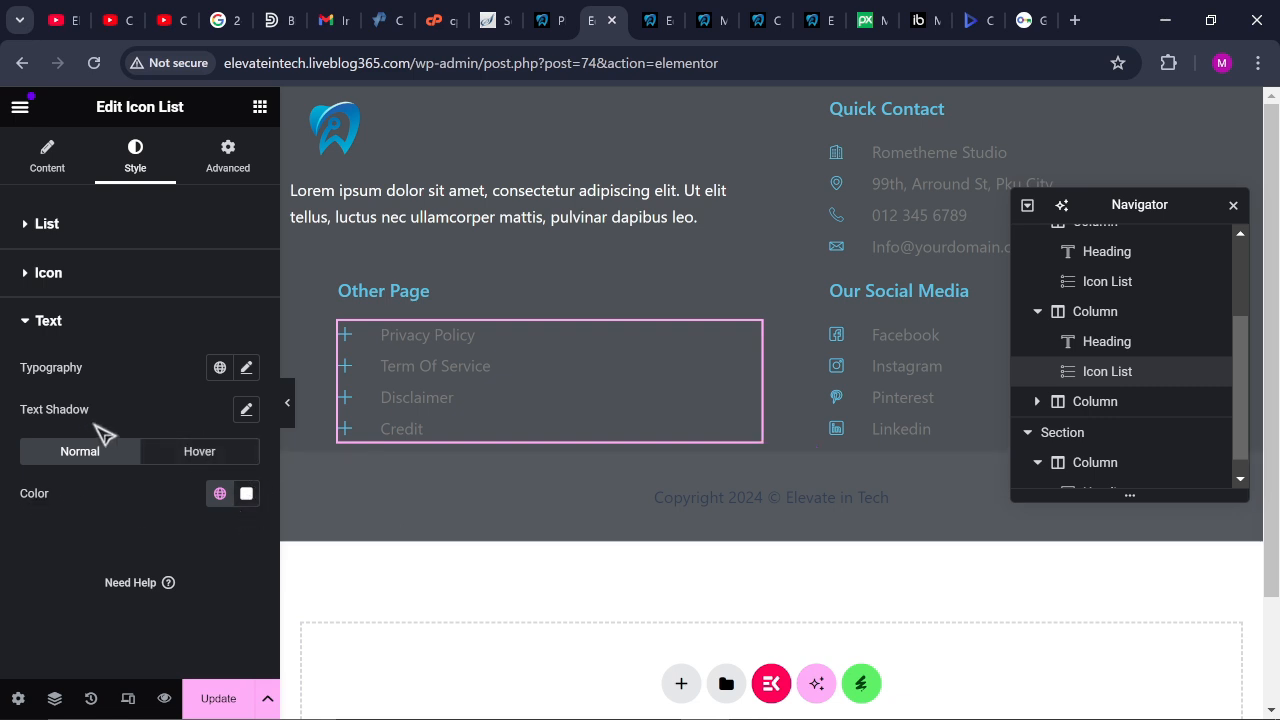
click(33, 330)
click(33, 330)
click(246, 368)
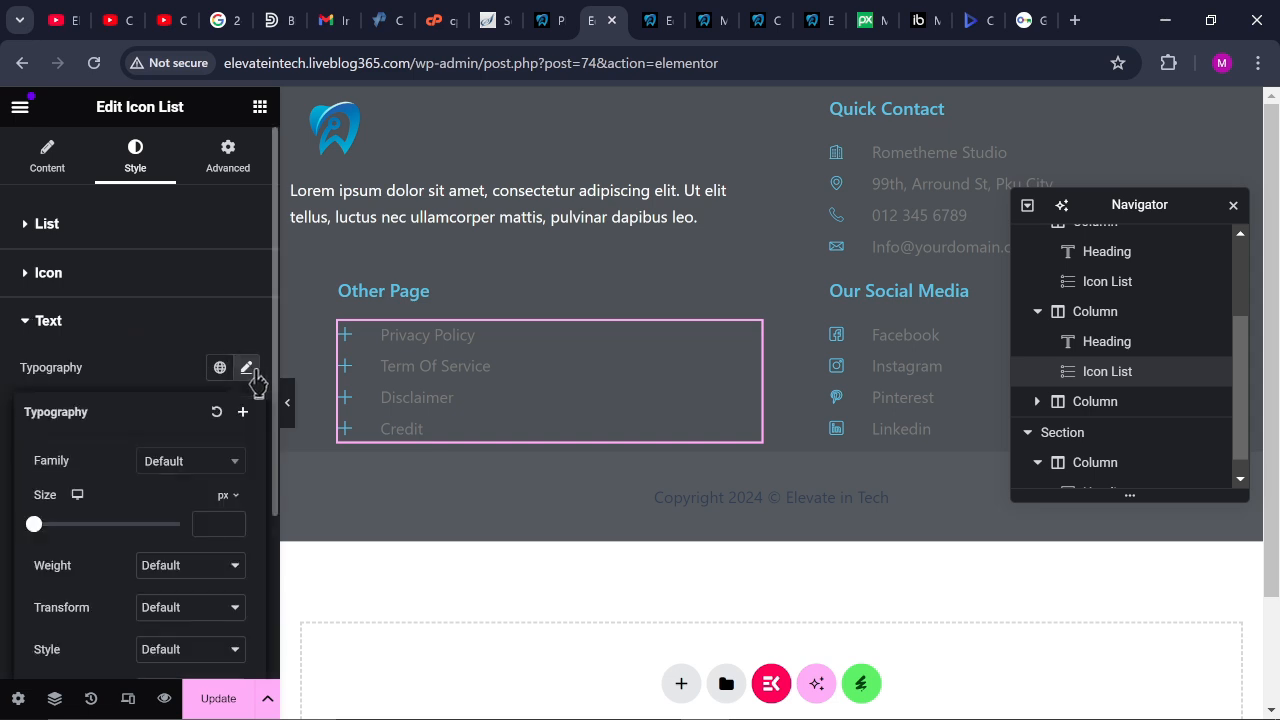
click(248, 369)
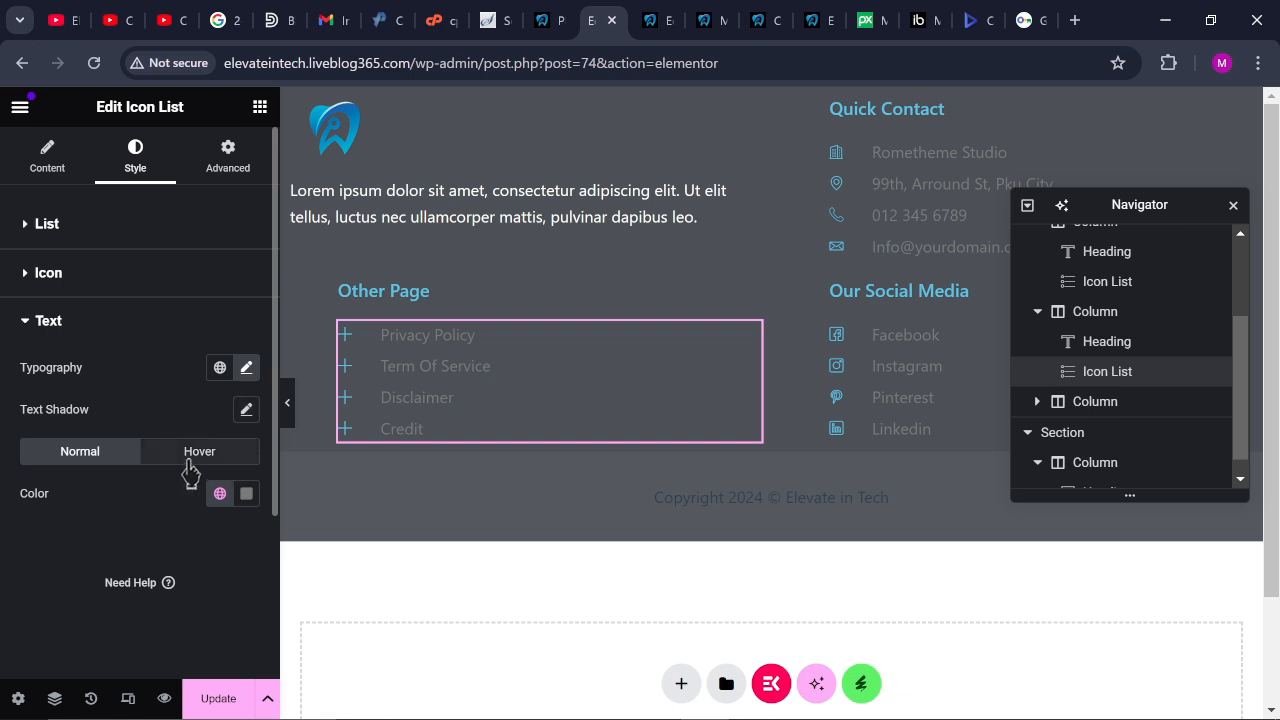
Reapply white as the Other Page icon list's normal text color and update the footer template
click(247, 493)
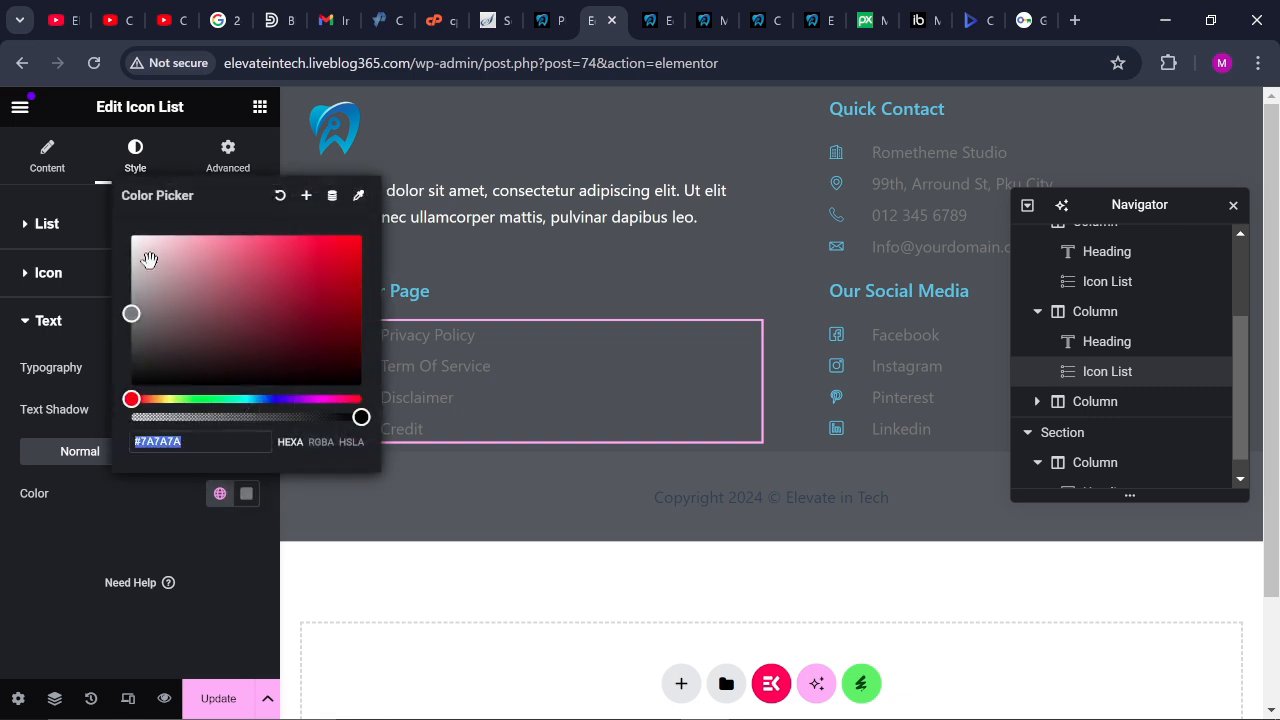
drag(149, 257, 130, 233)
click(117, 537)
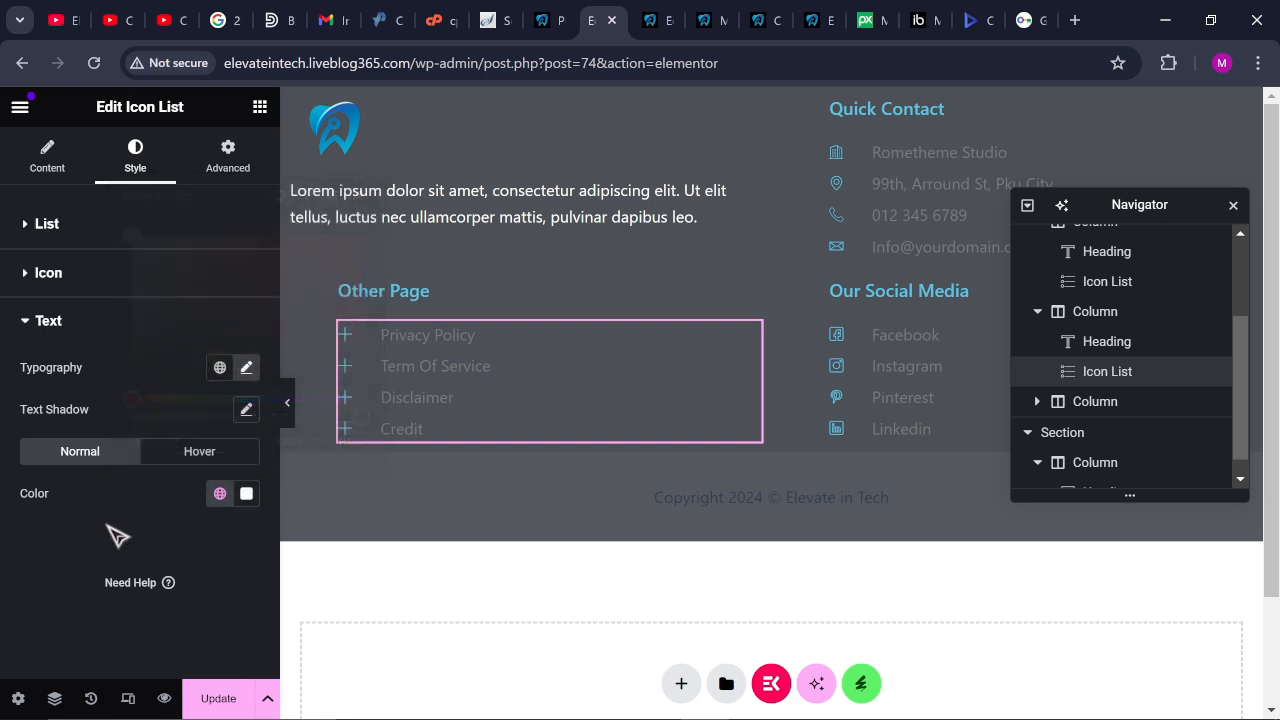
click(208, 699)
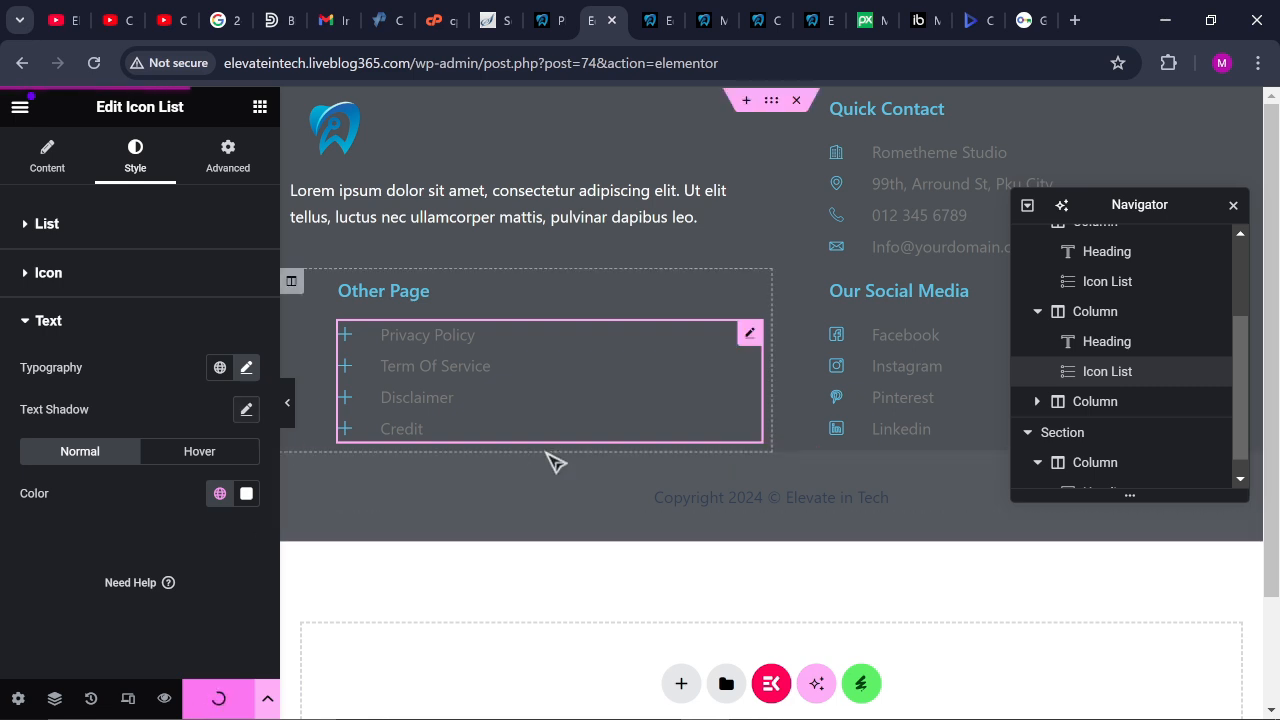
Set the Quick Contact icon list's normal text color to white
click(918, 180)
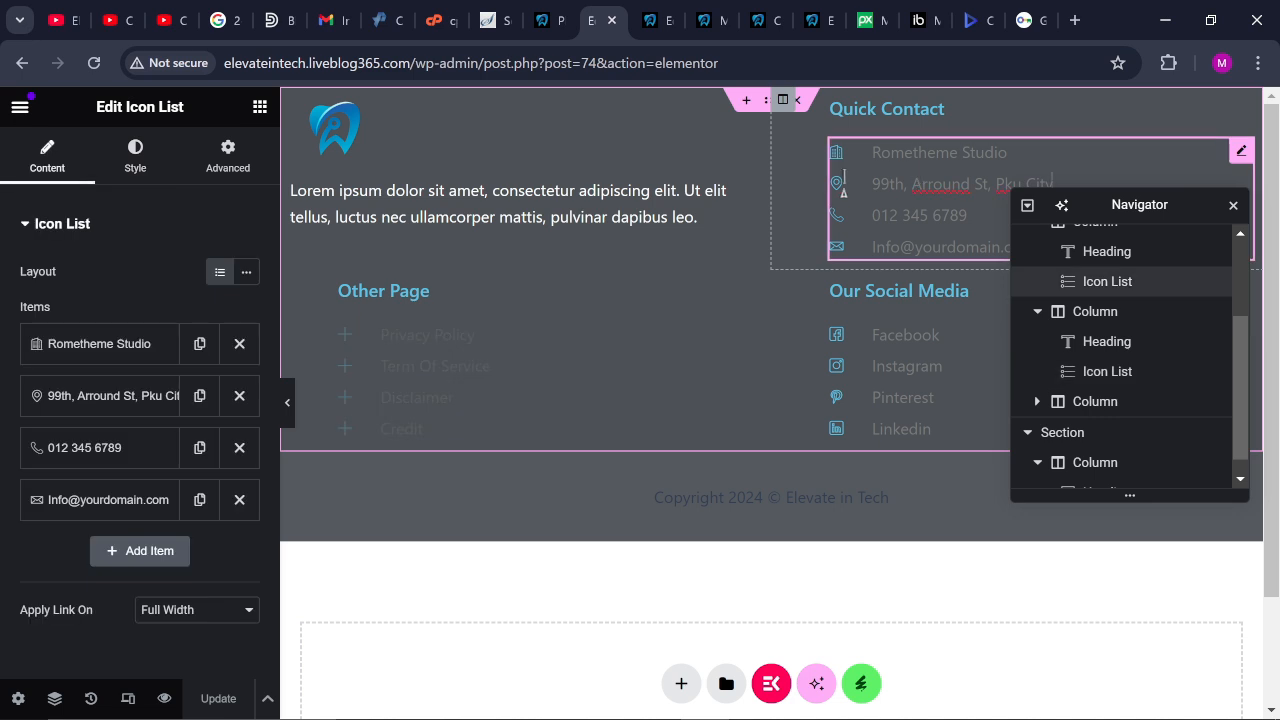
click(136, 158)
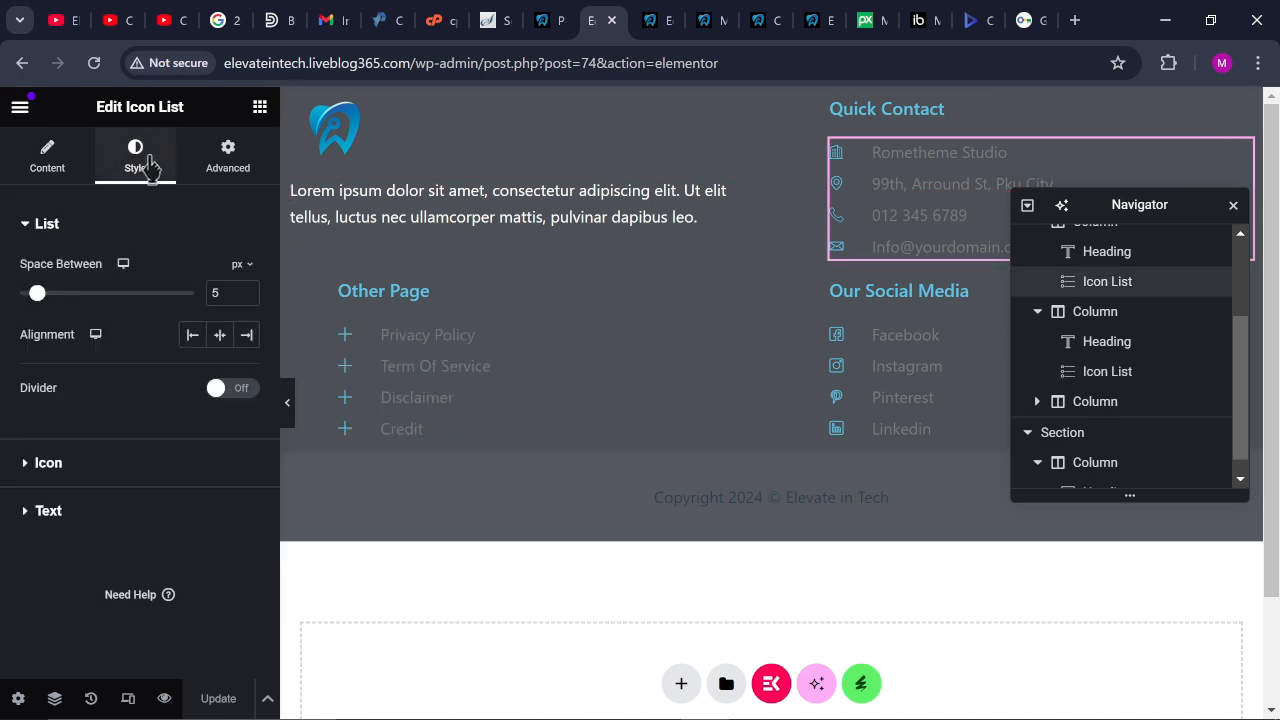
click(40, 511)
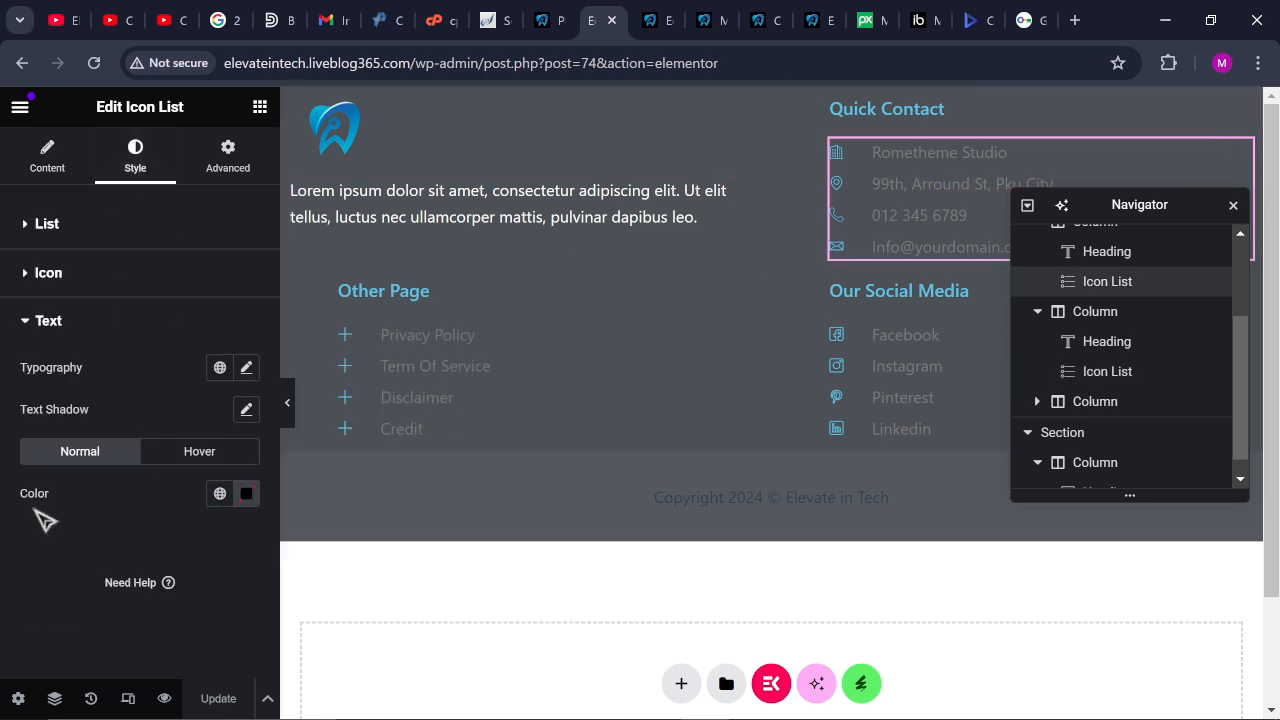
click(245, 494)
drag(130, 312, 131, 236)
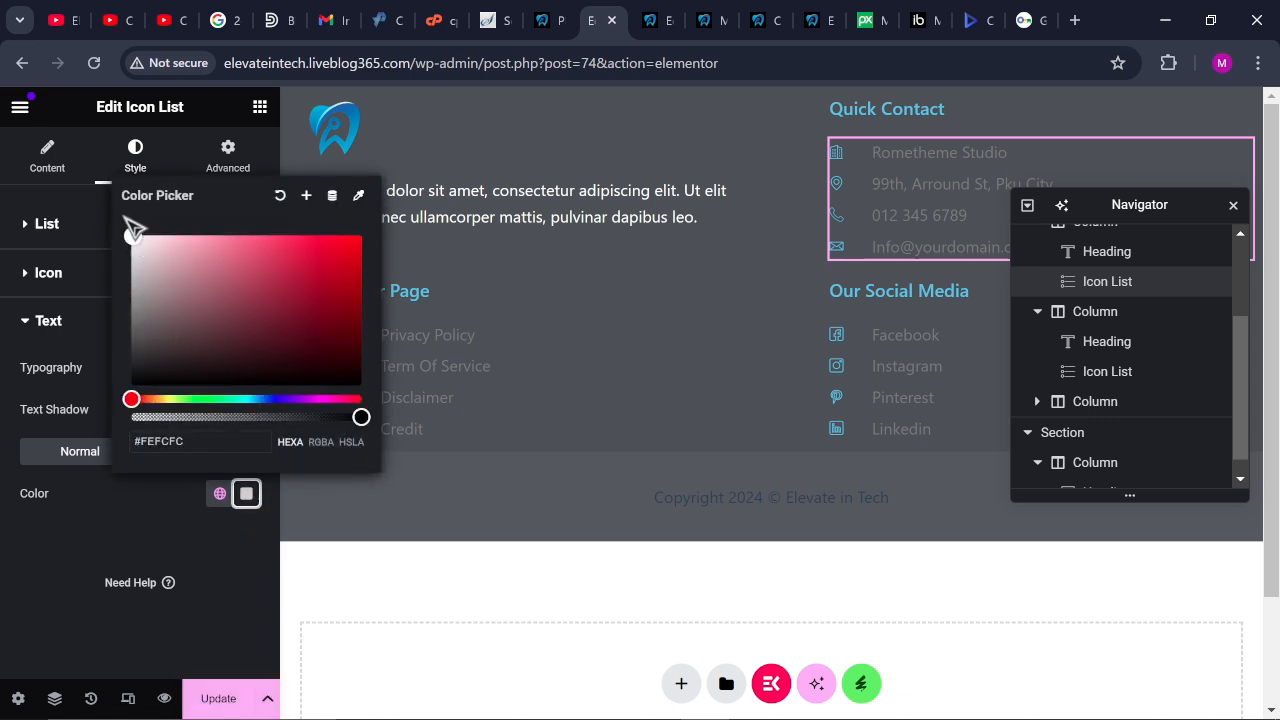
click(113, 538)
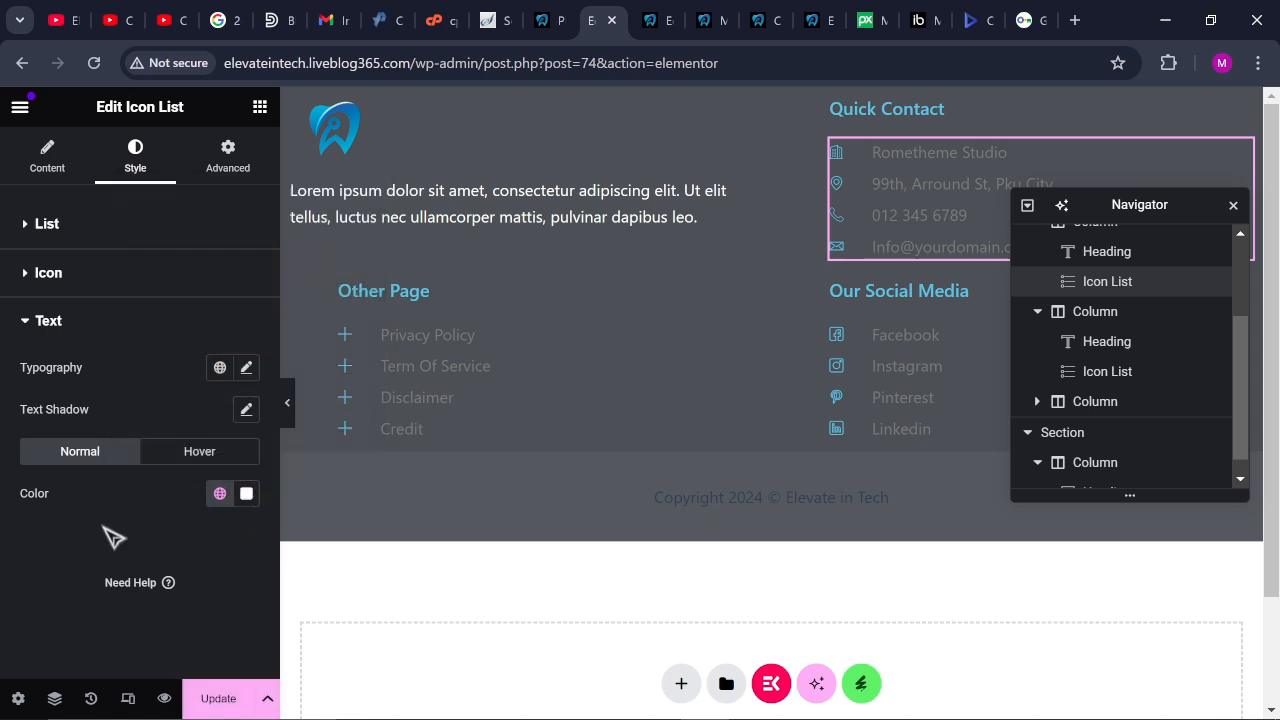
Set the Our Social Media icon list's normal text color to white and update the footer template
click(894, 397)
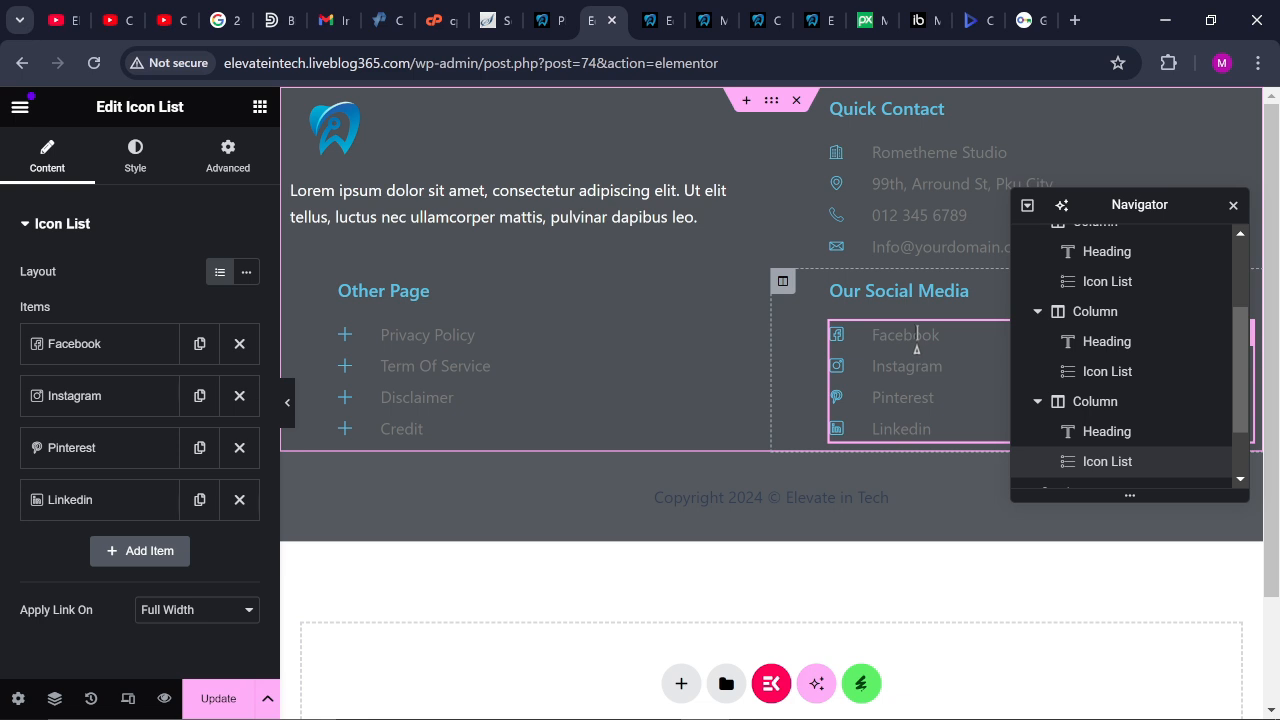
click(160, 170)
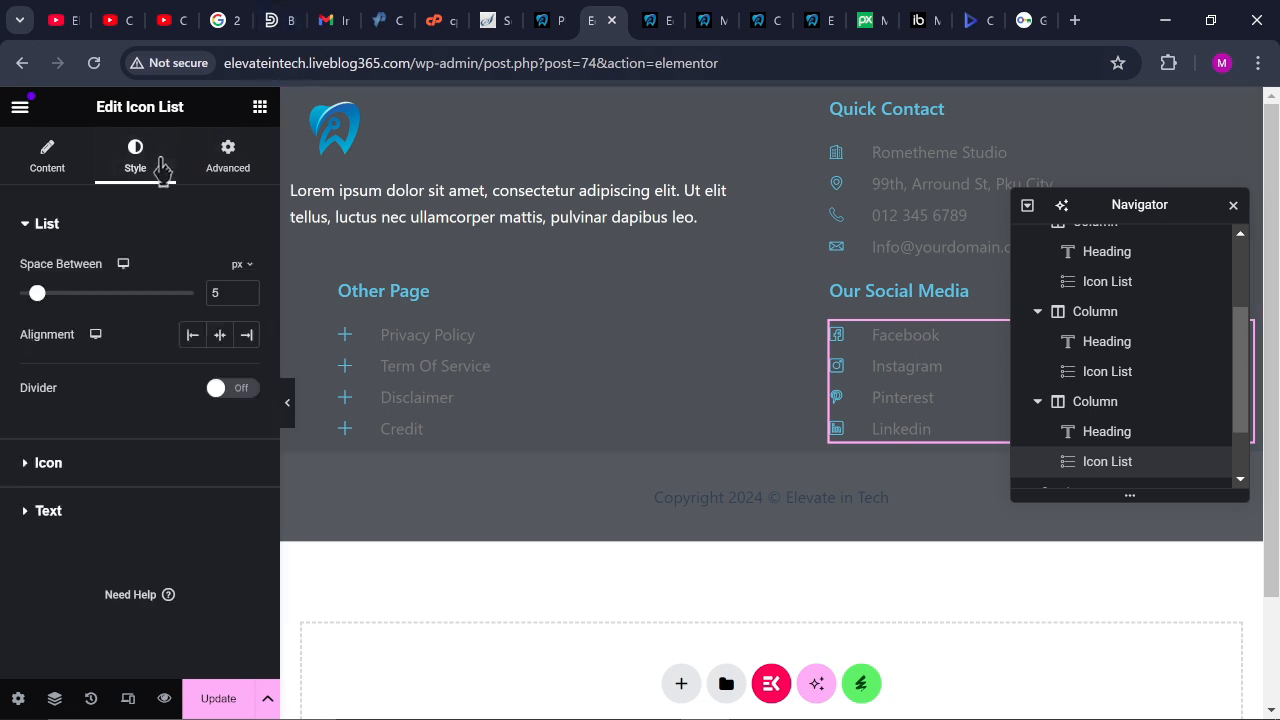
click(26, 514)
click(247, 495)
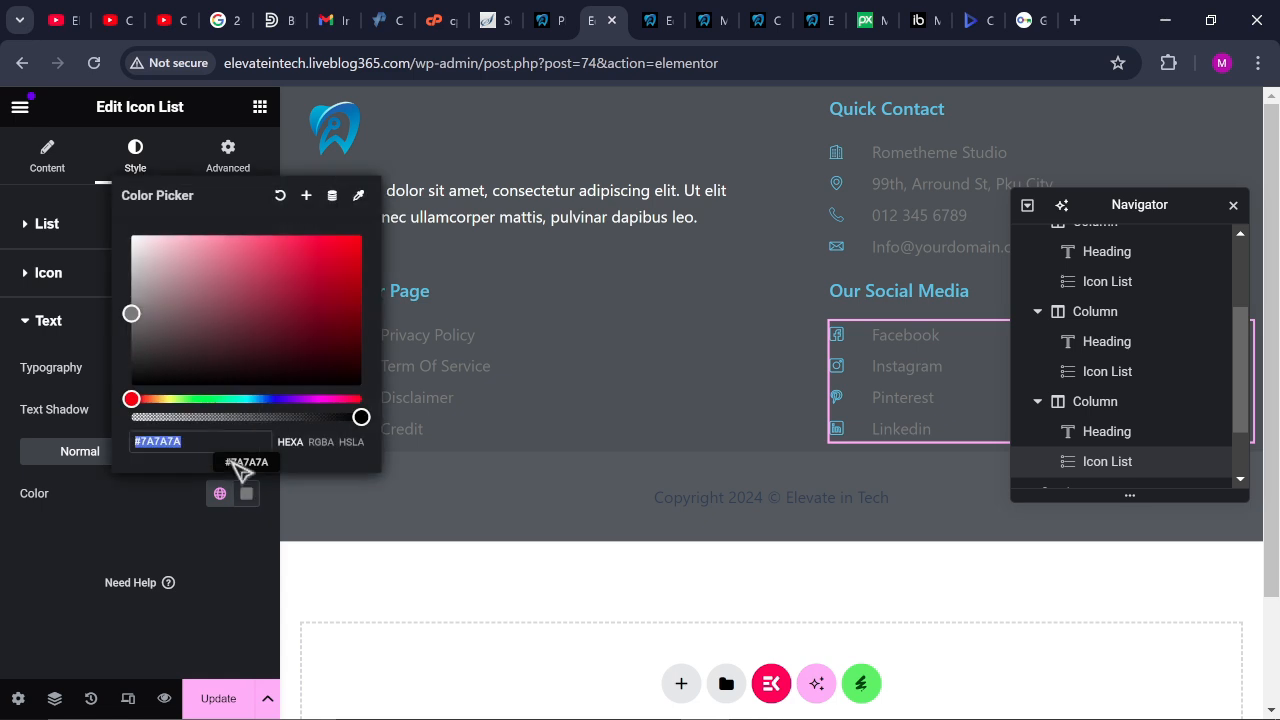
drag(174, 326, 106, 233)
click(91, 552)
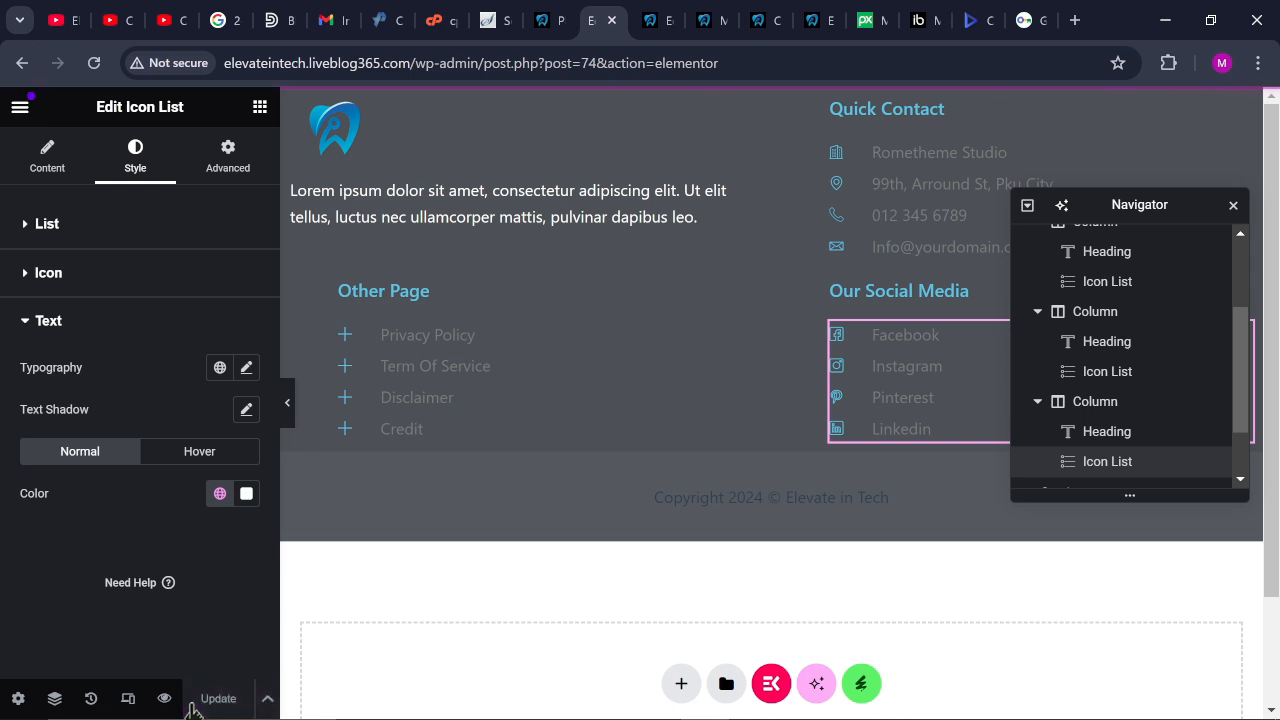
Reload the live homepage and check the footer's background and text colors at the end of the page
click(820, 22)
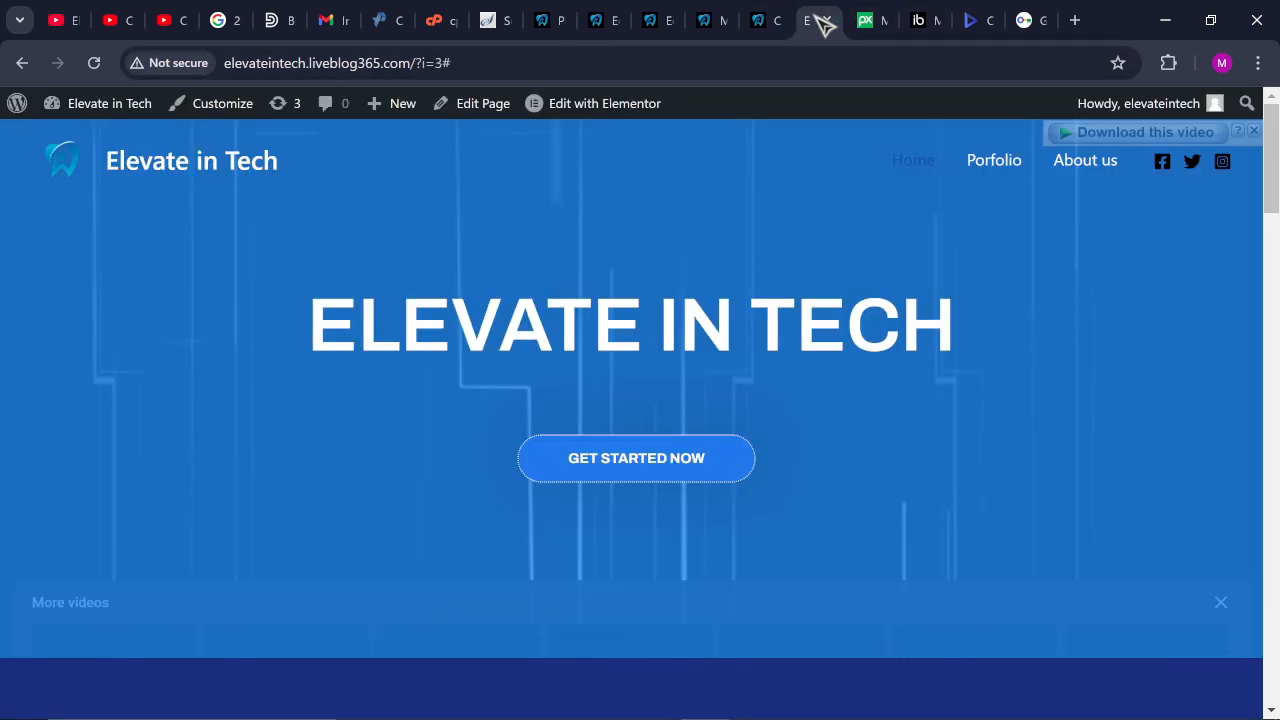
click(95, 64)
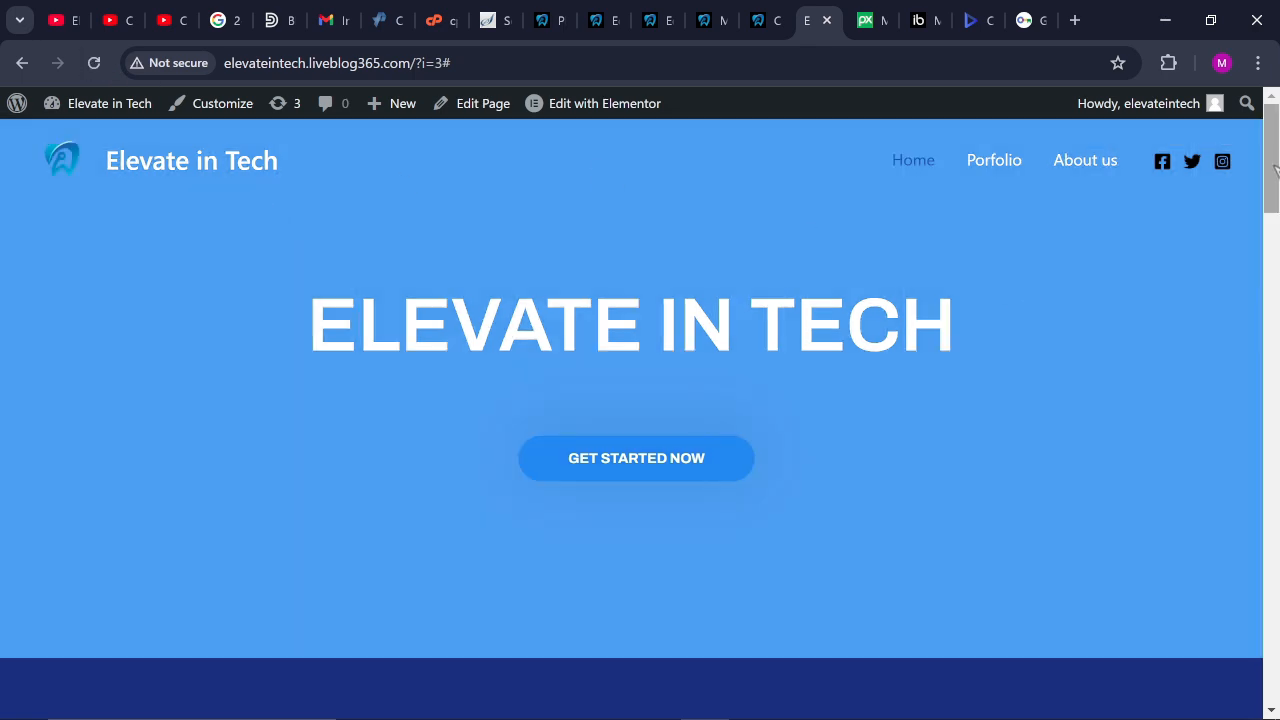
drag(1274, 166, 1268, 708)
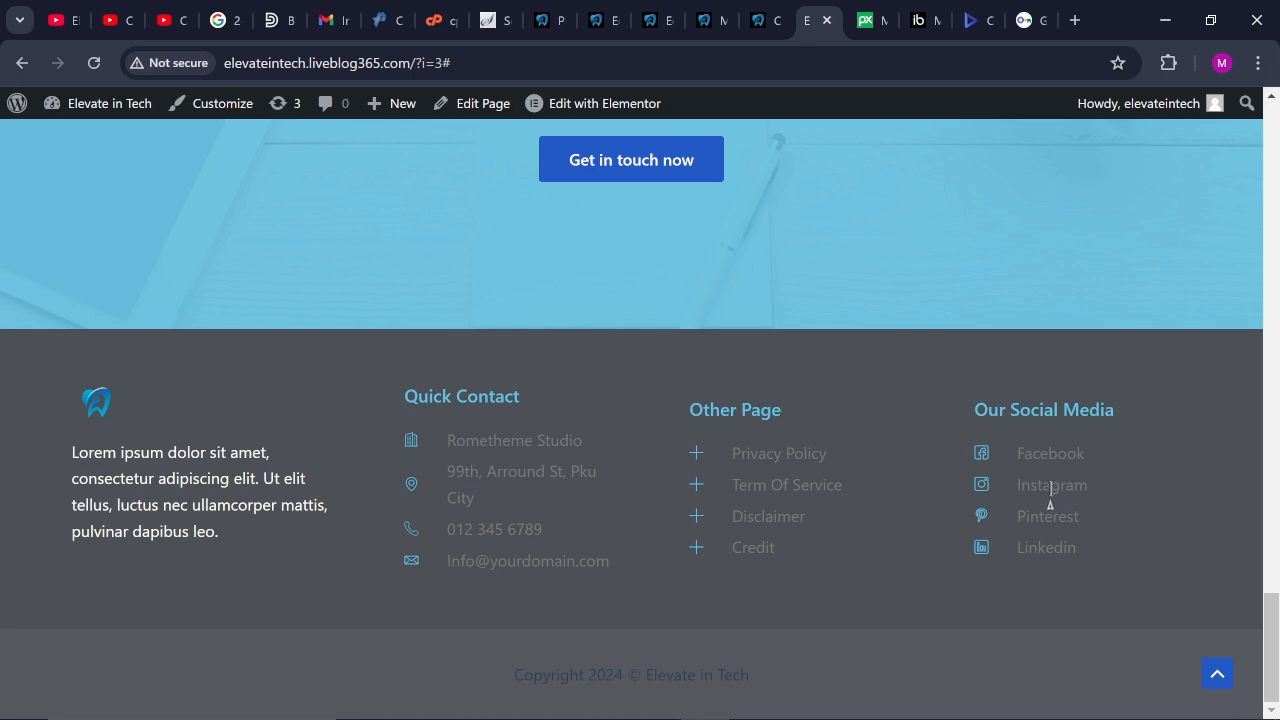
Return to the footer template editor and set the copyright heading's text color to white, #FFFFFF
drag(1271, 640, 1196, 706)
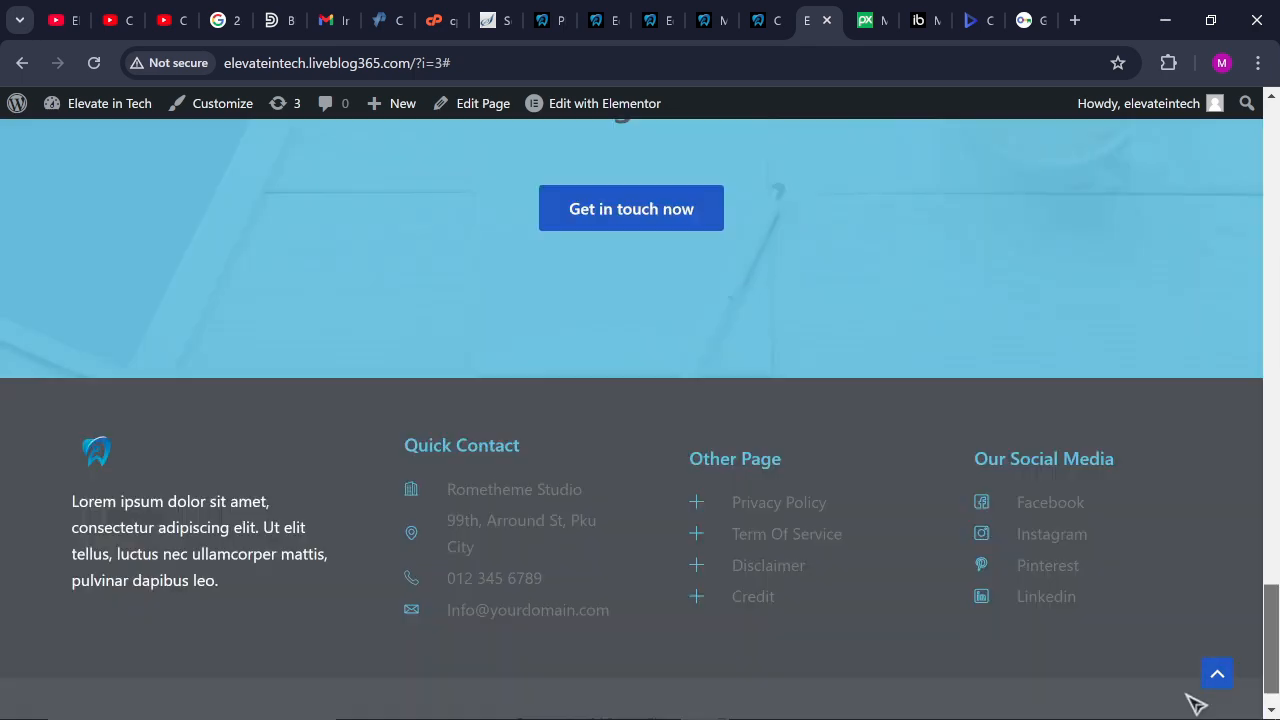
scroll(1196, 706, down, 1)
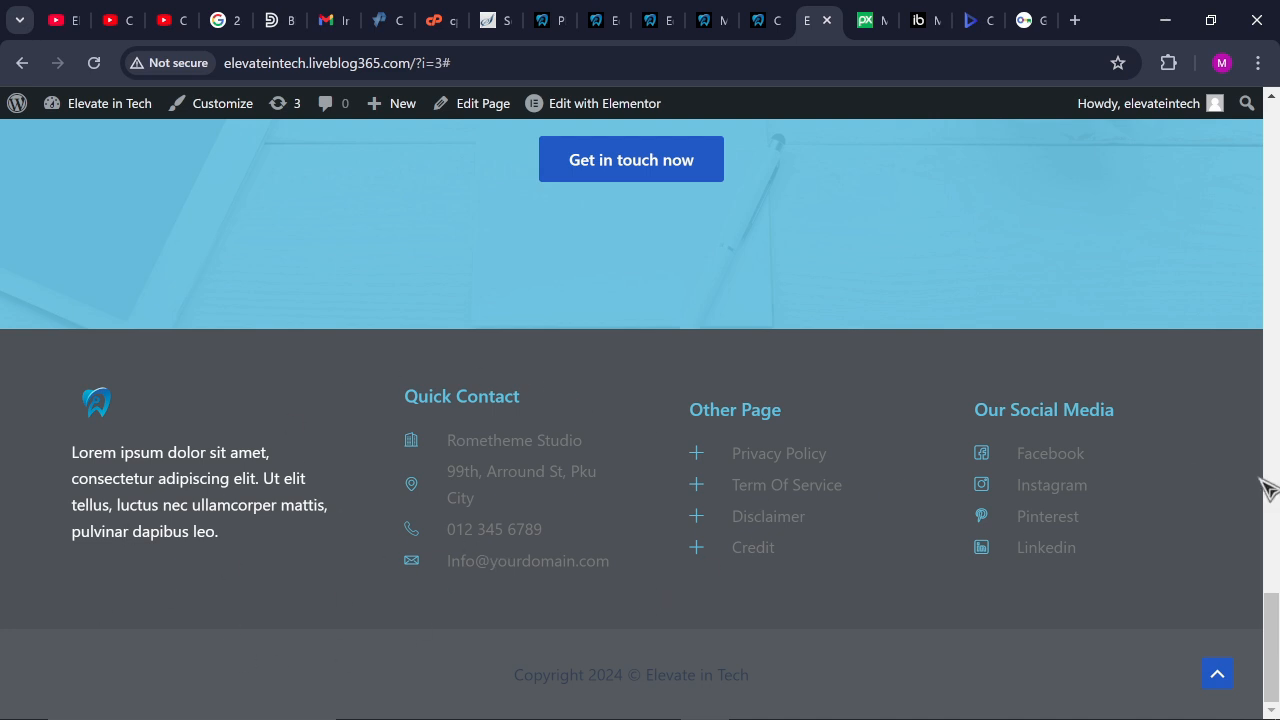
click(602, 22)
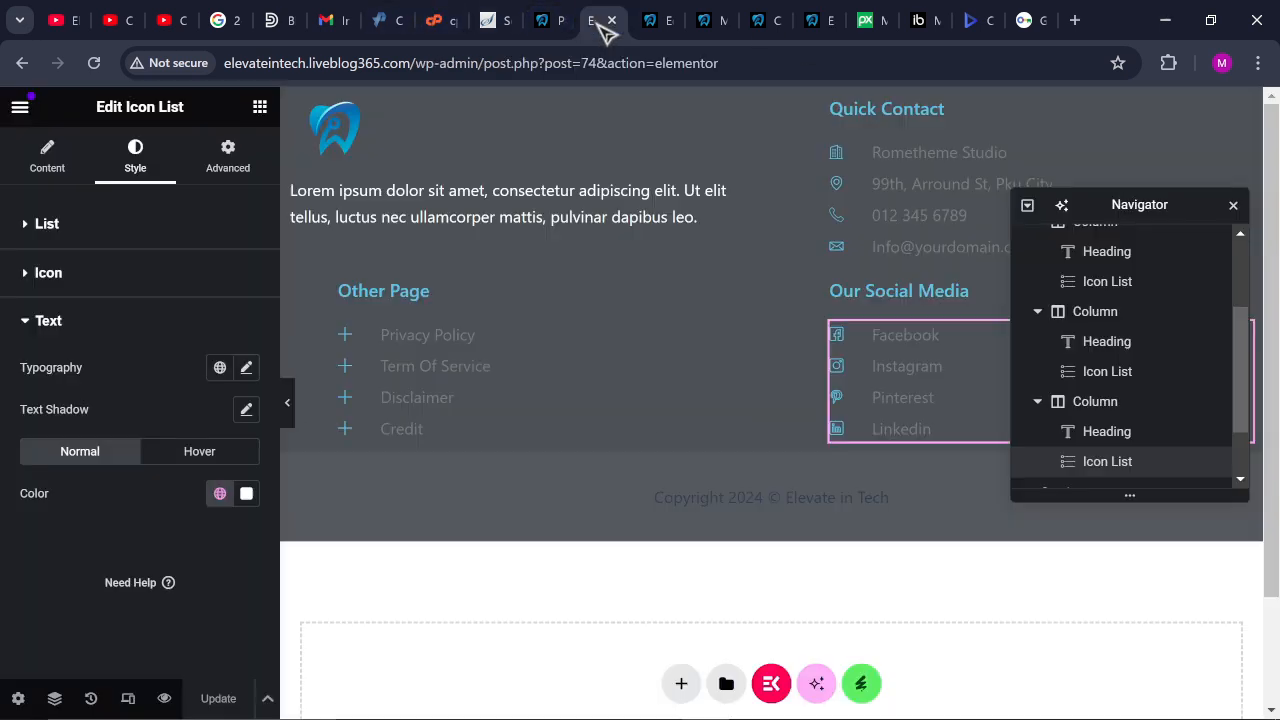
click(678, 500)
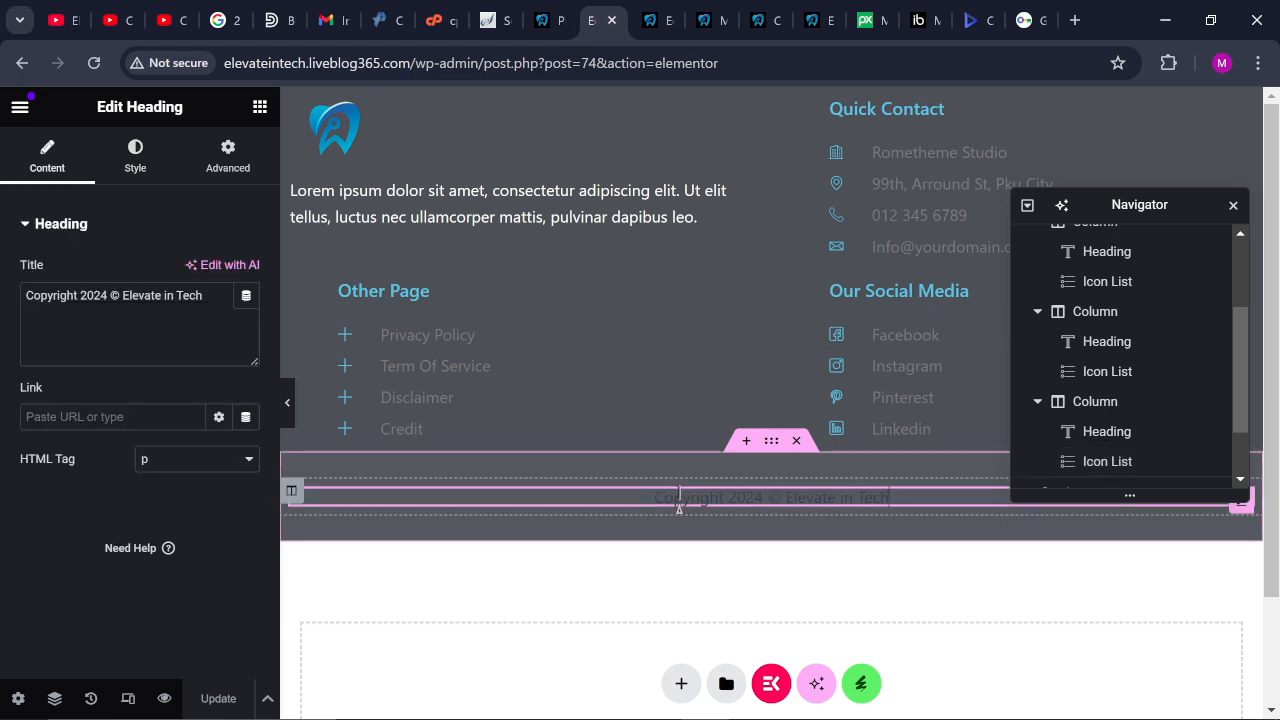
click(138, 170)
click(248, 314)
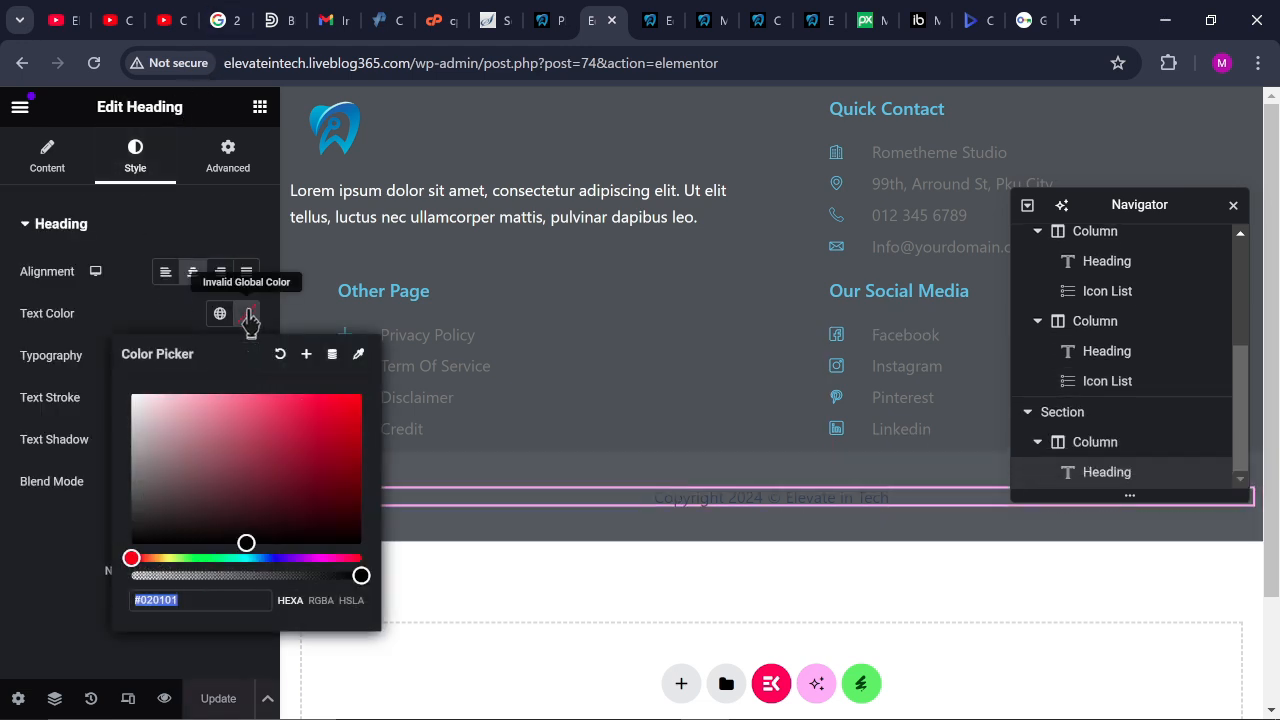
click(162, 416)
click(131, 394)
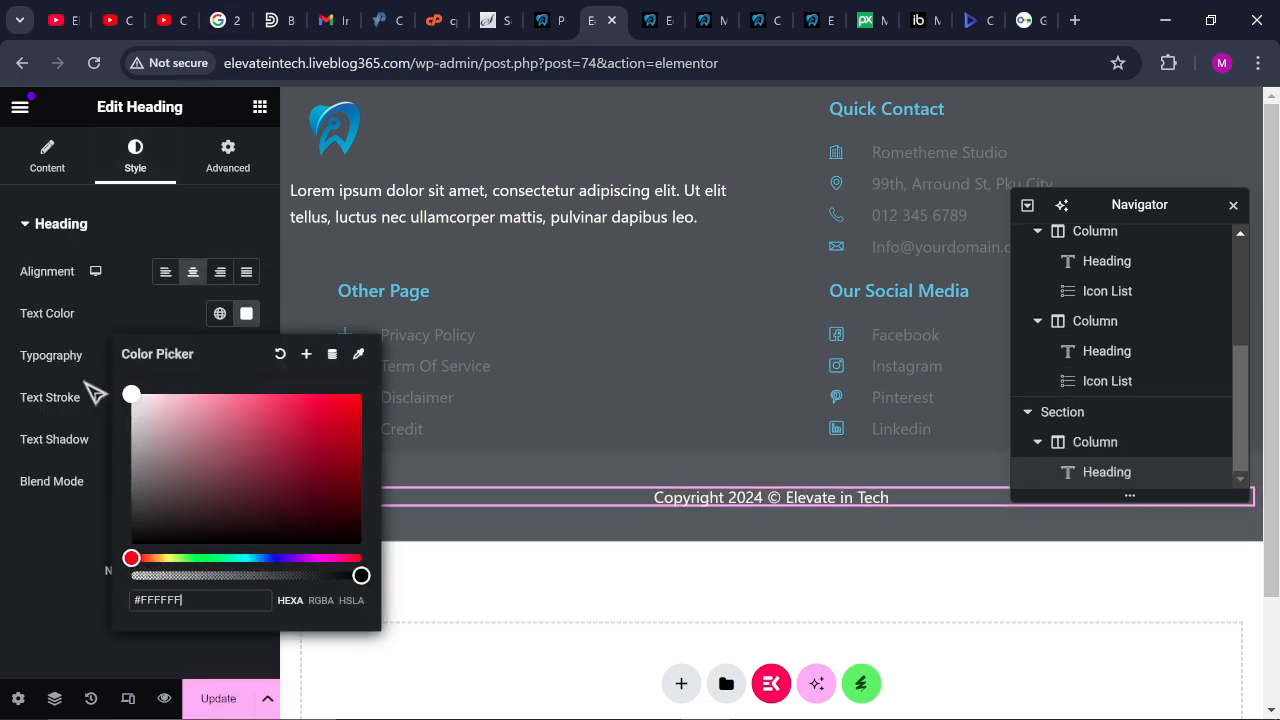
Set the Other Page icon list's normal text color to the global Theme Color 5
click(491, 360)
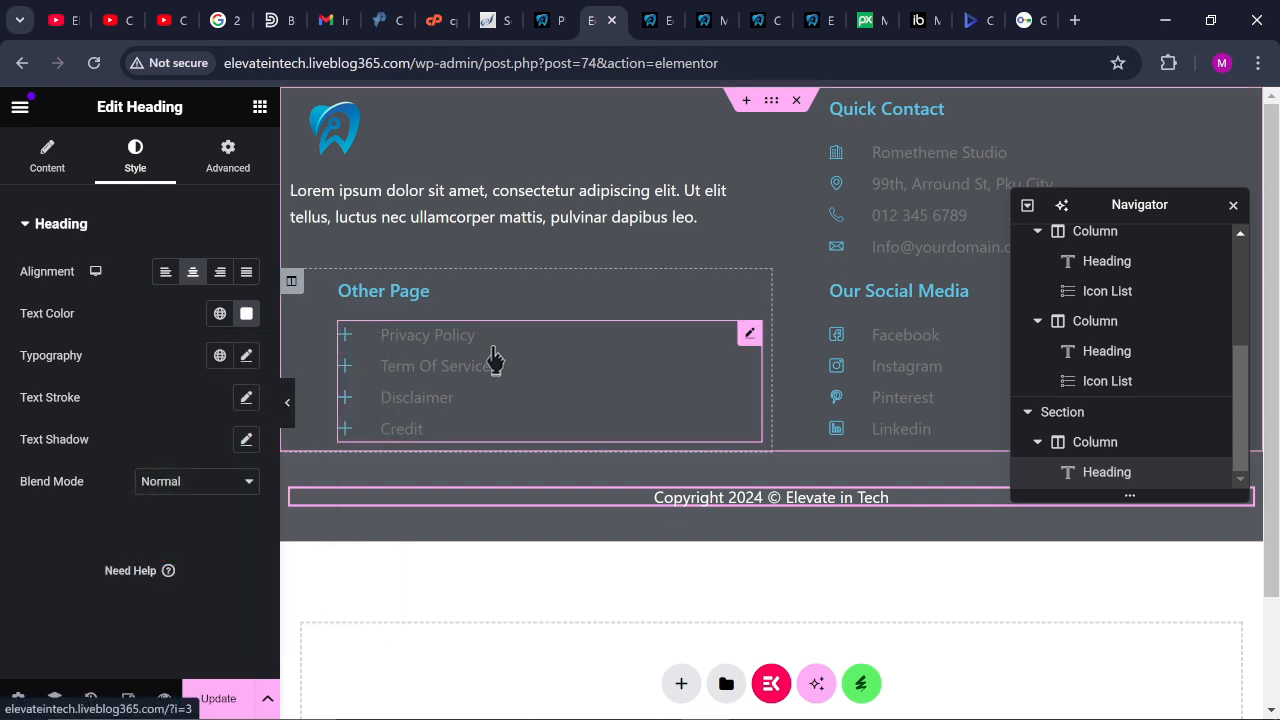
click(47, 160)
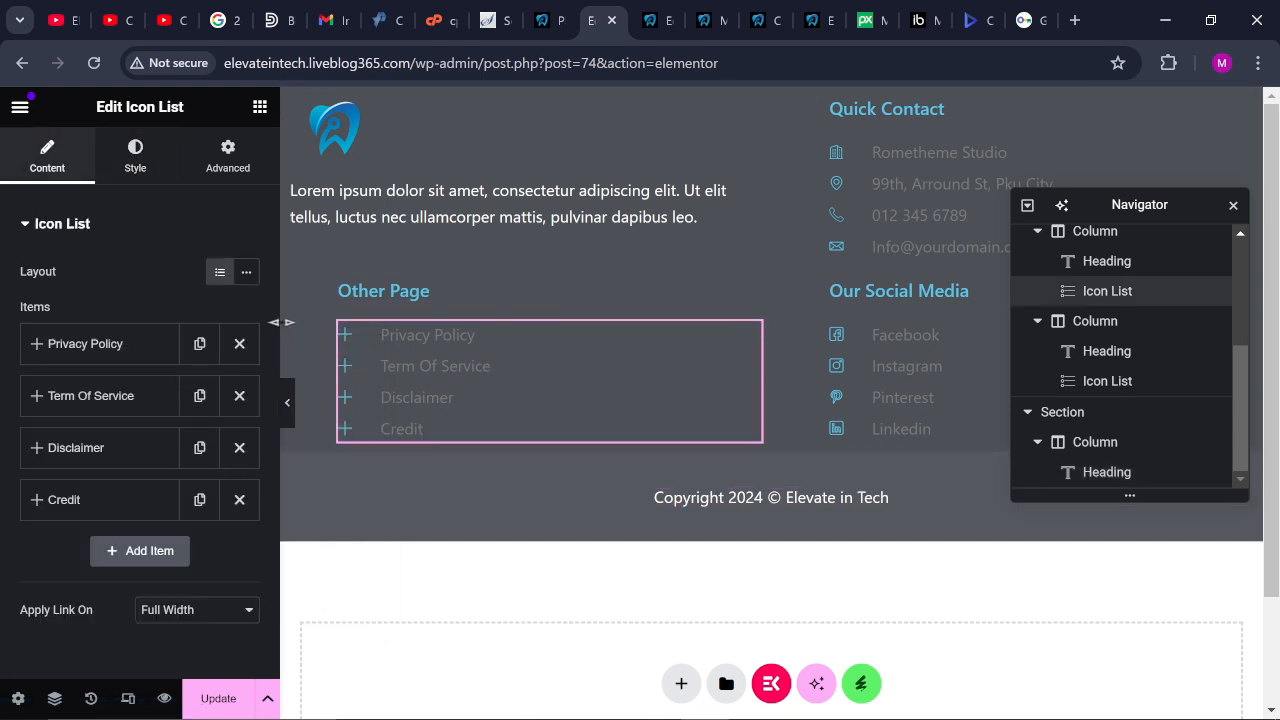
click(143, 352)
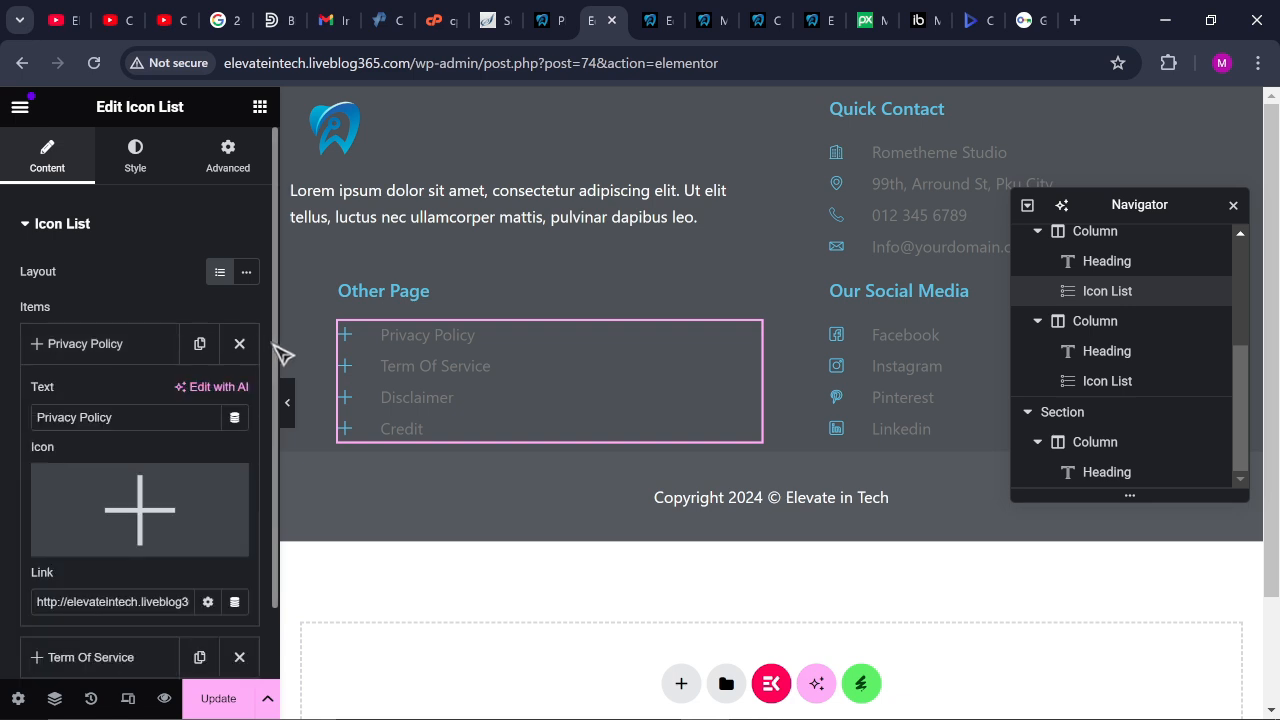
drag(280, 354, 275, 281)
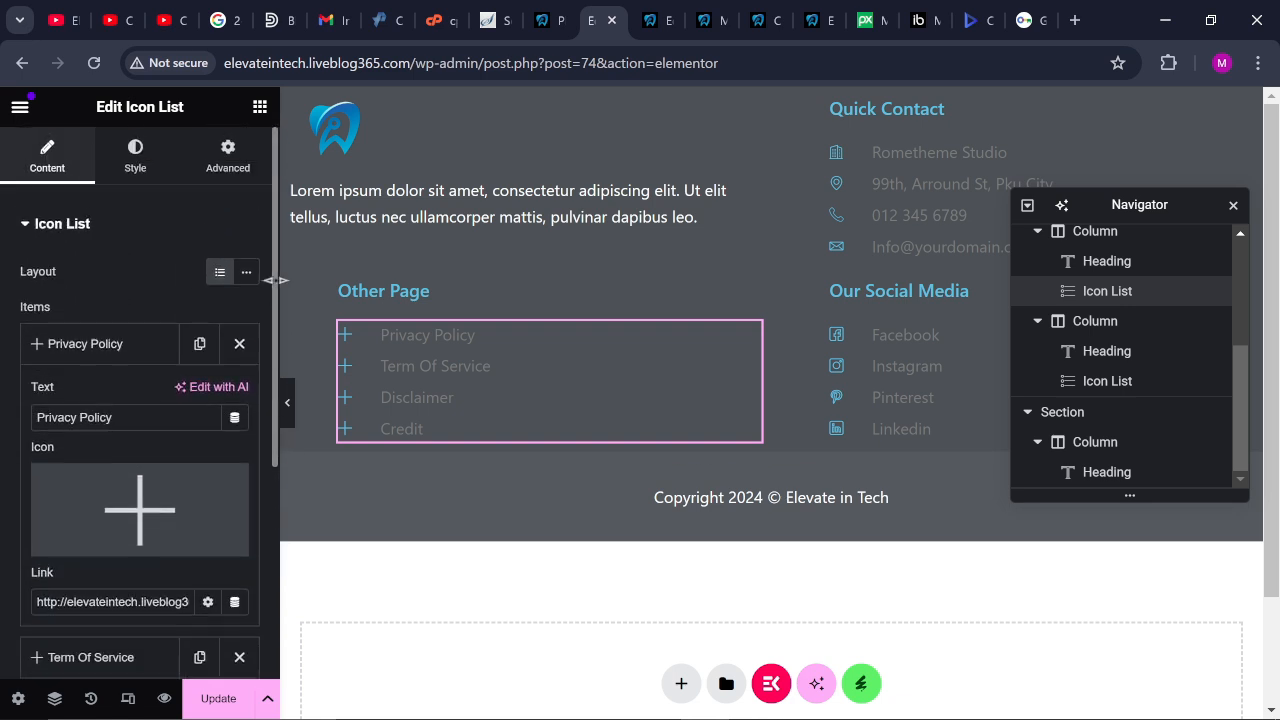
click(150, 166)
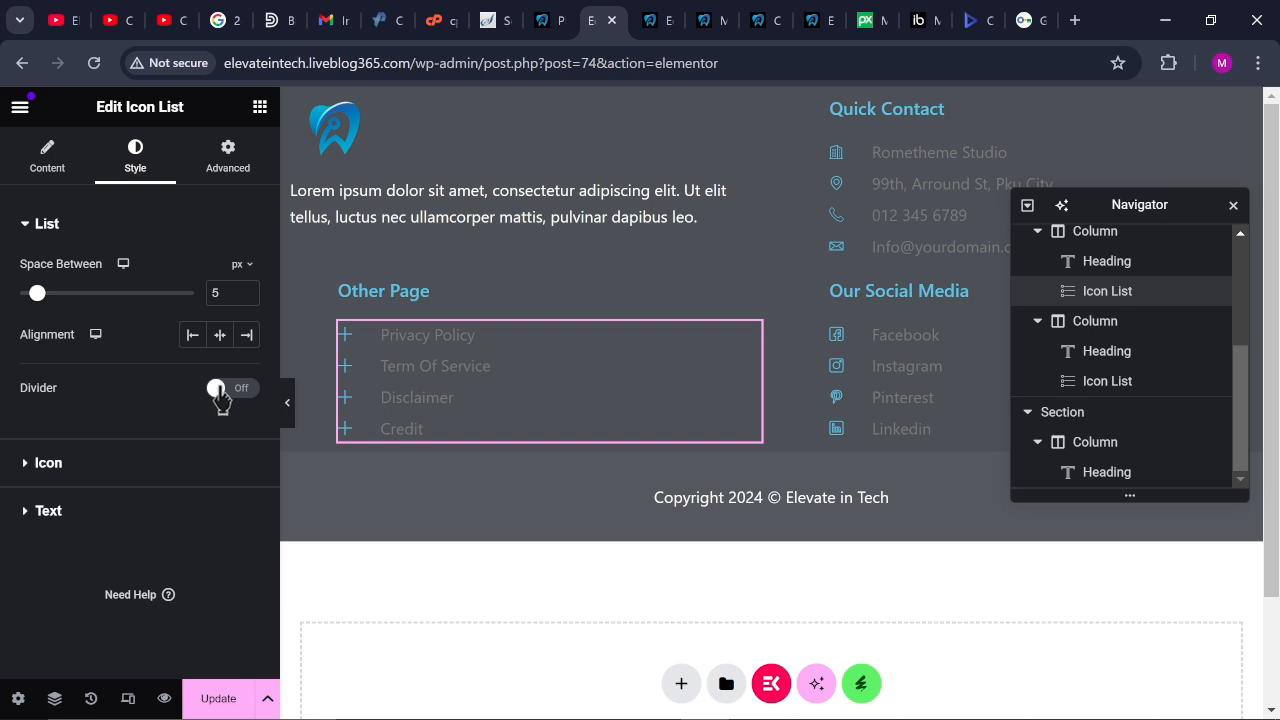
click(40, 465)
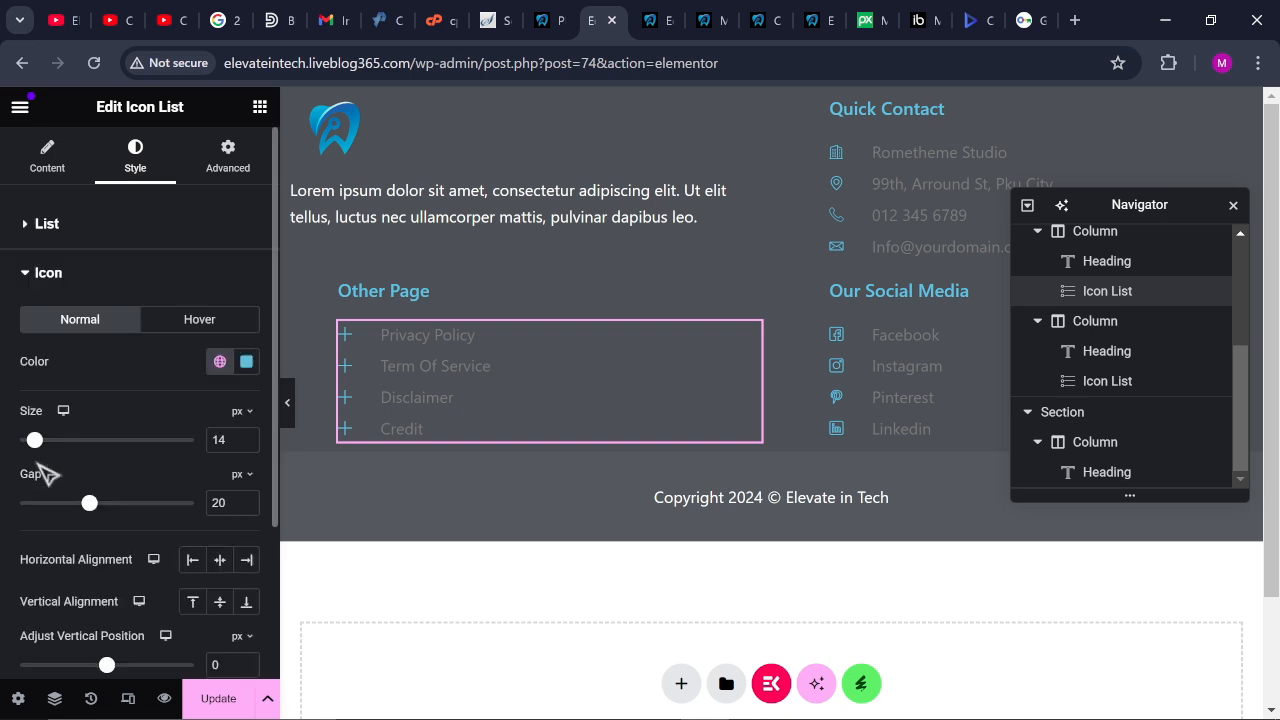
click(29, 275)
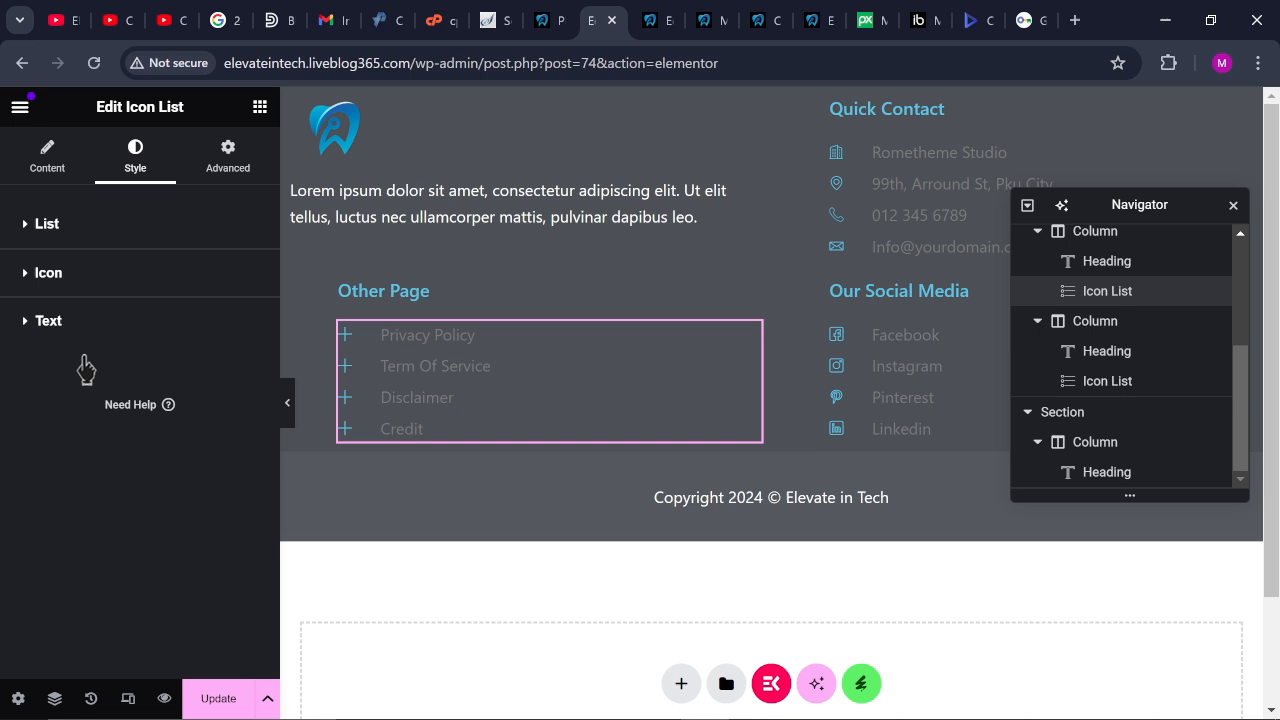
click(25, 340)
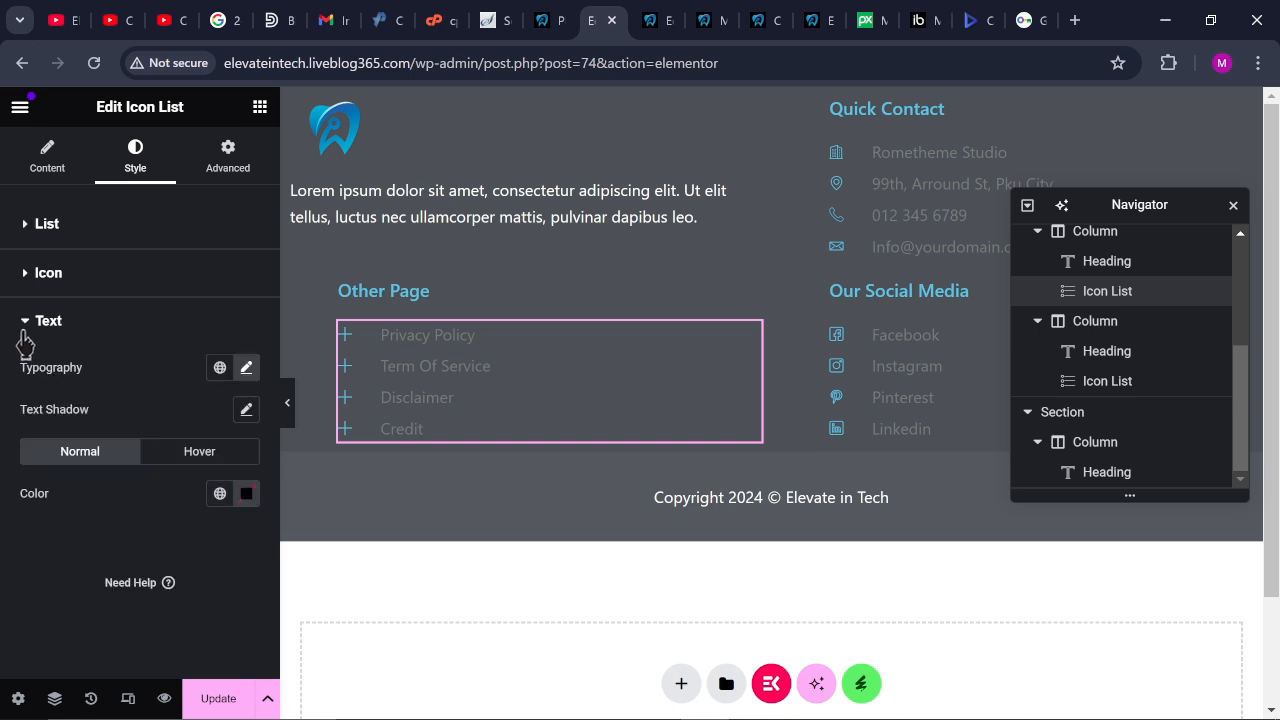
click(217, 493)
click(82, 428)
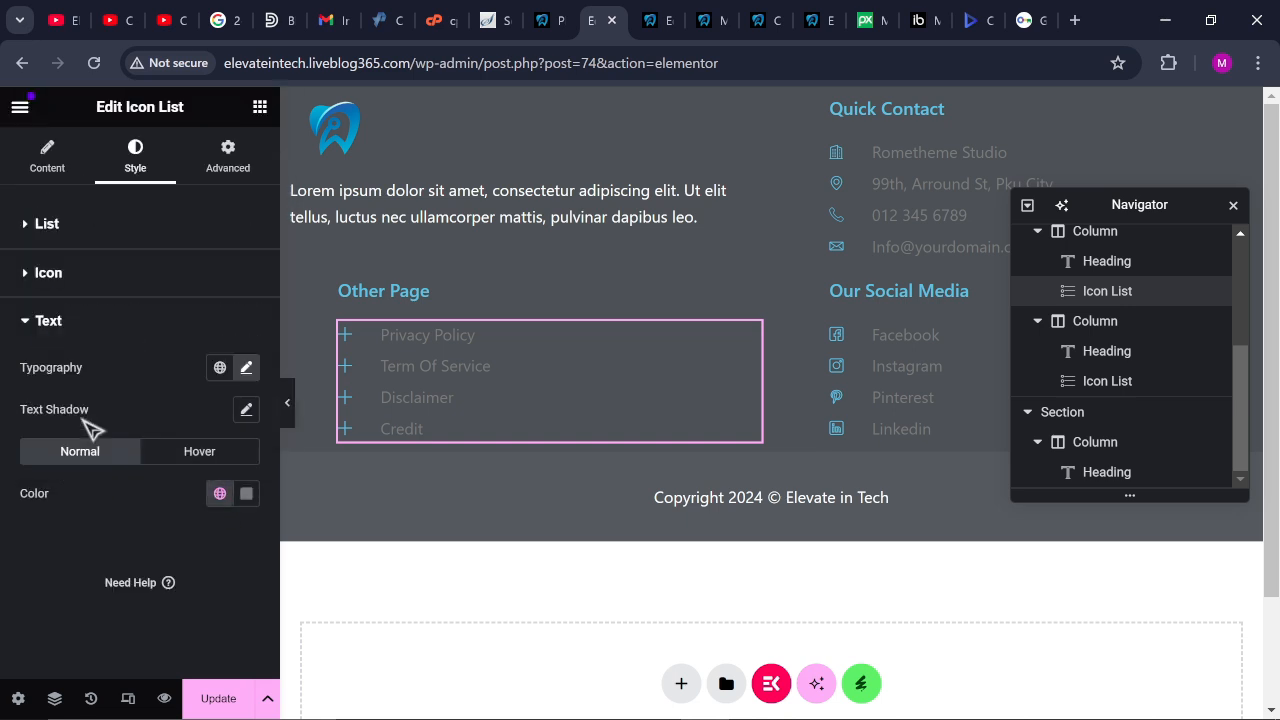
Set the Quick Contact icon list's normal text color to the global Theme Color 5
click(890, 190)
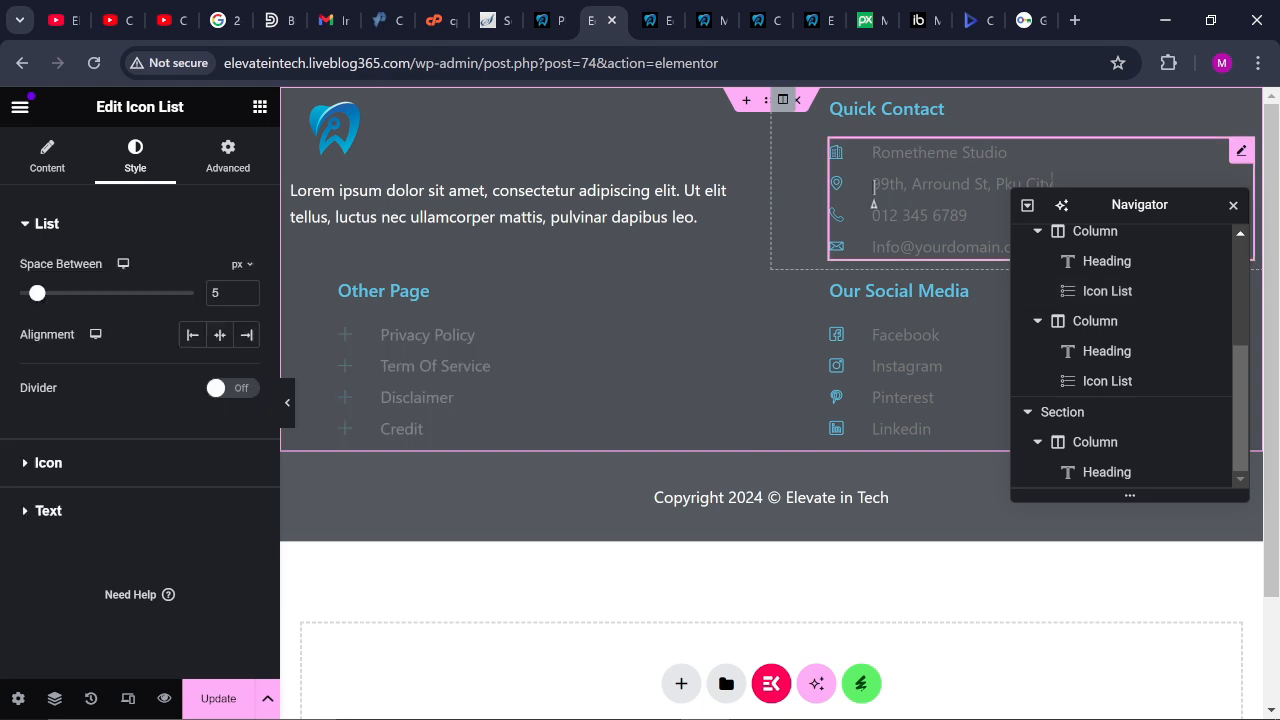
click(32, 511)
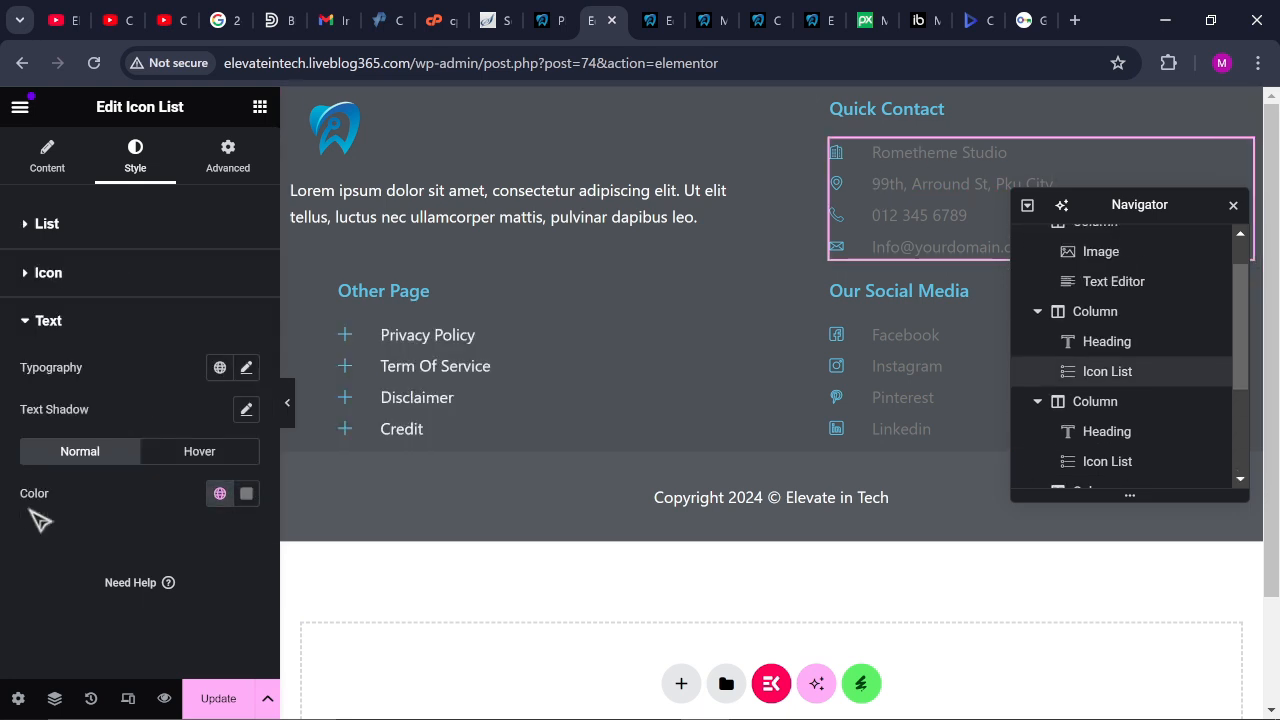
click(246, 493)
click(221, 494)
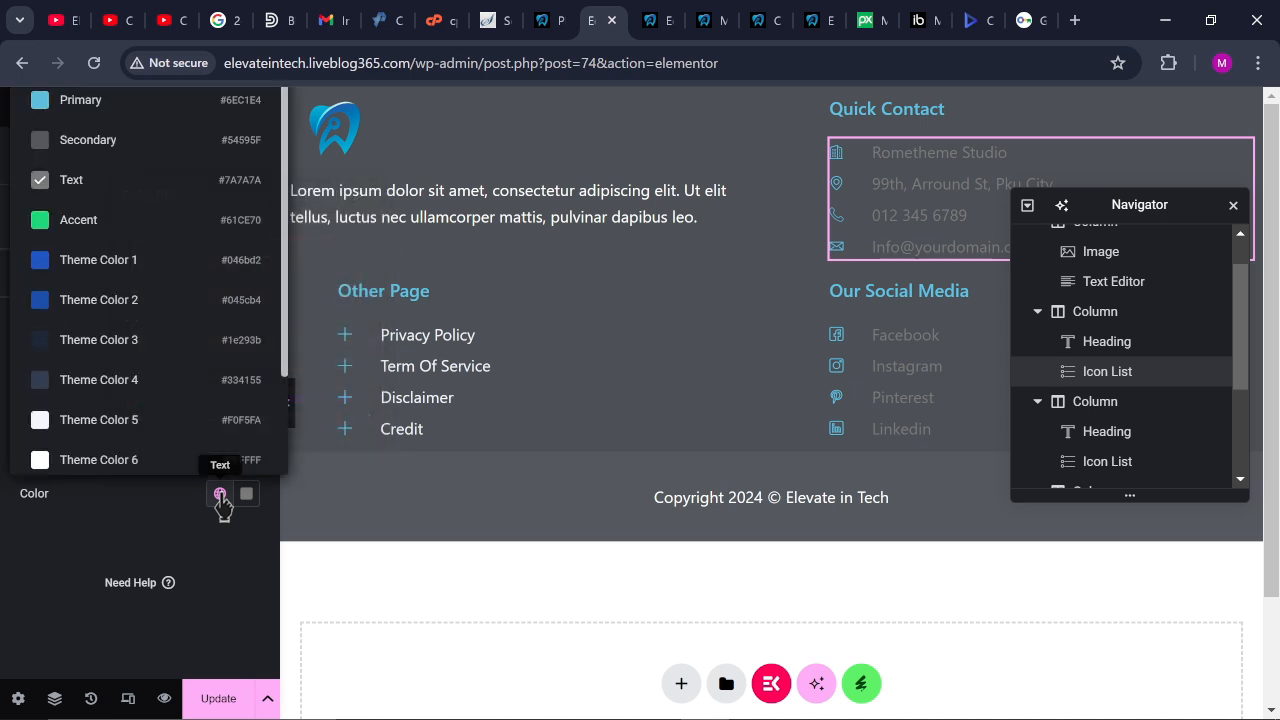
click(106, 420)
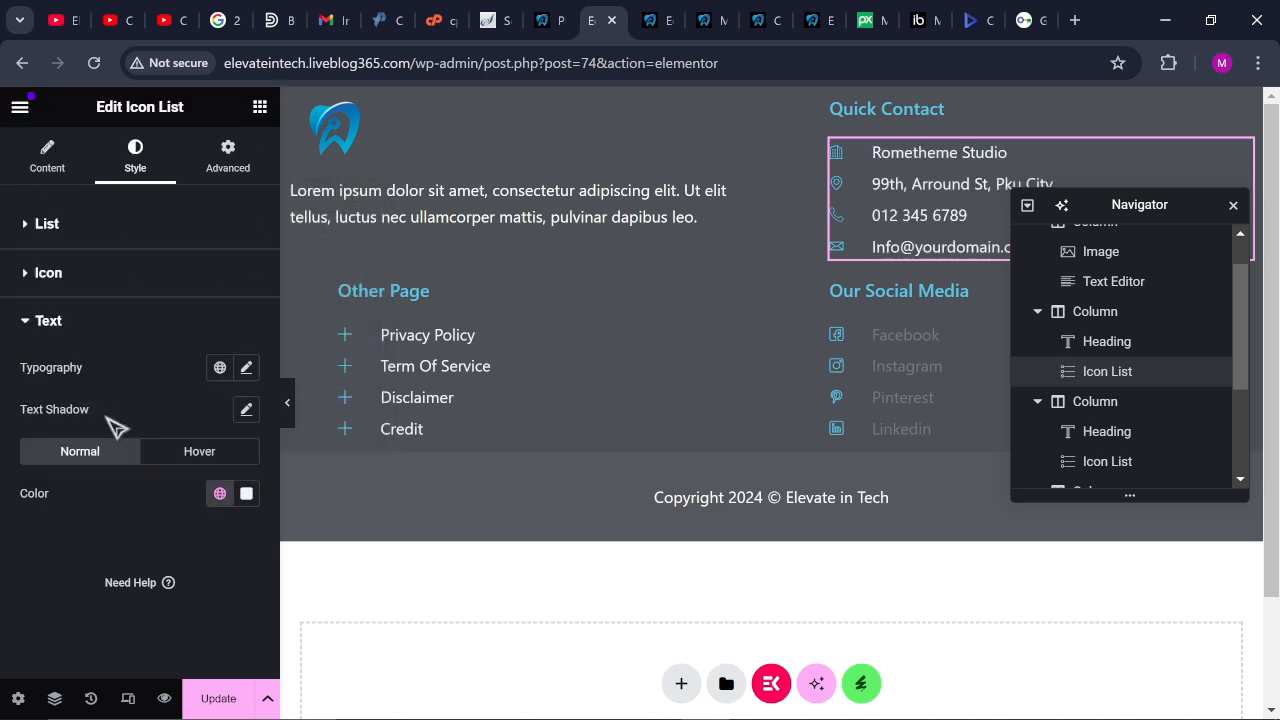
Set the Our Social Media icon list's normal text color to the global Theme Color 5
click(905, 380)
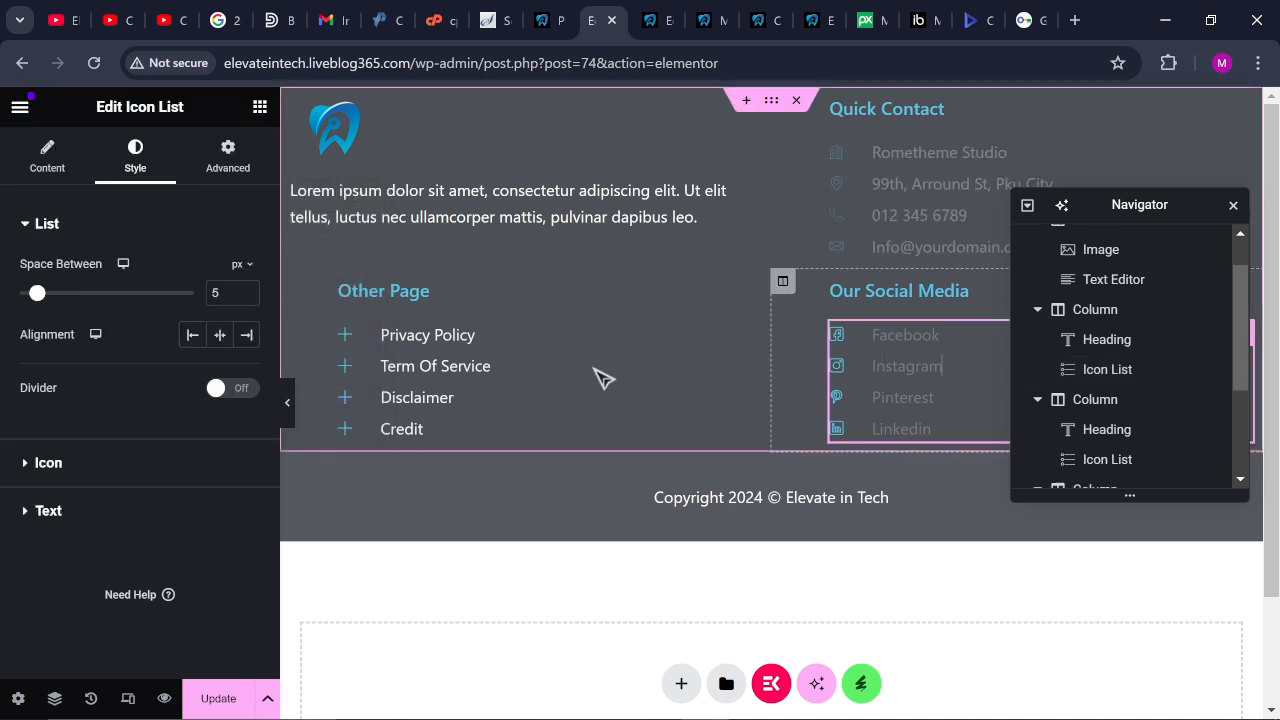
click(36, 511)
click(245, 494)
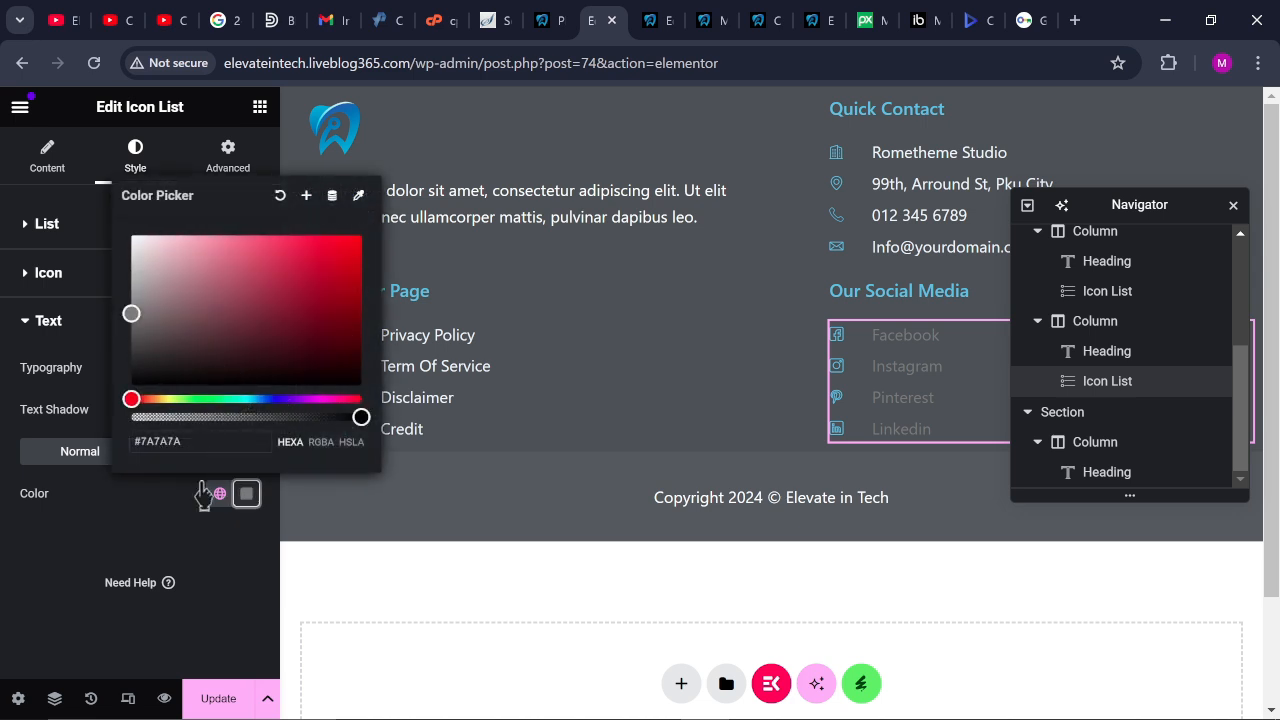
click(219, 493)
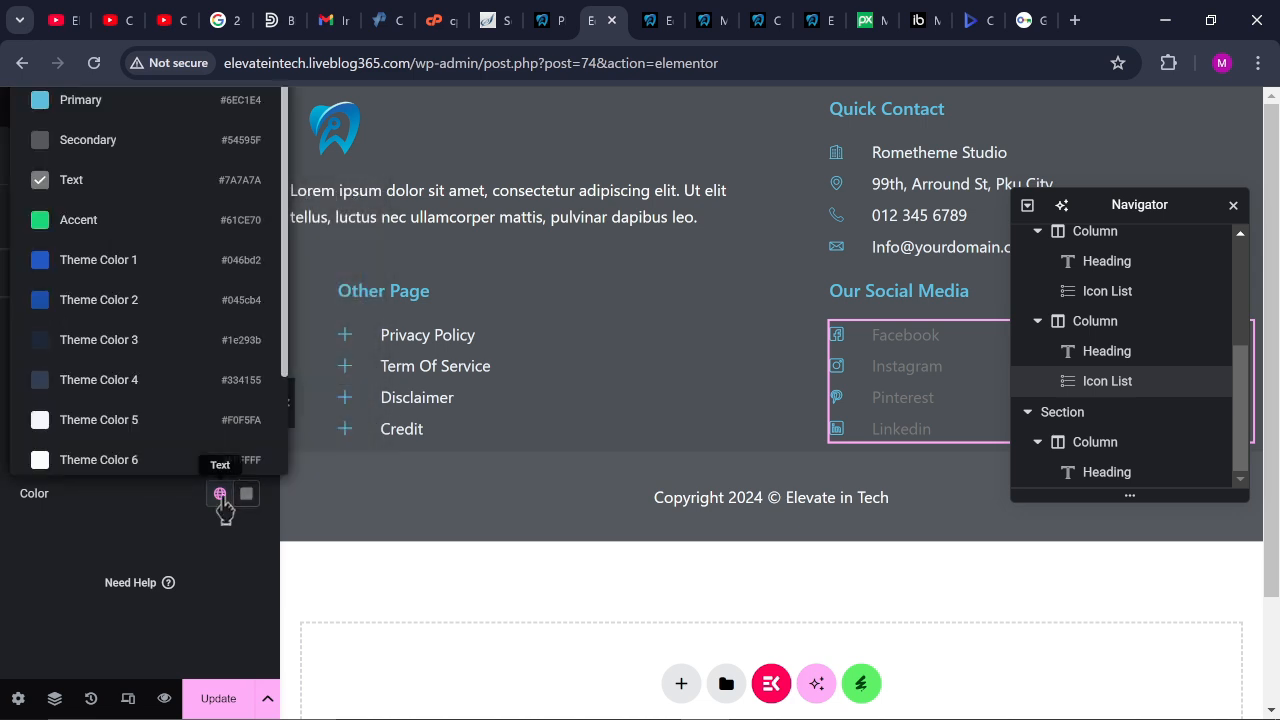
click(116, 422)
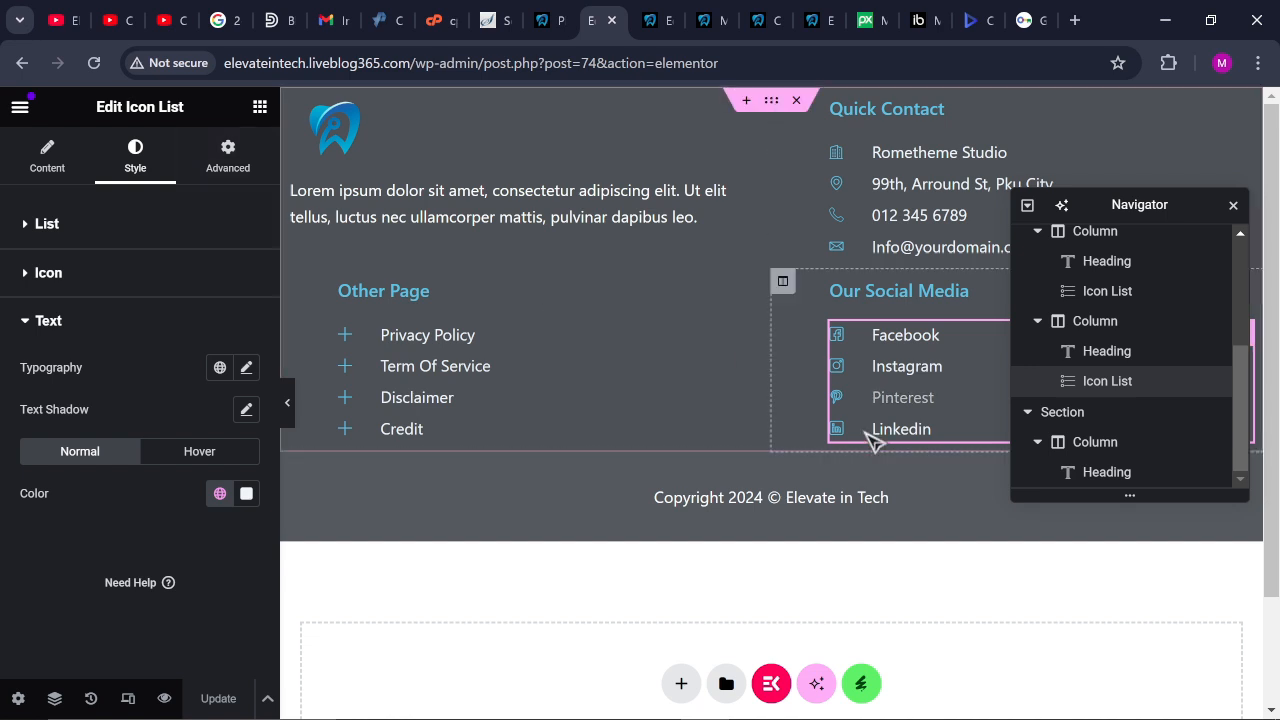
Open the Facebook item of the Our Social Media icon list and search Google for Facebook in a new browser tab
click(40, 165)
click(66, 345)
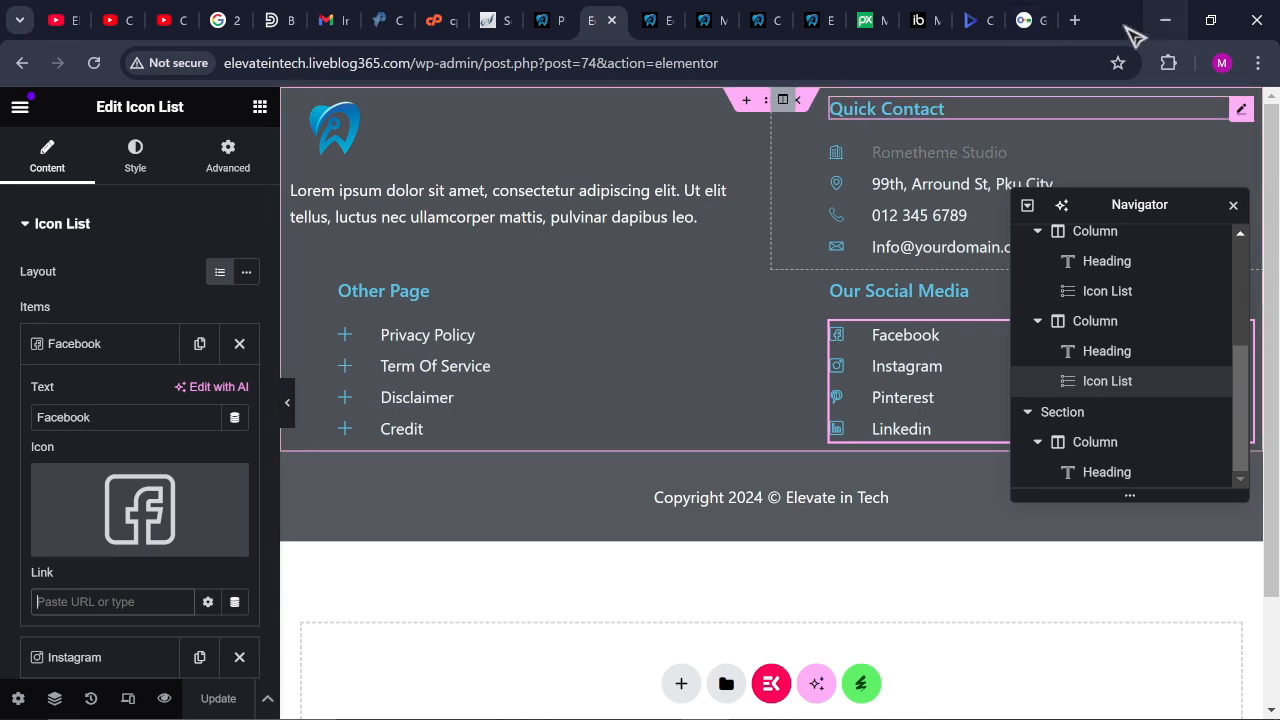
click(1075, 20)
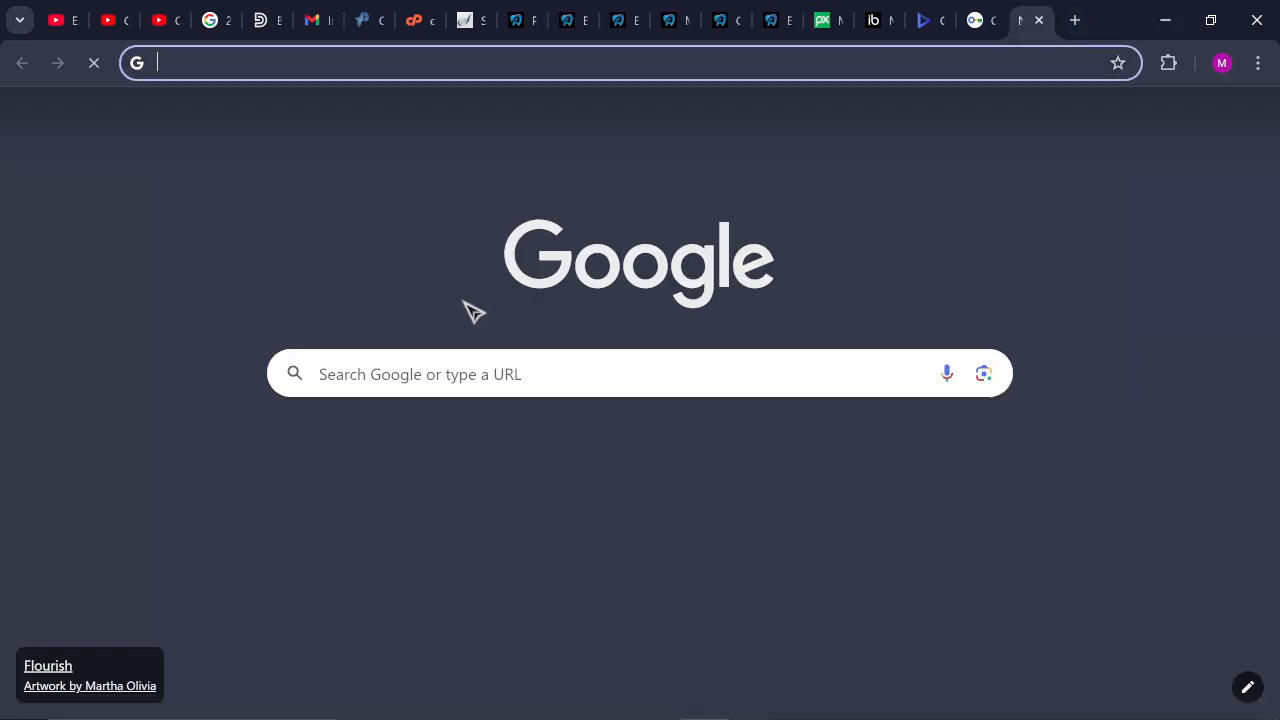
click(403, 371)
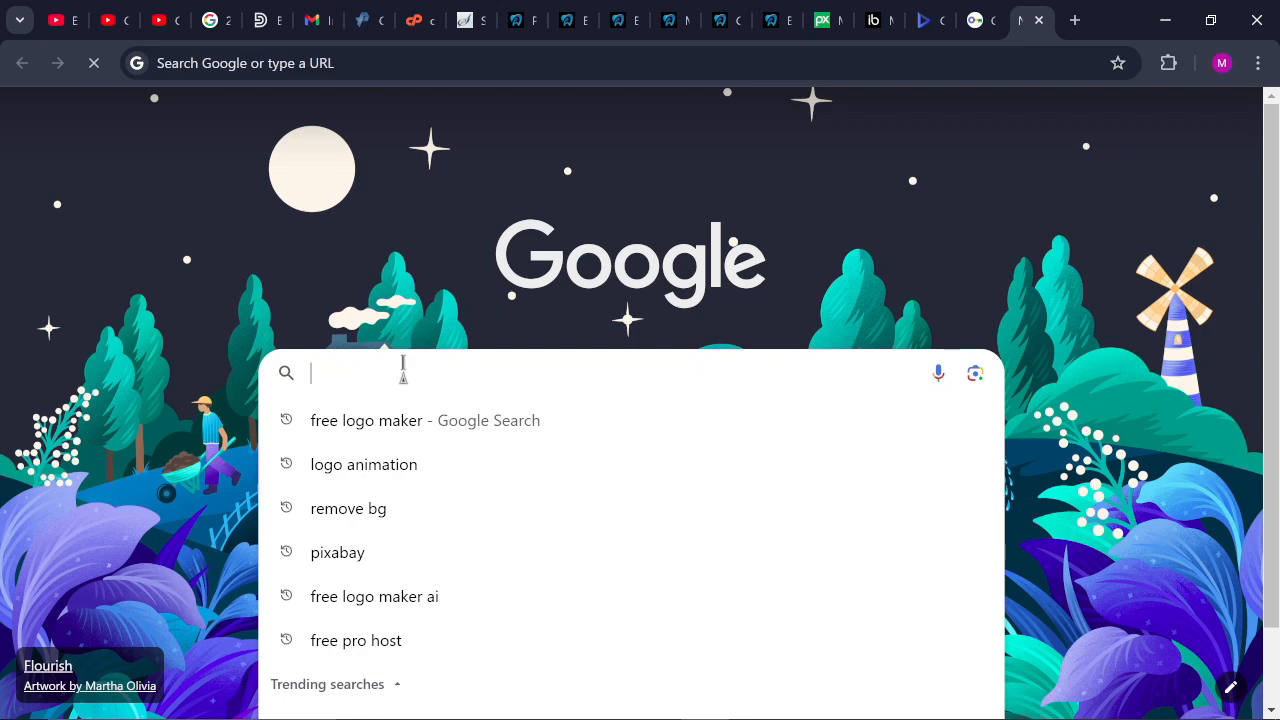
text(fac)
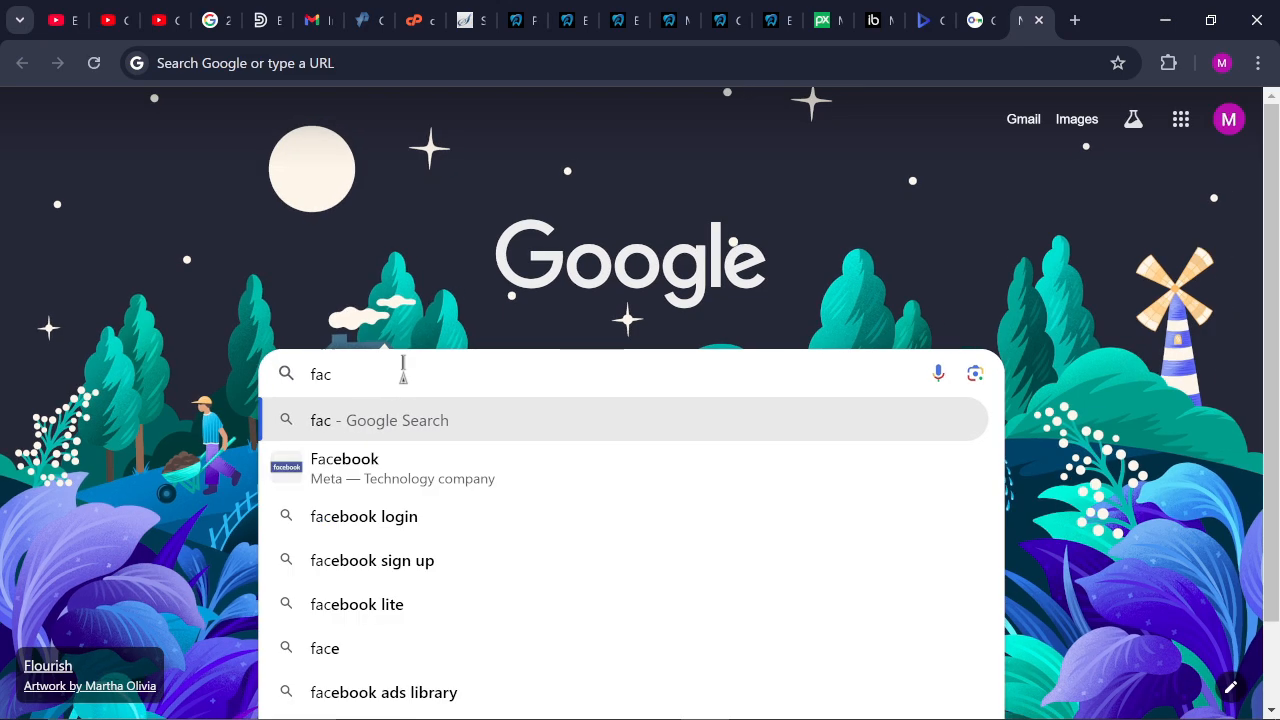
click(358, 490)
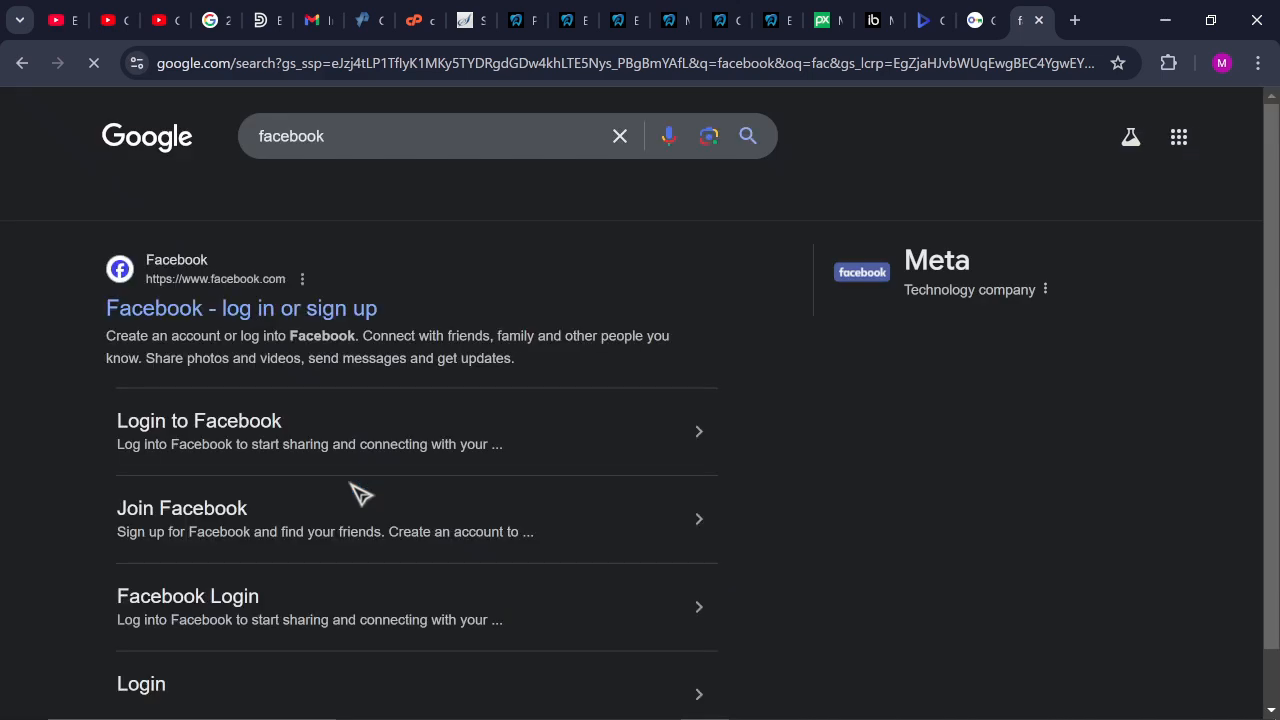
Open the Facebook site from the search results, copy its page address, close that page and return to the footer template editor
right_click(176, 320)
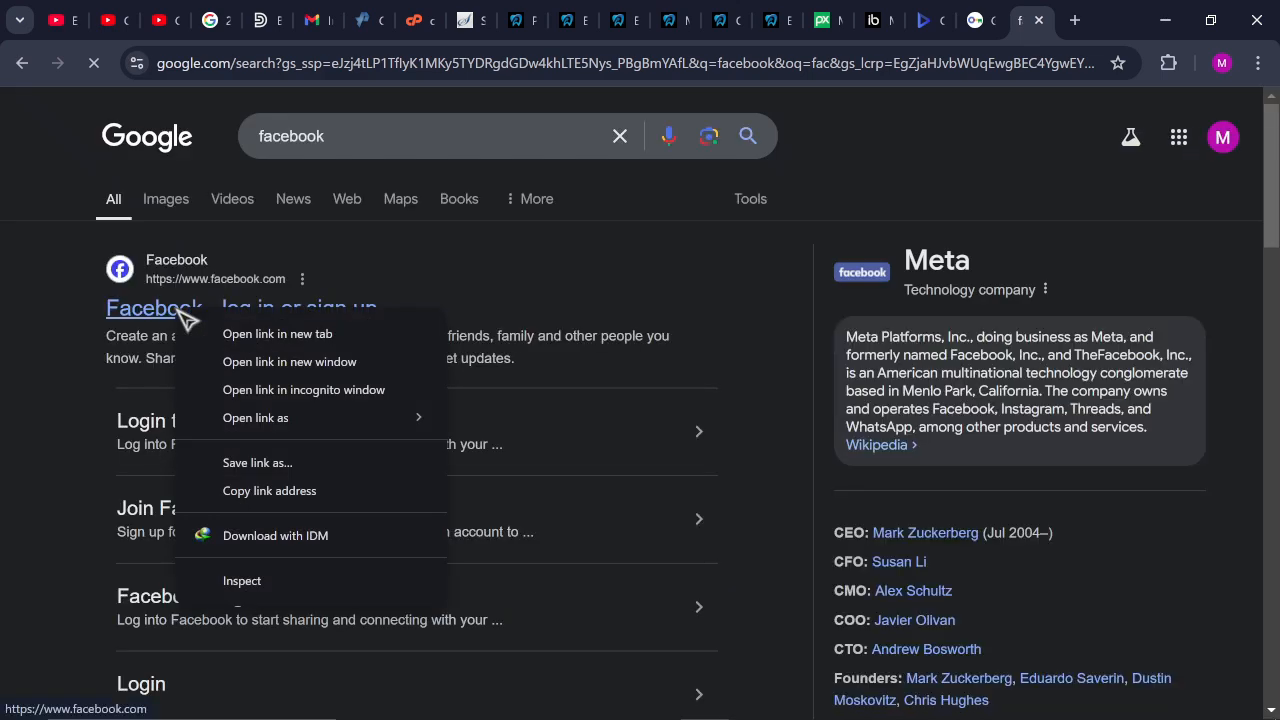
click(265, 336)
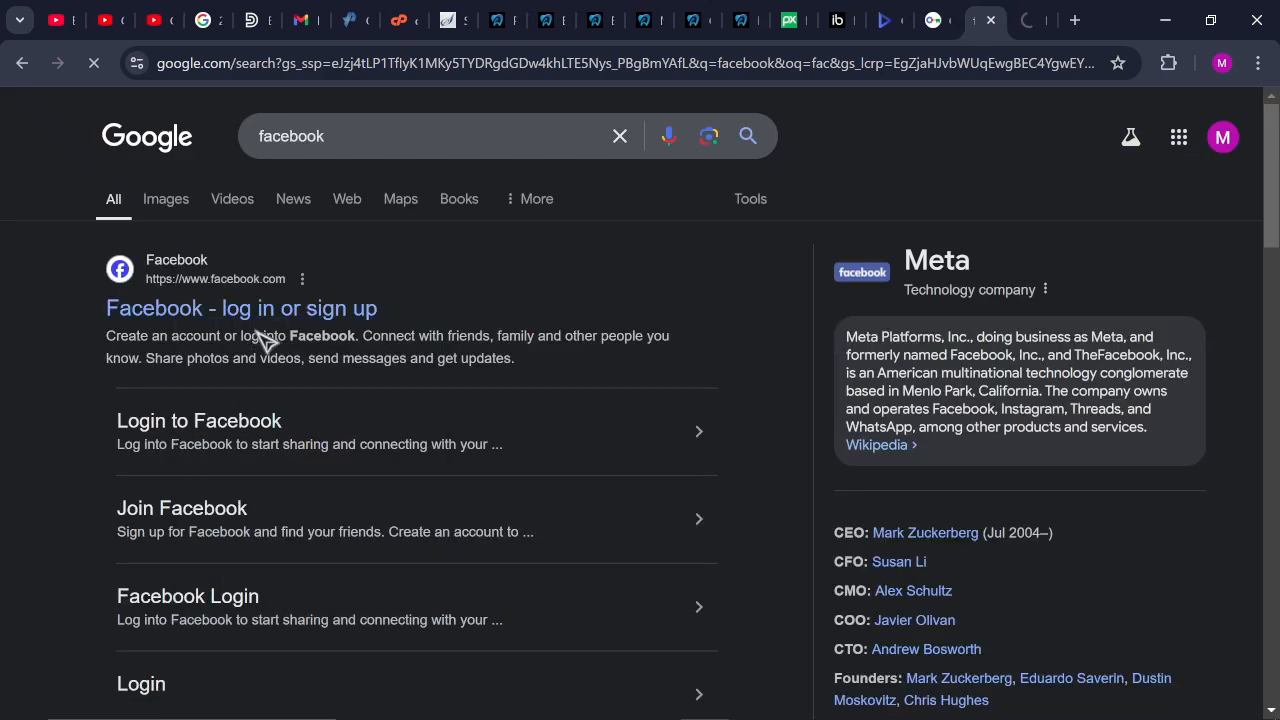
click(1036, 22)
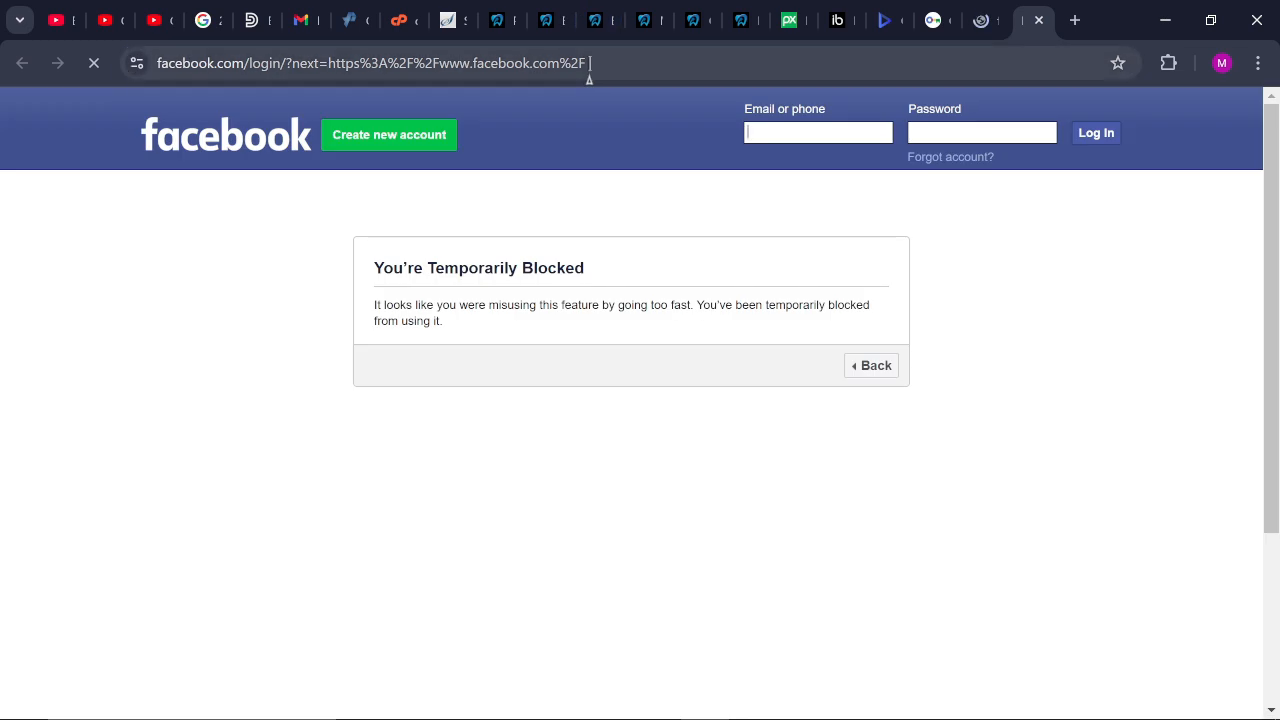
click(589, 63)
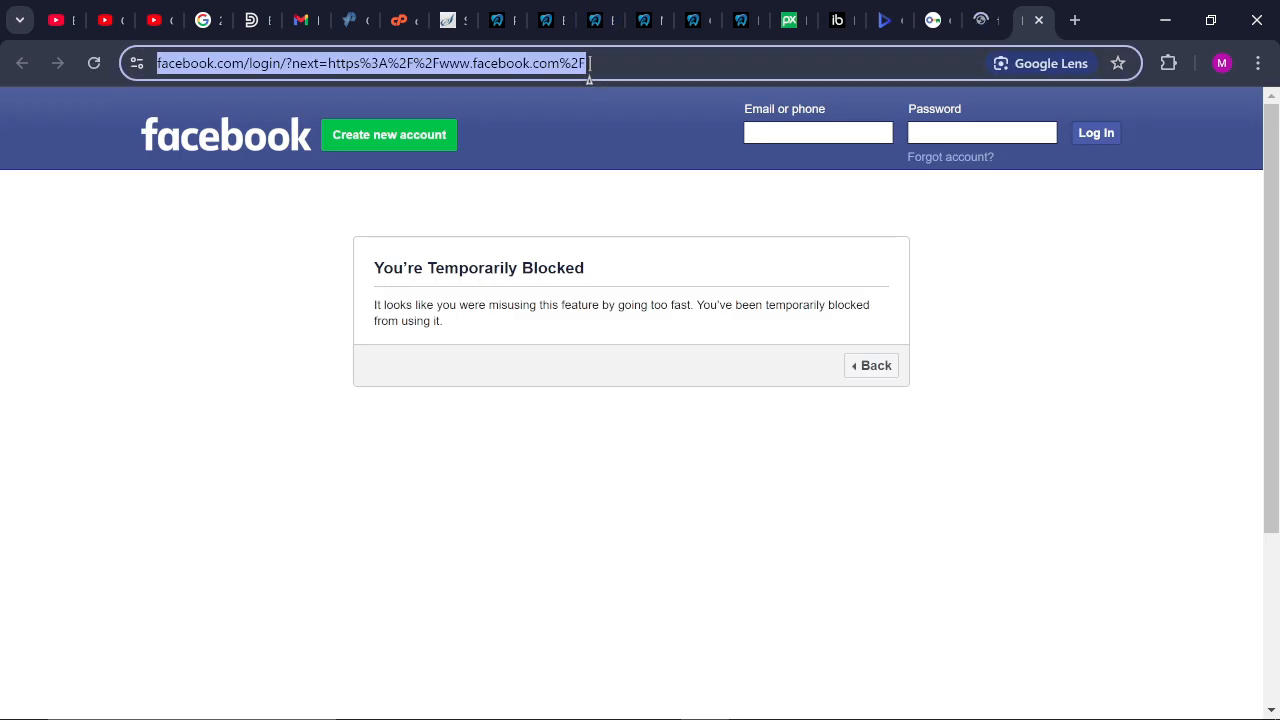
right_click(442, 66)
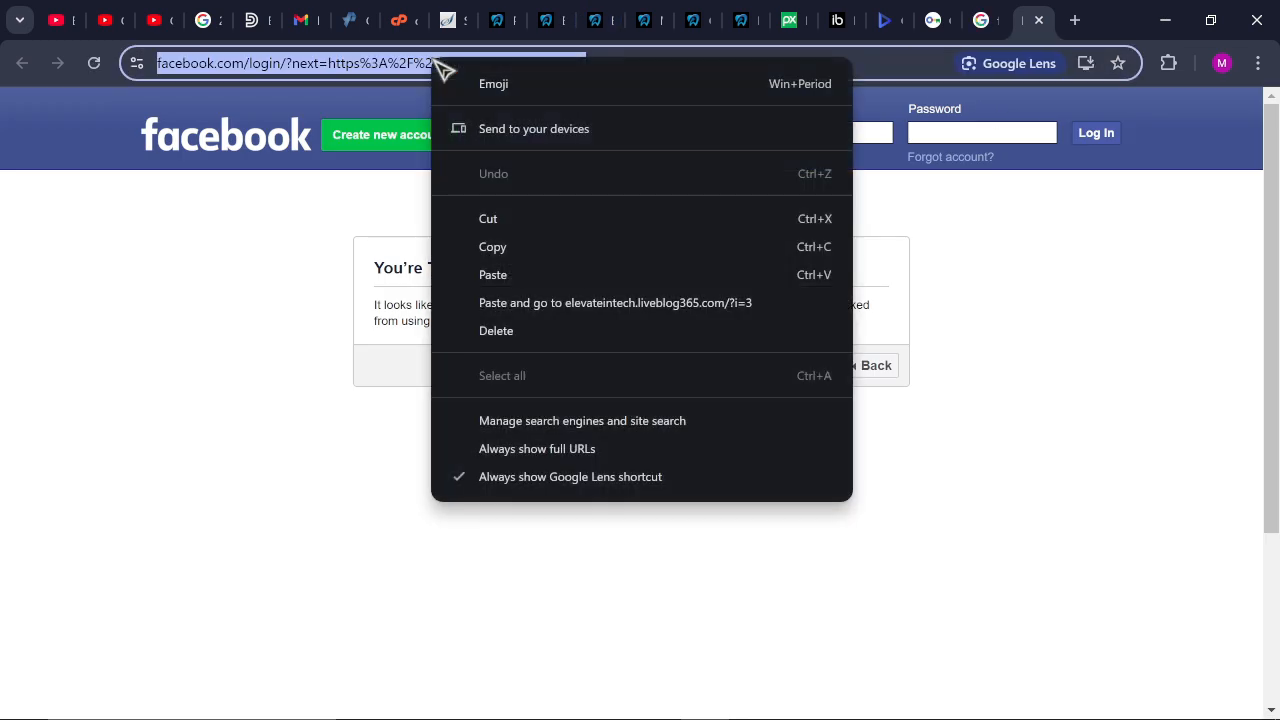
click(508, 250)
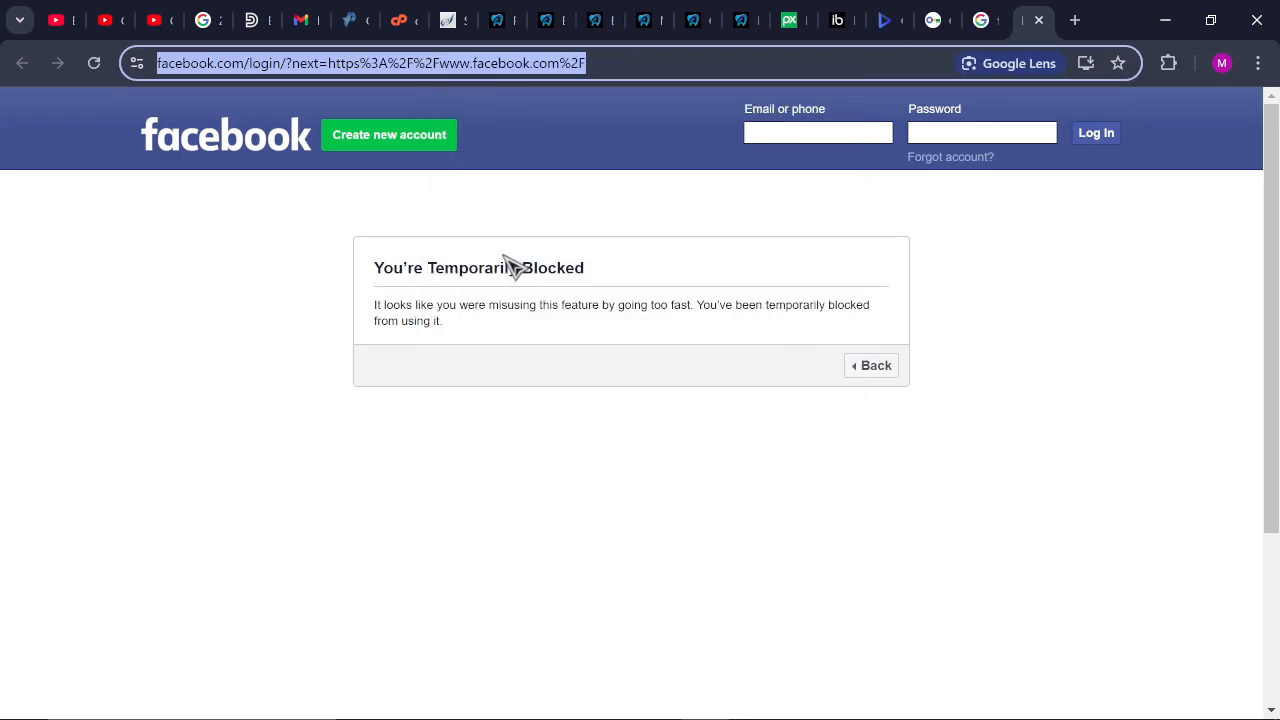
click(1039, 20)
click(577, 22)
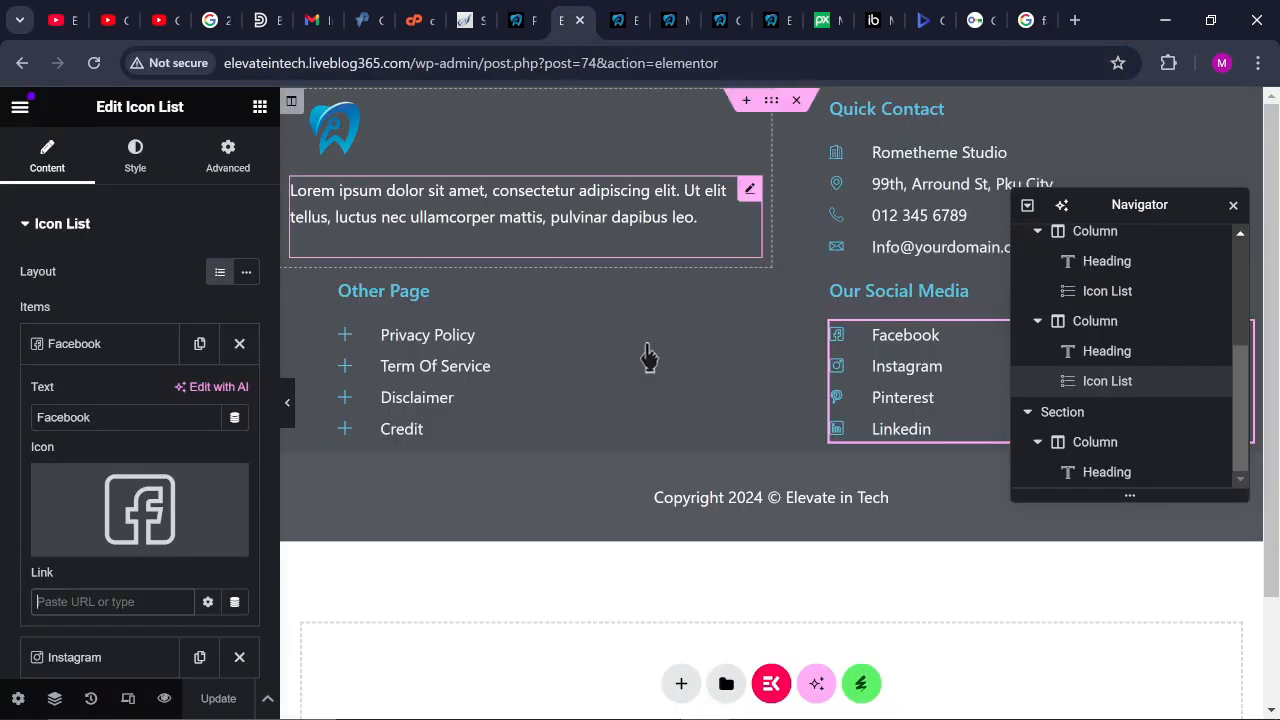
Paste the copied Facebook page address as the Facebook item's link and update the footer template
click(63, 603)
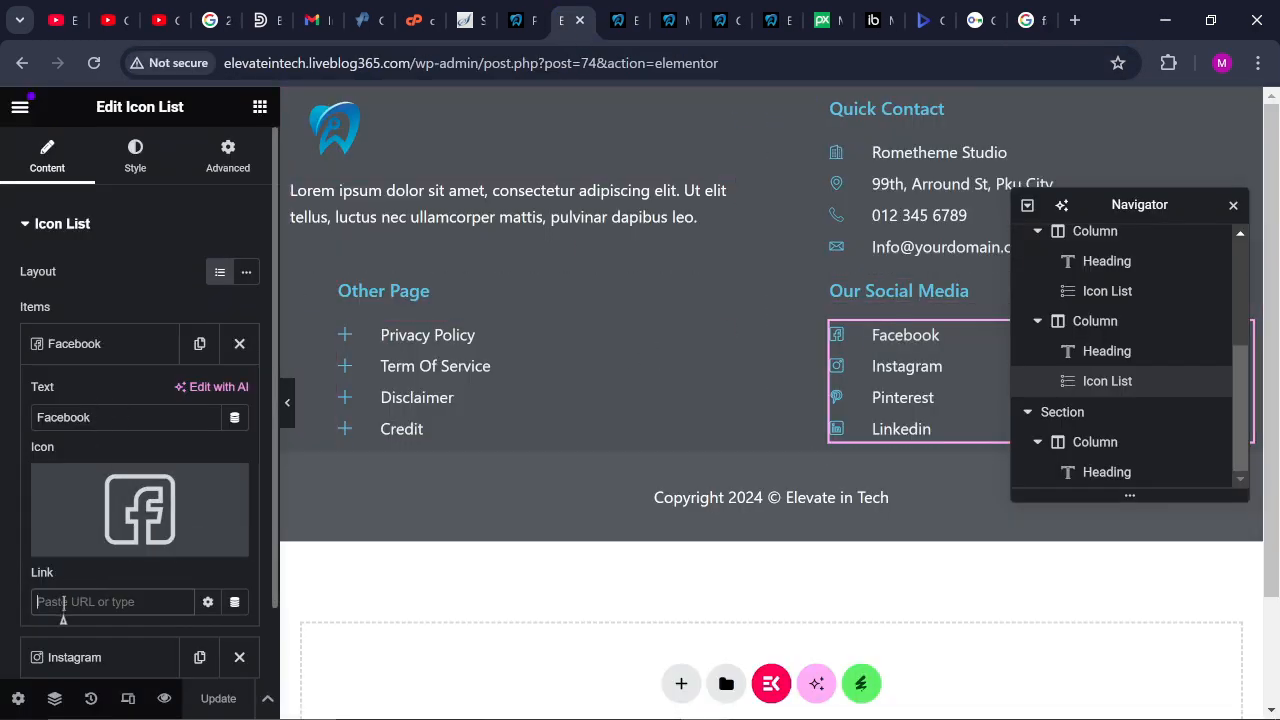
key(ctrl+v)
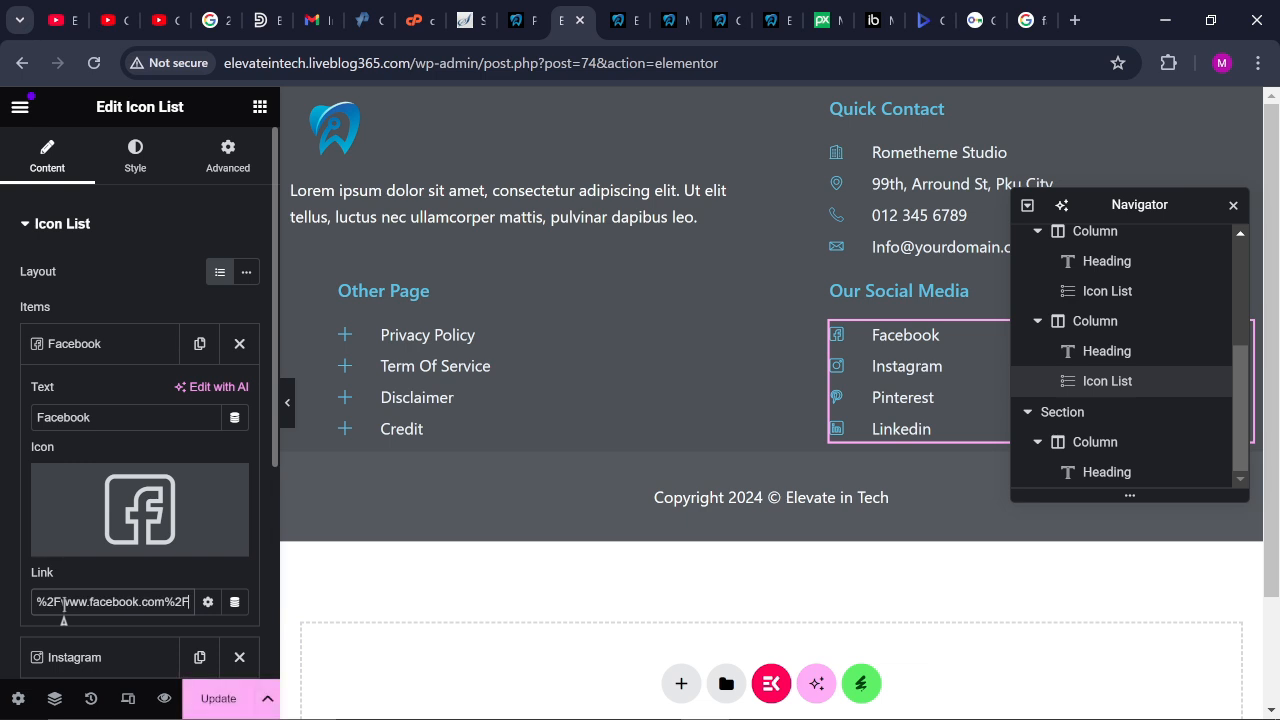
click(230, 700)
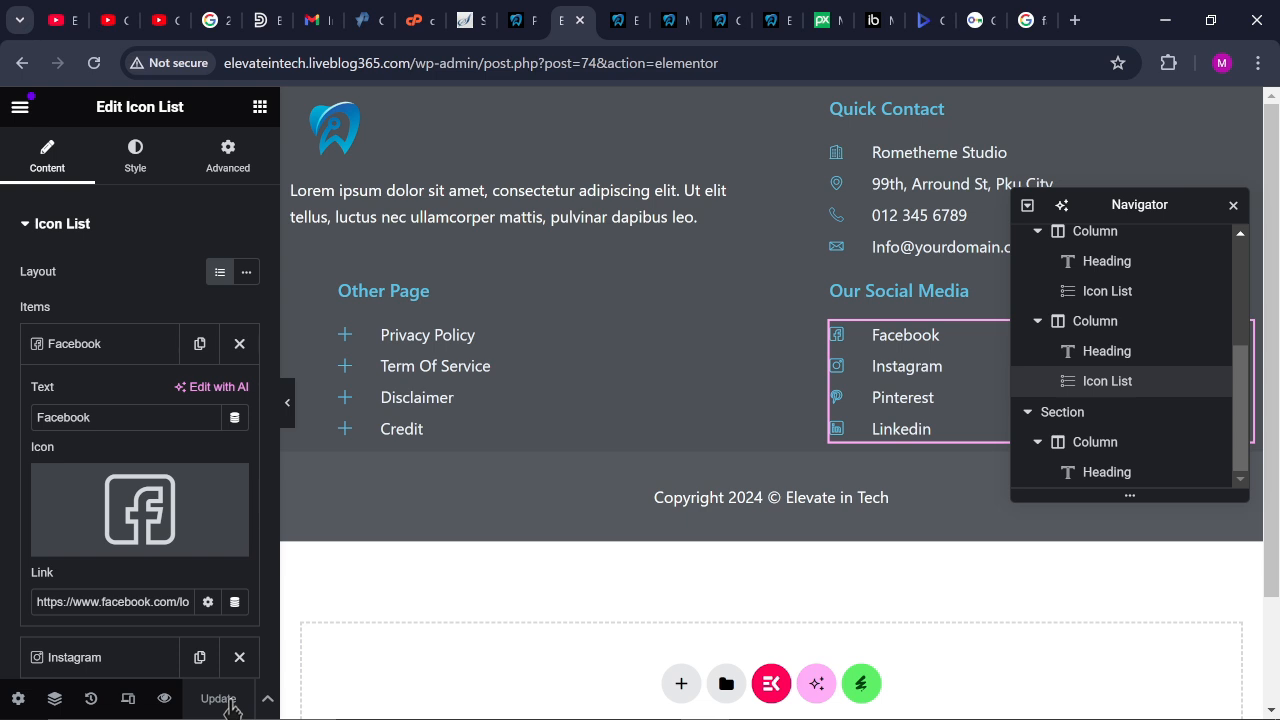
Test the footer's Facebook link on the live site, and return to the beginning of the home page
click(773, 22)
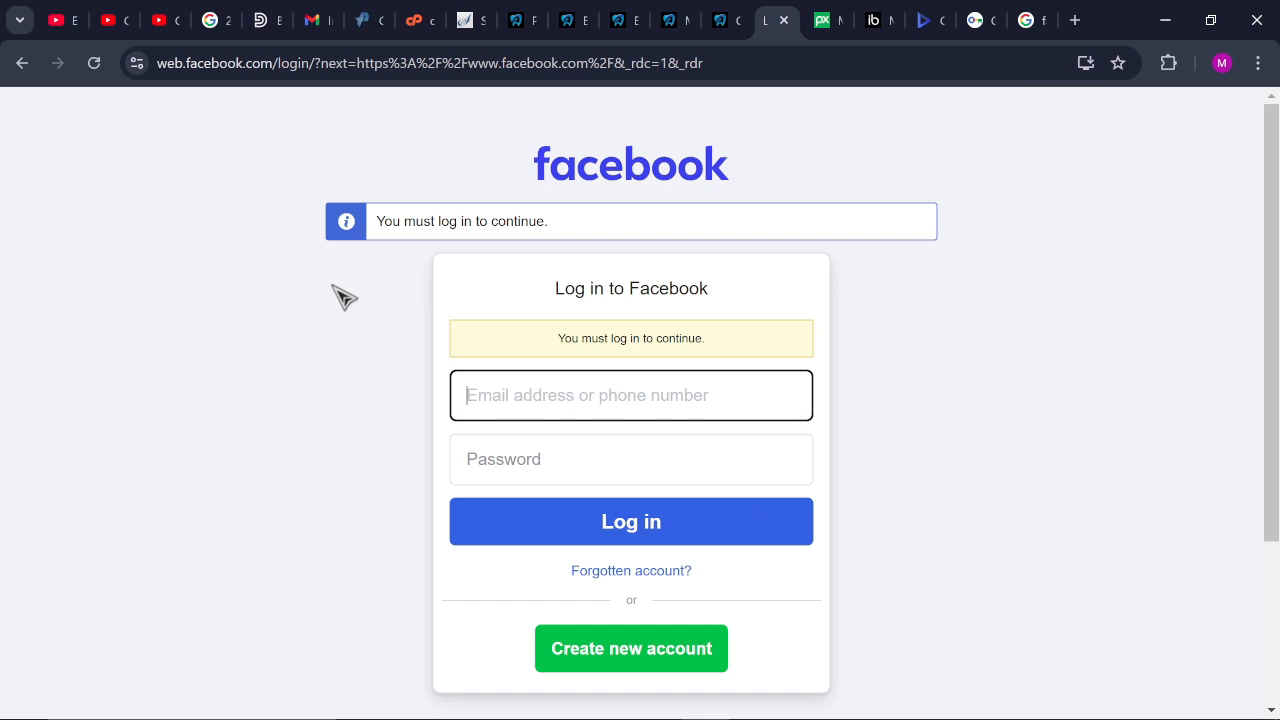
click(17, 72)
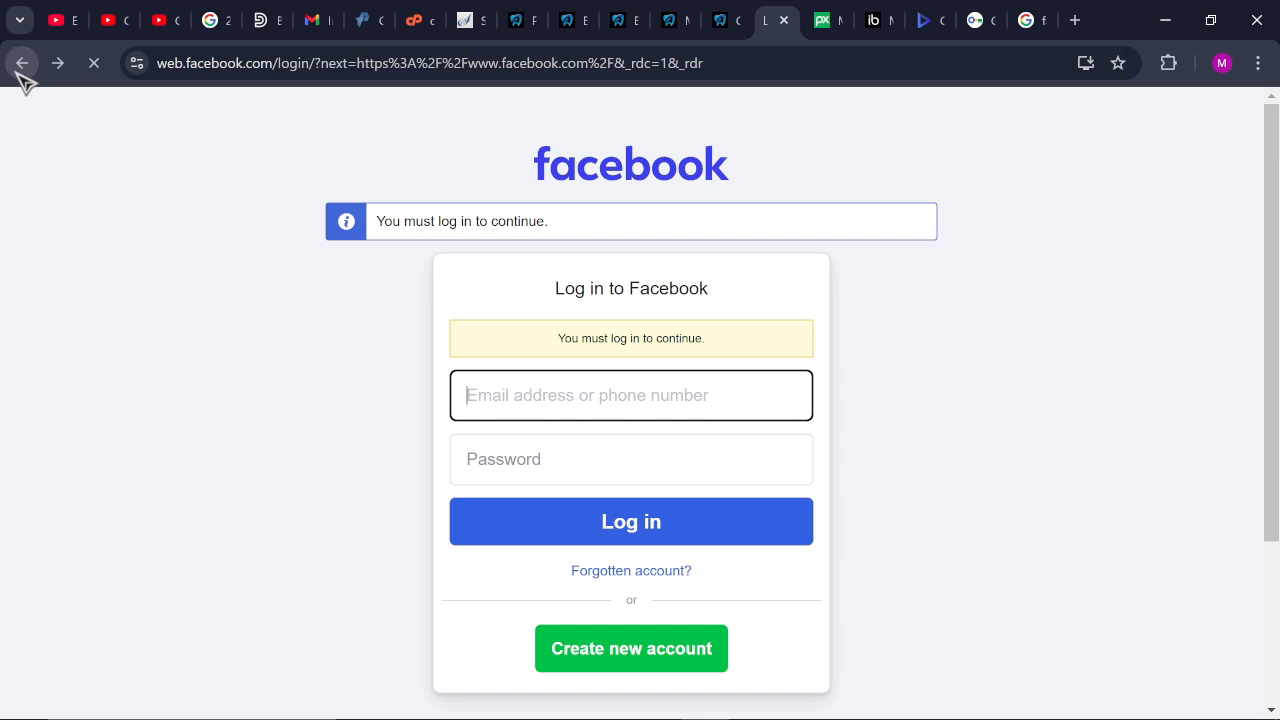
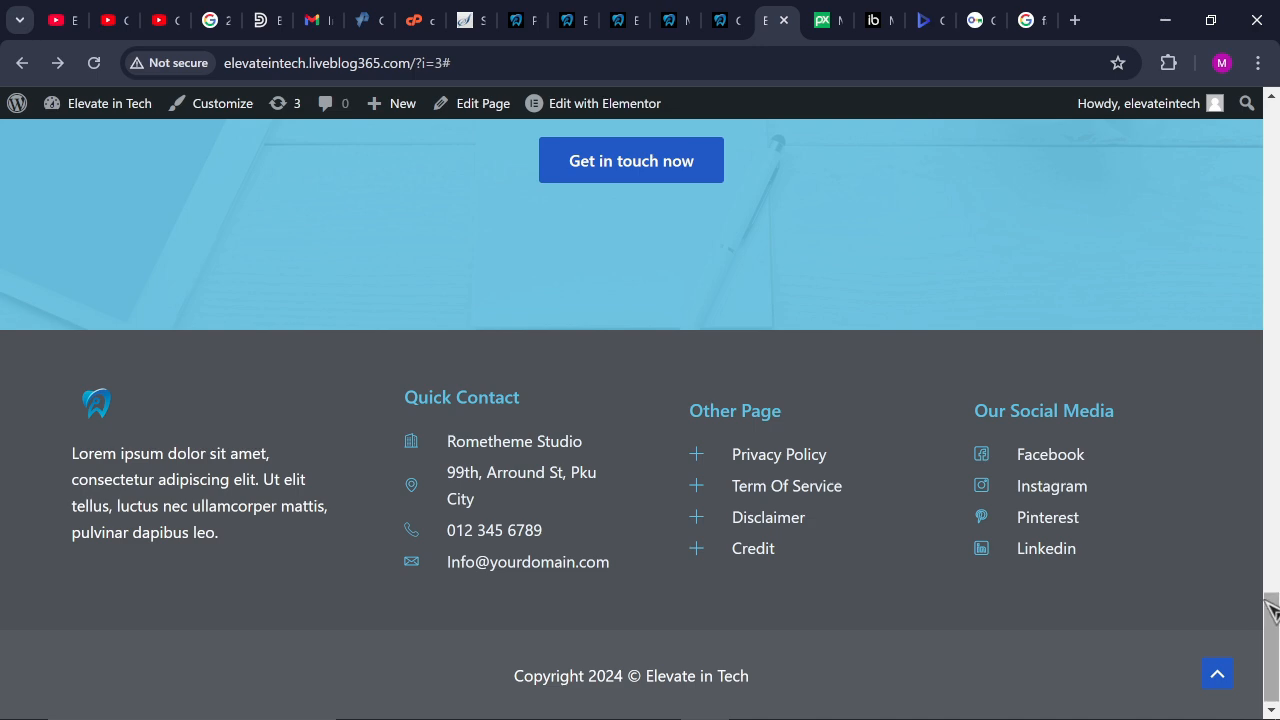
drag(1269, 620, 1235, 188)
drag(1180, 14, 1171, 29)
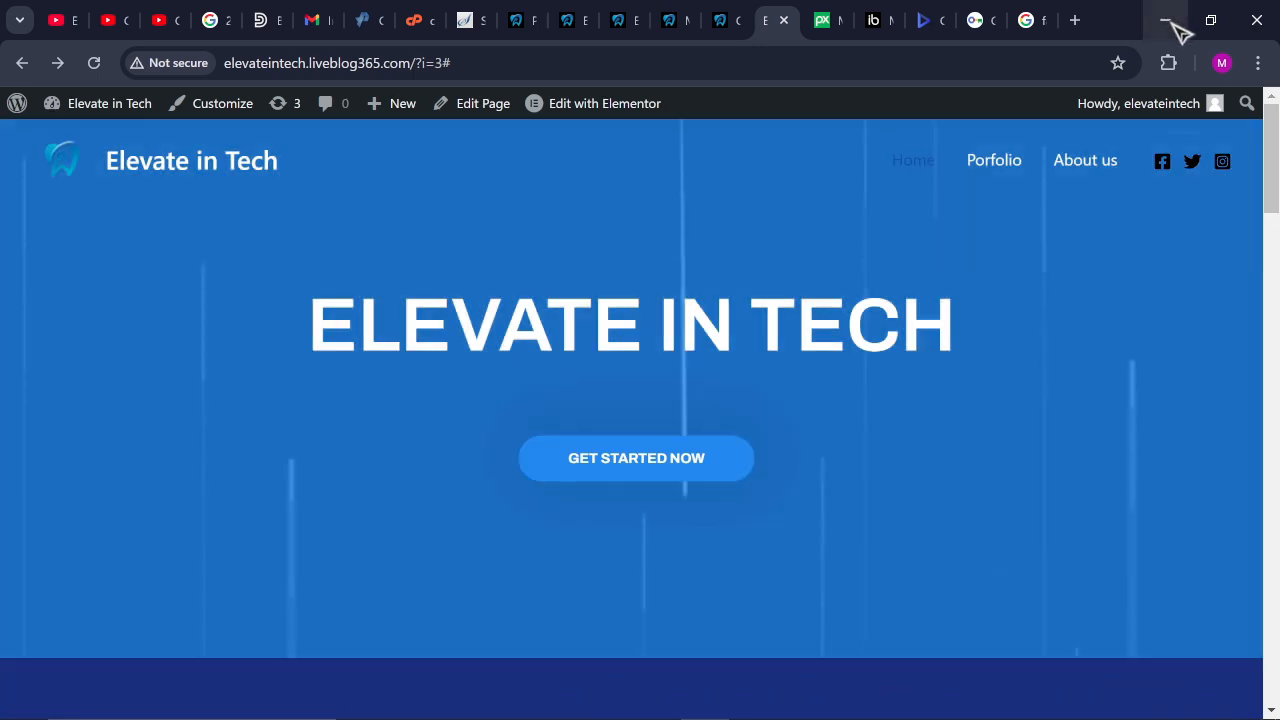
Inspect the live home page with device emulation, trying the iPhone SE size and settling on iPhone 14 Pro Max
right_click(737, 231)
mouse_move(860, 690)
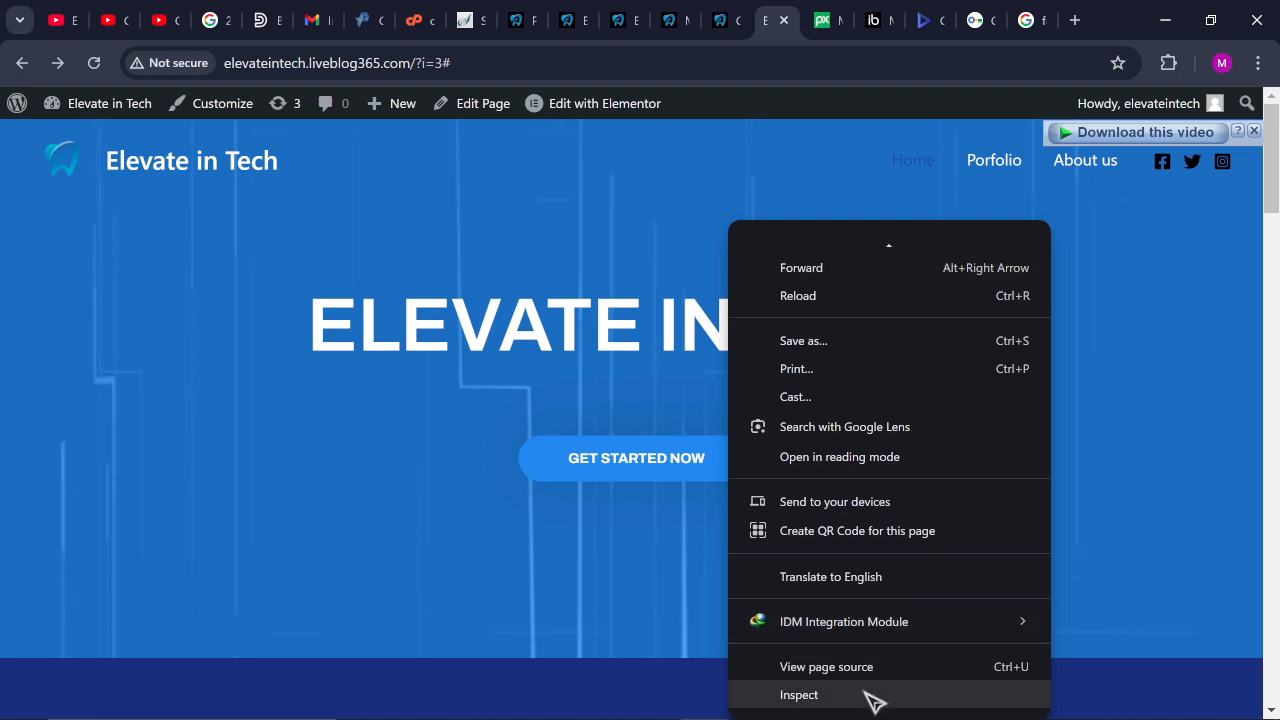
key(Escape)
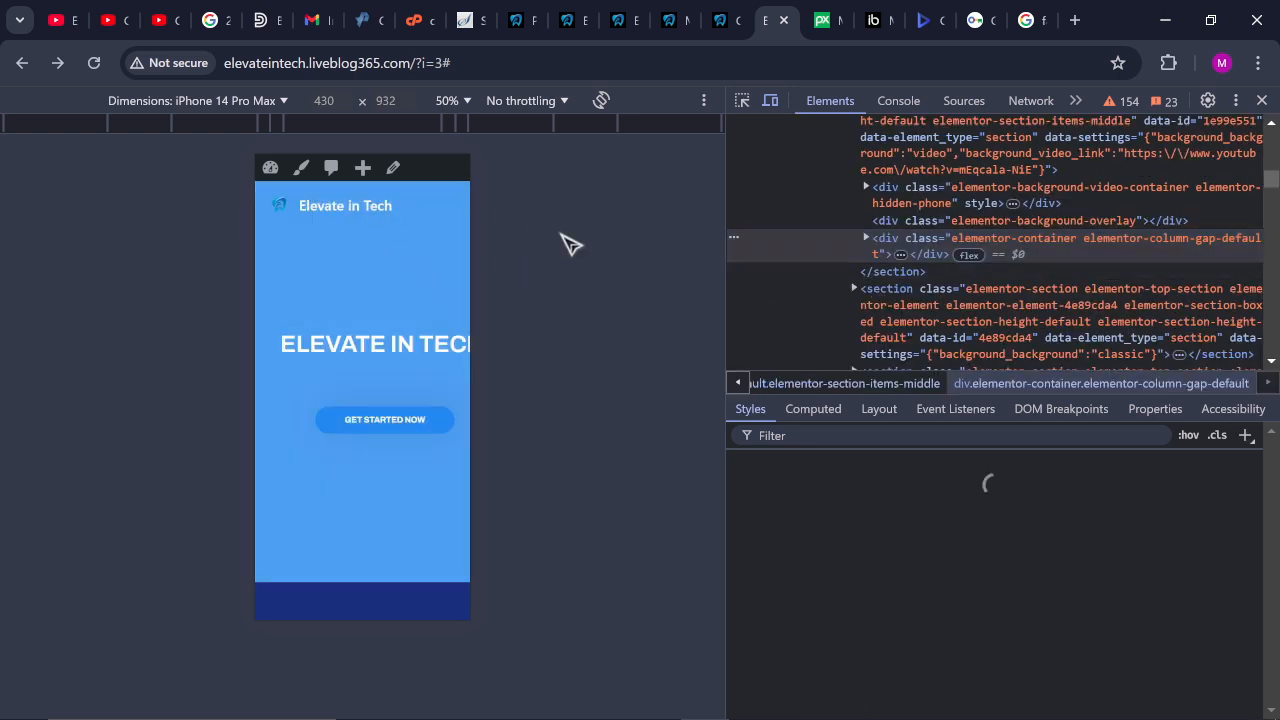
click(195, 103)
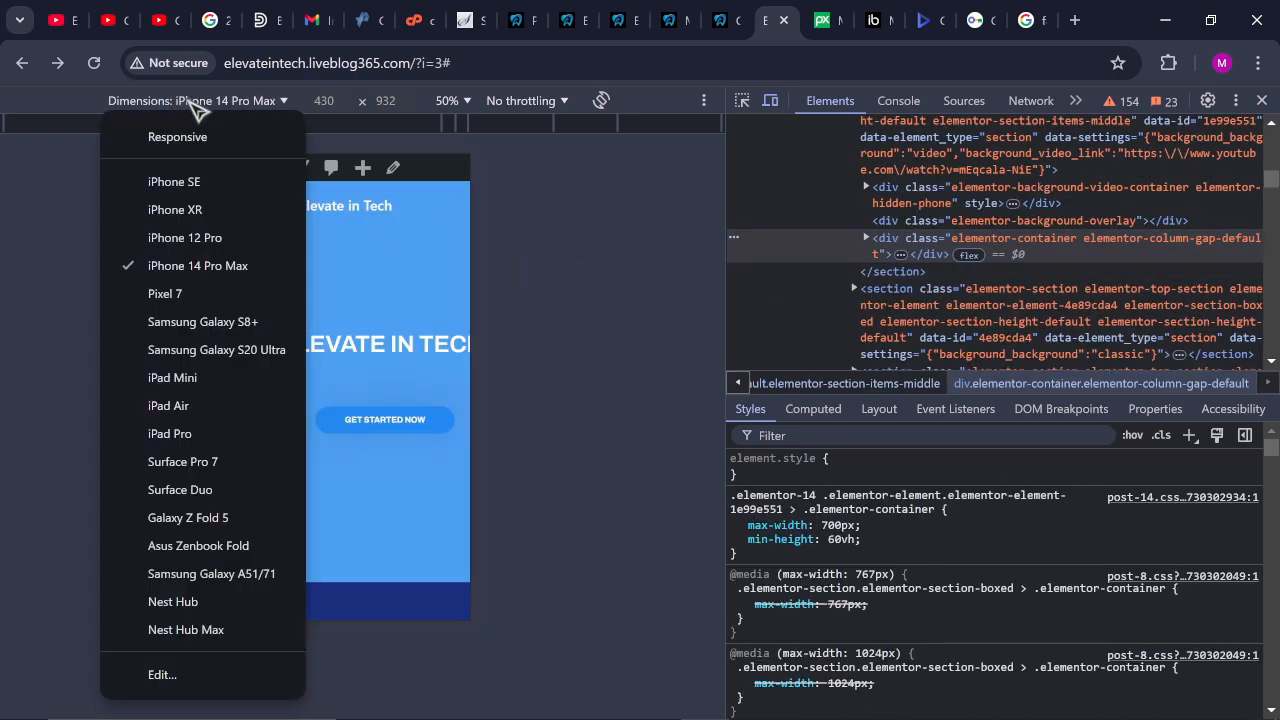
click(178, 173)
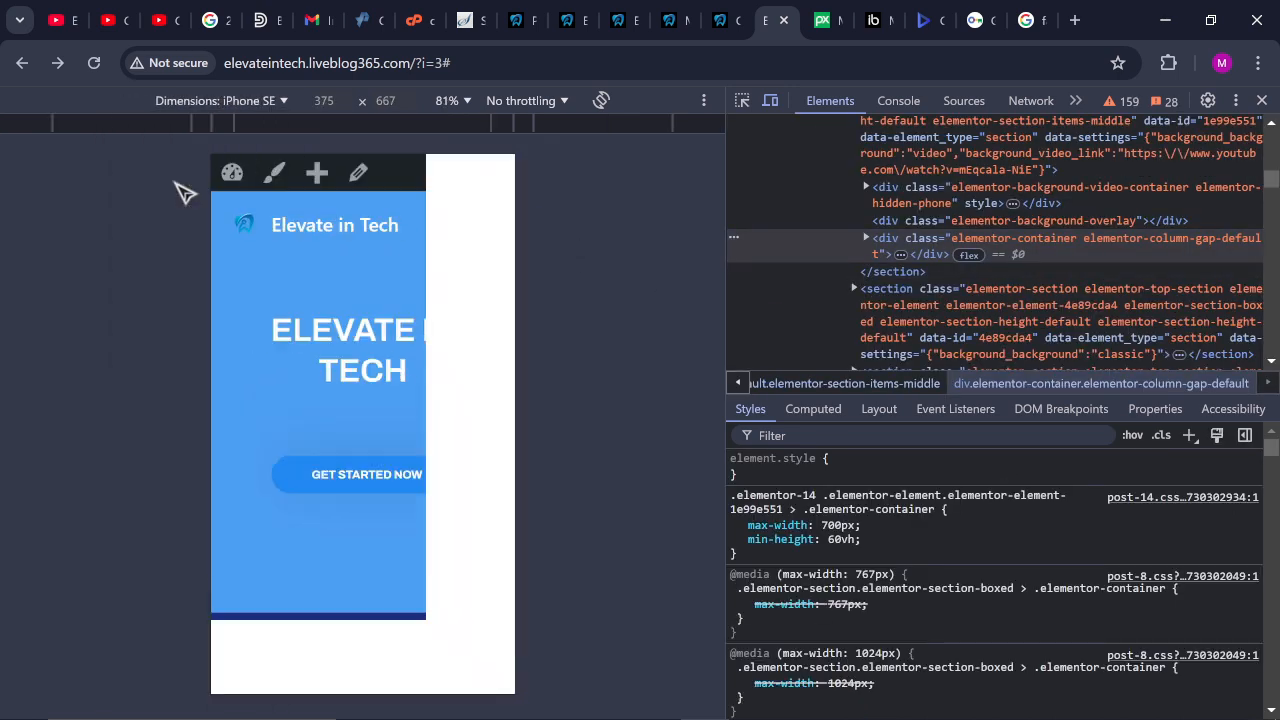
click(237, 103)
click(300, 277)
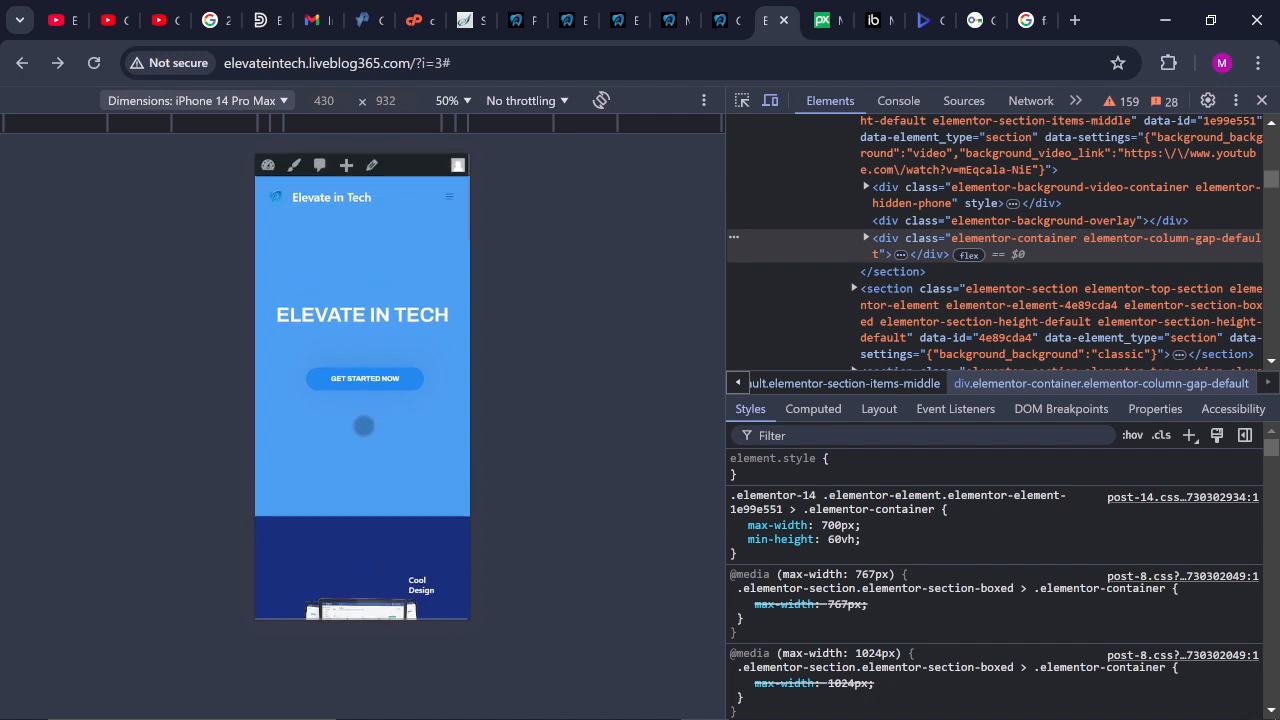
Examine the whole home page, including the footer, in the iPhone 14 Pro Max preview, and close the developer tools
scroll(352, 413, down, 4)
scroll(364, 450, down, 5)
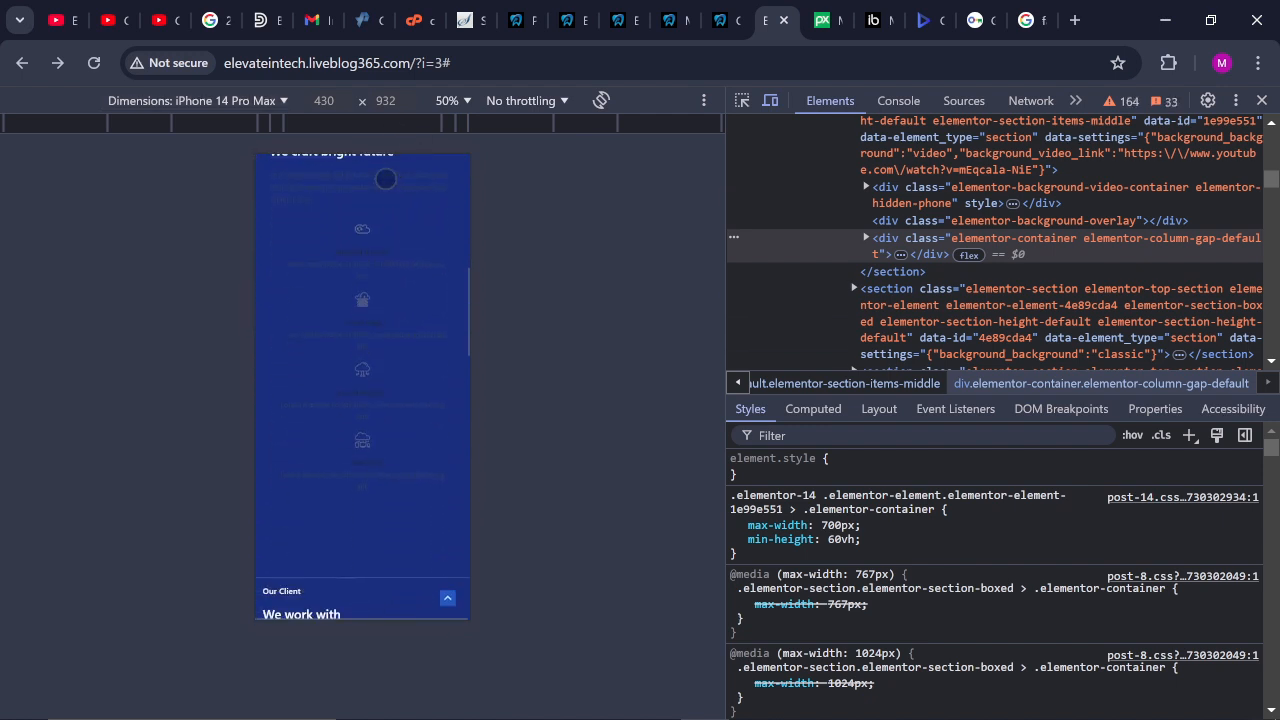
scroll(372, 418, down, 3)
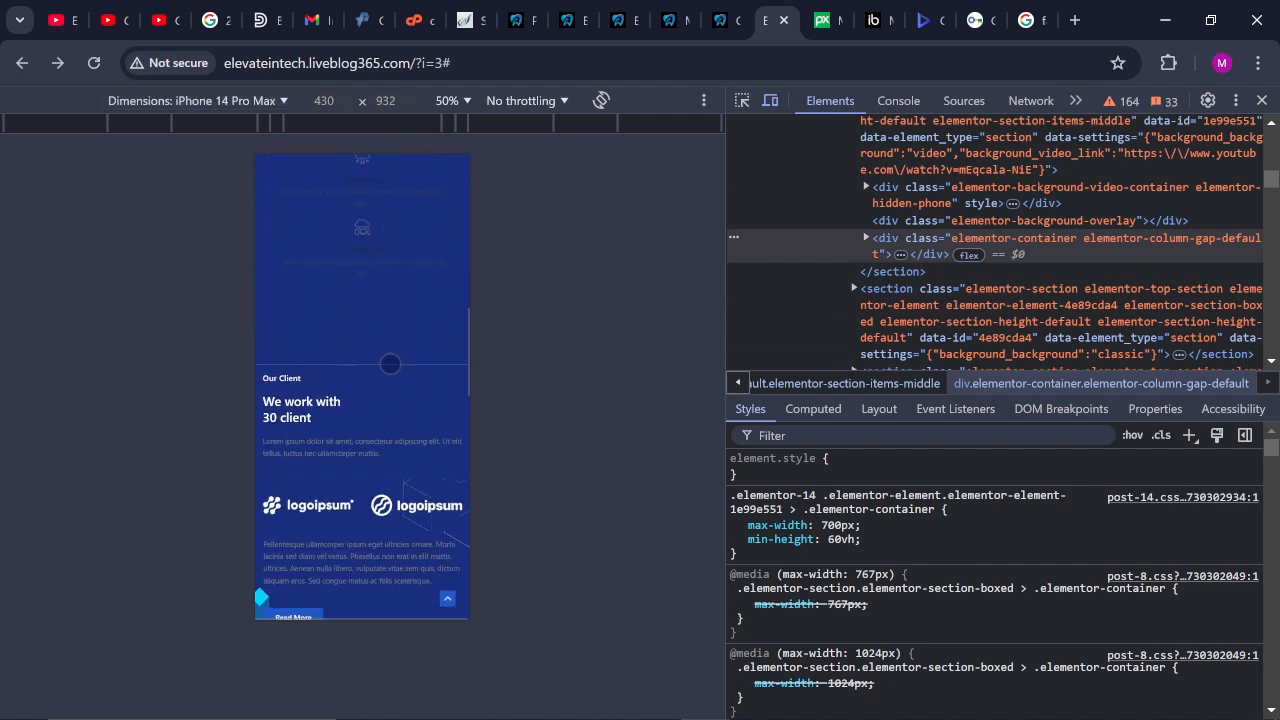
scroll(372, 418, down, 5)
scroll(400, 386, down, 3)
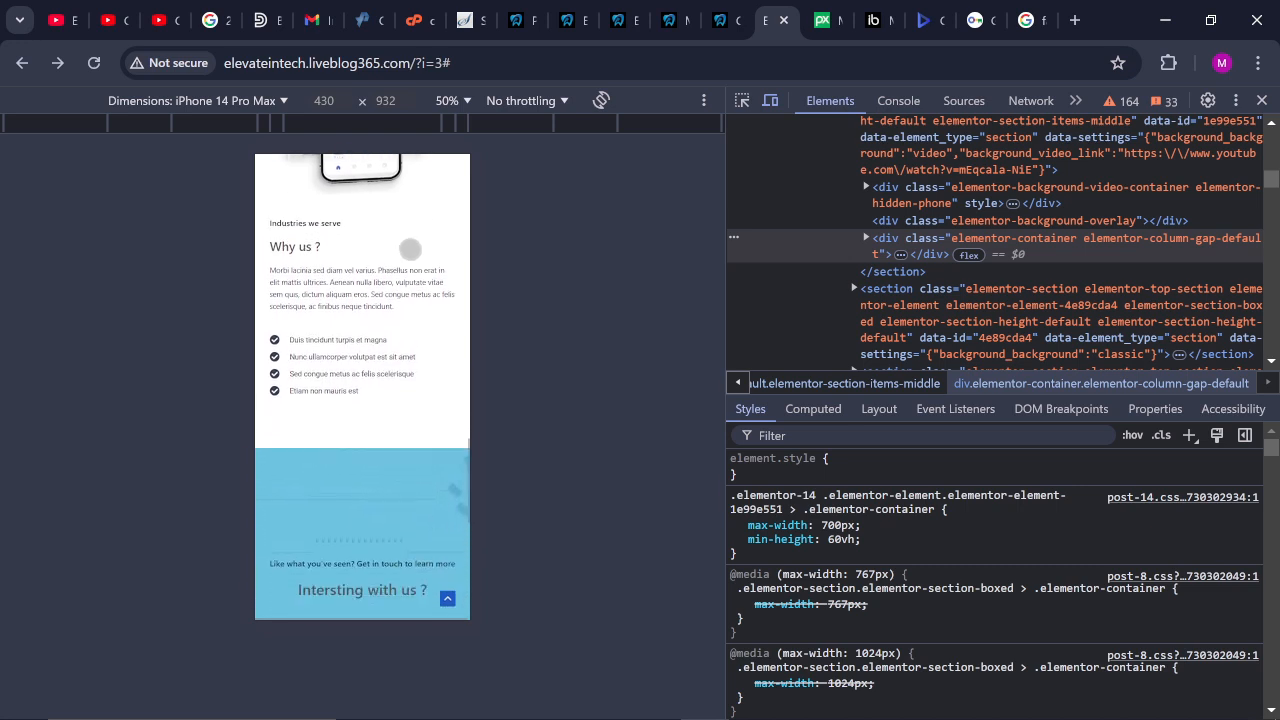
drag(386, 408, 403, 181)
drag(352, 348, 380, 170)
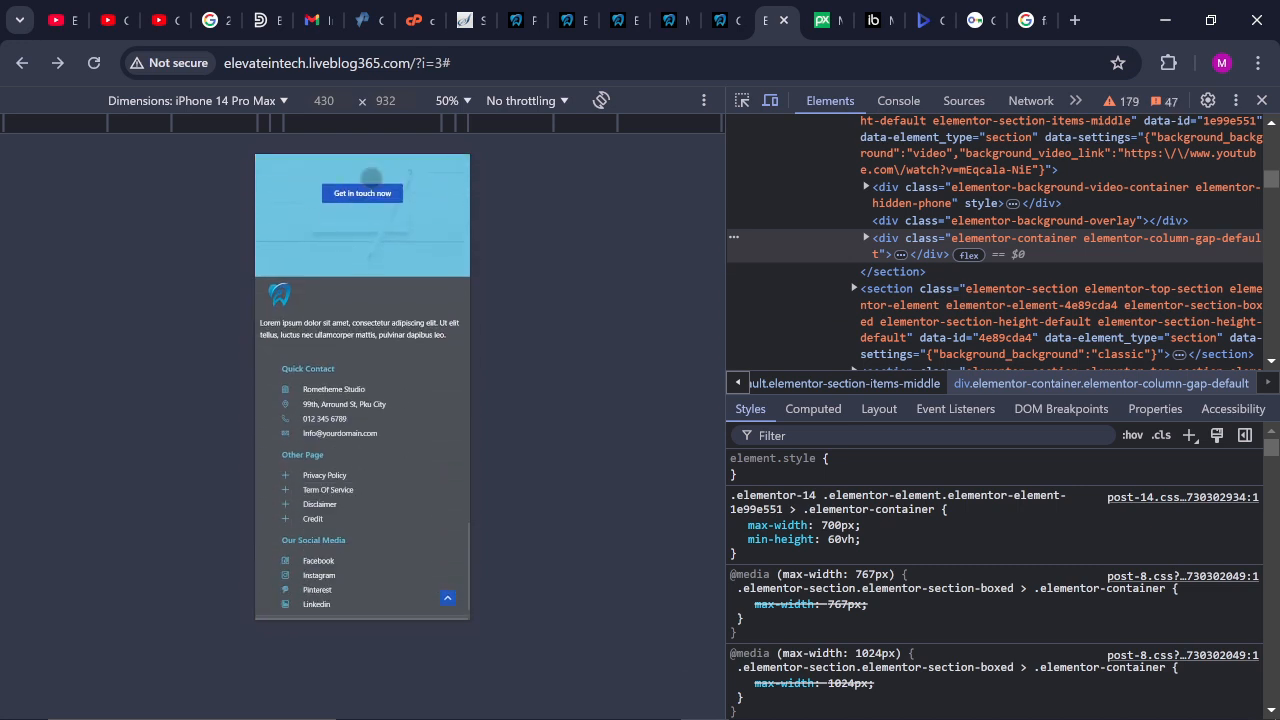
drag(384, 286, 428, 708)
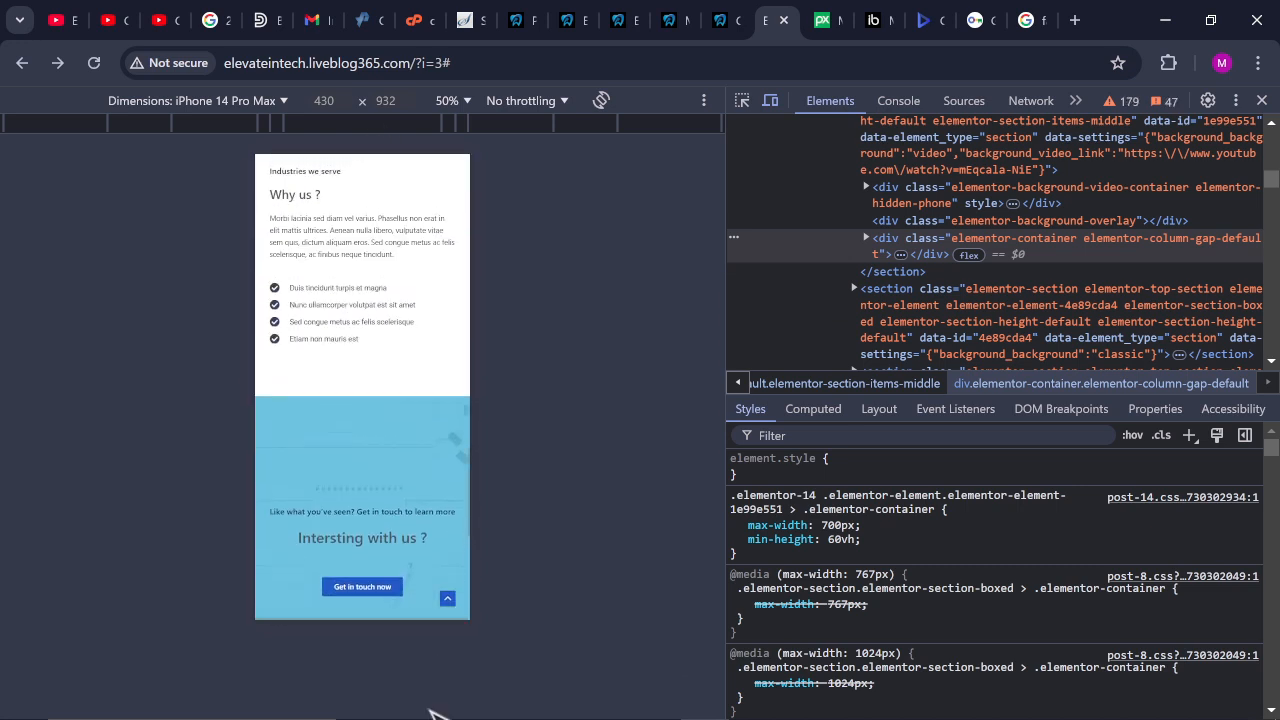
drag(415, 366, 408, 548)
drag(396, 401, 366, 700)
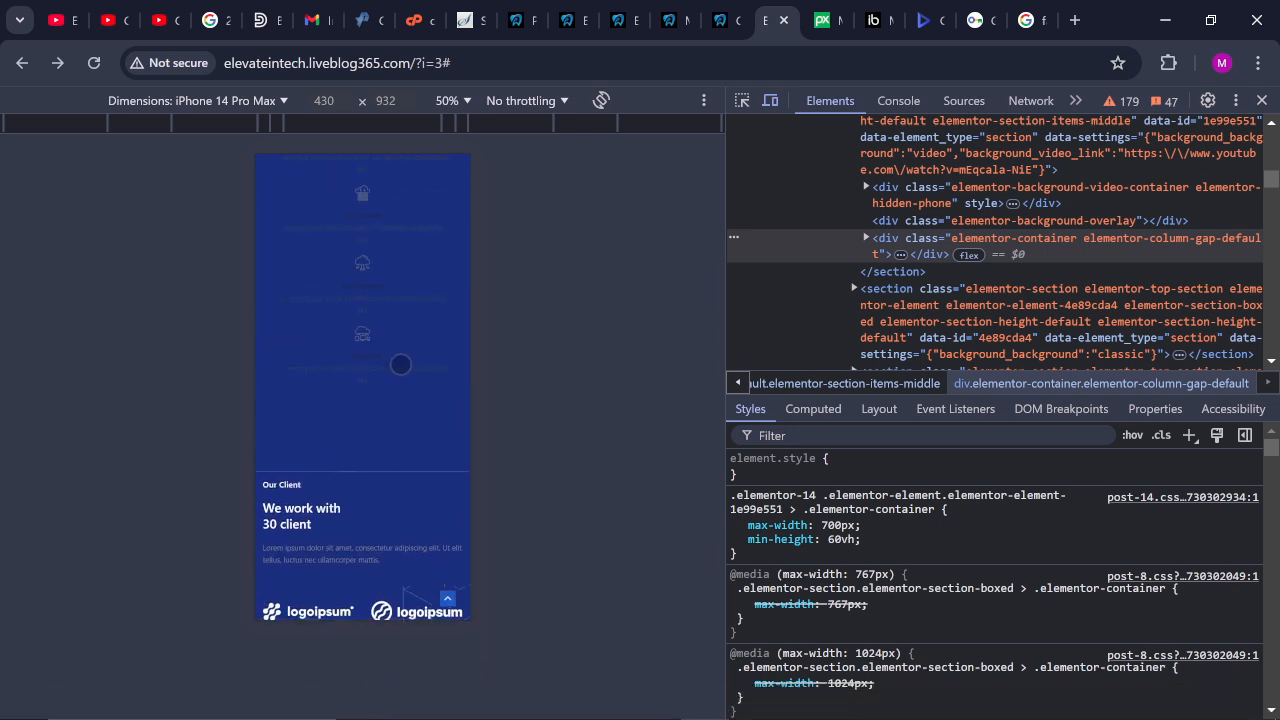
drag(400, 362, 372, 712)
drag(398, 370, 394, 634)
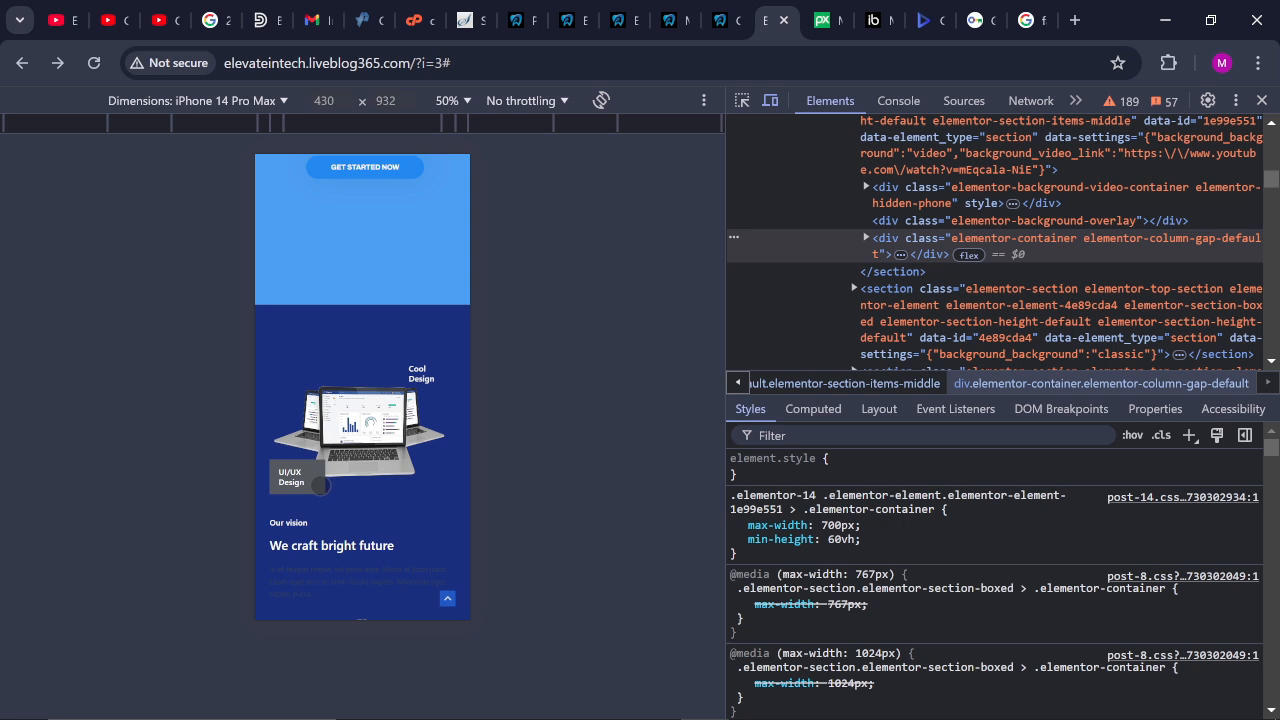
scroll(381, 374, up, 5)
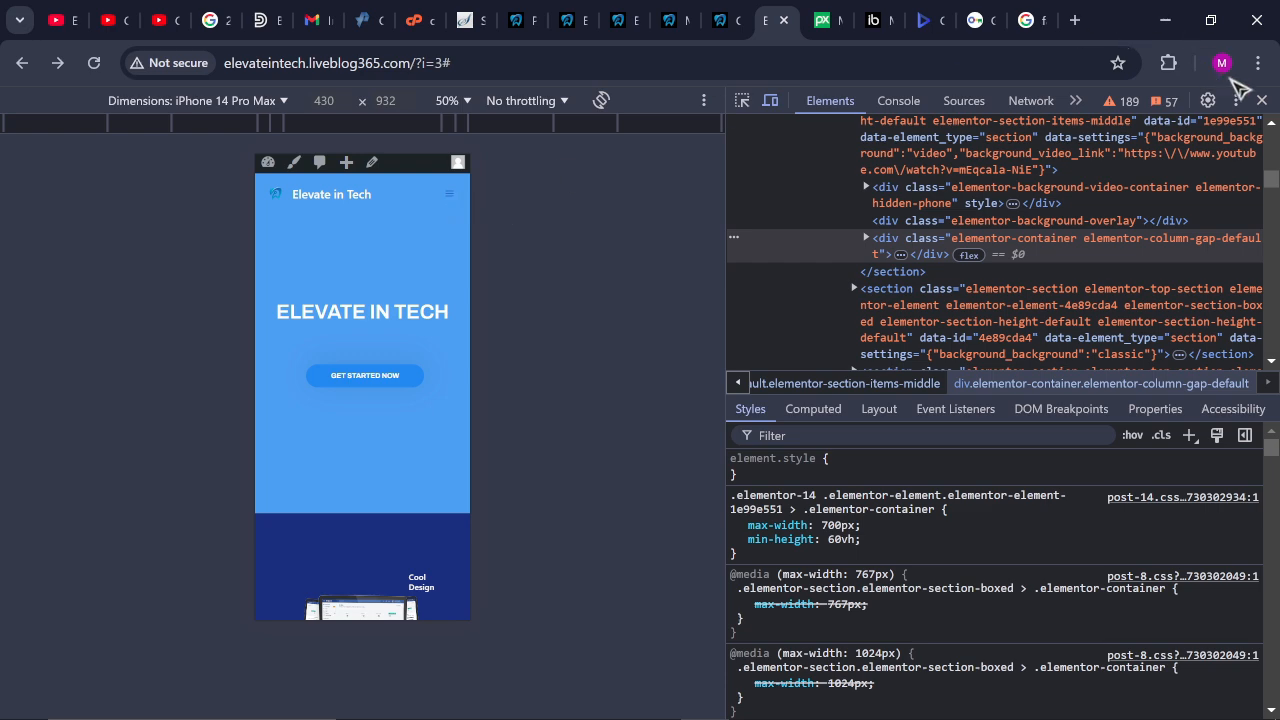
click(1261, 100)
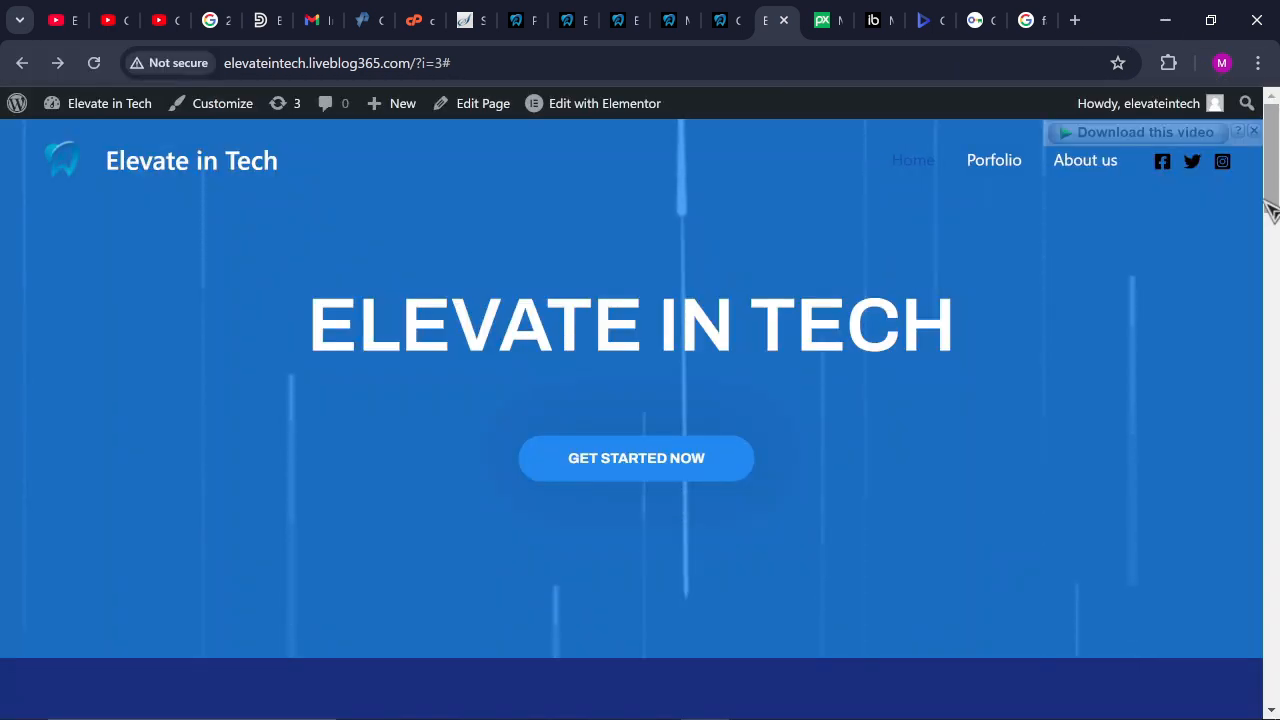
Look over the live home page, check the Porfolio page from the site navigation, and return to the home page
drag(1273, 178, 1257, 137)
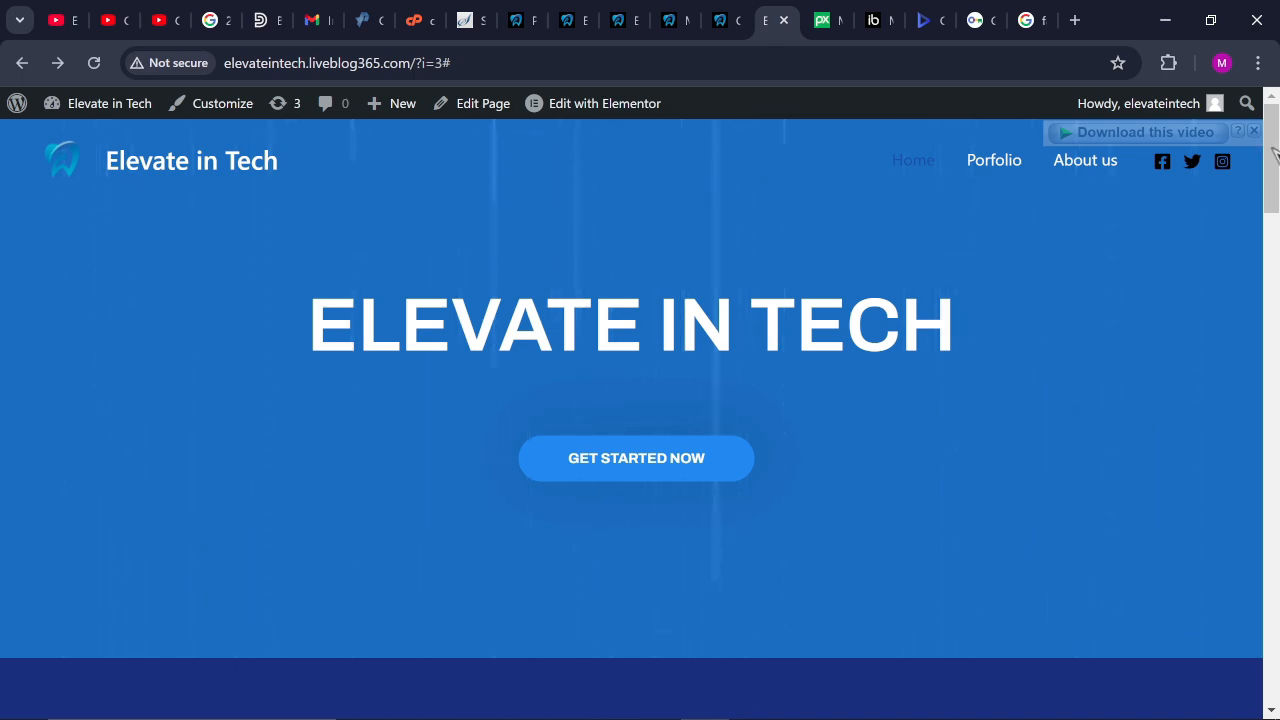
scroll(1276, 200, down, 3)
drag(1277, 200, 1277, 150)
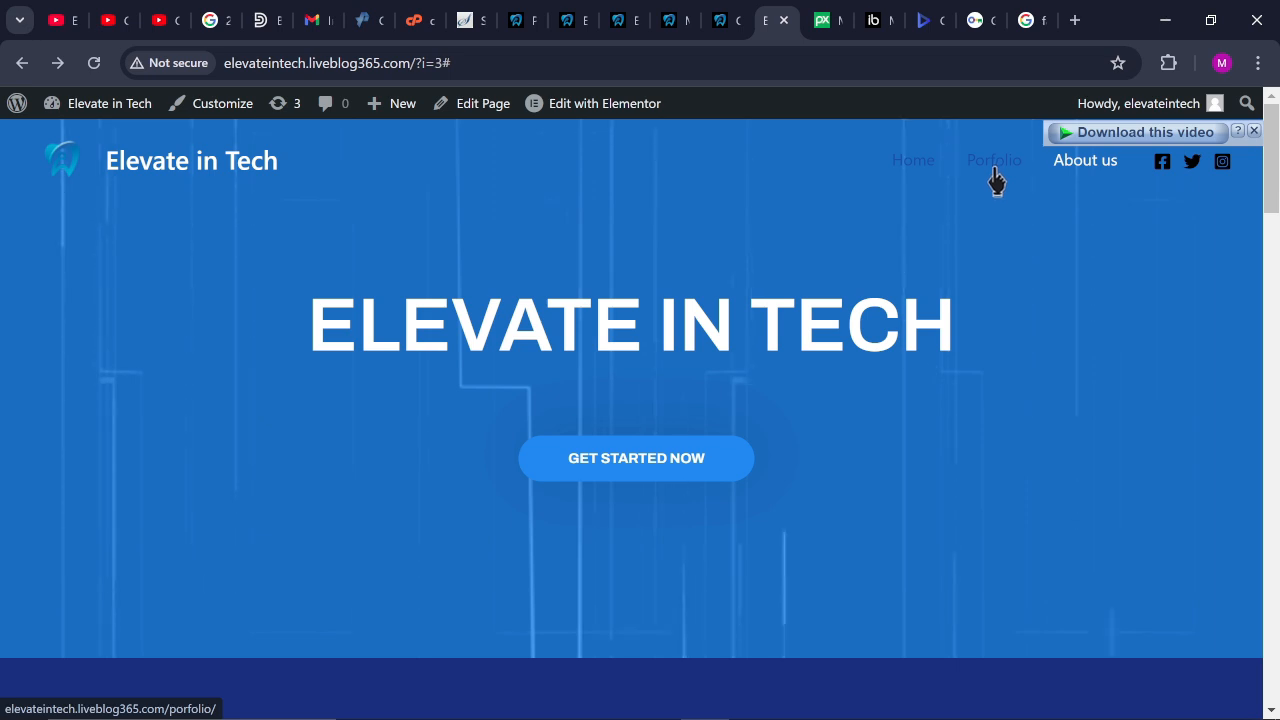
click(994, 180)
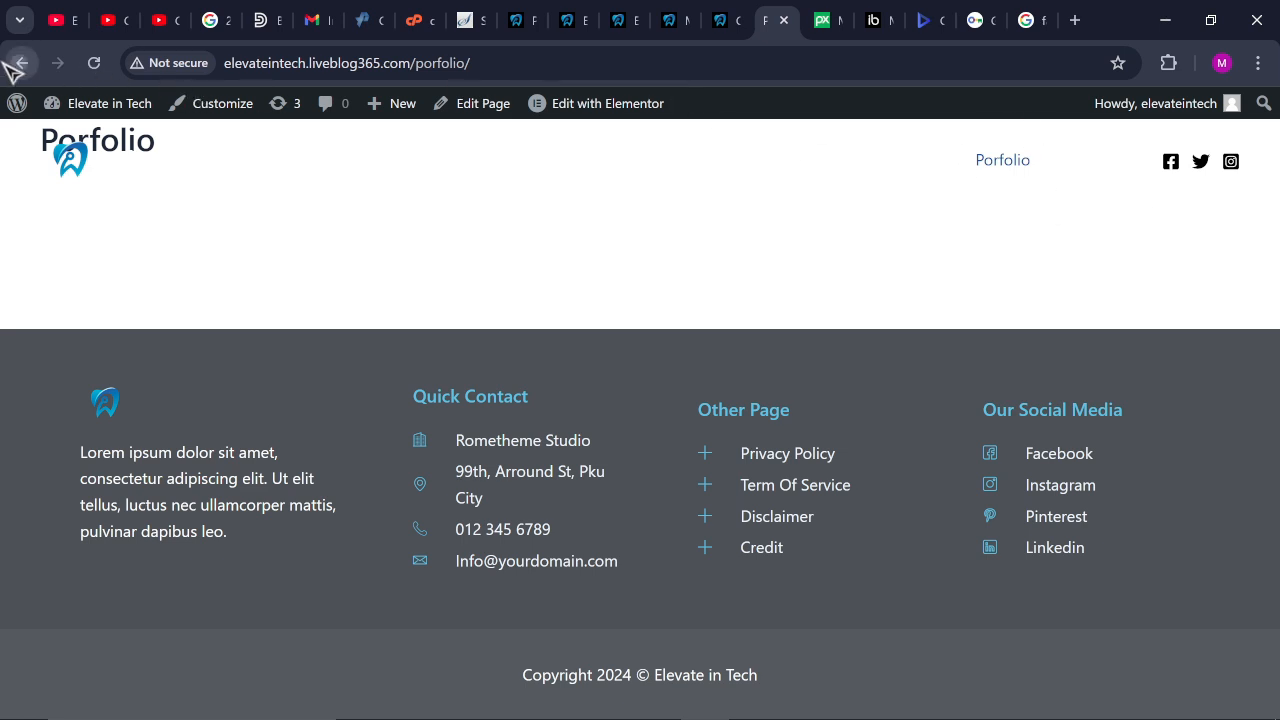
click(20, 63)
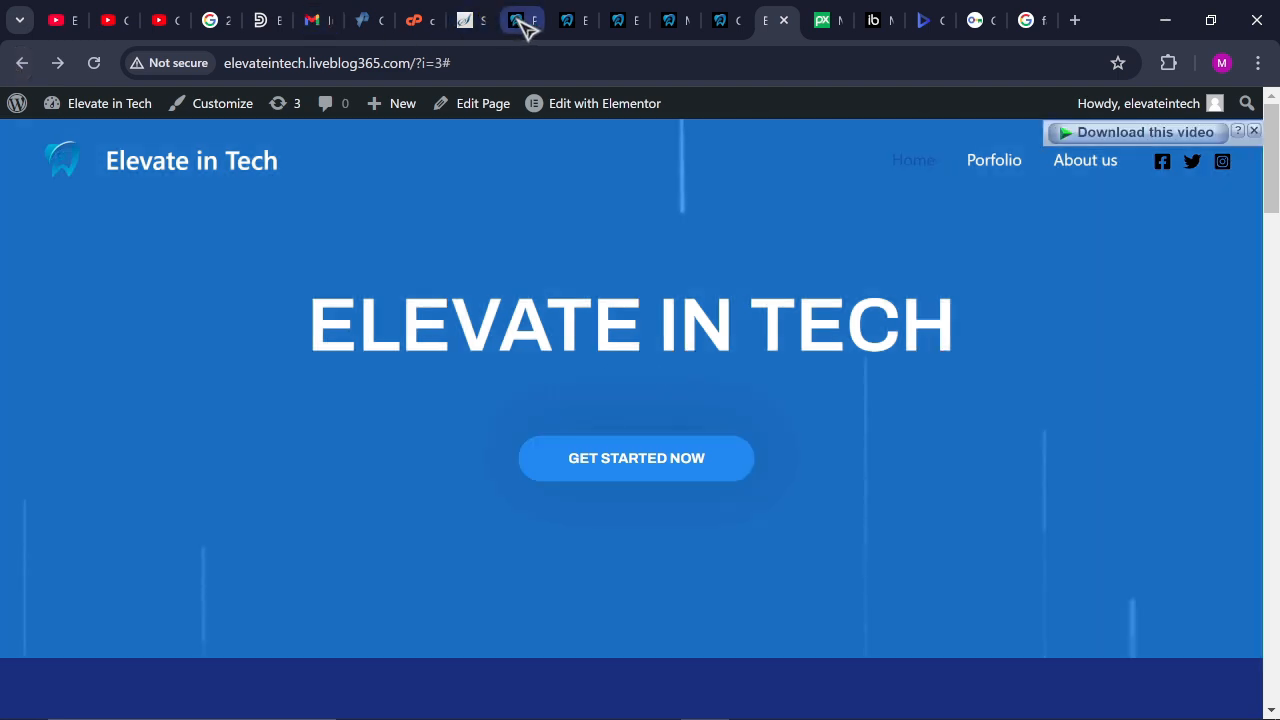
Go to the WordPress dashboard's page list and open the About us page for editing in a new browser tab
click(524, 24)
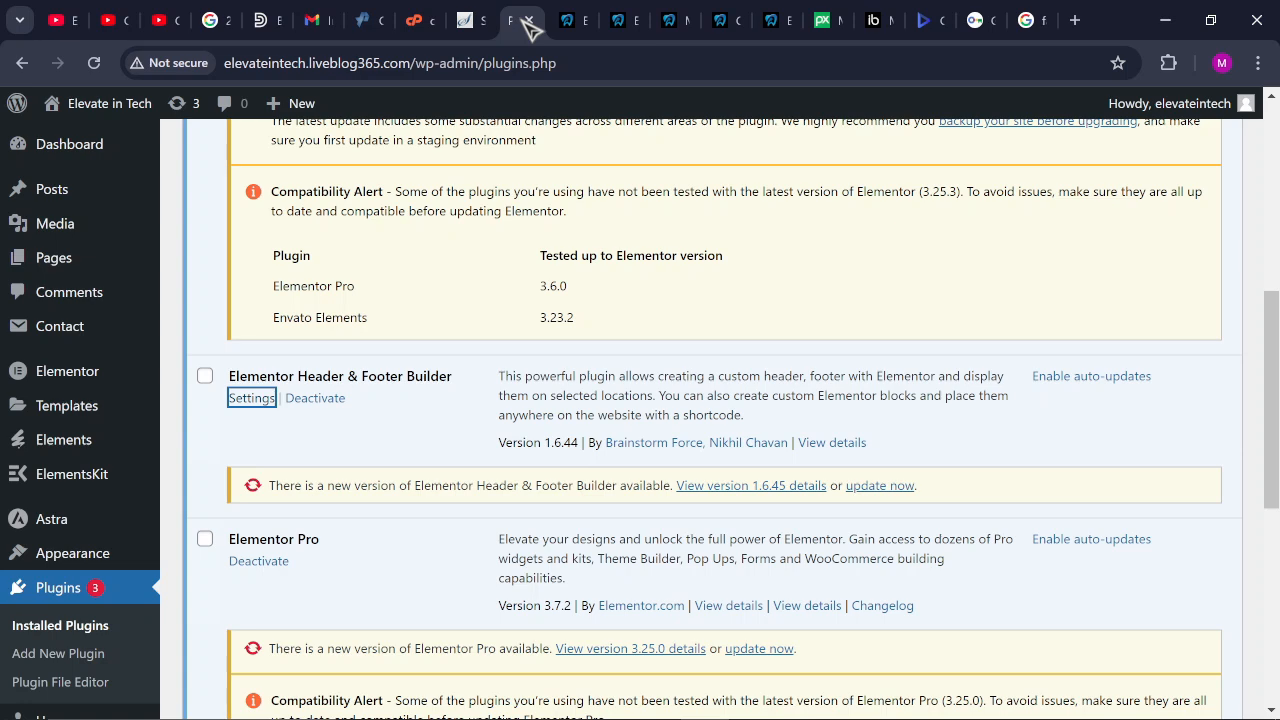
click(70, 266)
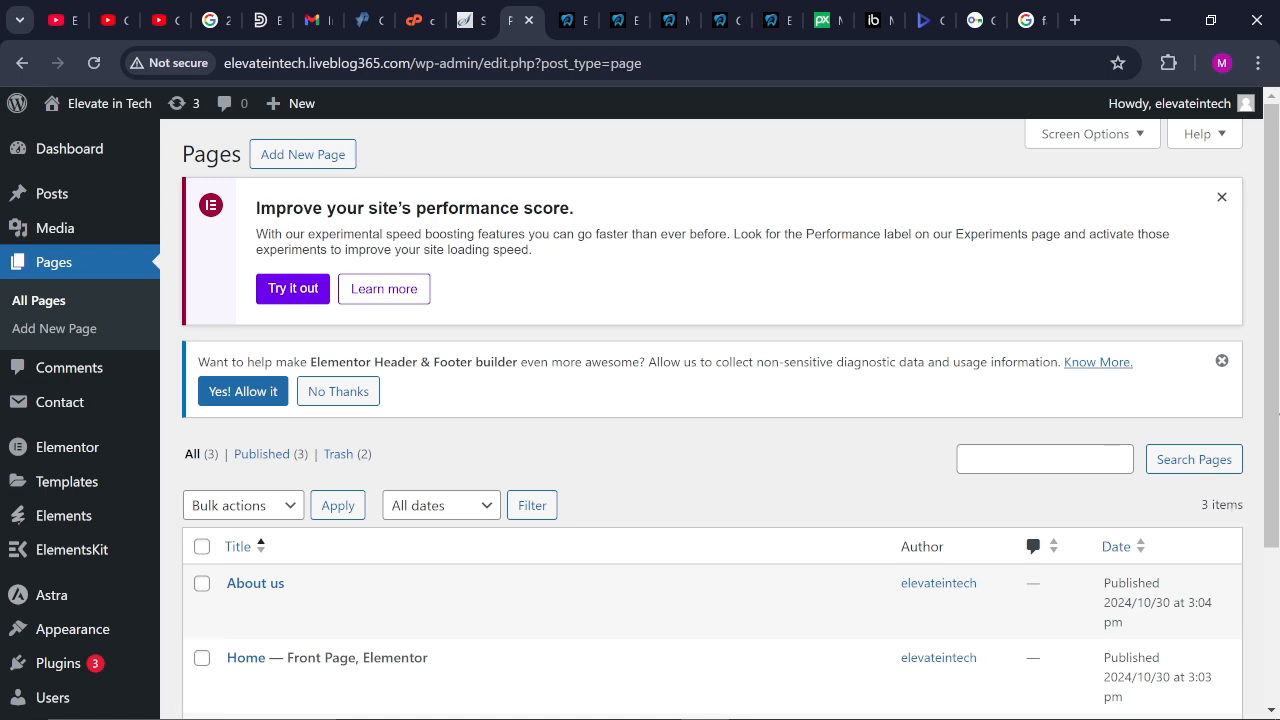
drag(1275, 428, 1266, 586)
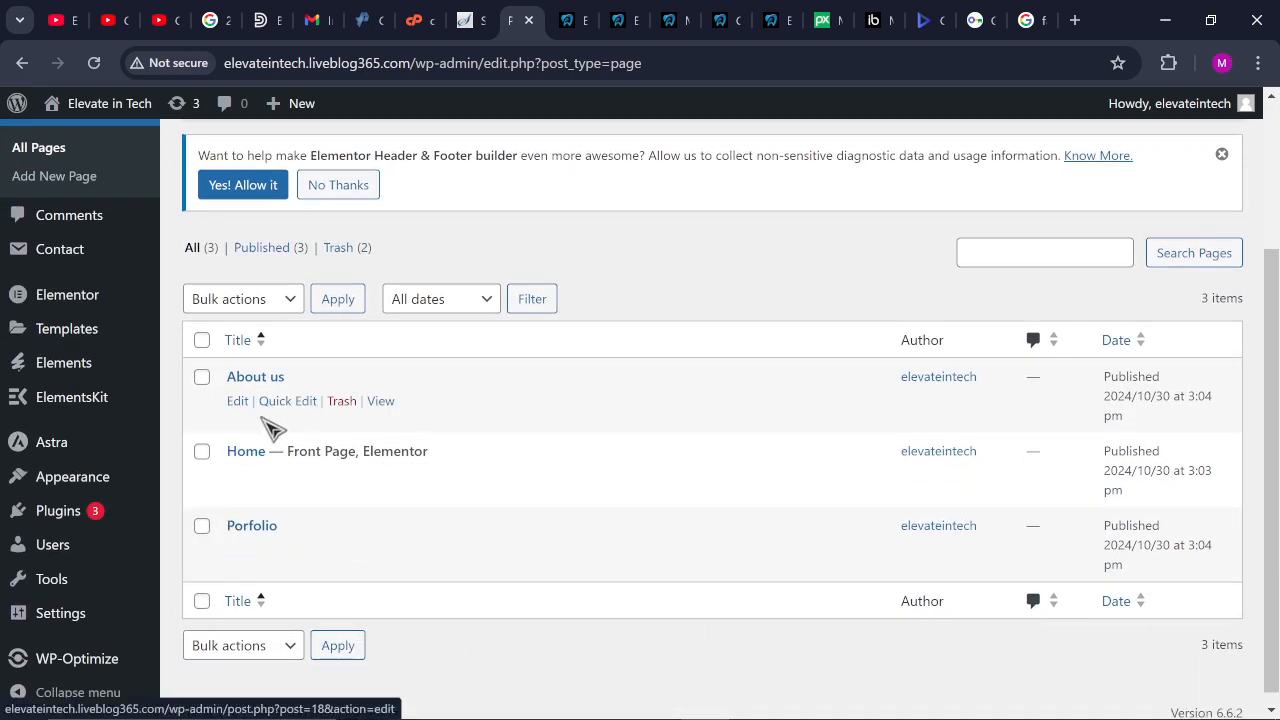
right_click(240, 410)
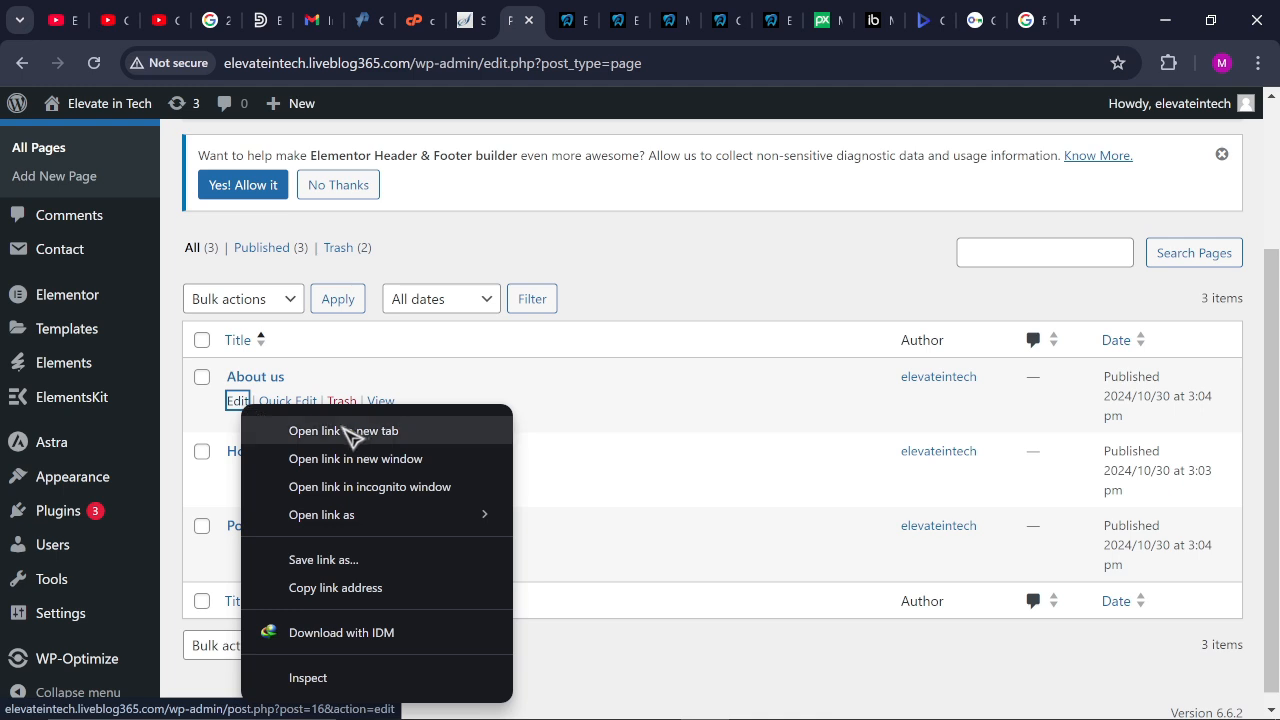
click(345, 429)
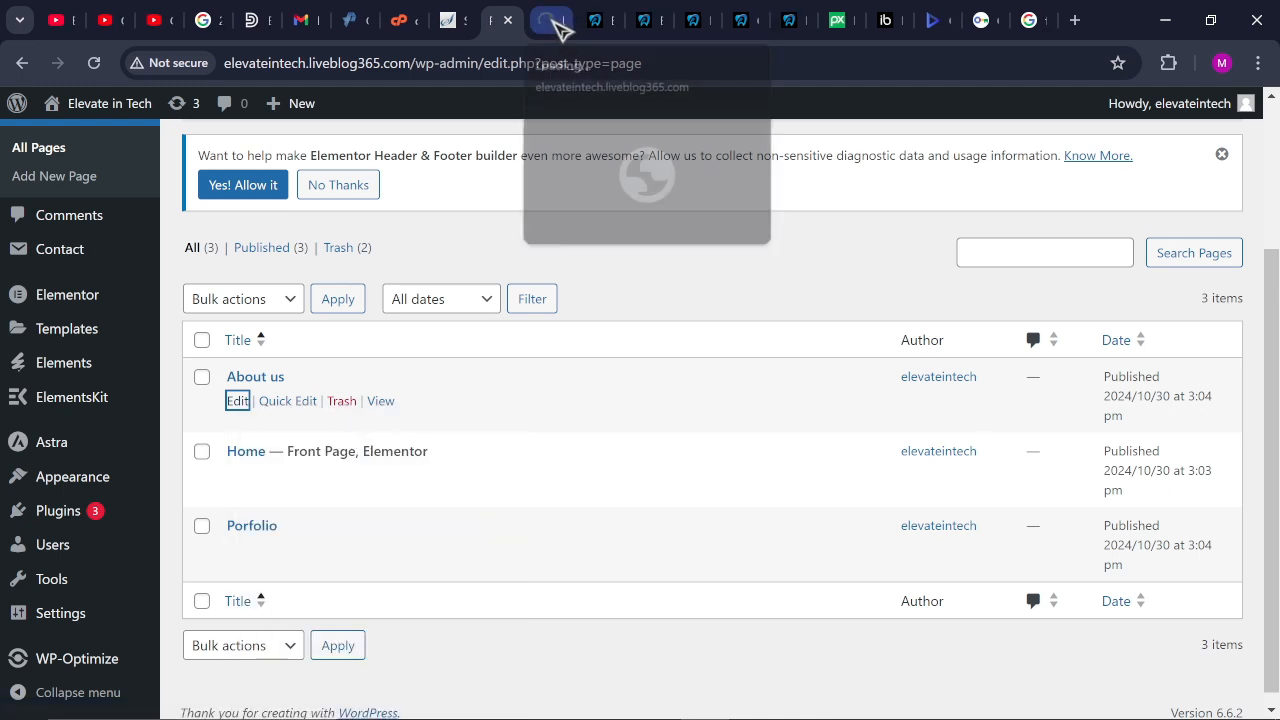
click(549, 20)
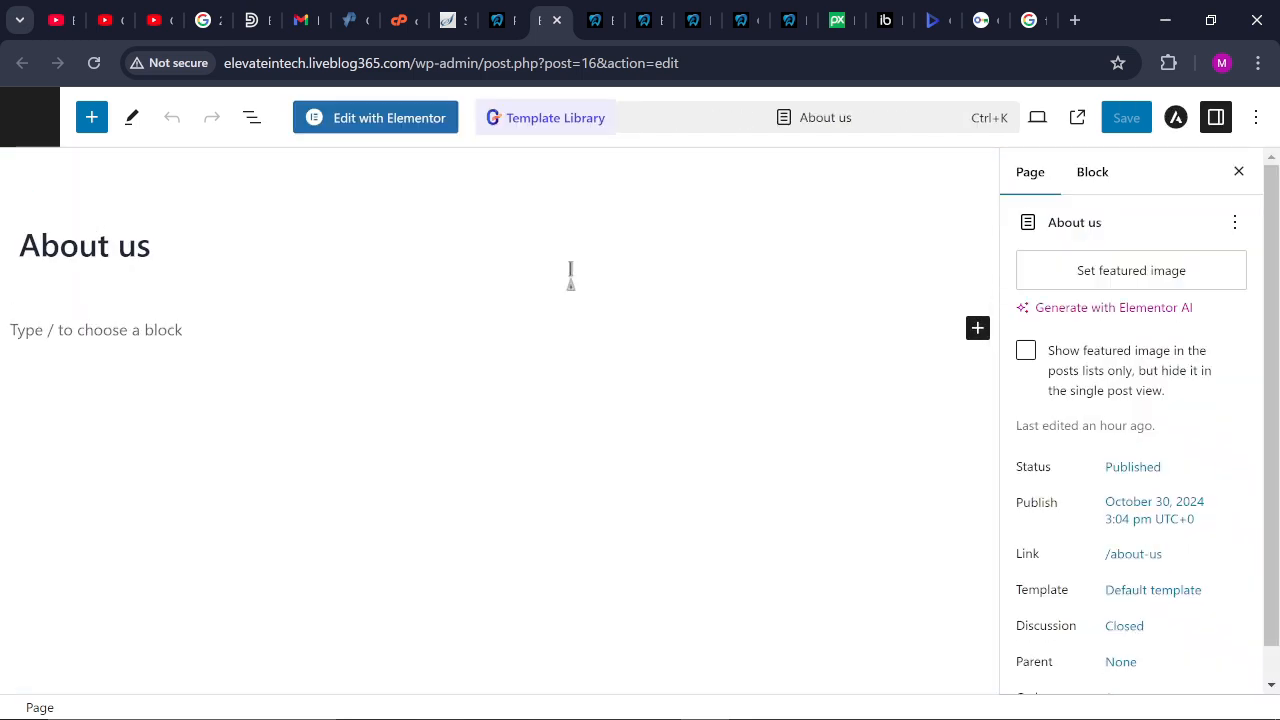
Load the About us page in the Elementor editor and open the Envato library of installed template kits
click(348, 128)
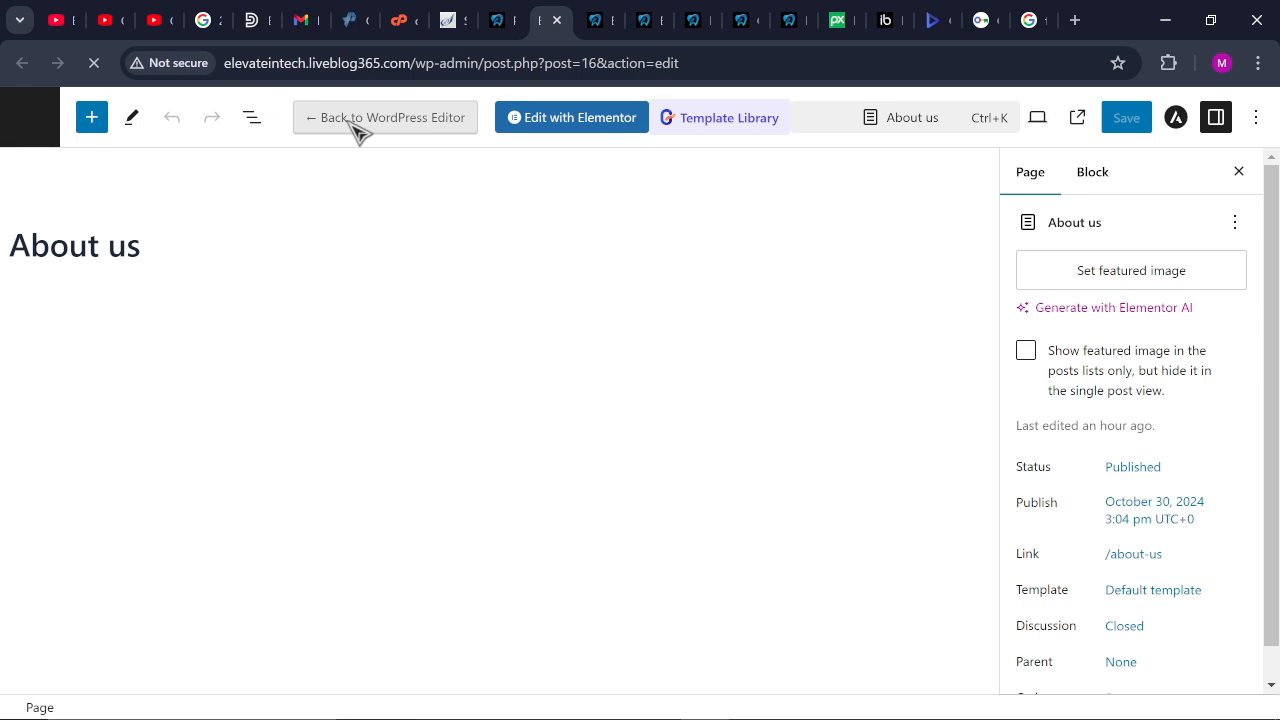
click(578, 120)
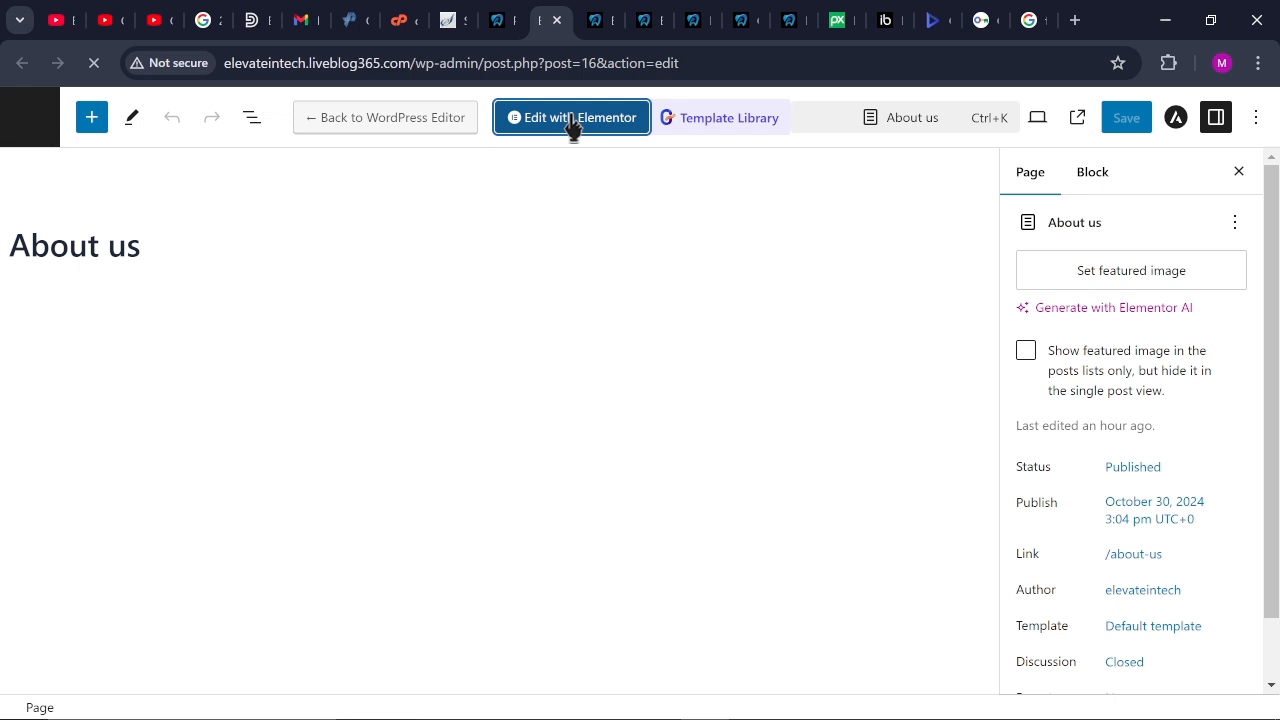
click(573, 122)
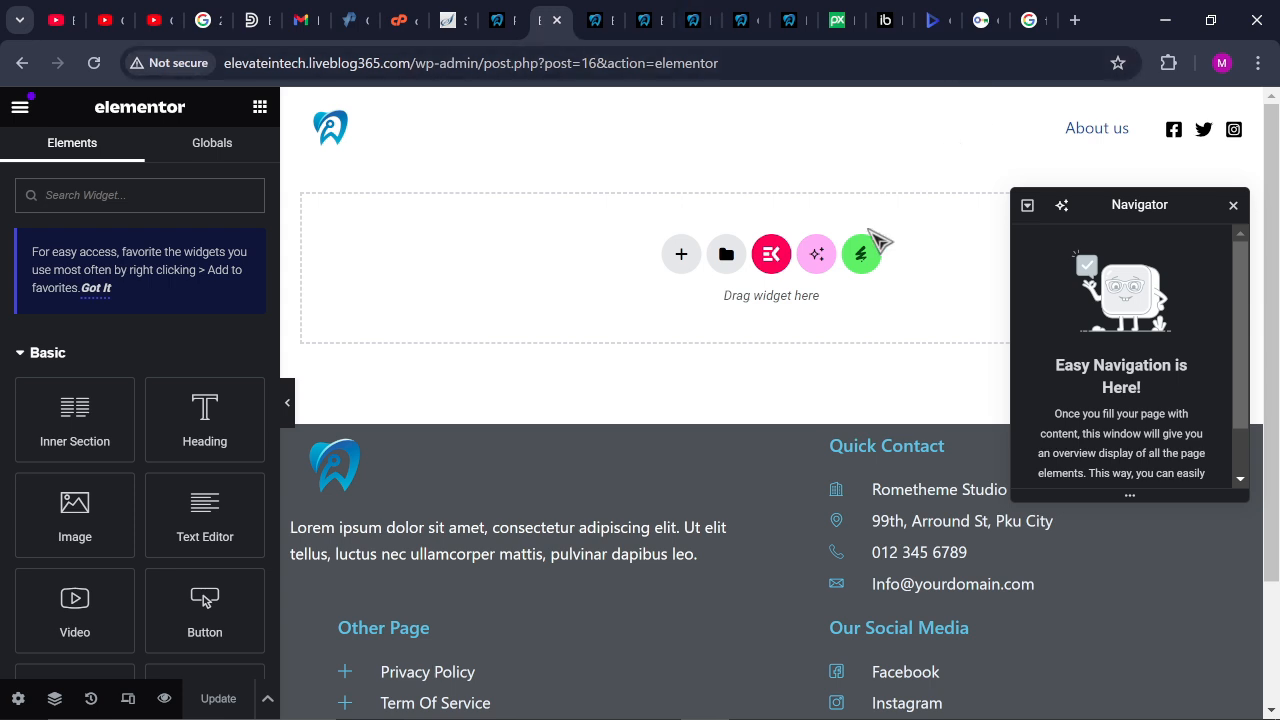
click(862, 256)
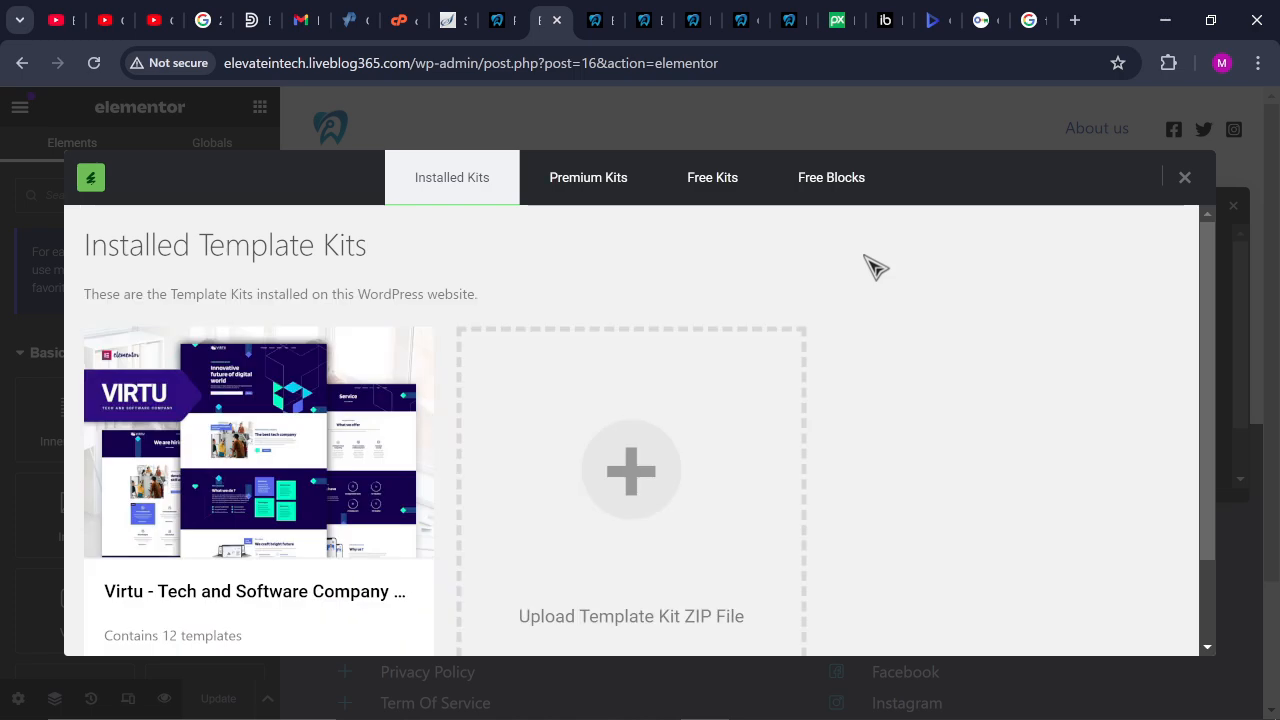
Preview the Virtu kit's About Us template from top to footer, and close the preview
click(265, 440)
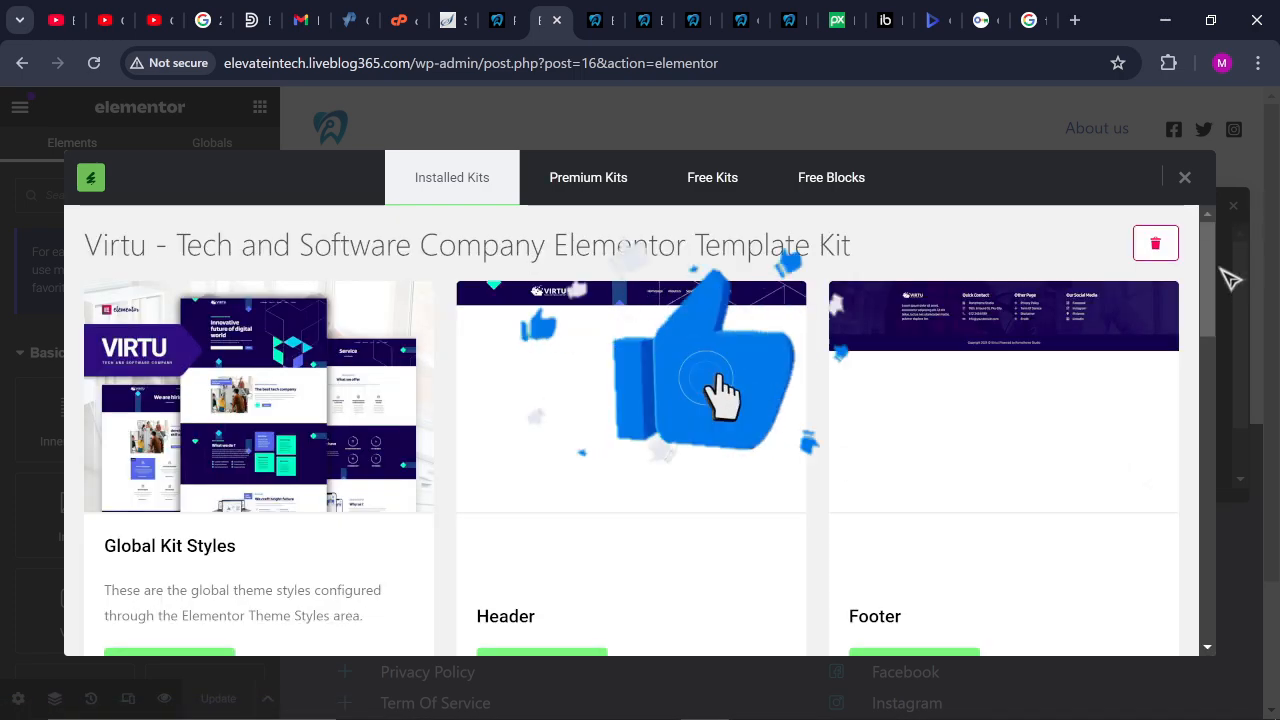
drag(1210, 288, 1213, 598)
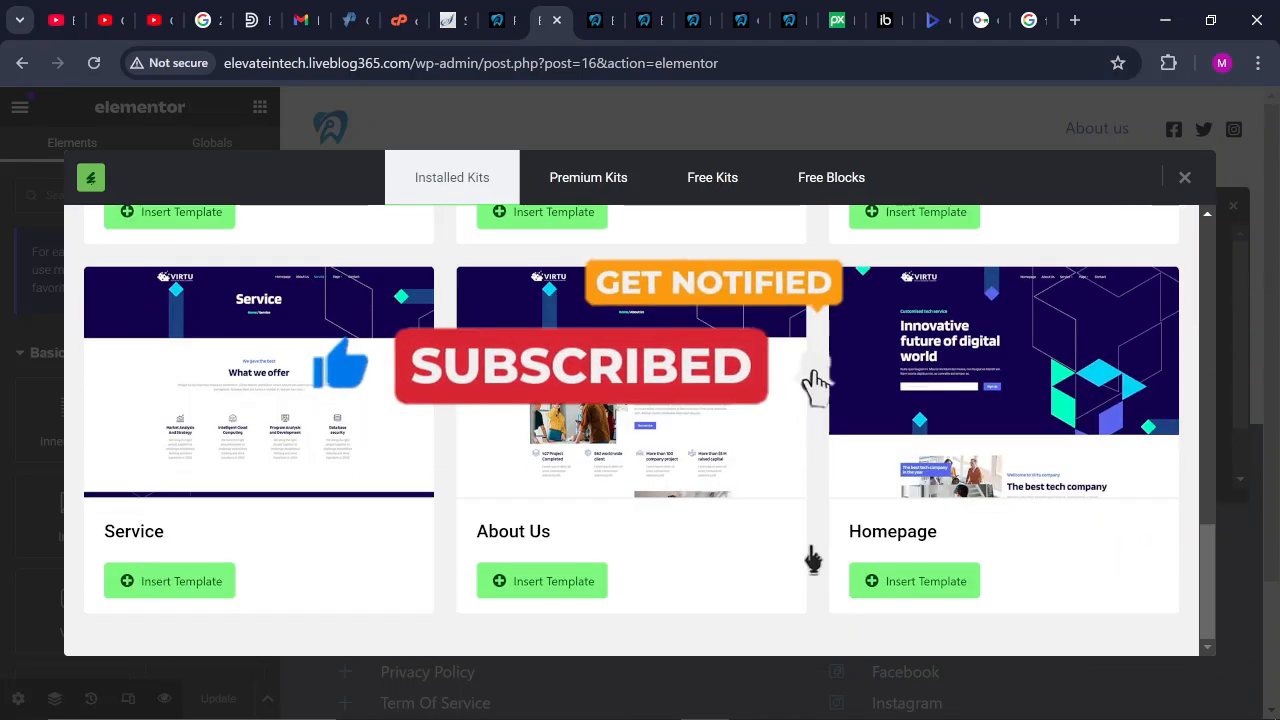
click(789, 484)
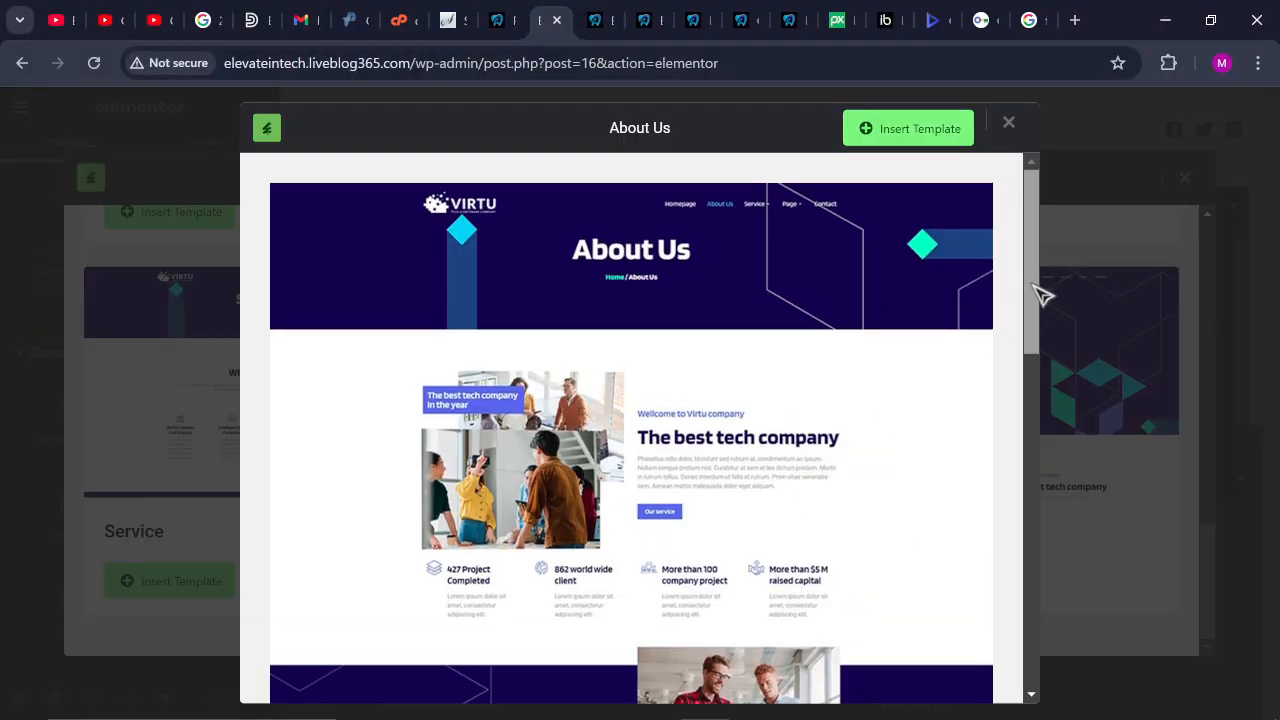
drag(1040, 292, 1045, 645)
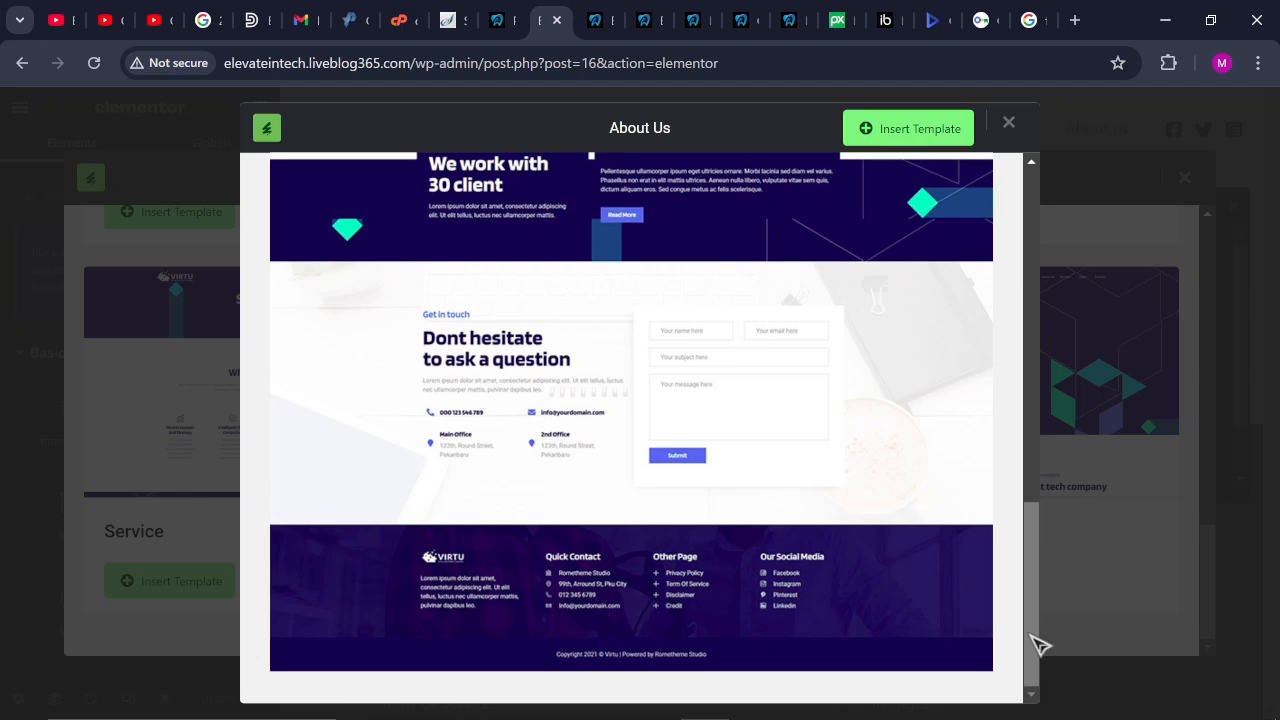
click(1009, 123)
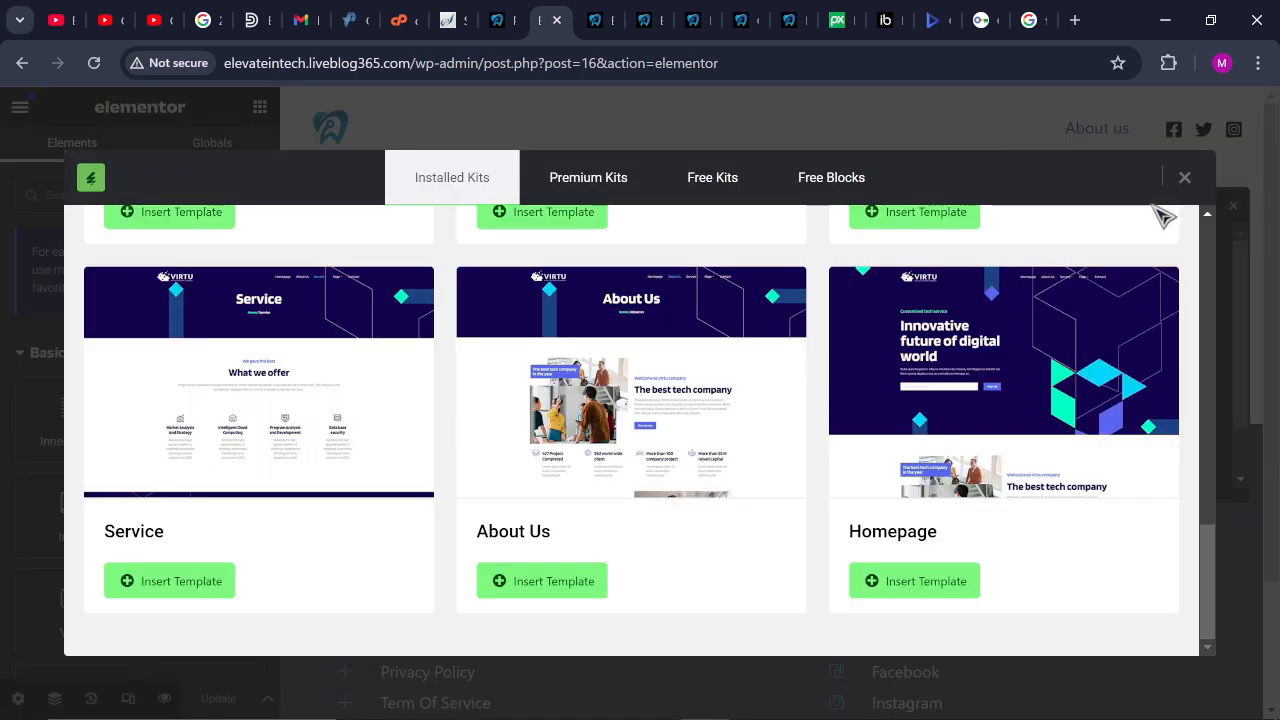
Upload the uzino-startup-app-elementor-template-kit ZIP file as a new installed template kit
click(489, 188)
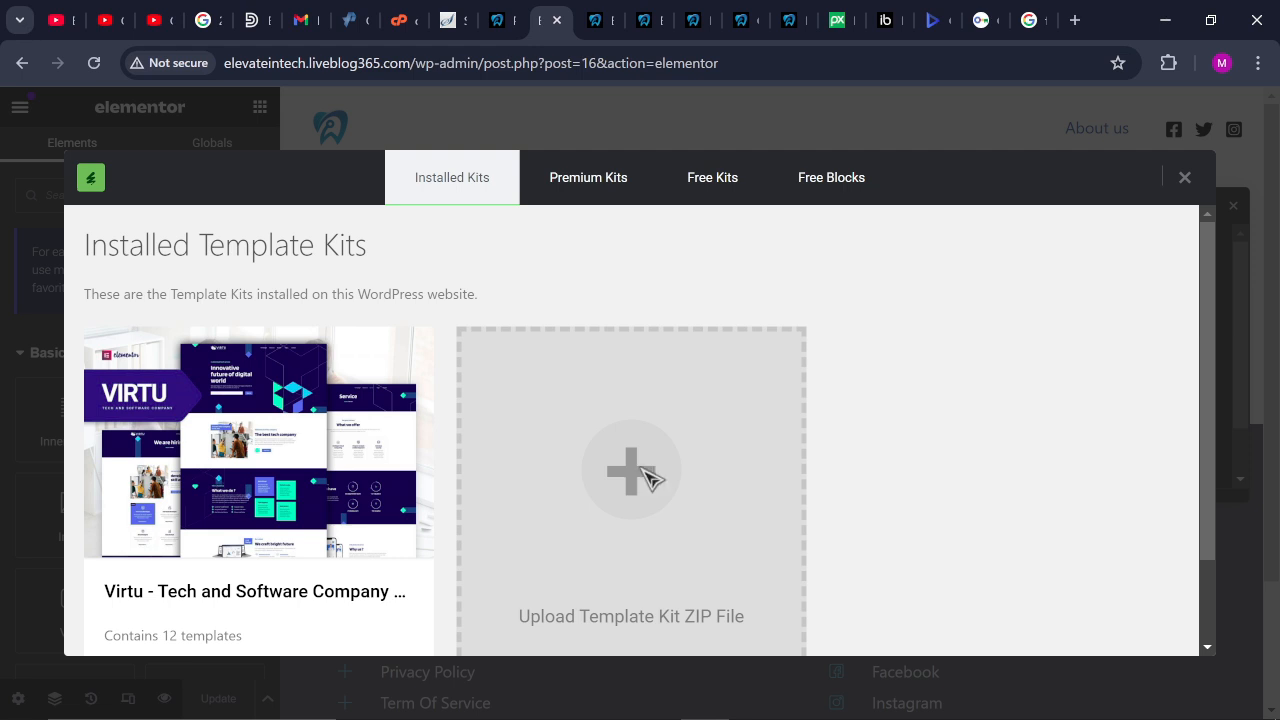
click(648, 478)
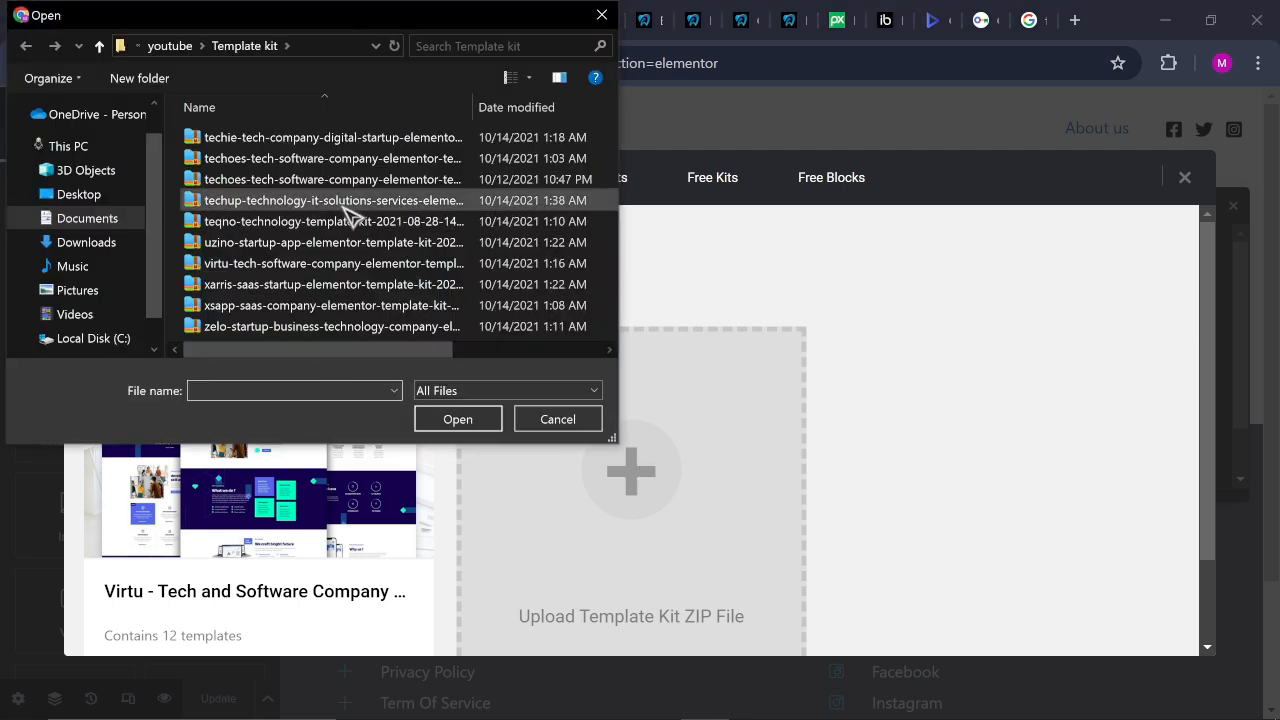
click(395, 248)
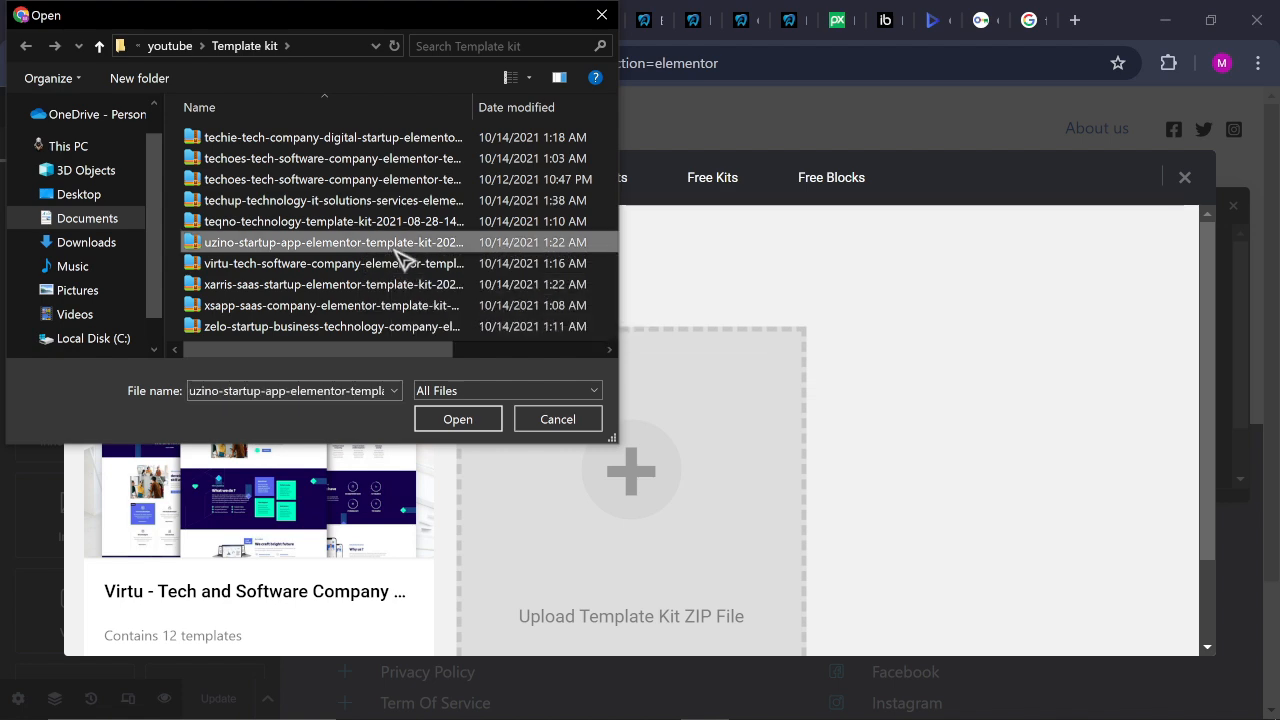
click(458, 419)
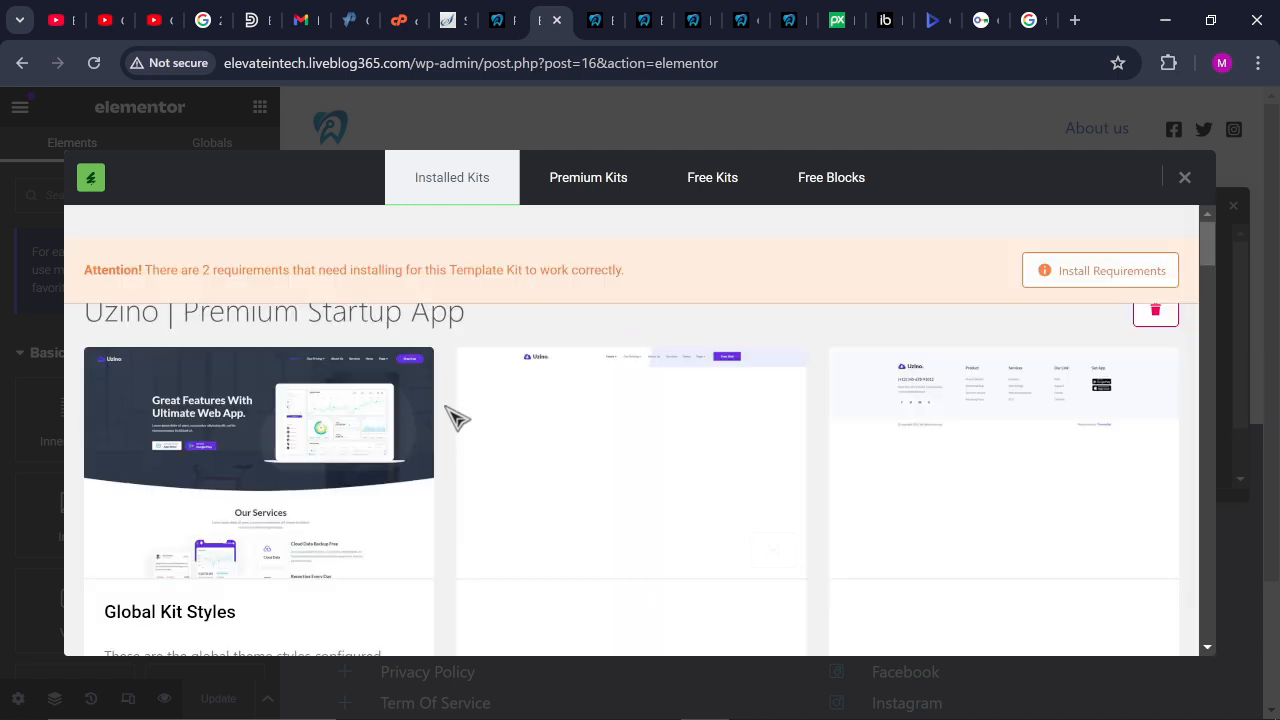
Install the Uzino kit's missing requirements, the MetForm and Themesflat Addons For Elementor plugins
click(1062, 286)
click(443, 507)
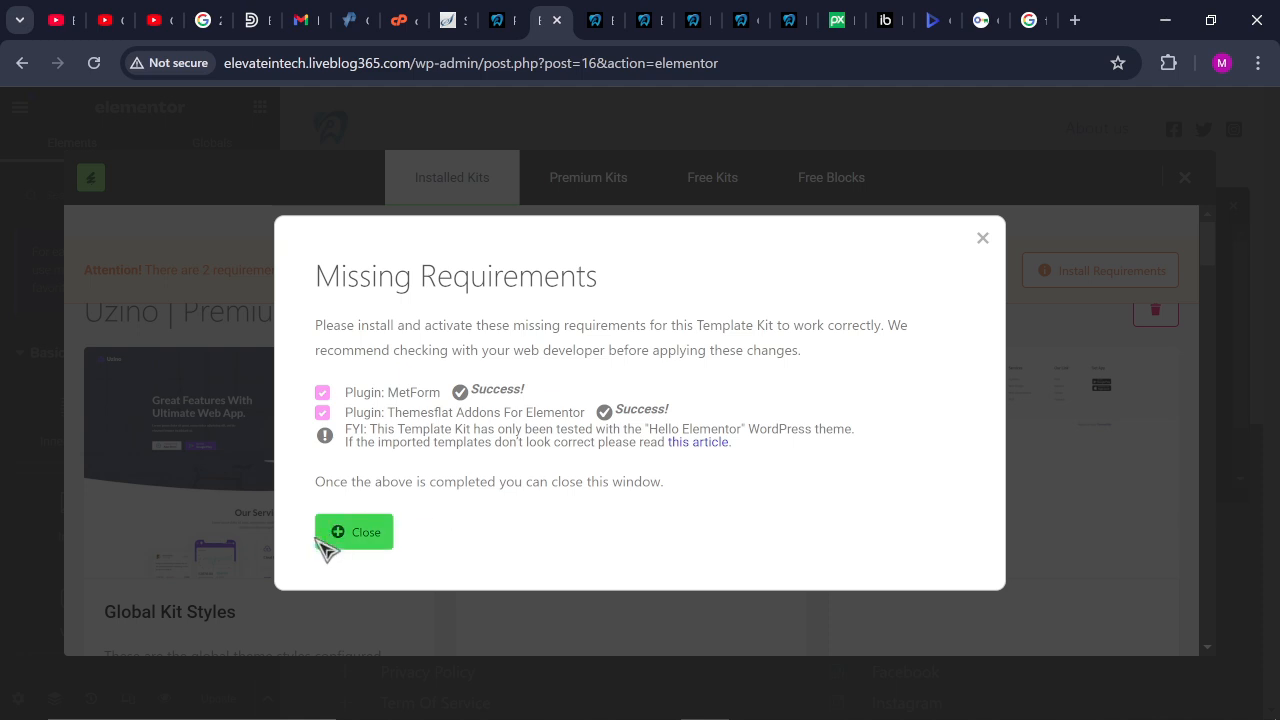
click(362, 533)
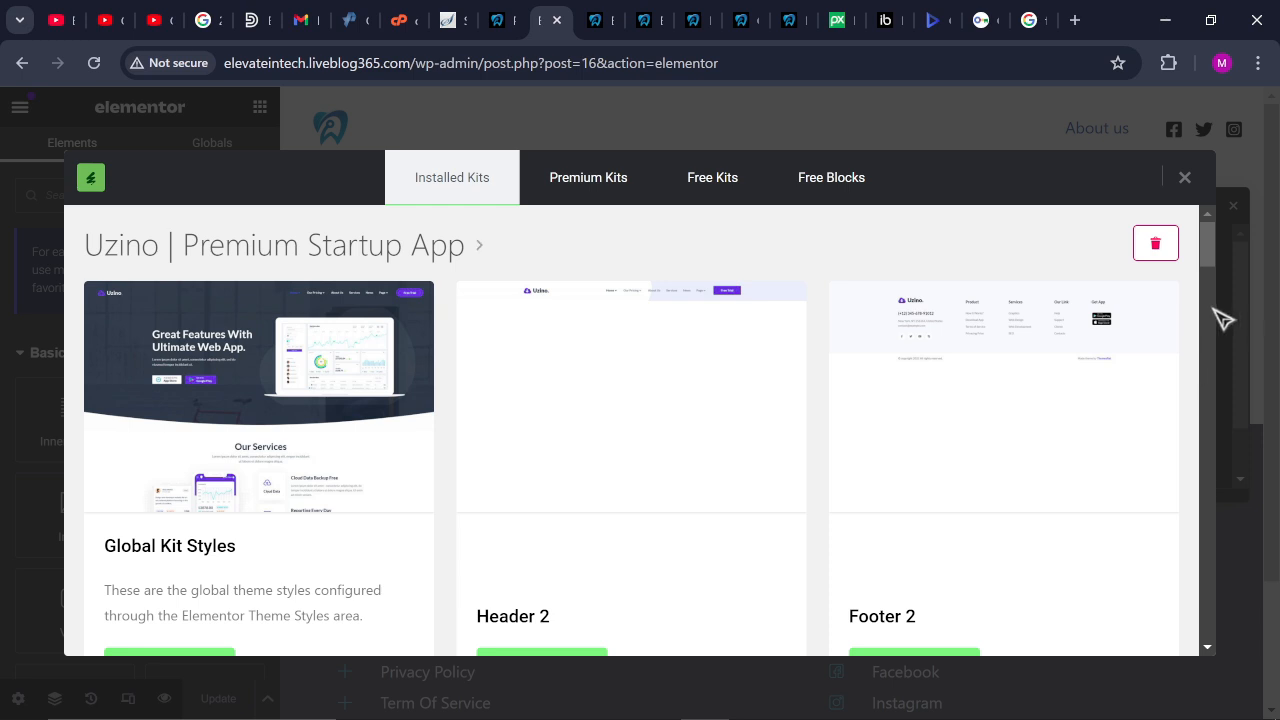
Preview the Uzino kit's About Us template and insert it into the page
scroll(1211, 272, down, 2)
drag(1210, 295, 1211, 519)
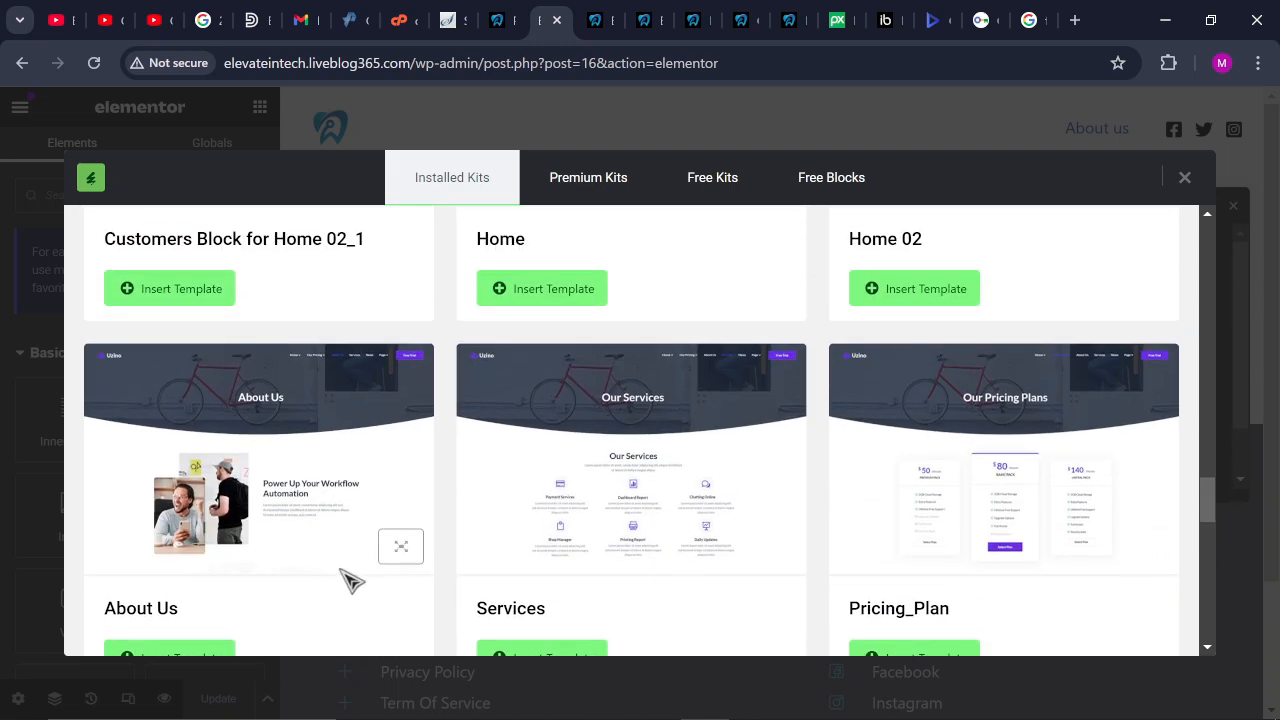
click(400, 548)
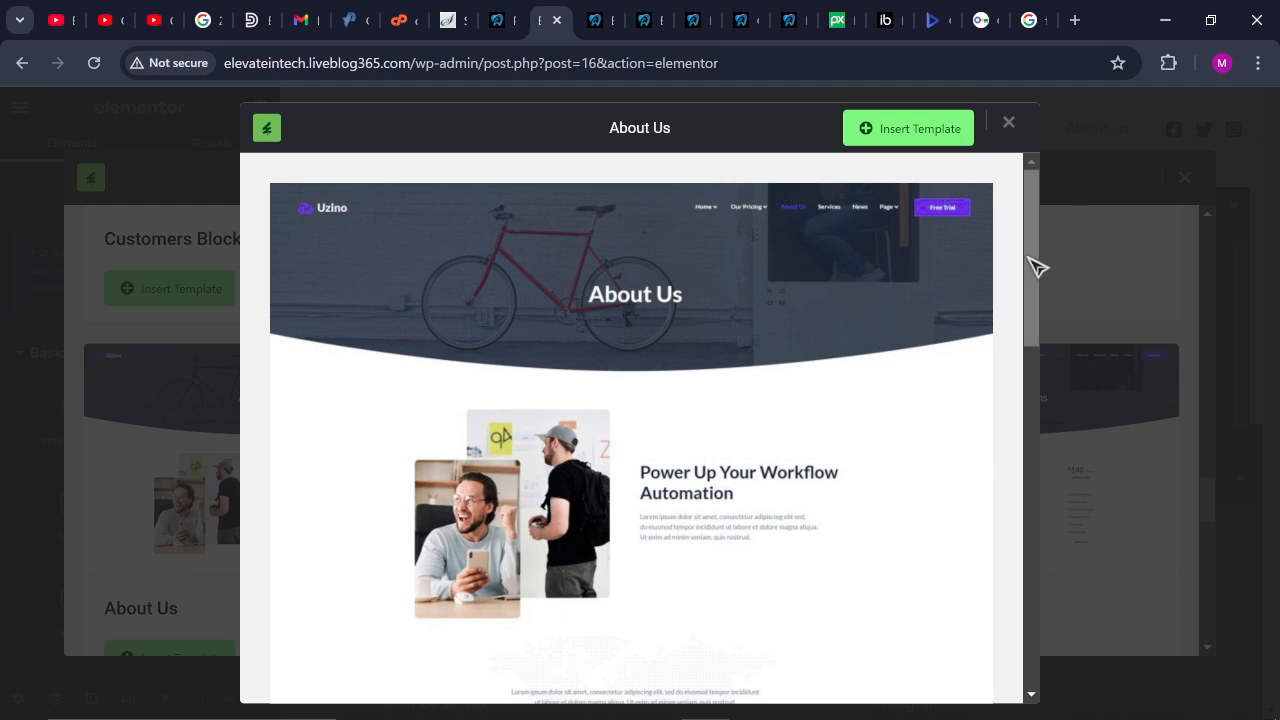
drag(1031, 266, 981, 589)
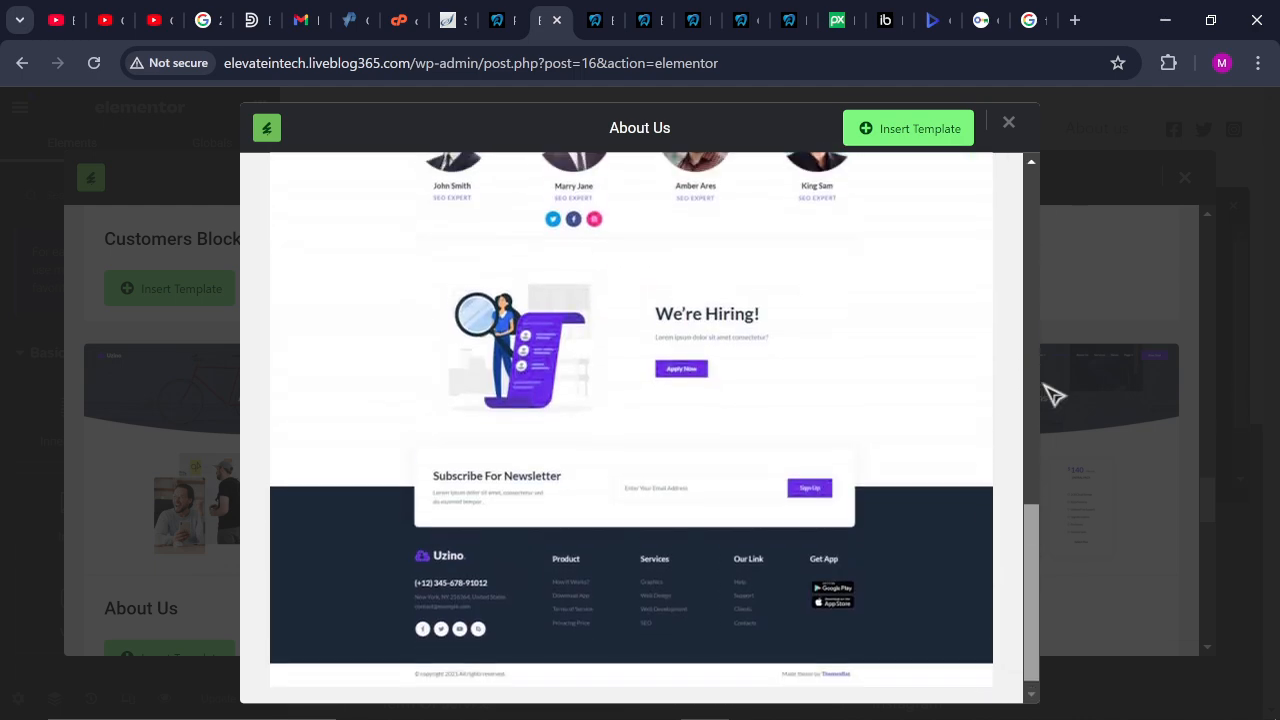
right_click(1102, 200)
click(1080, 142)
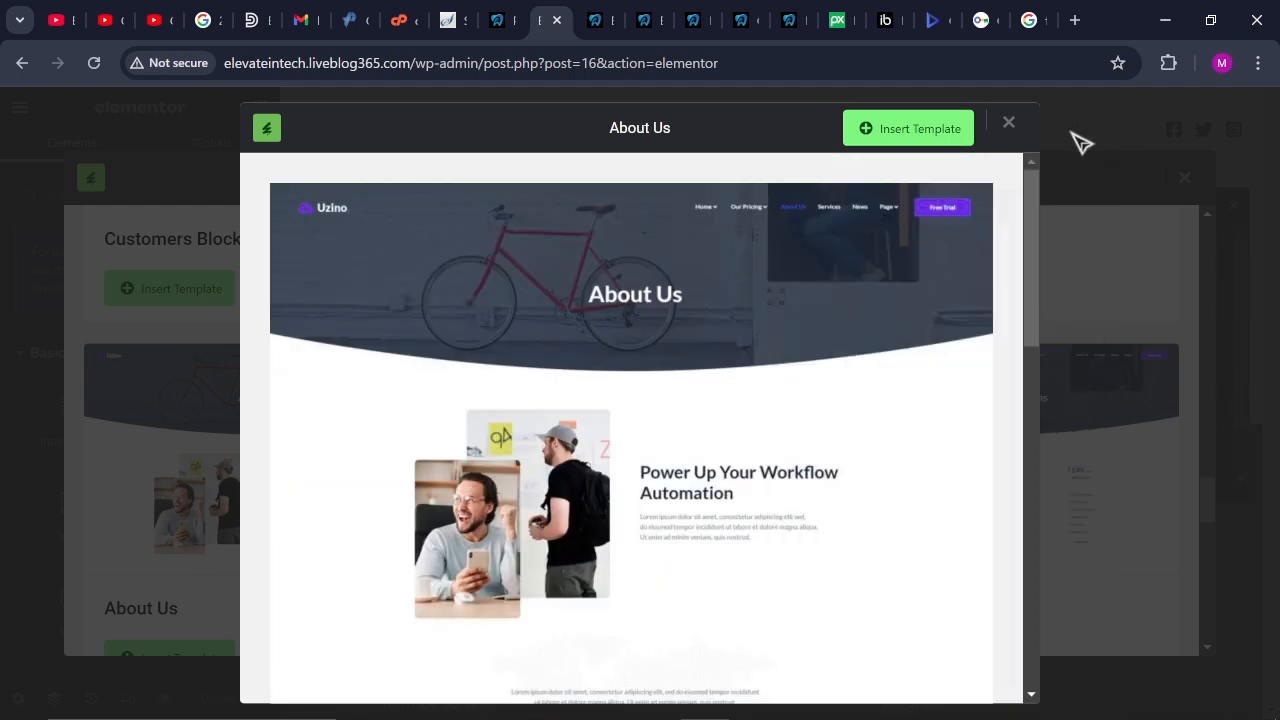
click(942, 128)
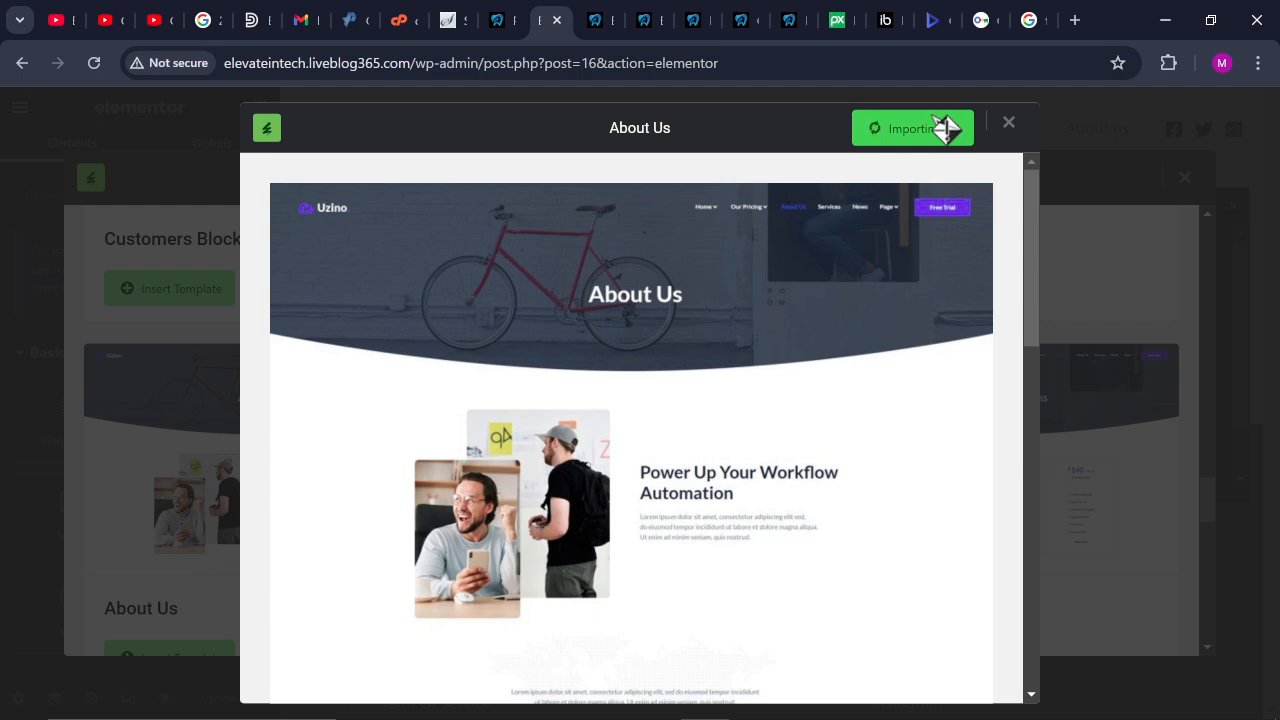
drag(1037, 243, 1003, 604)
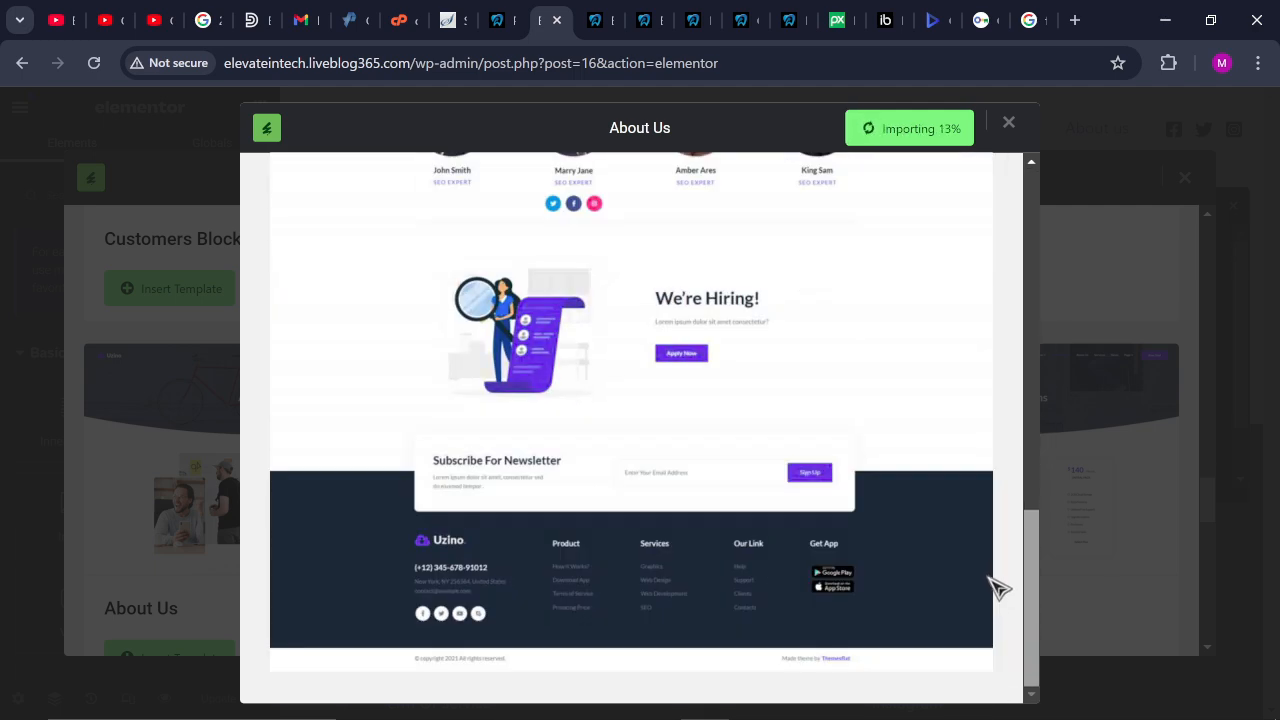
drag(997, 587, 1040, 117)
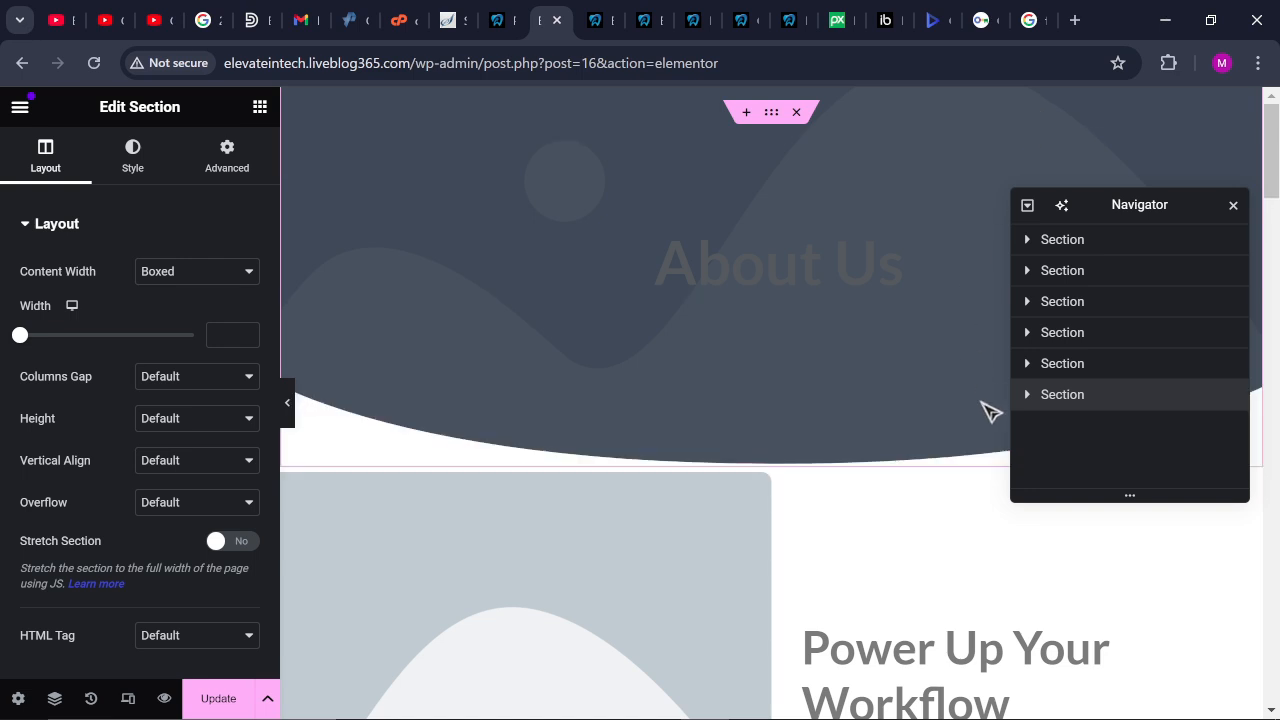
right_click(1275, 186)
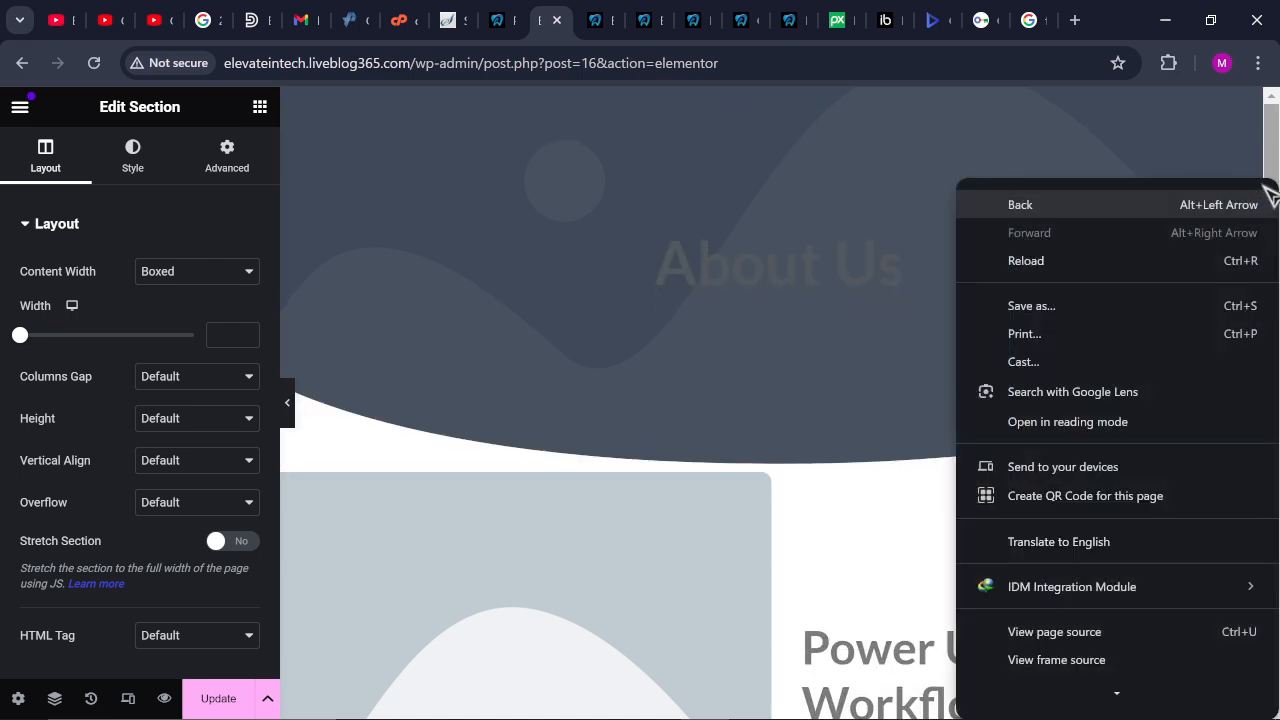
click(1273, 170)
mouse_move(1273, 170)
mouse_down()
mouse_move(1269, 443)
mouse_move(1234, 663)
mouse_move(1272, 560)
mouse_move(1277, 148)
mouse_up()
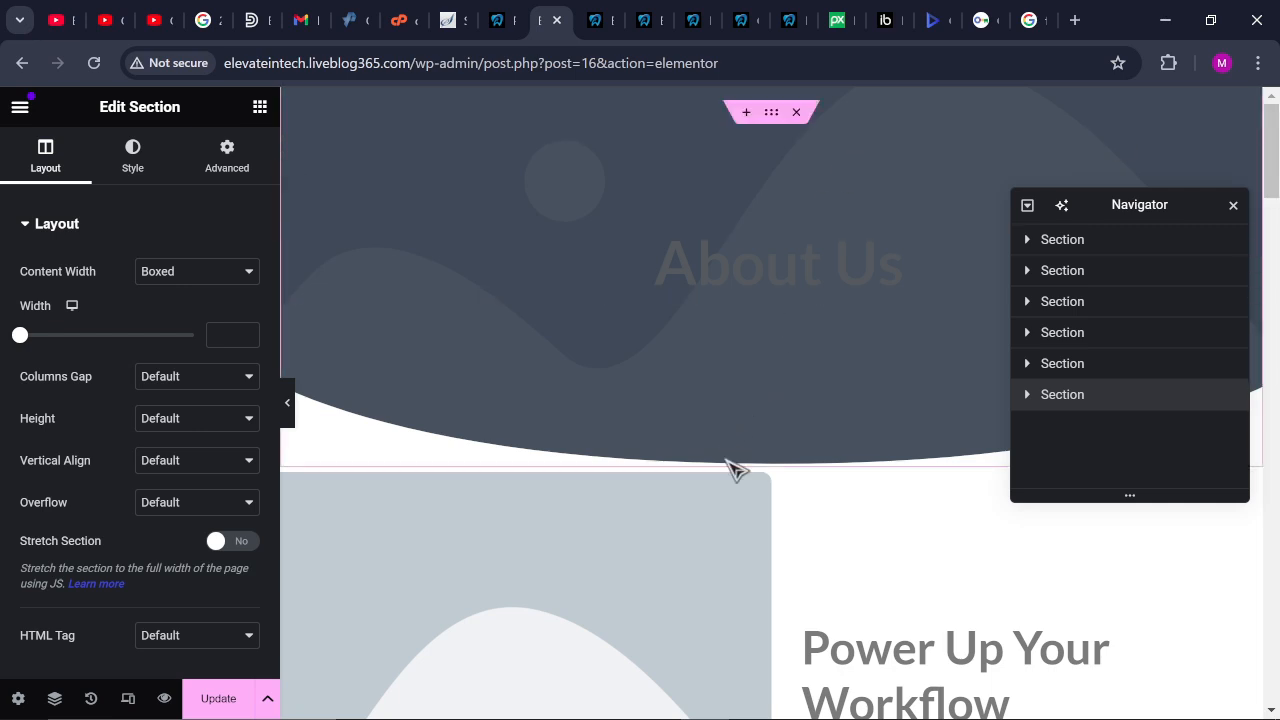
Give the About Us hero section a strong violet-blue background colour and remove its placeholder background image
click(778, 118)
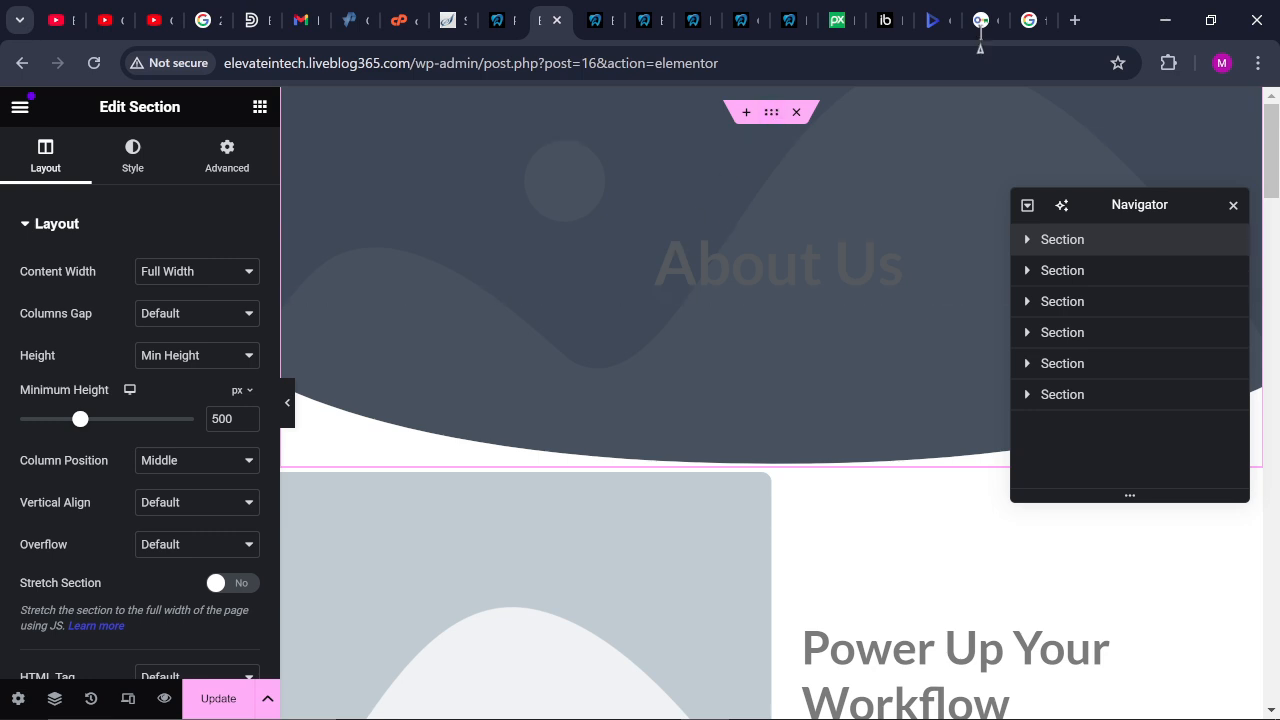
click(135, 162)
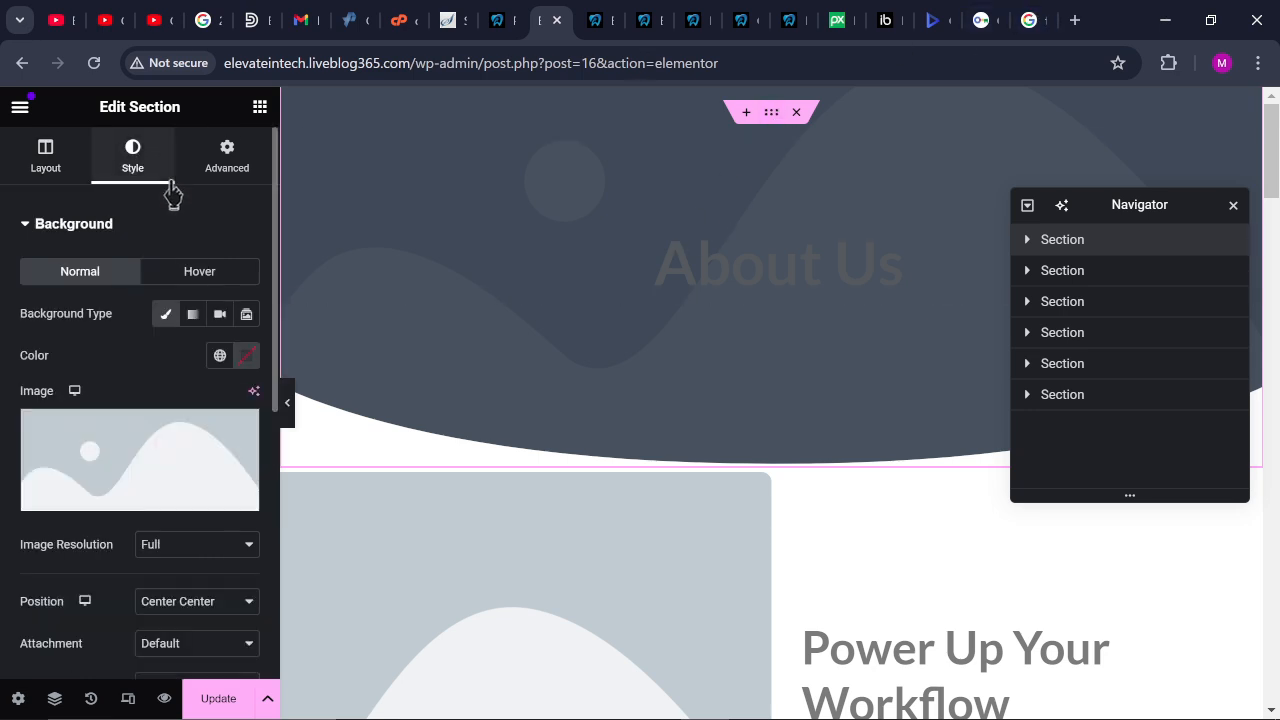
click(250, 355)
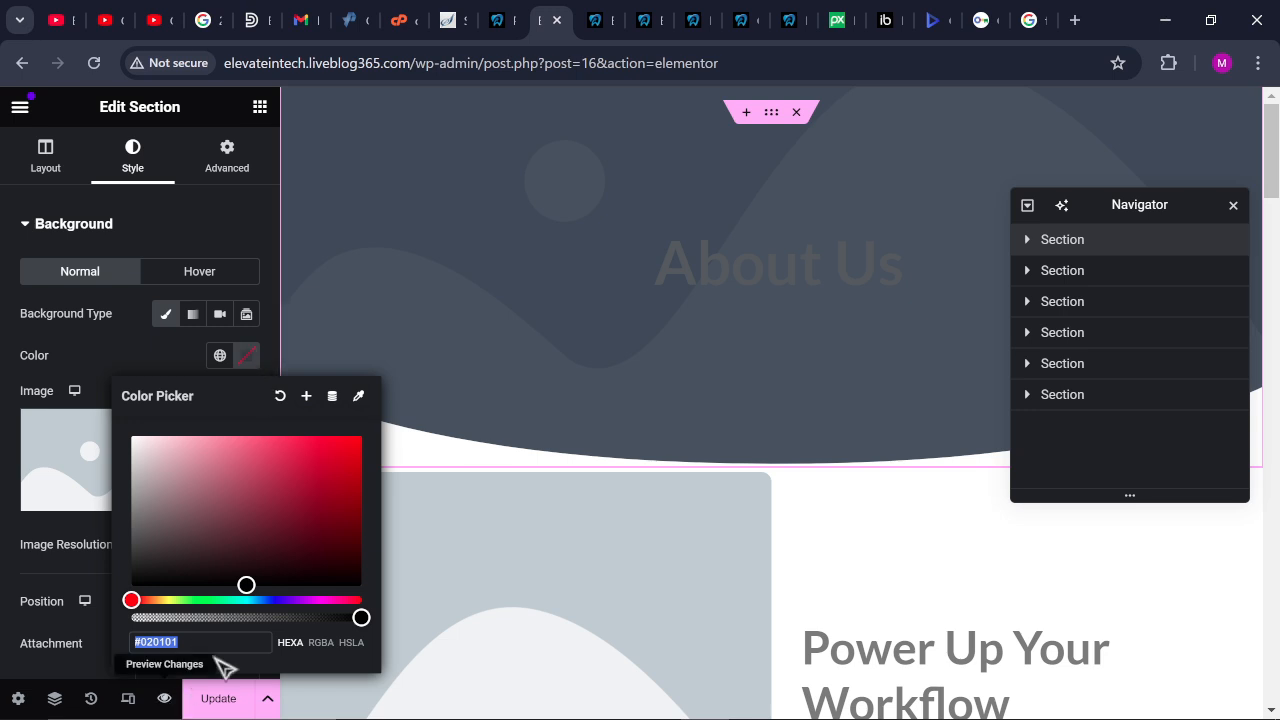
click(275, 600)
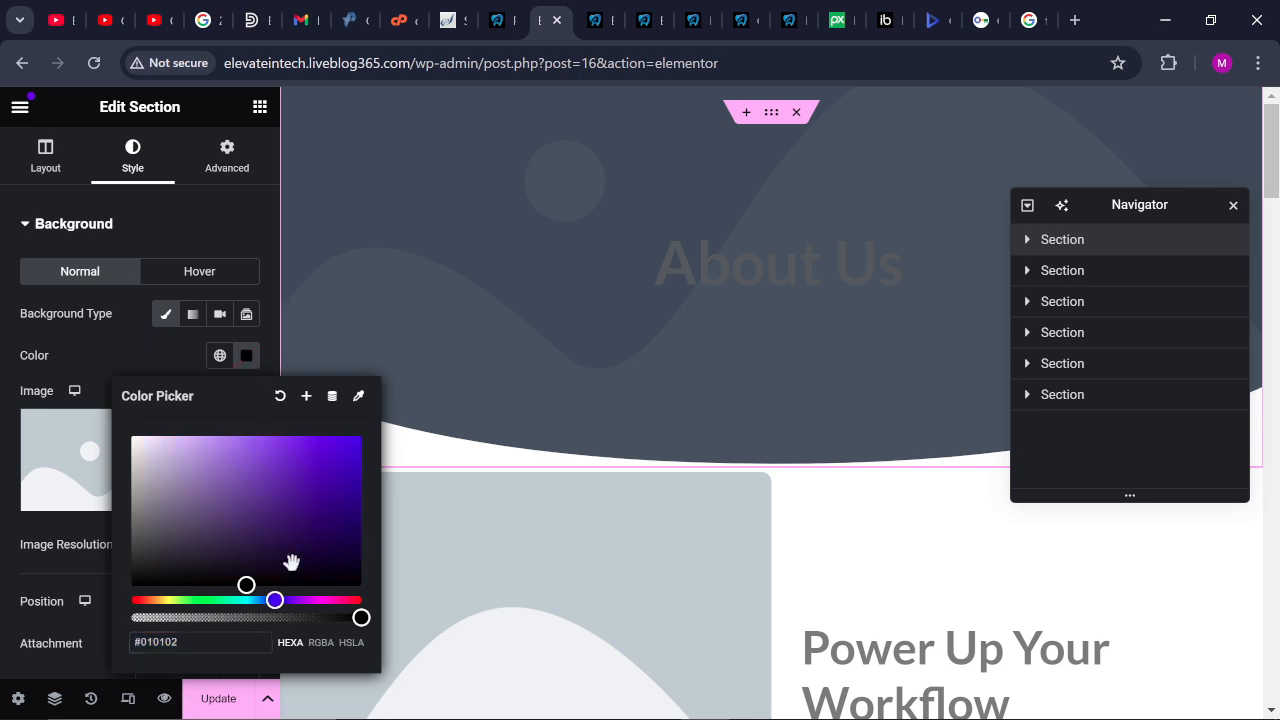
click(353, 505)
click(353, 454)
click(151, 374)
click(240, 432)
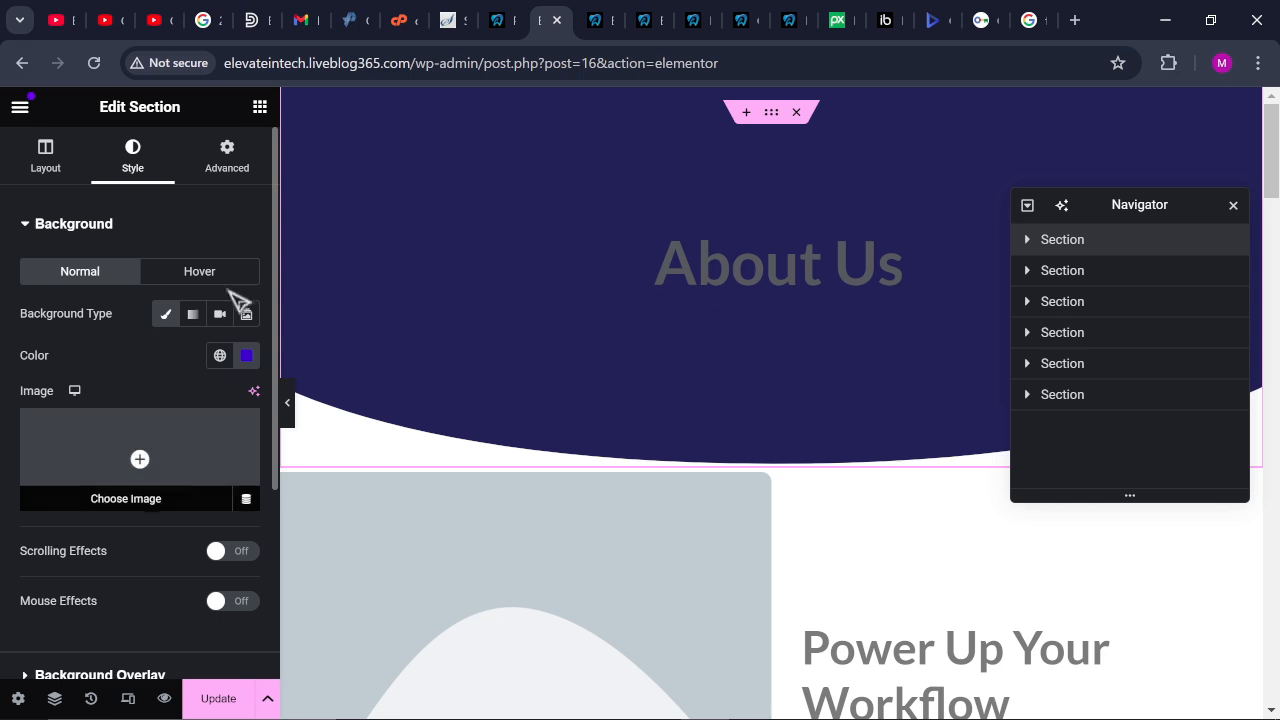
Change the hero section's background colour to the blue #1975C2
click(250, 358)
mouse_move(353, 455)
mouse_down()
mouse_move(340, 523)
mouse_move(322, 462)
mouse_move(268, 436)
mouse_move(334, 434)
mouse_move(354, 452)
mouse_up()
click(318, 495)
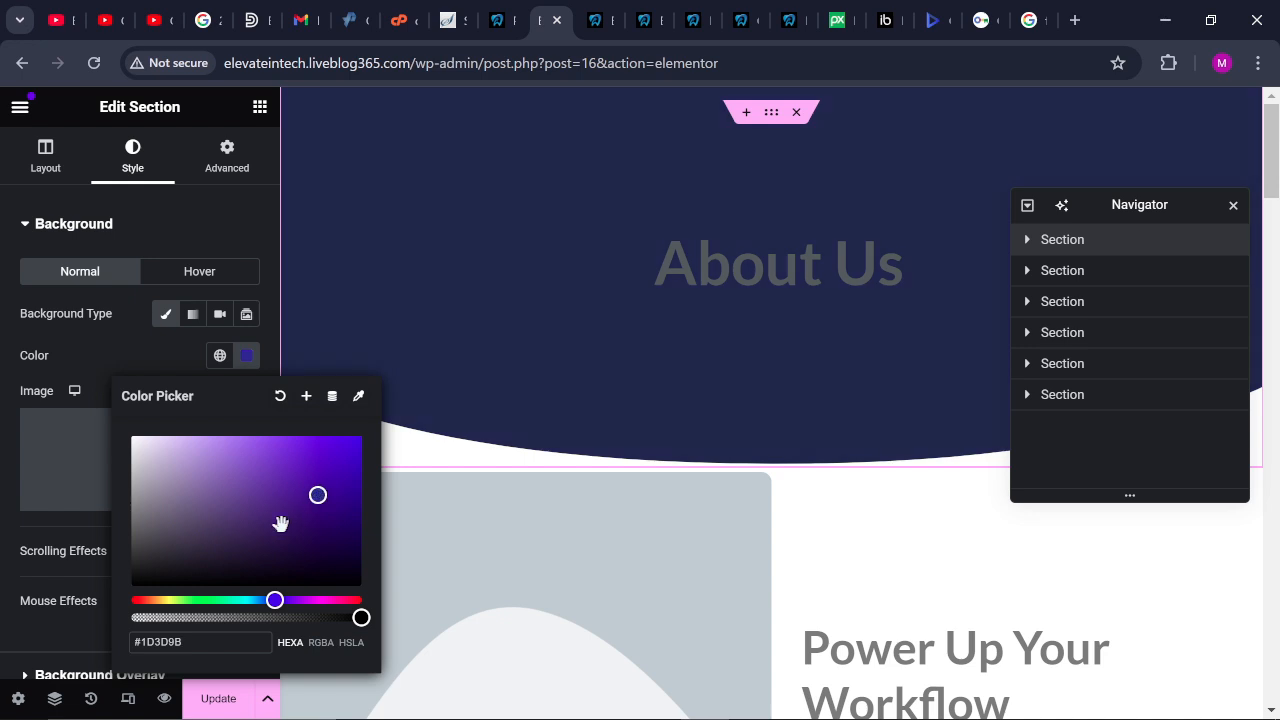
click(281, 527)
drag(274, 600, 271, 600)
click(346, 518)
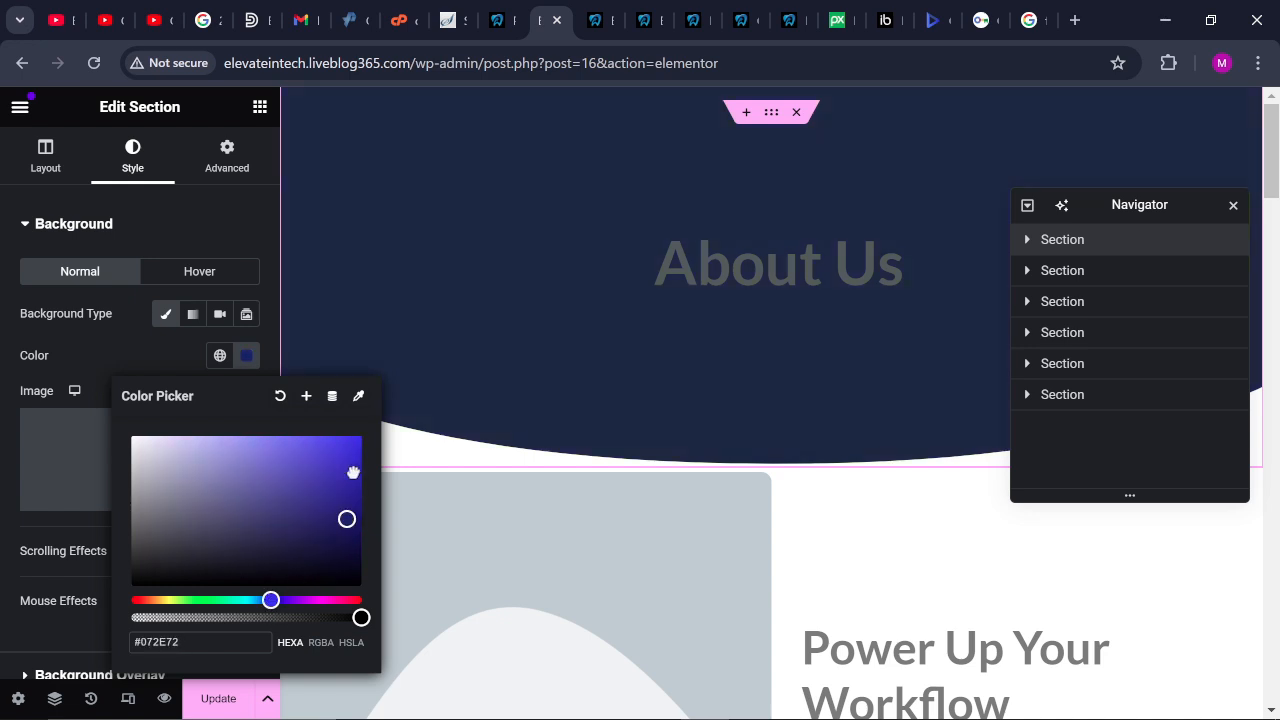
click(353, 472)
click(314, 506)
drag(314, 506, 270, 600)
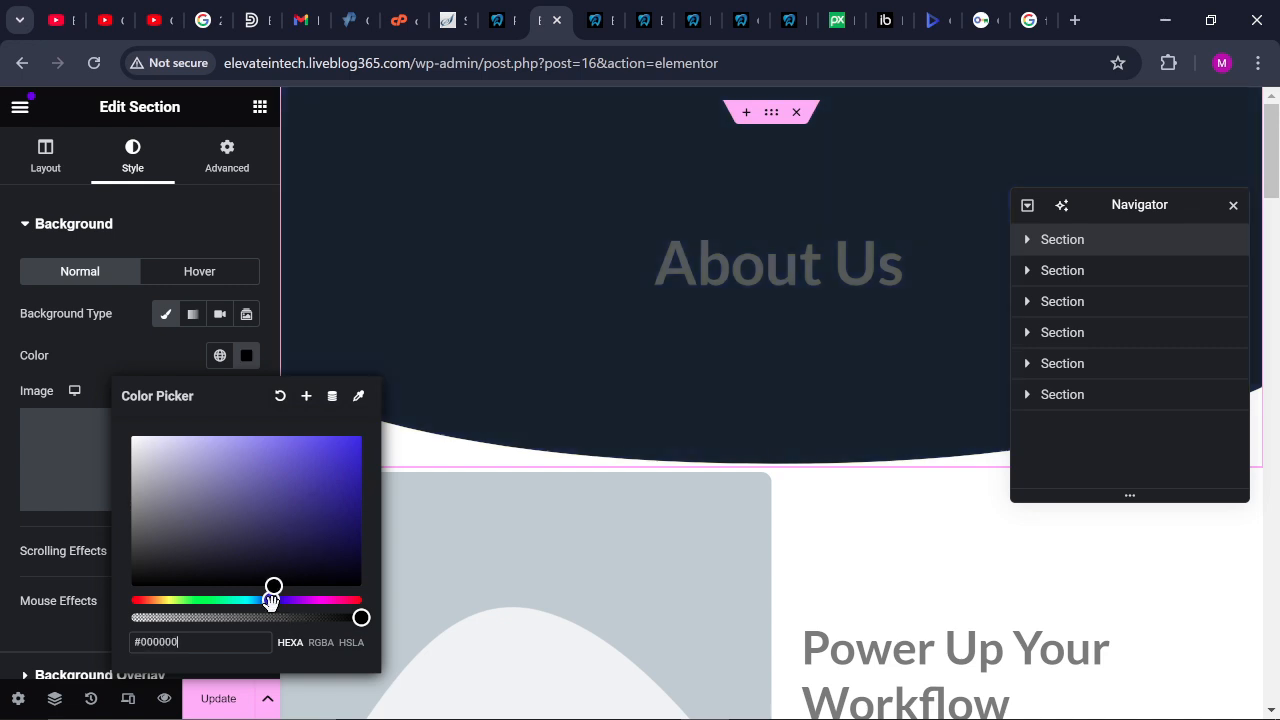
click(268, 478)
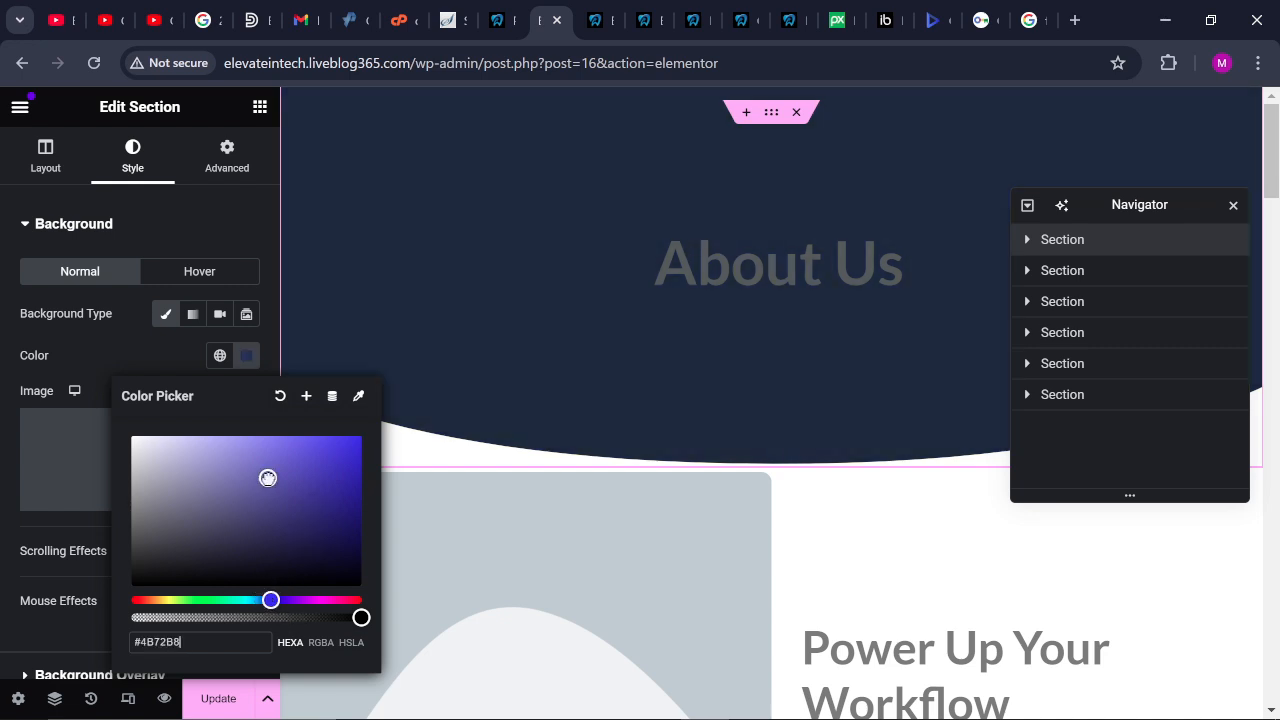
mouse_move(268, 600)
mouse_down()
mouse_move(252, 600)
mouse_move(264, 600)
mouse_up()
click(332, 472)
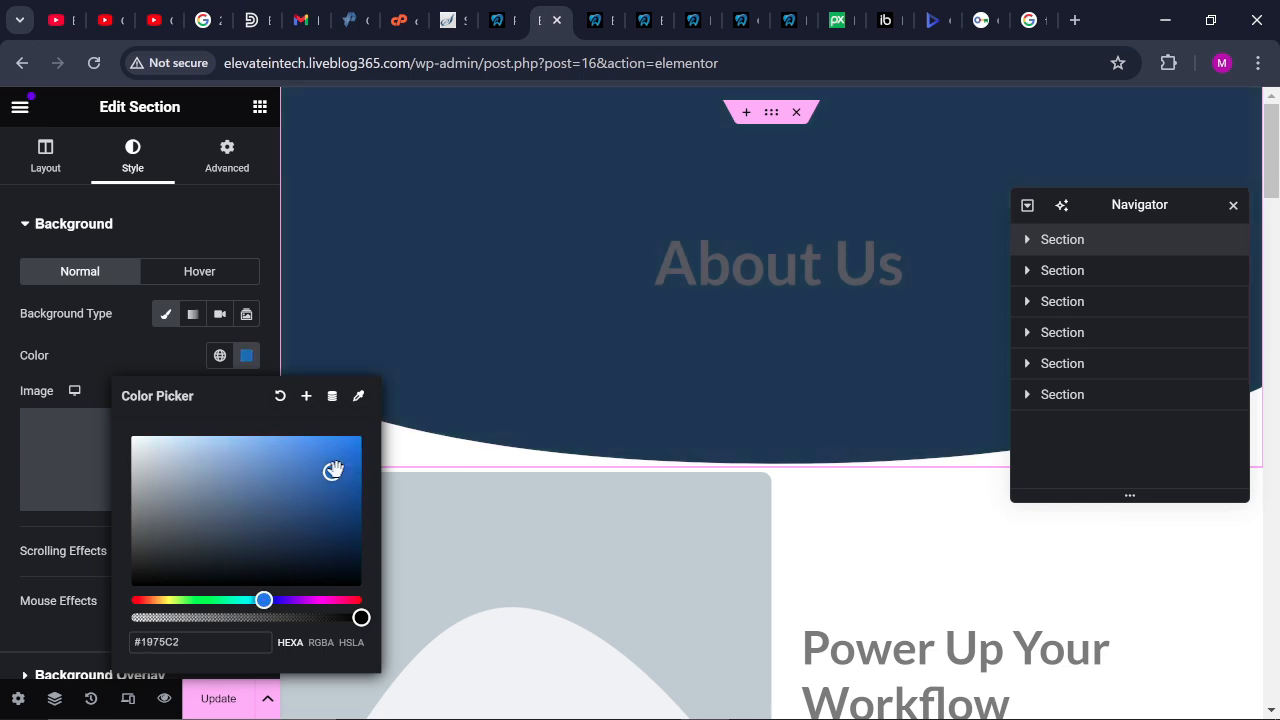
Set the About Us heading's text colour to the global Theme Color 5 (#F0F5FA)
click(743, 270)
click(743, 270)
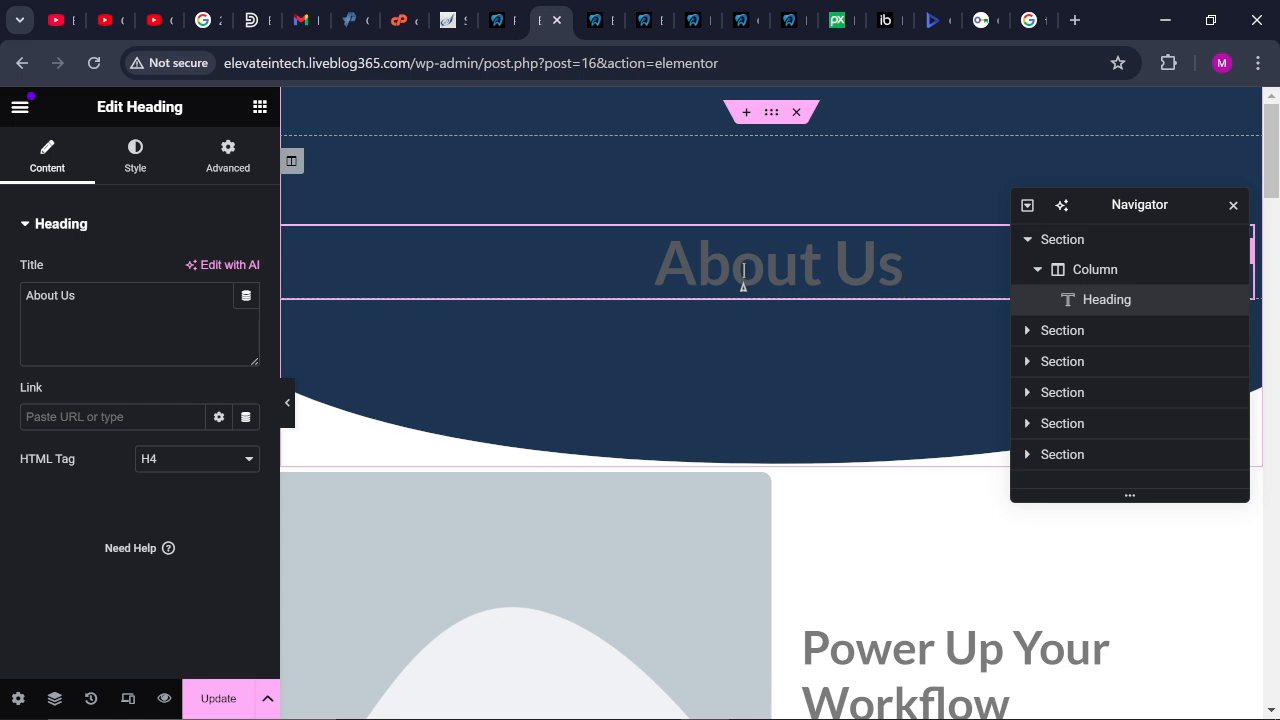
click(127, 178)
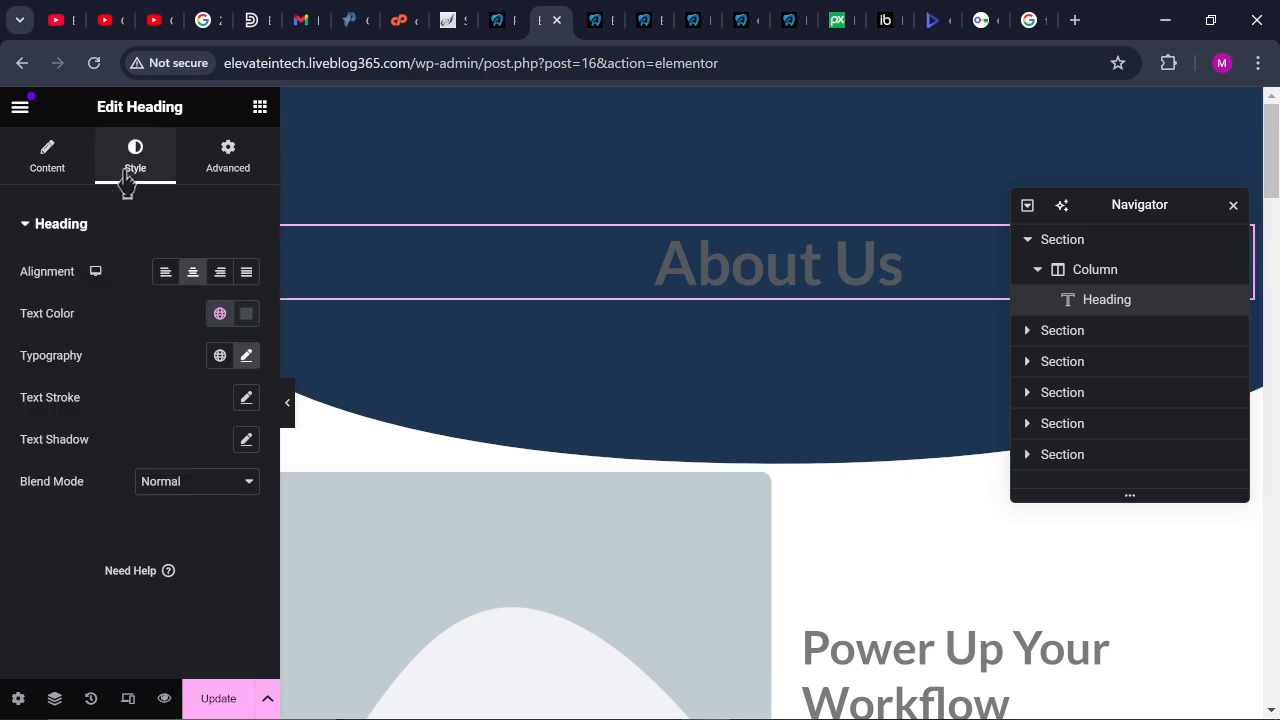
click(224, 316)
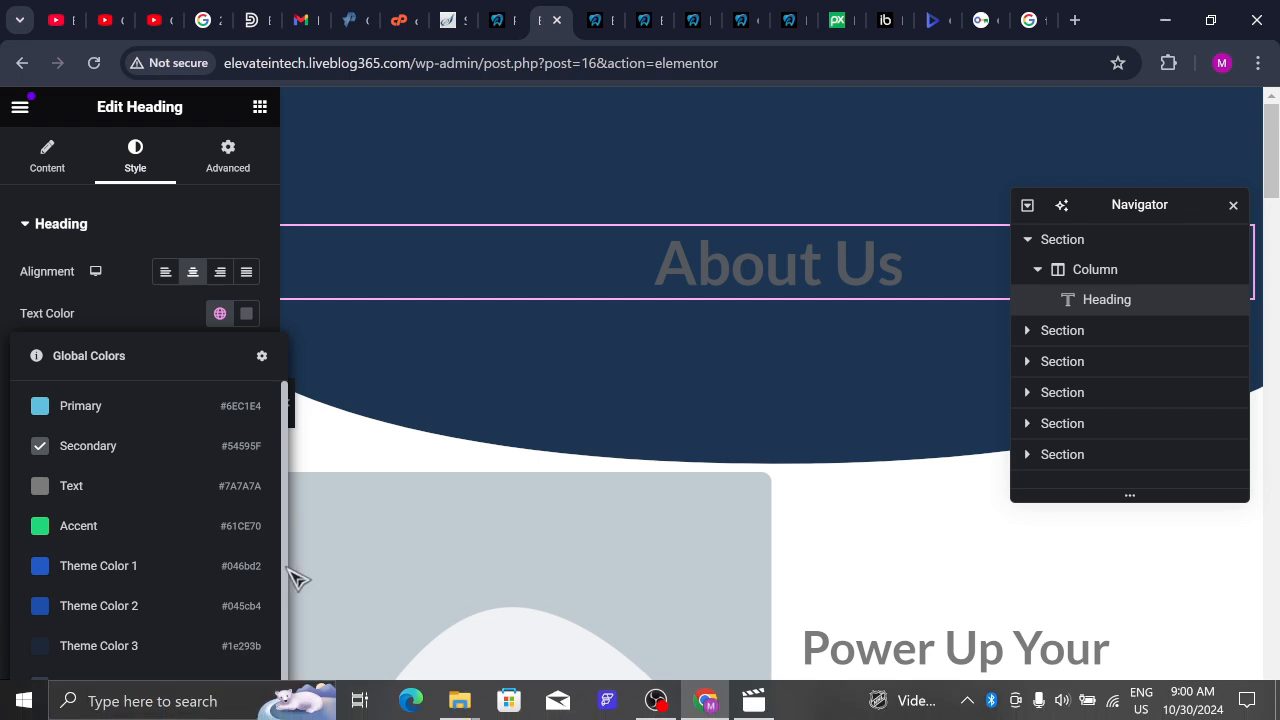
scroll(294, 606, down, 1)
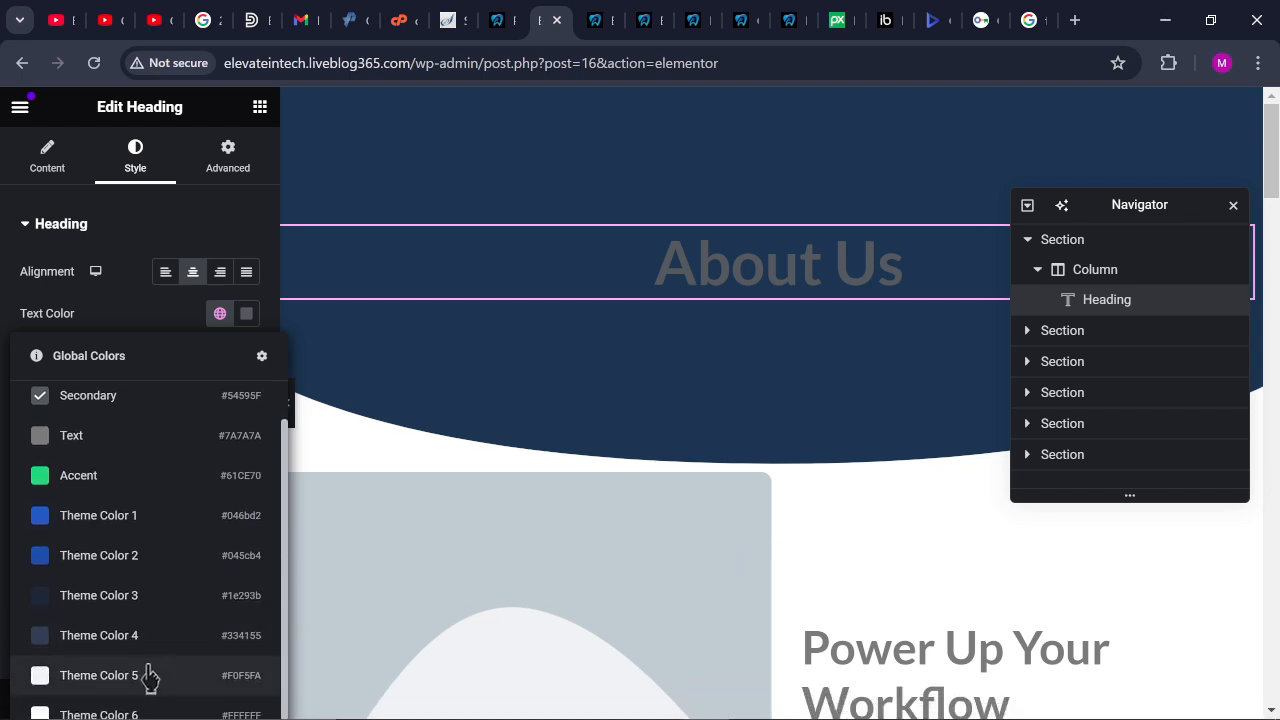
click(148, 672)
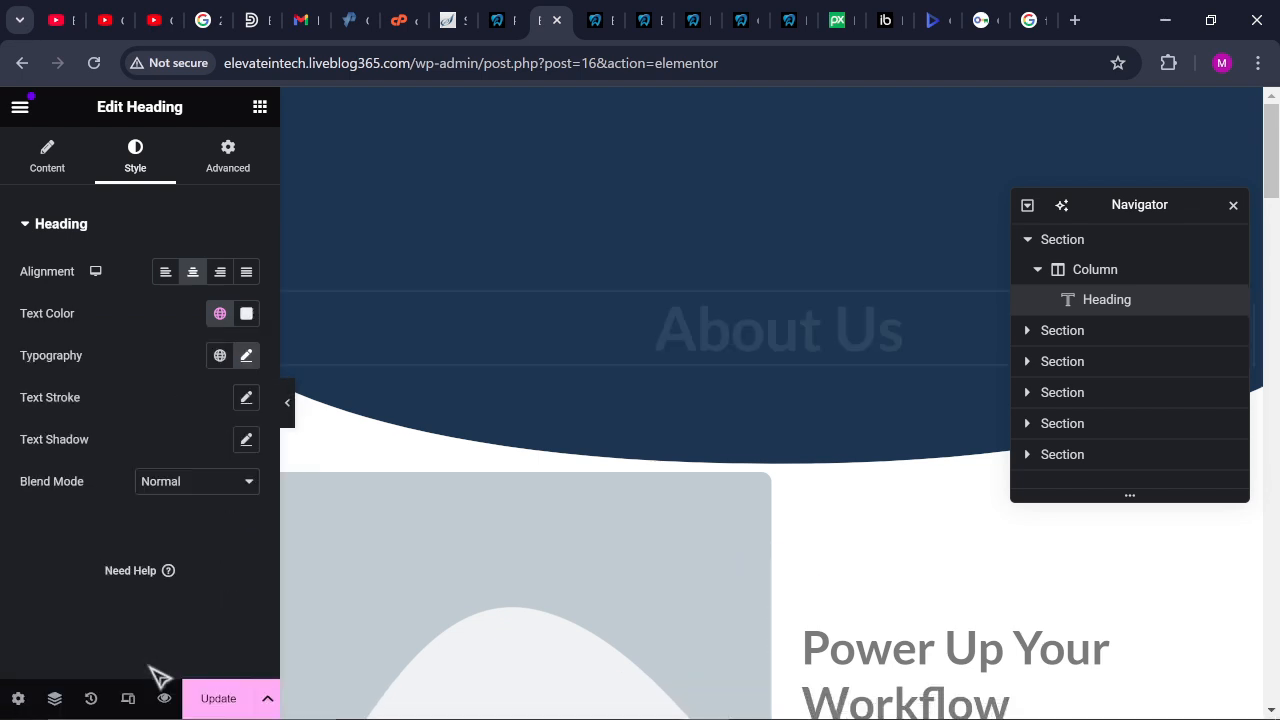
right_click(1276, 185)
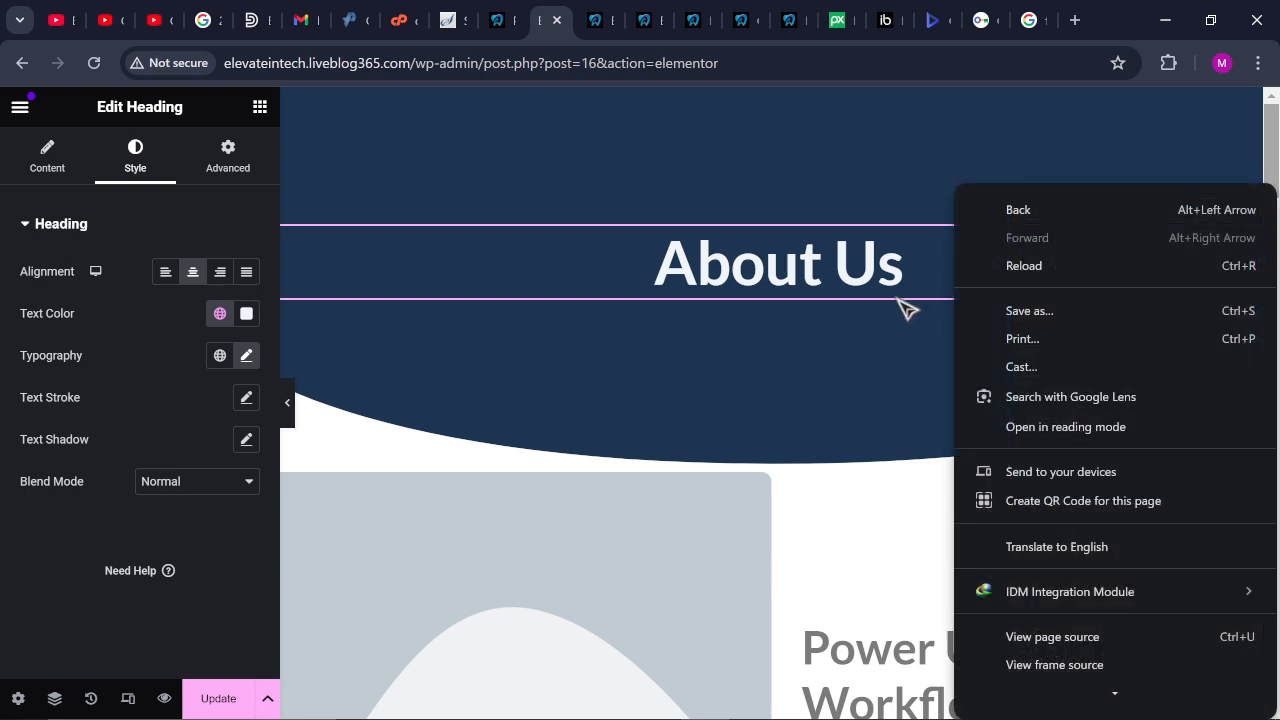
click(852, 428)
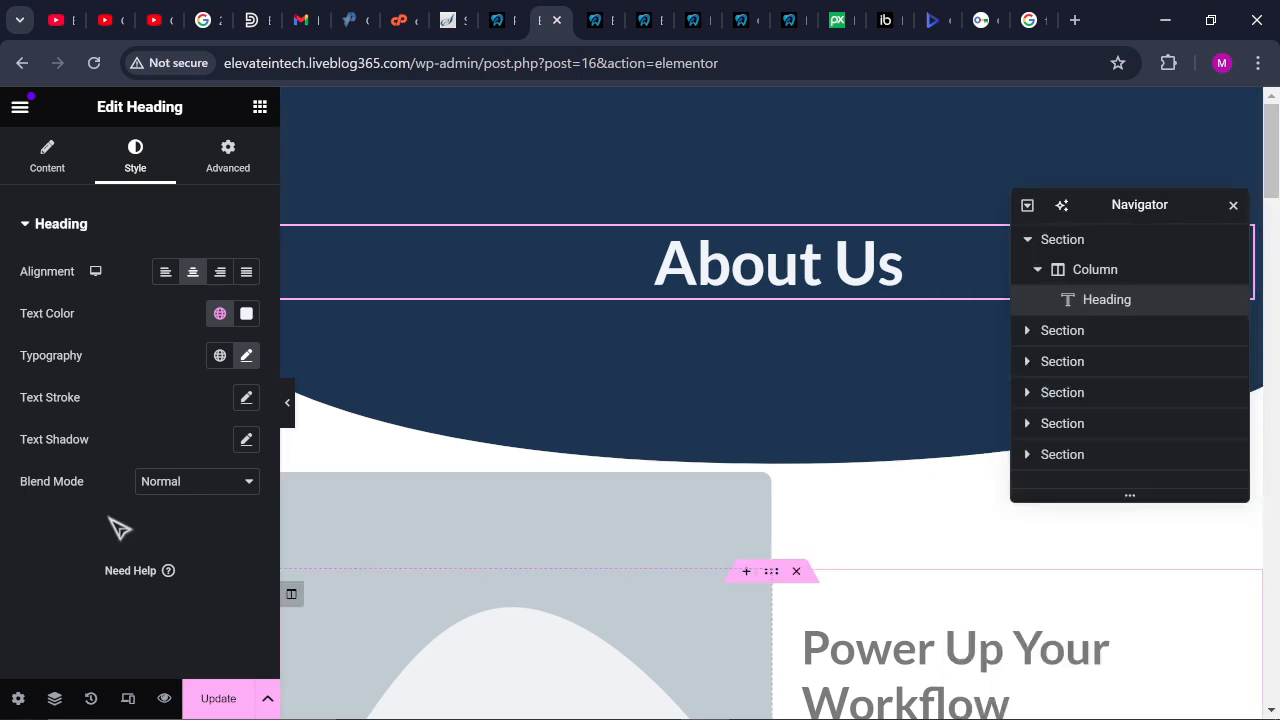
click(50, 160)
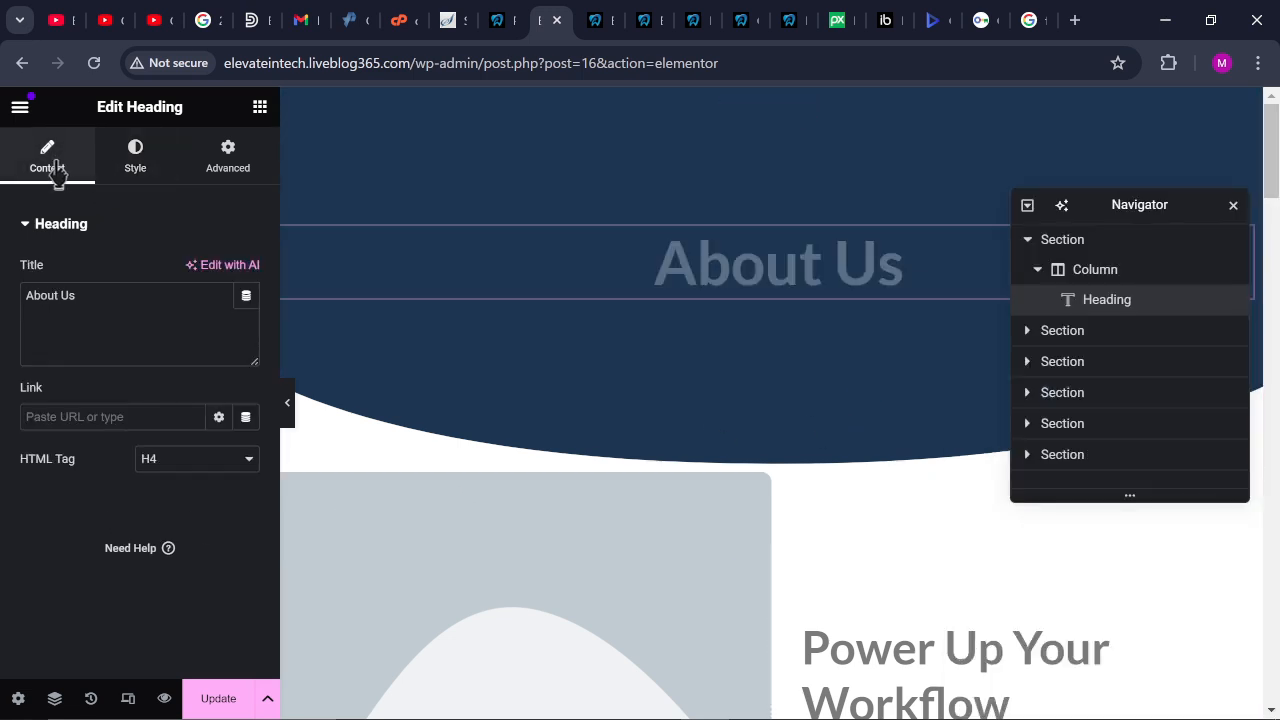
click(122, 168)
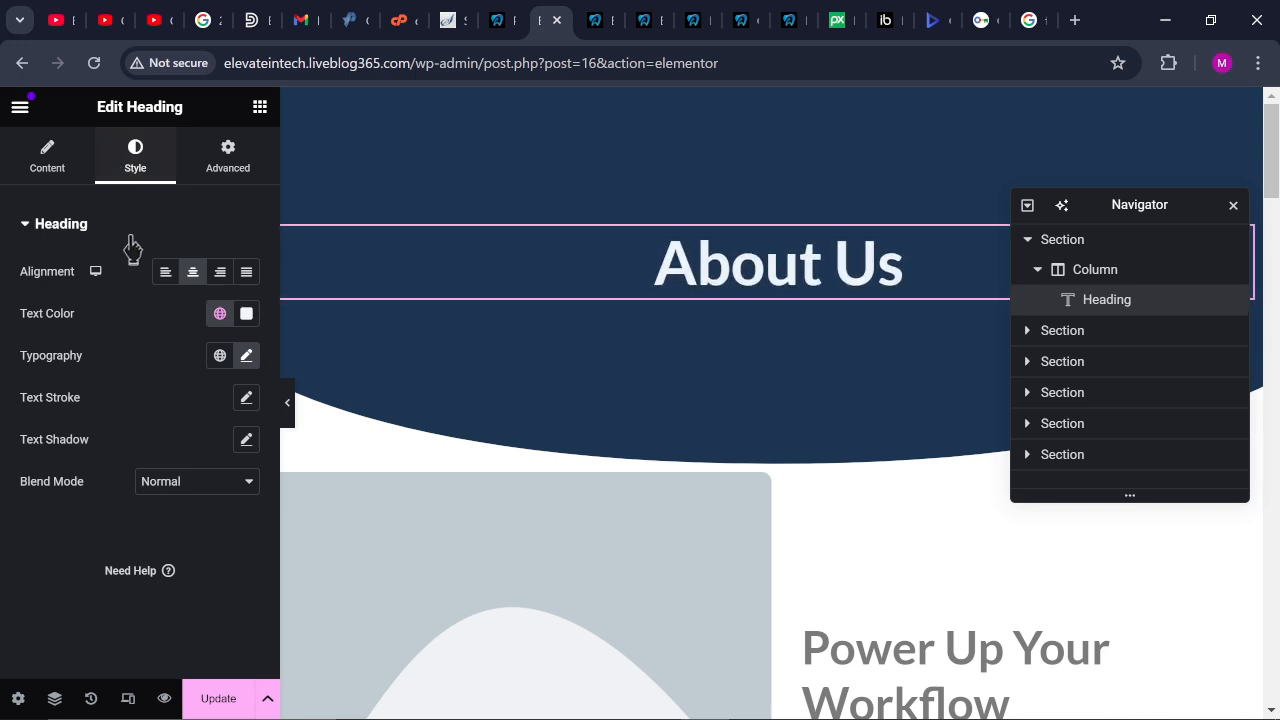
click(50, 172)
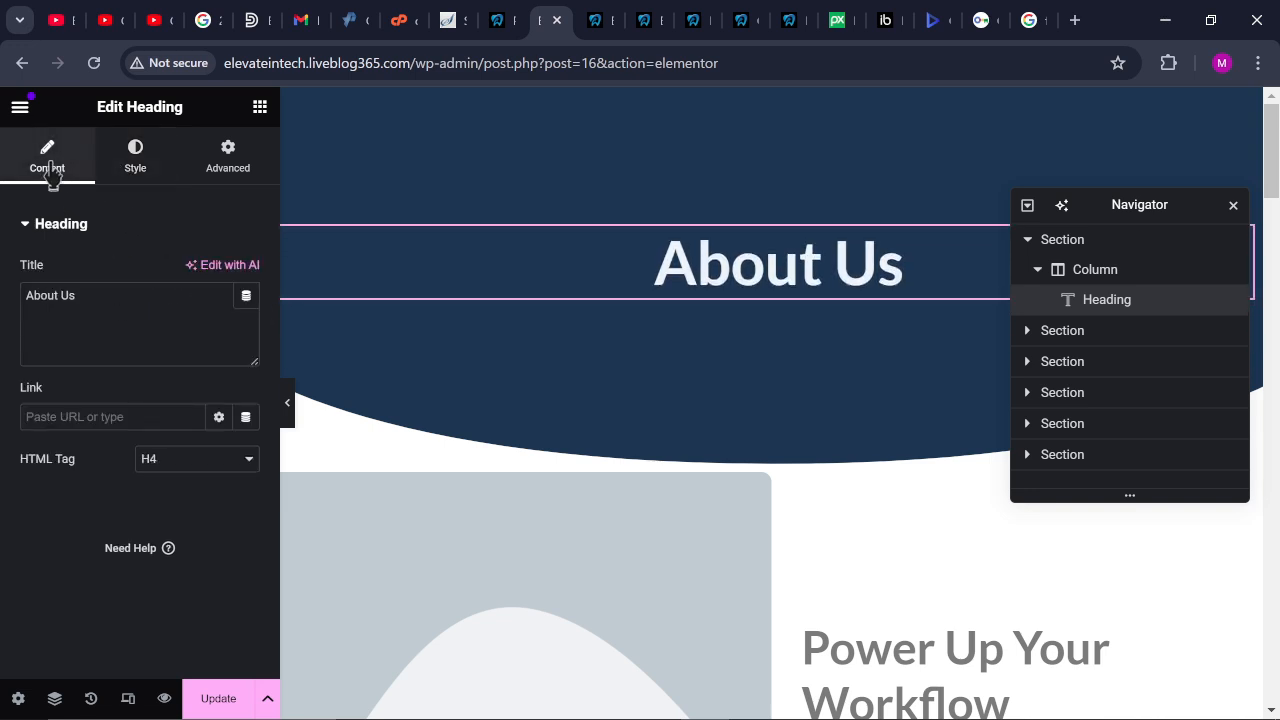
Replace the front placeholder image beside the Power Up Your Workflow text with the media library's VR headset photo and update the page
click(663, 534)
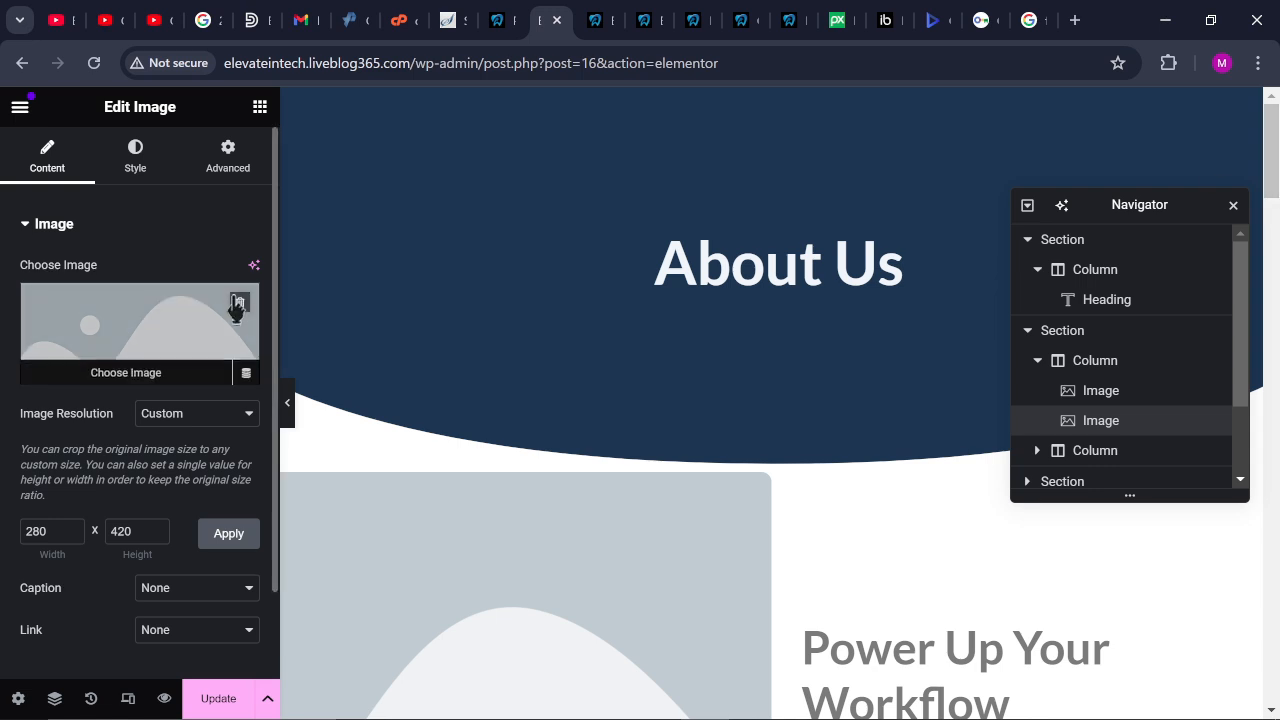
click(30, 226)
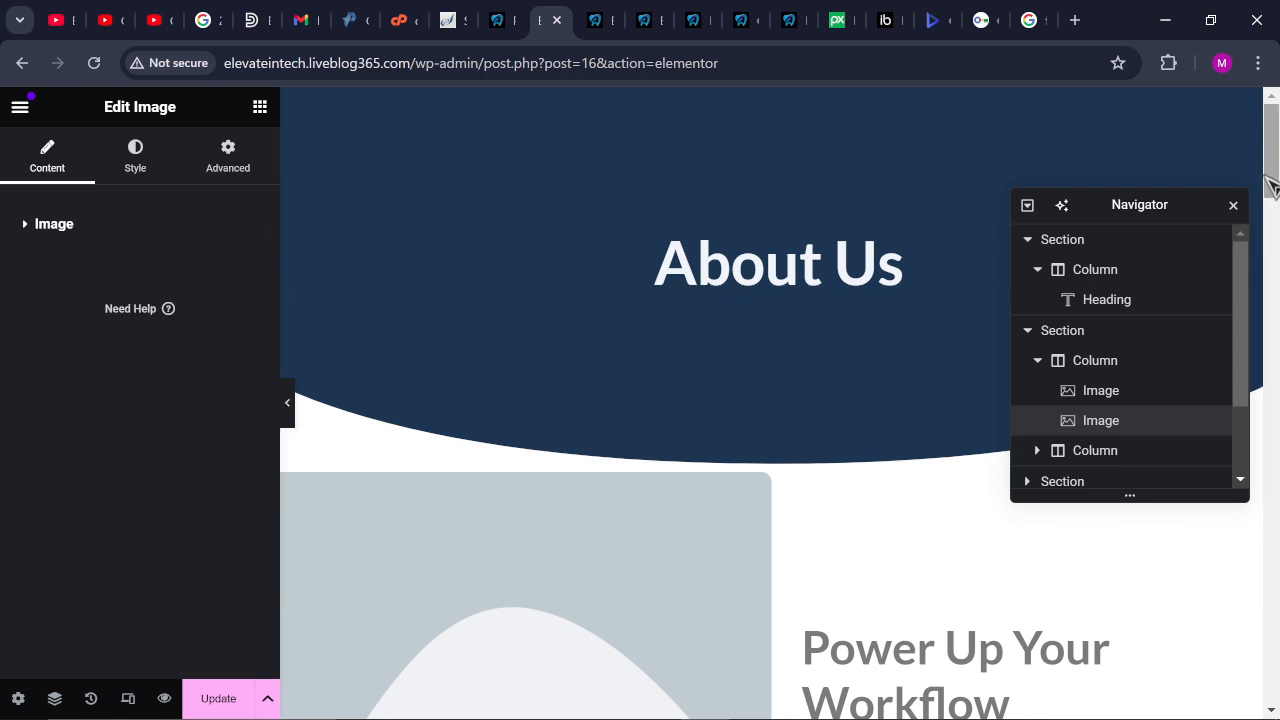
drag(1274, 185, 1271, 228)
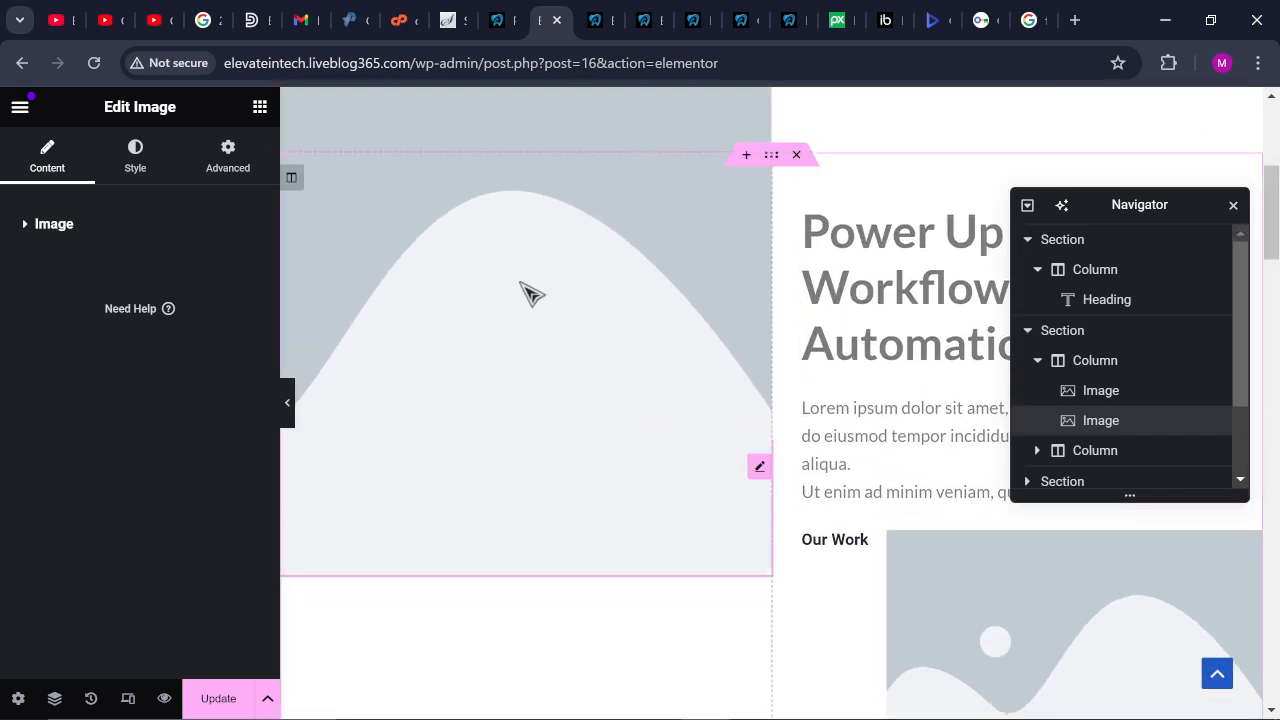
click(140, 160)
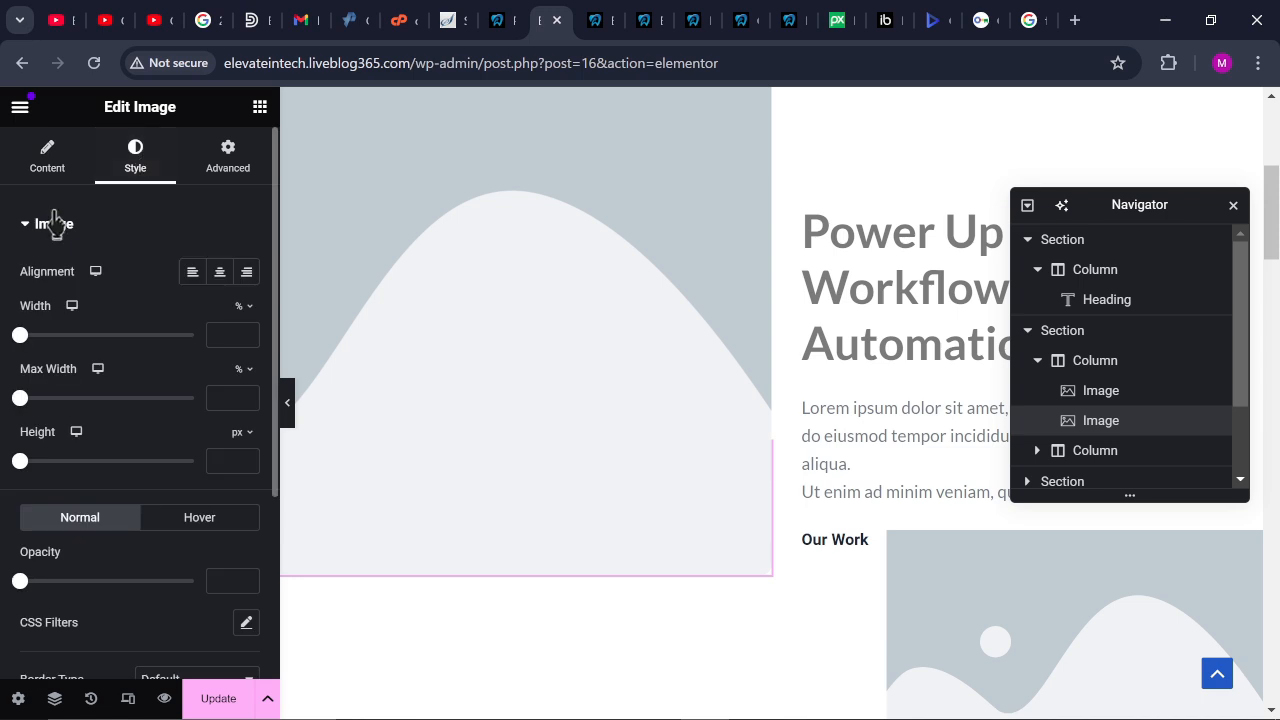
click(32, 176)
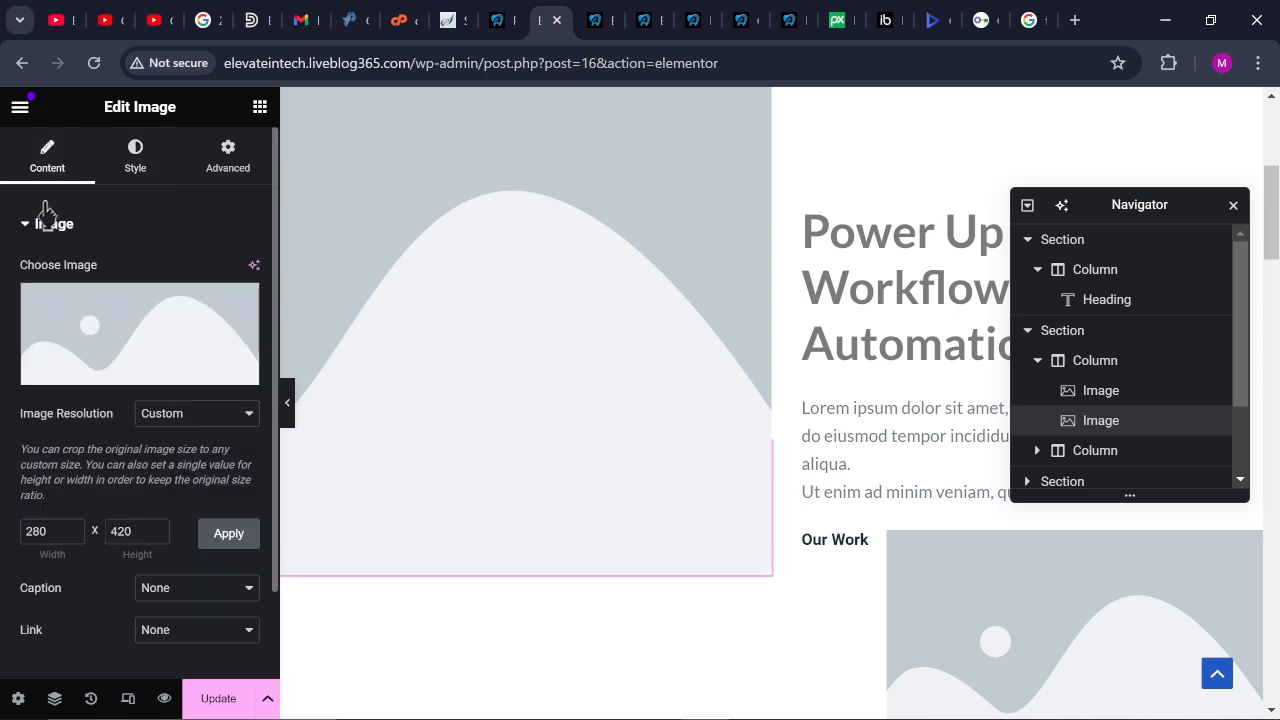
click(135, 371)
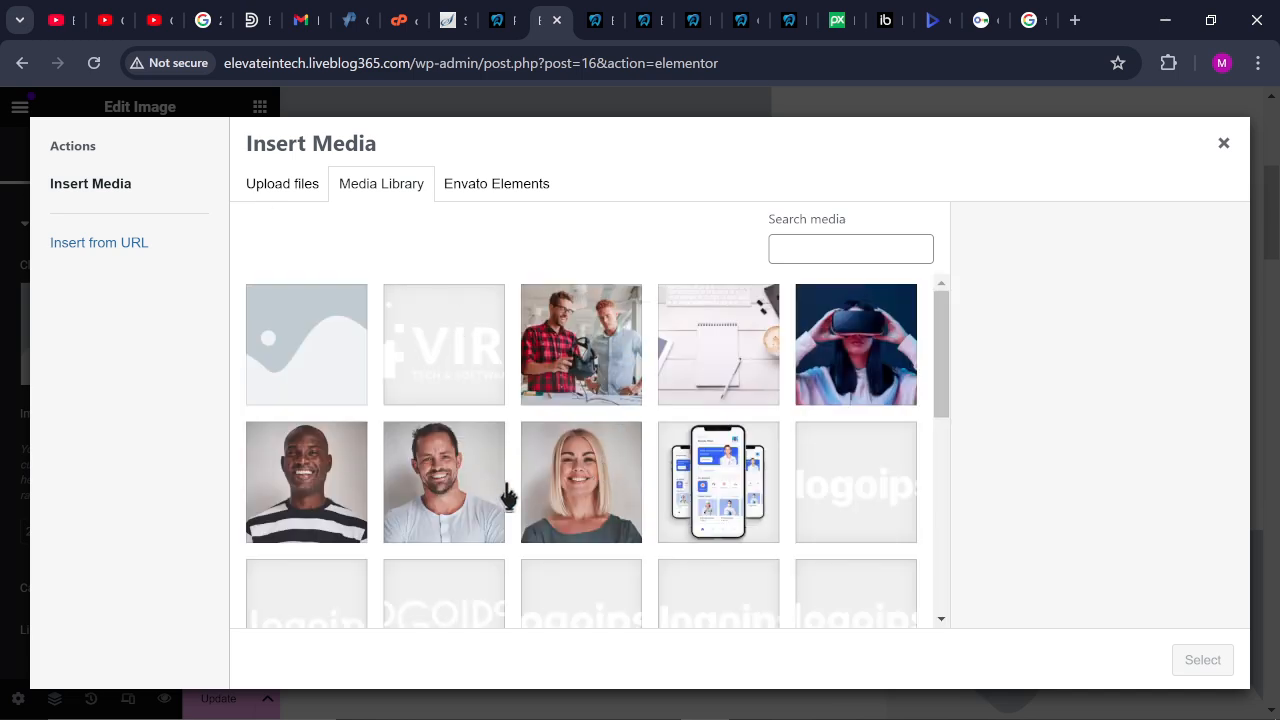
click(845, 388)
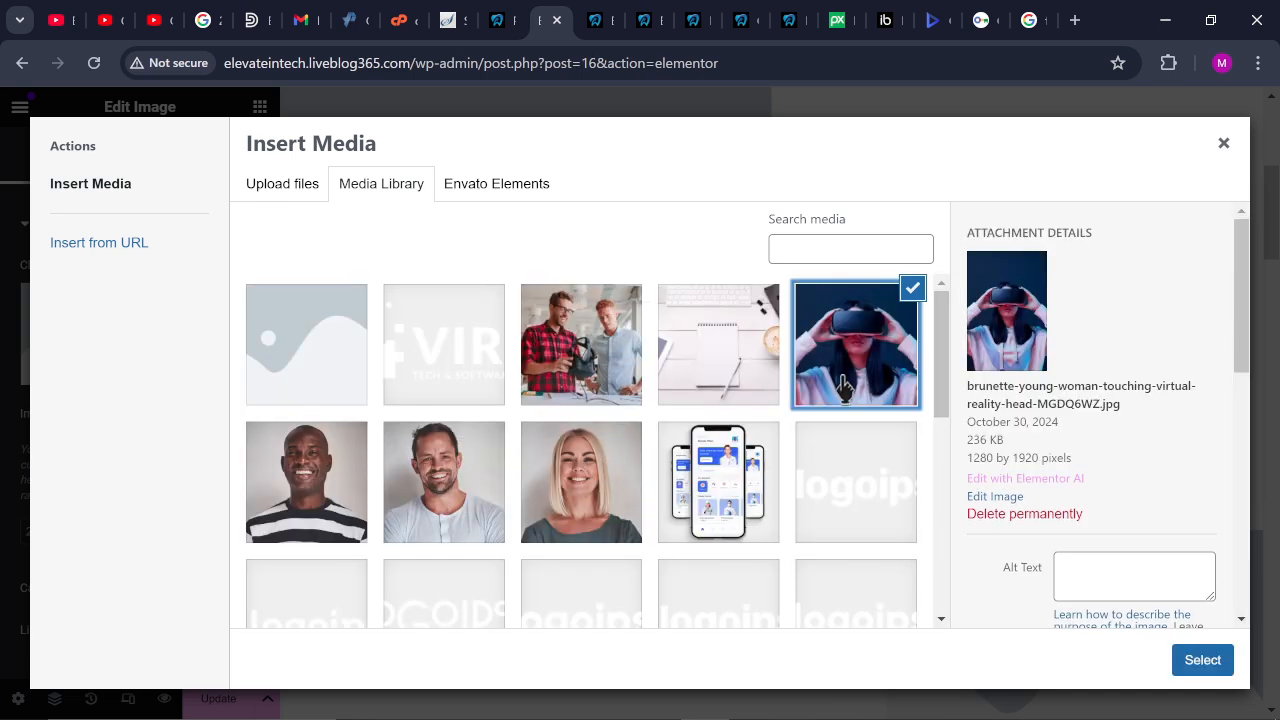
click(1200, 658)
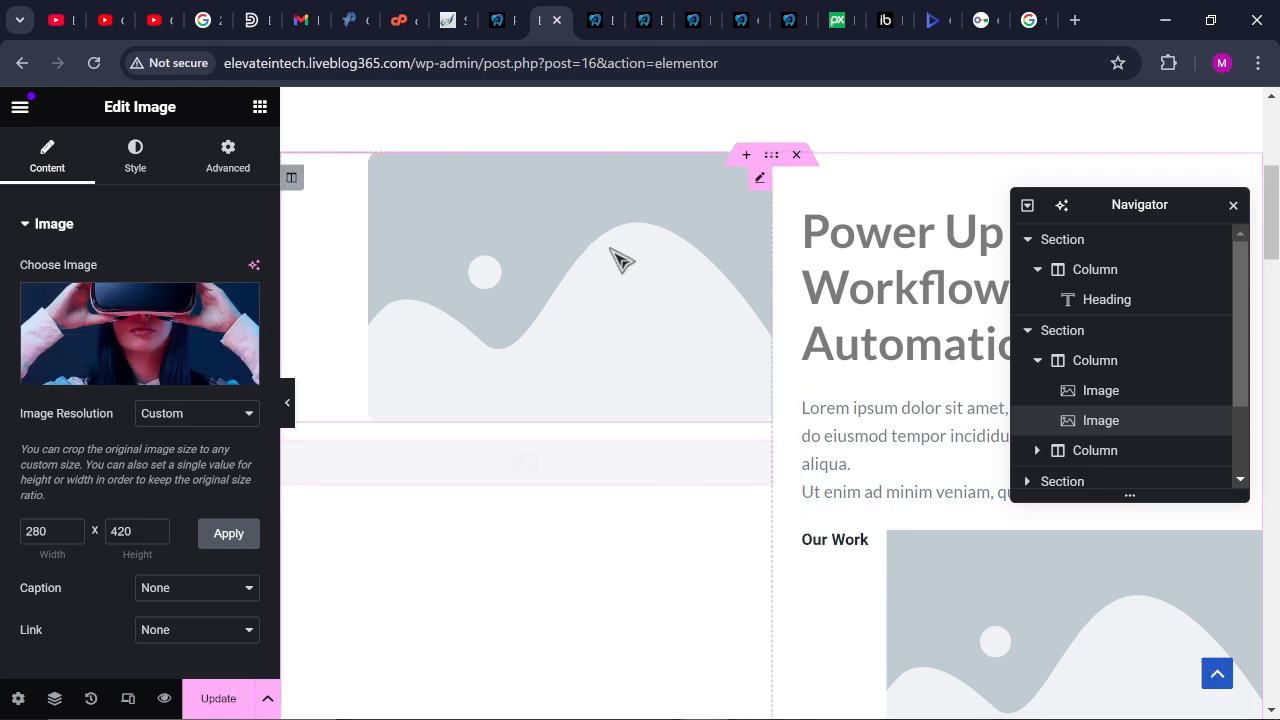
click(243, 704)
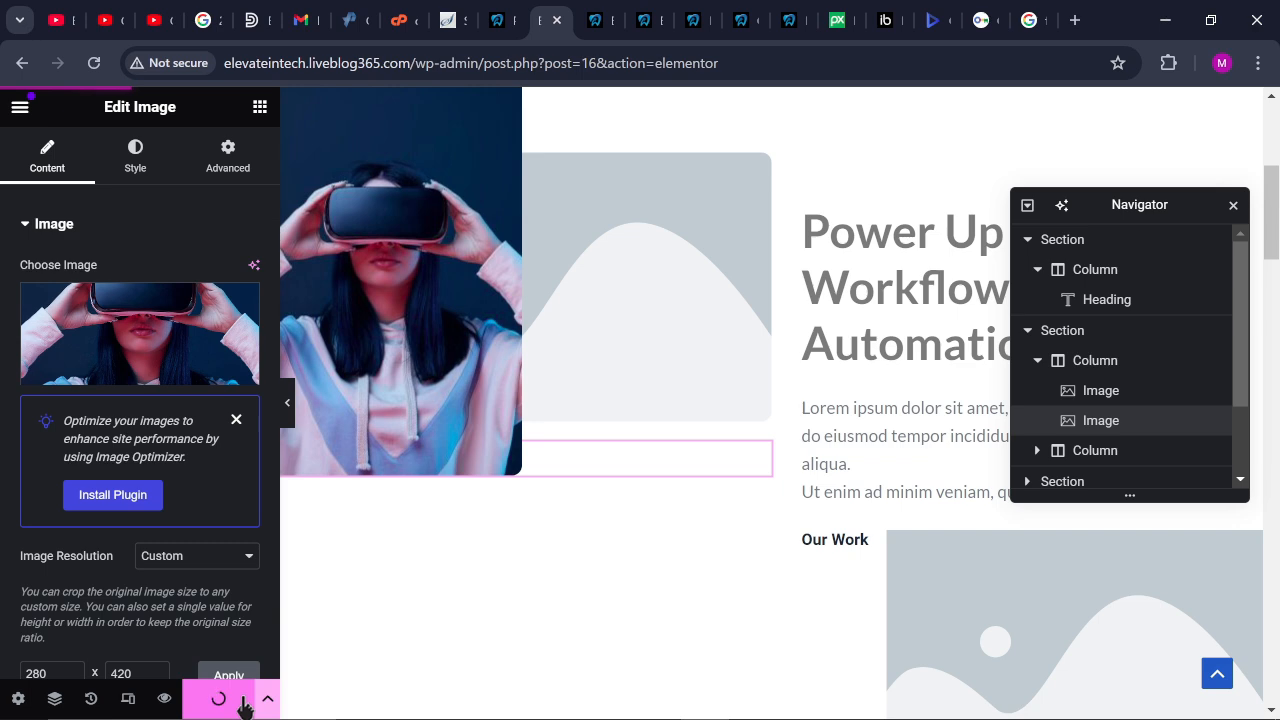
Look through the layout and style settings of the section that holds the two overlapping images
right_click(1272, 215)
scroll(1275, 195, up, 1)
scroll(1273, 172, down, 3)
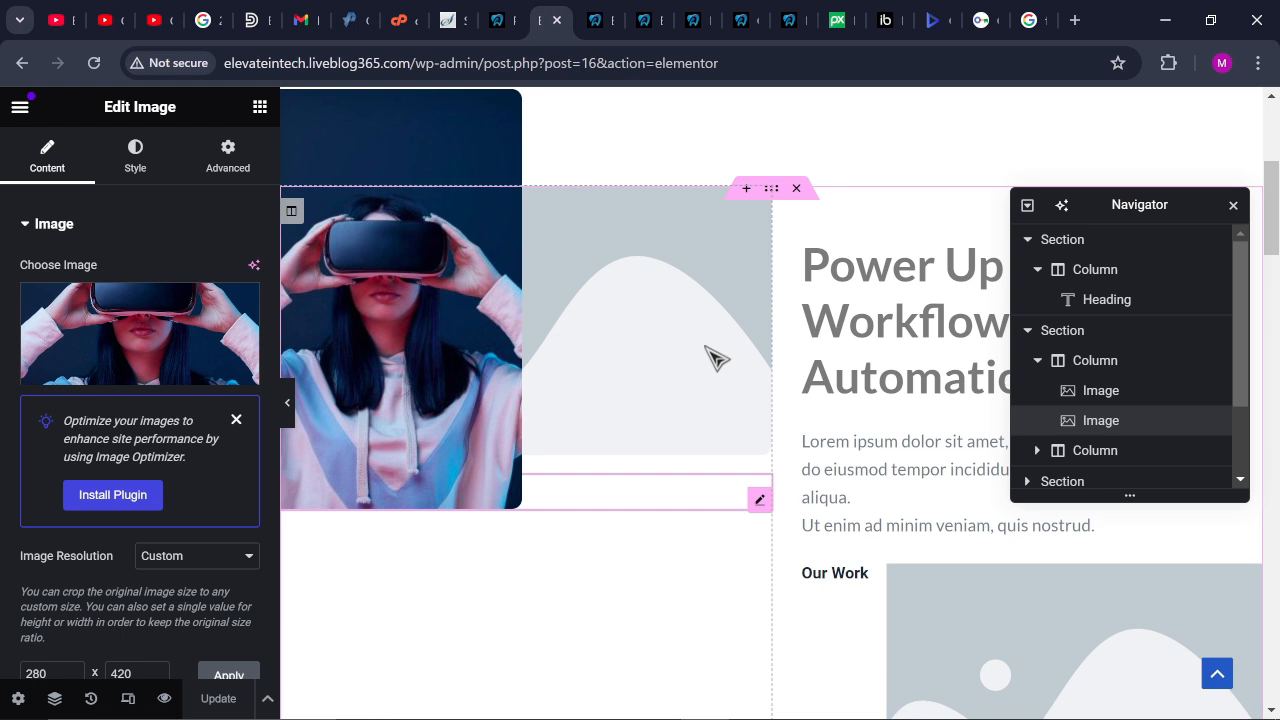
click(771, 190)
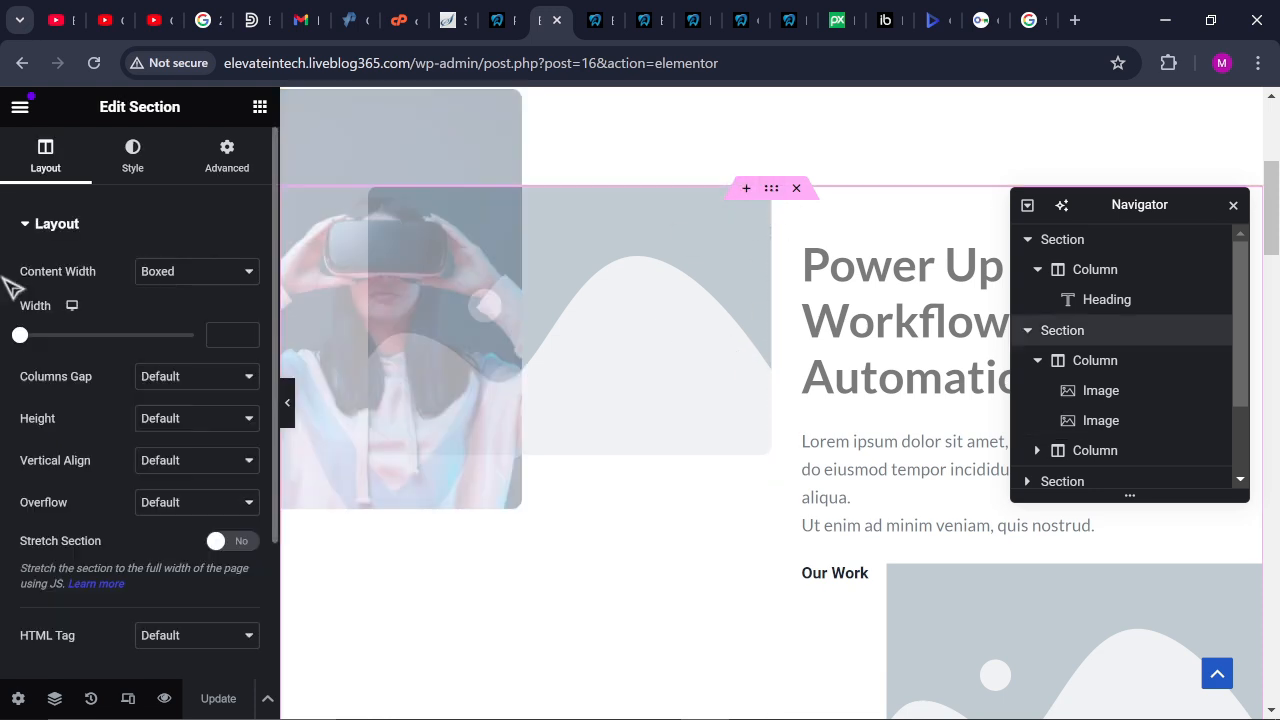
click(48, 165)
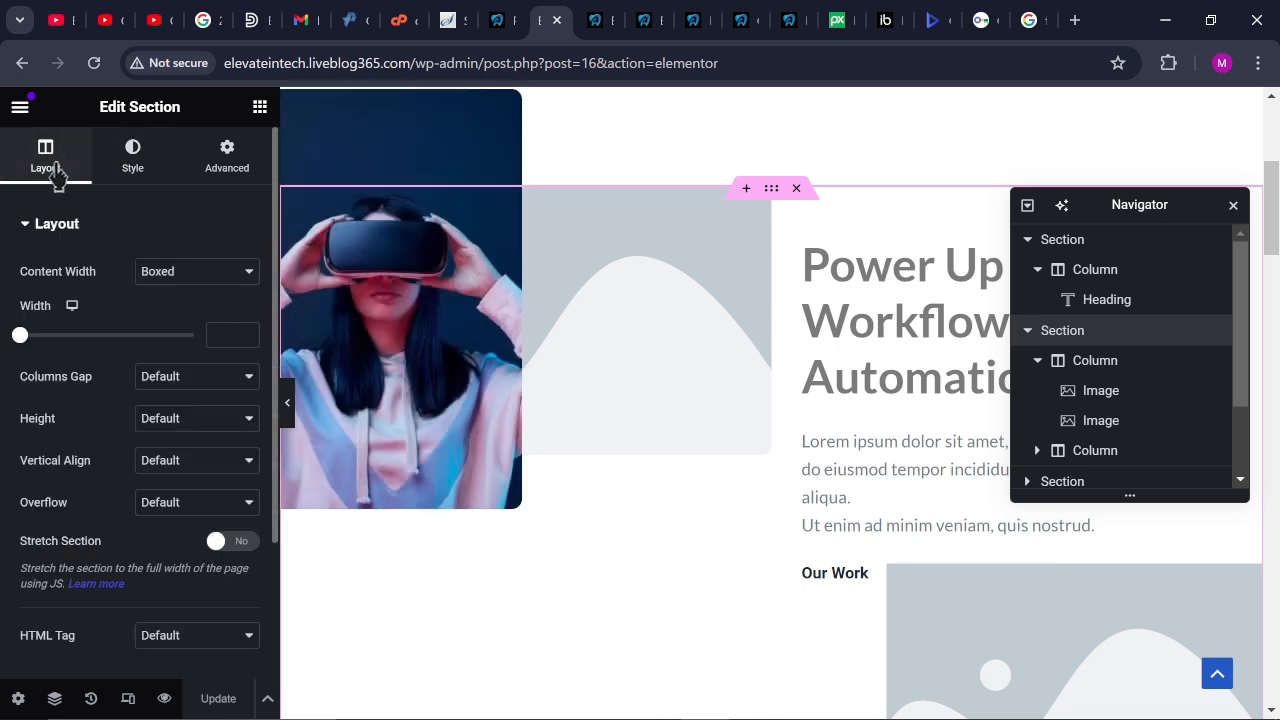
scroll(278, 258, down, 2)
right_click(276, 256)
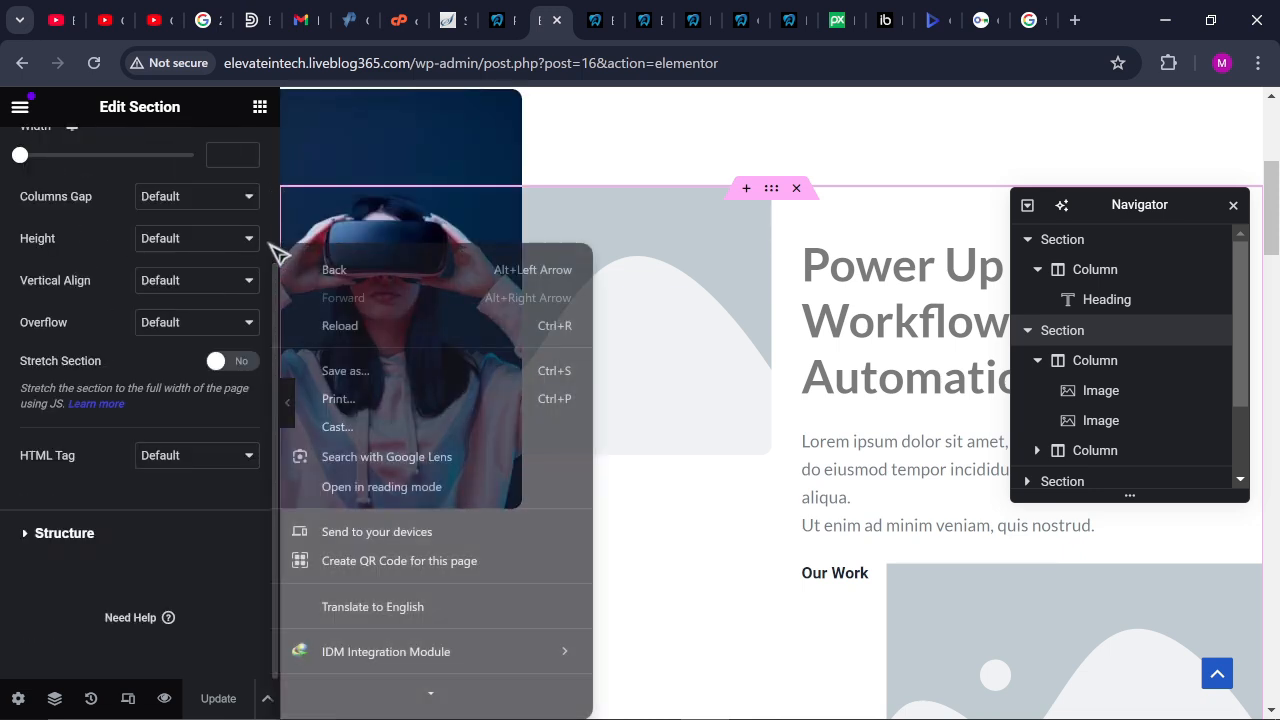
scroll(276, 190, up, 2)
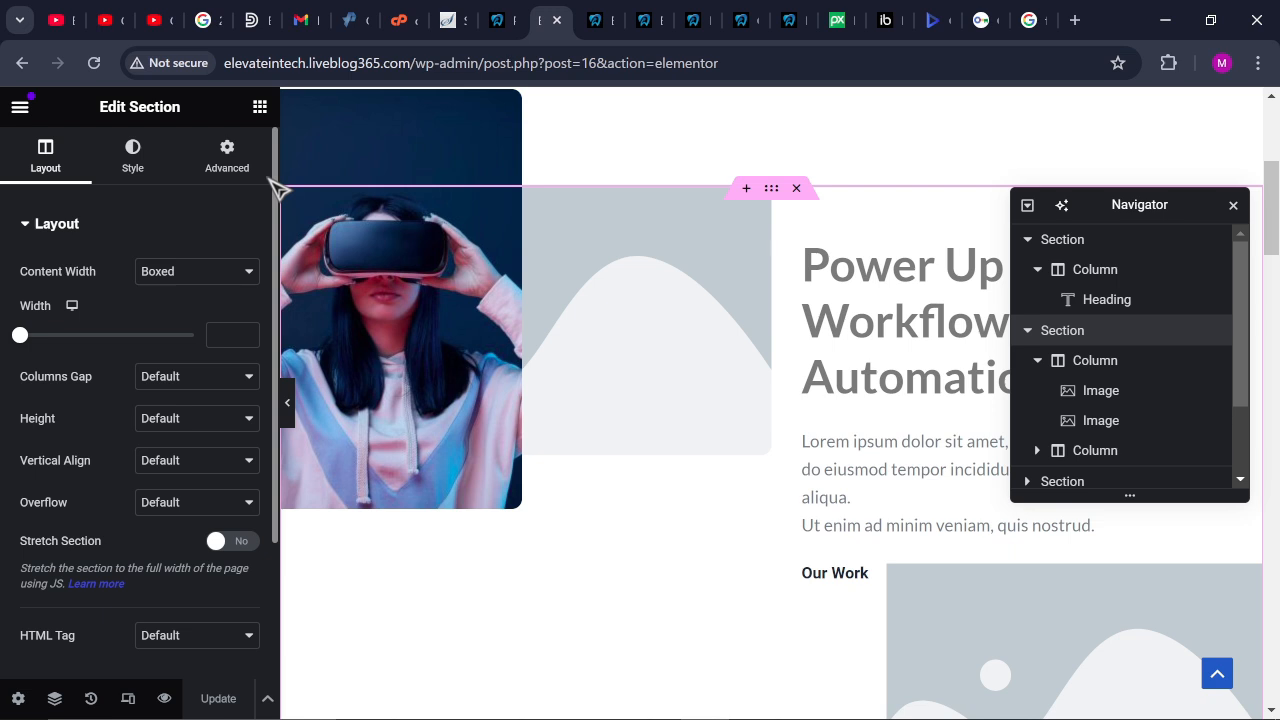
click(137, 155)
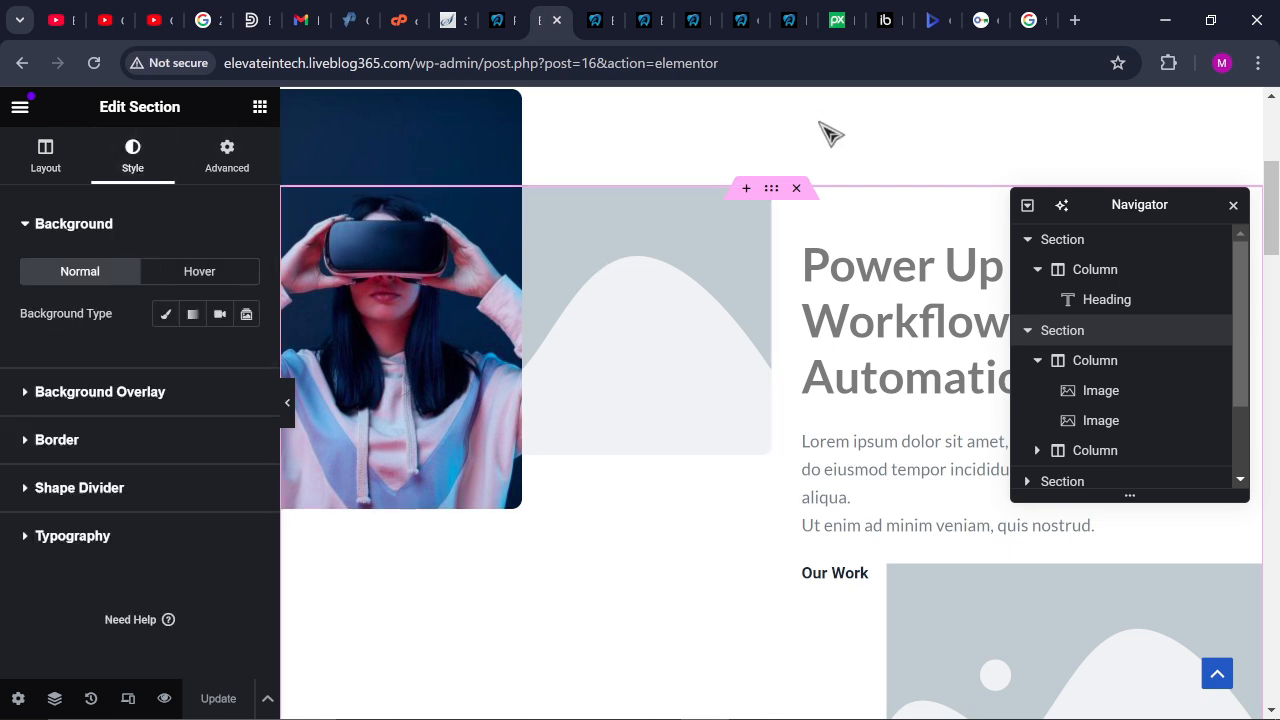
Replace the rear placeholder image in the same column with laptop.png from the media library and update the page
click(766, 265)
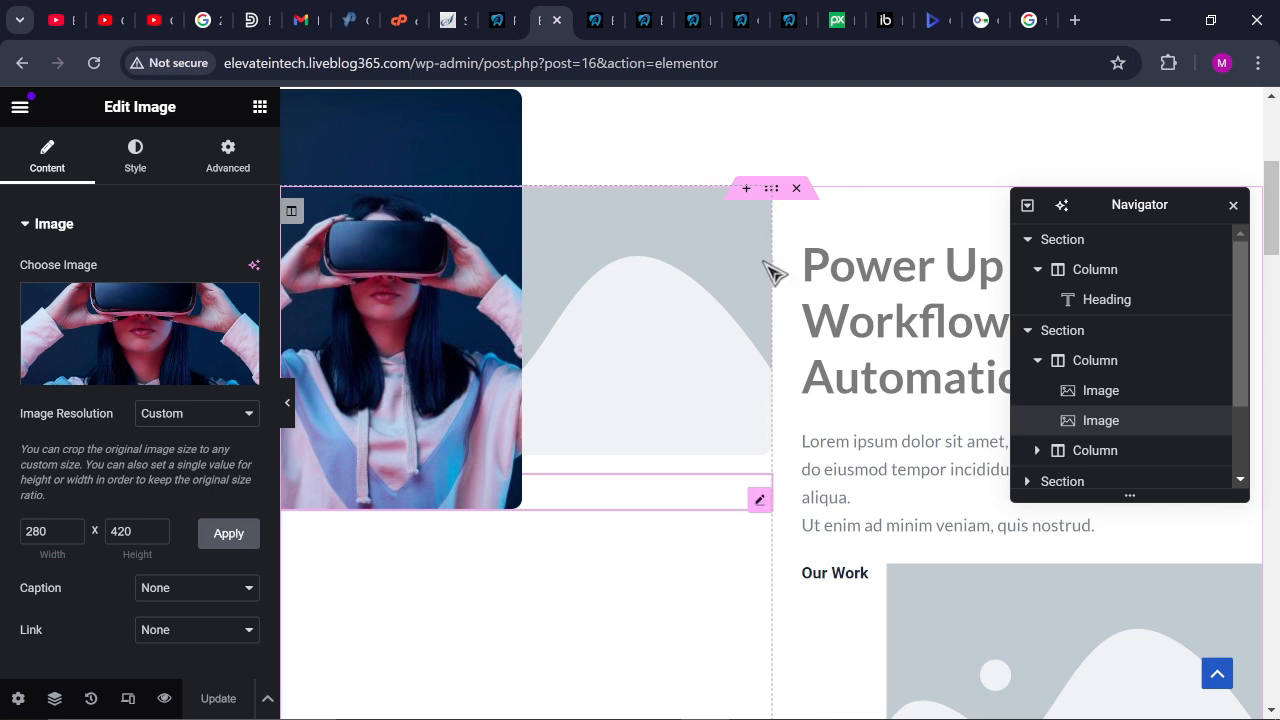
click(768, 258)
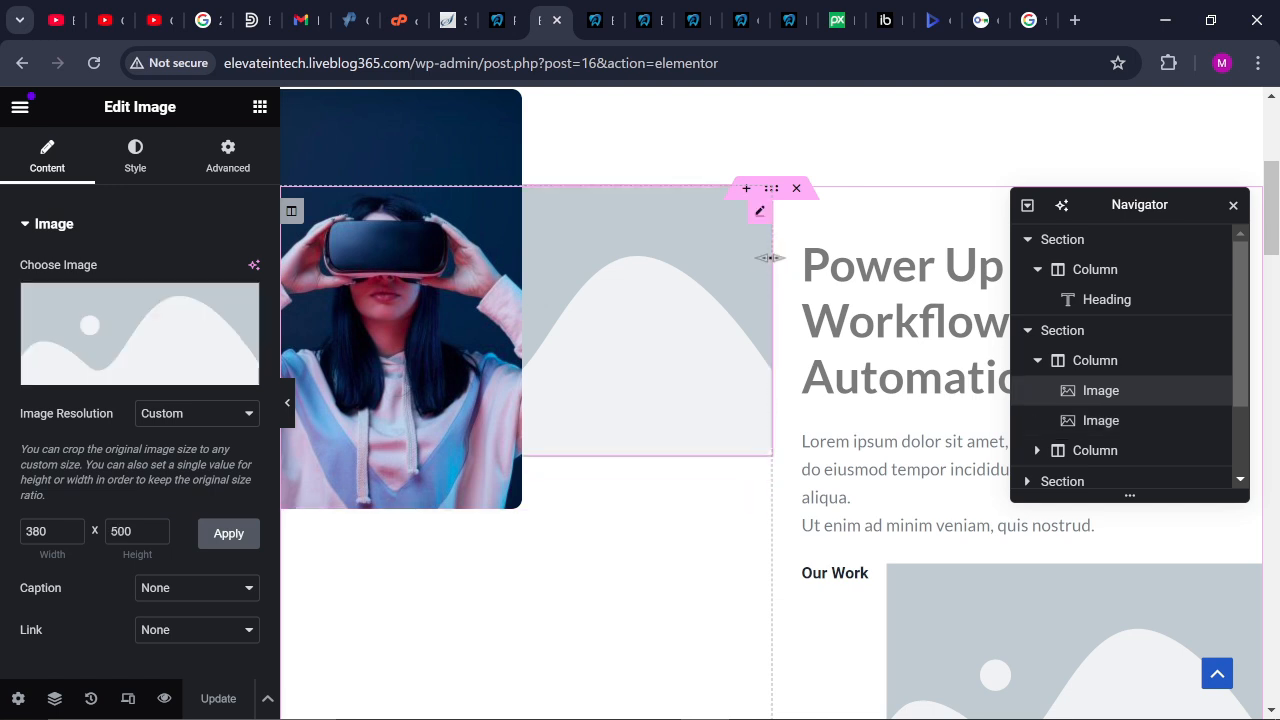
click(150, 370)
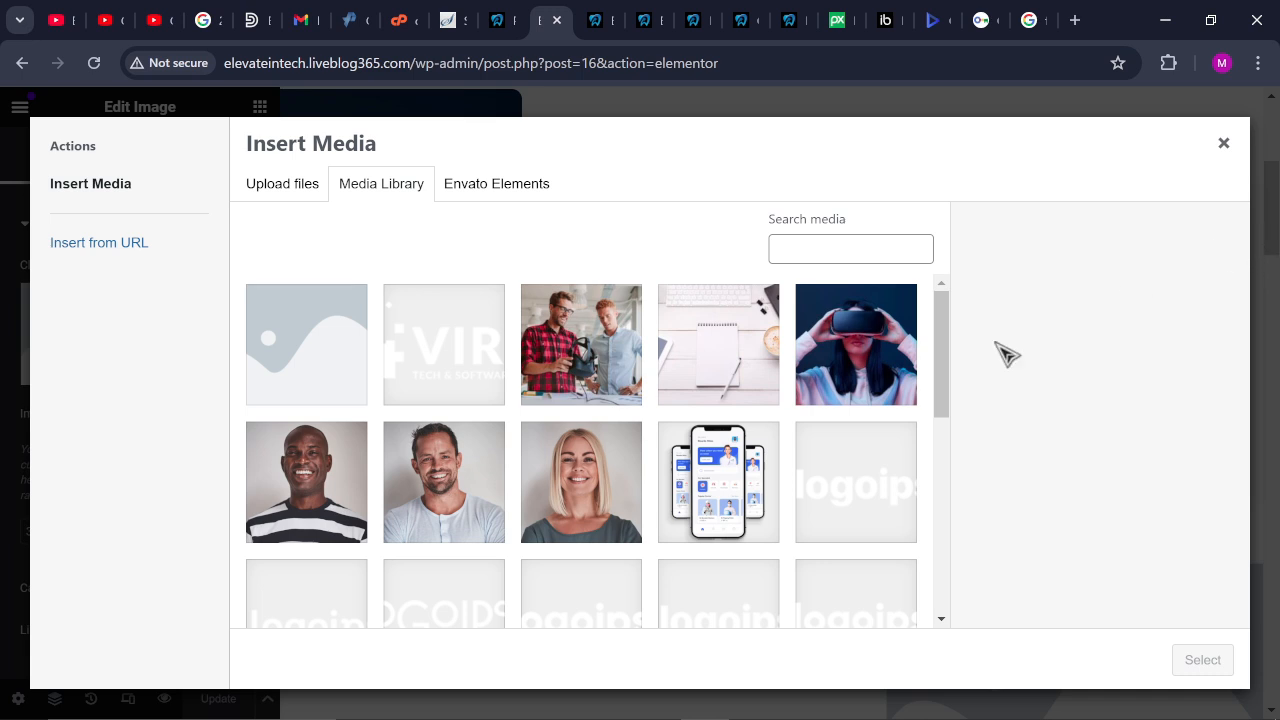
drag(944, 368, 946, 514)
click(458, 372)
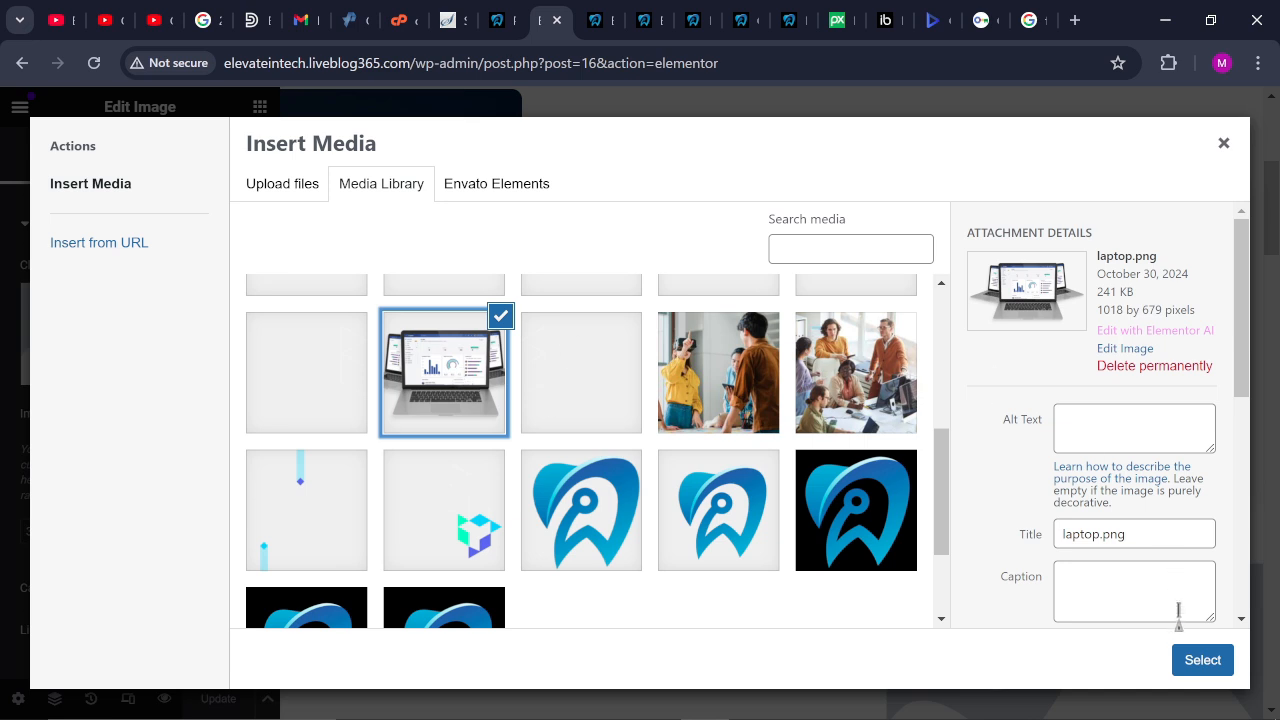
click(1203, 660)
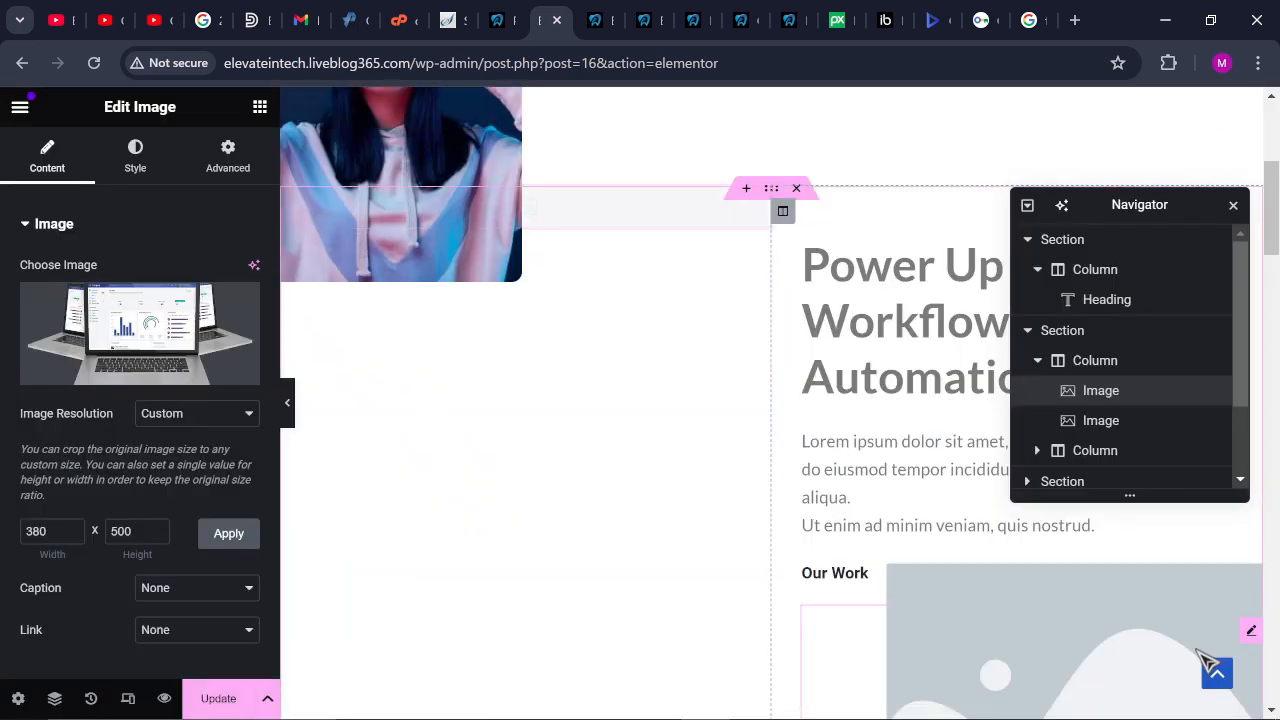
click(196, 704)
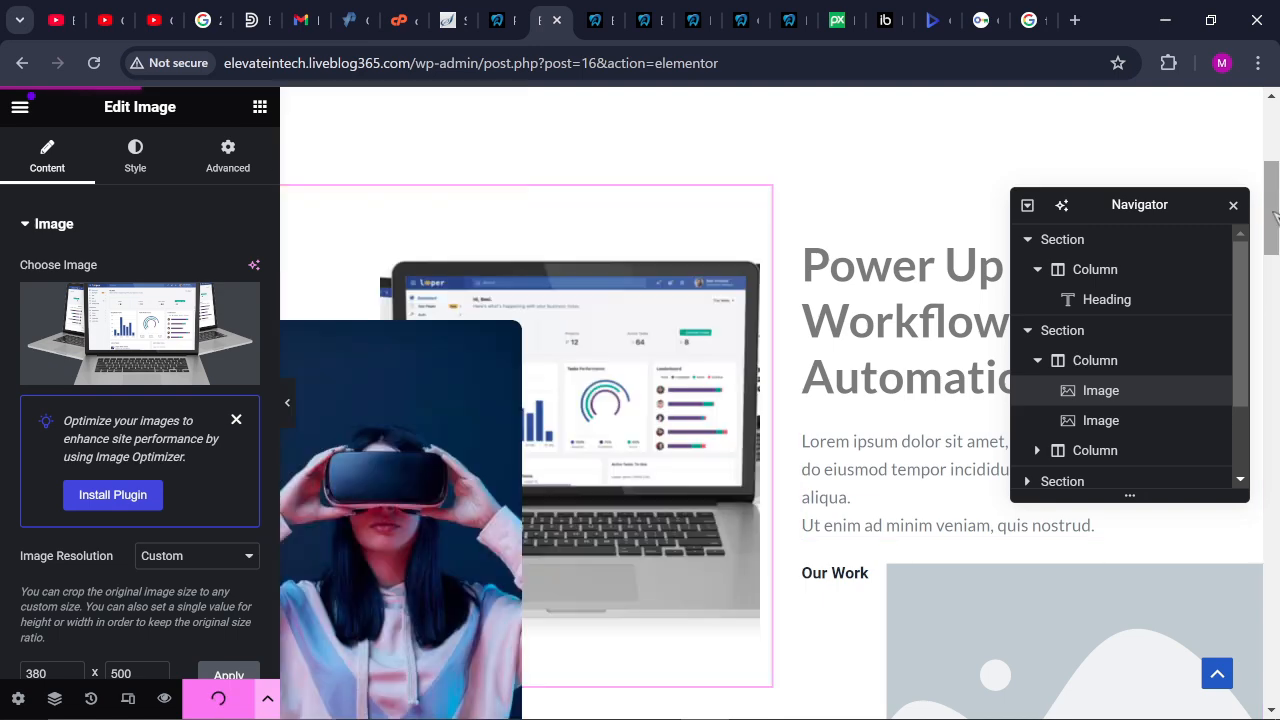
Switch to the live site, reload its home page and review it down to the footer
drag(1275, 215, 1274, 130)
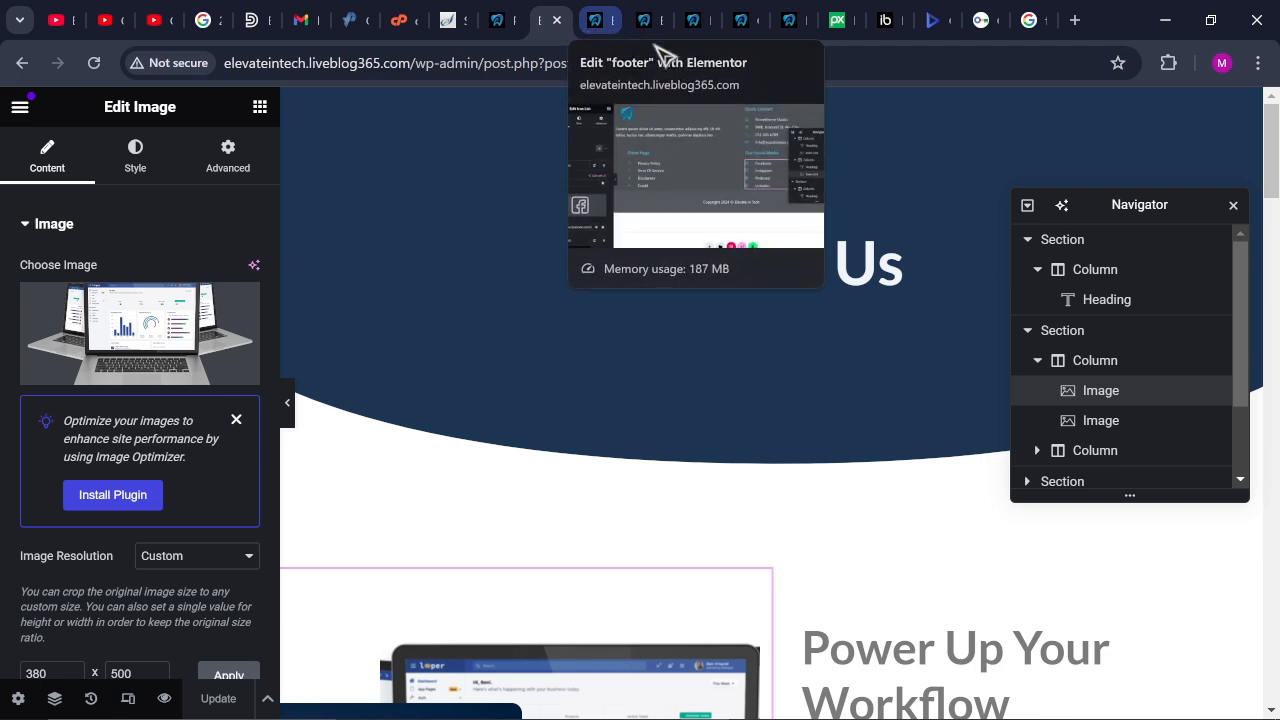
click(796, 20)
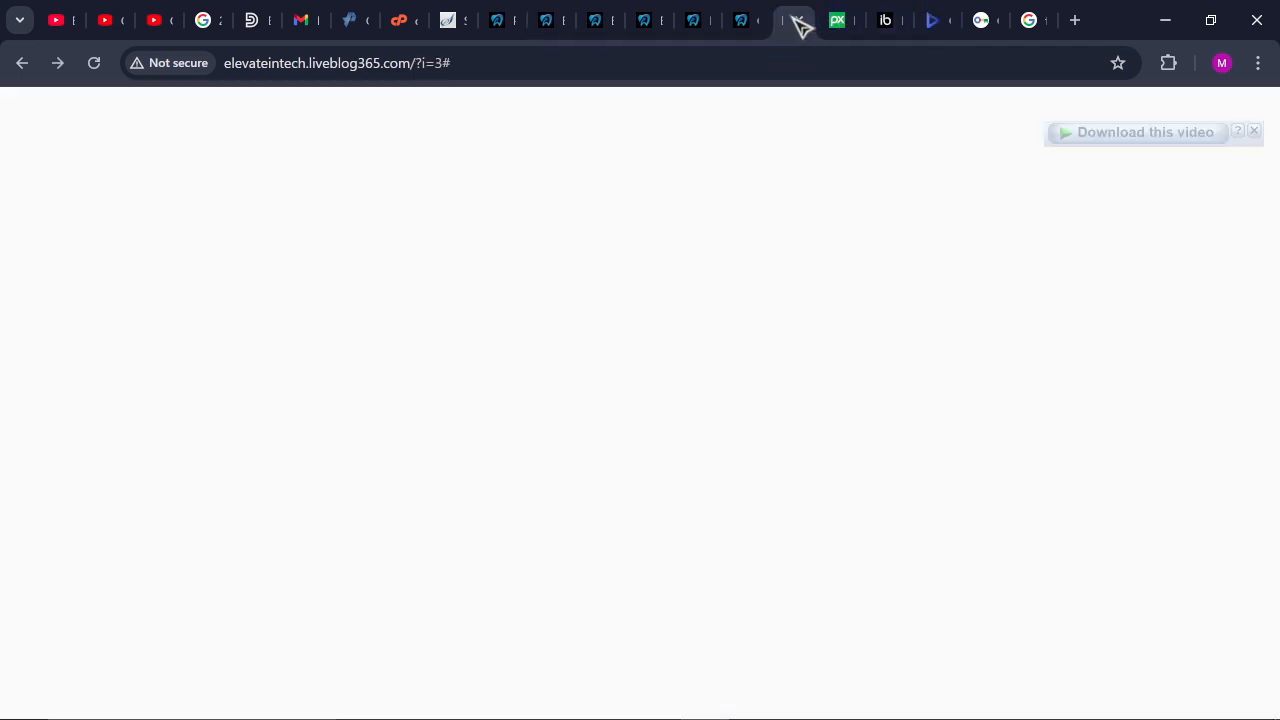
click(95, 64)
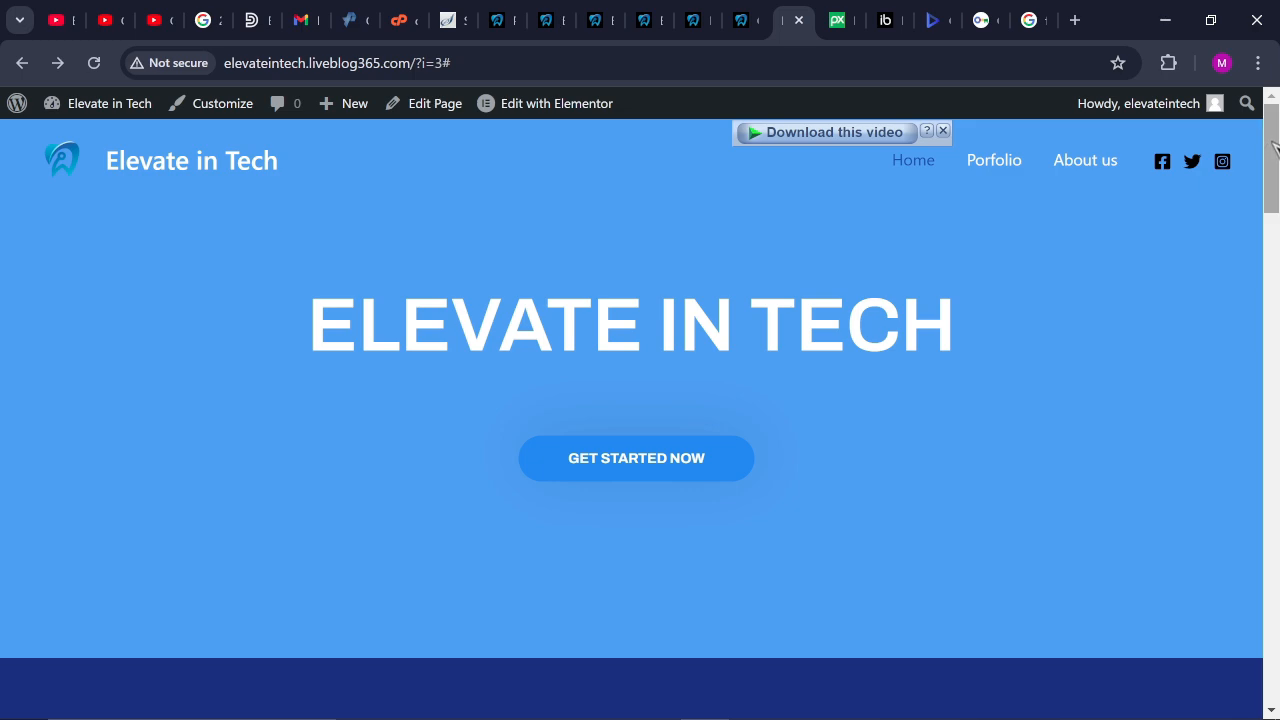
drag(1265, 133, 1262, 640)
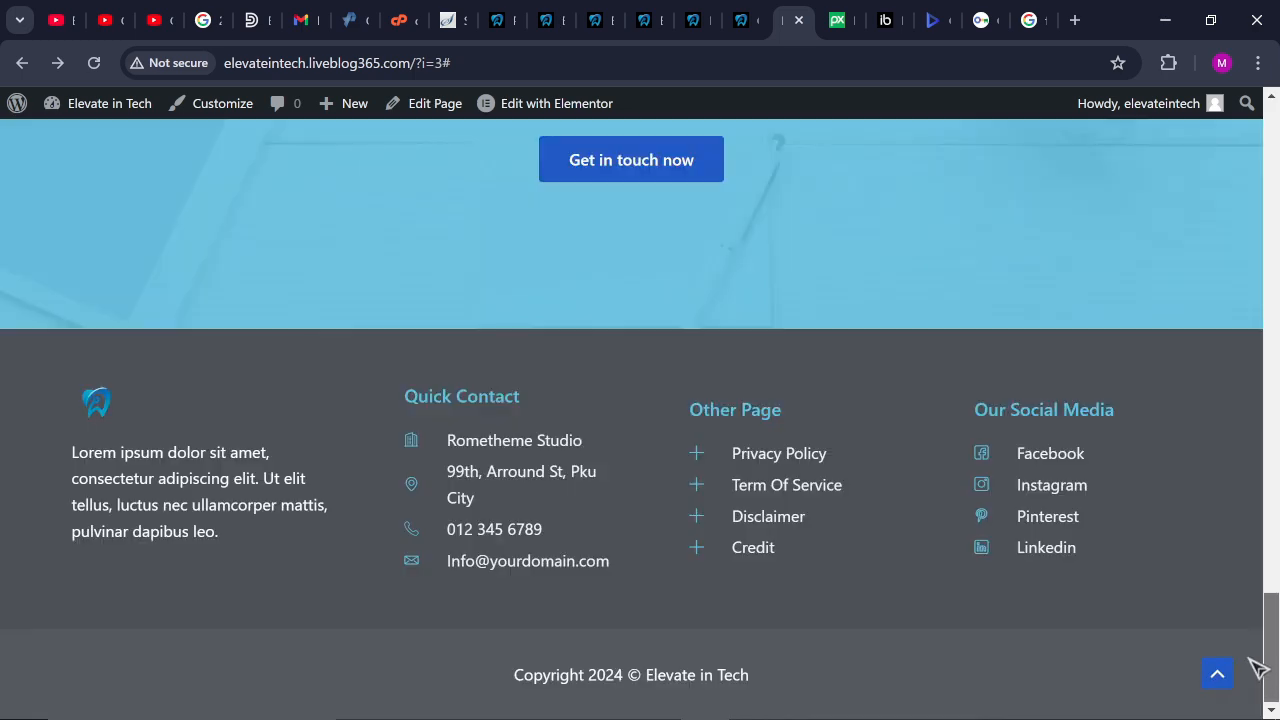
click(1217, 673)
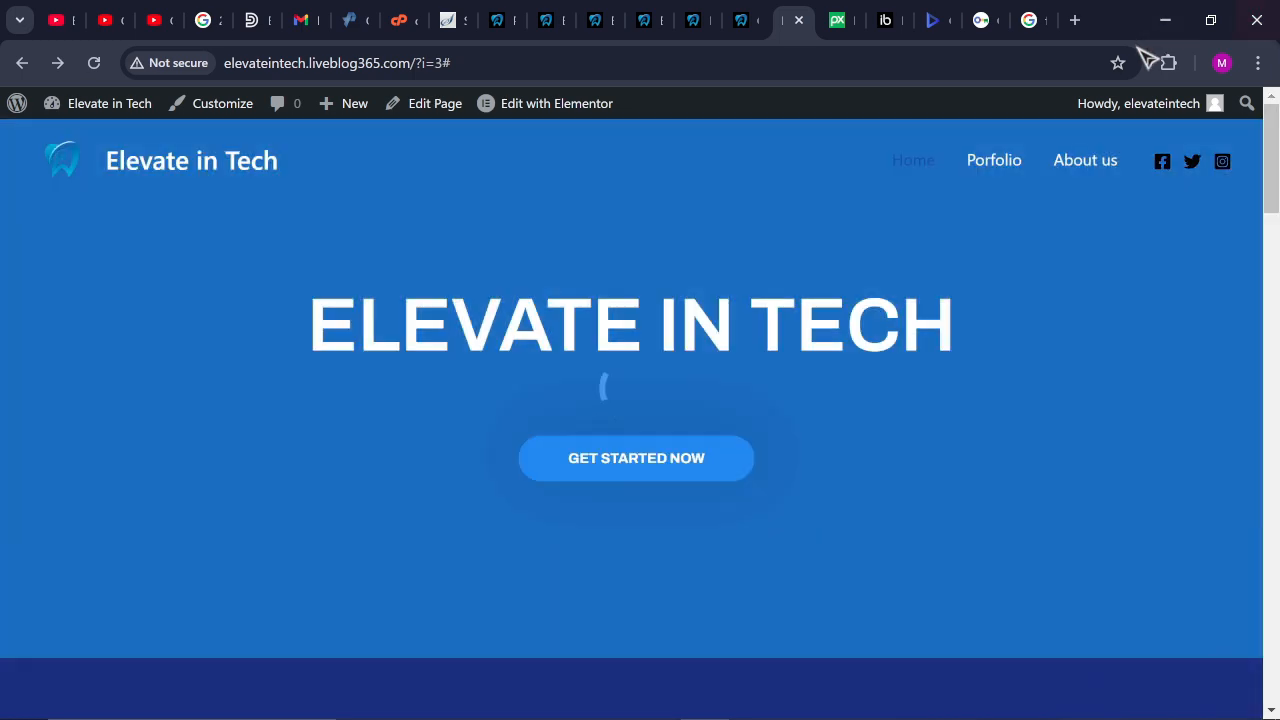
Open the live site's About us page from the home page and review its hero and image section
click(1085, 172)
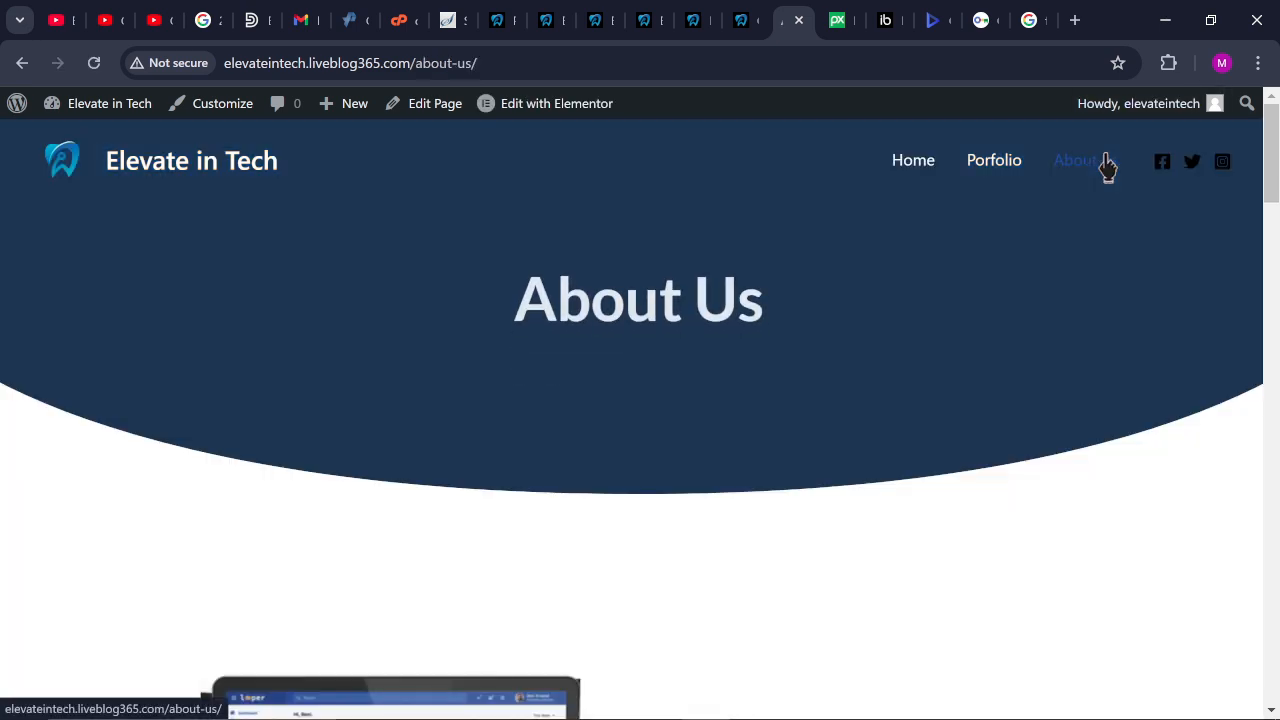
scroll(1274, 165, down, 1)
mouse_move(1274, 165)
mouse_down()
mouse_move(1270, 500)
mouse_move(1249, 680)
mouse_move(1270, 420)
mouse_move(1270, 145)
mouse_up()
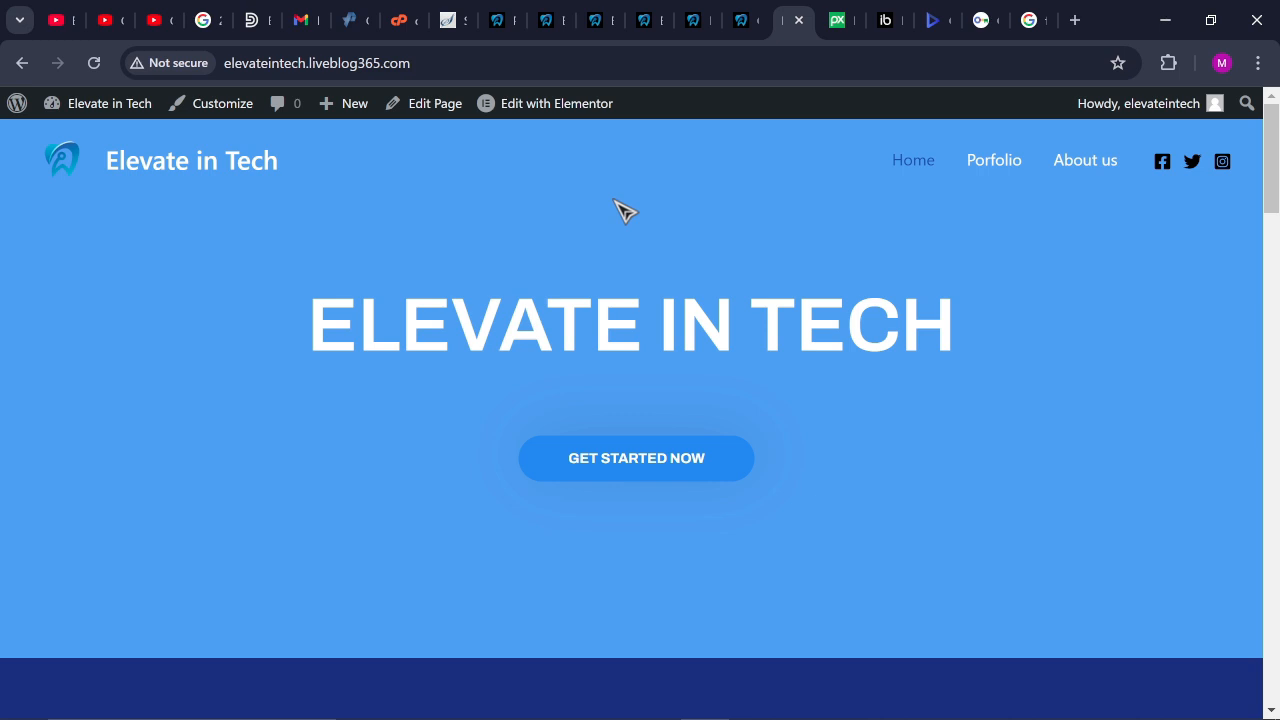
click(1074, 166)
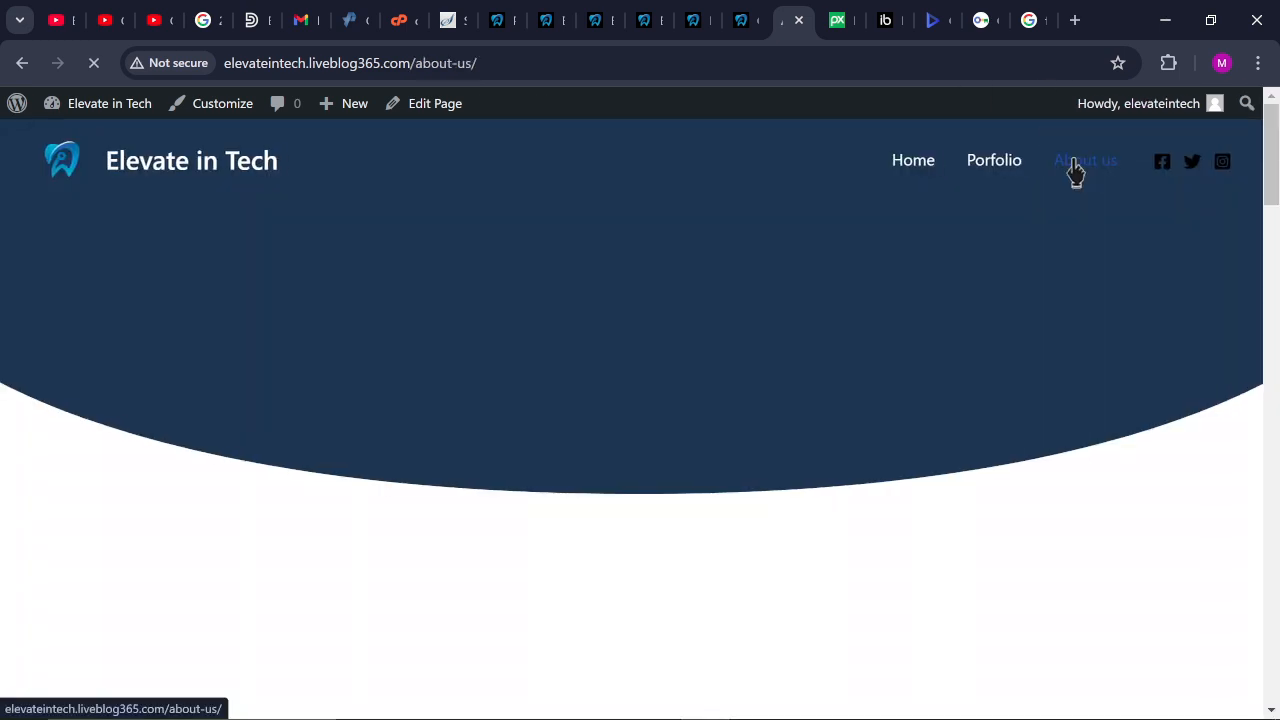
right_click(588, 224)
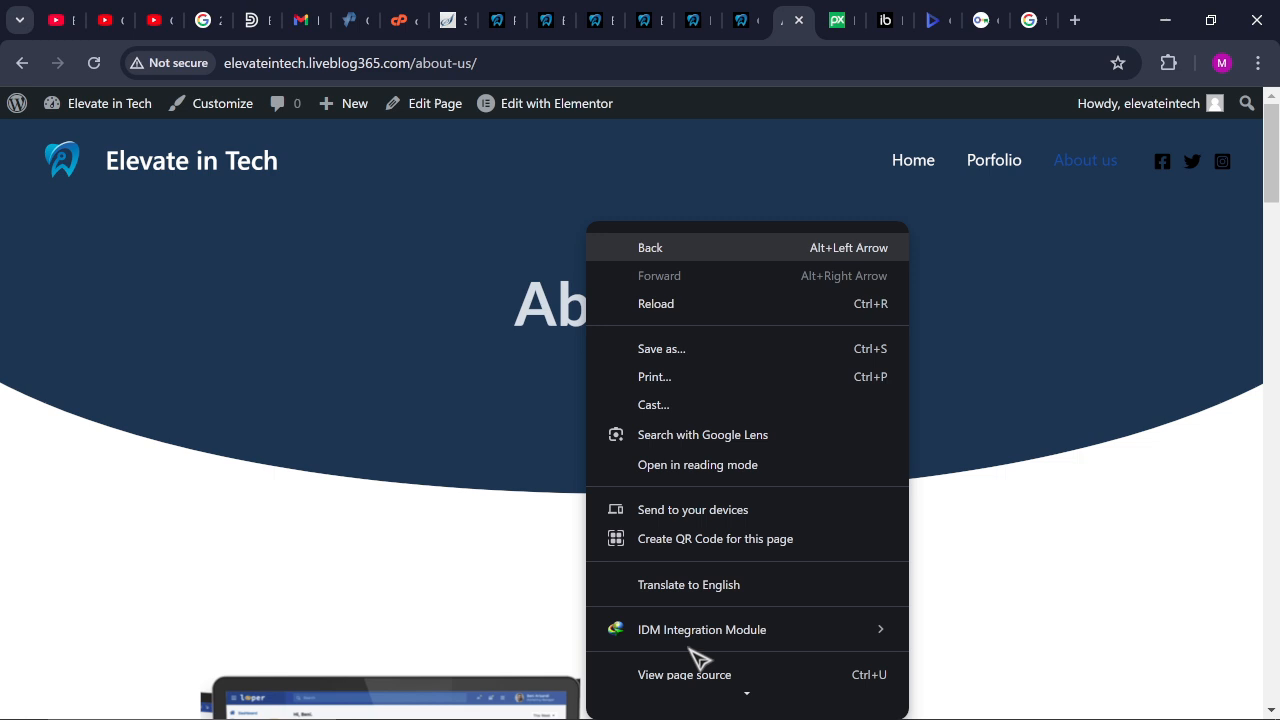
Open the browser's device preview for the About us page and compare the iPhone SE and iPhone 14 Pro Max sizes
click(749, 700)
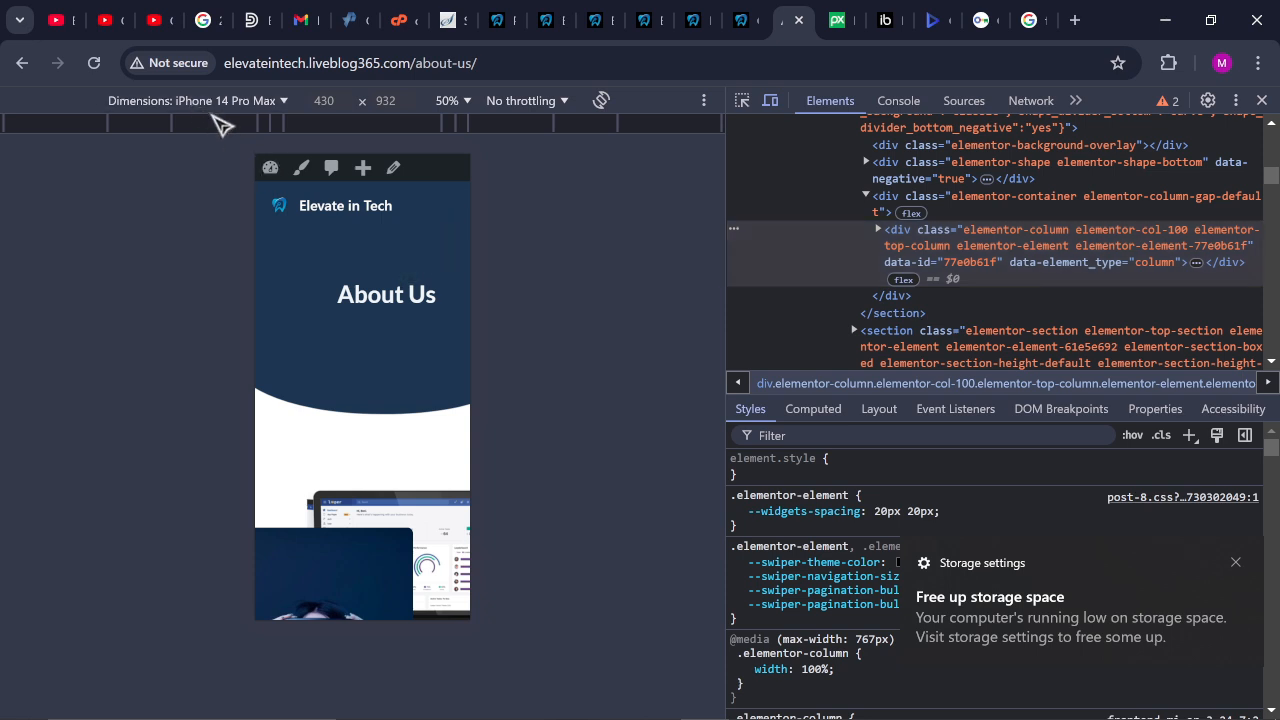
click(246, 104)
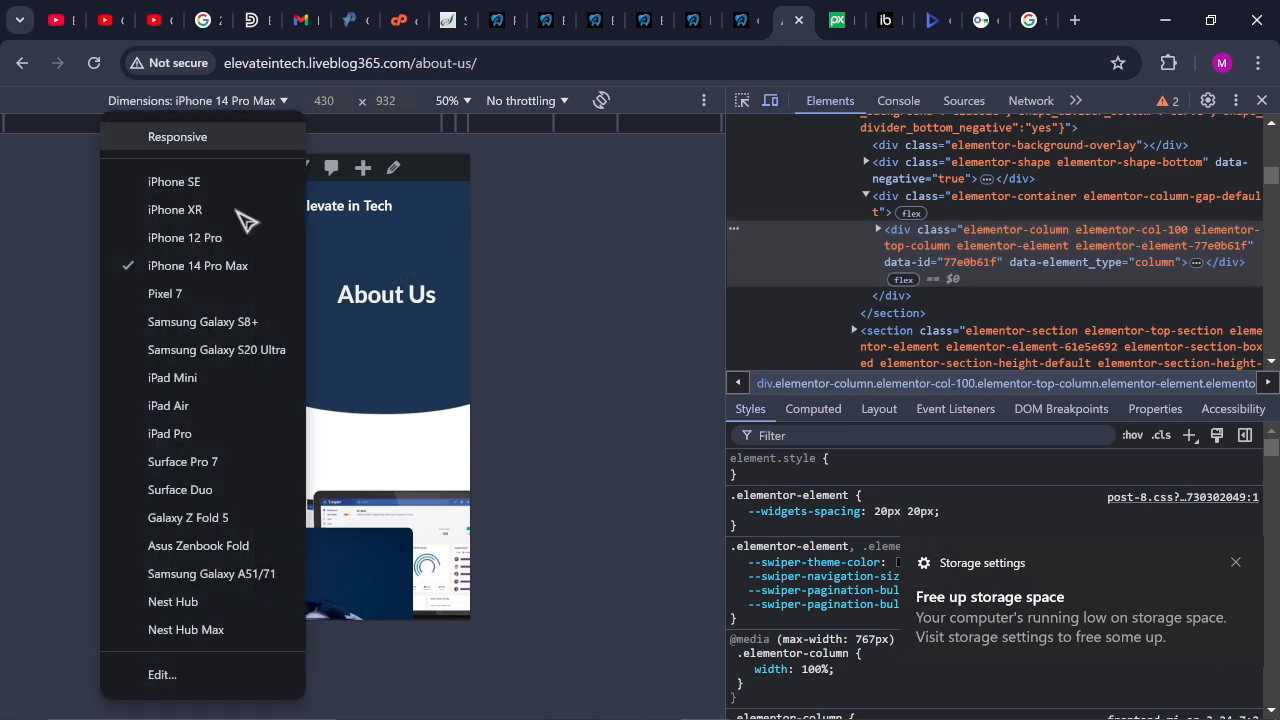
click(220, 274)
click(230, 100)
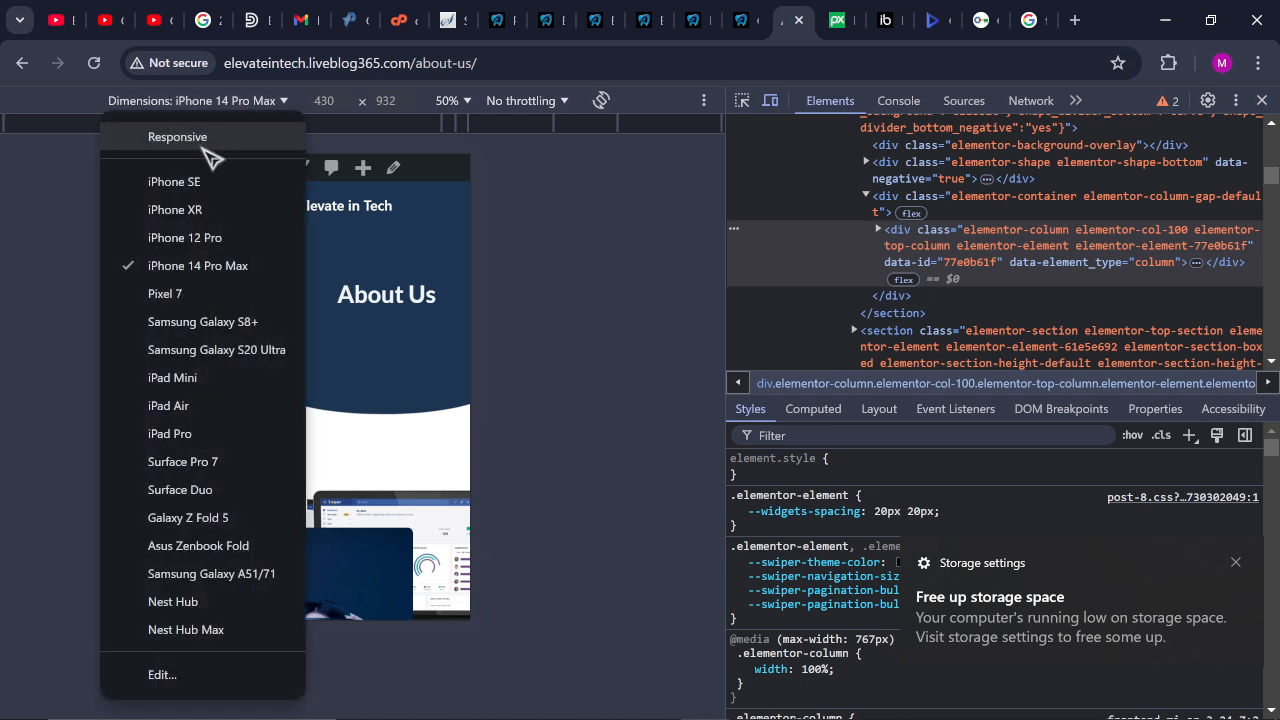
click(181, 185)
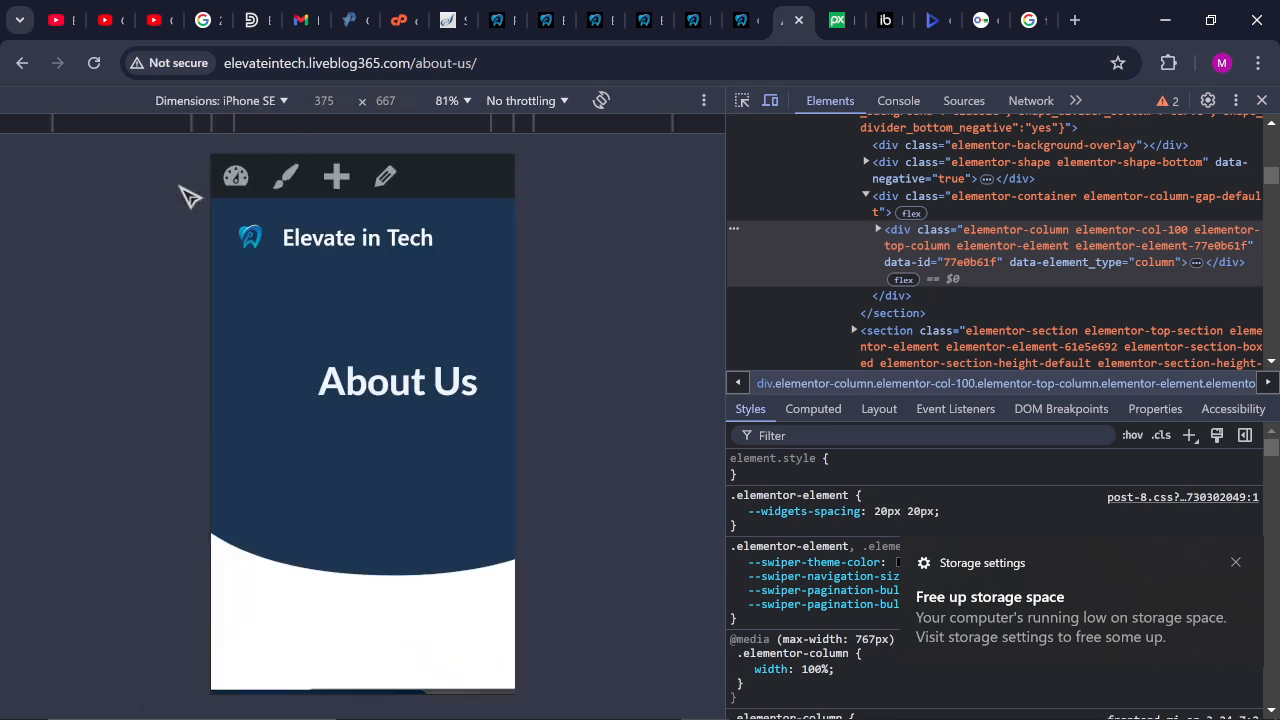
click(200, 110)
click(285, 268)
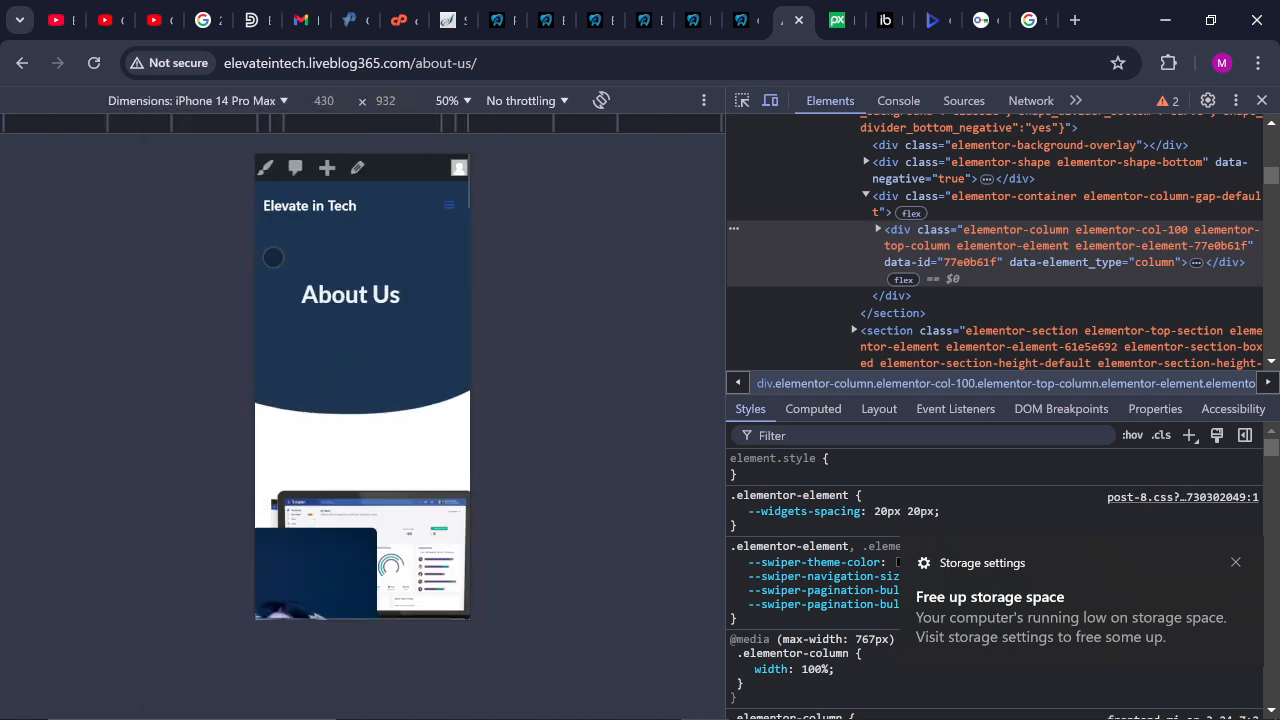
Review the About us hero and overlapping images in the iPhone 14 Pro Max preview
scroll(403, 366, down, 4)
scroll(419, 233, up, 3)
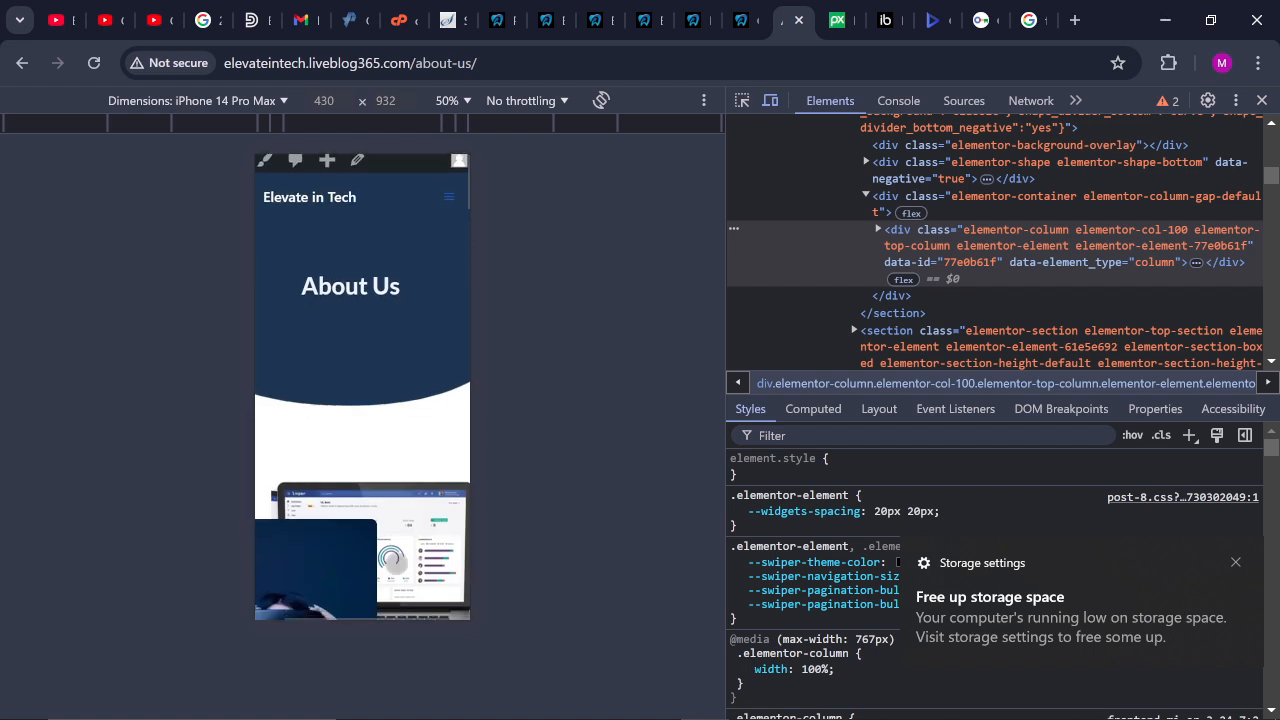
scroll(410, 250, down, 10)
scroll(401, 261, down, 5)
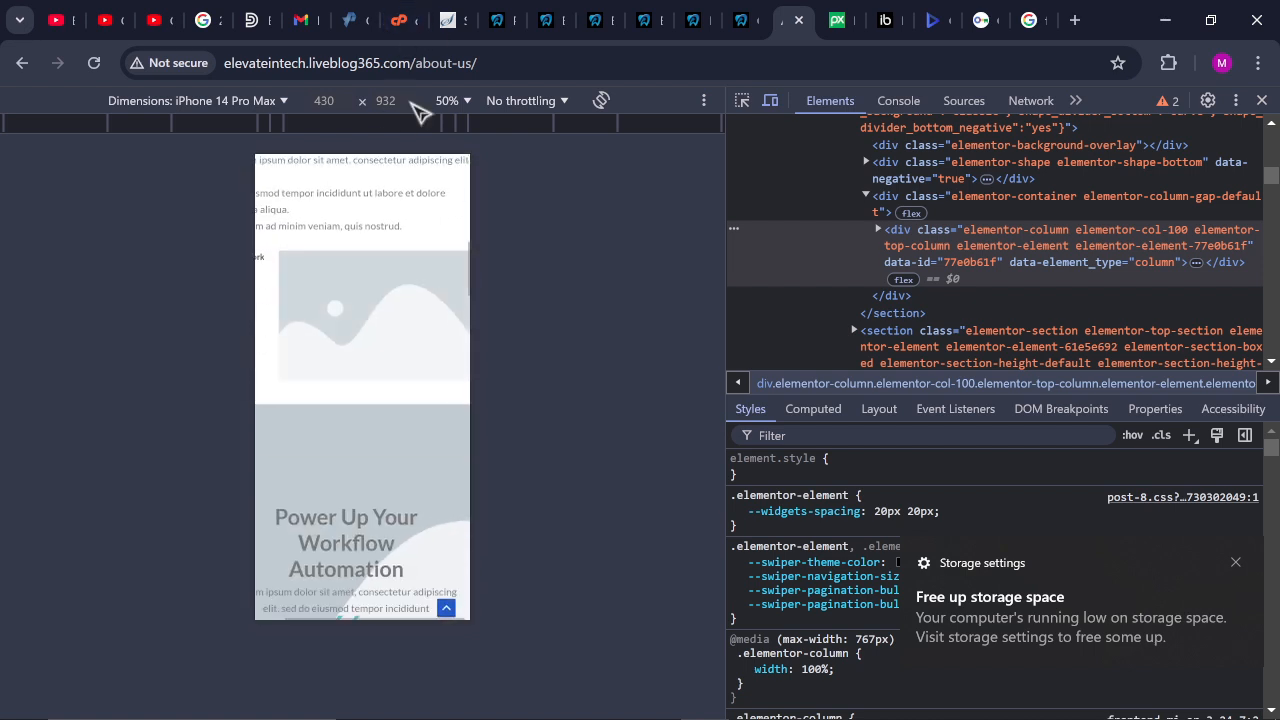
scroll(385, 350, up, 5)
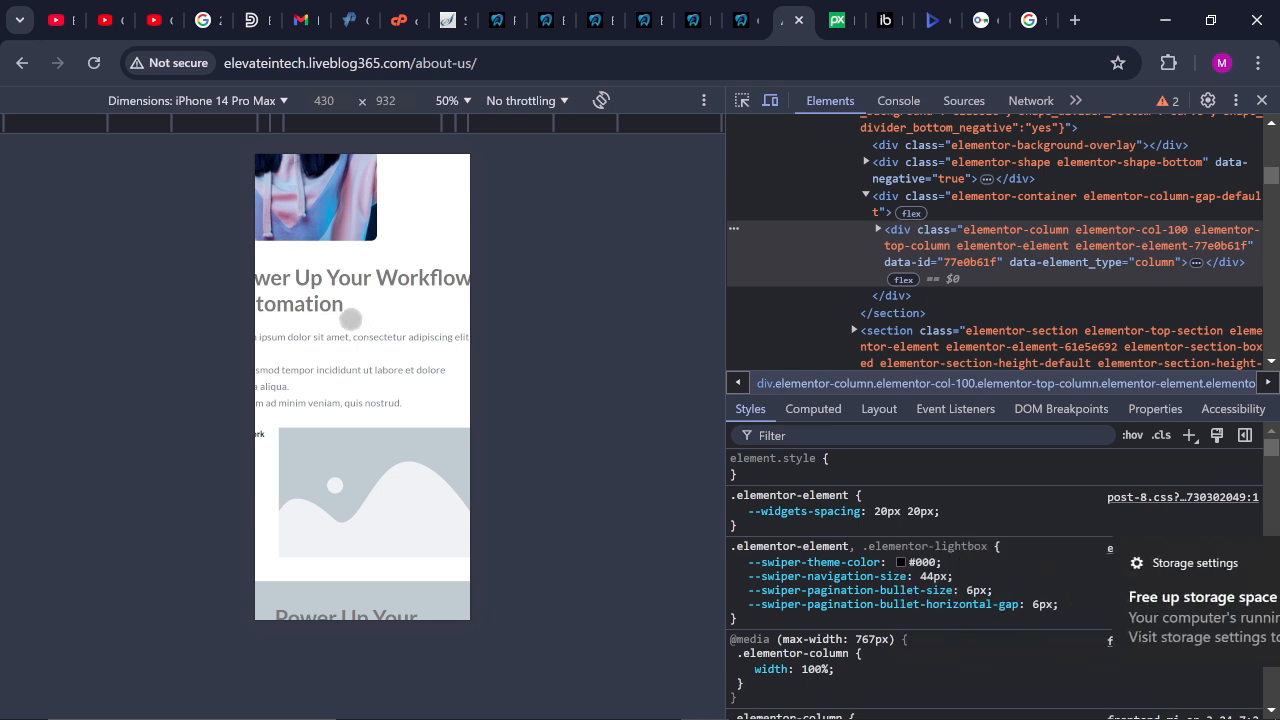
drag(386, 270, 406, 598)
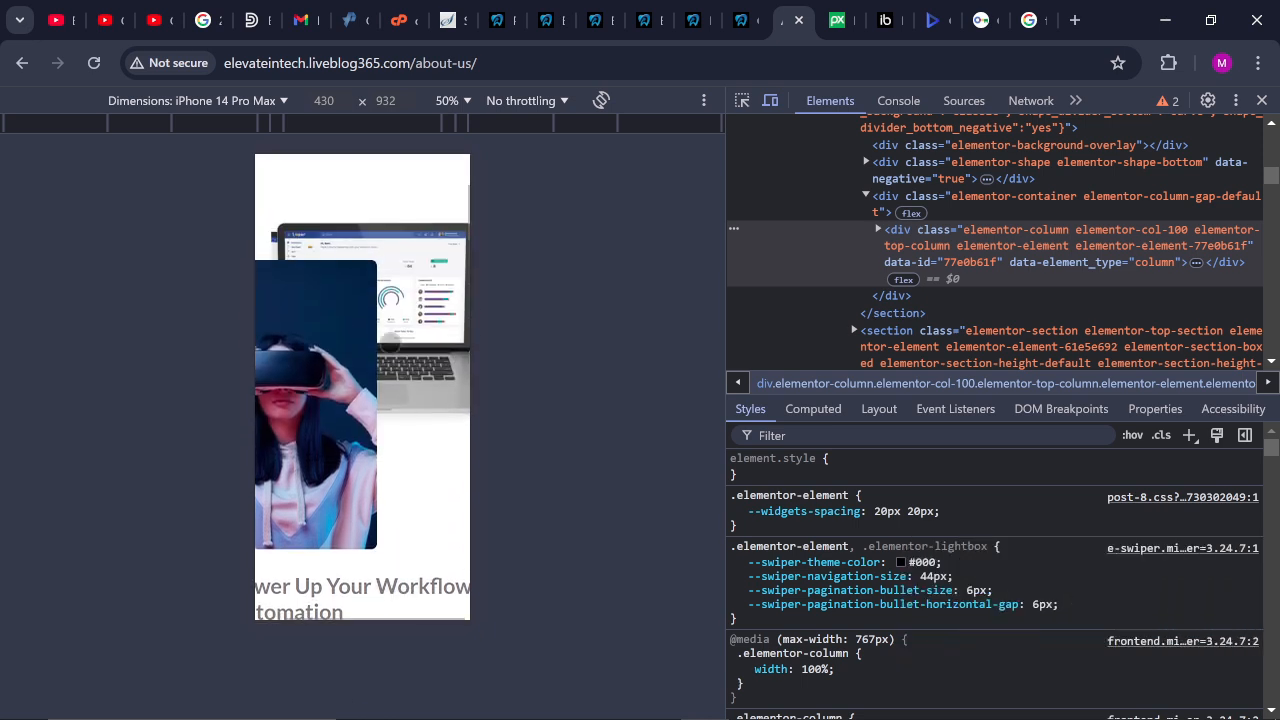
scroll(400, 570, up, 5)
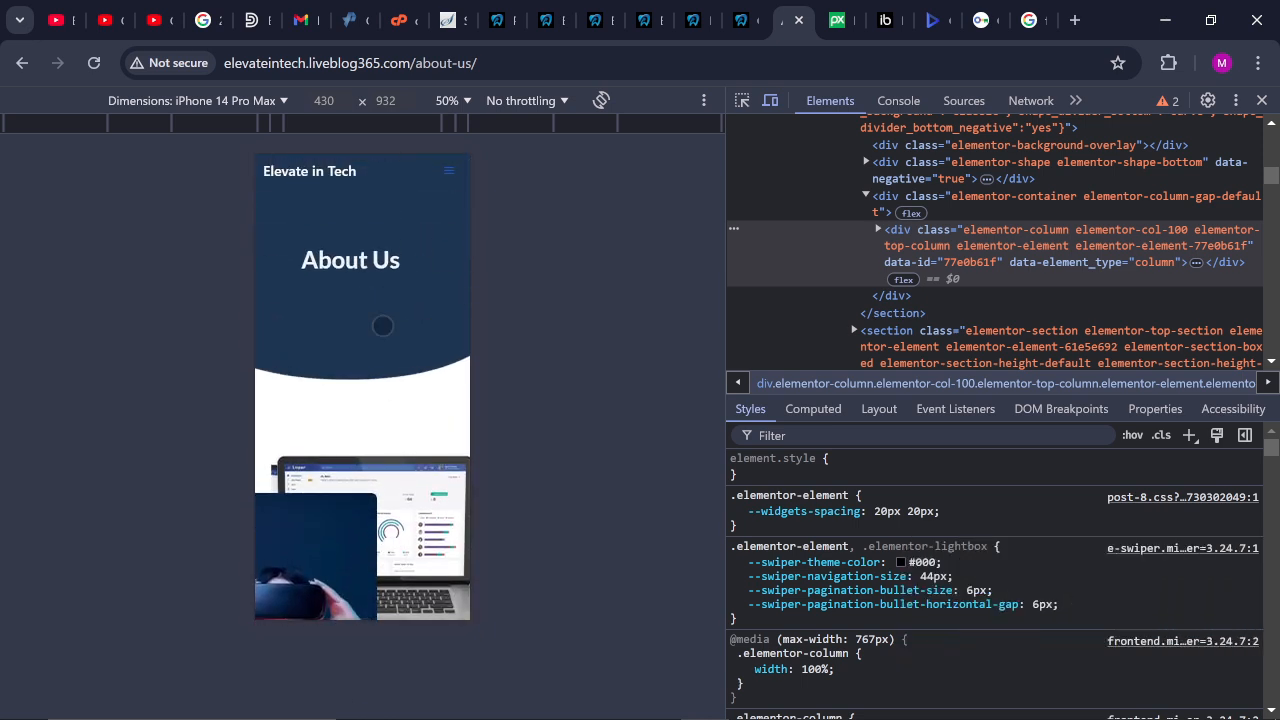
Examine the mobile layout of the counters, Our Vision and Our Work sections at iPhone 14 Pro Max size, returning to the hero
scroll(380, 323, down, 5)
scroll(383, 370, down, 10)
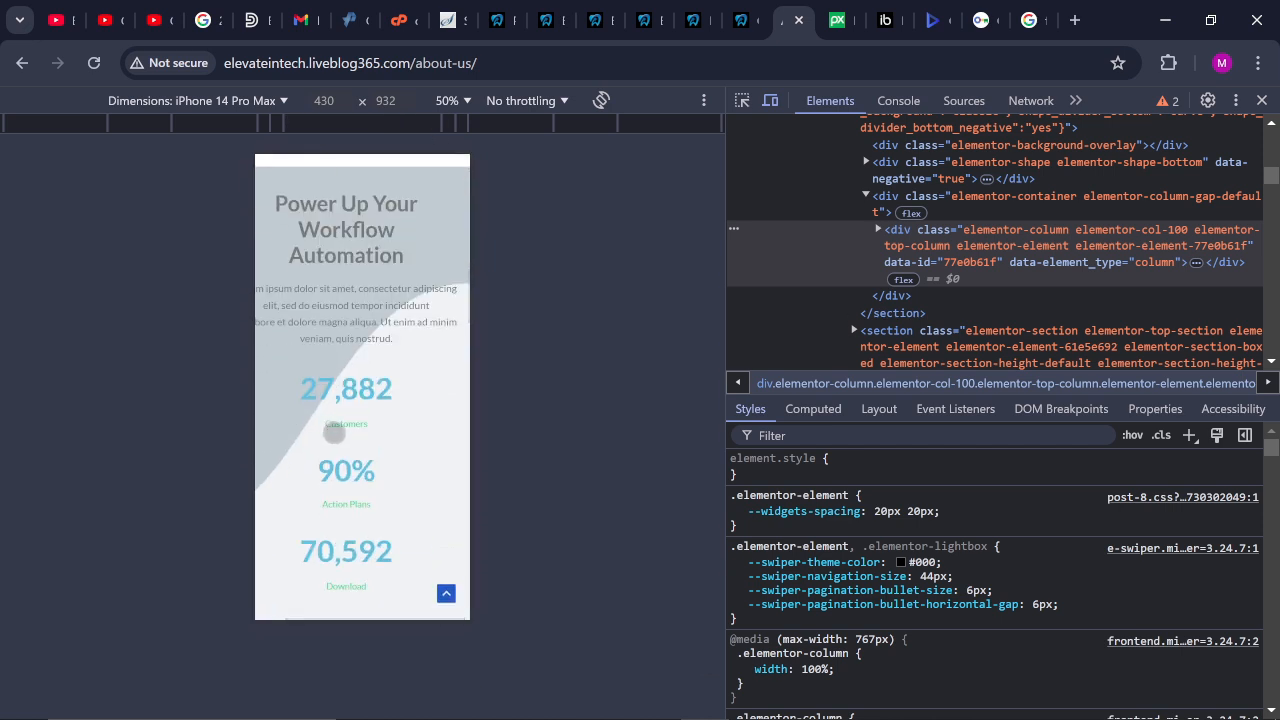
scroll(335, 425, down, 10)
scroll(412, 227, down, 3)
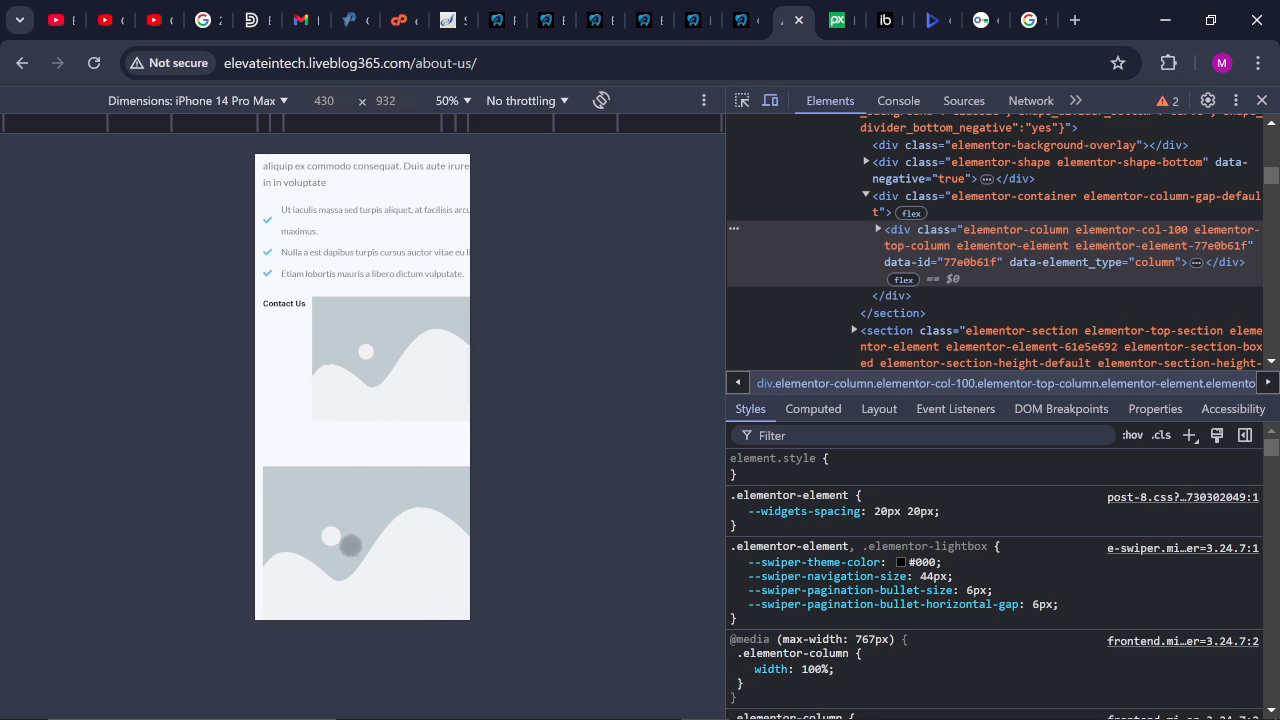
scroll(350, 545, up, 6)
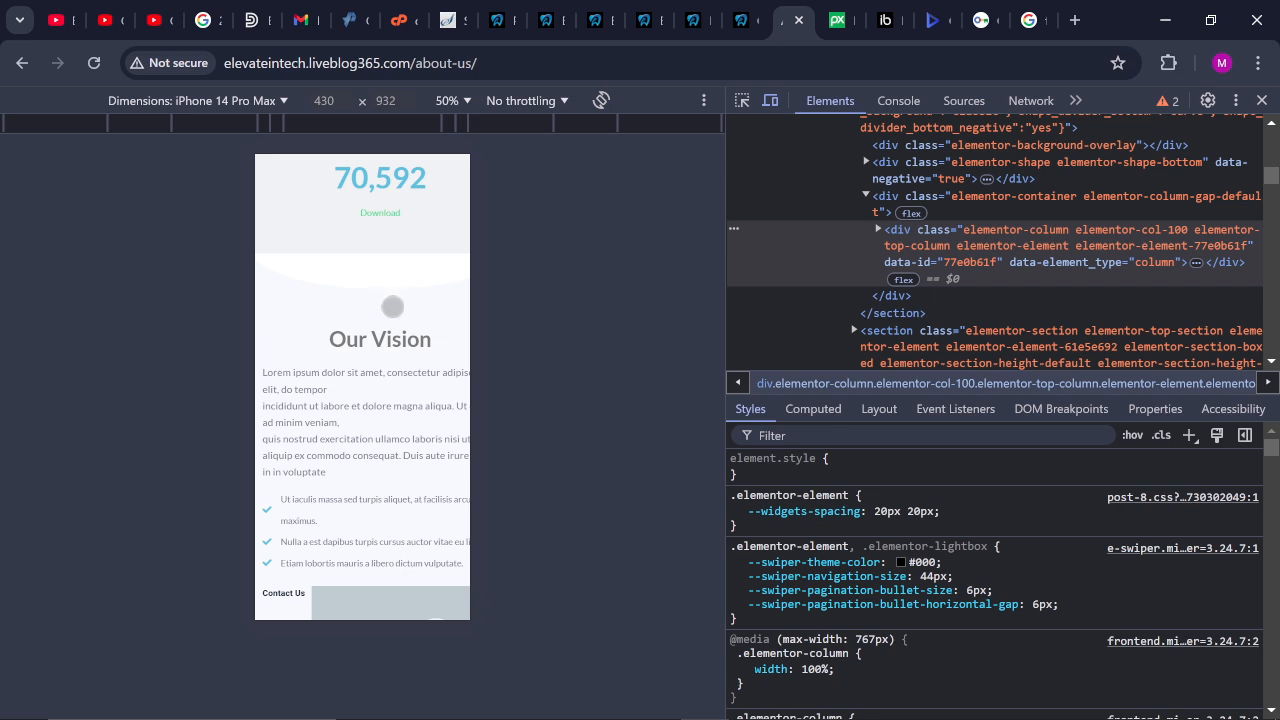
scroll(392, 306, up, 5)
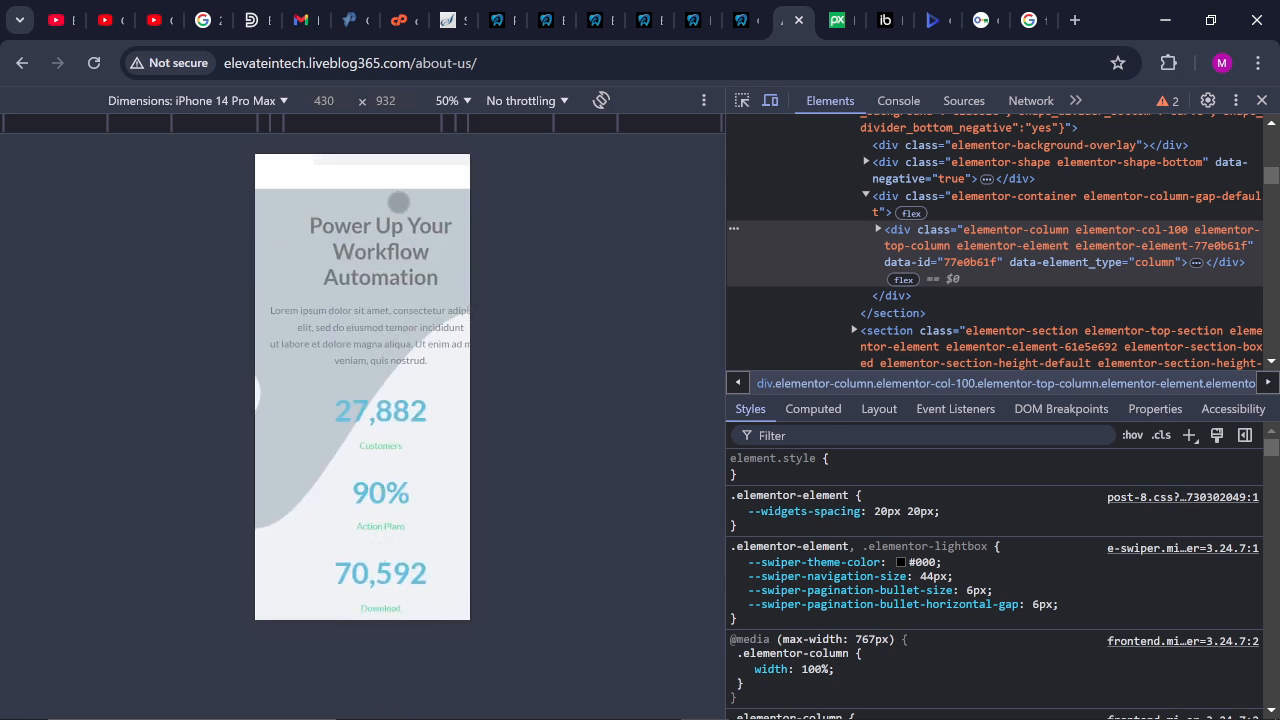
drag(398, 202, 395, 529)
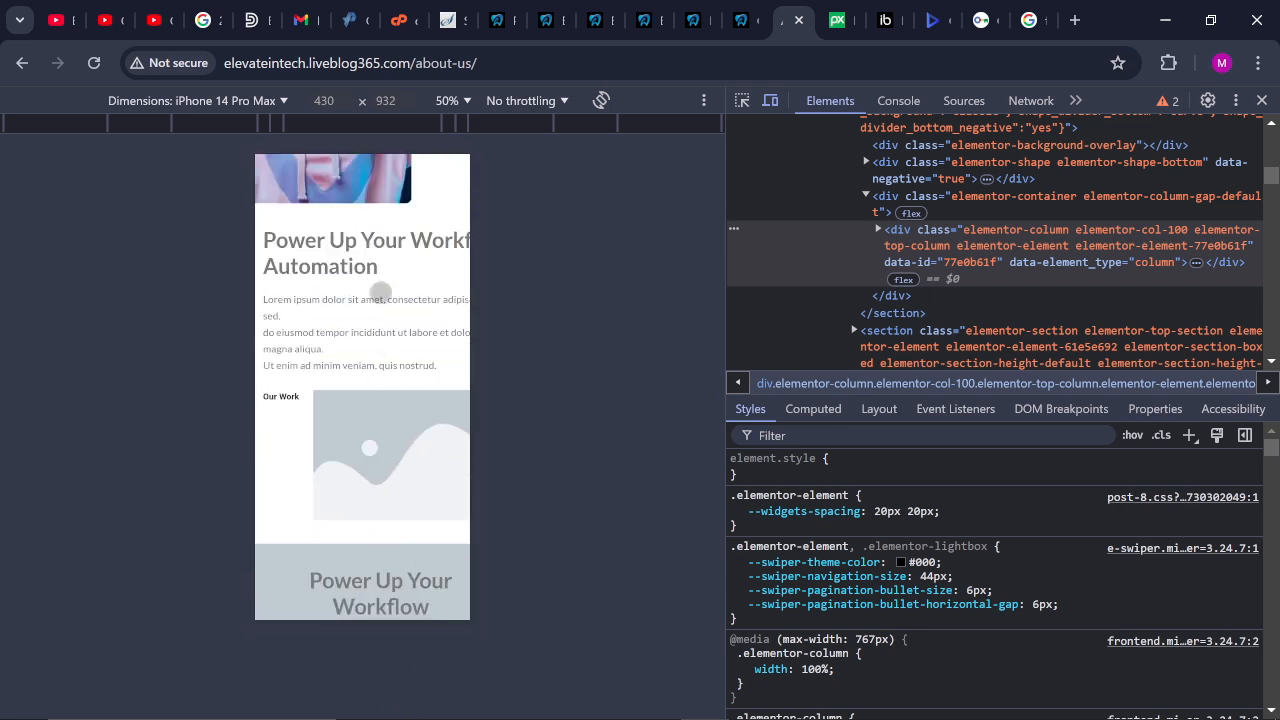
scroll(374, 354, up, 5)
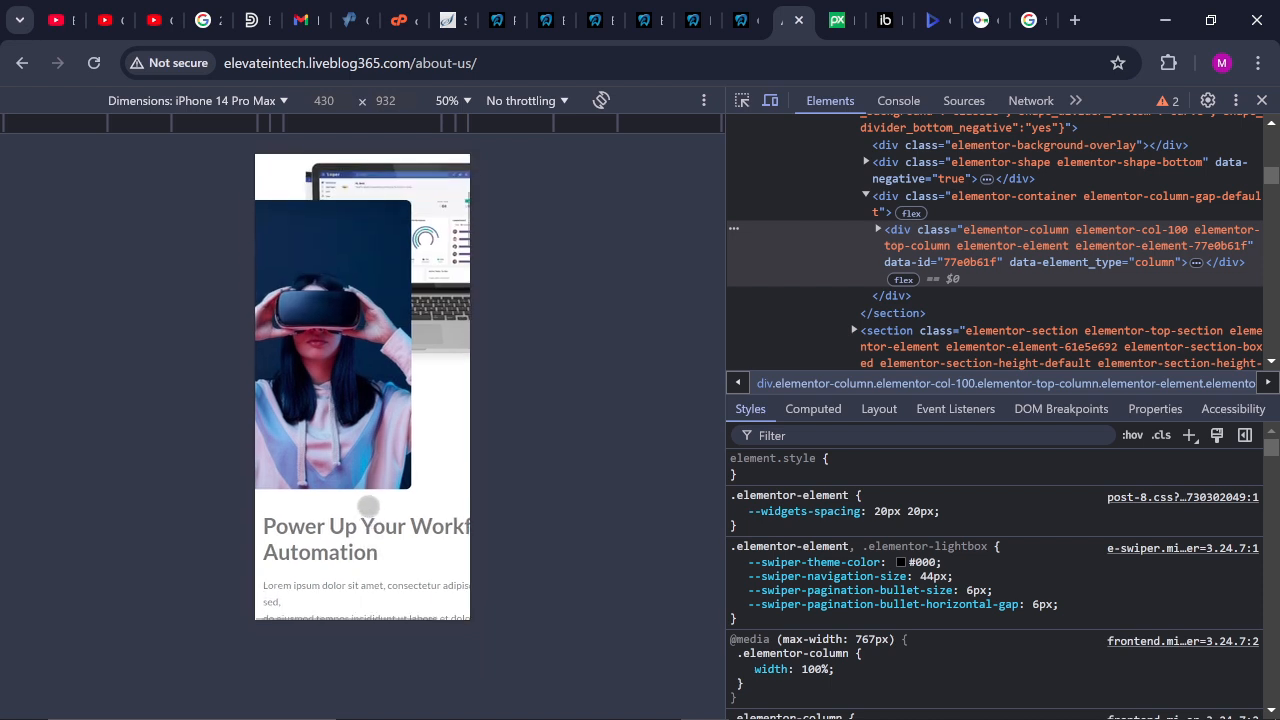
scroll(388, 516, up, 3)
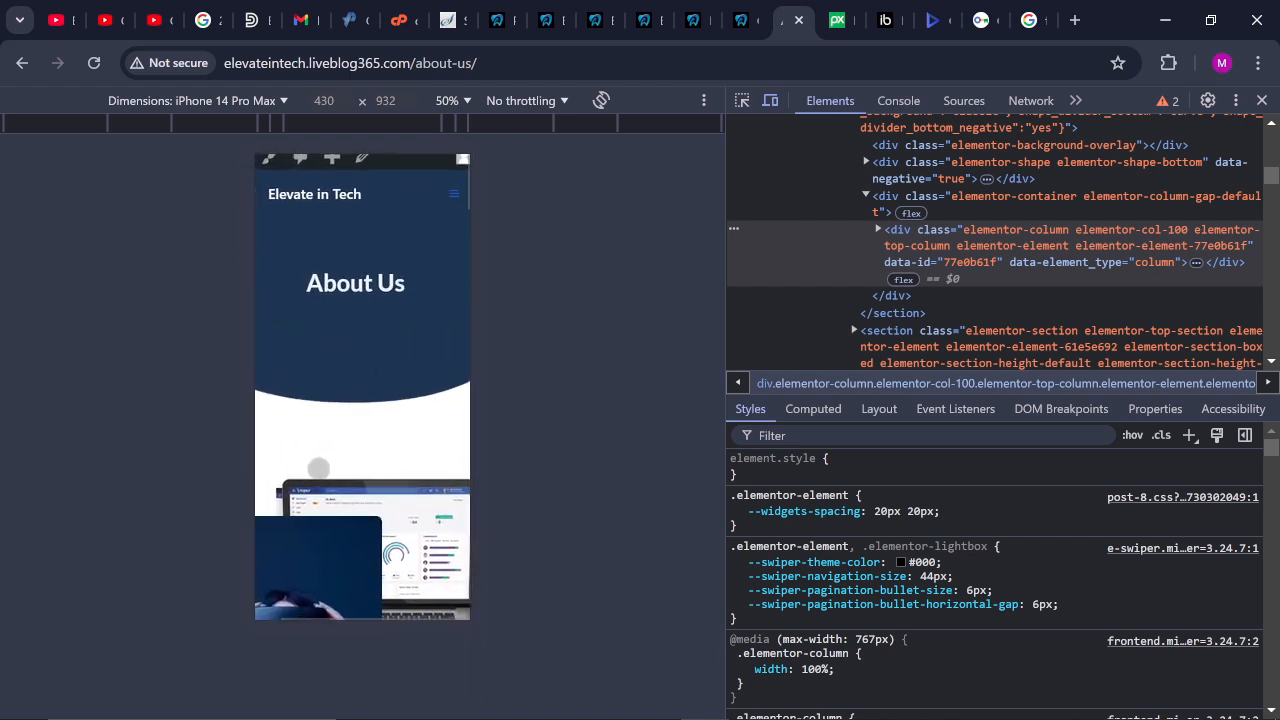
mouse_move(333, 406)
mouse_down()
mouse_move(277, 408)
mouse_move(383, 400)
mouse_move(259, 424)
mouse_move(338, 387)
mouse_up()
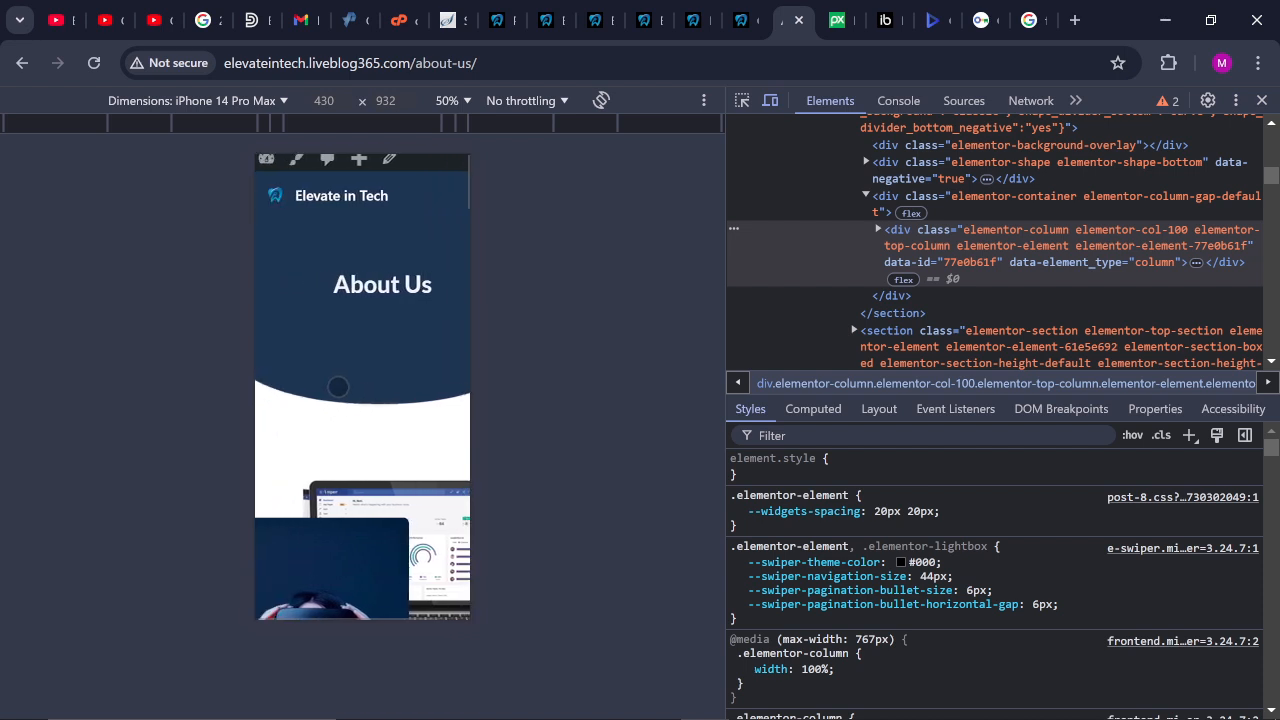
Switch the device preview to iPhone SE and review how the hero and overlapping images fit
click(270, 100)
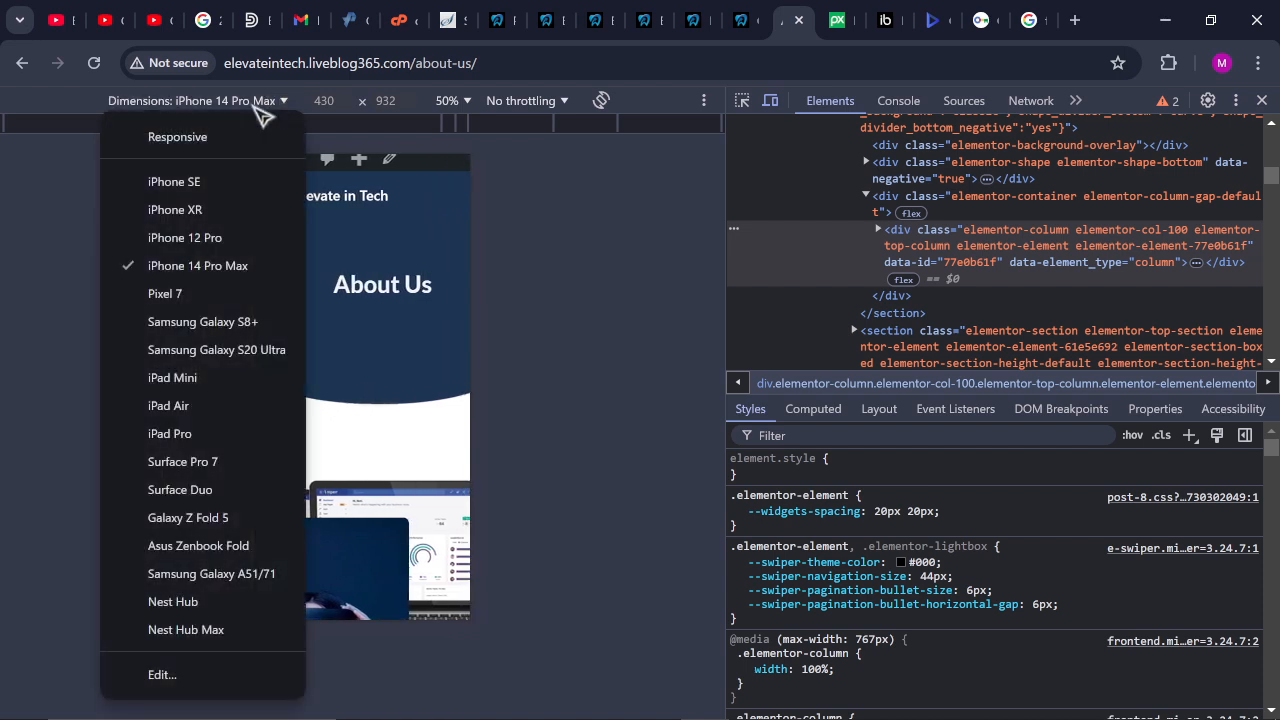
click(172, 178)
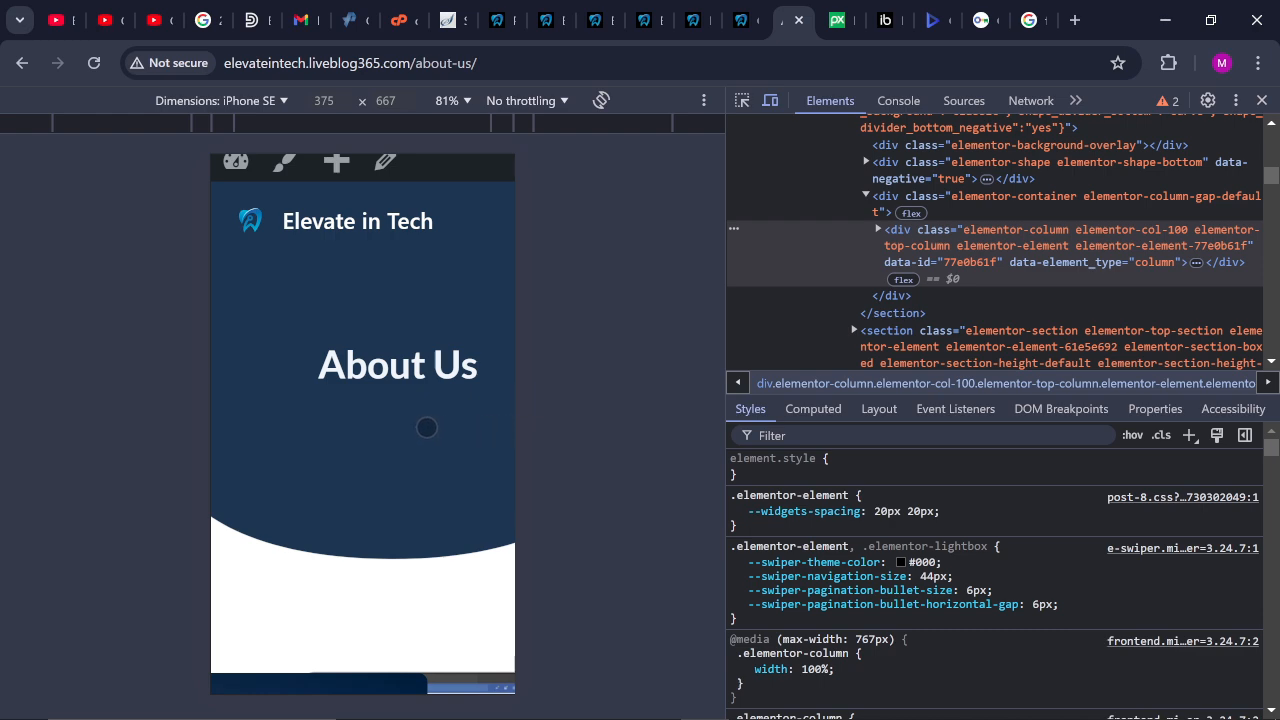
drag(426, 427, 432, 34)
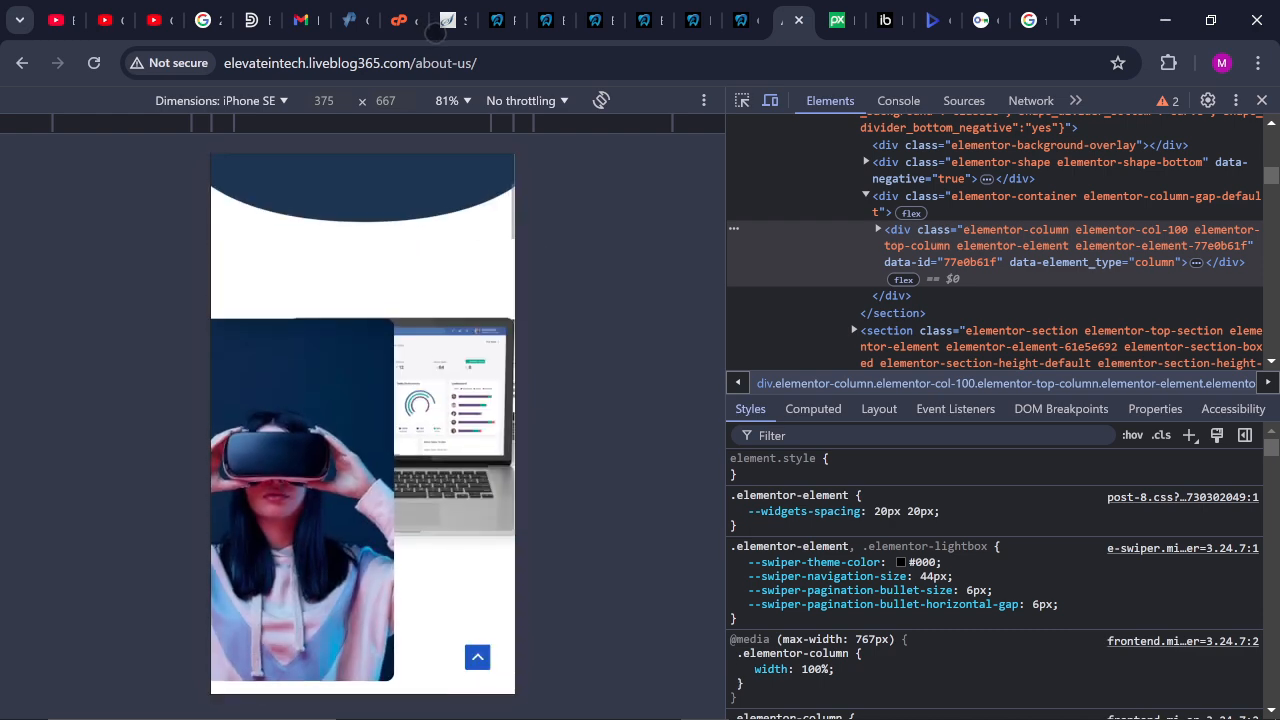
scroll(282, 223, up, 2)
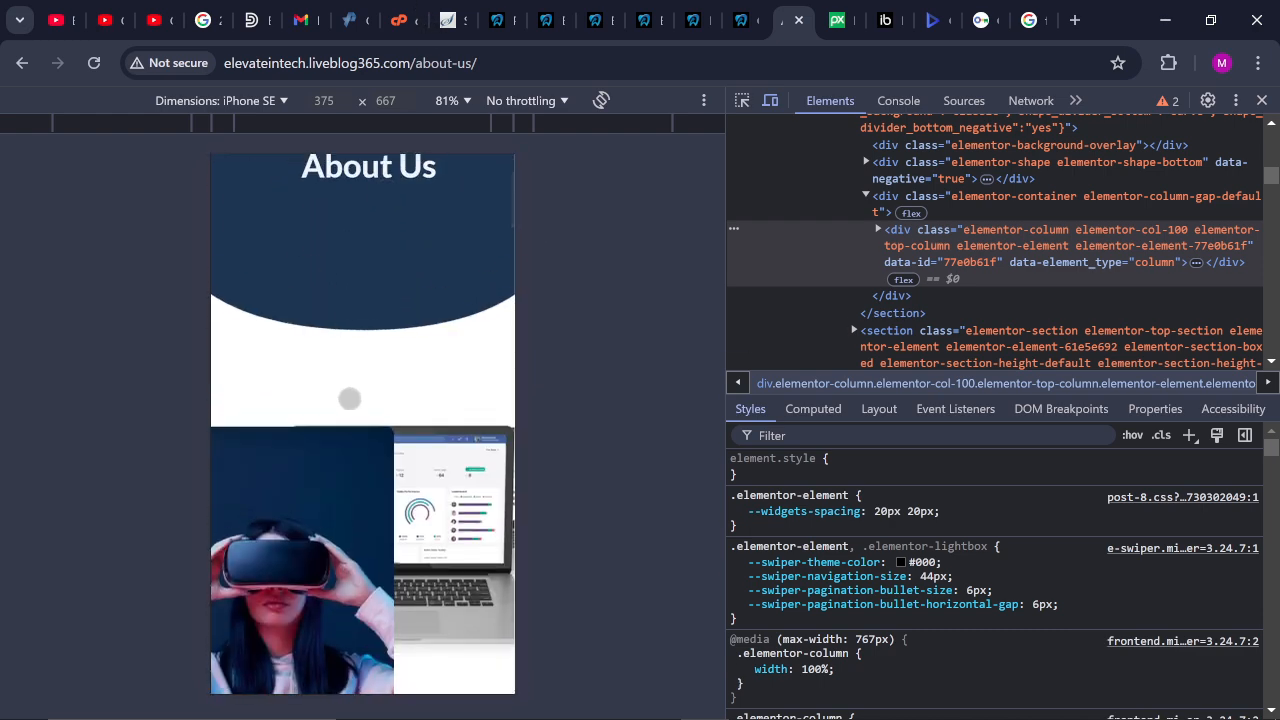
scroll(349, 399, down, 4)
scroll(378, 411, up, 6)
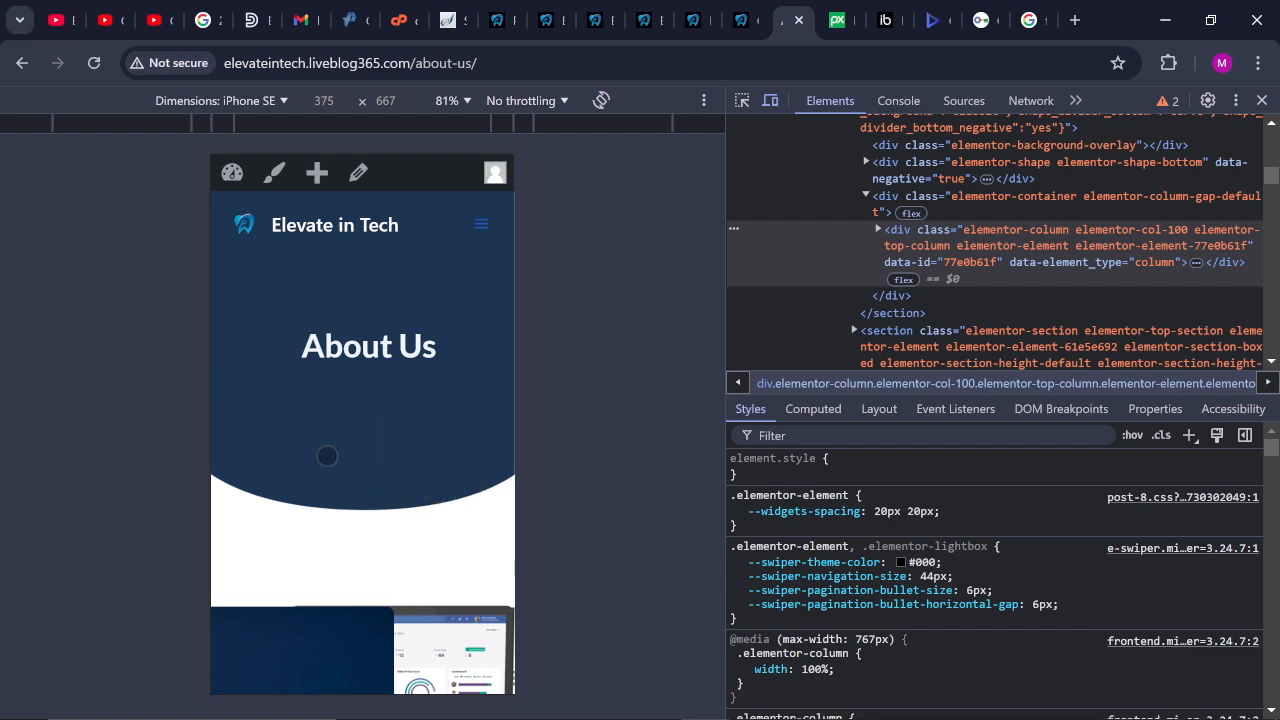
Examine the counters, Our Vision text and Our Work placeholder image at iPhone SE size
scroll(385, 437, down, 10)
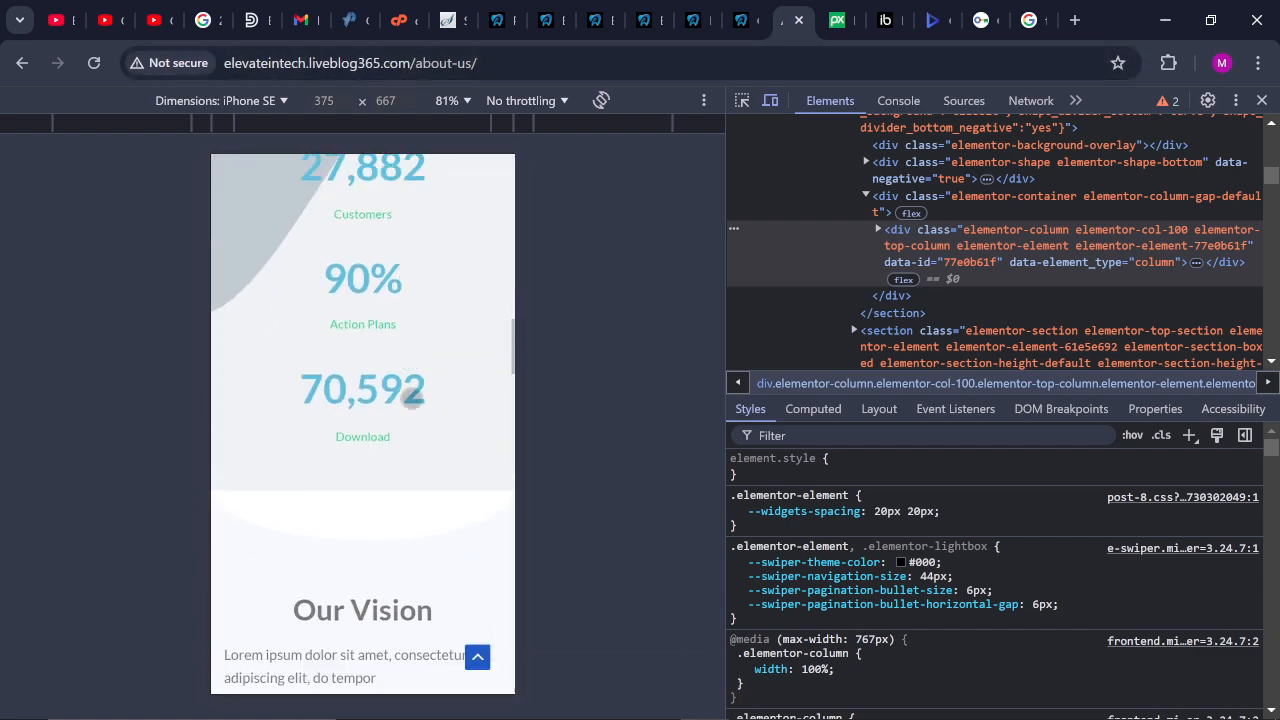
scroll(437, 417, up, 1)
scroll(424, 362, down, 6)
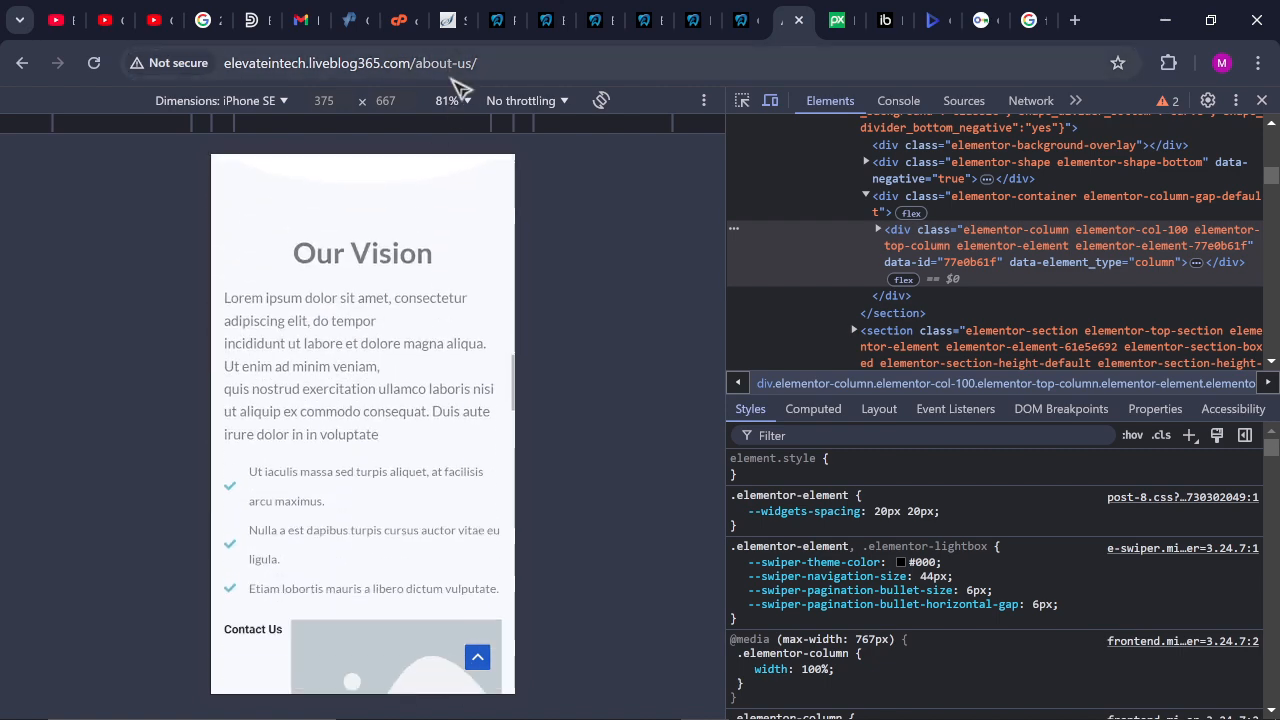
scroll(424, 400, up, 1)
scroll(440, 330, down, 3)
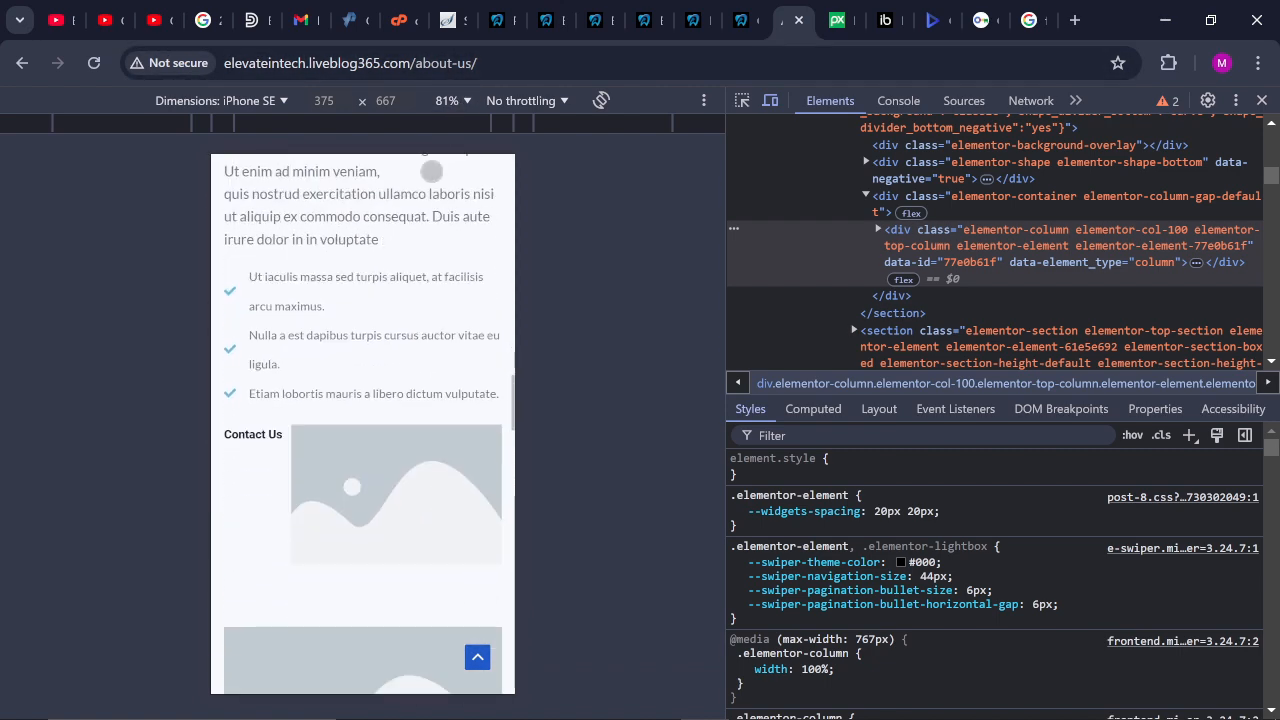
scroll(424, 440, up, 4)
scroll(434, 285, up, 3)
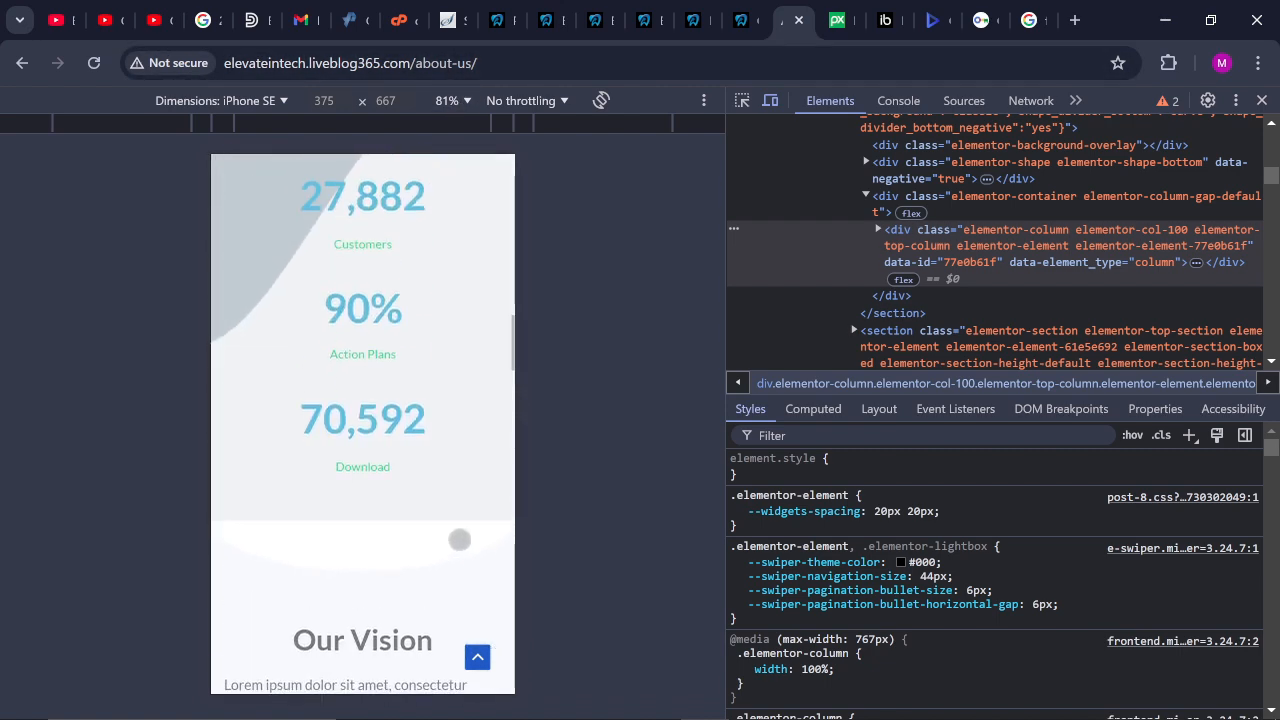
scroll(433, 249, up, 10)
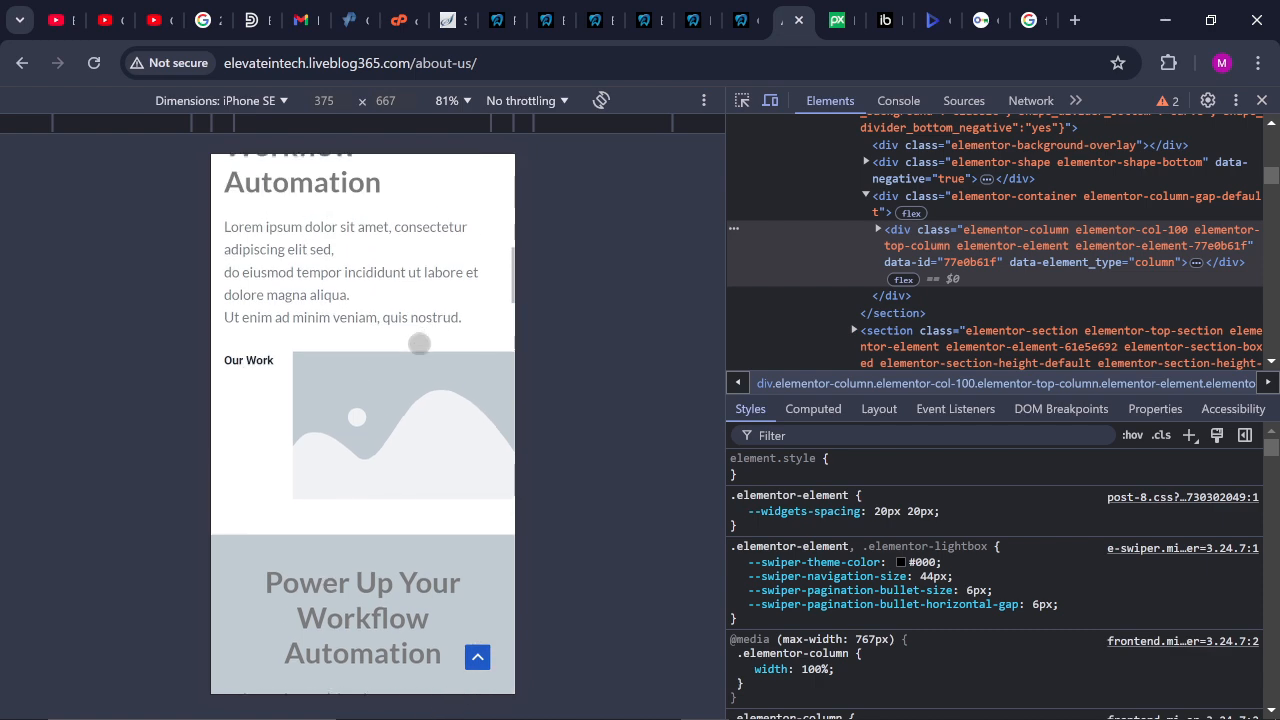
Close the developer tools and go back up to the hero in the desktop view of the About us page
click(1262, 101)
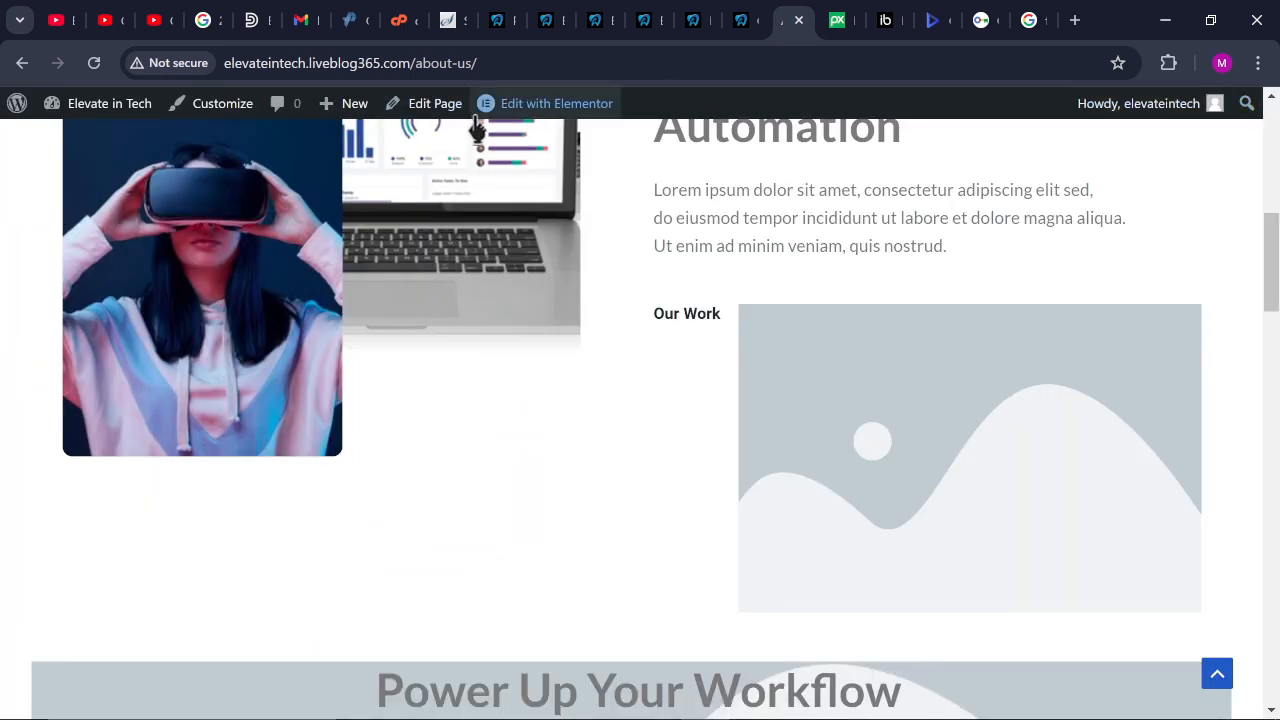
click(1271, 150)
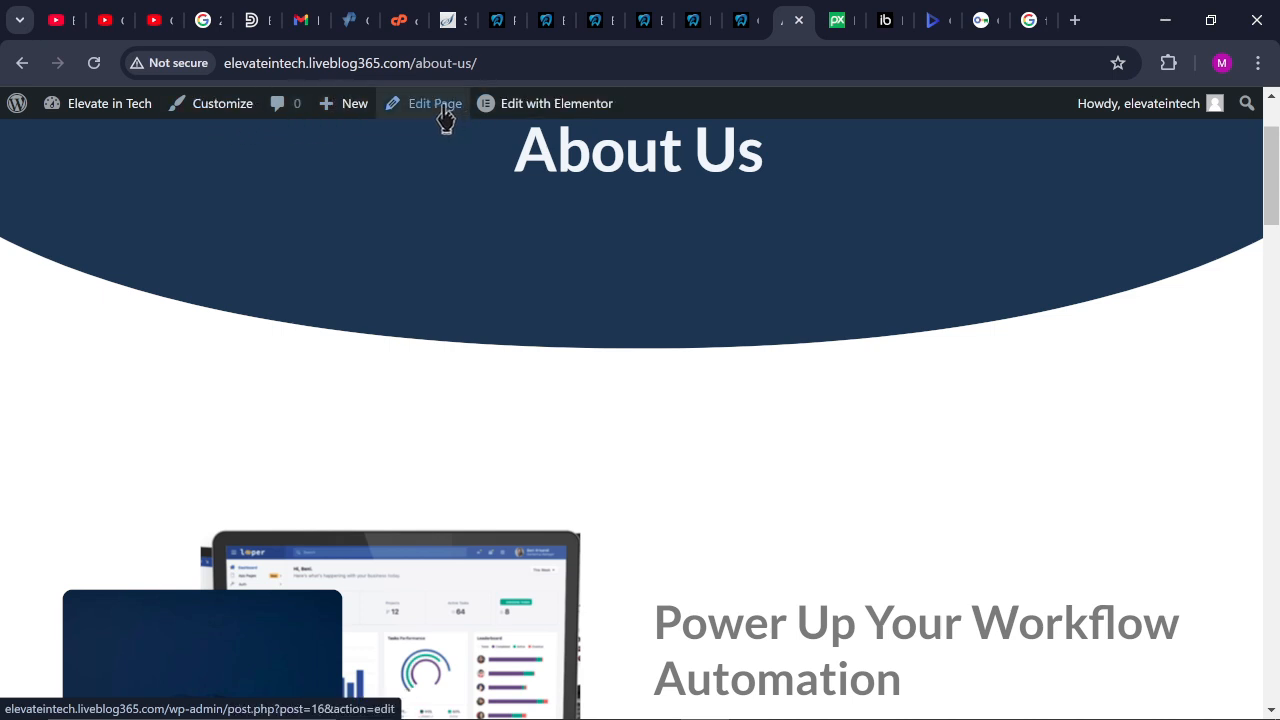
mouse_move(521, 117)
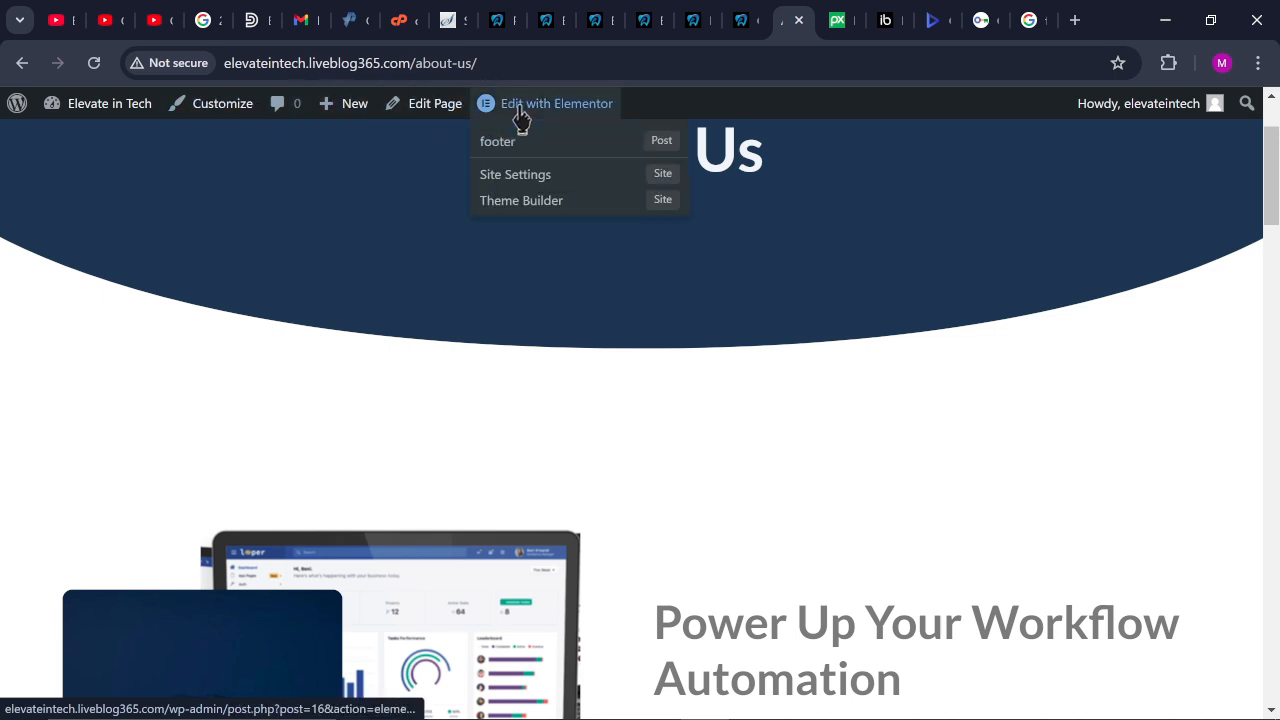
Switch to the WordPress dashboard, open the installed plugins and review the list down to WP-Optimize
click(505, 20)
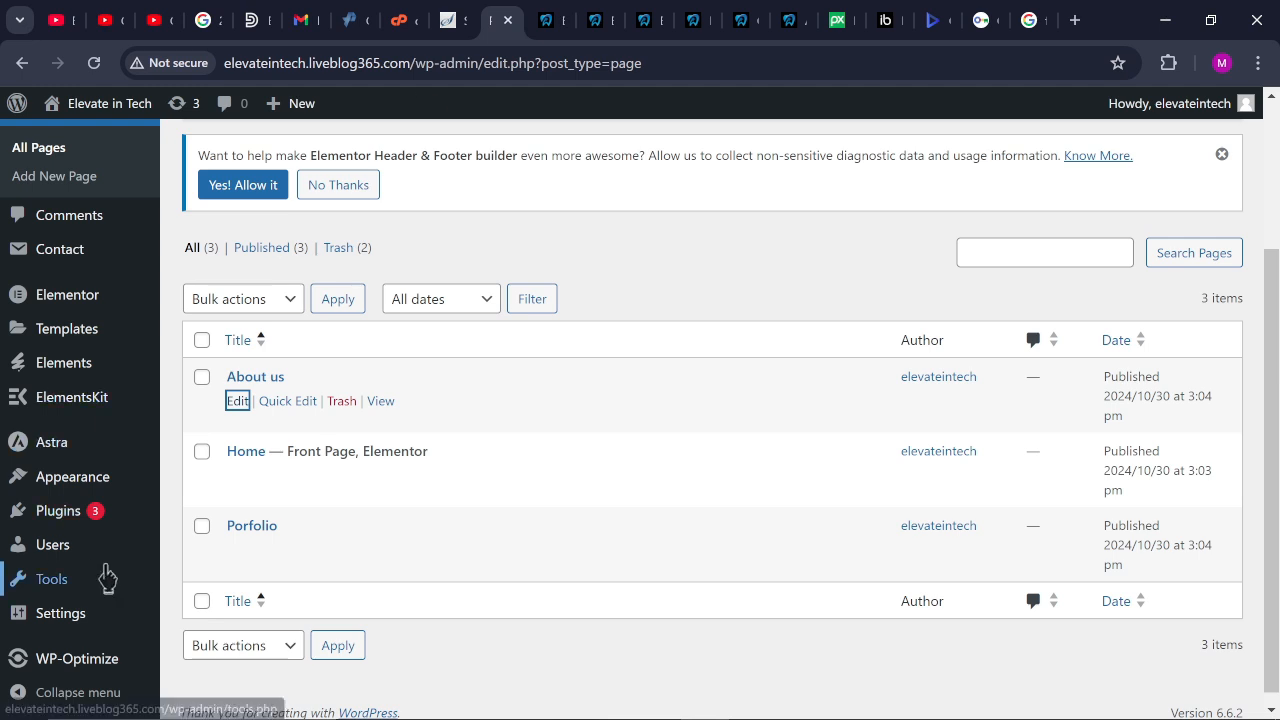
mouse_move(76, 512)
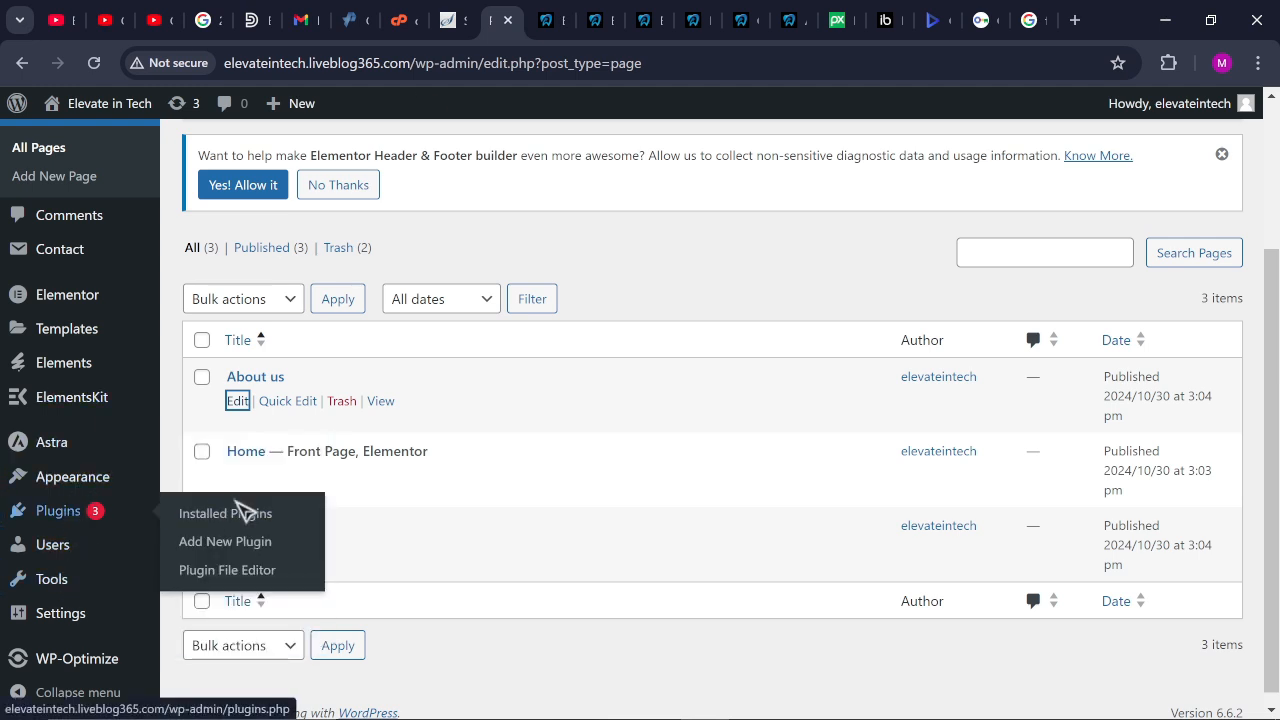
click(240, 513)
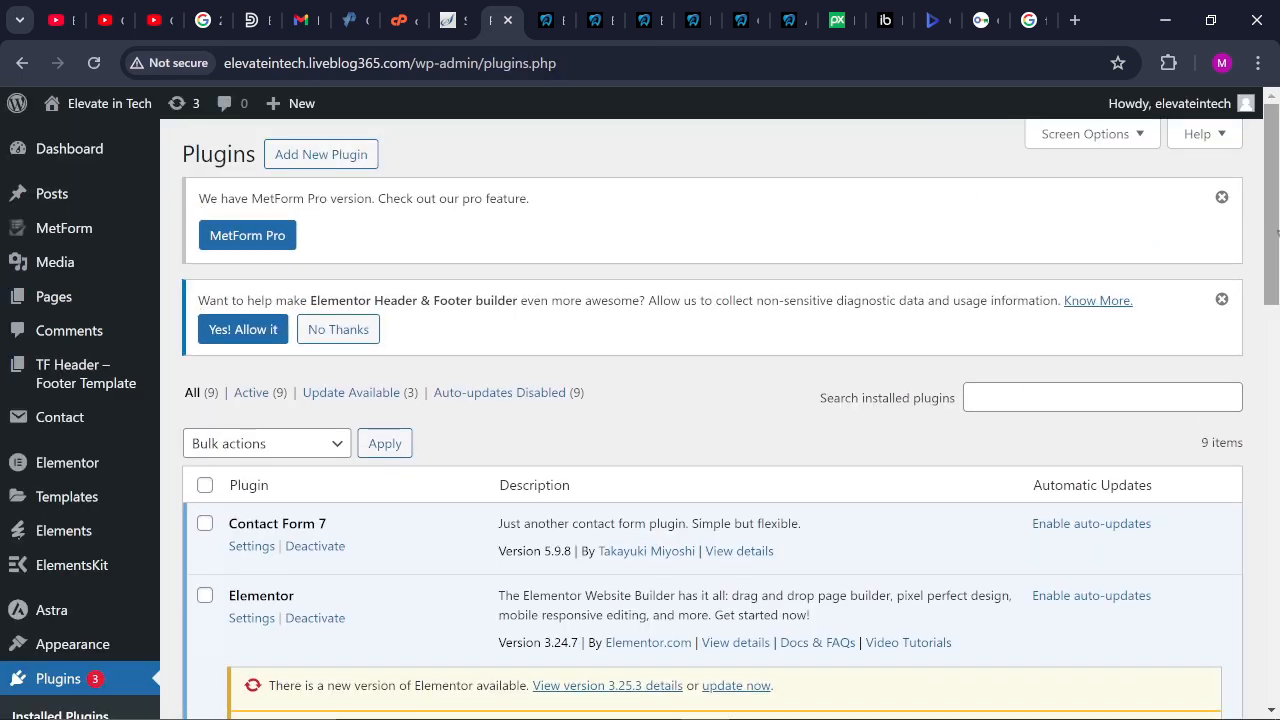
drag(1270, 246, 1250, 617)
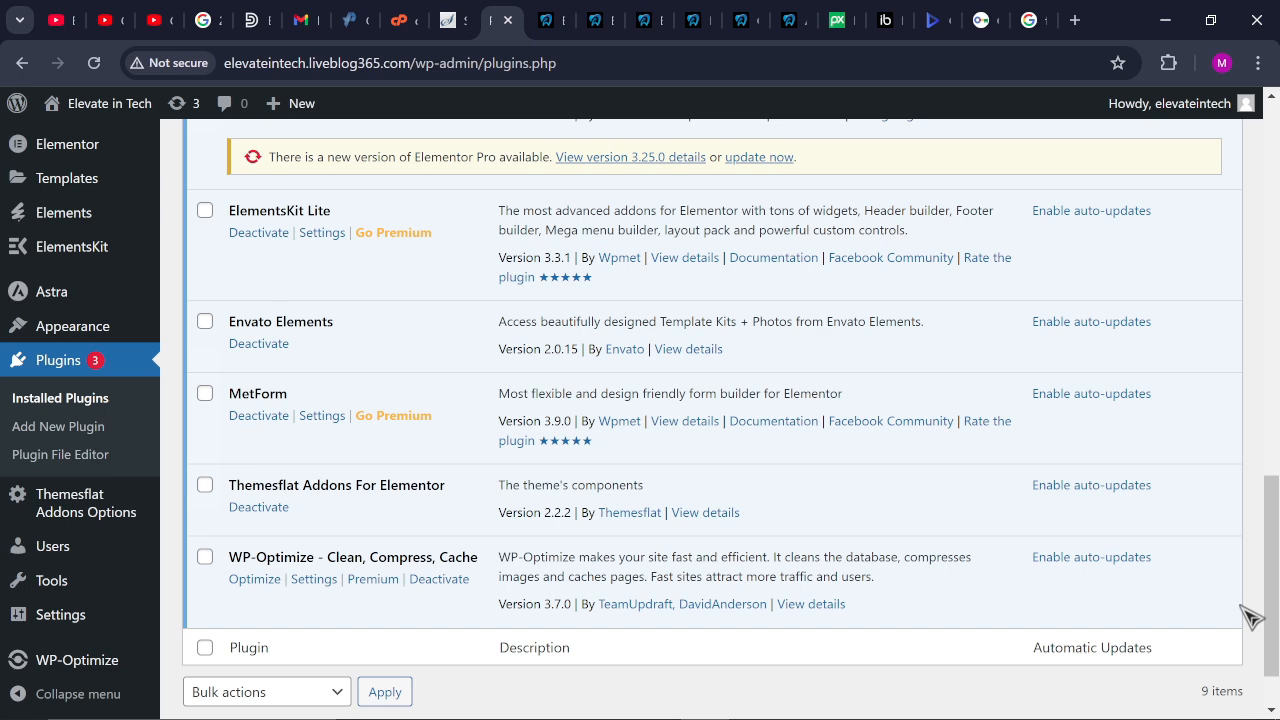
Enable page caching in the WP-Optimize plugin's cache settings and save the changes
click(255, 580)
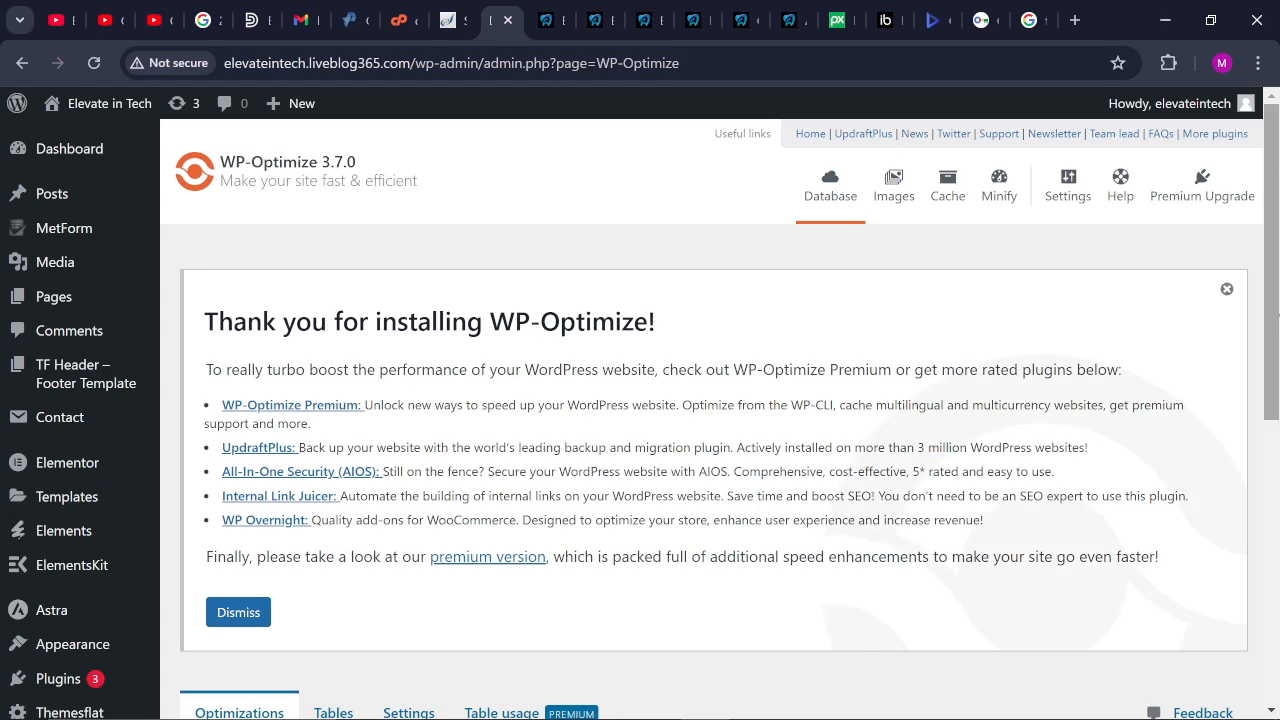
scroll(1128, 253, down, 1)
click(945, 185)
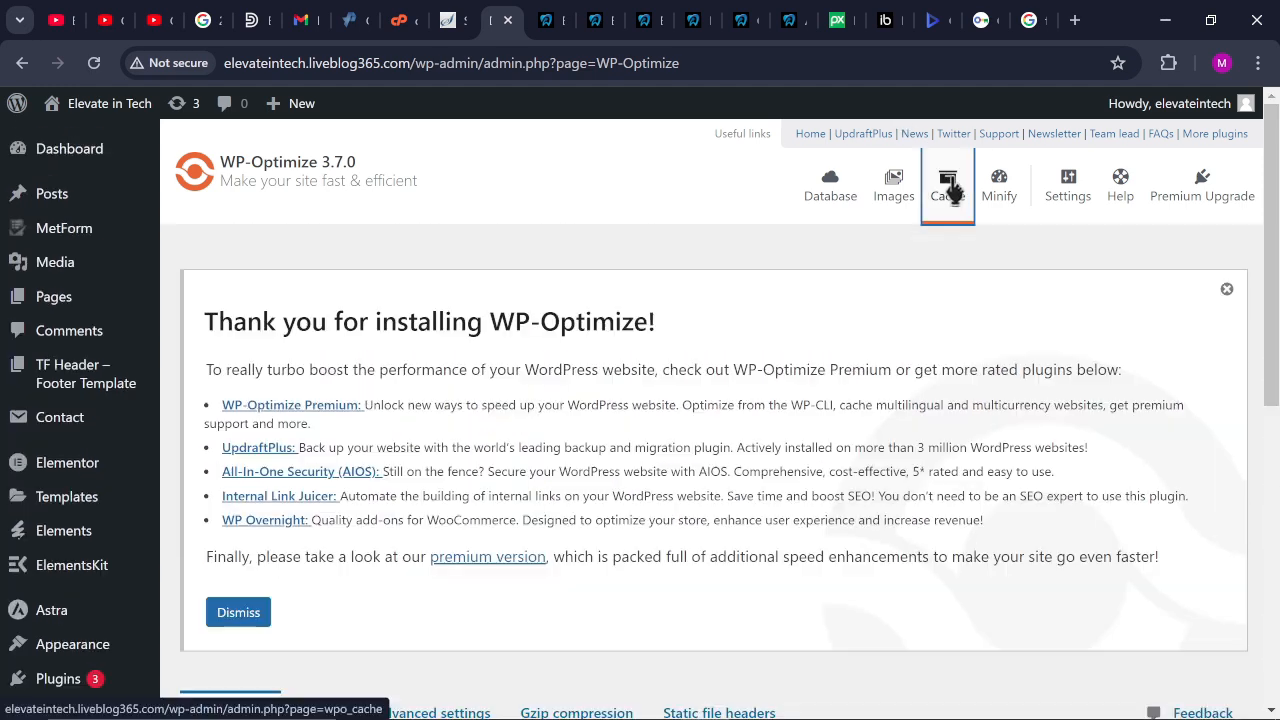
scroll(1272, 400, down, 5)
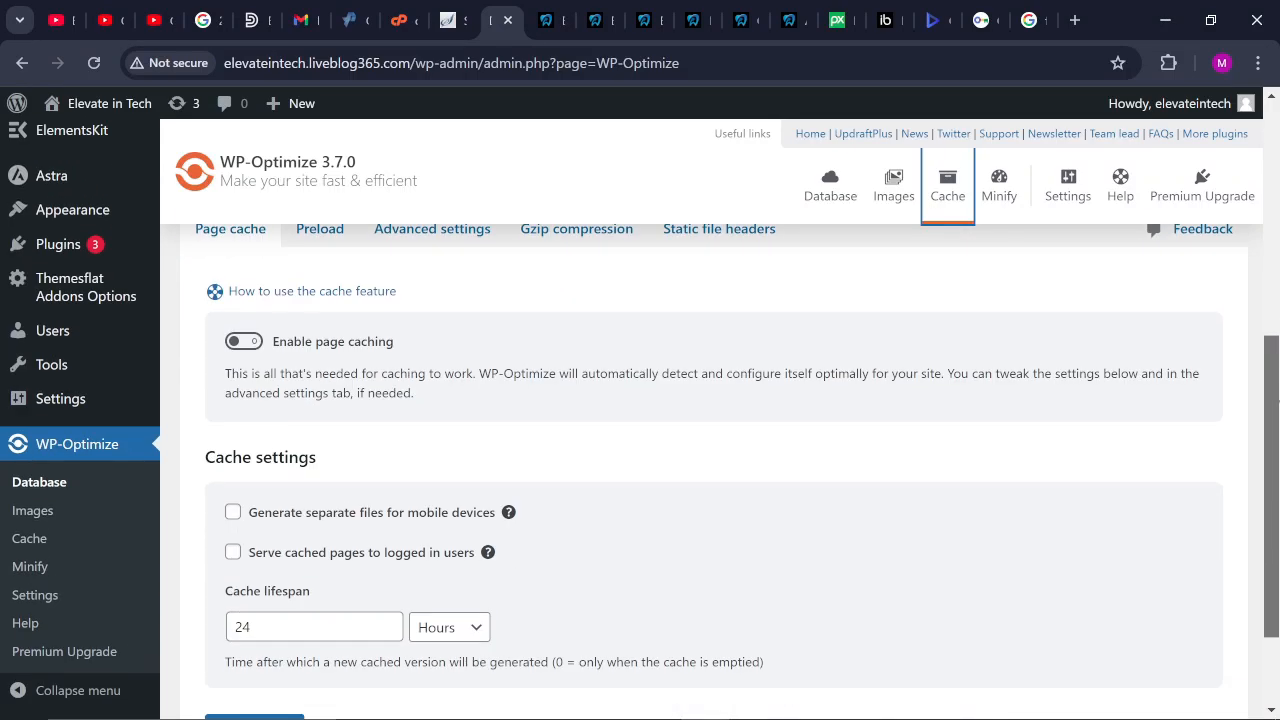
scroll(884, 330, up, 1)
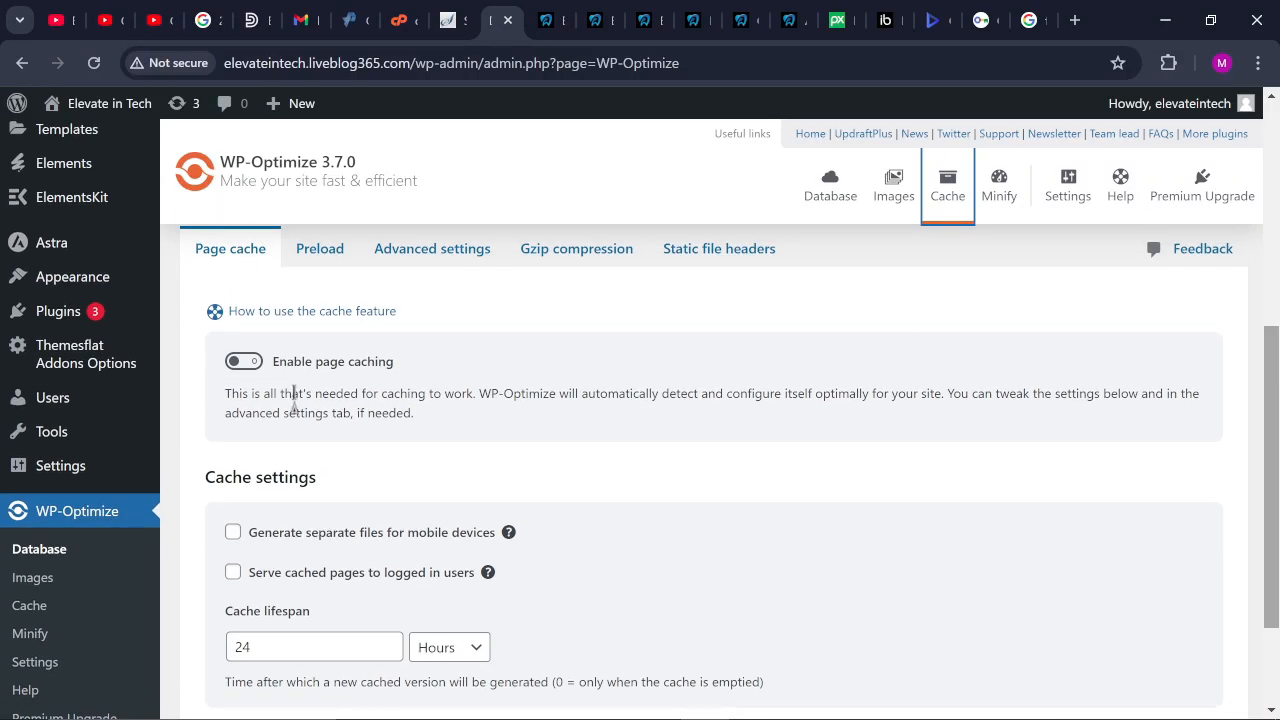
click(244, 361)
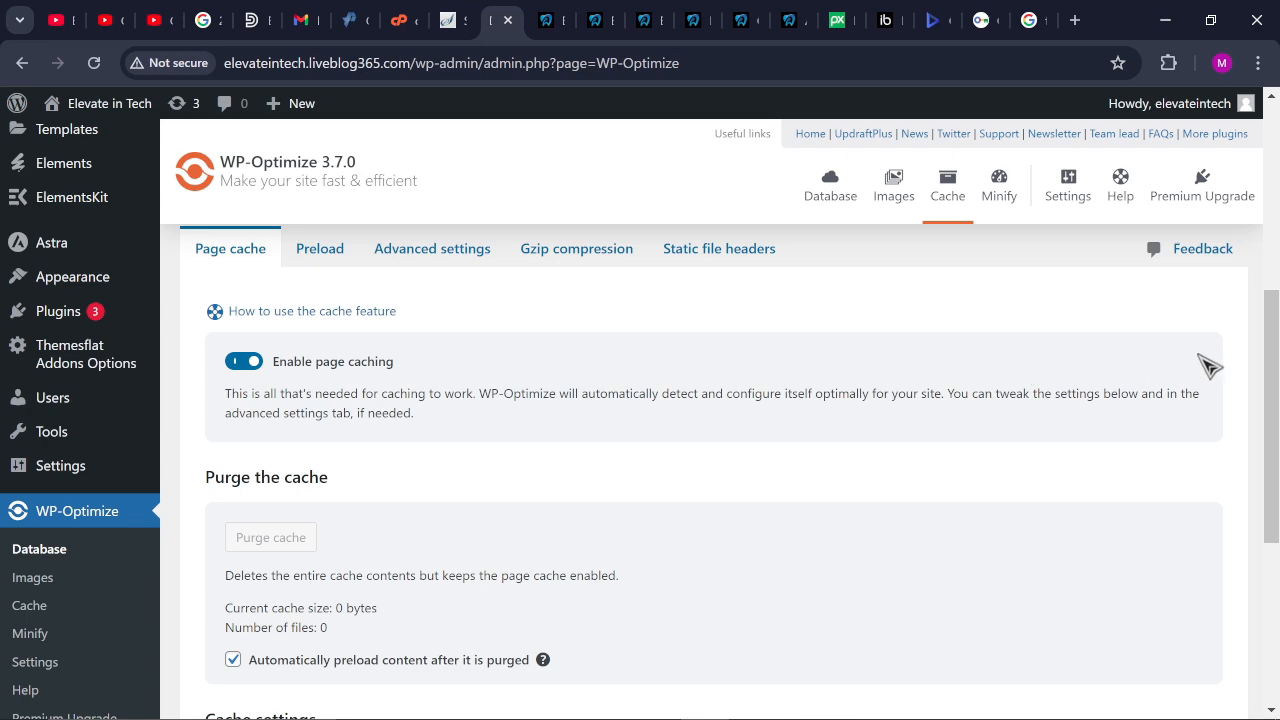
drag(1277, 358, 1260, 529)
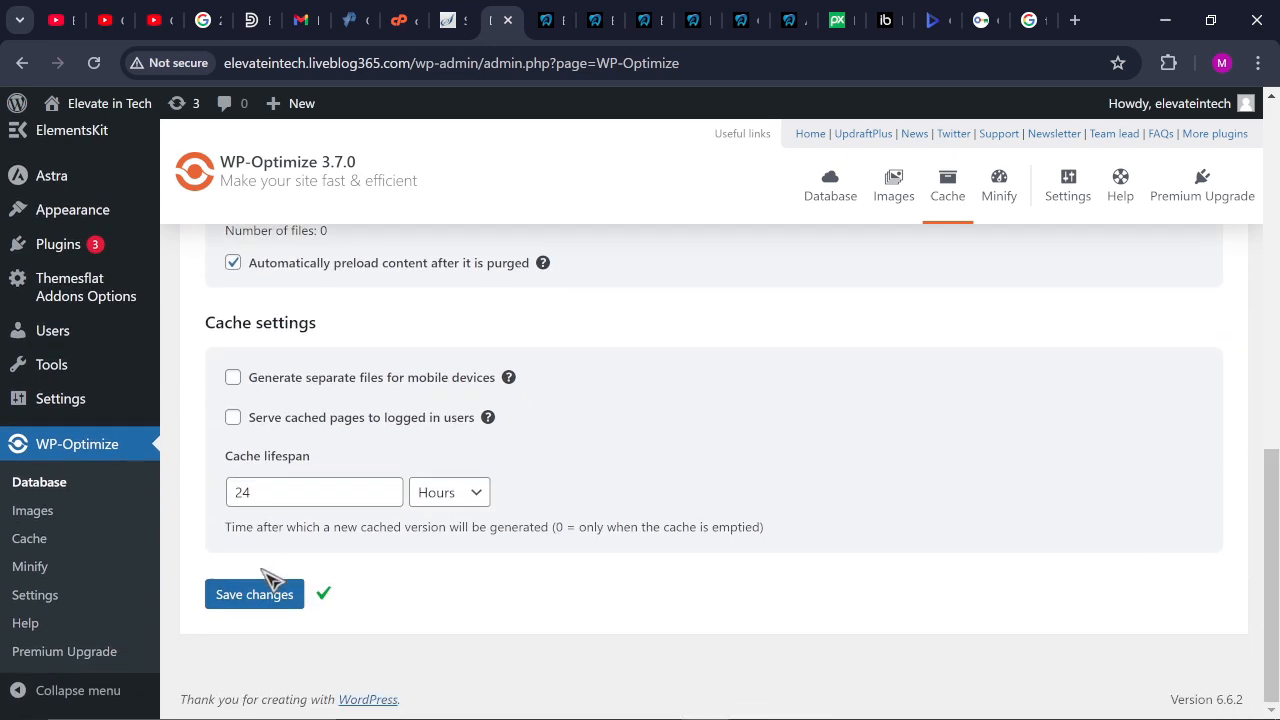
click(240, 596)
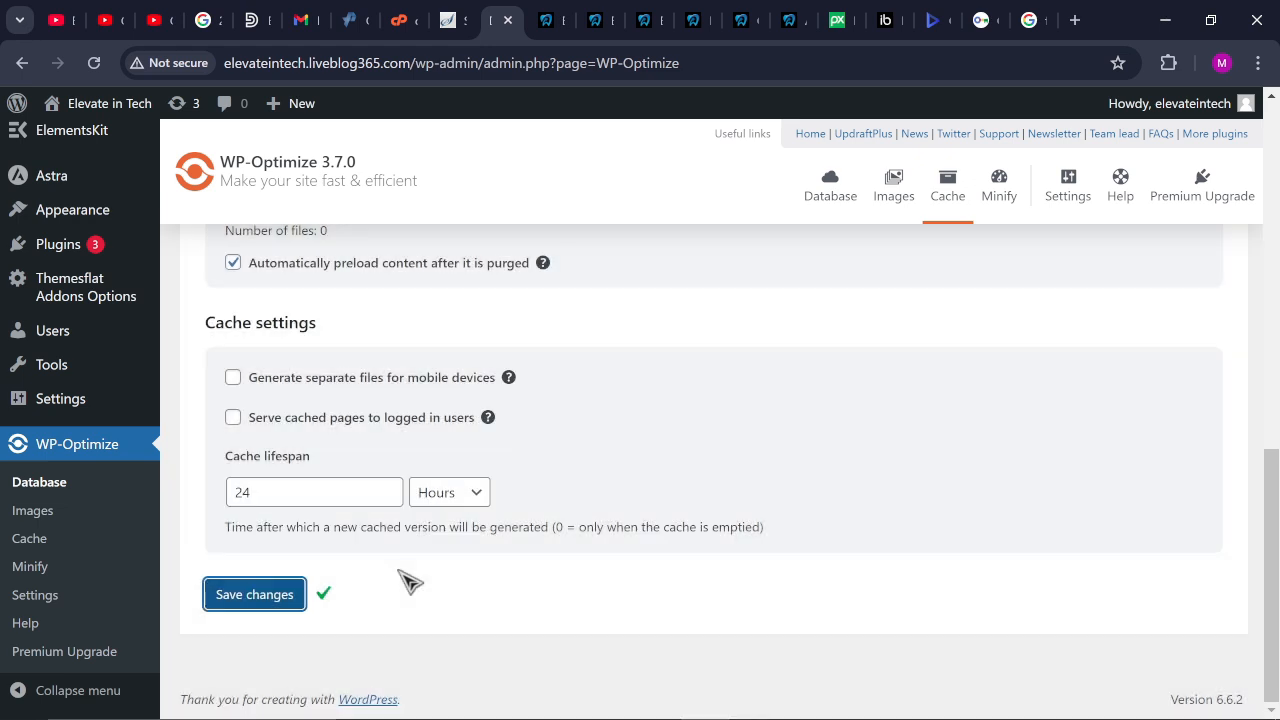
click(233, 379)
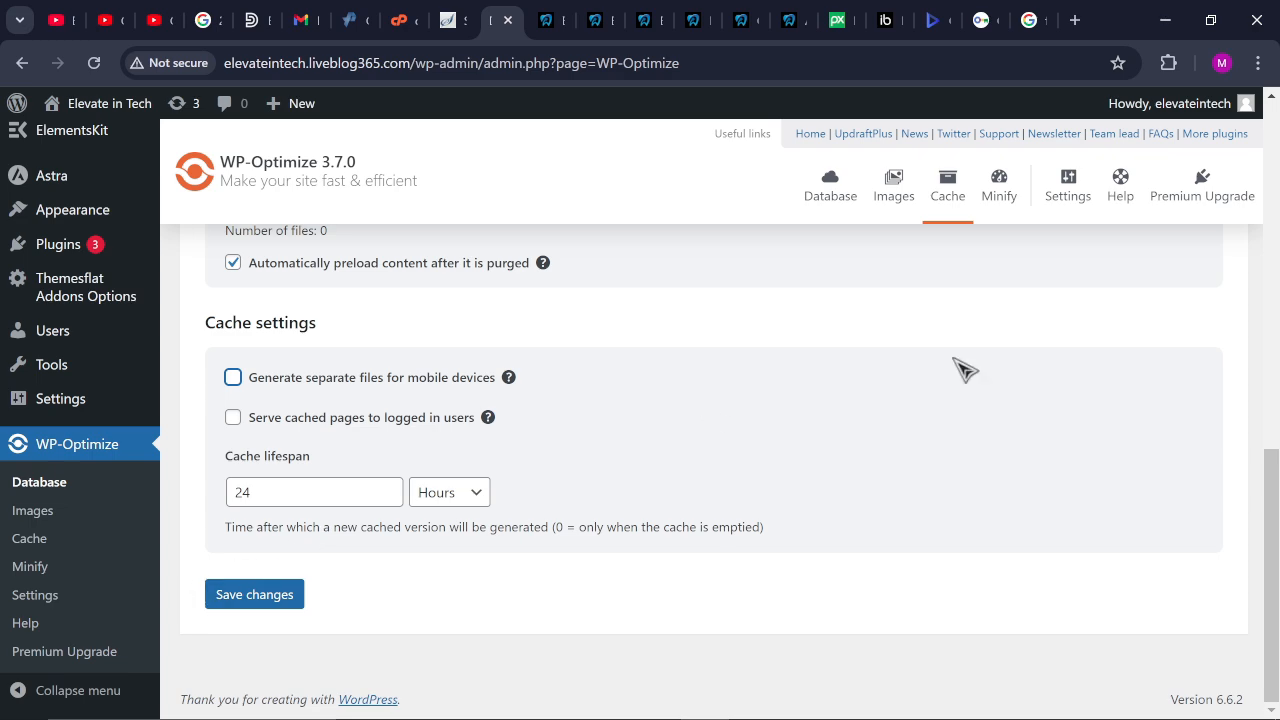
scroll(1262, 181, up, 10)
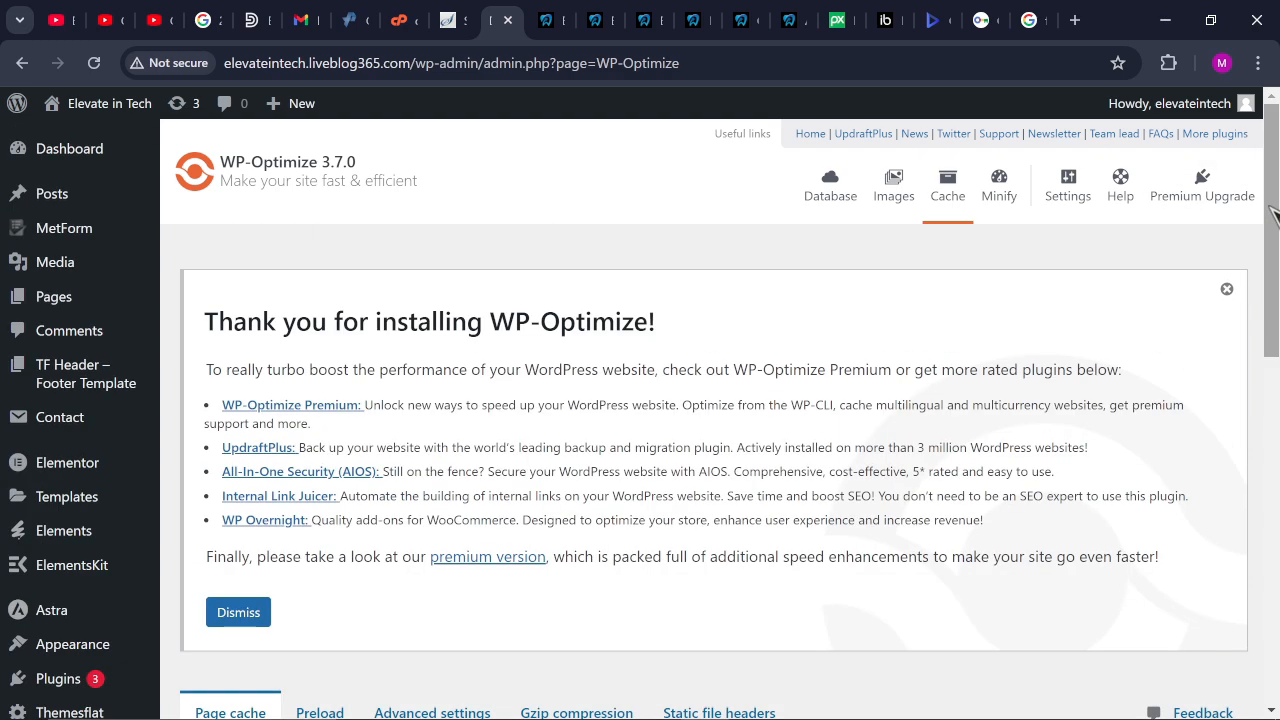
Switch to the live site, open the Home page and review it from the hero through the Why us section
click(704, 22)
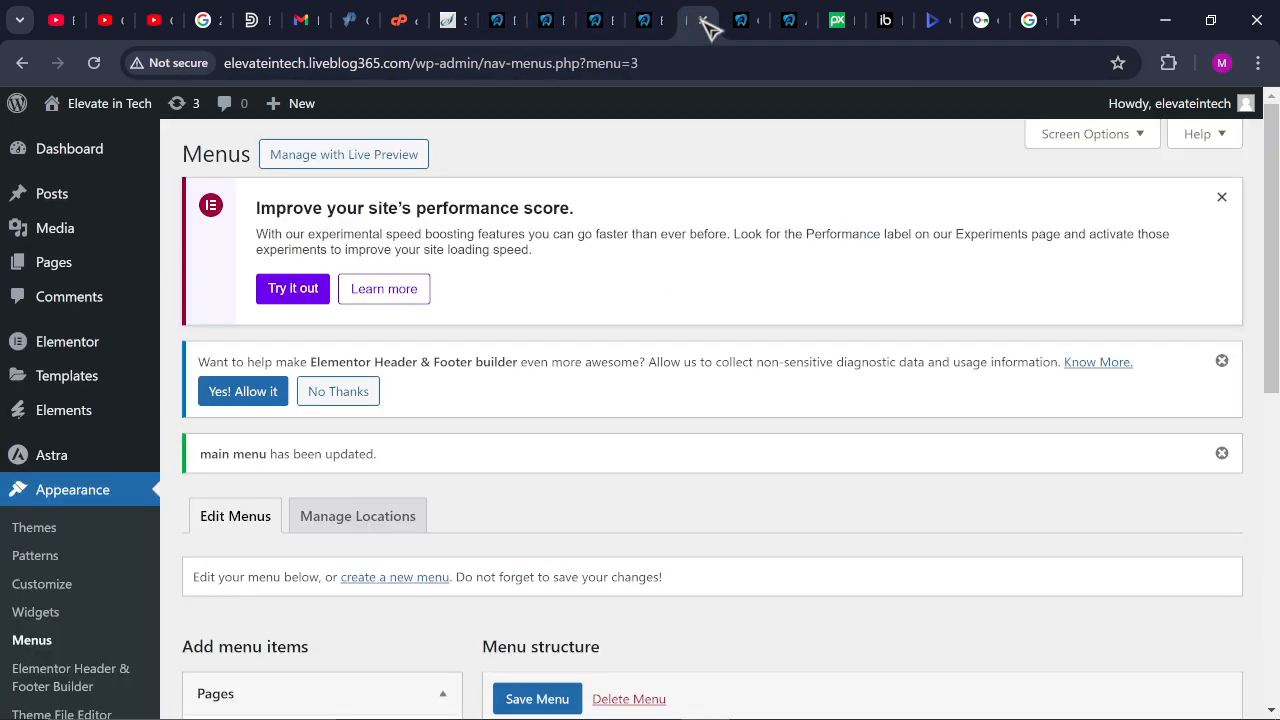
click(768, 30)
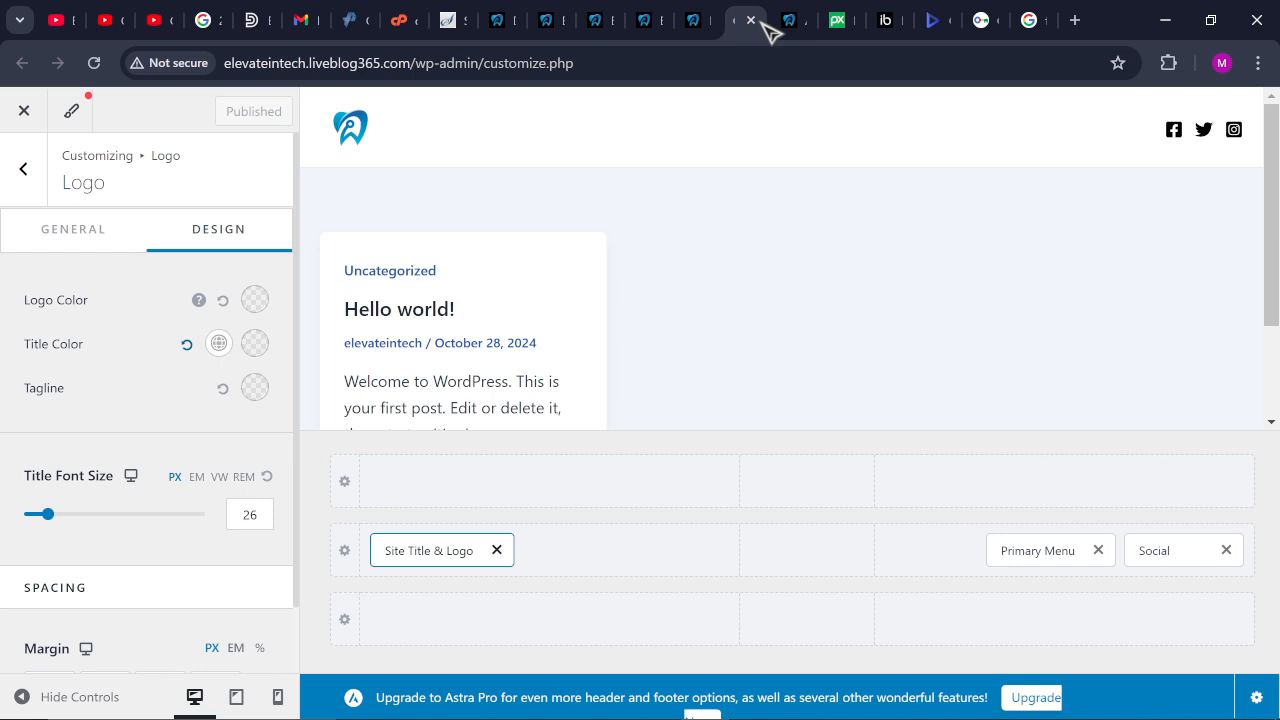
click(797, 28)
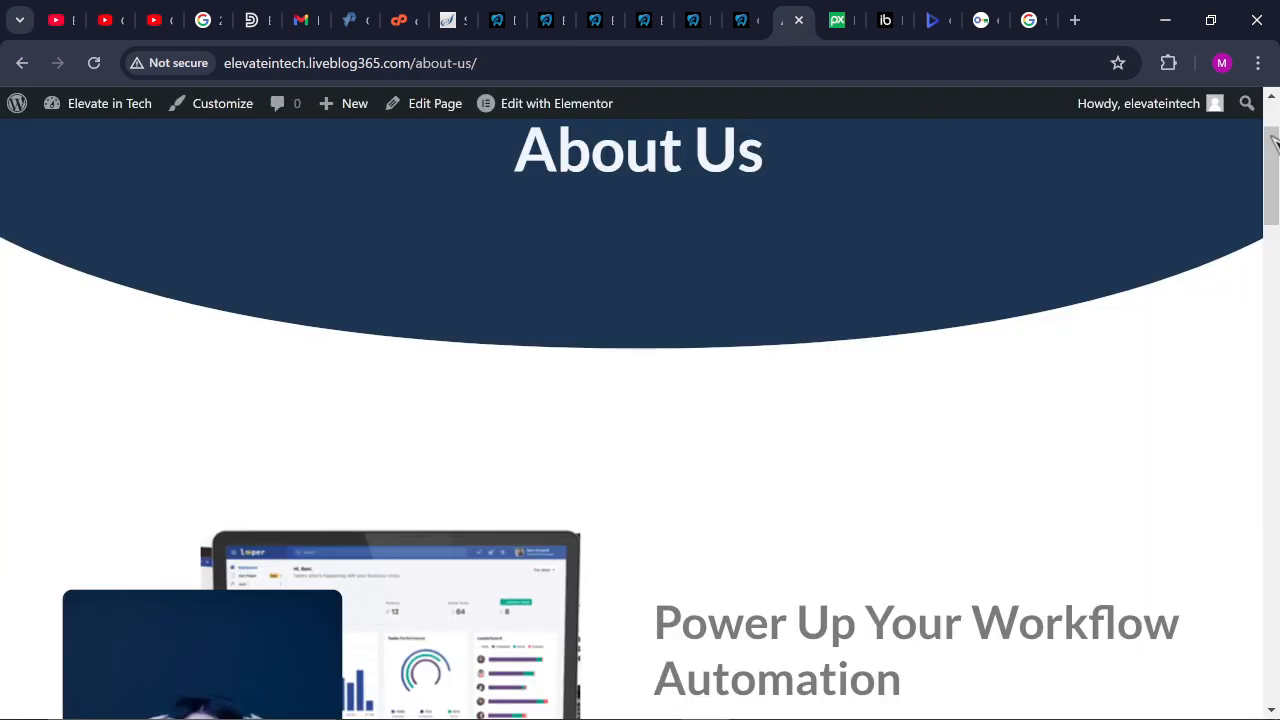
scroll(1273, 143, up, 2)
click(915, 163)
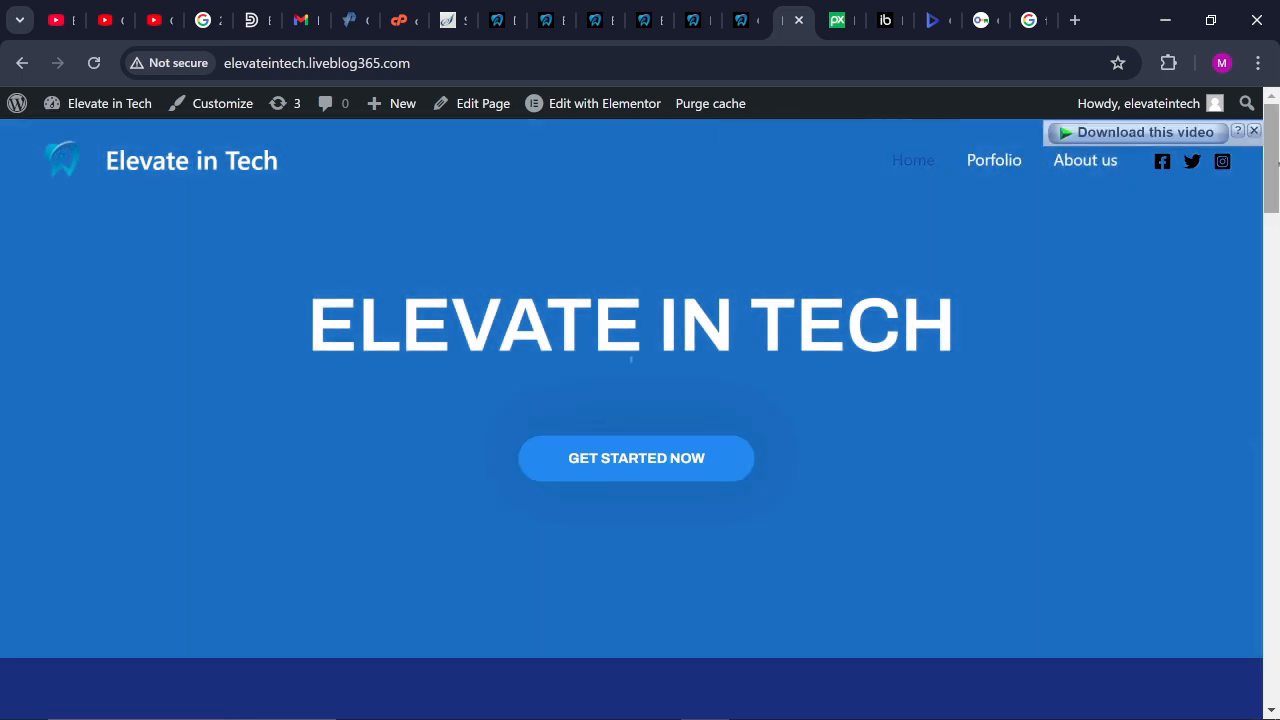
scroll(1258, 576, down, 15)
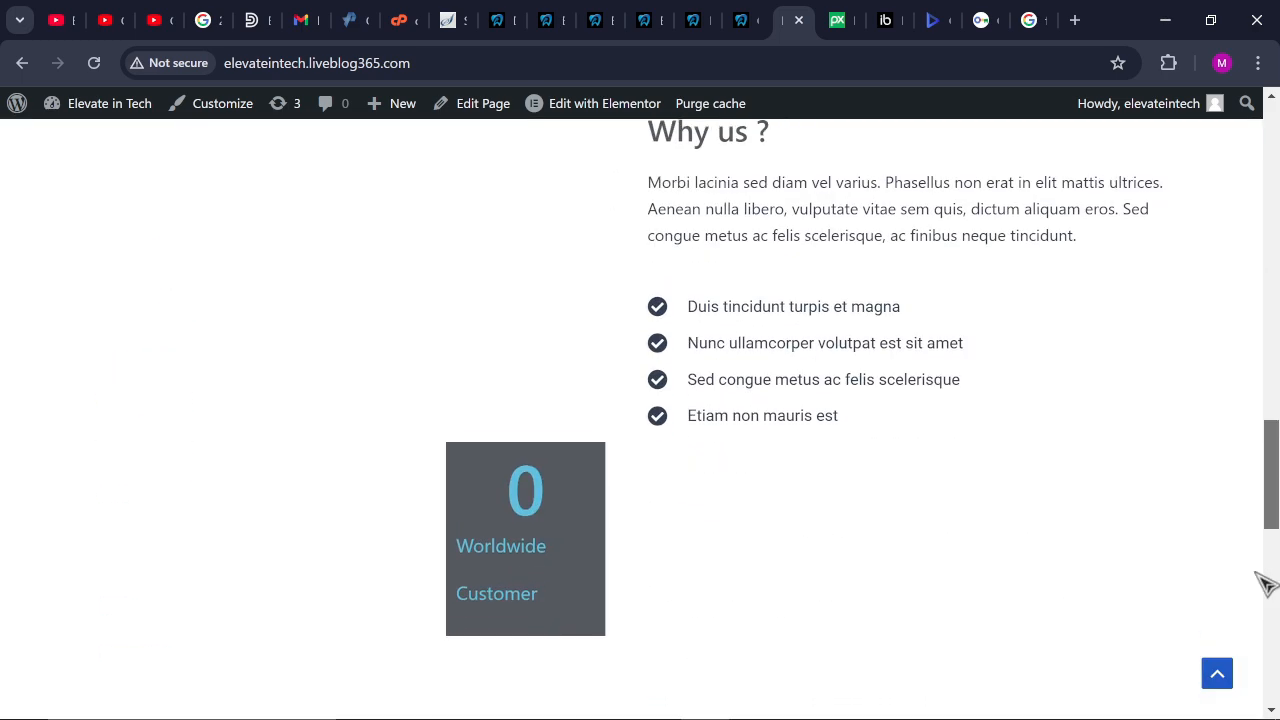
drag(1266, 585, 1277, 128)
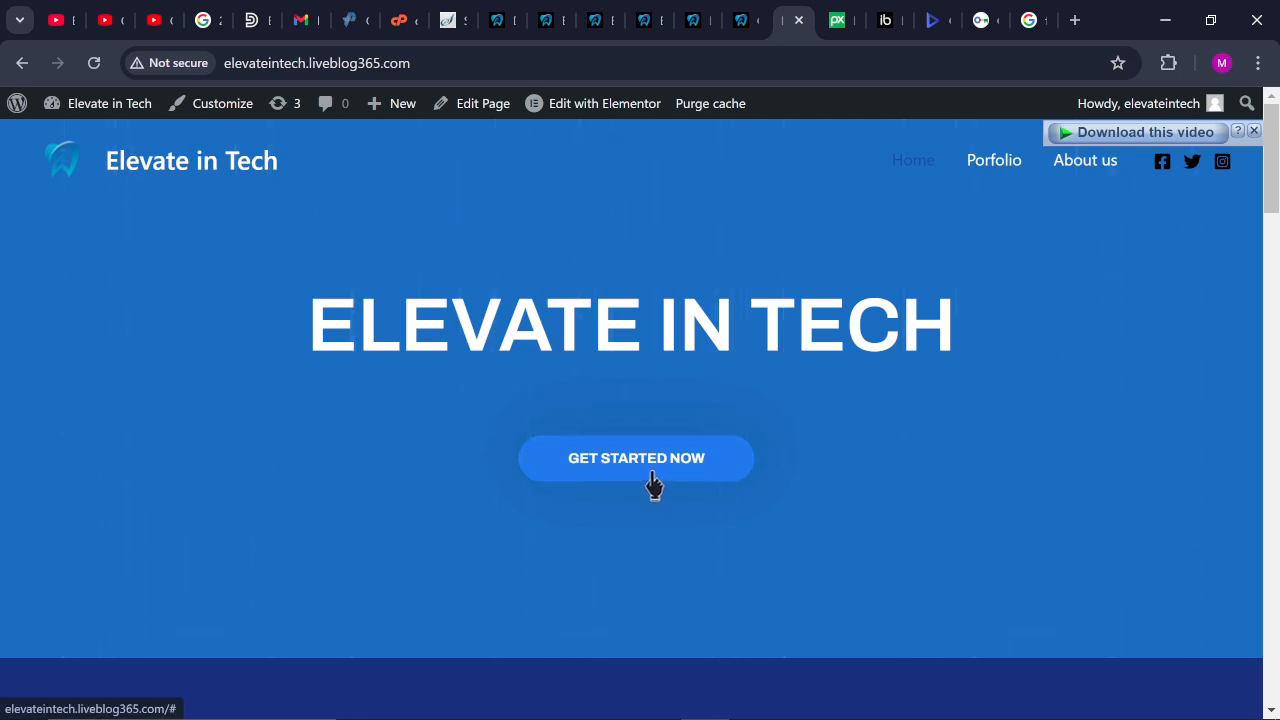
Open the live About us page and copy its full web address
click(1097, 178)
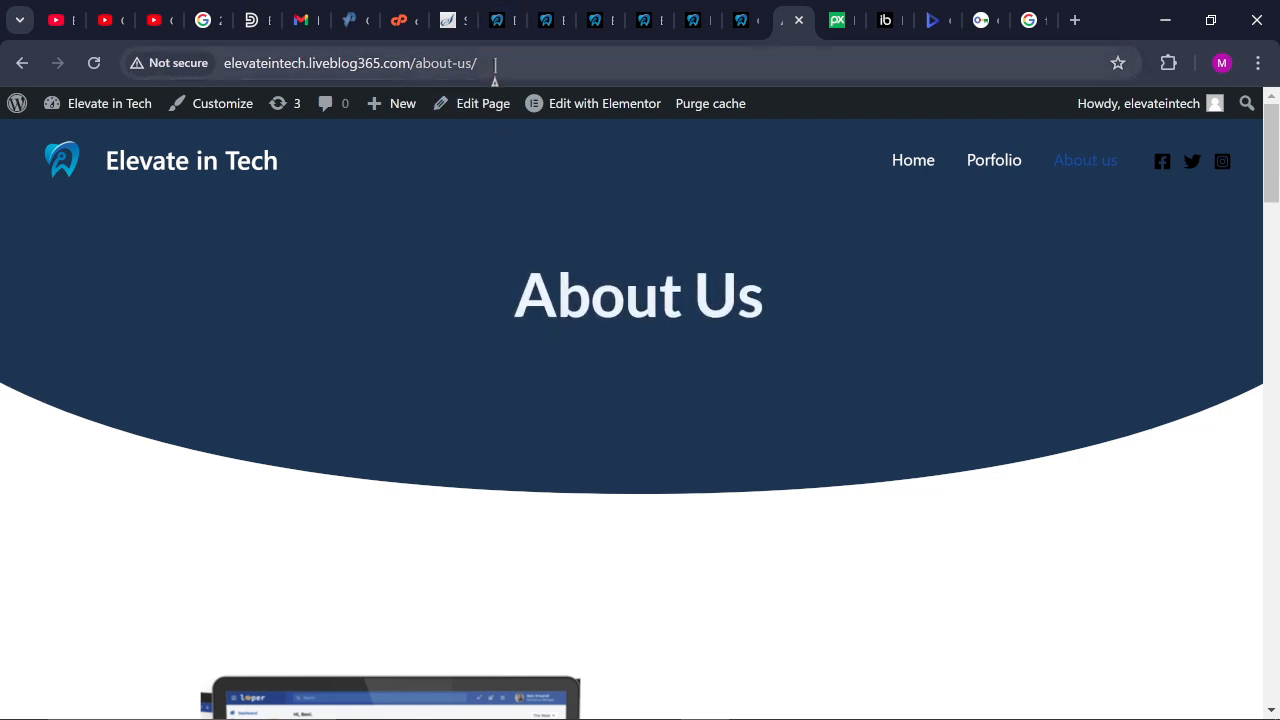
drag(494, 74, 205, 84)
right_click(280, 57)
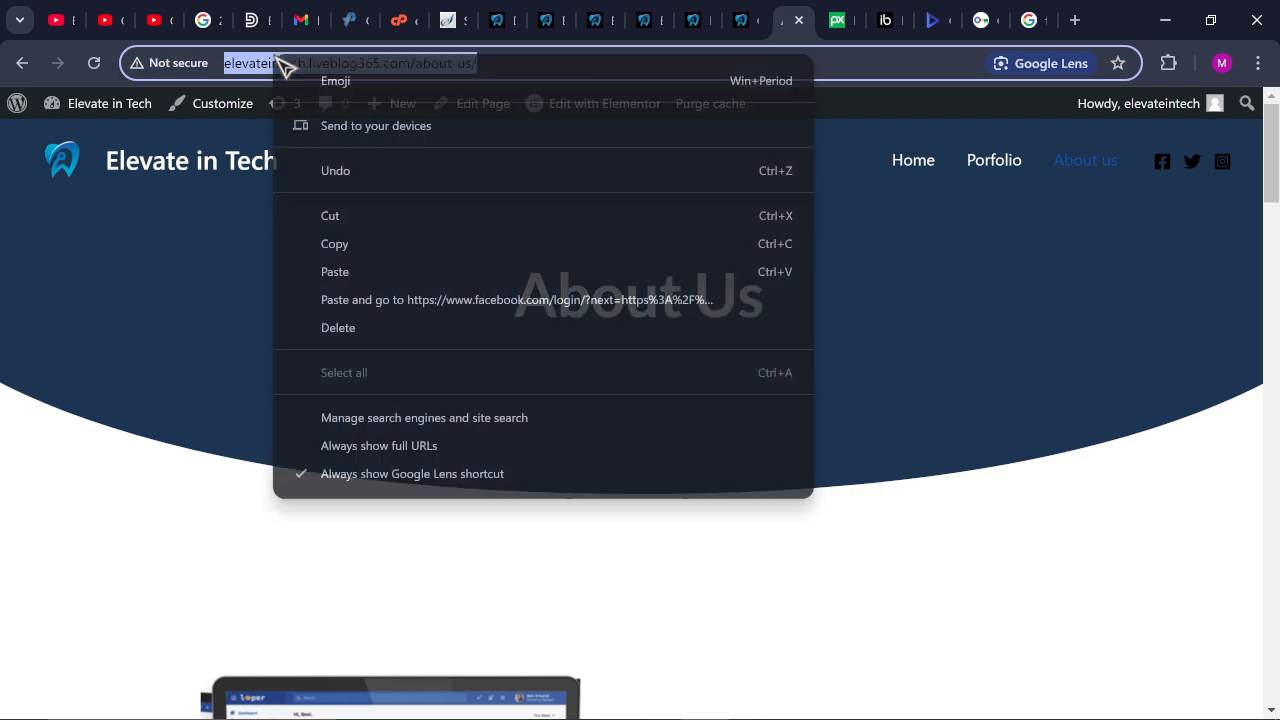
click(368, 250)
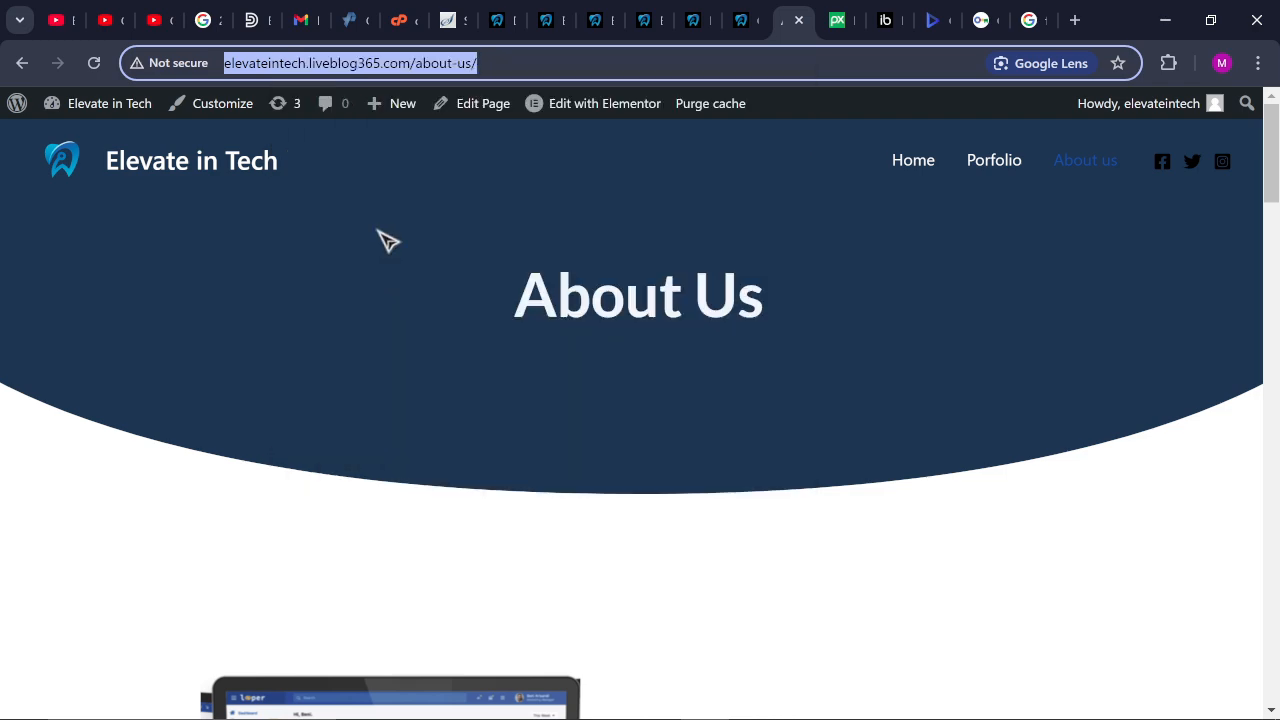
click(540, 24)
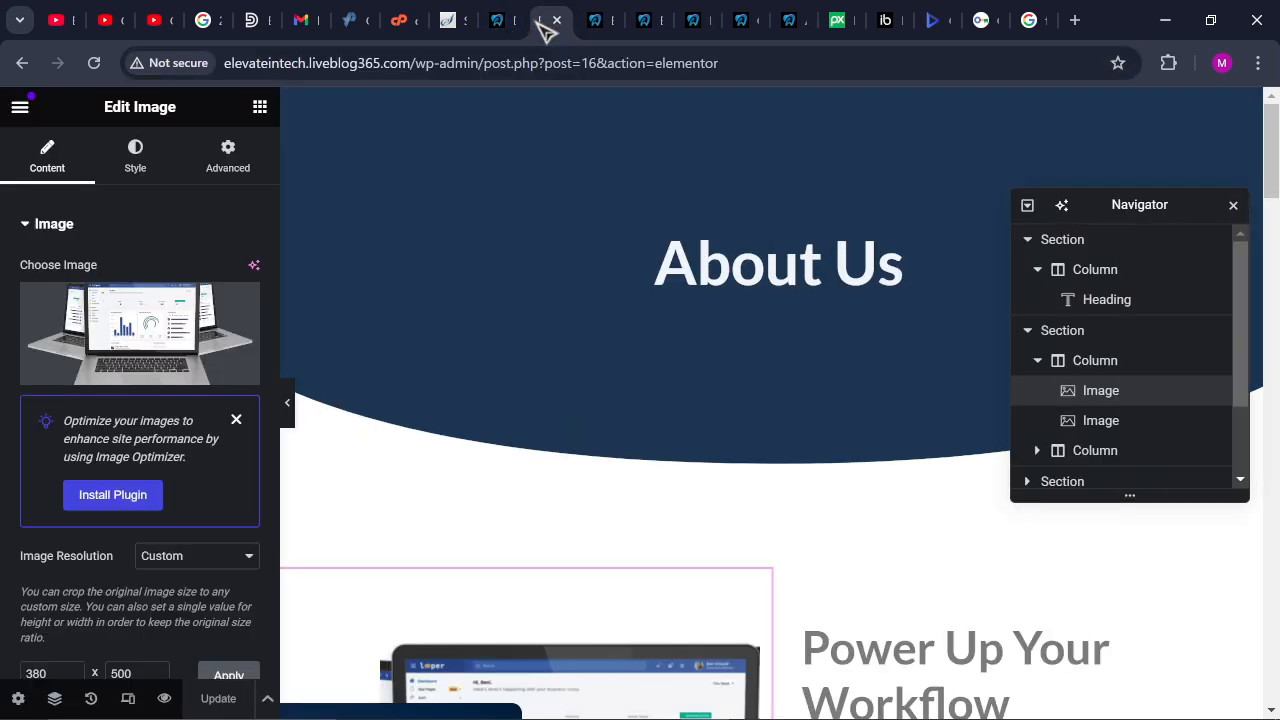
click(603, 24)
click(647, 25)
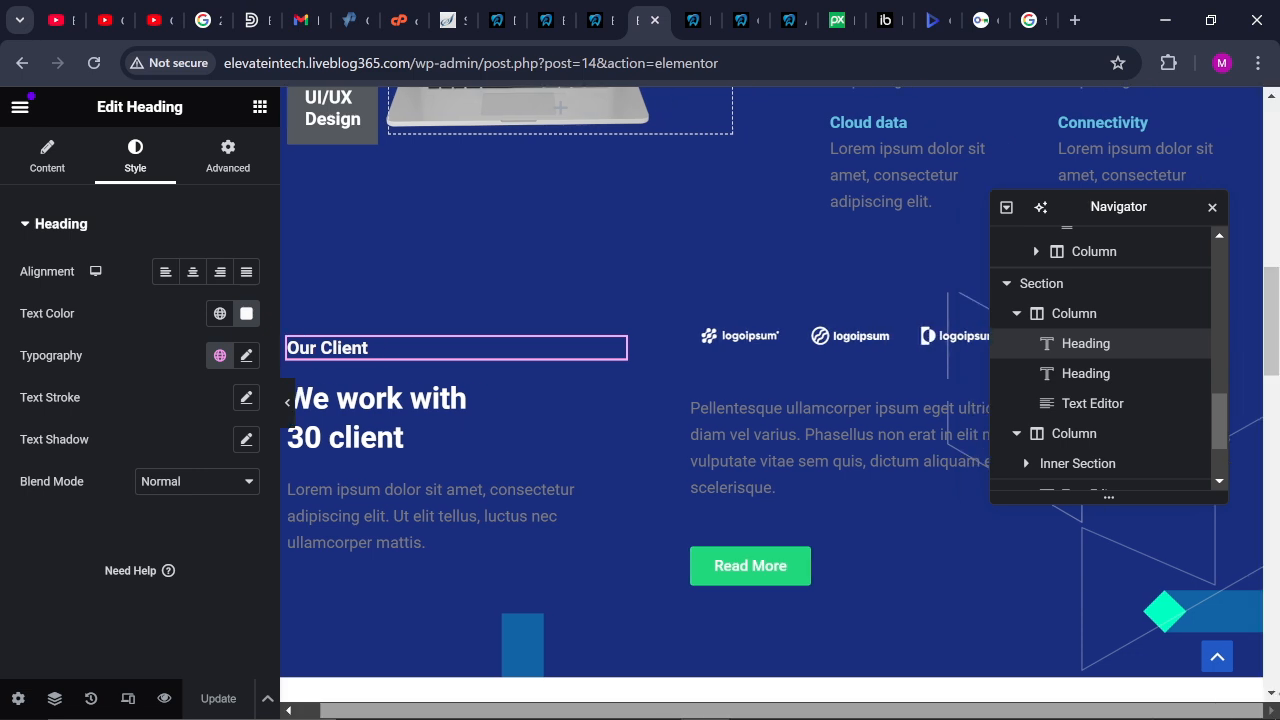
drag(1270, 350, 1270, 150)
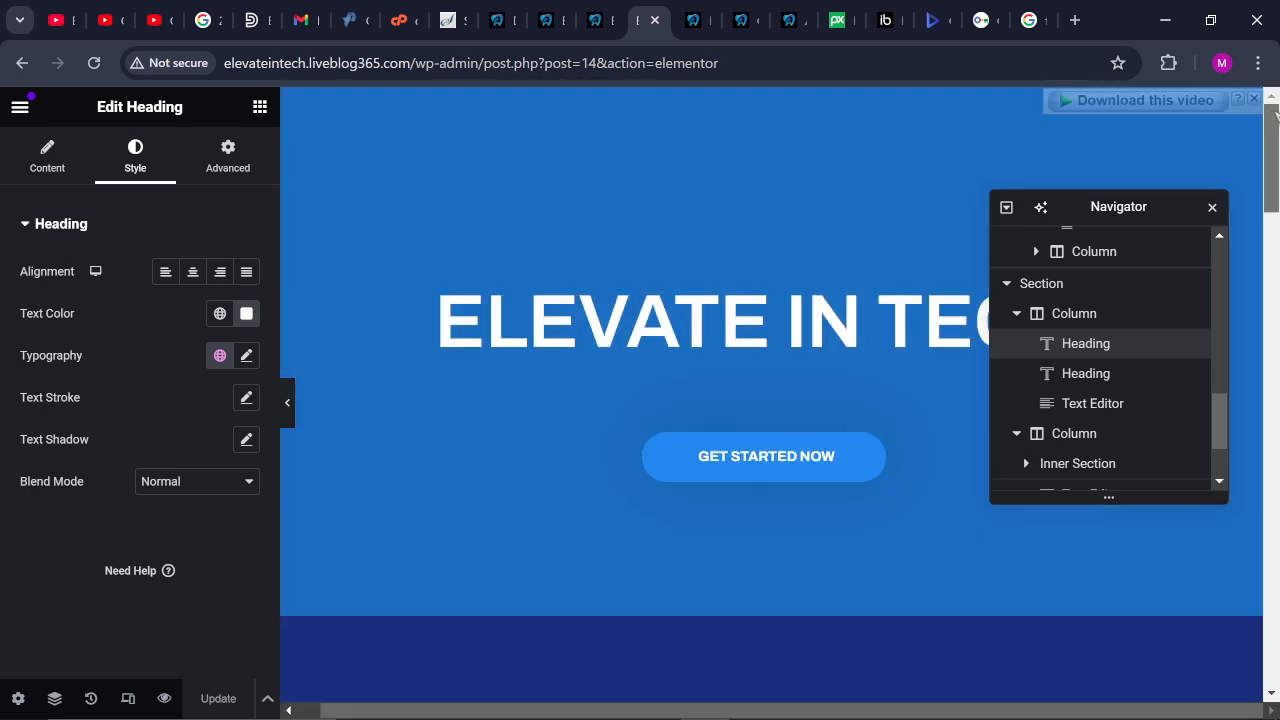
click(757, 486)
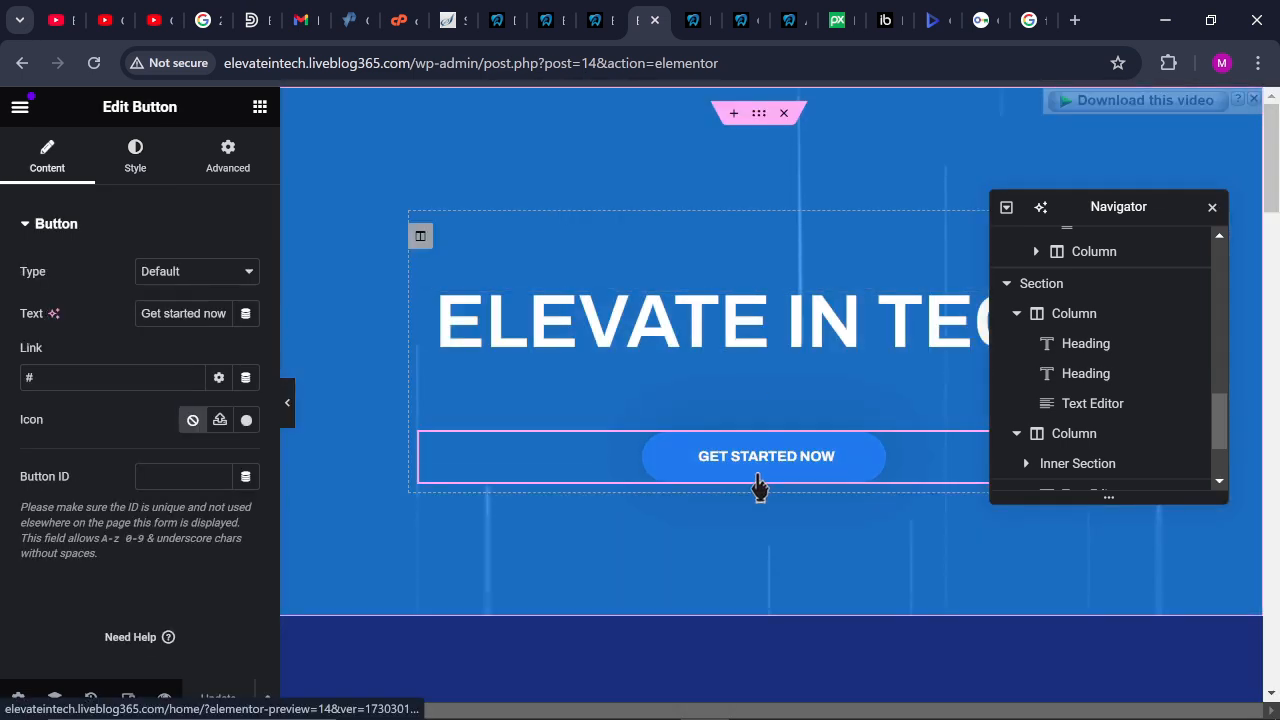
click(45, 377)
key(BackSpace)
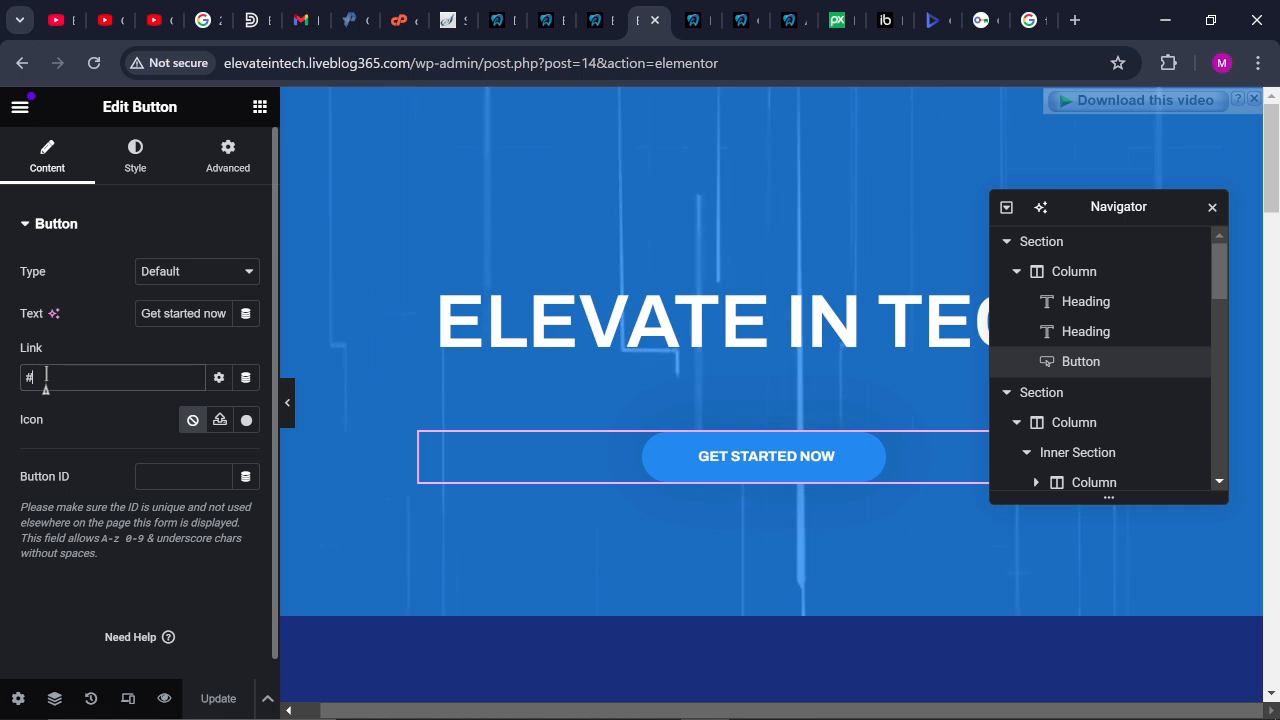
key(ctrl+v)
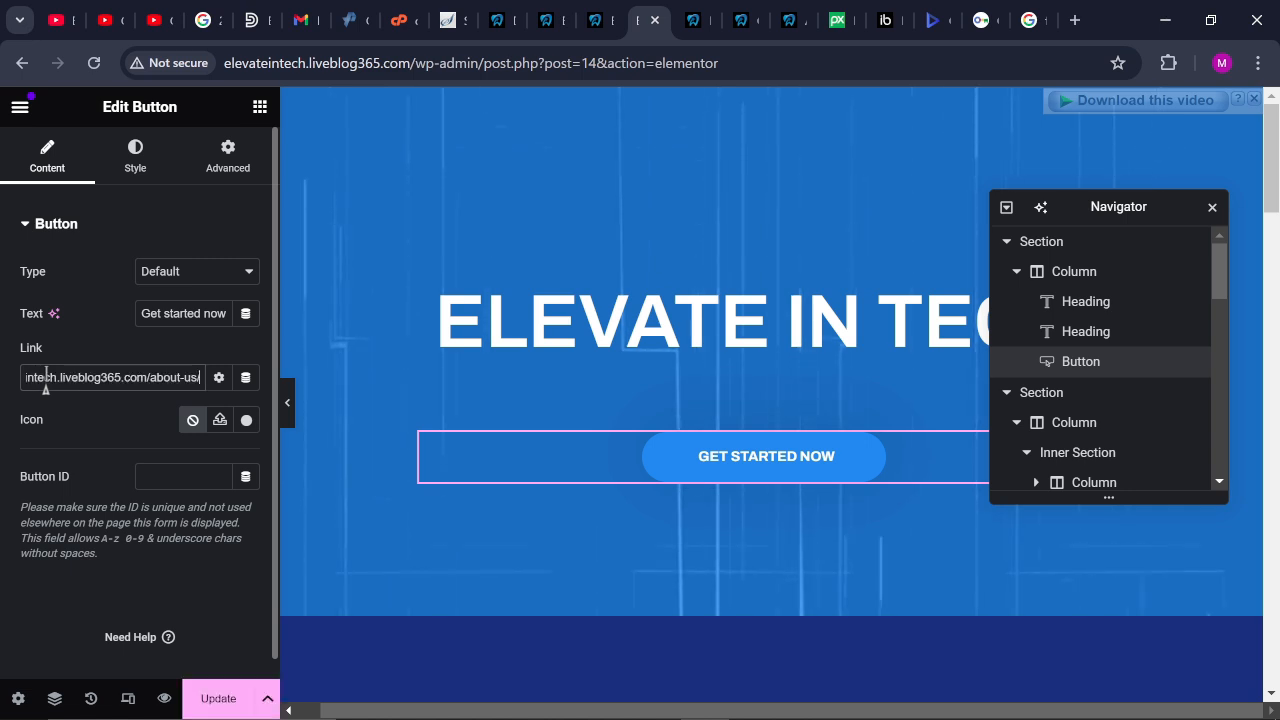
click(214, 700)
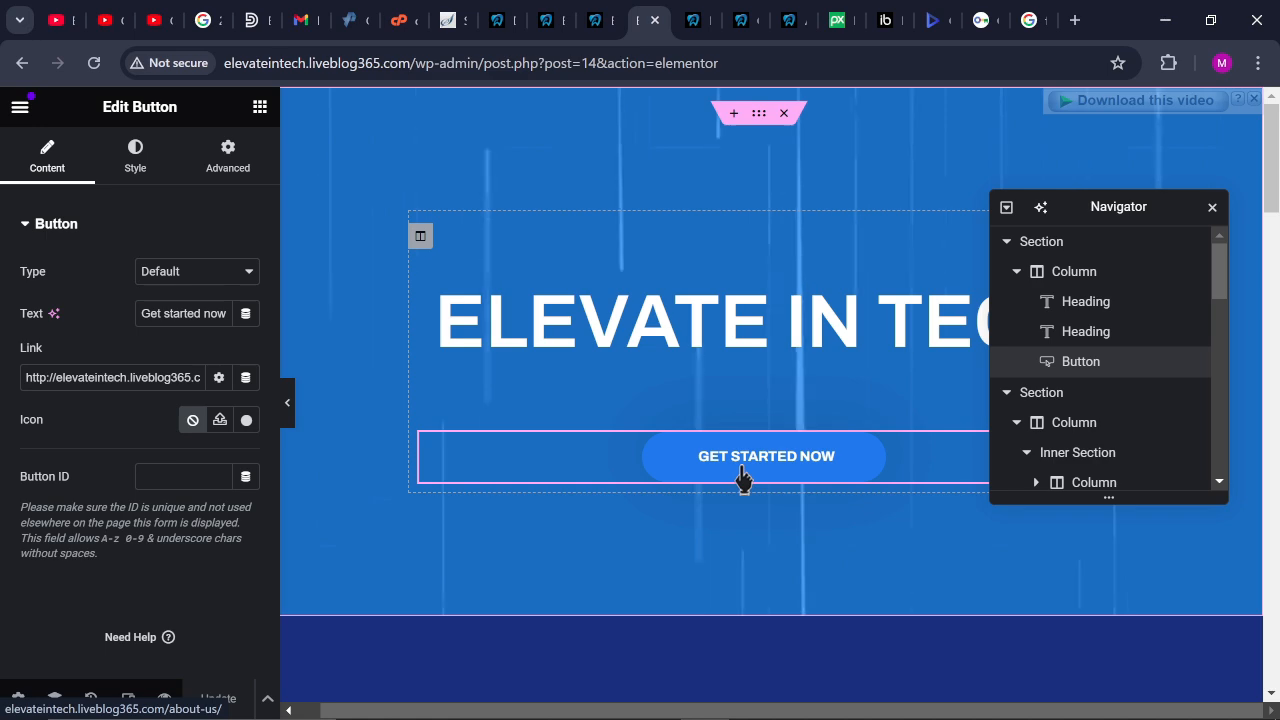
Review the home page sections below the hero in the editor, down to Why us
drag(1270, 206, 1268, 464)
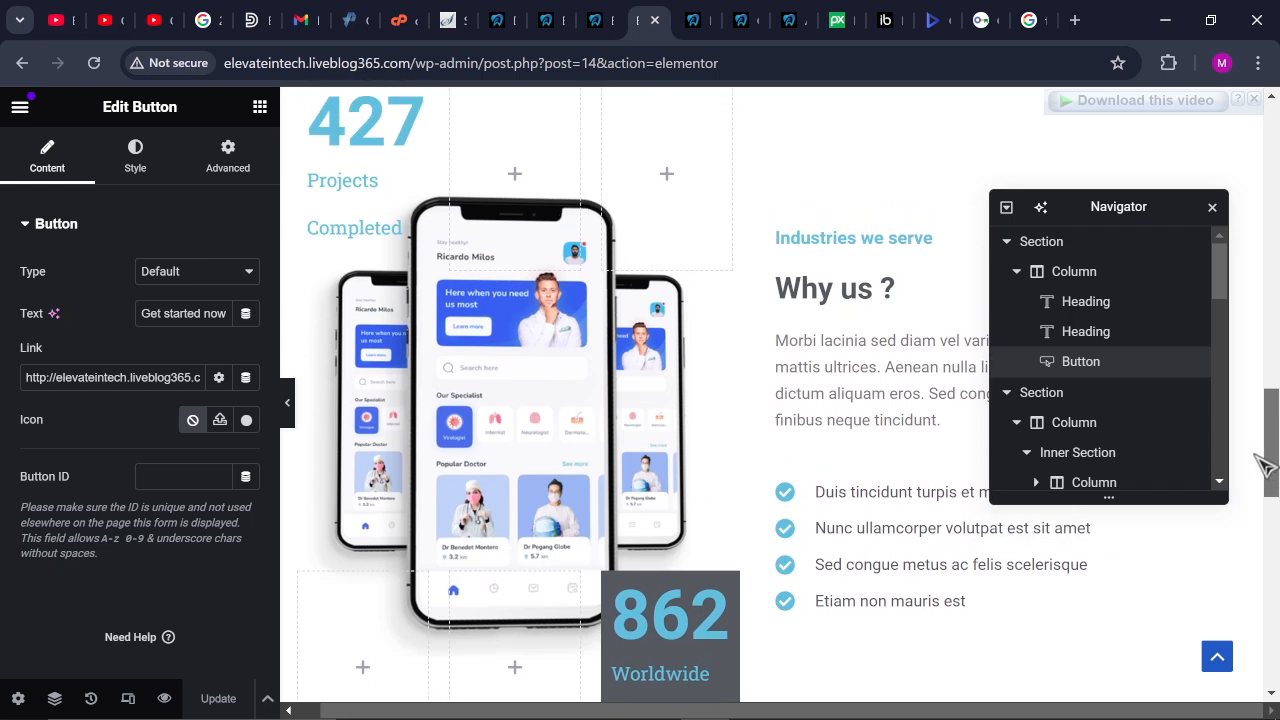